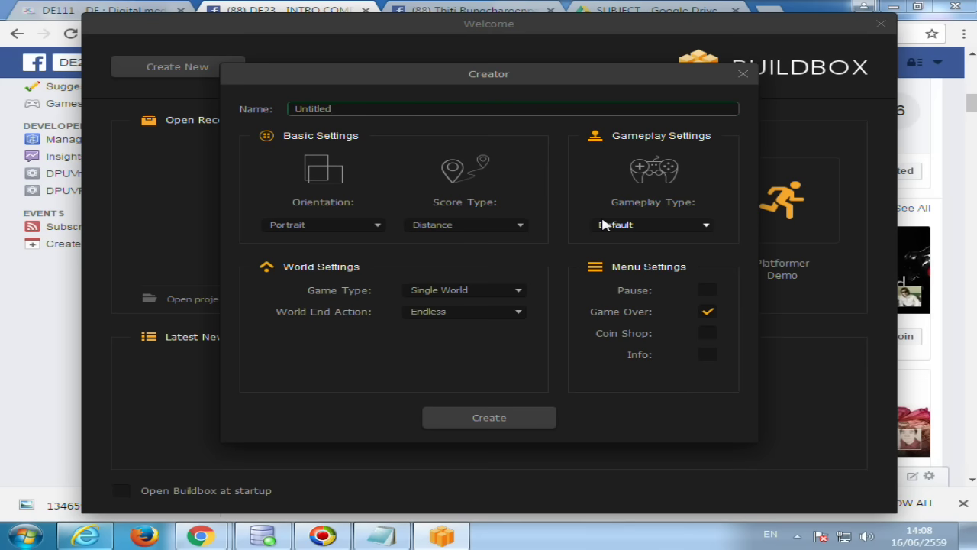
# Step: In the Creator dialog, choose Platformer as the gameplay type, which locks orientation to Landscape
pyautogui.moveTo(338, 76)
pyautogui.mouseDown()
pyautogui.moveTo(353, 105)
pyautogui.moveTo(363, 79)
pyautogui.moveTo(273, 107)
pyautogui.mouseUp()
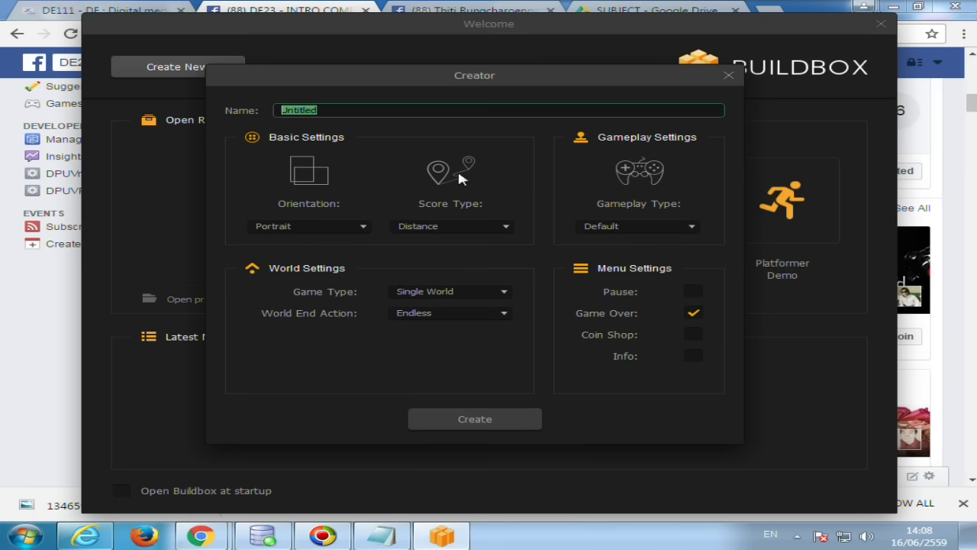
pyautogui.click(308, 224)
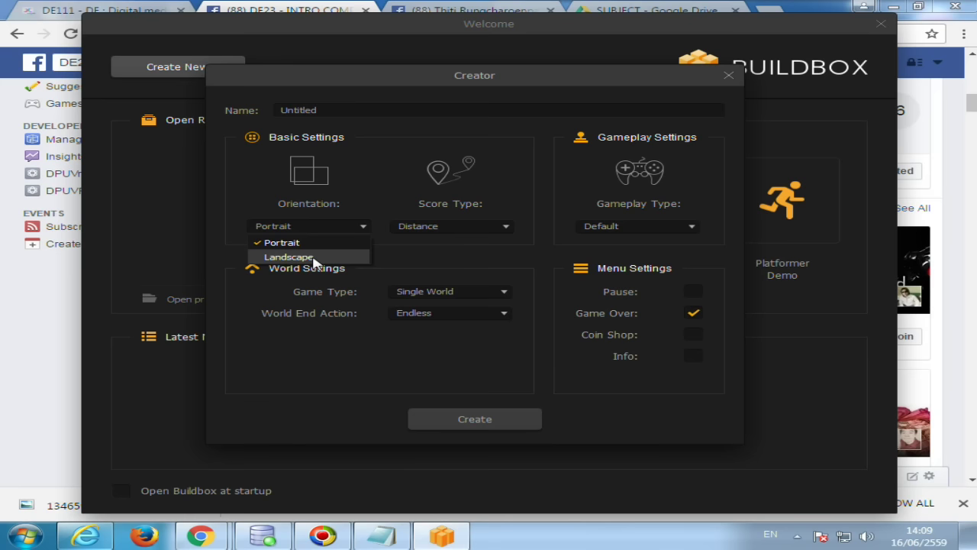
pyautogui.click(504, 247)
pyautogui.click(491, 227)
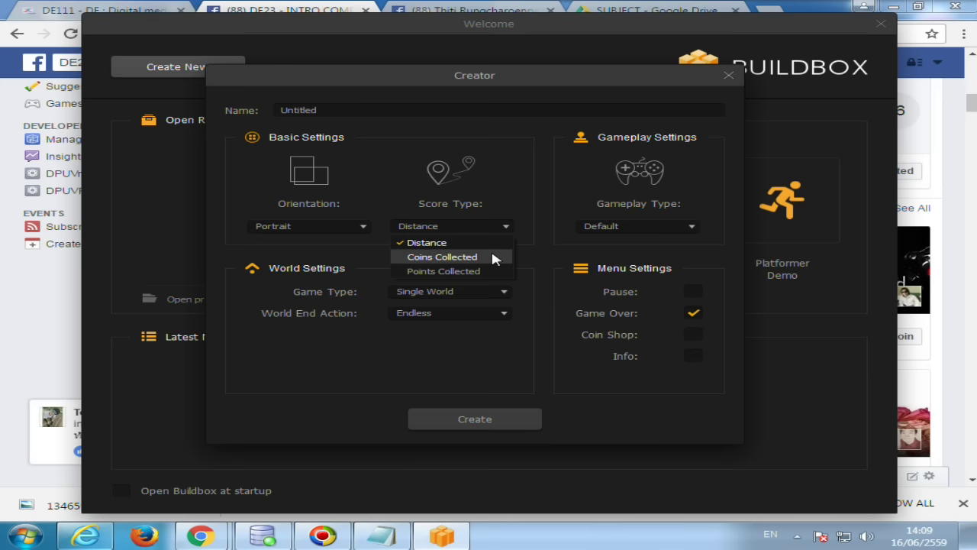
pyautogui.click(657, 225)
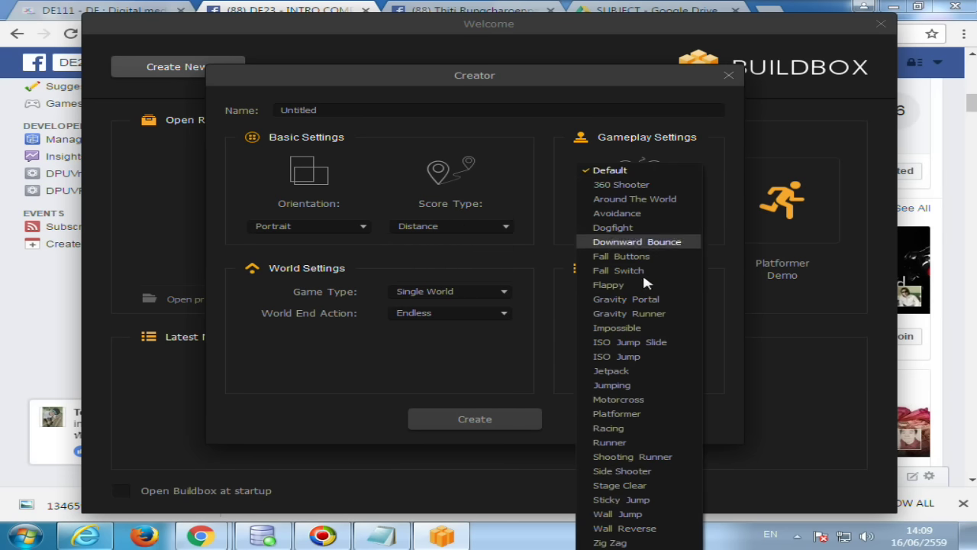
pyautogui.click(615, 417)
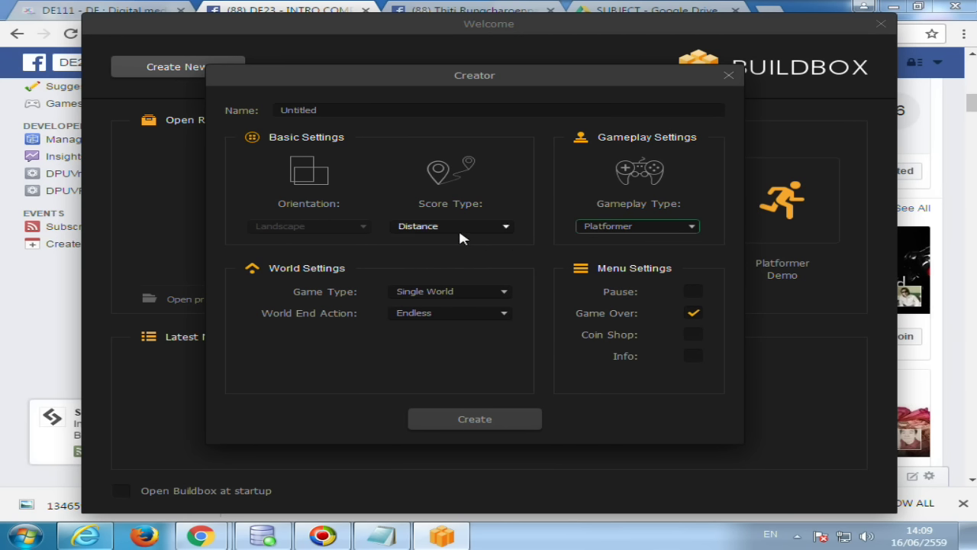
# Step: Set Multi World with 2 worlds, Next world end action and Pause on, then create the project
pyautogui.click(453, 292)
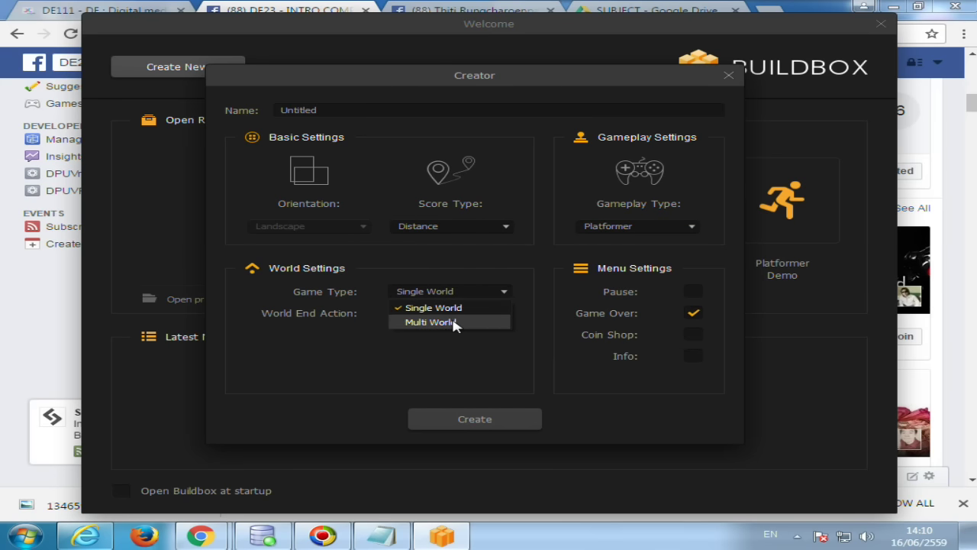
pyautogui.click(455, 324)
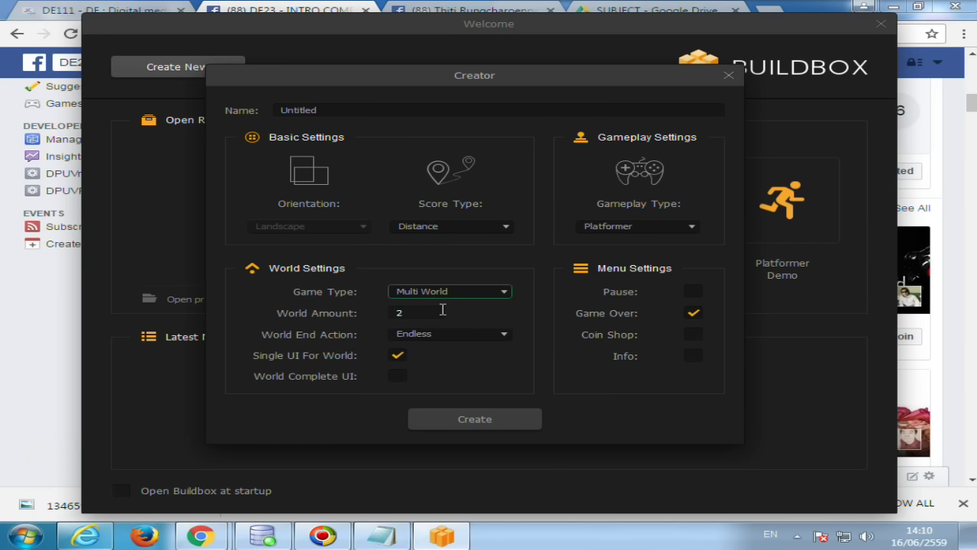
pyautogui.click(424, 313)
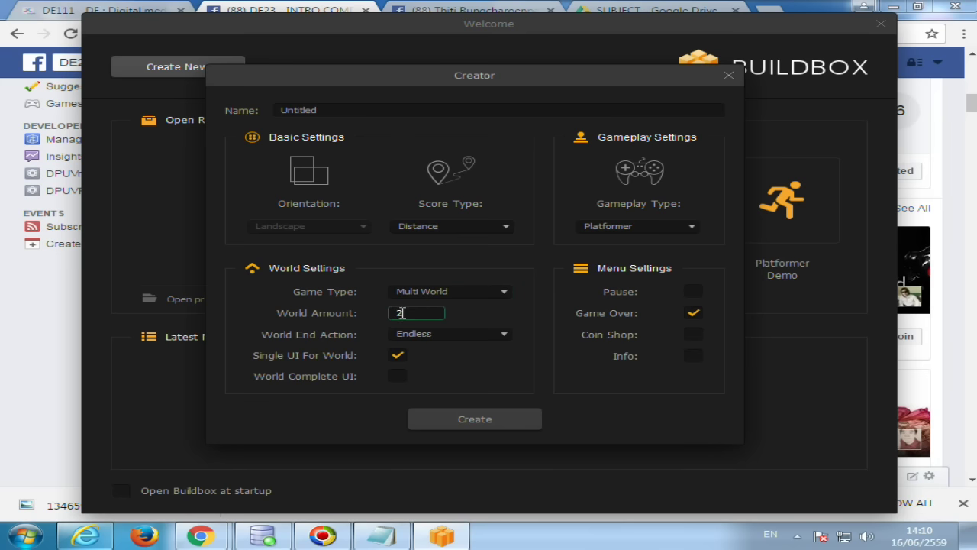
pyautogui.click(434, 335)
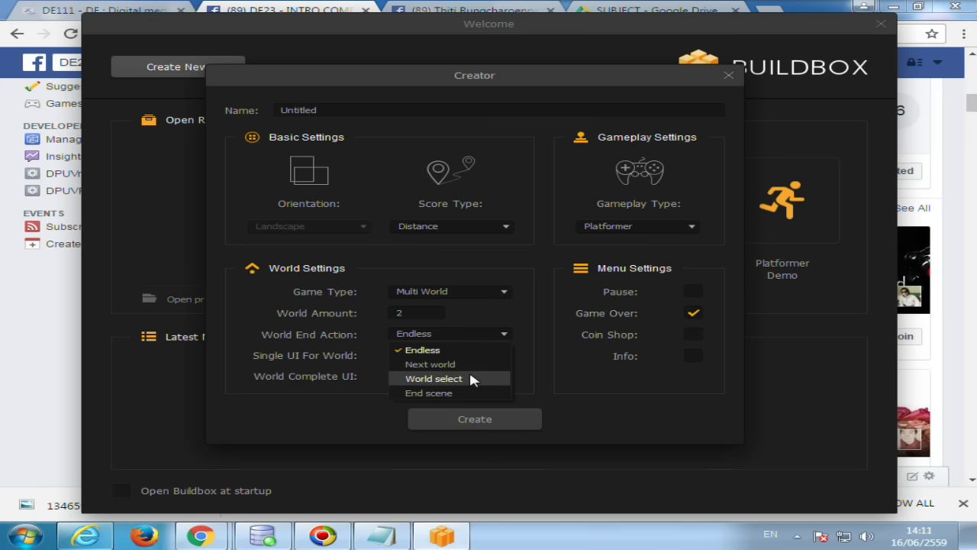
pyautogui.click(471, 379)
pyautogui.click(441, 340)
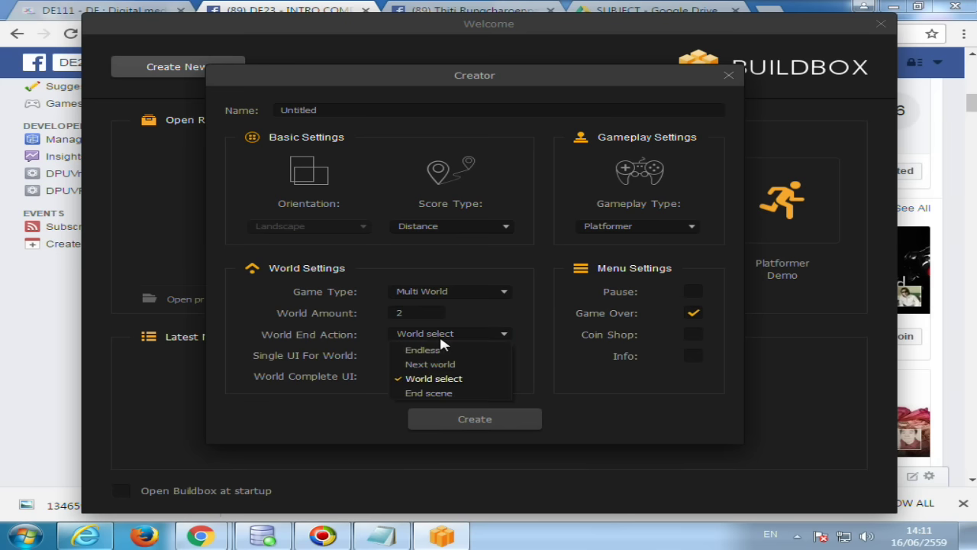
pyautogui.click(451, 364)
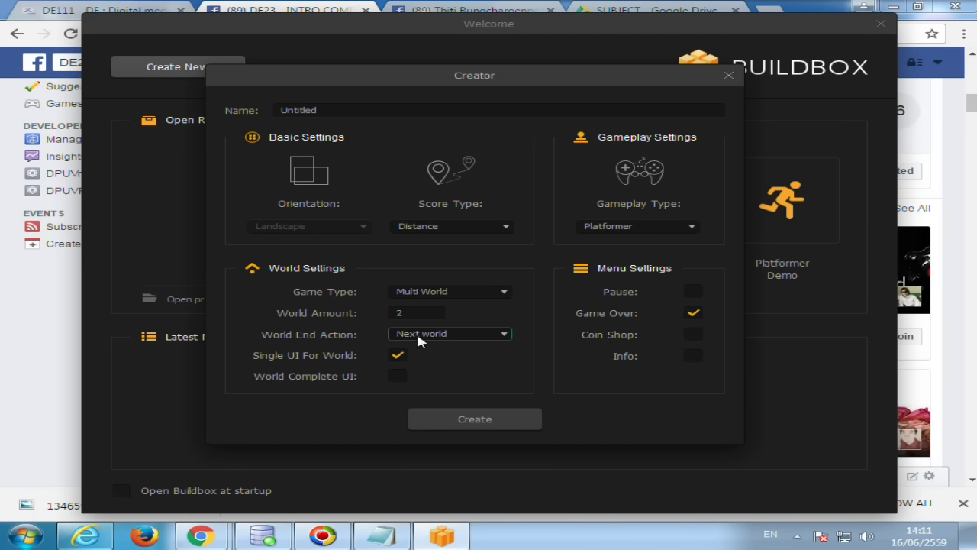
pyautogui.click(694, 291)
pyautogui.click(447, 424)
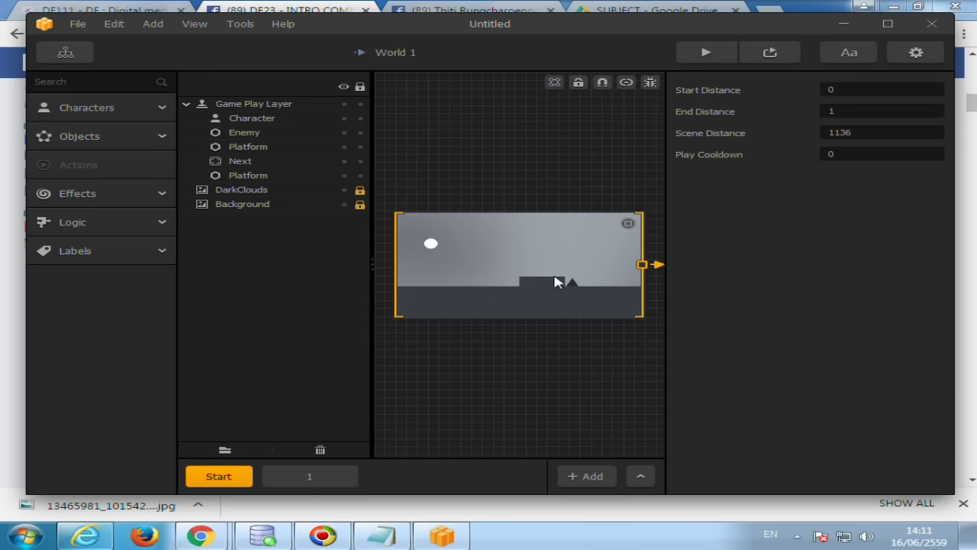
pyautogui.click(696, 59)
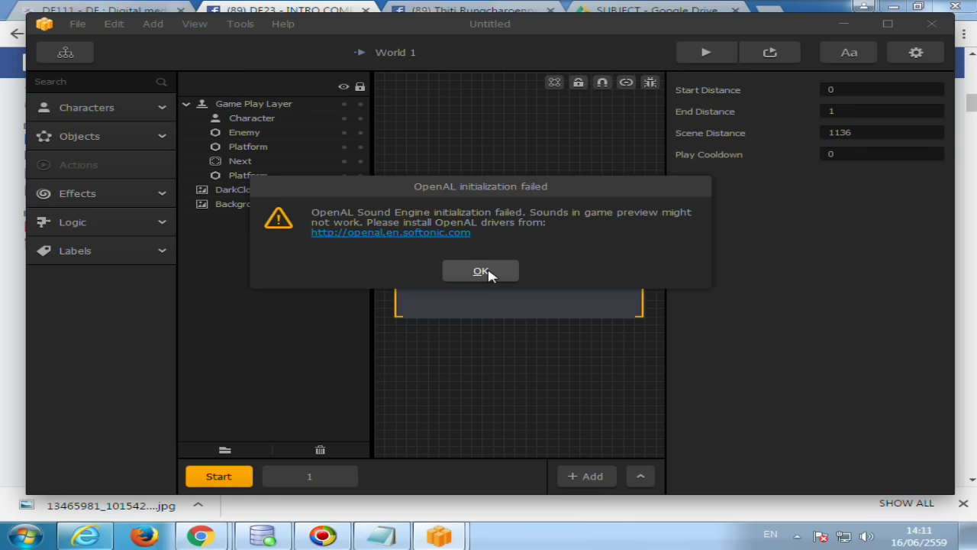
pyautogui.click(475, 275)
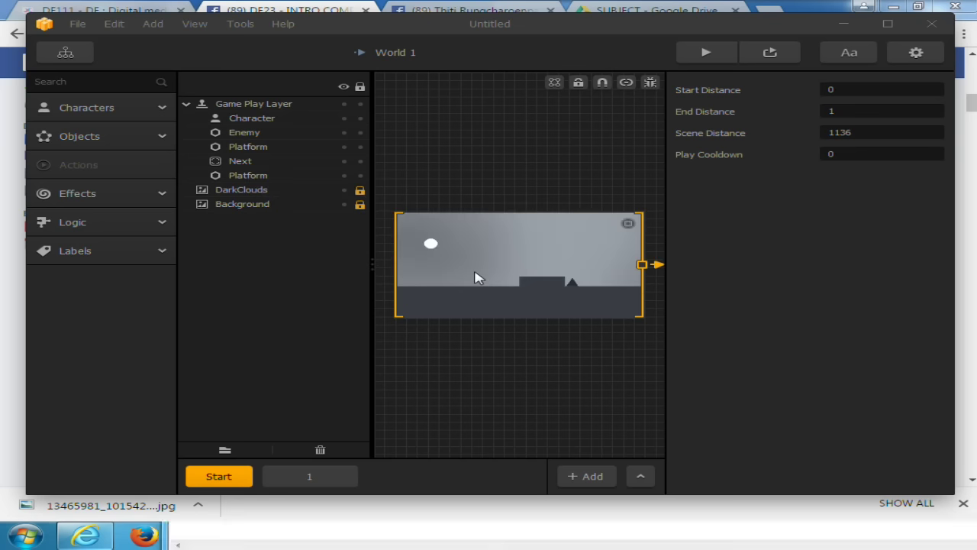
# Step: Shrink the preview to 50%, reposition it over the editor, and start the game
pyautogui.click(297, 53)
pyautogui.click(304, 97)
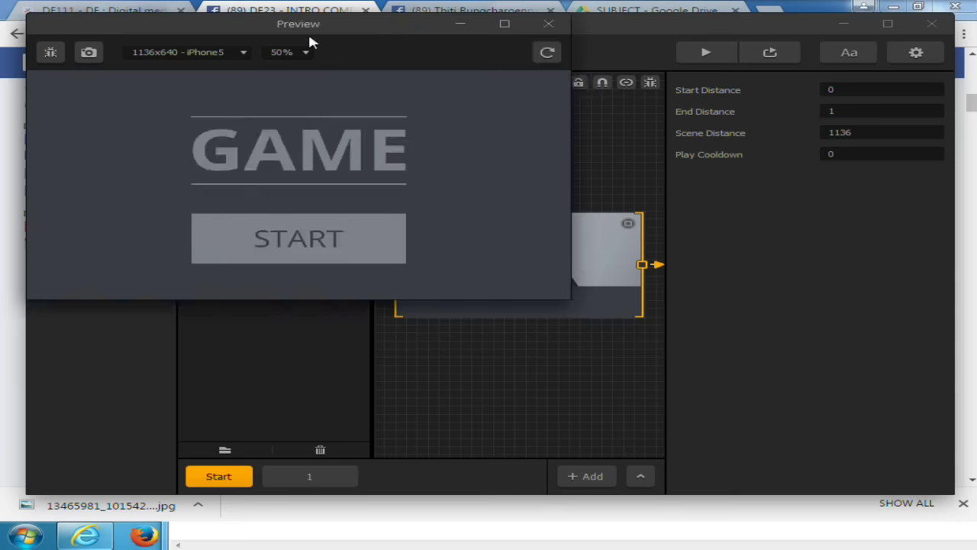
pyautogui.moveTo(312, 28); pyautogui.dragTo(416, 57)
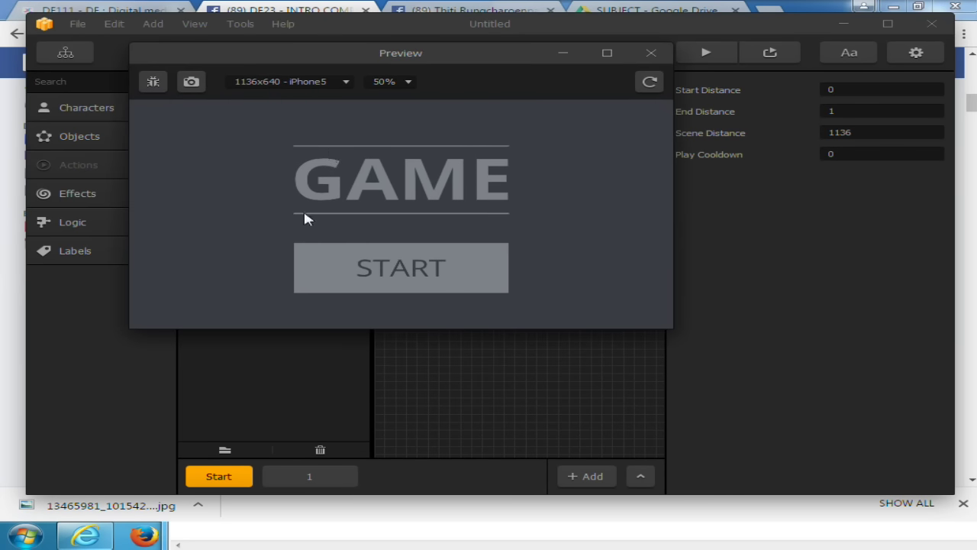
pyautogui.click(372, 268)
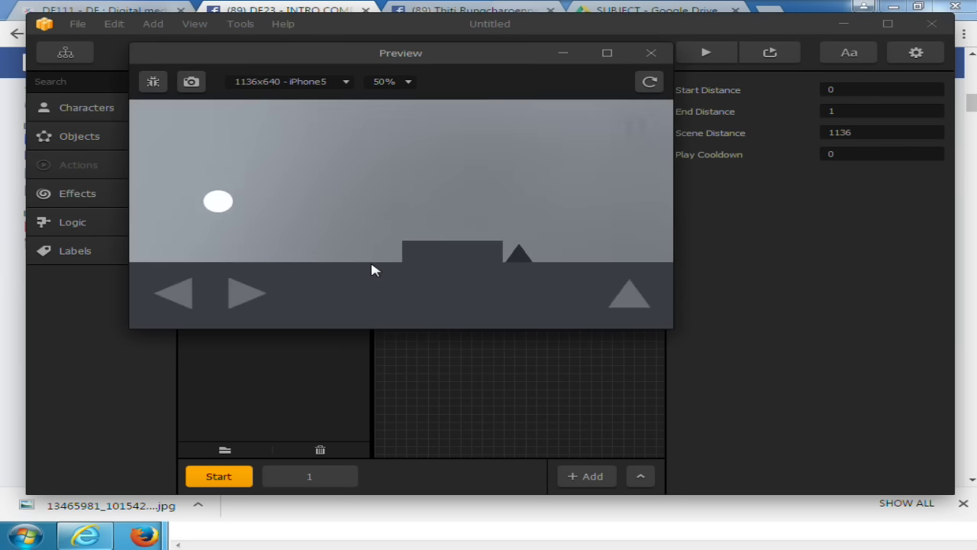
# Step: Roll the ball back and forth left and right with the arrow keys
pyautogui.press('Right')
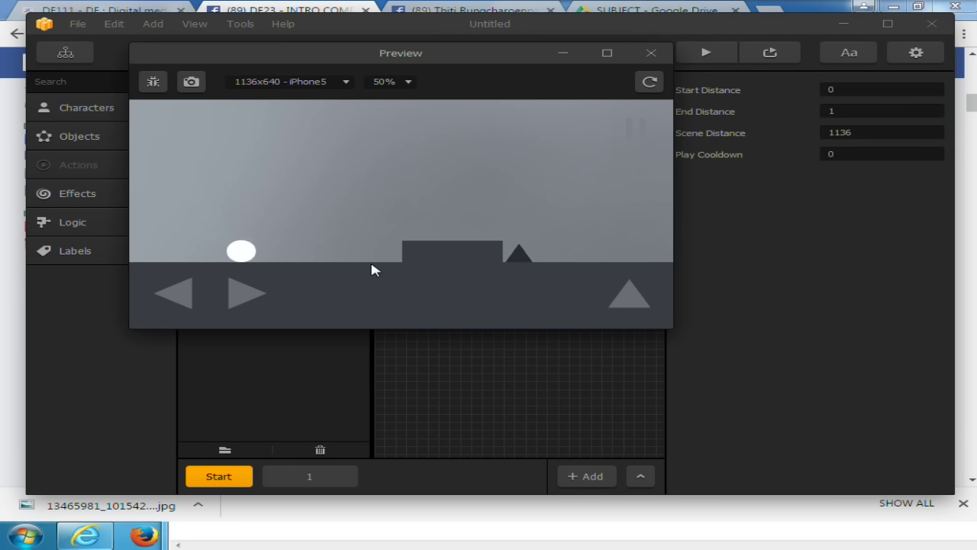
pyautogui.press('Left')
pyautogui.press('Right')
pyautogui.press('Left')
pyautogui.click(186, 298)
pyautogui.click(255, 297)
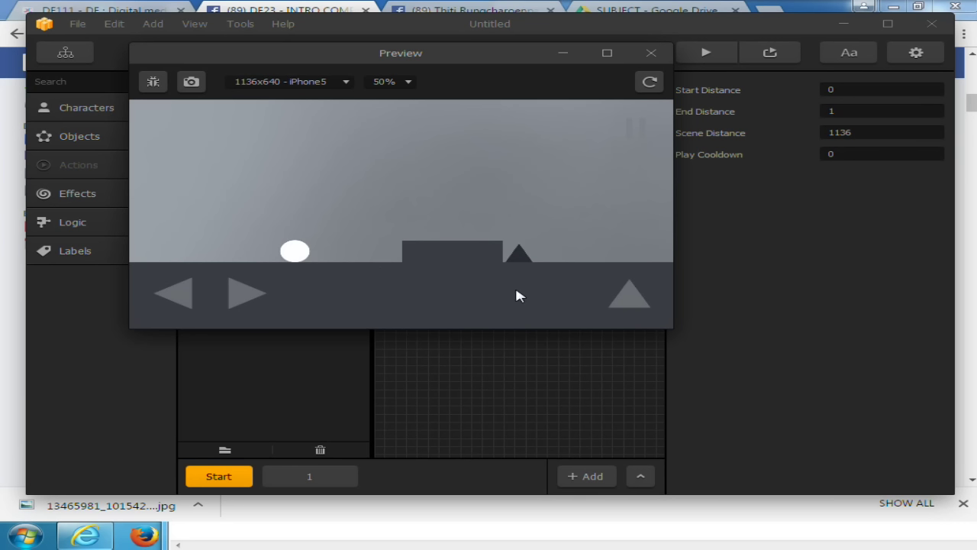
pyautogui.press('Left')
pyautogui.press('Right')
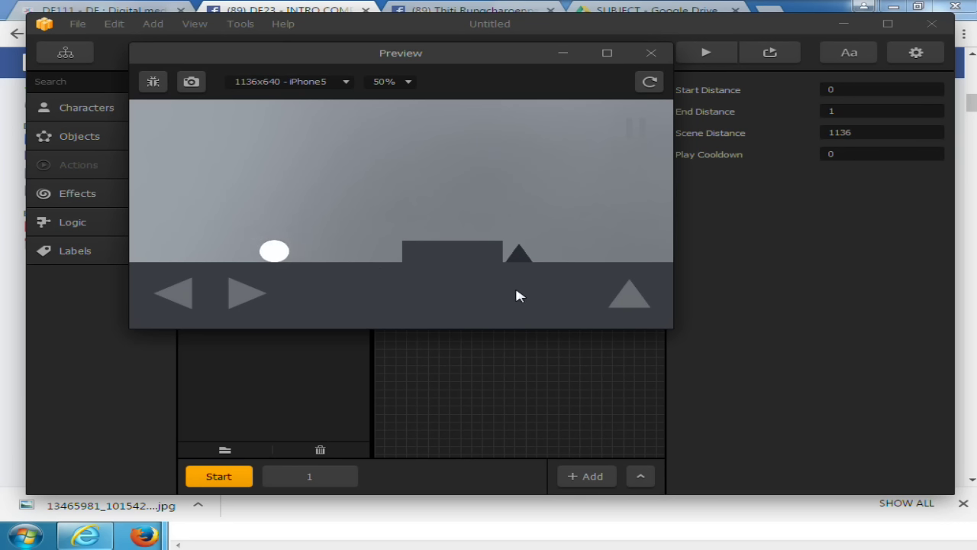
pyautogui.press('Left')
pyautogui.press('Right')
pyautogui.press('Left')
pyautogui.press('Right')
pyautogui.press('Left')
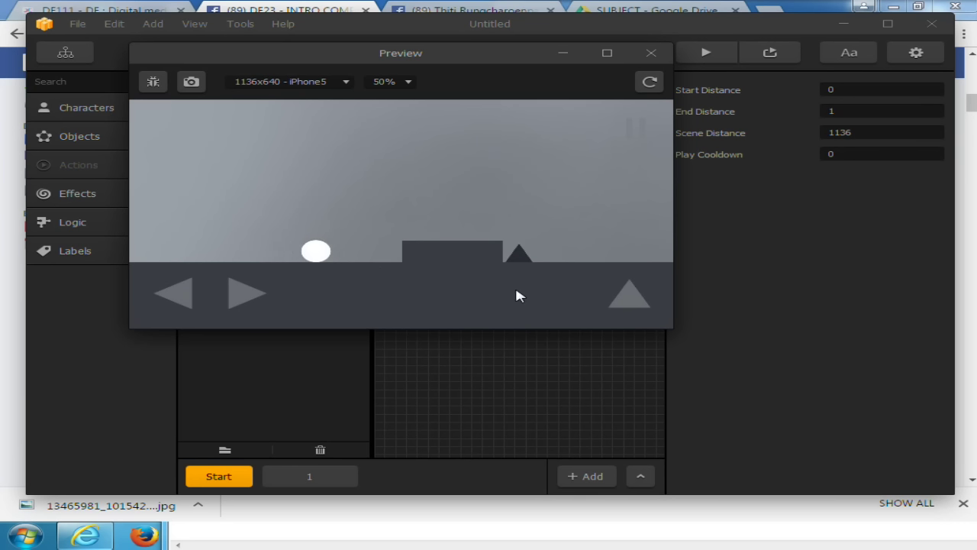
# Step: Jump the ball rightward across the spiked platforms, then close the preview
pyautogui.press('Up')
pyautogui.press('Right')
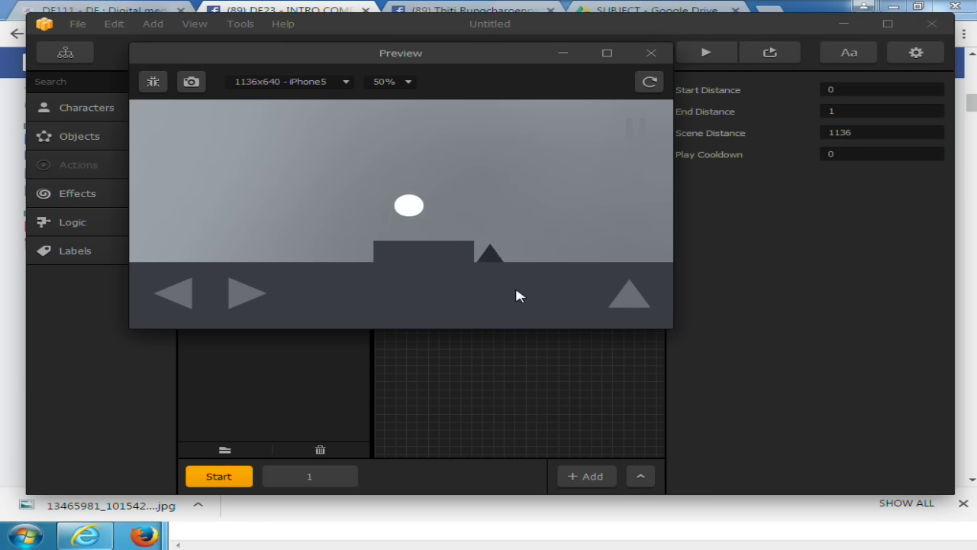
pyautogui.press('Right')
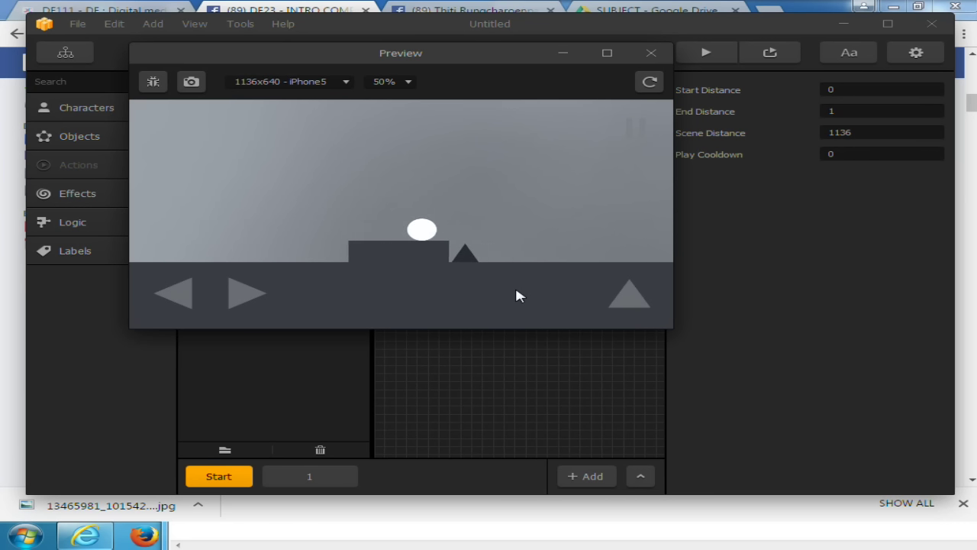
pyautogui.press('Right')
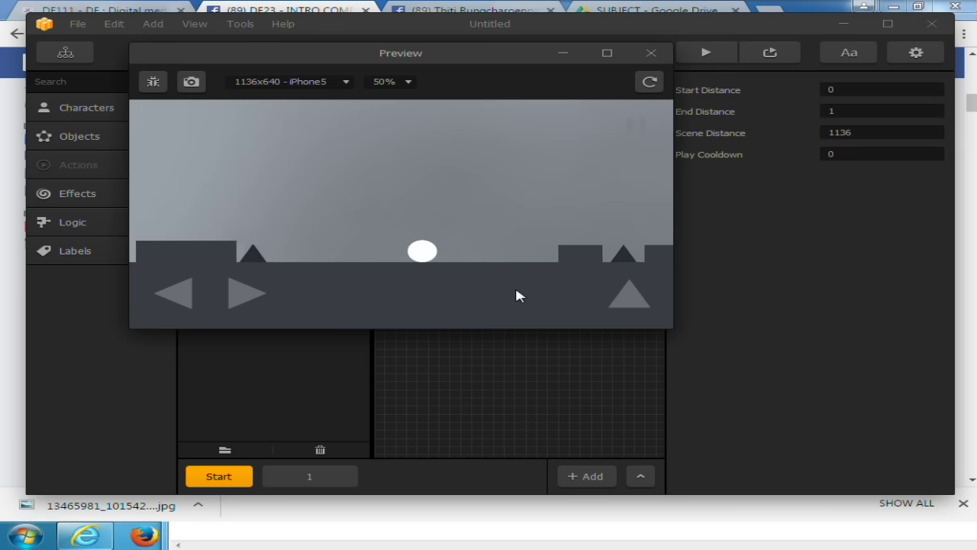
pyautogui.press('Right')
pyautogui.press('Up')
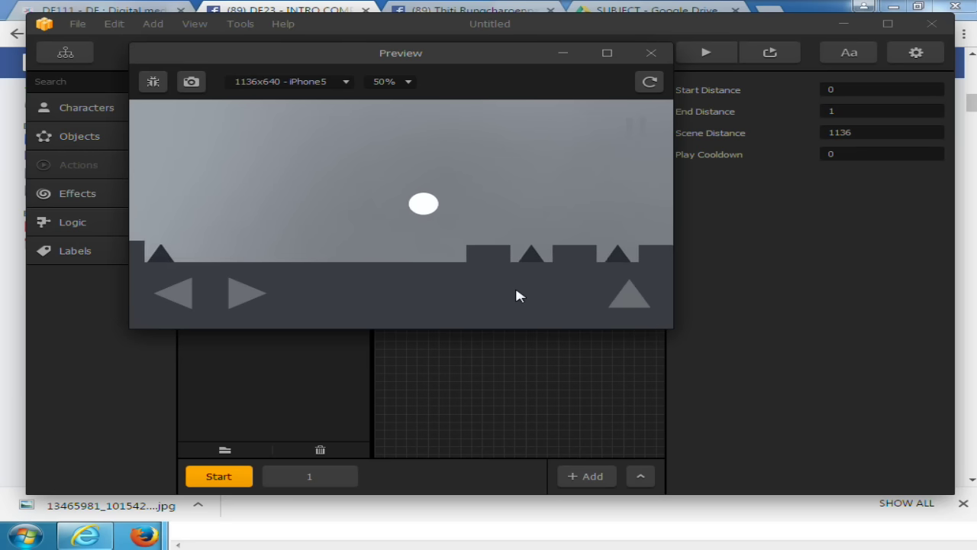
pyautogui.press('Right')
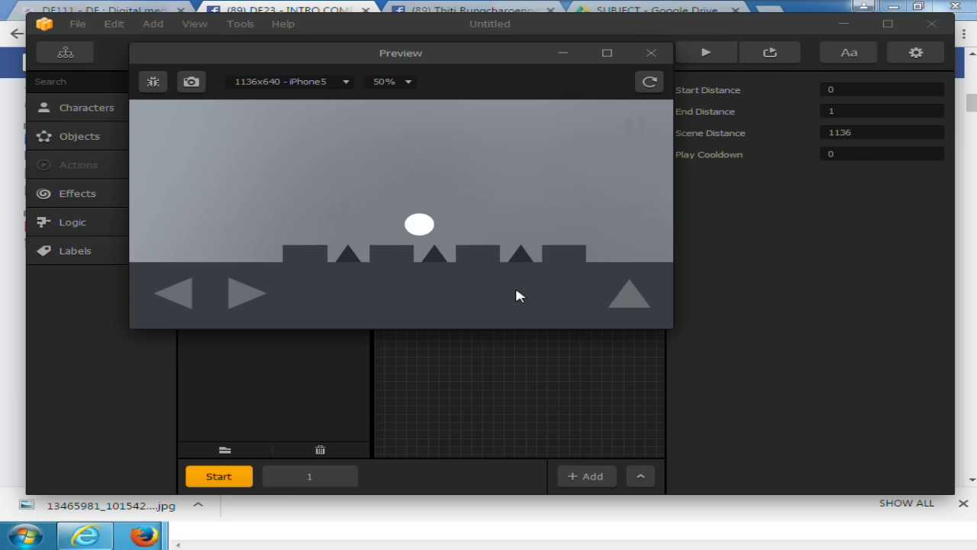
pyautogui.press('Up')
pyautogui.press('Right')
pyautogui.press('Up')
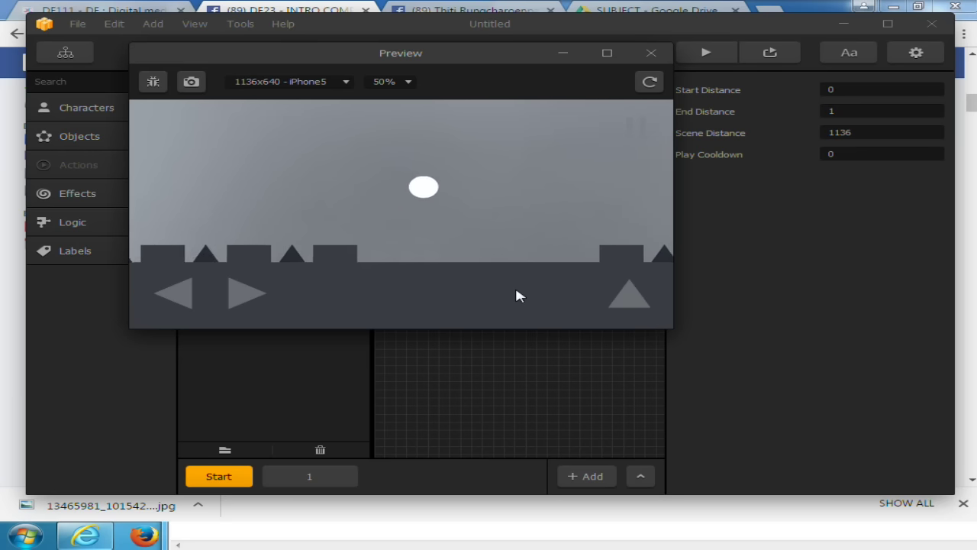
pyautogui.press('Up')
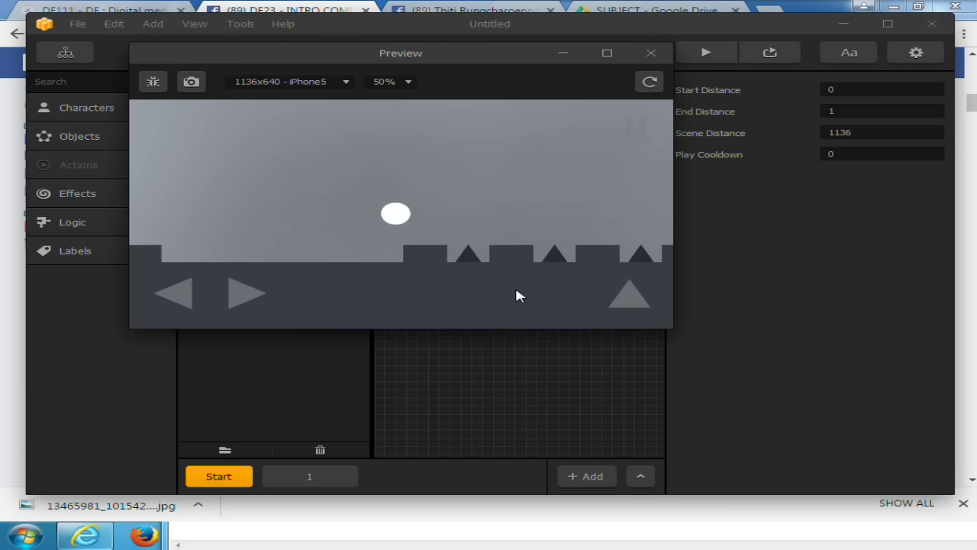
pyautogui.press('Left')
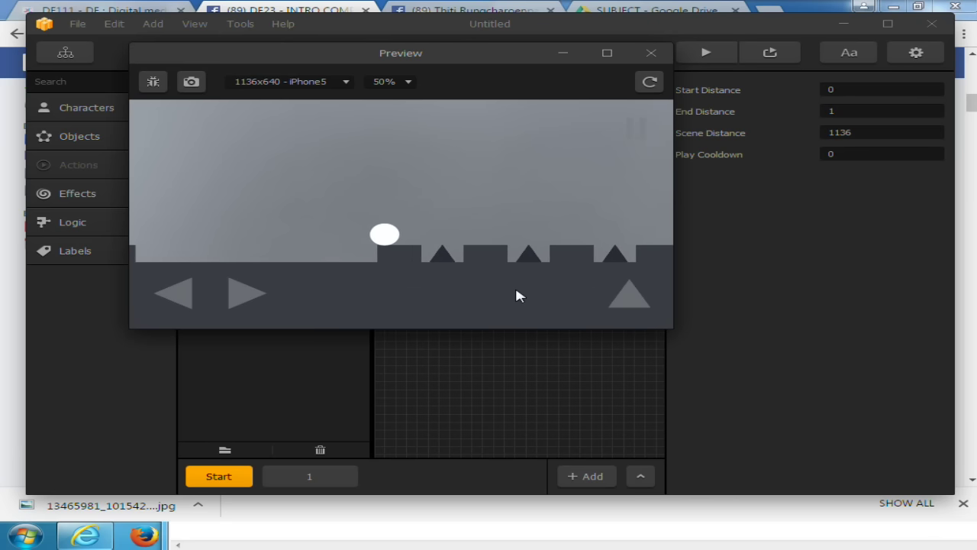
pyautogui.press('Right')
pyautogui.press('Up')
pyautogui.press('Up')
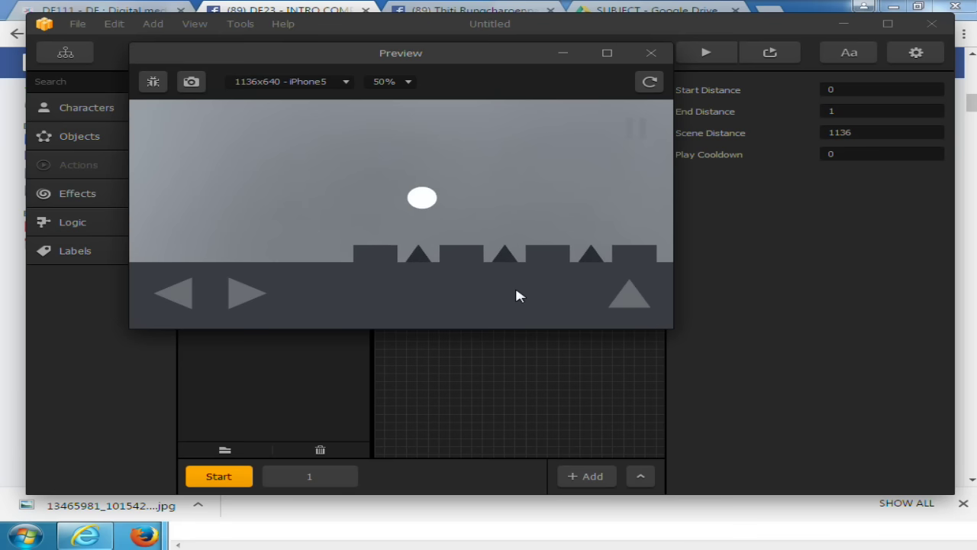
pyautogui.press('Up')
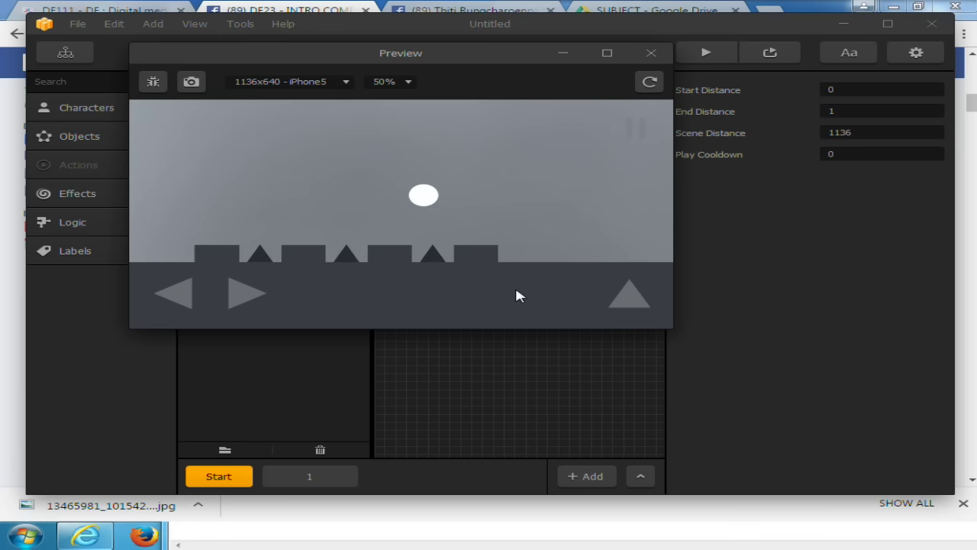
pyautogui.press('Up')
pyautogui.press('Up')
pyautogui.press('Up')
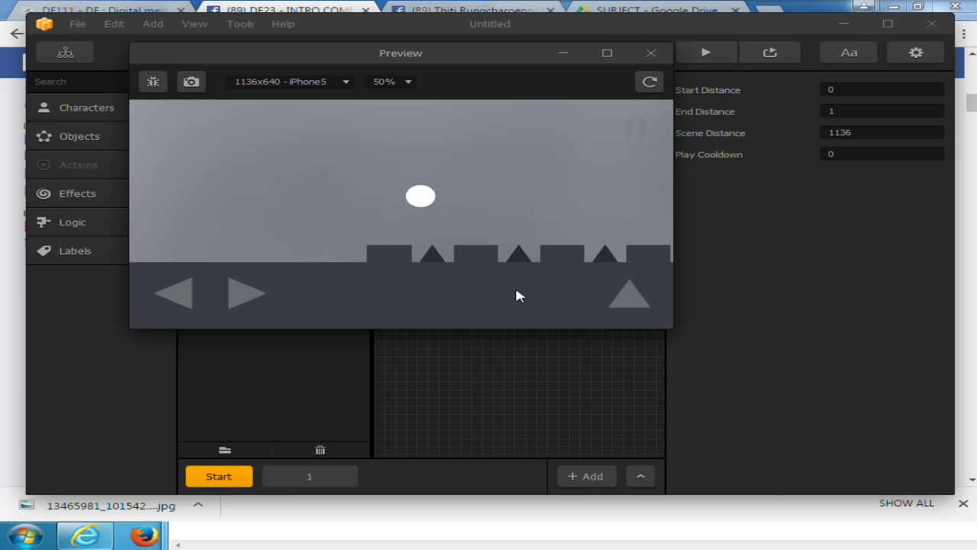
pyautogui.press('Up')
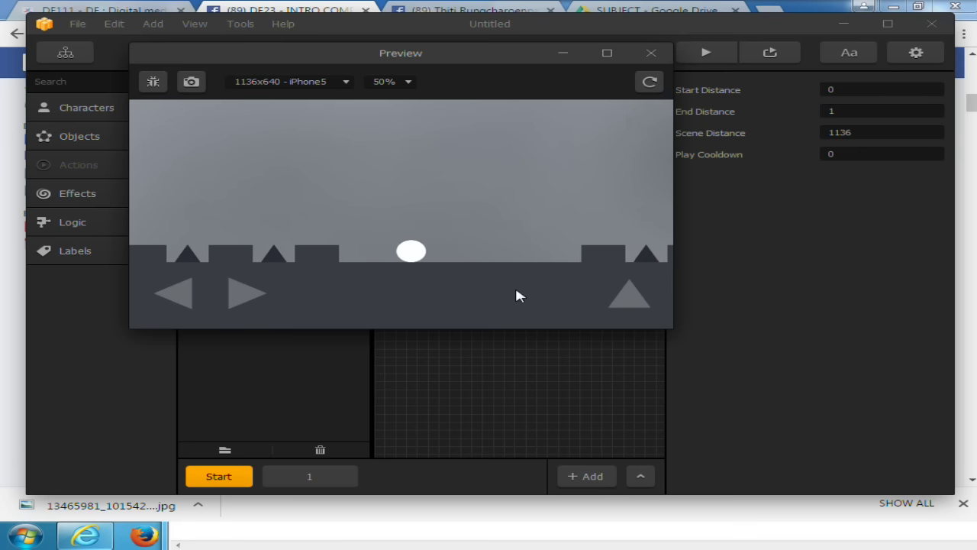
pyautogui.click(646, 60)
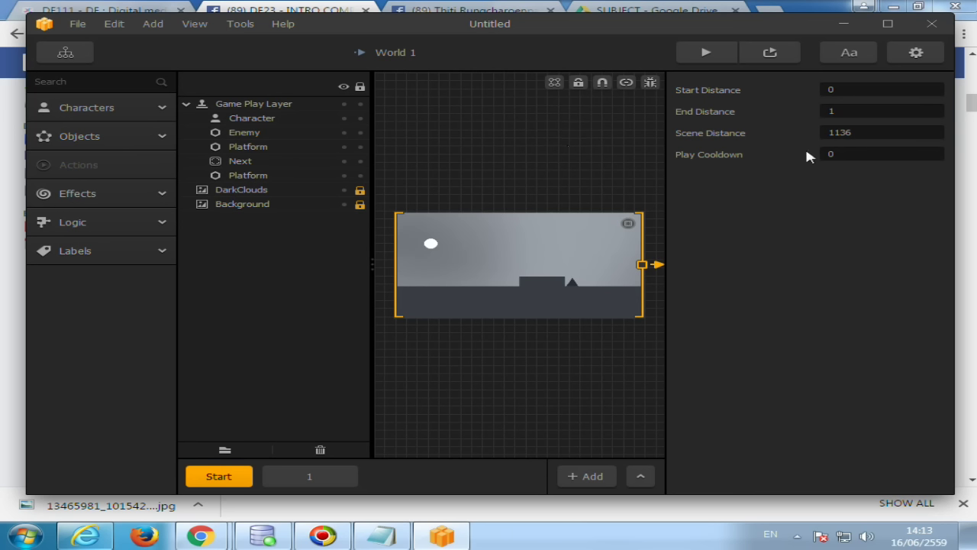
# Step: In Project Settings Controllers, remap the keyboard Jump key from J to B, then briefly preview
pyautogui.click(917, 53)
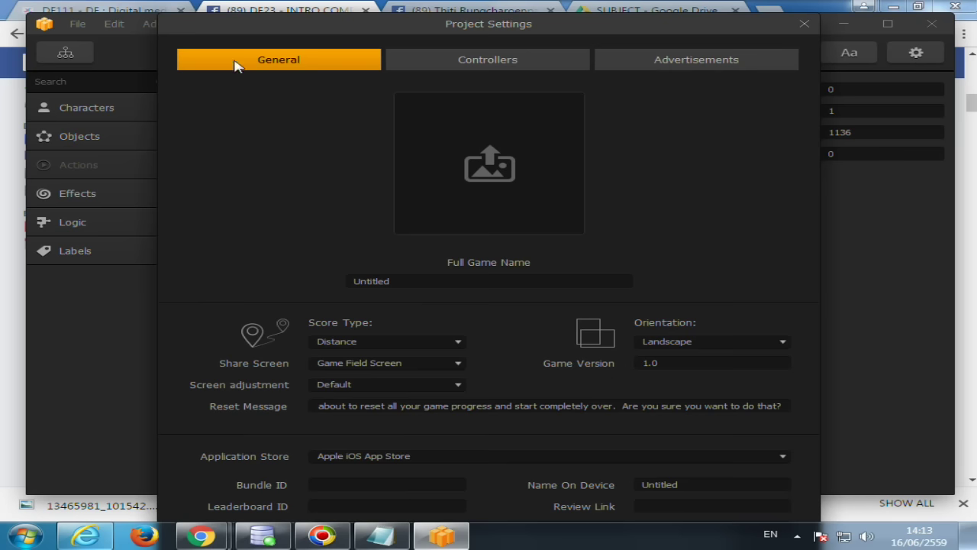
pyautogui.moveTo(308, 22); pyautogui.dragTo(278, 8)
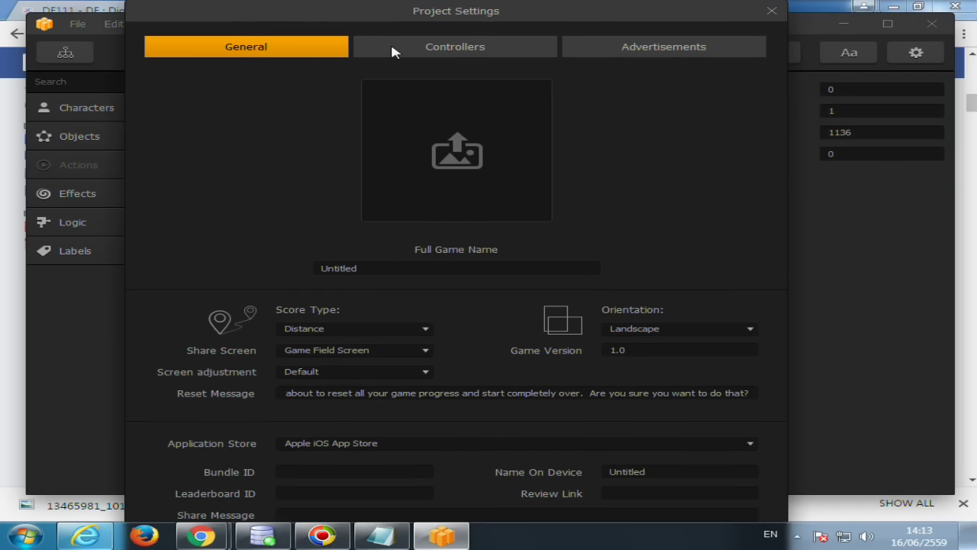
pyautogui.click(391, 49)
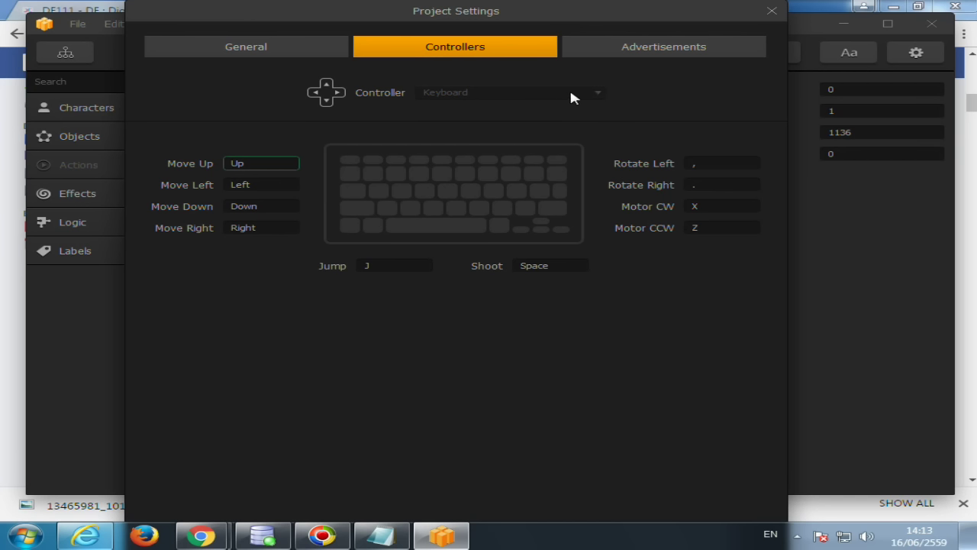
pyautogui.click(384, 265)
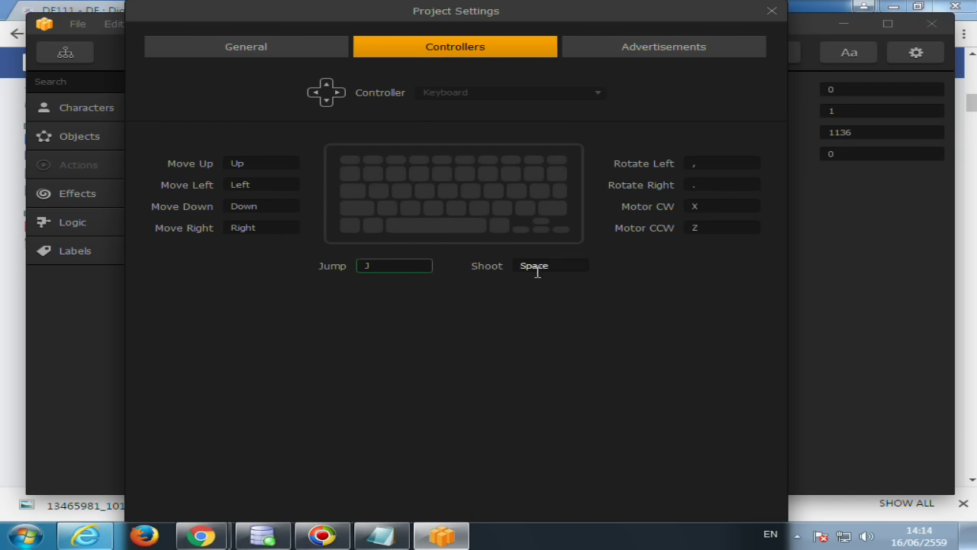
pyautogui.doubleClick(382, 268)
pyautogui.press('b')
pyautogui.click(772, 10)
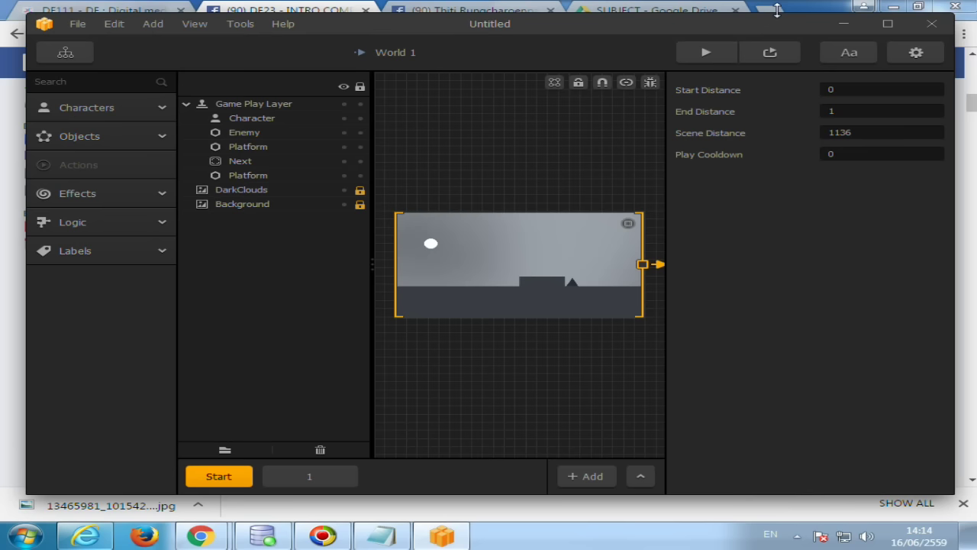
pyautogui.click(707, 53)
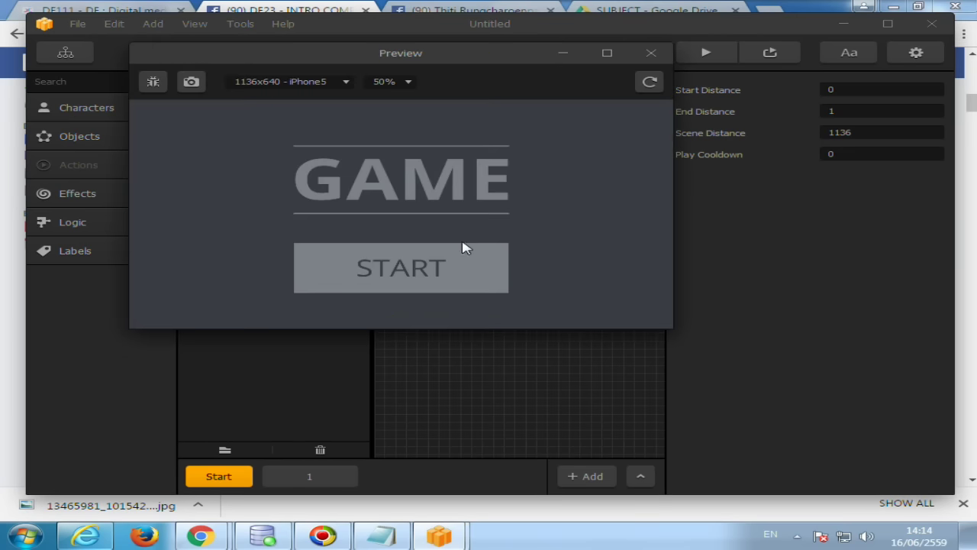
pyautogui.press('Escape')
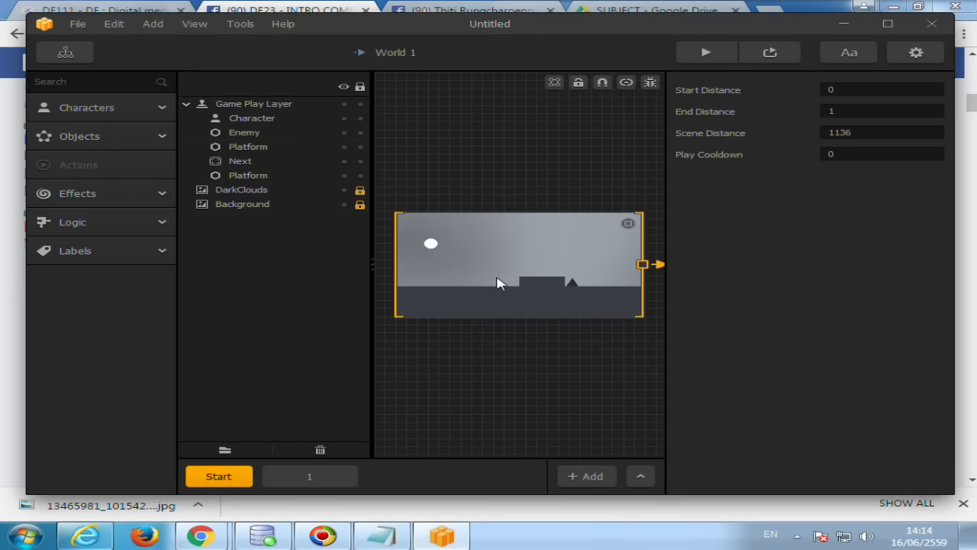
# Step: Switch to scene 1, preview it, and roll the ball right with a few jumps
pyautogui.click(314, 475)
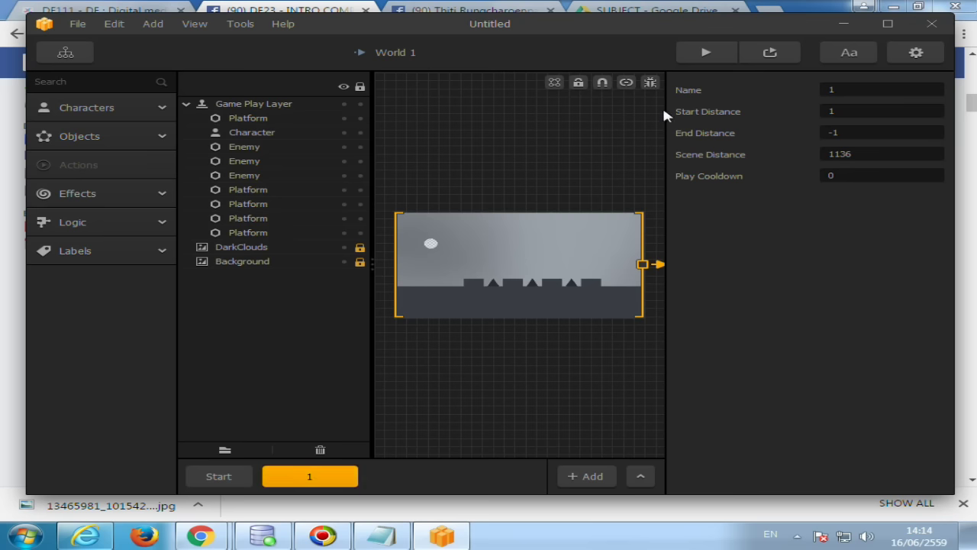
pyautogui.click(771, 53)
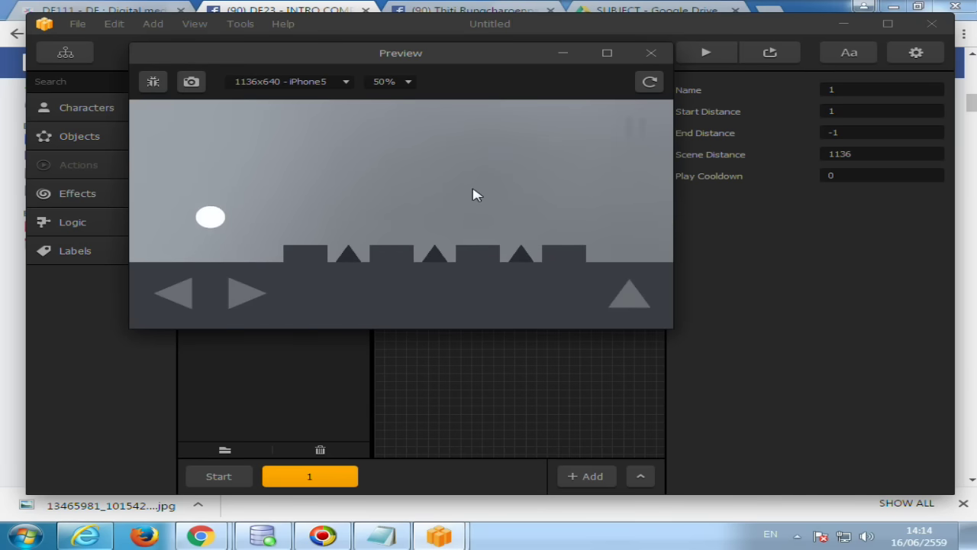
pyautogui.press('Right')
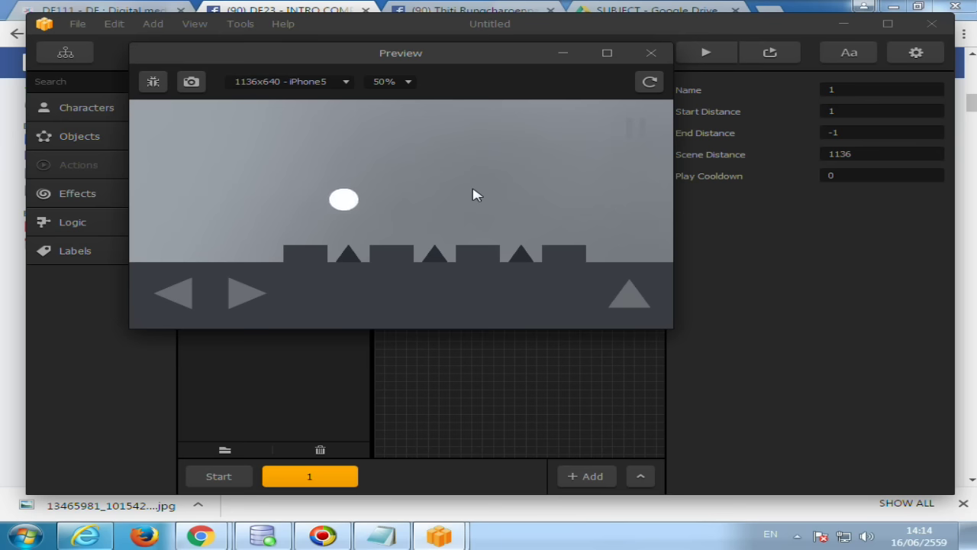
pyautogui.press('Left')
pyautogui.press('Right')
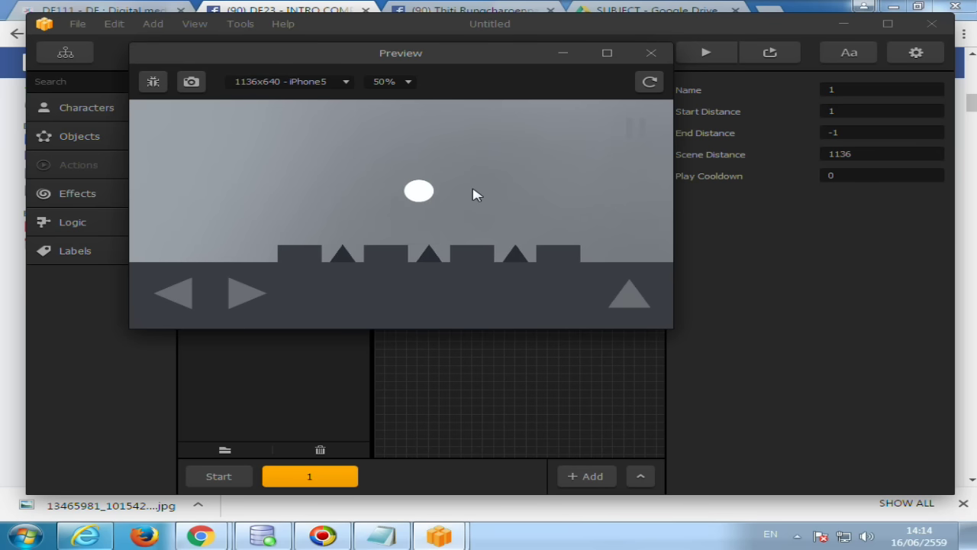
pyautogui.press('Up')
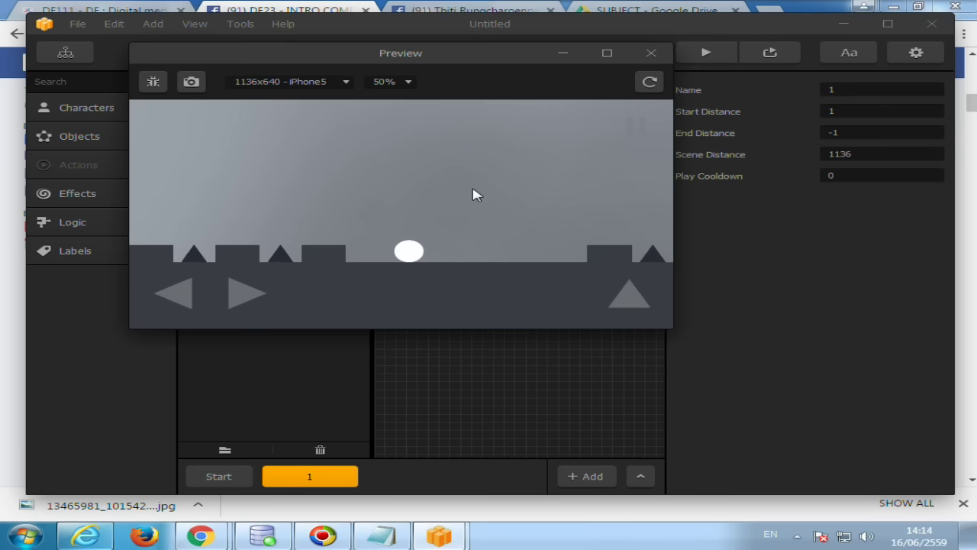
pyautogui.press('Right')
pyautogui.press('Up')
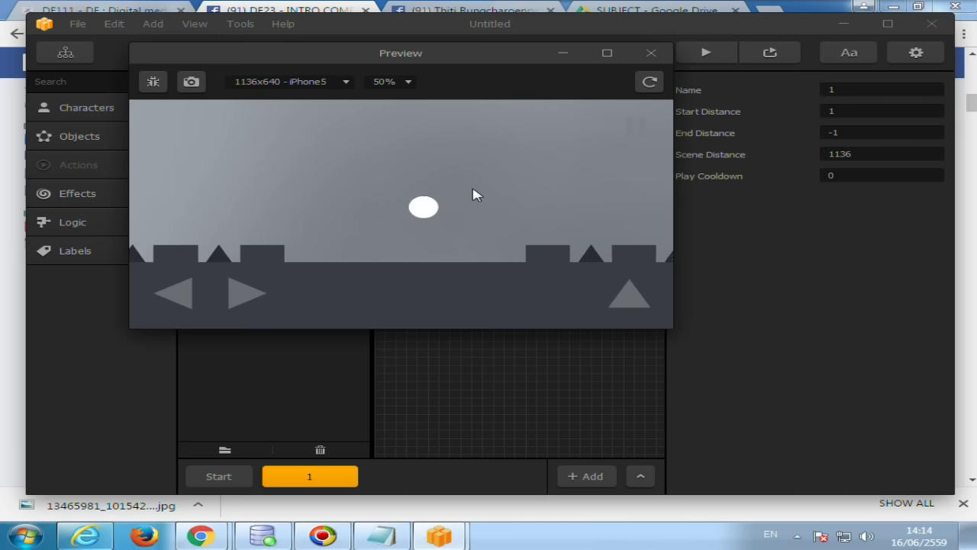
# Step: Steer the ball left and right, jumping onto platforms, and move the preview window lower
pyautogui.press('Left')
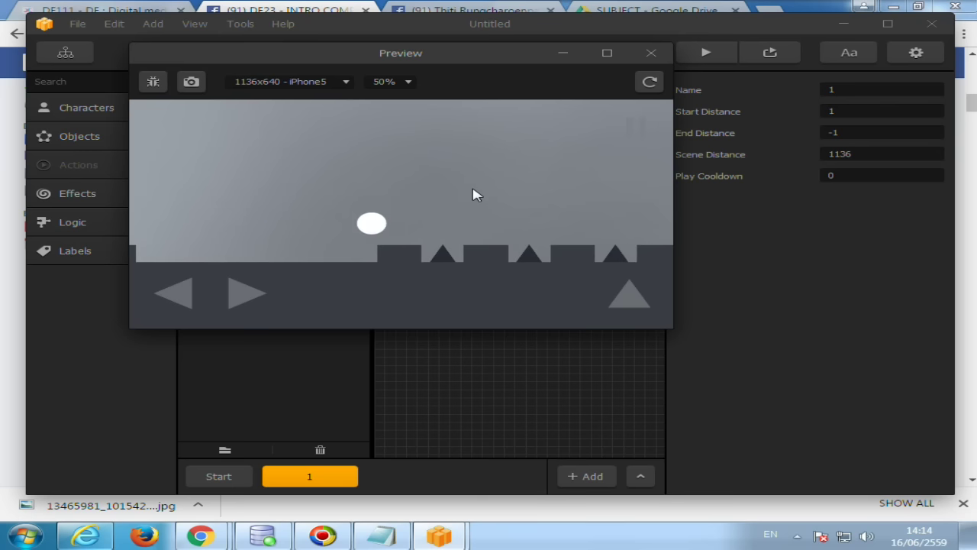
pyautogui.press('Up')
pyautogui.press('Right')
pyautogui.press('Up')
pyautogui.press('Up')
pyautogui.press('Right')
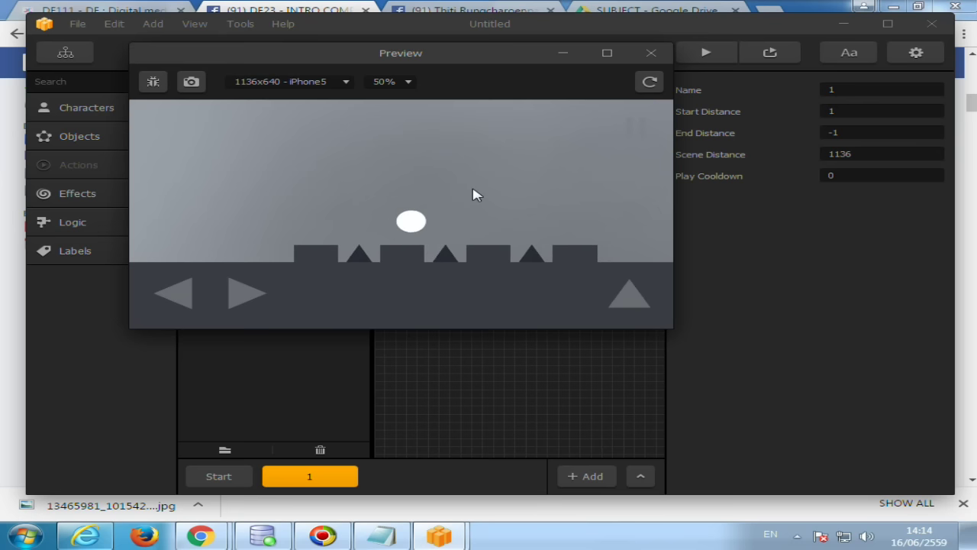
pyautogui.press('Up')
pyautogui.press('Left')
pyautogui.press('Right')
pyautogui.press('Up')
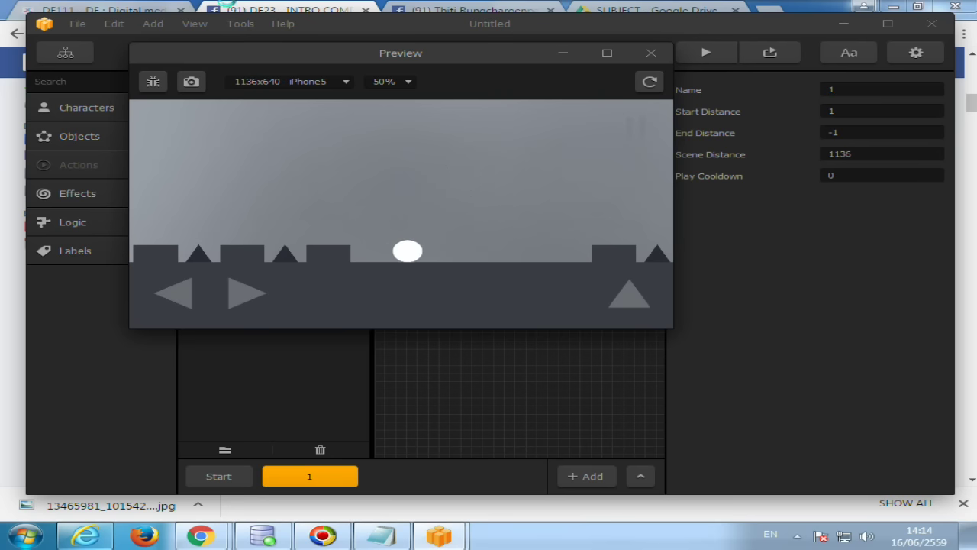
pyautogui.moveTo(363, 54); pyautogui.dragTo(348, 126)
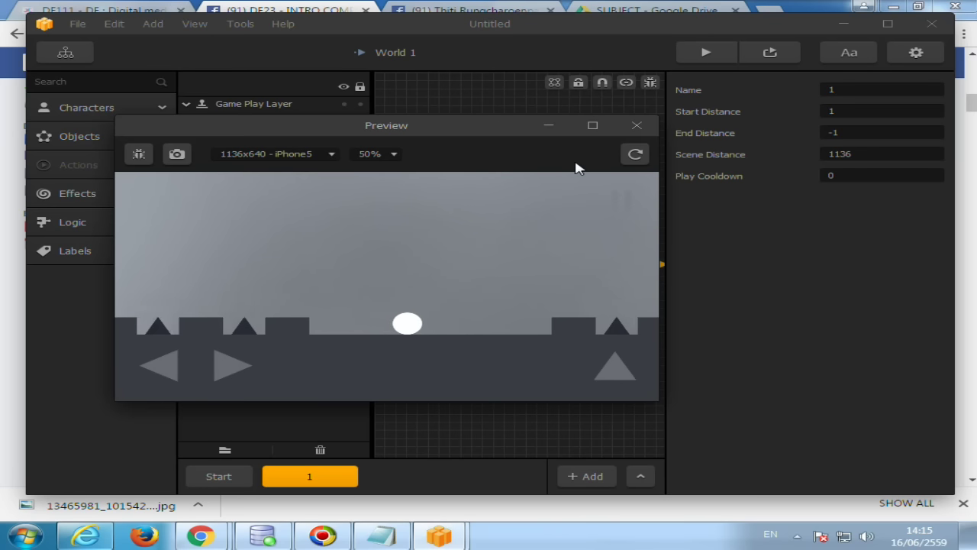
# Step: Close the preview, show the Game Mind Map, and move the World 1, World 2 and Main Menu UI nodes
pyautogui.click(638, 126)
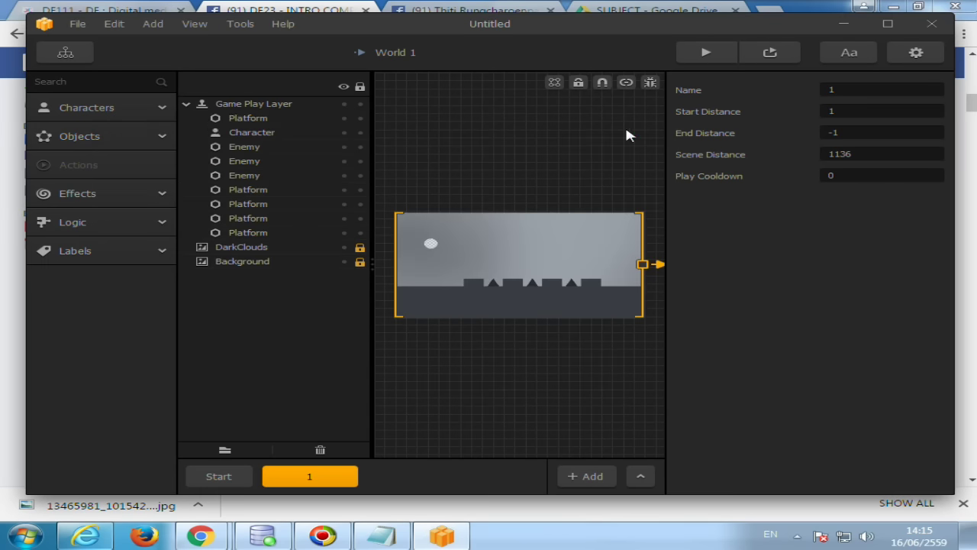
pyautogui.click(66, 54)
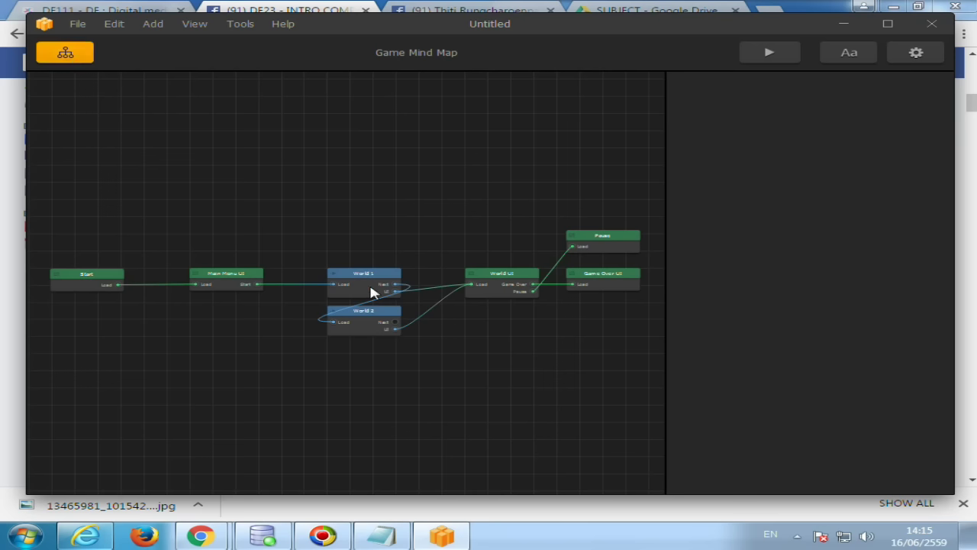
pyautogui.moveTo(350, 277); pyautogui.dragTo(350, 174)
pyautogui.moveTo(374, 320); pyautogui.dragTo(375, 322)
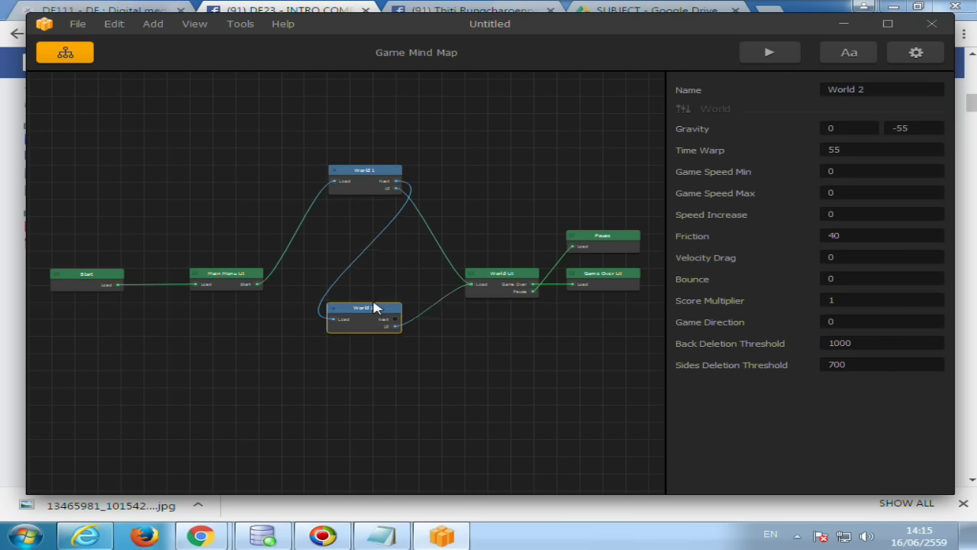
pyautogui.moveTo(226, 284); pyautogui.dragTo(233, 231)
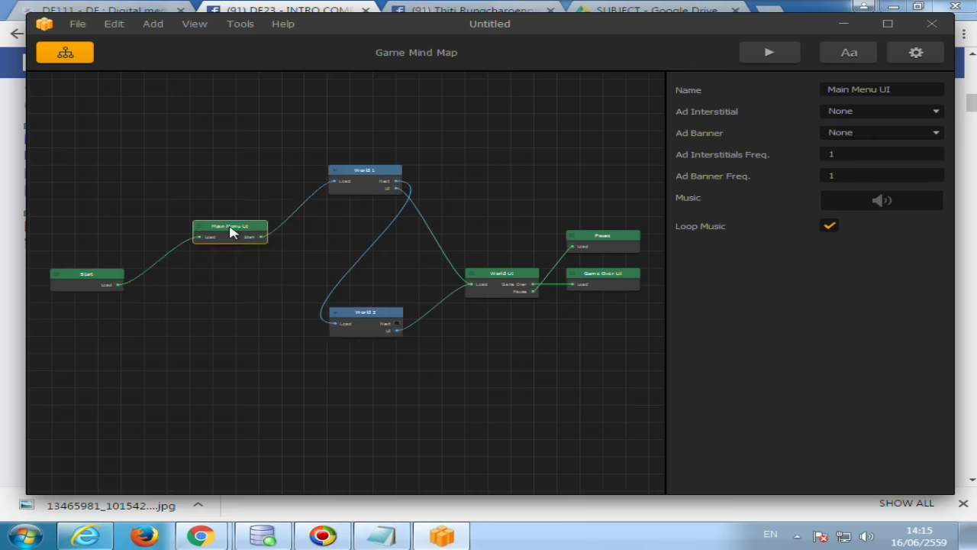
# Step: Nudge World 2 right and move the Start node up beside Main Menu UI
pyautogui.scroll(2, 234, 229)
pyautogui.scroll(2, 230, 227)
pyautogui.click(482, 121)
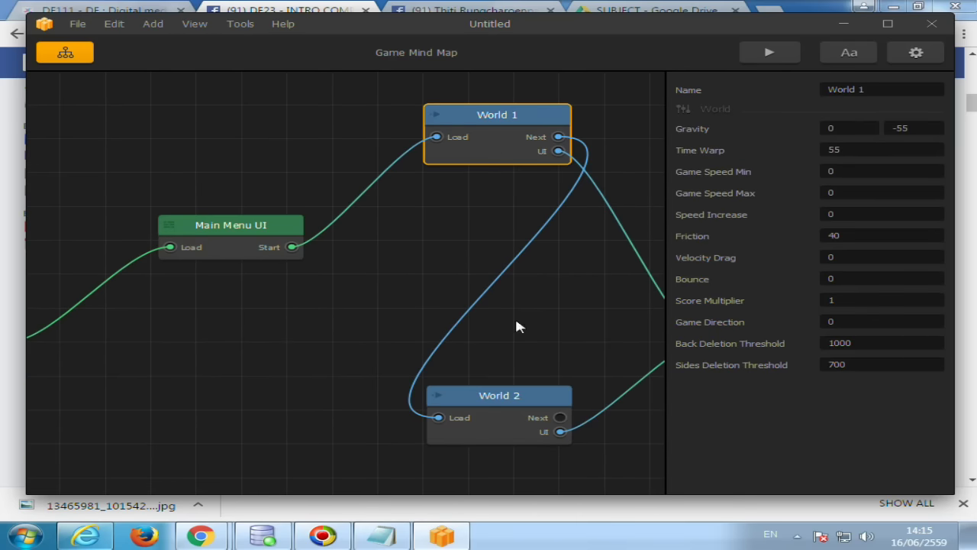
pyautogui.moveTo(517, 389); pyautogui.dragTo(520, 389)
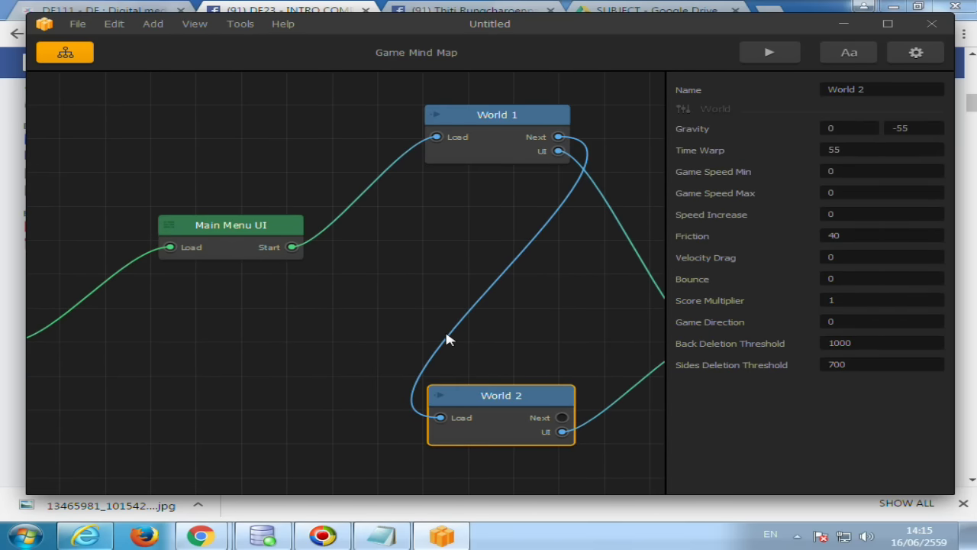
pyautogui.scroll(-3, 448, 340)
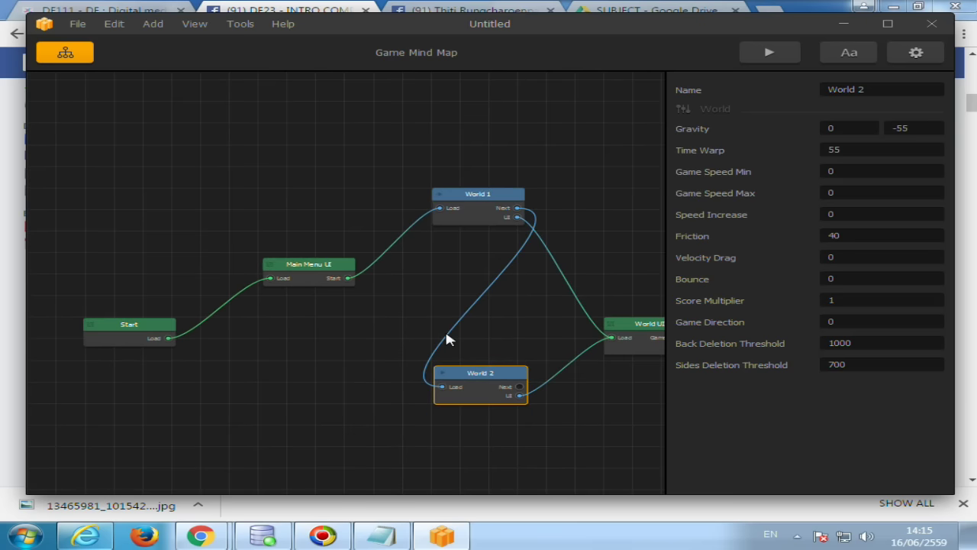
pyautogui.scroll(-2, 600, 371)
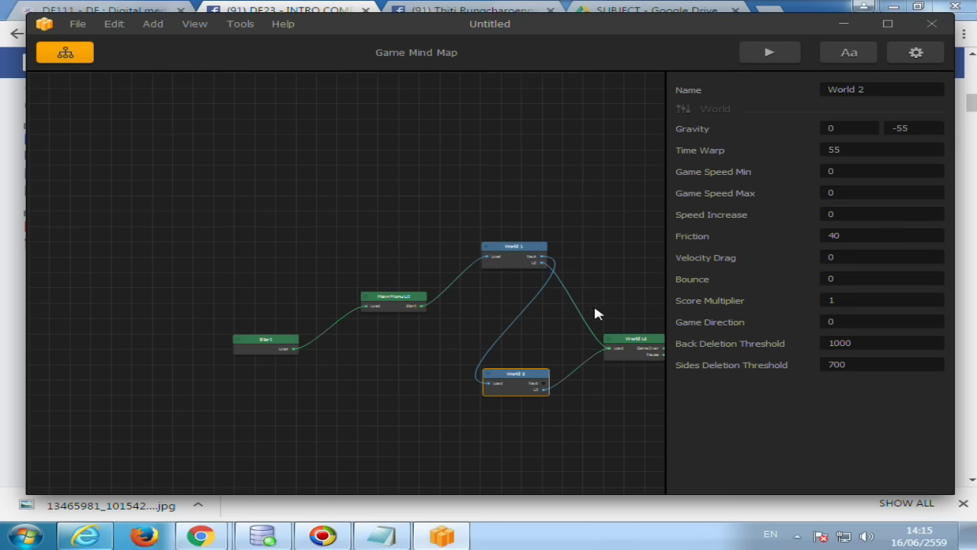
pyautogui.moveTo(258, 345); pyautogui.dragTo(279, 301)
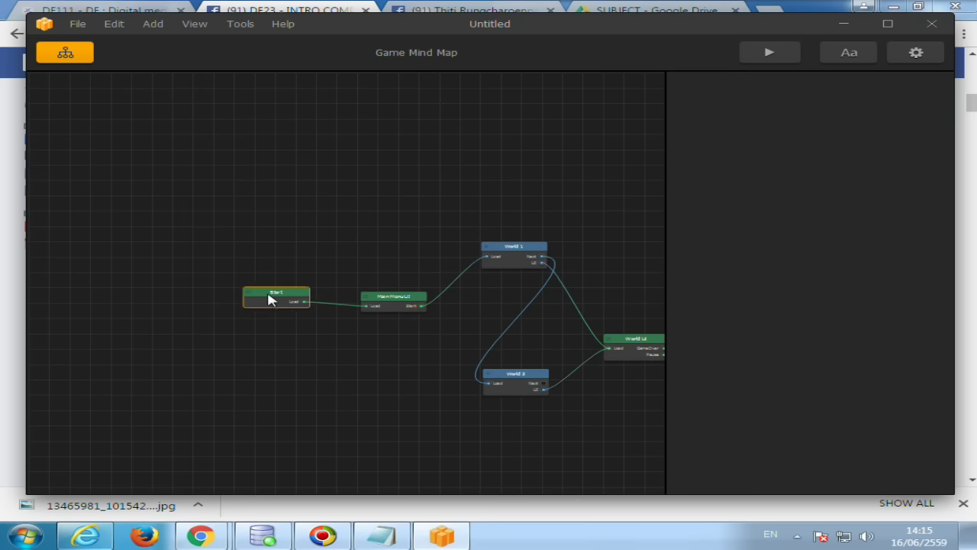
pyautogui.click(403, 300)
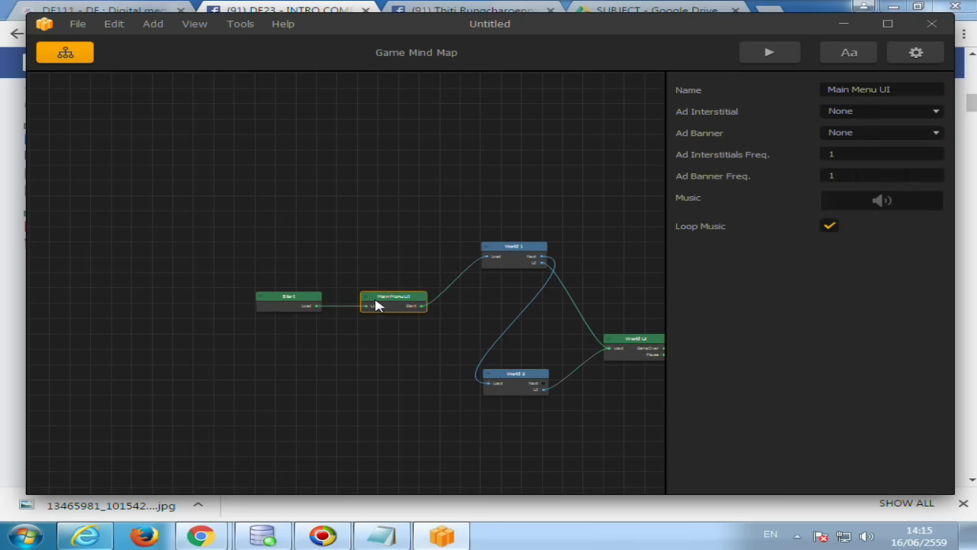
pyautogui.click(290, 304)
# Step: Open the Start scene and place a Loading Bar and a Default Font label on the stage
pyautogui.doubleClick(283, 304)
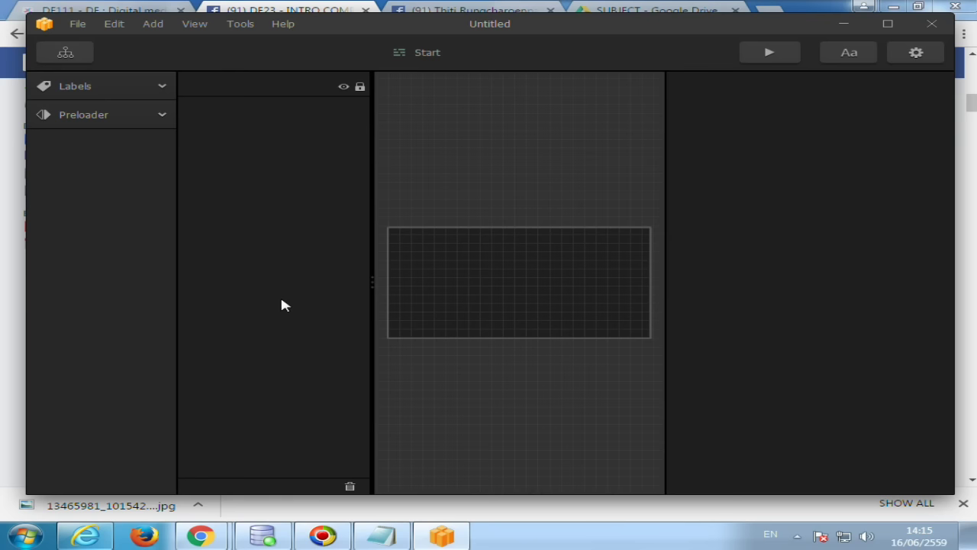
pyautogui.click(146, 86)
pyautogui.click(148, 167)
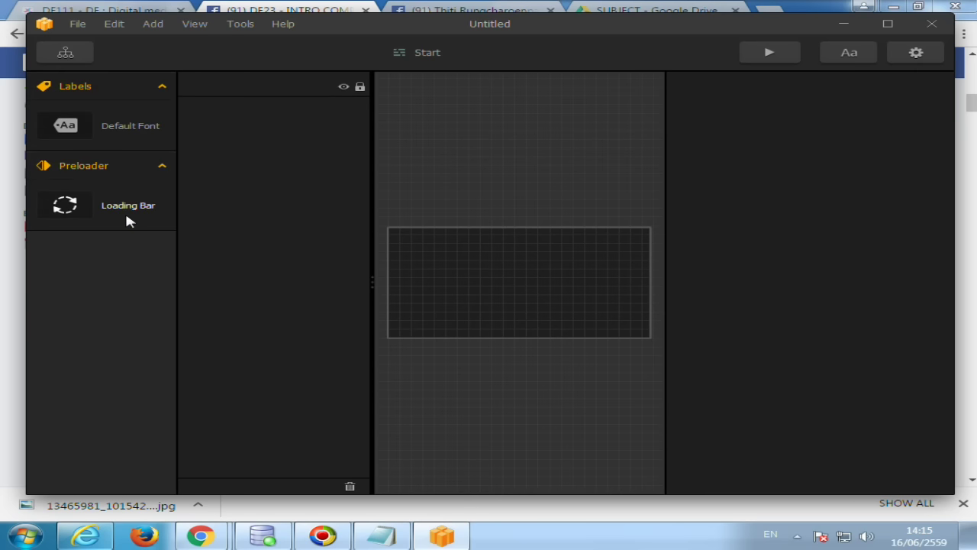
pyautogui.moveTo(56, 214); pyautogui.dragTo(527, 279)
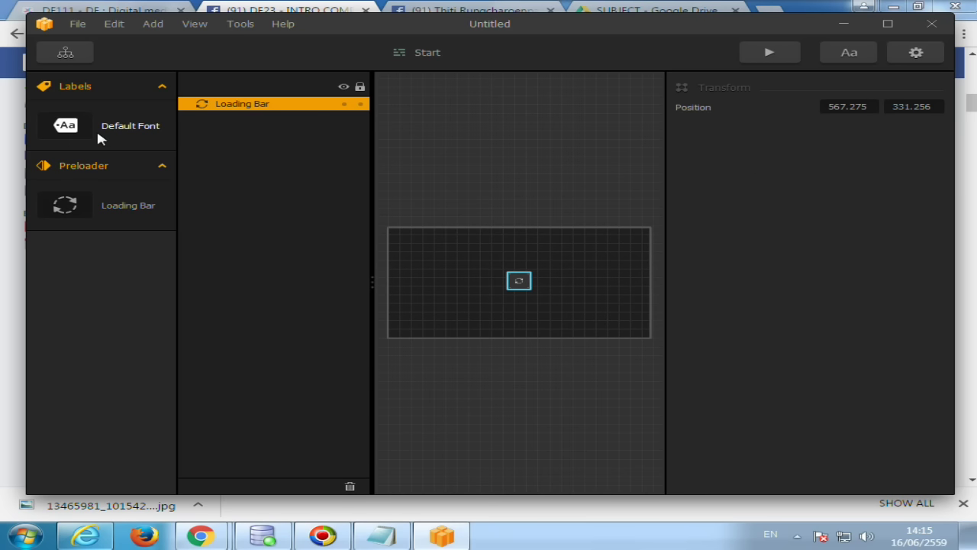
pyautogui.moveTo(98, 133); pyautogui.dragTo(521, 304)
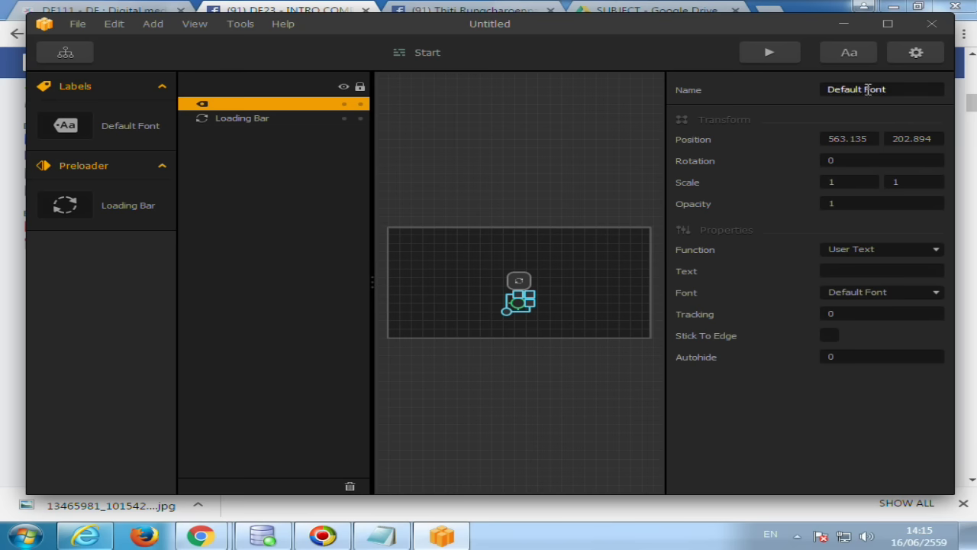
# Step: Set the label's text to โหลดอยู่นะ, keeping its name and Default Font
pyautogui.click(869, 249)
pyautogui.click(881, 89)
pyautogui.click(791, 164)
pyautogui.click(878, 294)
pyautogui.click(804, 276)
pyautogui.click(867, 277)
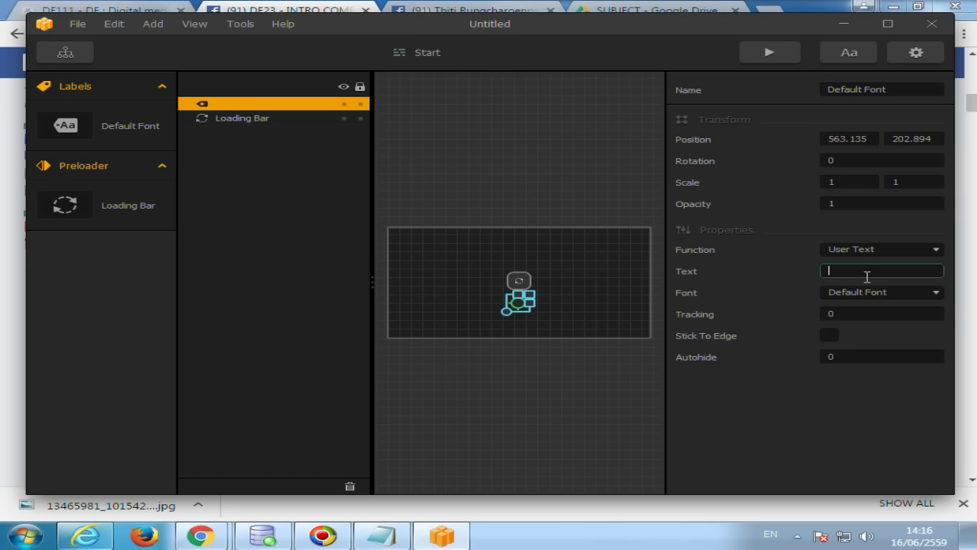
pyautogui.write('x')
pyautogui.press('BackSpace')
pyautogui.press('`')
pyautogui.write('ปปา')
pyautogui.press('BackSpace')
pyautogui.press('BackSpace')
pyautogui.write('หลดดอยู่นะ')
# Step: Preview the game, replaying the loading screen five times, then go back to the Mind Map
pyautogui.click(769, 55)
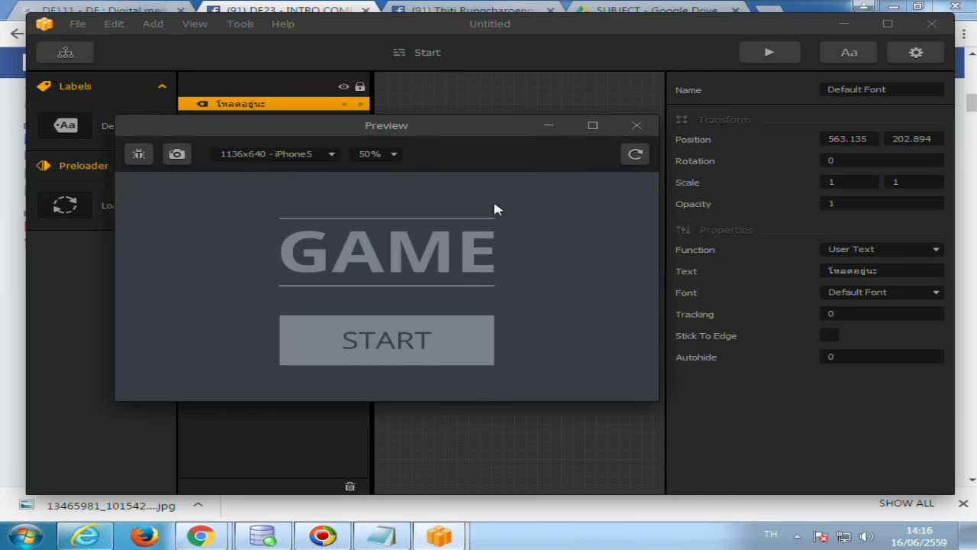
pyautogui.click(635, 155)
pyautogui.click(635, 155)
pyautogui.click(638, 161)
pyautogui.click(636, 156)
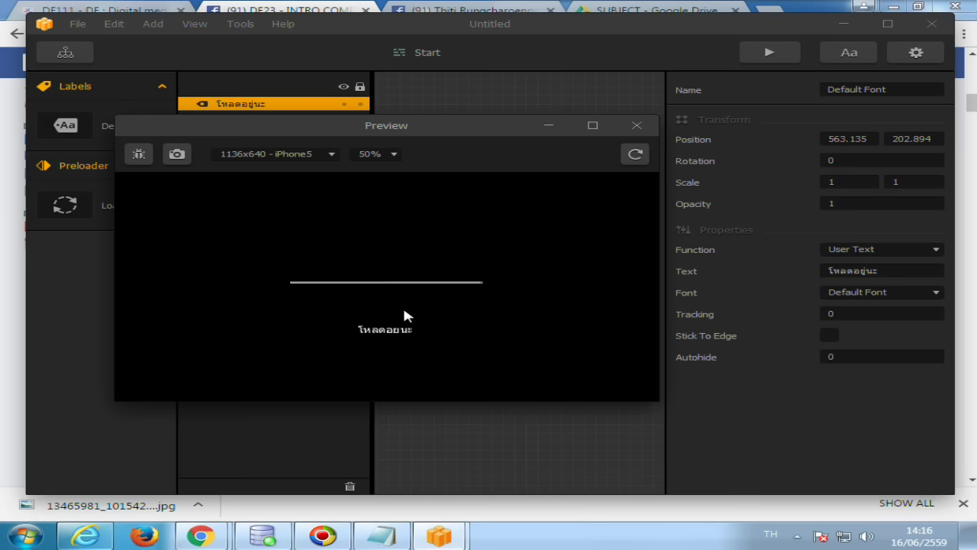
pyautogui.click(638, 157)
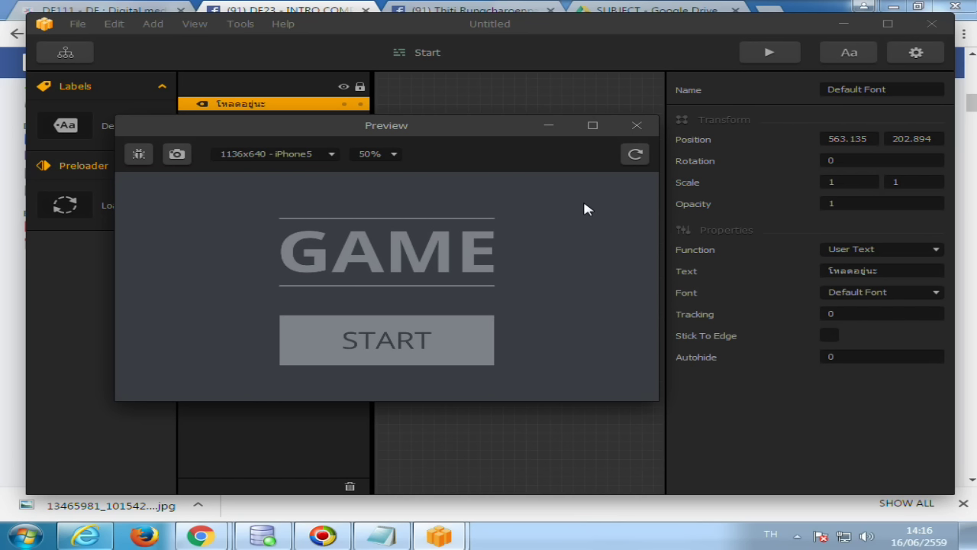
pyautogui.click(637, 126)
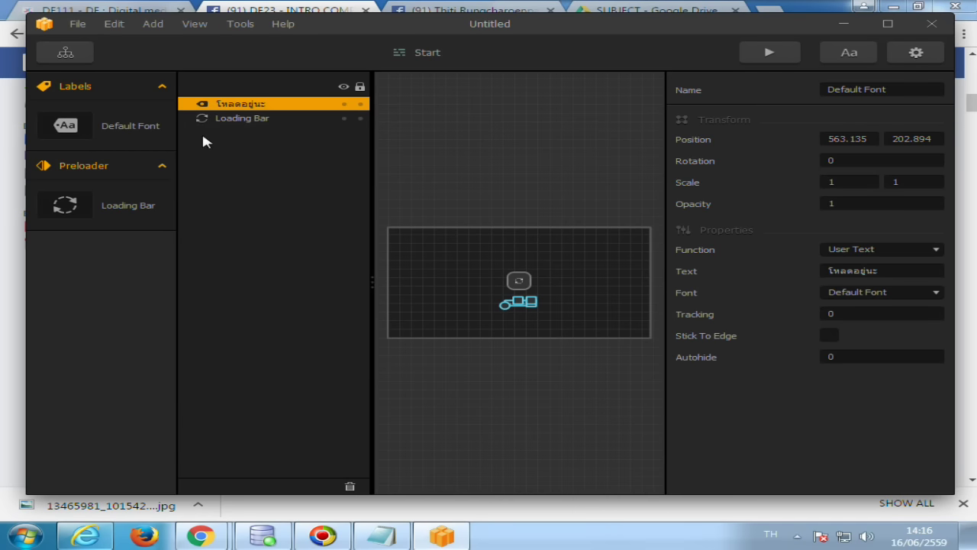
pyautogui.click(72, 55)
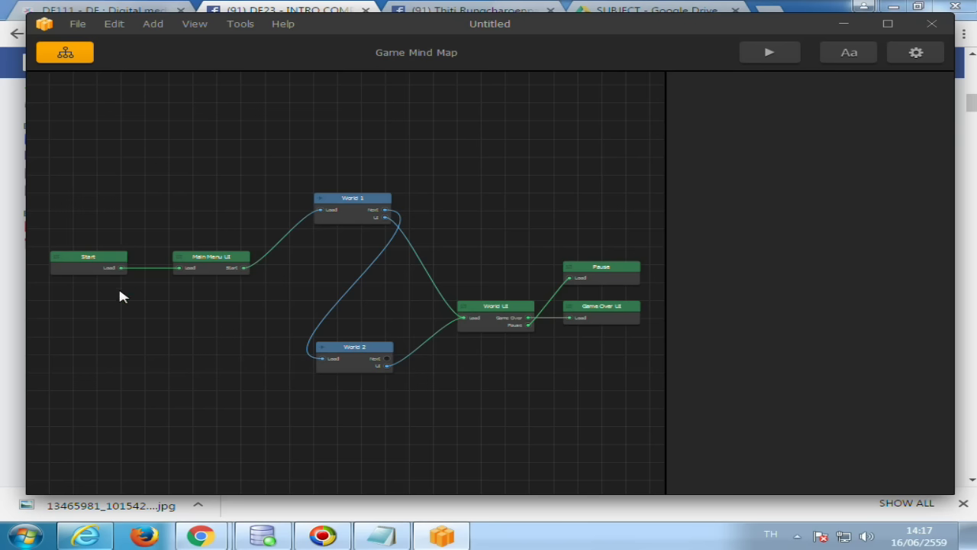
# Step: Open the Main Menu UI scene for editing
pyautogui.click(200, 263)
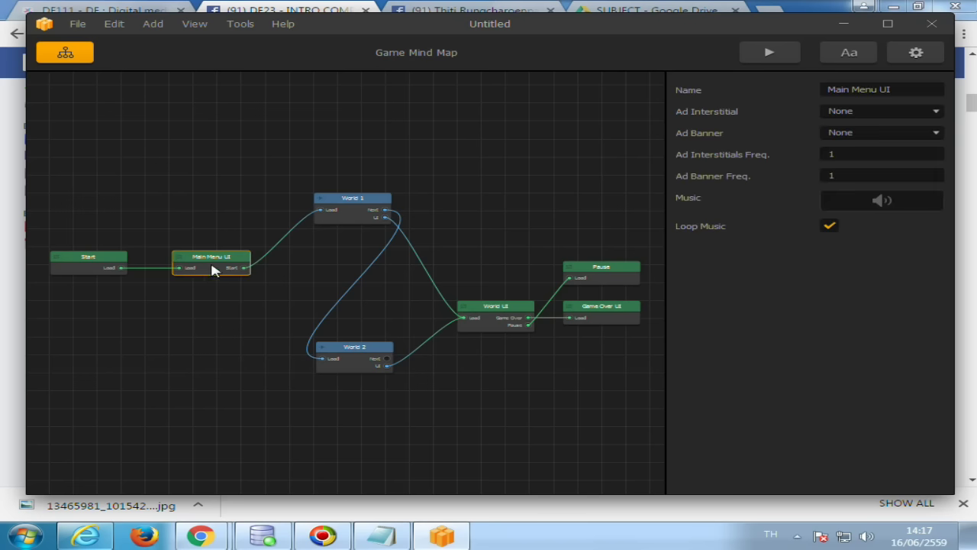
pyautogui.doubleClick(212, 264)
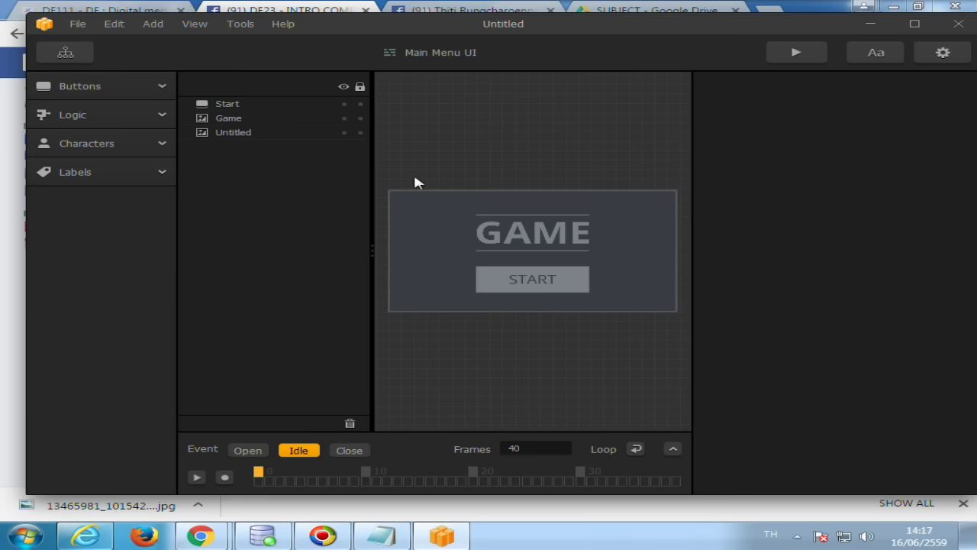
pyautogui.scroll(1, 599, 365)
pyautogui.scroll(-1, 599, 365)
# Step: Select the START button, GAME title and background layers in turn
pyautogui.click(489, 280)
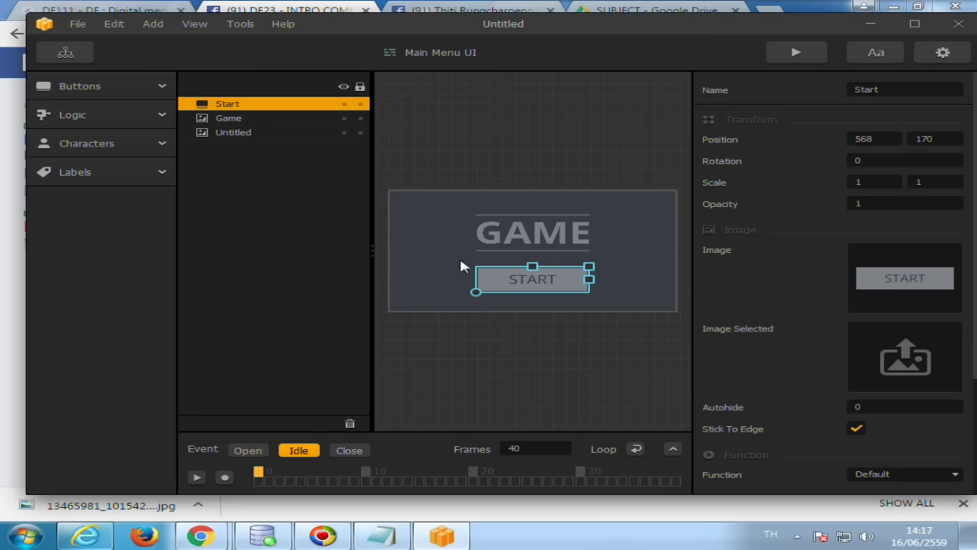
pyautogui.click(284, 117)
pyautogui.click(277, 132)
pyautogui.click(260, 107)
pyautogui.click(259, 119)
pyautogui.click(258, 132)
pyautogui.click(253, 120)
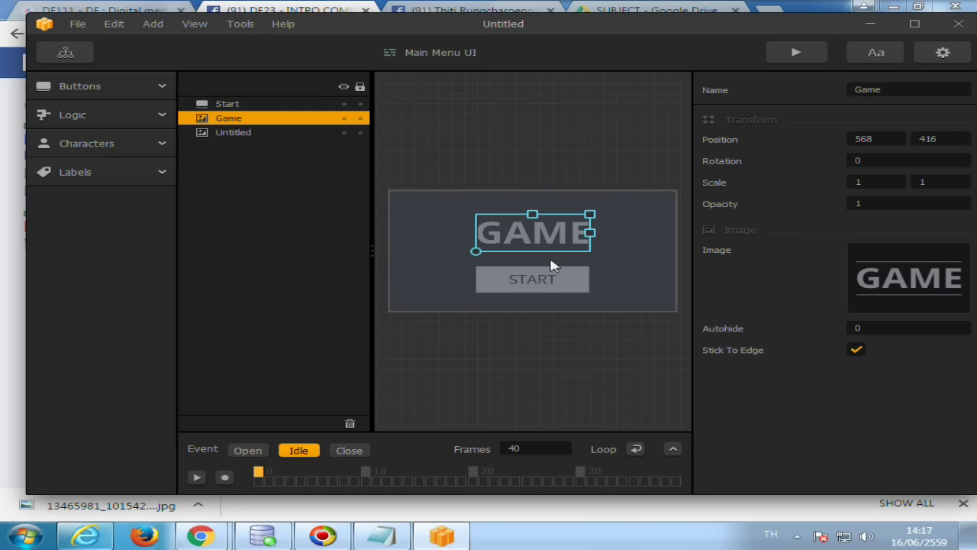
pyautogui.click(550, 279)
pyautogui.click(227, 119)
pyautogui.click(229, 133)
pyautogui.click(231, 104)
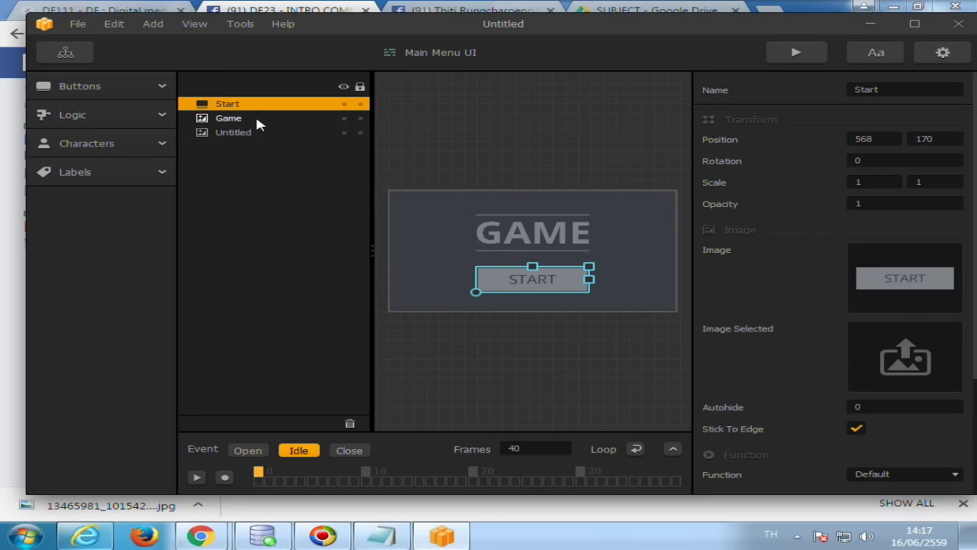
# Step: Toggle the START button's visibility and lock on and off, then reselect START
pyautogui.click(344, 105)
pyautogui.click(344, 105)
pyautogui.click(345, 104)
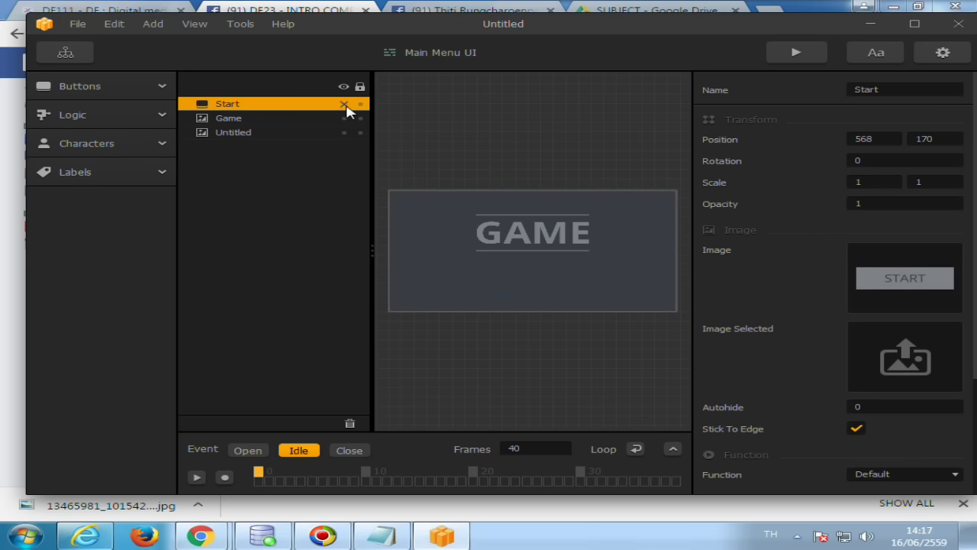
pyautogui.click(344, 105)
pyautogui.click(360, 105)
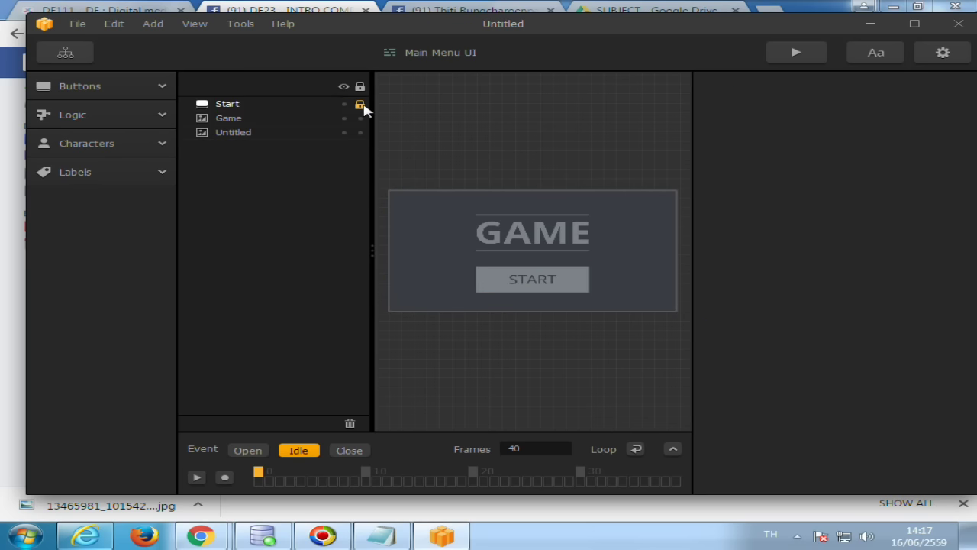
pyautogui.click(581, 284)
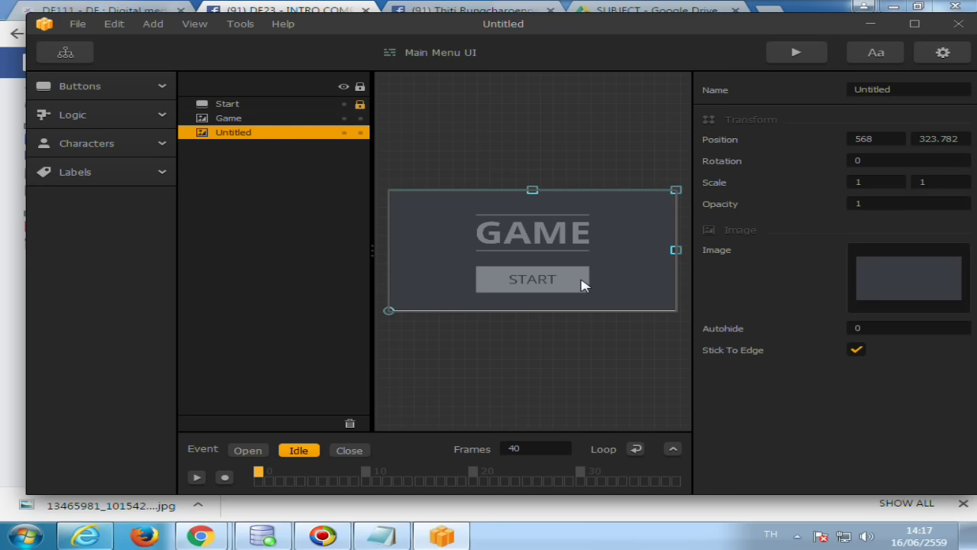
pyautogui.click(359, 105)
pyautogui.click(514, 288)
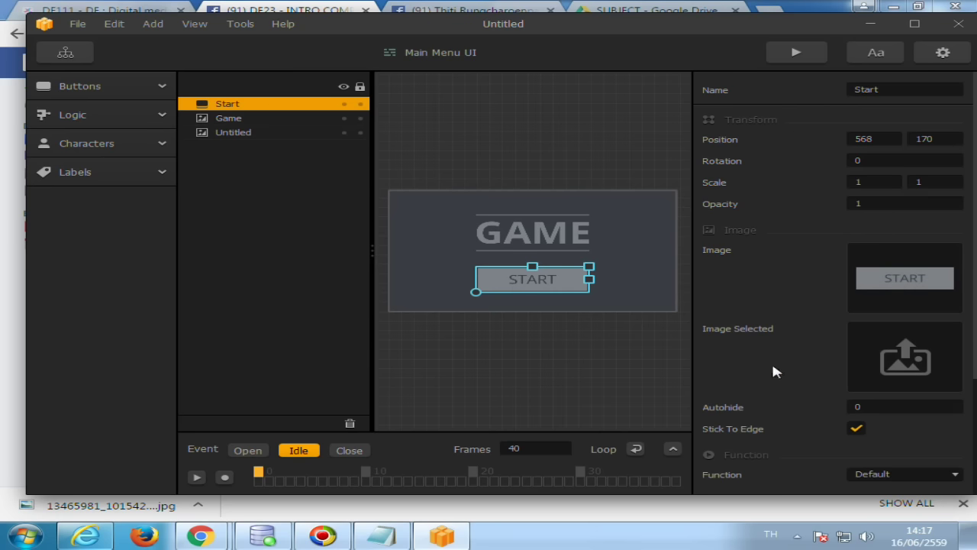
# Step: Expand the Buttons panel to show the available button types
pyautogui.scroll(-4, 804, 241)
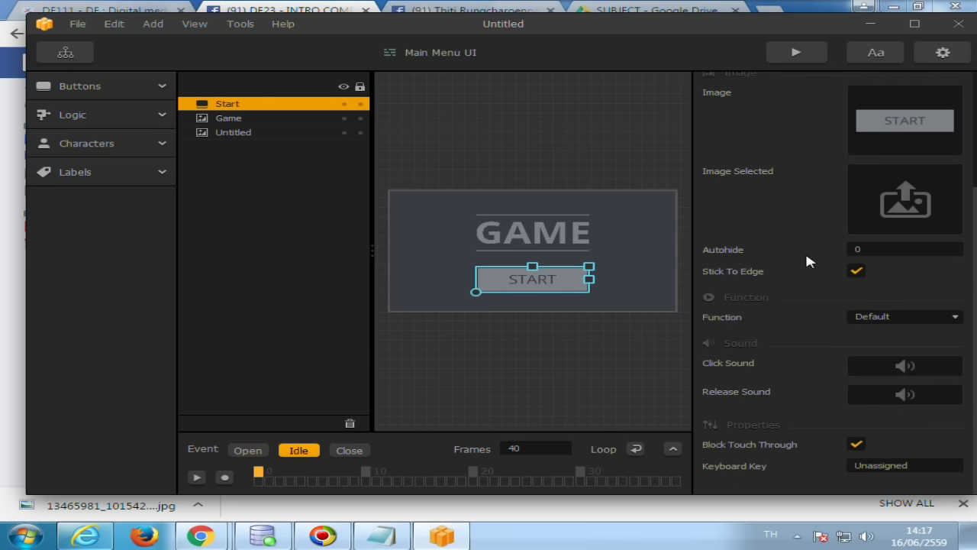
pyautogui.scroll(1, 814, 343)
pyautogui.scroll(2, 814, 333)
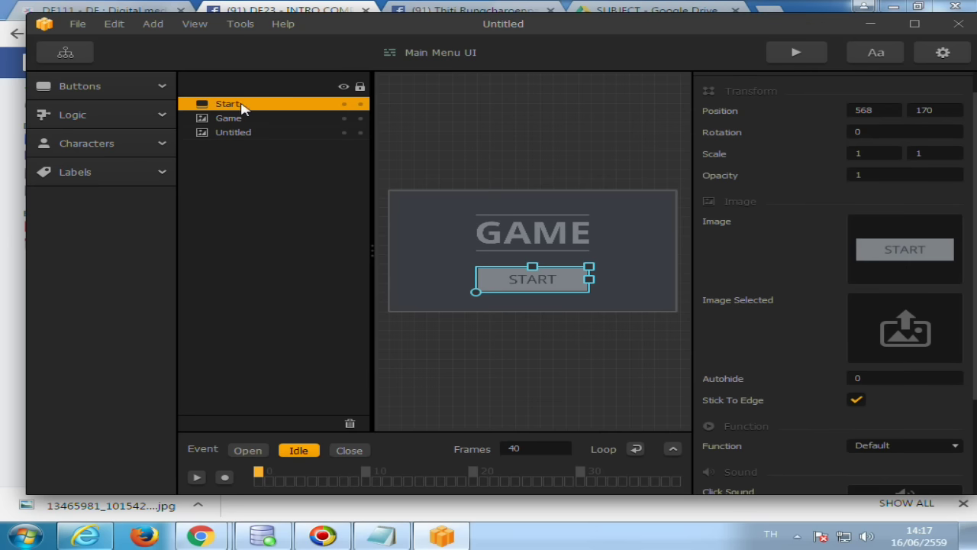
pyautogui.click(156, 93)
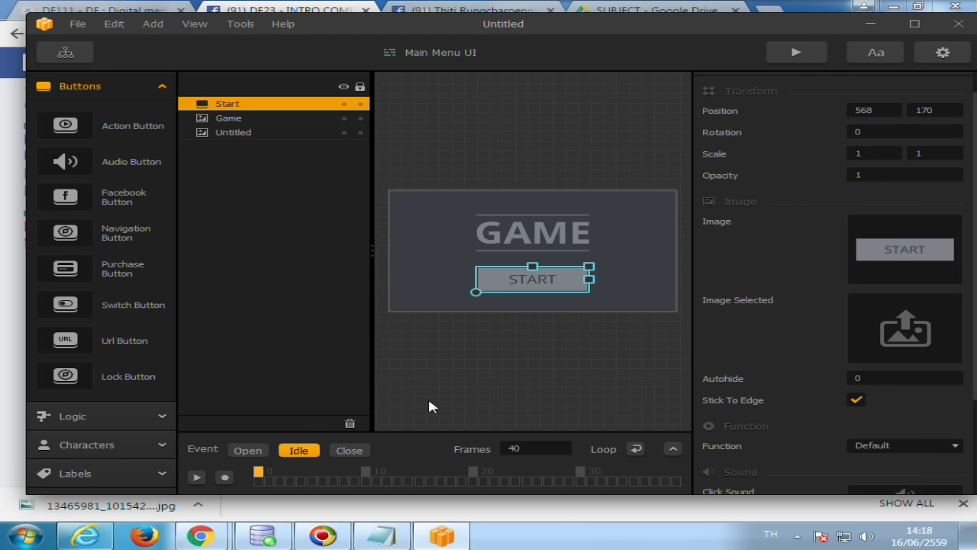
# Step: Cycle through the Open, Idle and Close event timelines, ending on Open
pyautogui.click(252, 450)
pyautogui.click(302, 452)
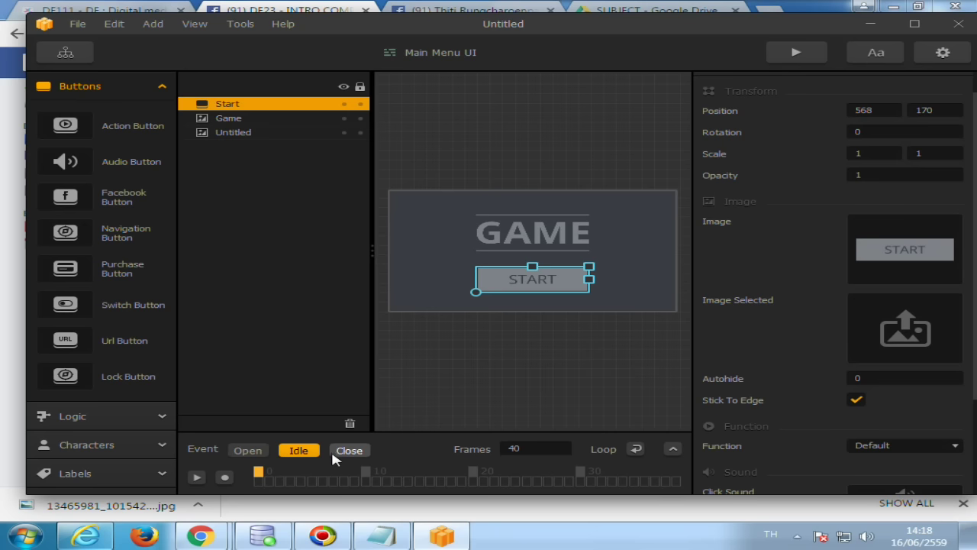
pyautogui.click(348, 451)
pyautogui.click(263, 451)
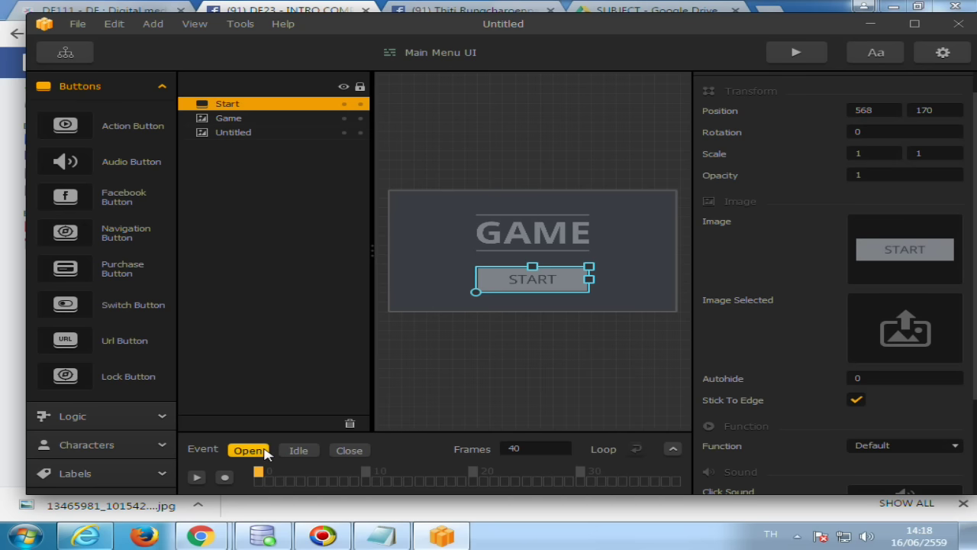
pyautogui.click(284, 451)
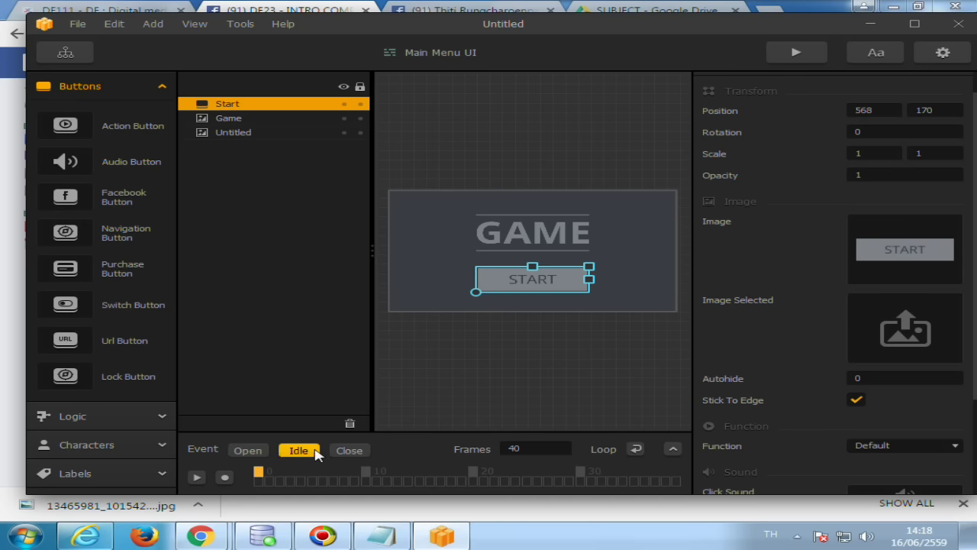
pyautogui.click(345, 451)
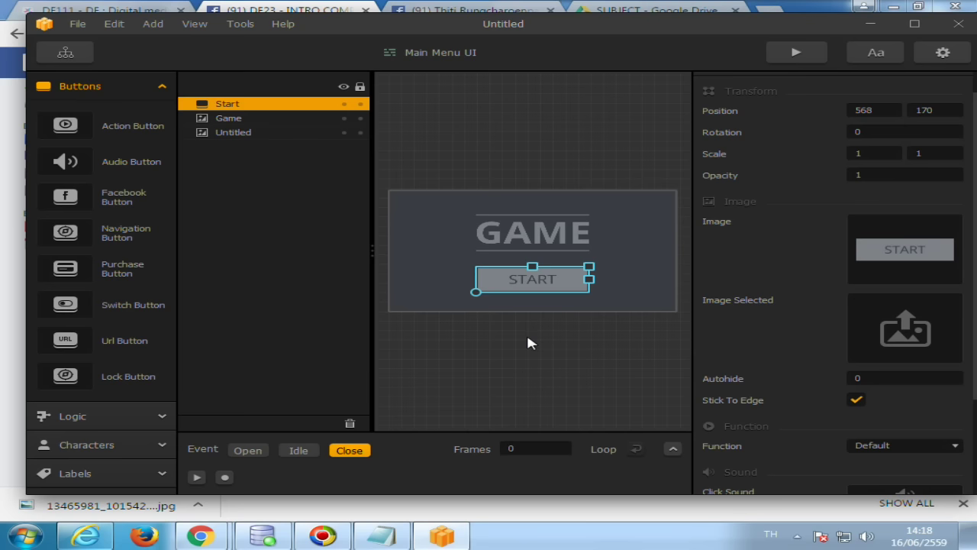
pyautogui.click(263, 450)
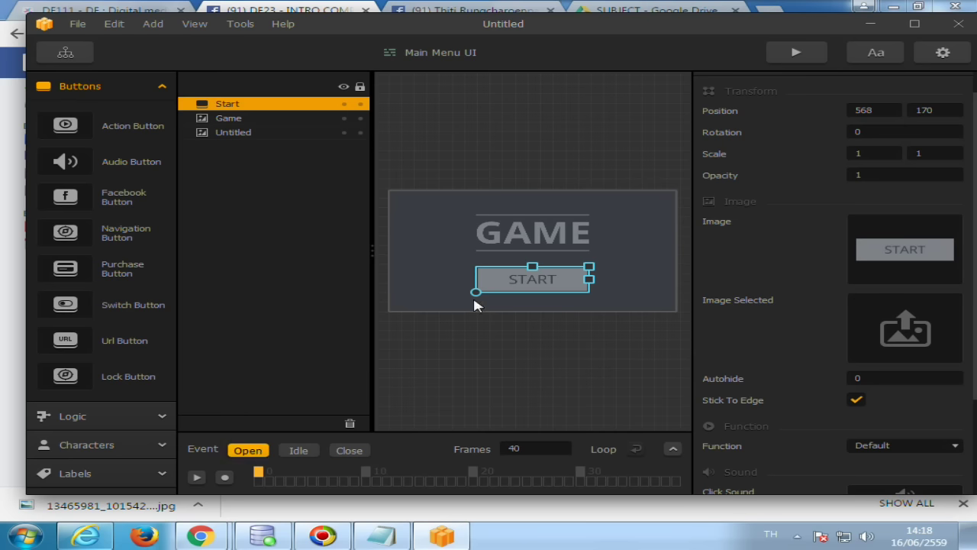
# Step: Record START sliding in from the menu's left edge, keyed at frame 10
pyautogui.moveTo(519, 281); pyautogui.dragTo(331, 283)
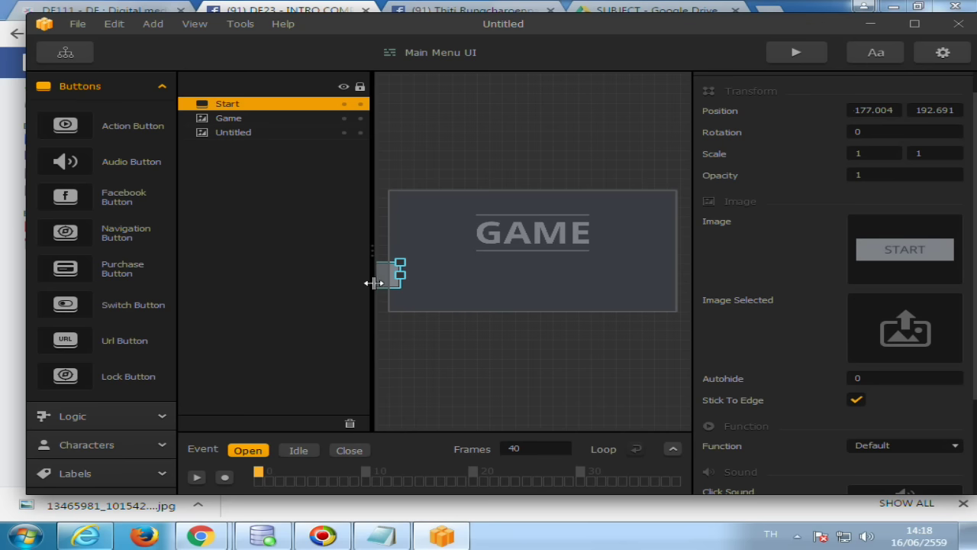
pyautogui.moveTo(384, 285); pyautogui.dragTo(384, 290)
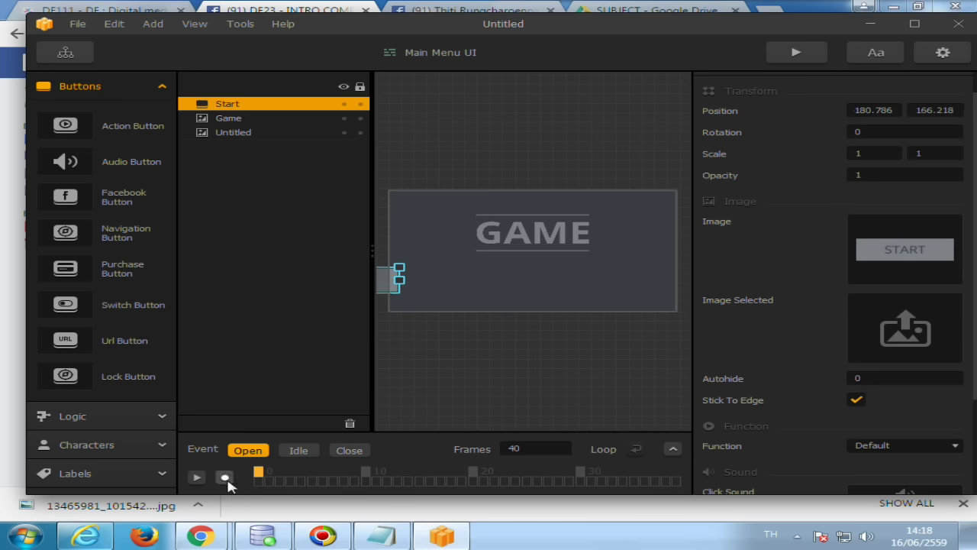
pyautogui.click(224, 477)
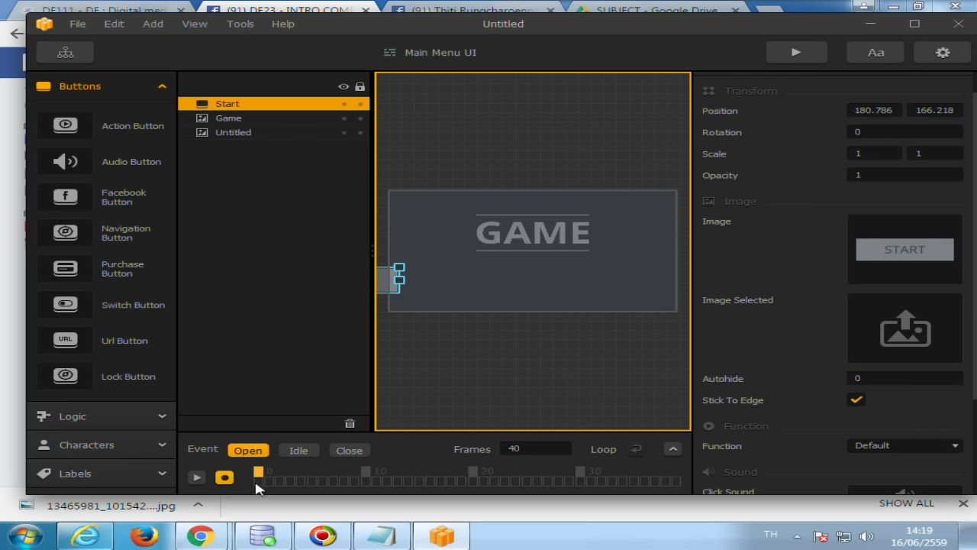
pyautogui.moveTo(384, 288); pyautogui.dragTo(394, 287)
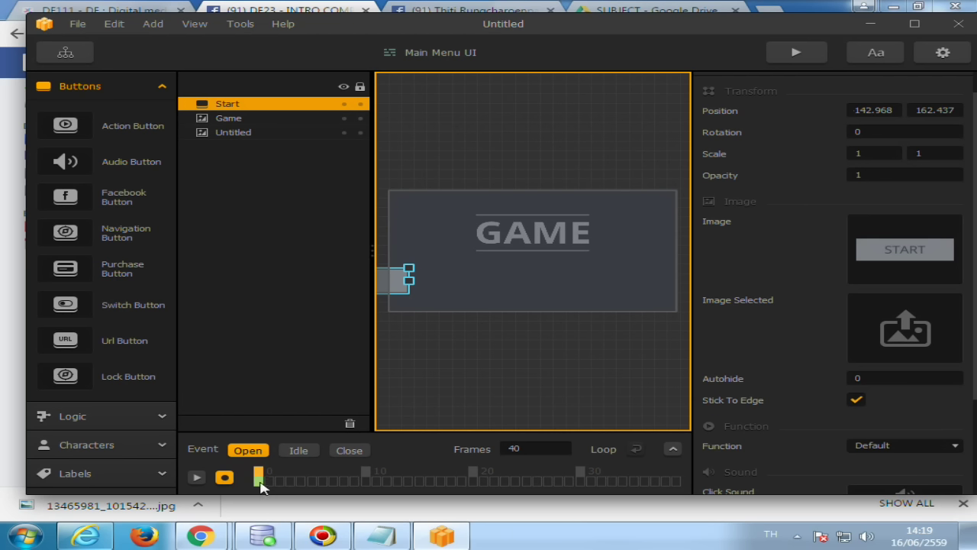
pyautogui.click(367, 475)
pyautogui.moveTo(385, 291); pyautogui.dragTo(564, 289)
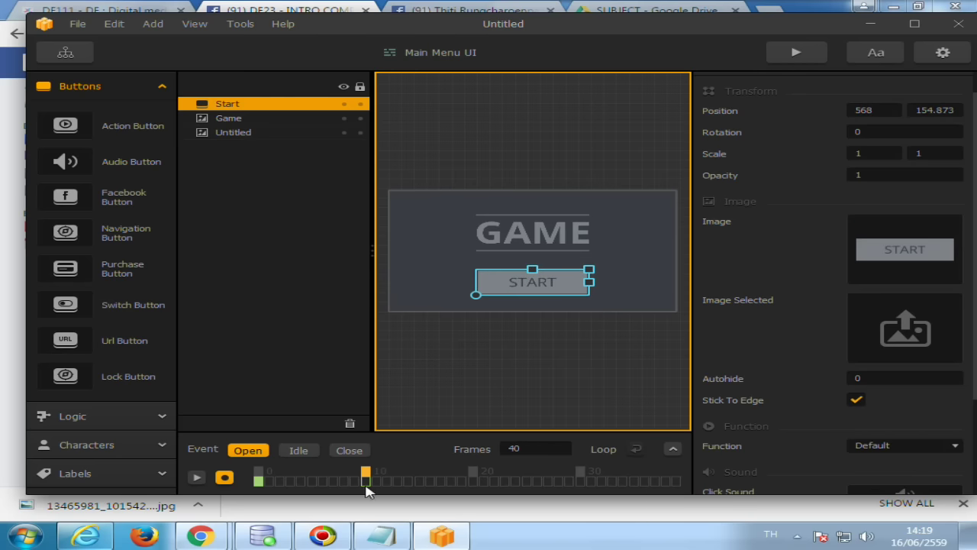
# Step: Play the Open animation, then change its frame count from 40 to 10
pyautogui.click(196, 477)
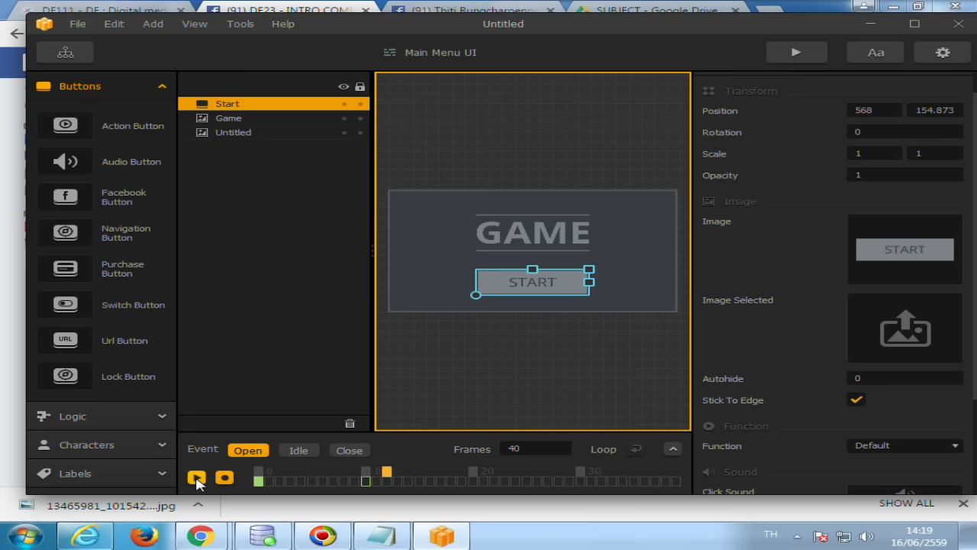
pyautogui.click(197, 477)
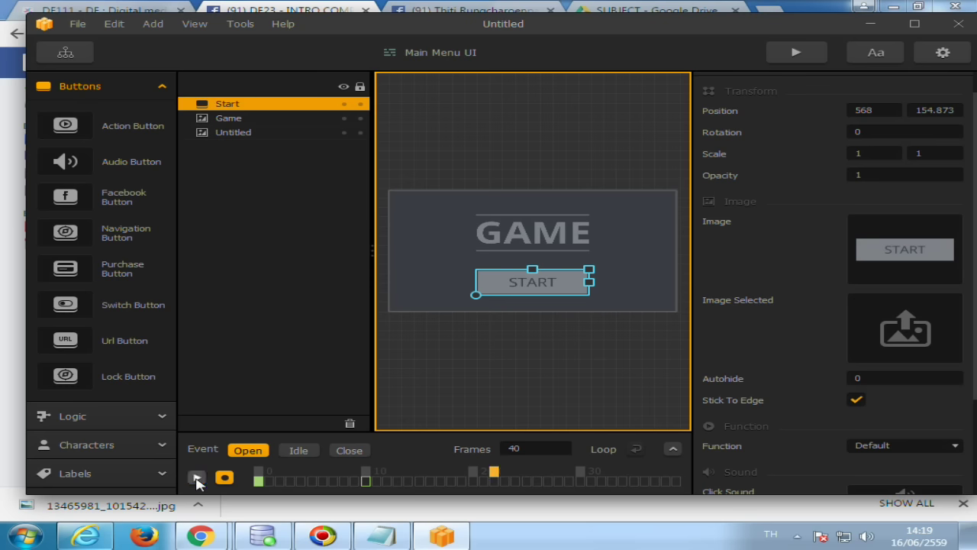
pyautogui.click(541, 448)
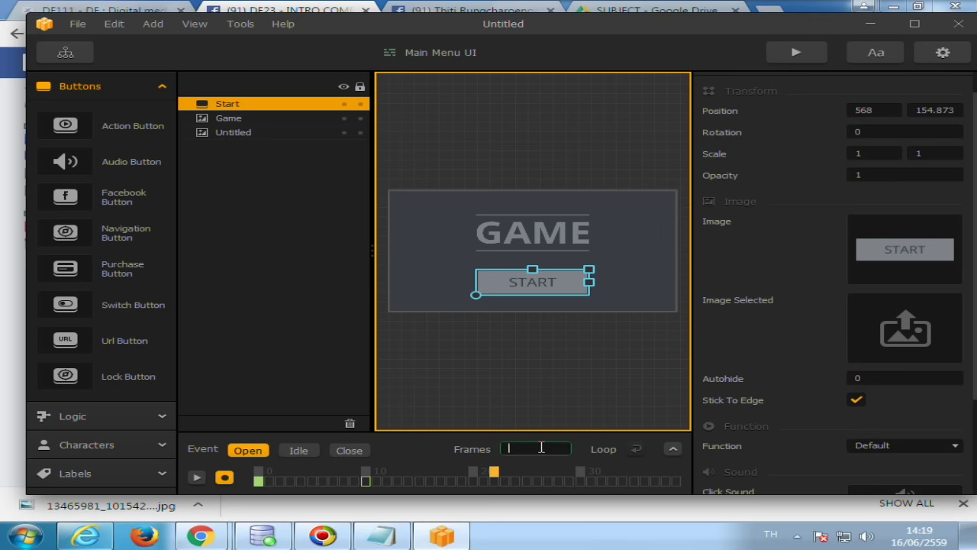
pyautogui.write('10')
pyautogui.press('Return')
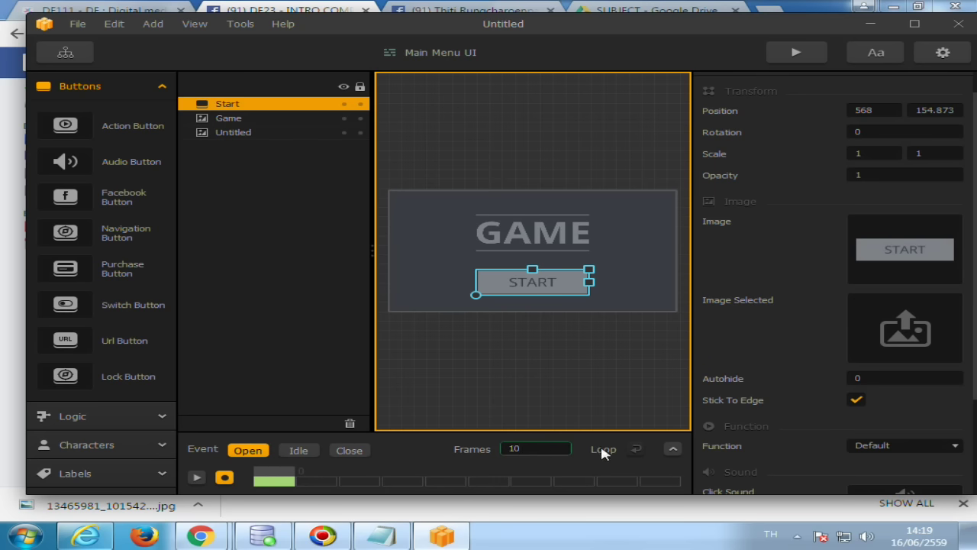
# Step: Play the 10-frame Open animation, stop recording, and scrub early frames to check START's slide-in
pyautogui.click(195, 479)
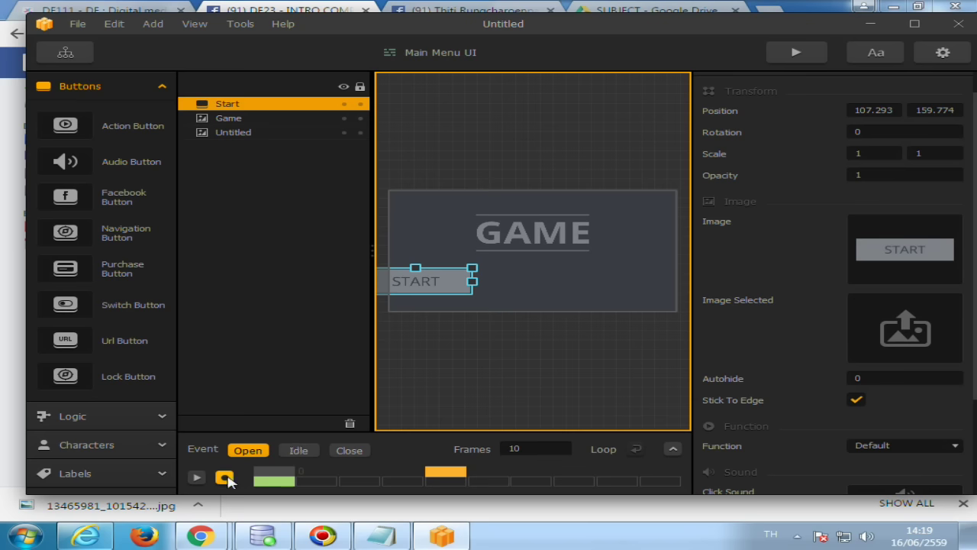
pyautogui.click(224, 478)
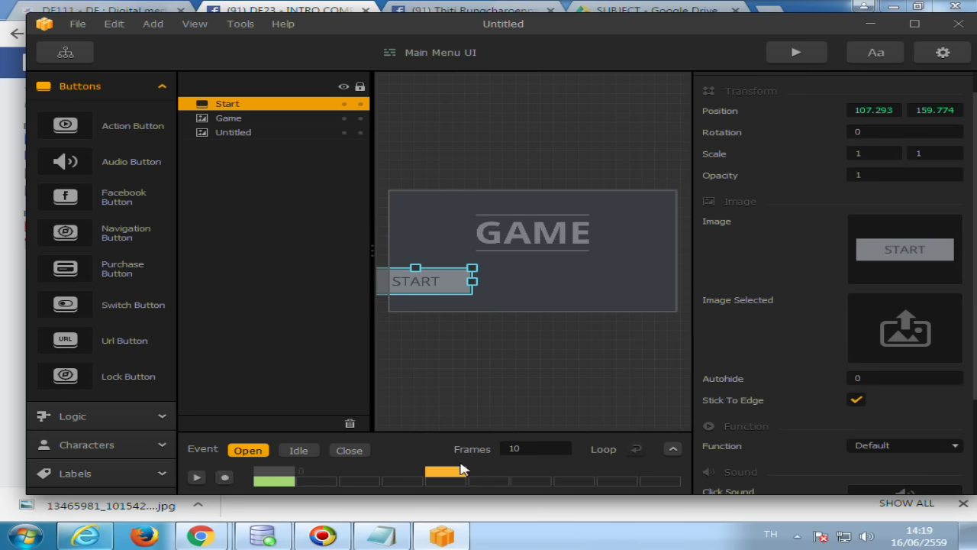
pyautogui.moveTo(461, 470)
pyautogui.mouseDown()
pyautogui.moveTo(317, 473)
pyautogui.moveTo(656, 475)
pyautogui.moveTo(274, 476)
pyautogui.mouseUp()
pyautogui.click(310, 476)
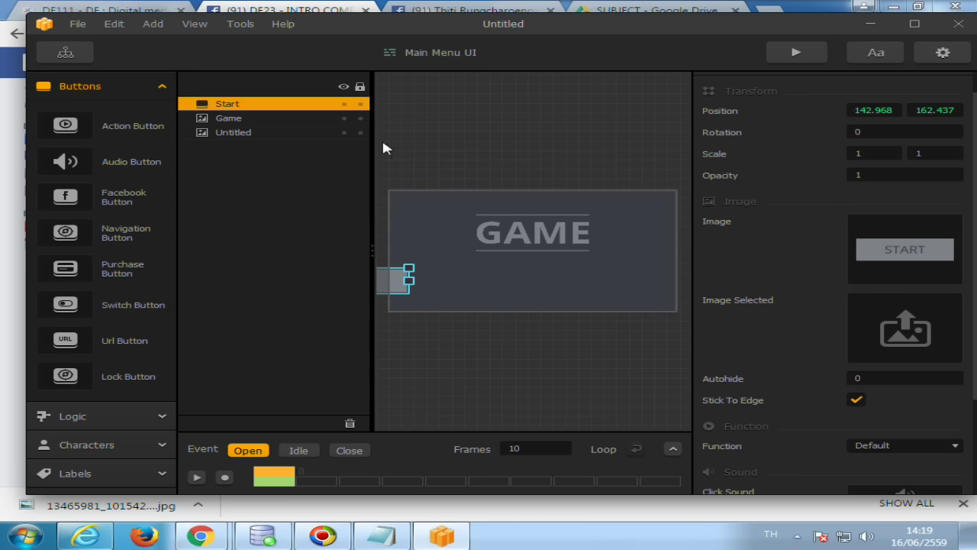
# Step: Preview the main menu with START sliding in, then switch to START's Idle event
pyautogui.click(803, 54)
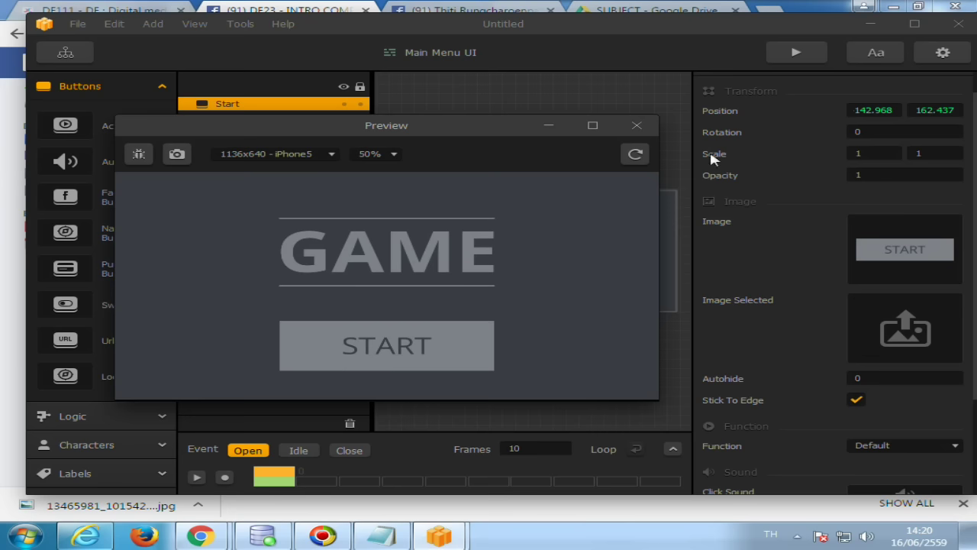
pyautogui.click(641, 127)
pyautogui.click(294, 453)
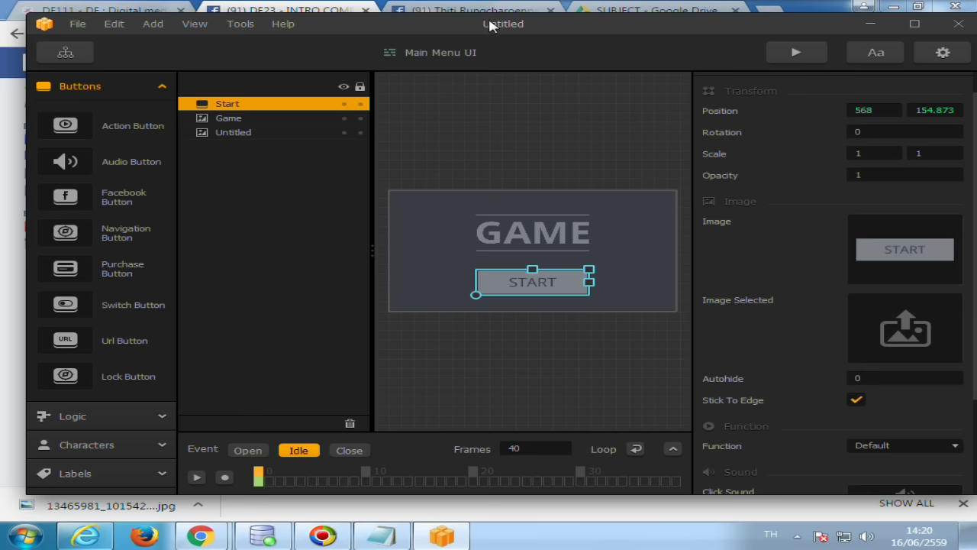
# Step: Enlarge the editor window, enable recording, and scale START up to 1.118×1.326 at frame 10
pyautogui.moveTo(521, 23)
pyautogui.mouseDown()
pyautogui.moveTo(521, 190)
pyautogui.moveTo(508, 51)
pyautogui.mouseUp()
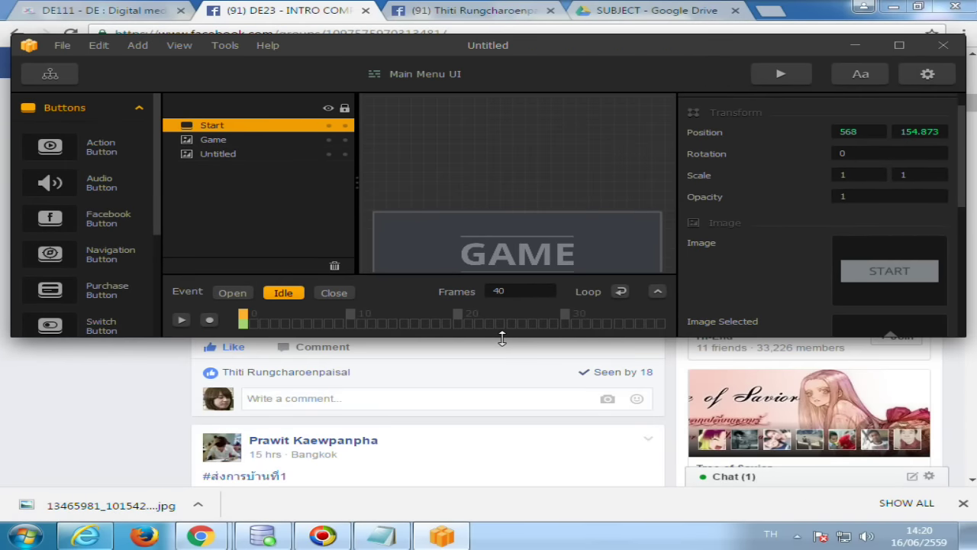
pyautogui.moveTo(502, 338); pyautogui.dragTo(502, 406)
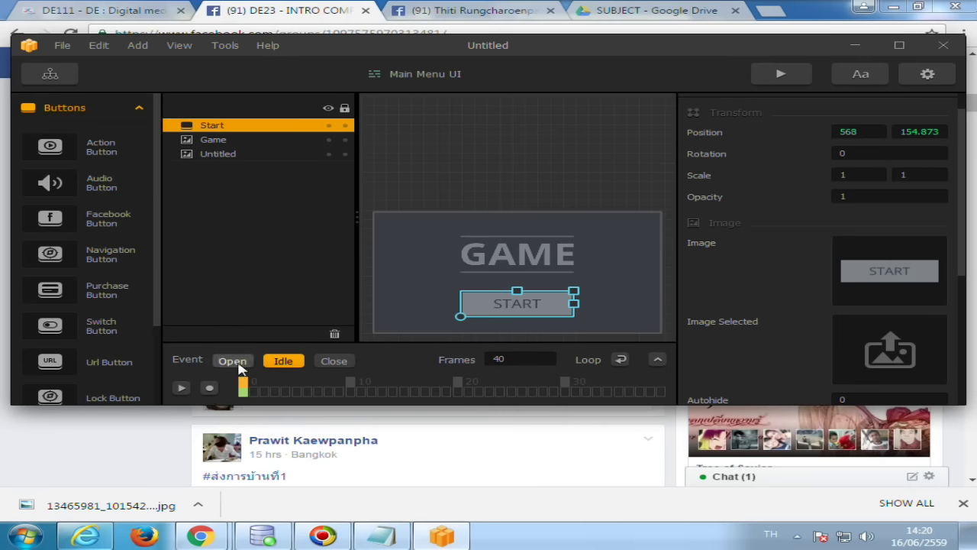
pyautogui.click(210, 387)
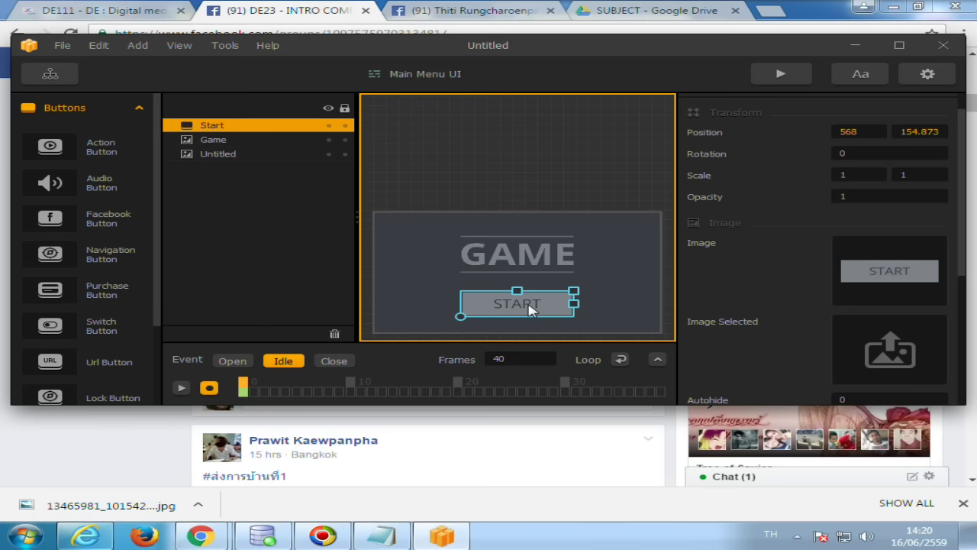
pyautogui.click(349, 385)
pyautogui.moveTo(574, 294); pyautogui.dragTo(582, 290)
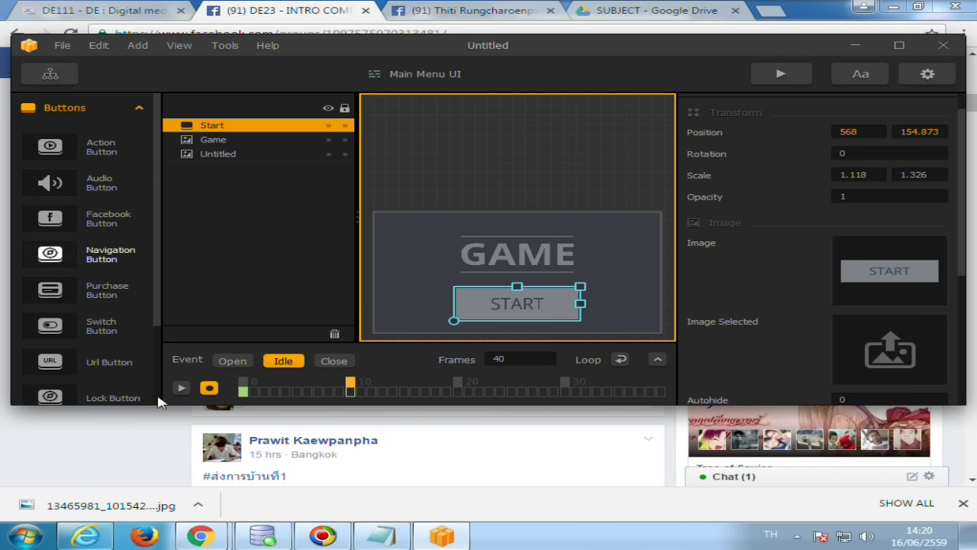
# Step: Turn on Loop with 10 frames and shrink START to 0.915×1 at frame 0
pyautogui.click(620, 359)
pyautogui.moveTo(533, 362); pyautogui.dragTo(480, 361)
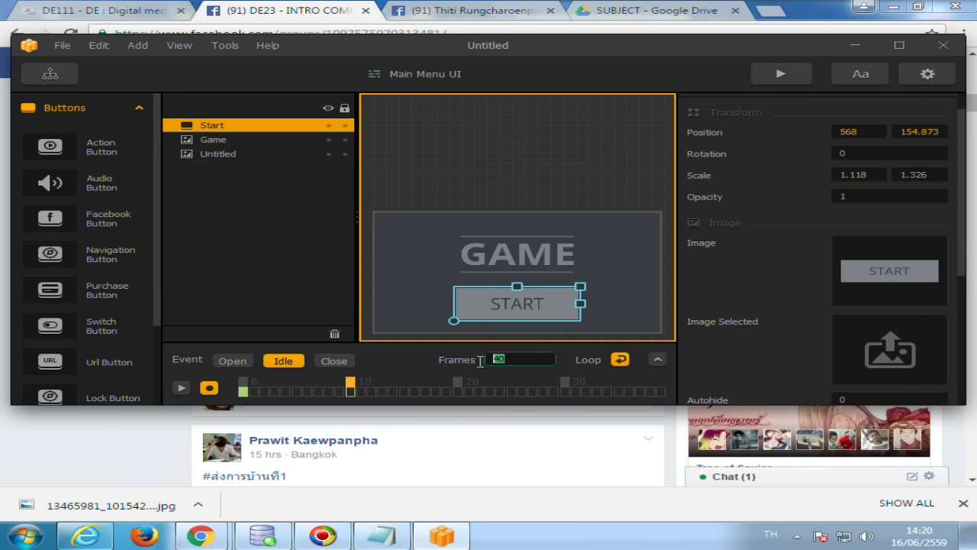
pyautogui.write('10')
pyautogui.click(178, 390)
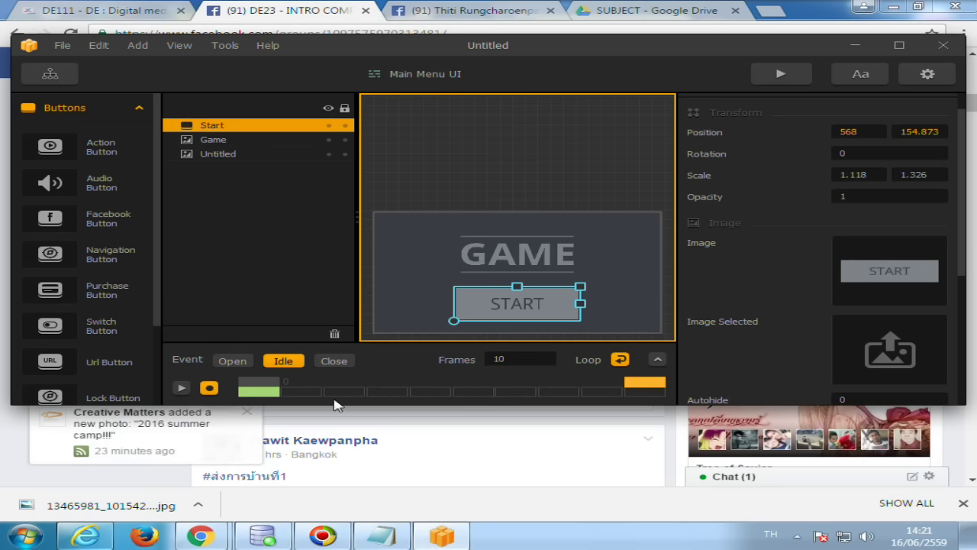
pyautogui.click(259, 384)
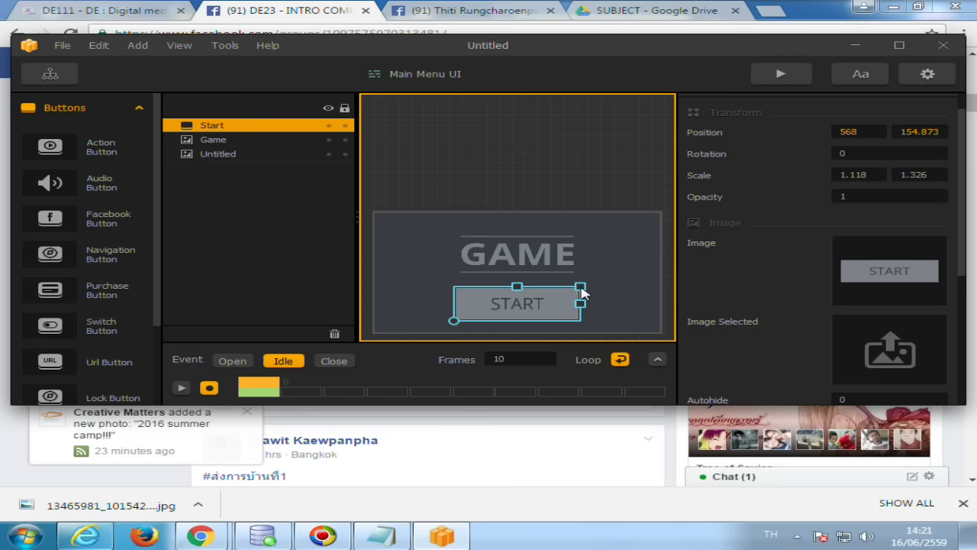
pyautogui.moveTo(581, 291); pyautogui.dragTo(571, 298)
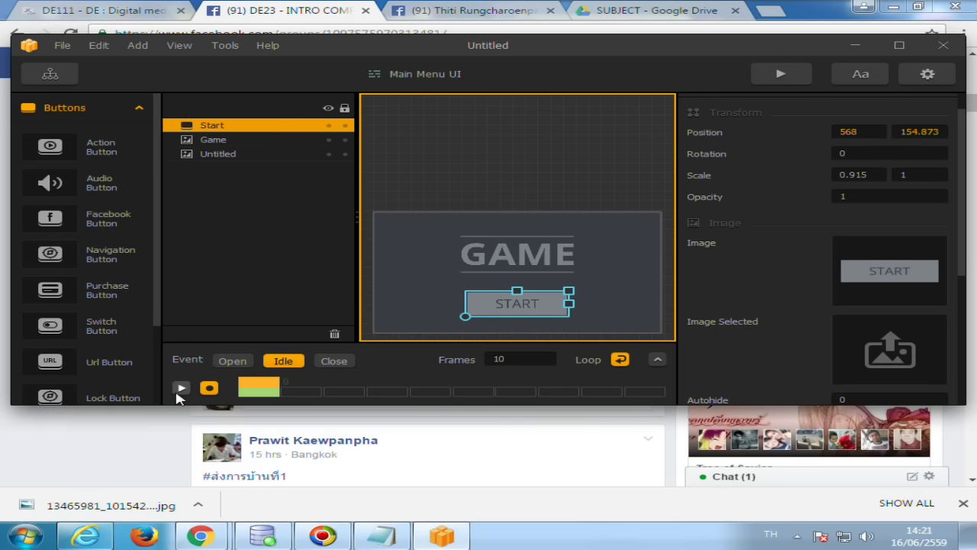
pyautogui.click(181, 388)
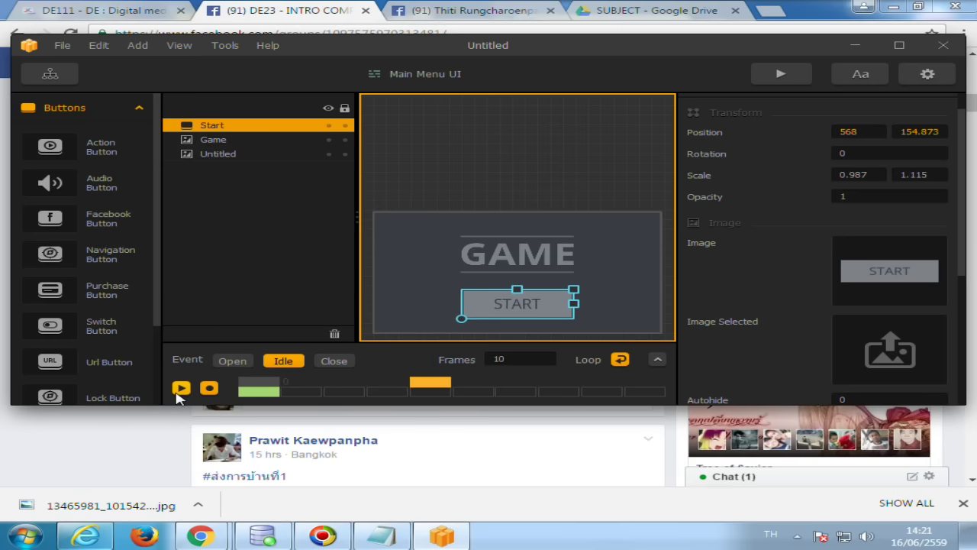
pyautogui.click(176, 392)
# Step: Reset the frame count to 40 and compare START's size at frames 0 and 10
pyautogui.click(515, 359)
pyautogui.write('40')
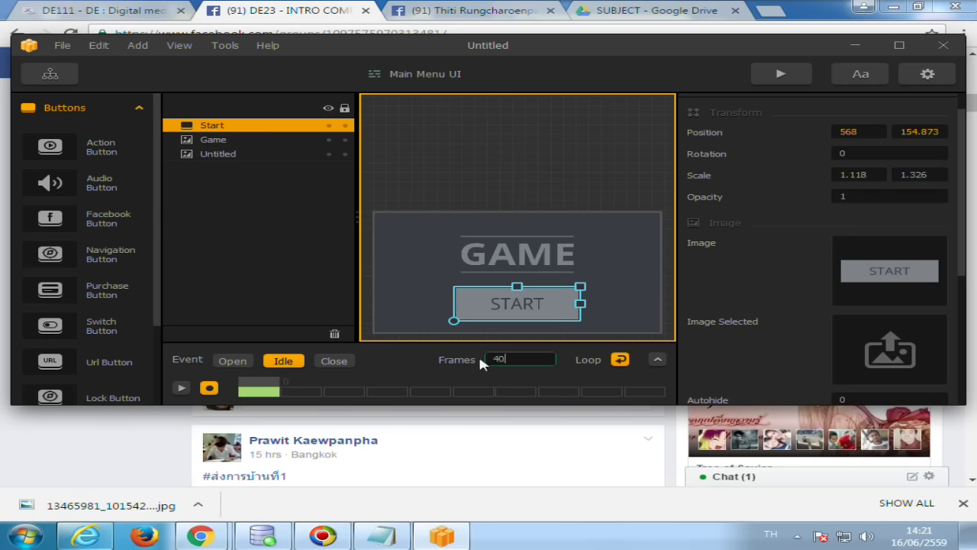
pyautogui.press('Return')
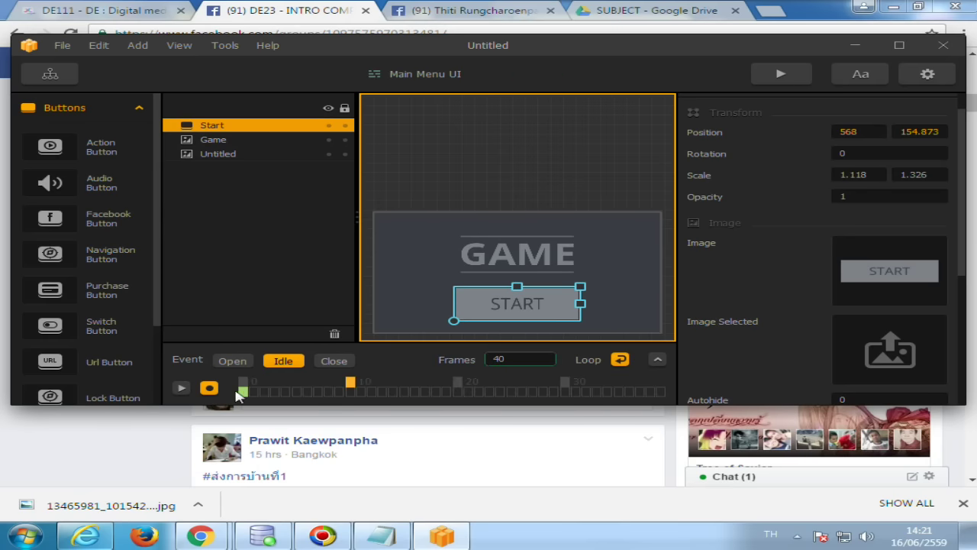
pyautogui.click(244, 386)
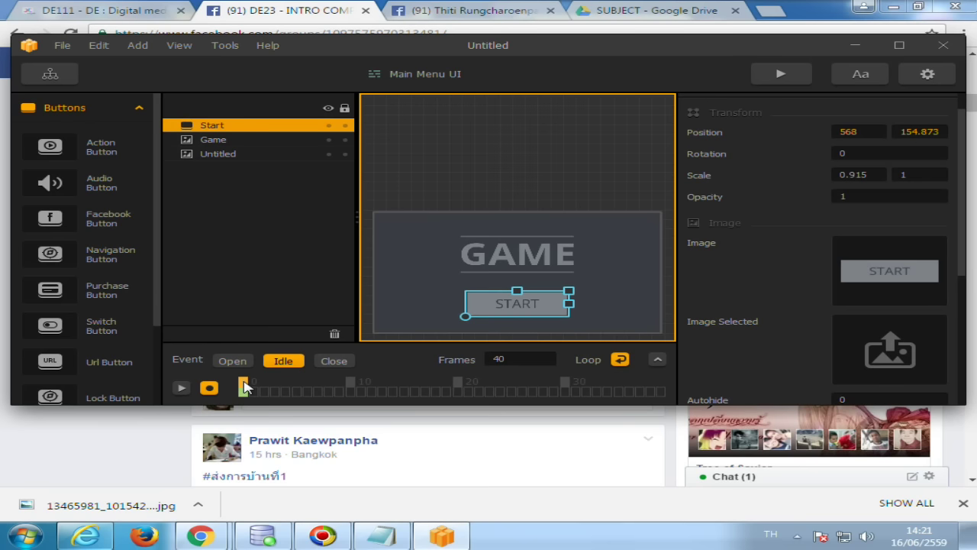
pyautogui.click(349, 383)
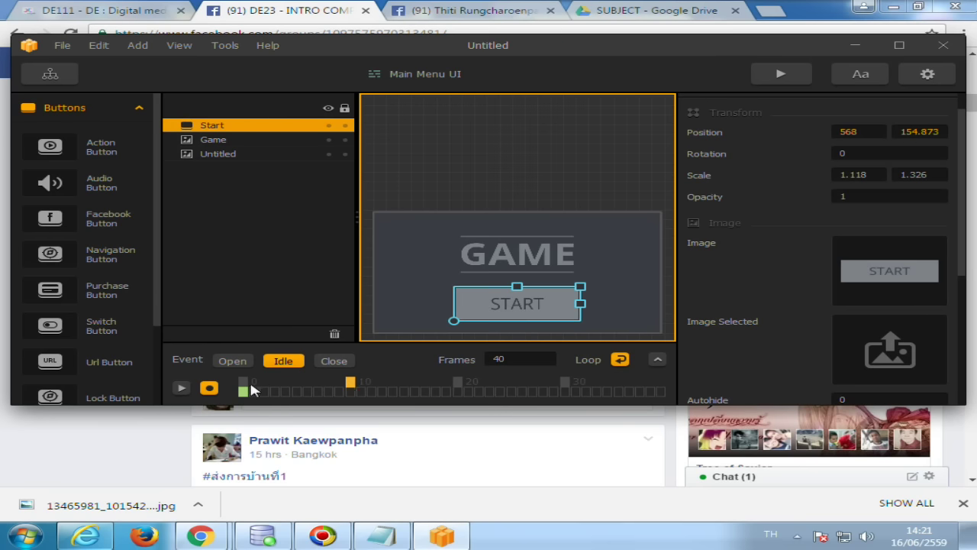
pyautogui.click(243, 388)
pyautogui.click(350, 383)
# Step: Preview the menu and try pressing the pulsing START button
pyautogui.click(781, 74)
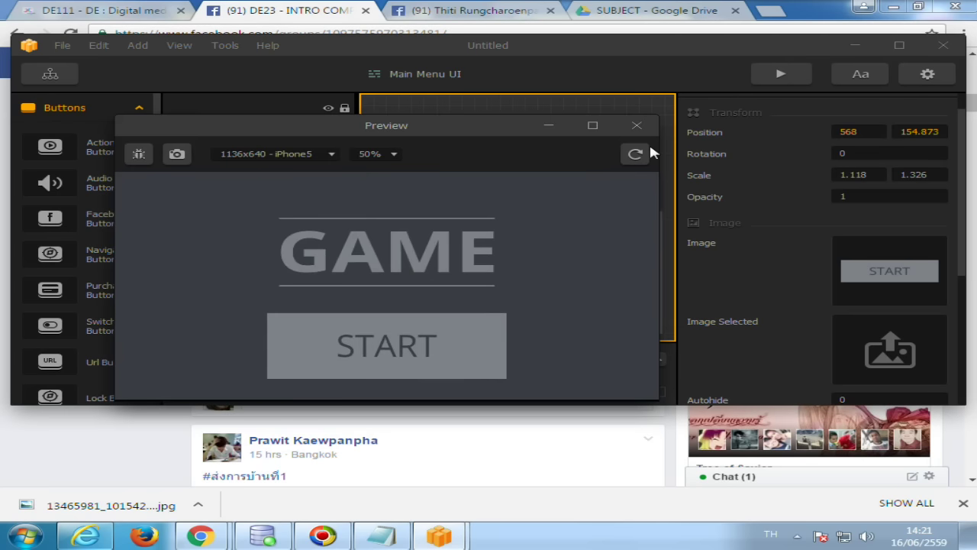
pyautogui.click(386, 359)
pyautogui.click(439, 354)
pyautogui.click(458, 336)
pyautogui.click(511, 333)
pyautogui.click(511, 333)
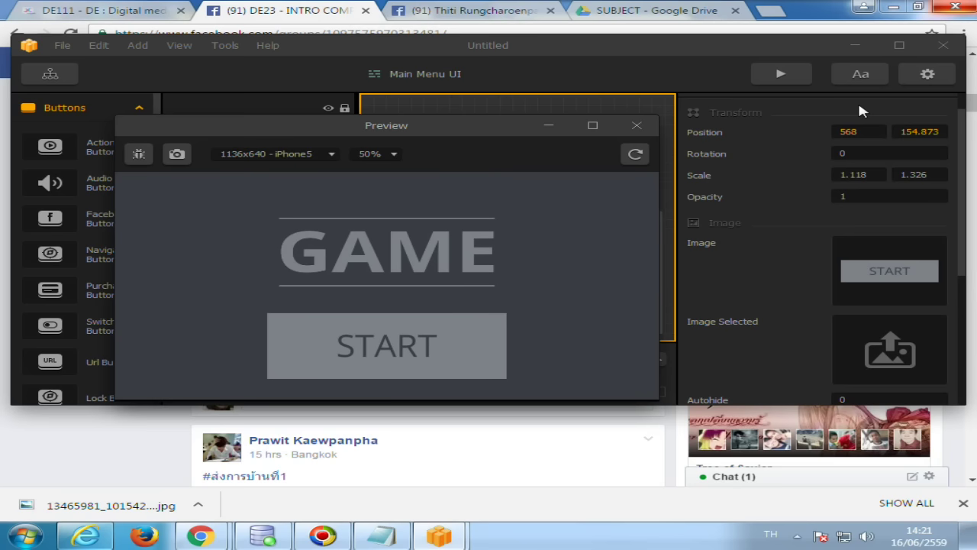
pyautogui.click(637, 125)
# Step: Set the Idle animation to 10 frames and preview the menu again
pyautogui.doubleClick(488, 359)
pyautogui.write('10')
pyautogui.press('Return')
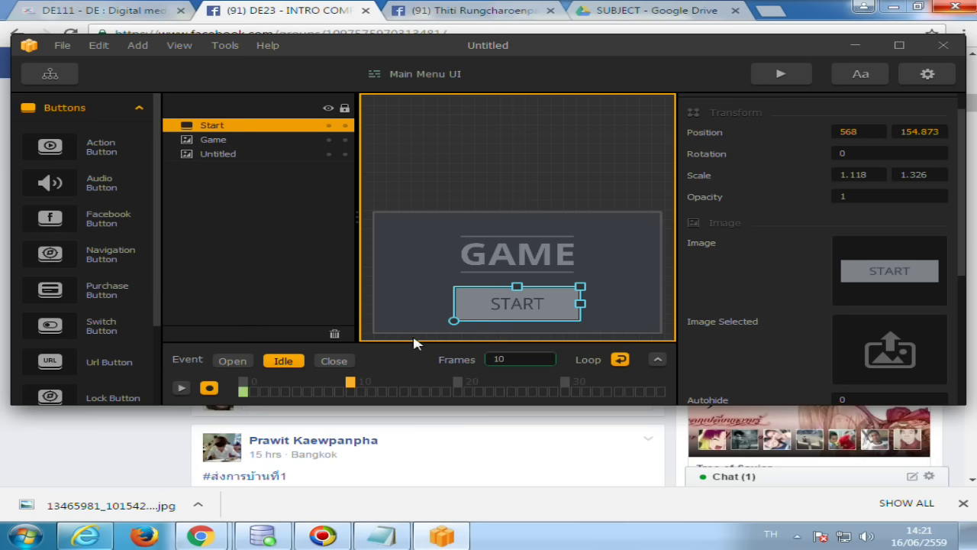
pyautogui.click(780, 73)
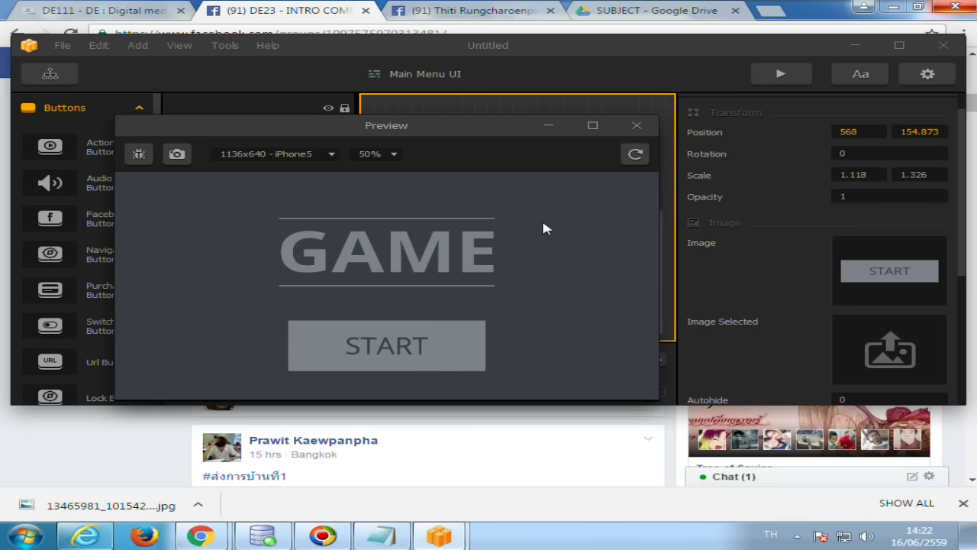
pyautogui.click(631, 127)
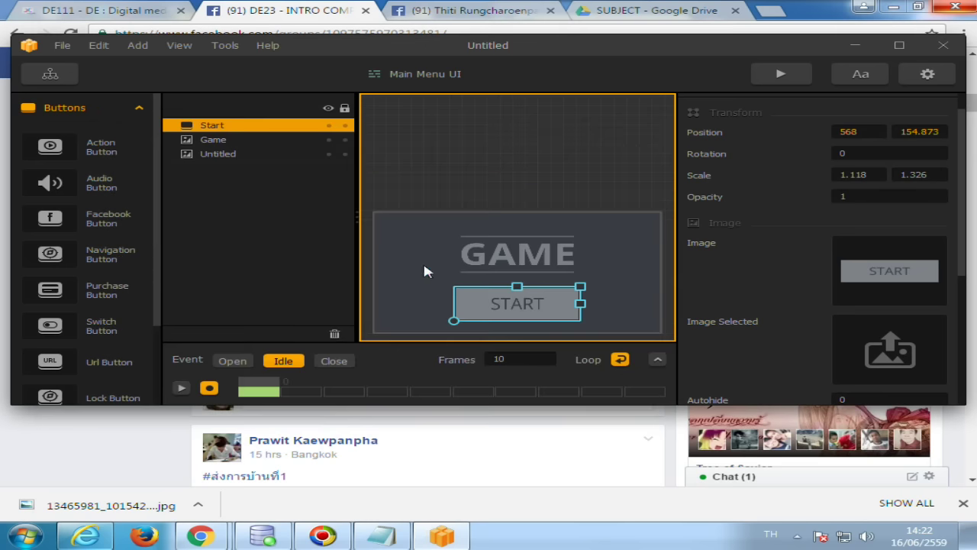
pyautogui.scroll(-2, 784, 299)
pyautogui.scroll(2, 784, 300)
pyautogui.scroll(-1, 785, 297)
pyautogui.scroll(1, 786, 295)
pyautogui.scroll(-1, 863, 267)
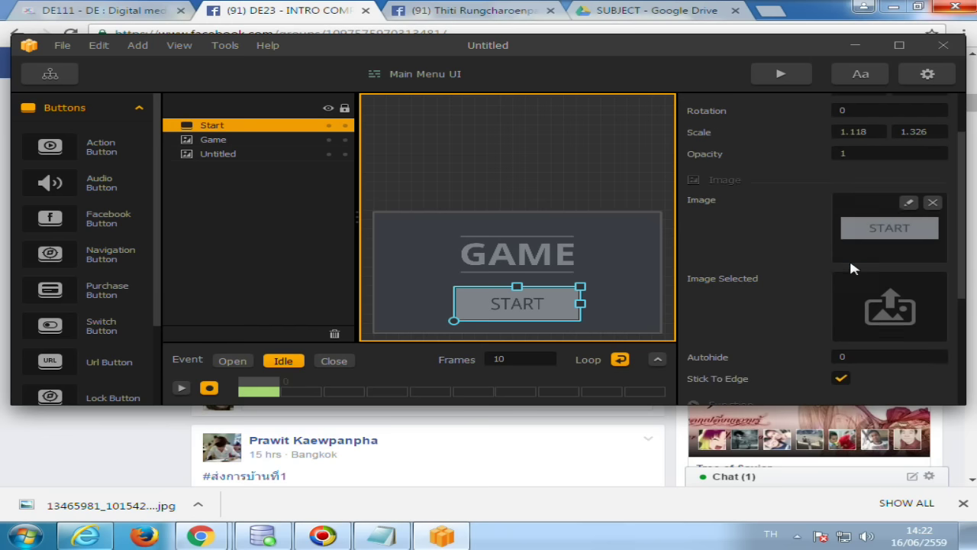
pyautogui.scroll(-1, 786, 275)
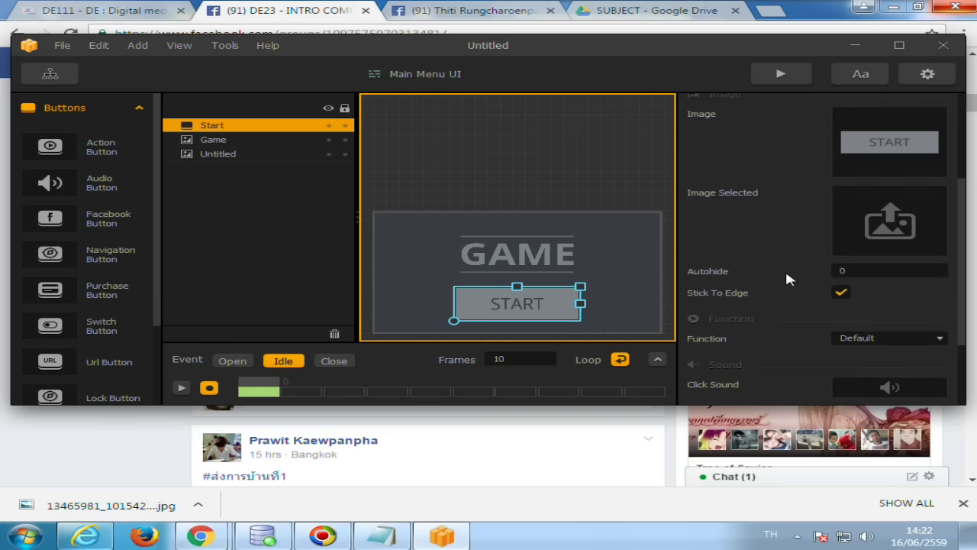
pyautogui.scroll(-1, 790, 302)
pyautogui.scroll(-1, 793, 305)
pyautogui.scroll(2, 835, 263)
pyautogui.scroll(1, 832, 252)
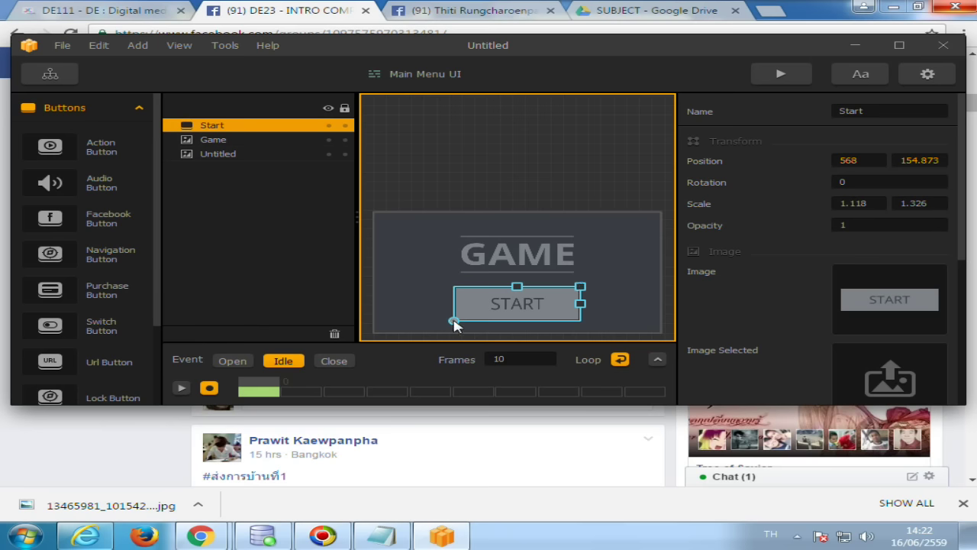
# Step: Tilt START slightly, play the Idle animation, and adjust its rotation at the last frame
pyautogui.moveTo(454, 323); pyautogui.dragTo(458, 327)
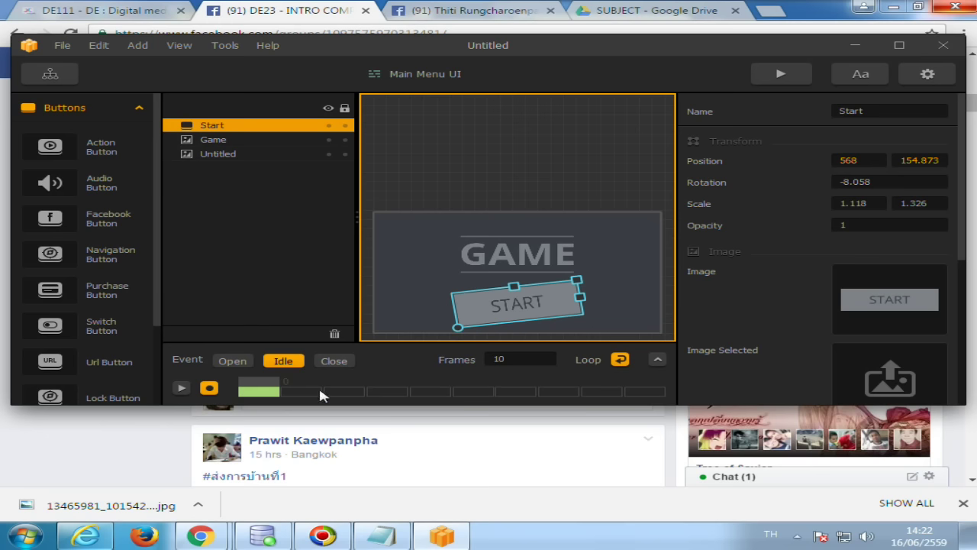
pyautogui.click(180, 389)
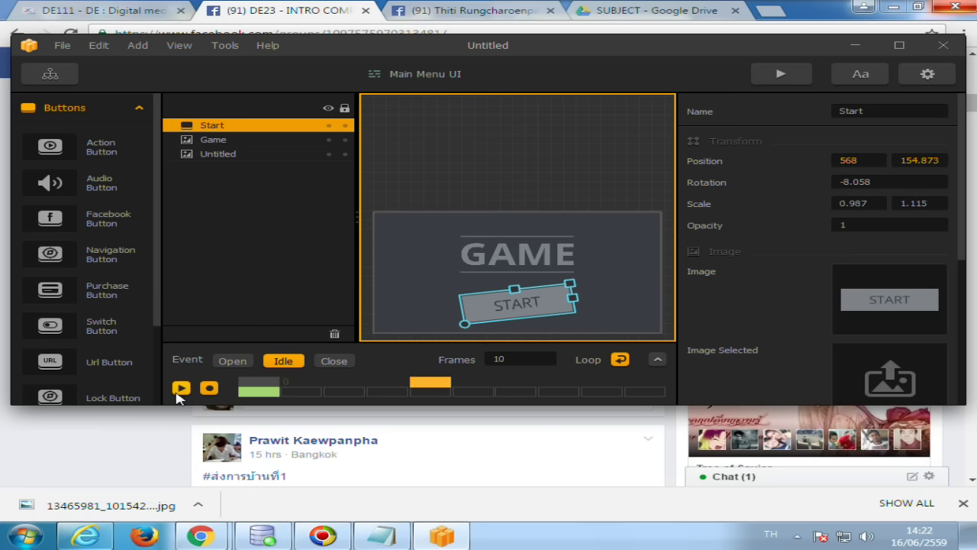
pyautogui.click(180, 389)
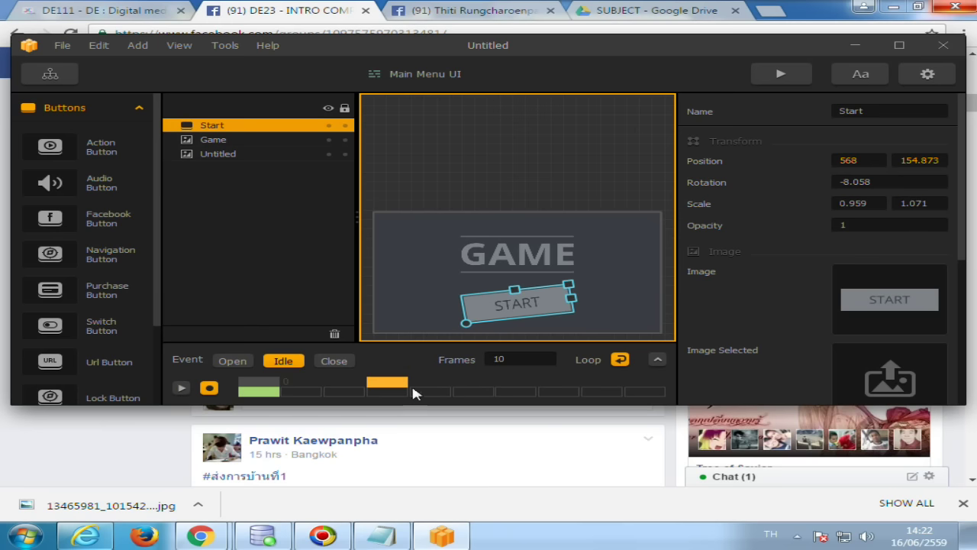
pyautogui.click(628, 384)
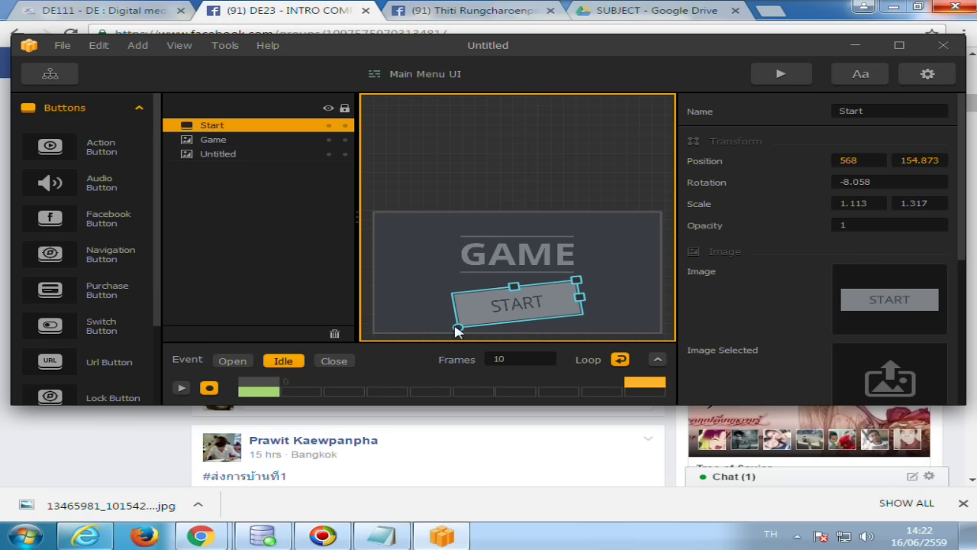
pyautogui.moveTo(458, 328)
pyautogui.mouseDown()
pyautogui.moveTo(418, 344)
pyautogui.moveTo(469, 327)
pyautogui.mouseUp()
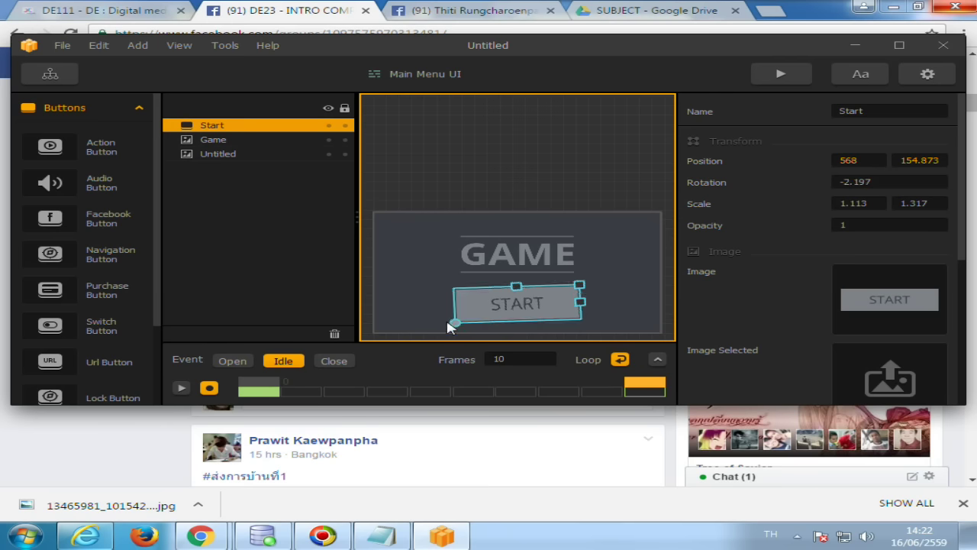
# Step: Spin START around its centre at the final frame, undoing an accidental GAME title move
pyautogui.scroll(-3, 541, 282)
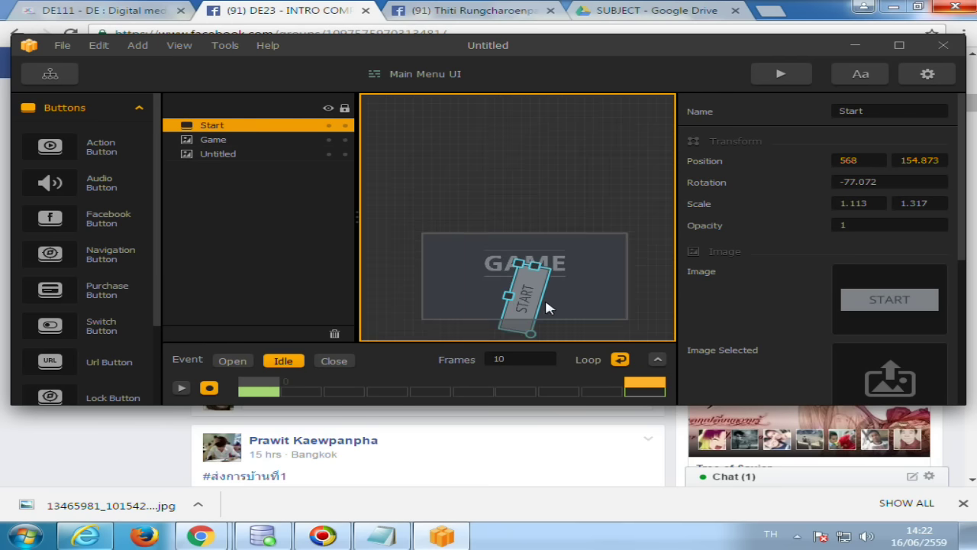
pyautogui.moveTo(539, 336)
pyautogui.mouseDown()
pyautogui.moveTo(453, 277)
pyautogui.moveTo(472, 309)
pyautogui.mouseUp()
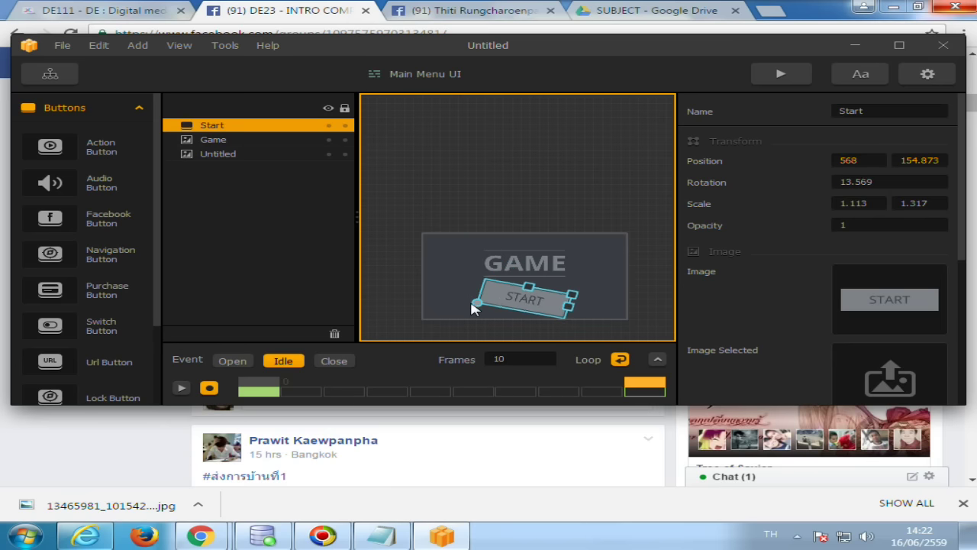
pyautogui.click(492, 283)
pyautogui.click(537, 290)
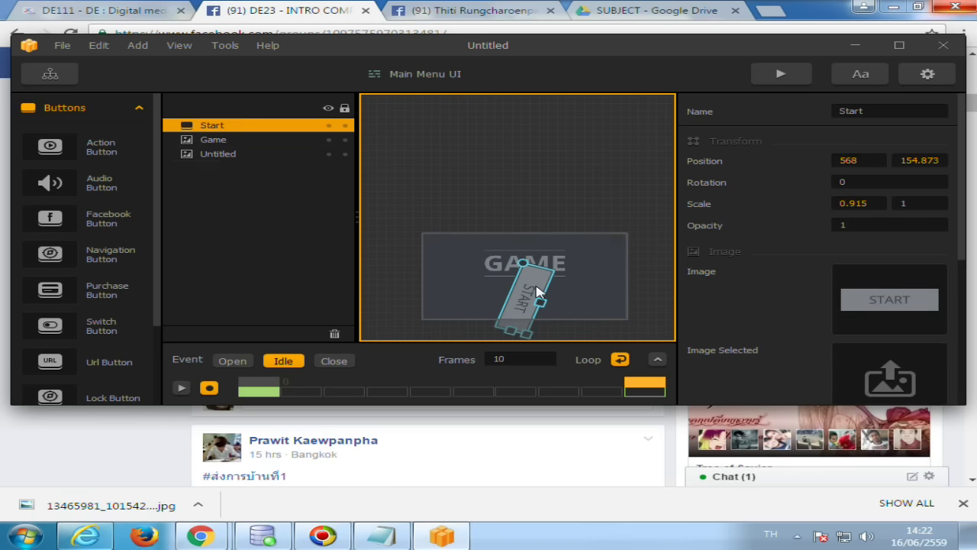
pyautogui.moveTo(520, 265); pyautogui.dragTo(471, 285)
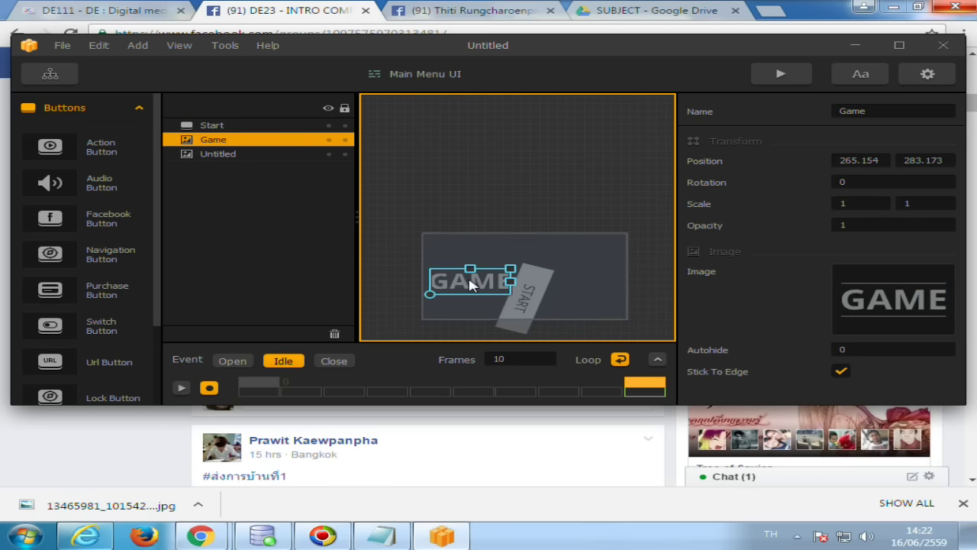
pyautogui.hotkey('ctrl', 'z')
pyautogui.click(535, 292)
pyautogui.moveTo(524, 269)
pyautogui.mouseDown()
pyautogui.moveTo(556, 278)
pyautogui.moveTo(432, 308)
pyautogui.moveTo(434, 298)
pyautogui.mouseUp()
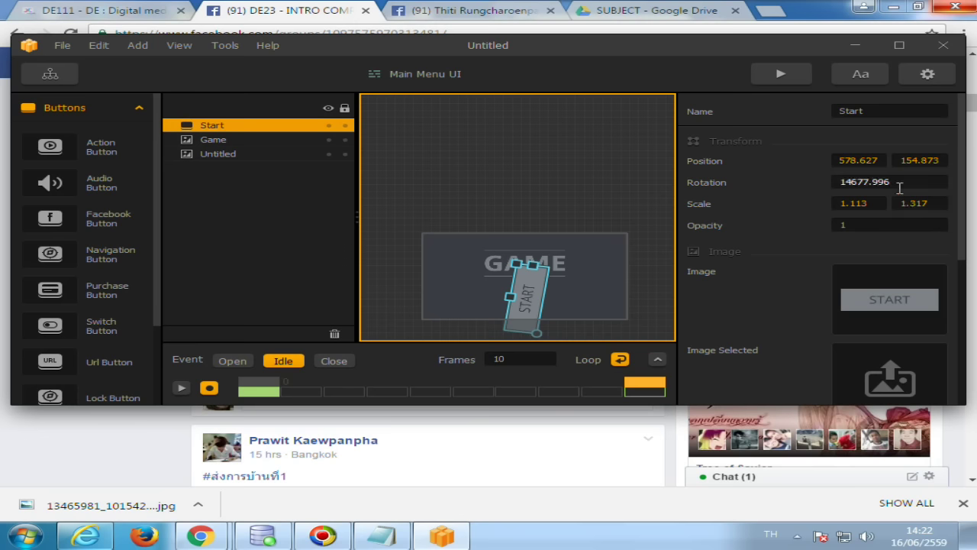
# Step: Set START's final Idle rotation to 45, replay the rocking loop, and switch to the Close event
pyautogui.moveTo(900, 183); pyautogui.dragTo(787, 185)
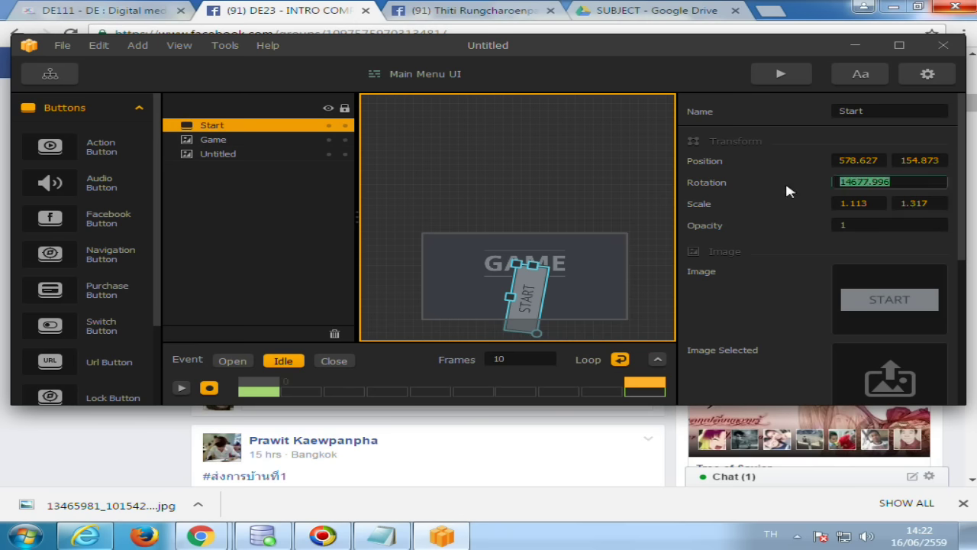
pyautogui.write('45')
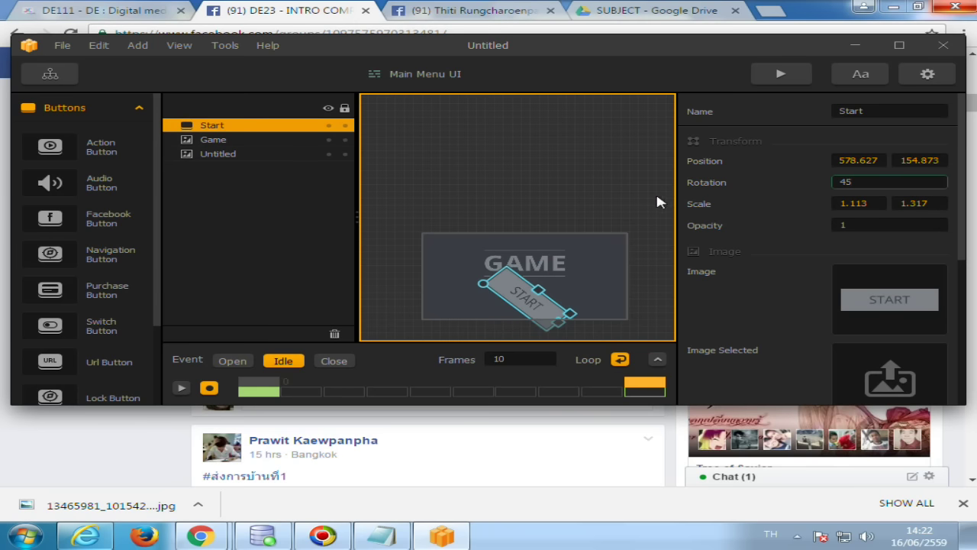
pyautogui.click(181, 389)
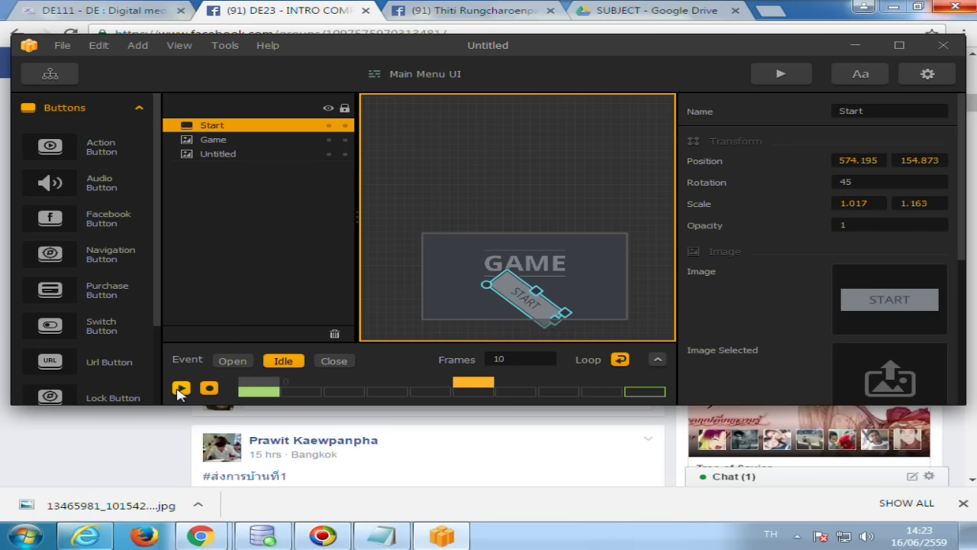
pyautogui.click(181, 390)
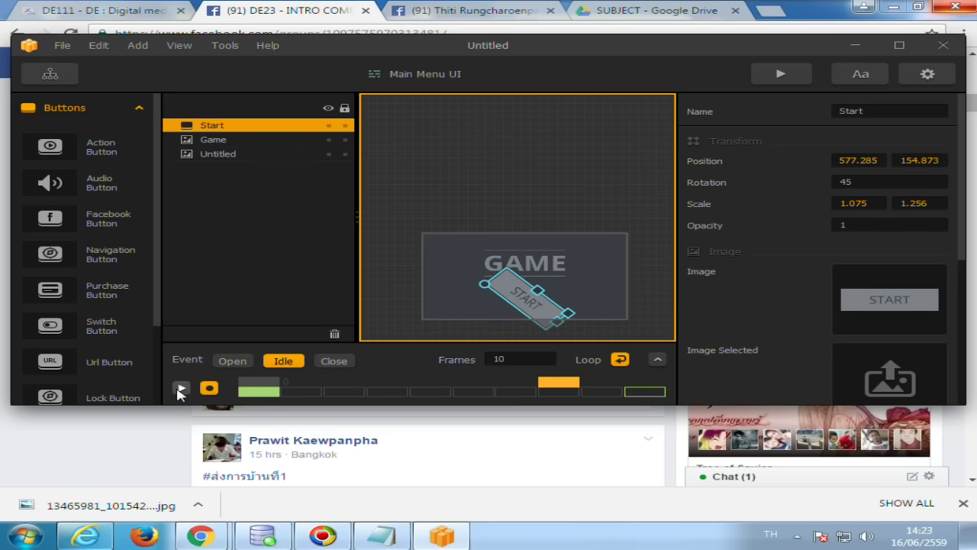
pyautogui.click(181, 389)
pyautogui.click(333, 360)
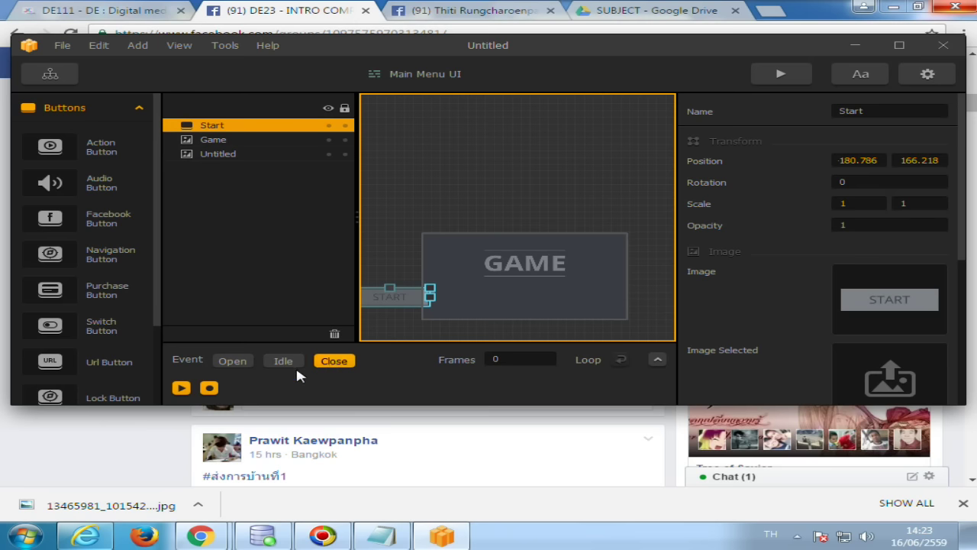
pyautogui.moveTo(344, 422)
pyautogui.mouseDown()
pyautogui.moveTo(357, 466)
pyautogui.moveTo(355, 420)
pyautogui.mouseUp()
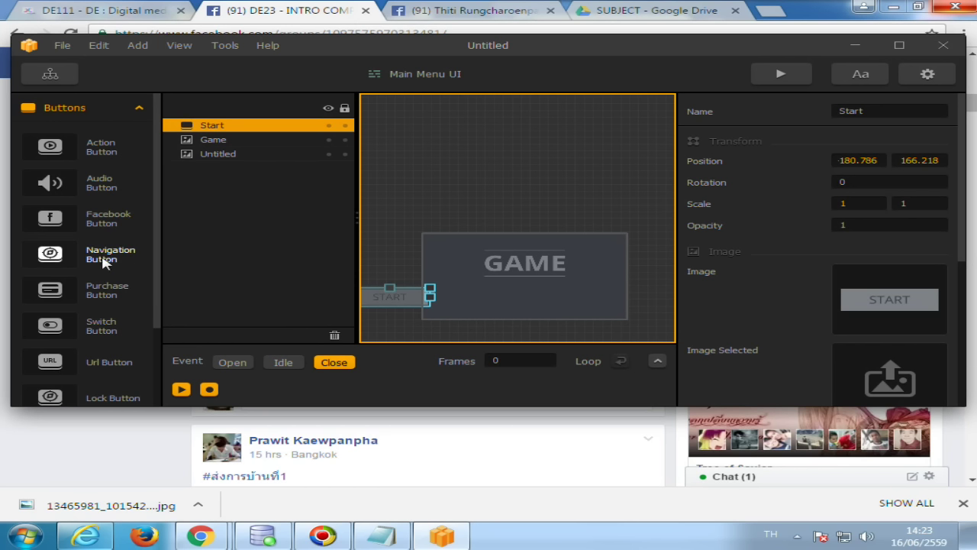
# Step: Drag a Navigation Button onto the GAME panel's top-right corner
pyautogui.moveTo(113, 255)
pyautogui.mouseDown()
pyautogui.moveTo(224, 184)
pyautogui.moveTo(613, 251)
pyautogui.mouseUp()
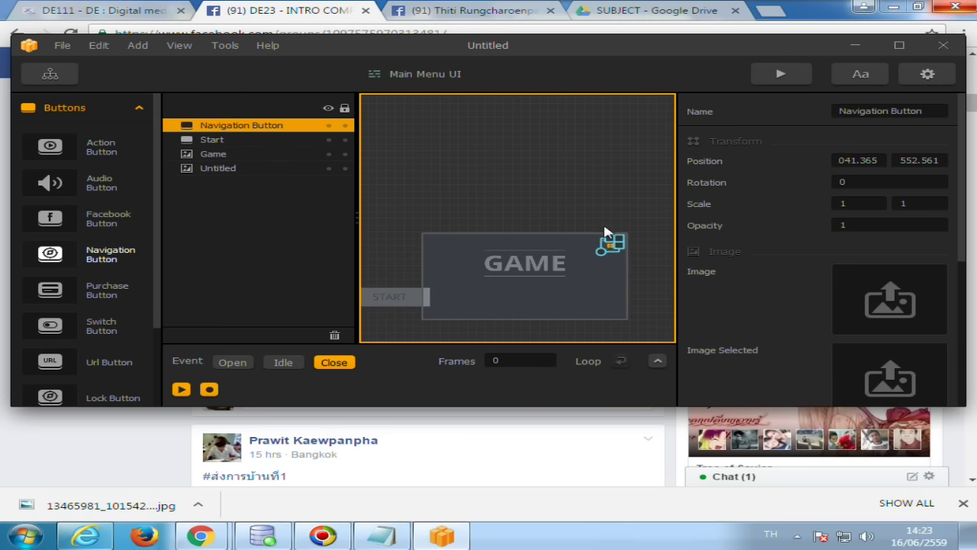
pyautogui.scroll(1, 603, 229)
pyautogui.scroll(1, 603, 225)
pyautogui.scroll(1, 603, 221)
pyautogui.scroll(-2, 567, 227)
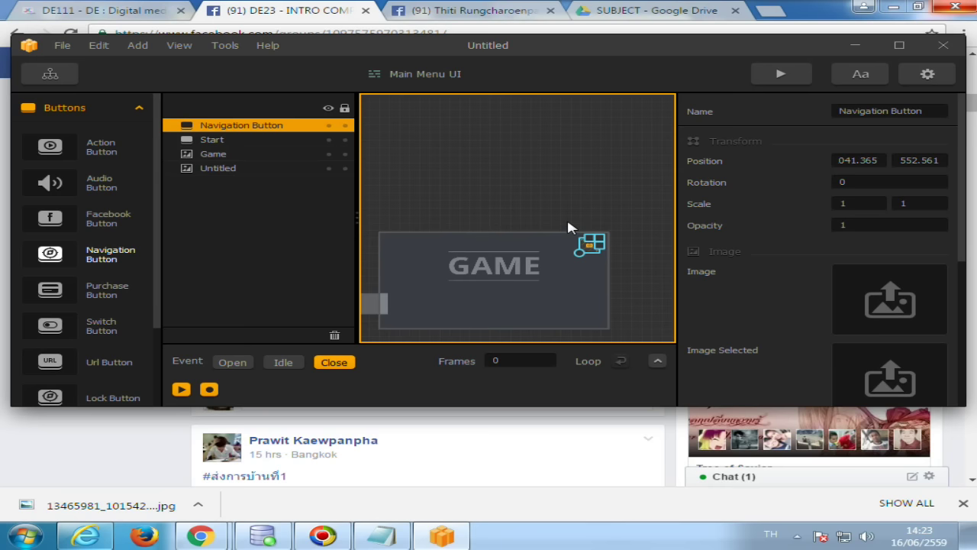
pyautogui.scroll(1, 556, 278)
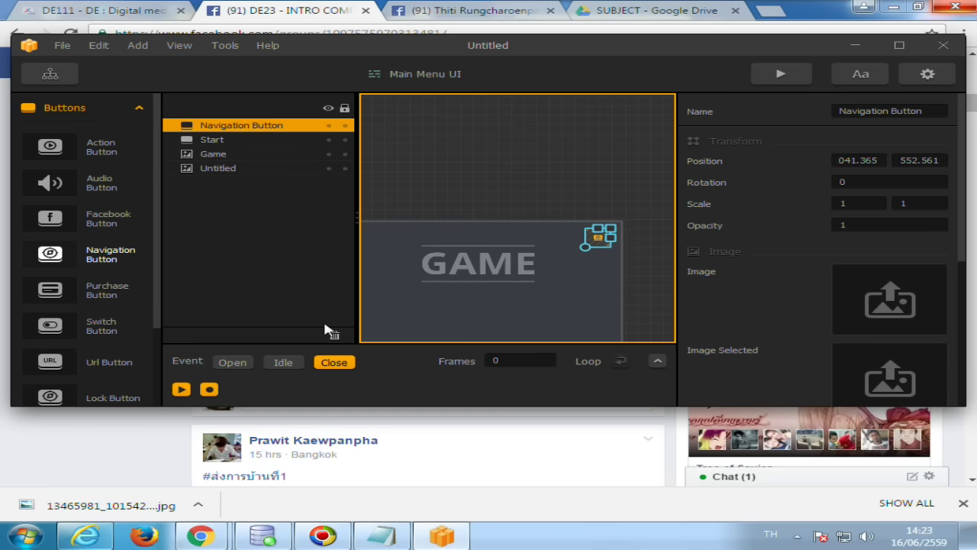
# Step: Turn off recording, select the Open event, maximize the window, and preview the menu
pyautogui.click(202, 394)
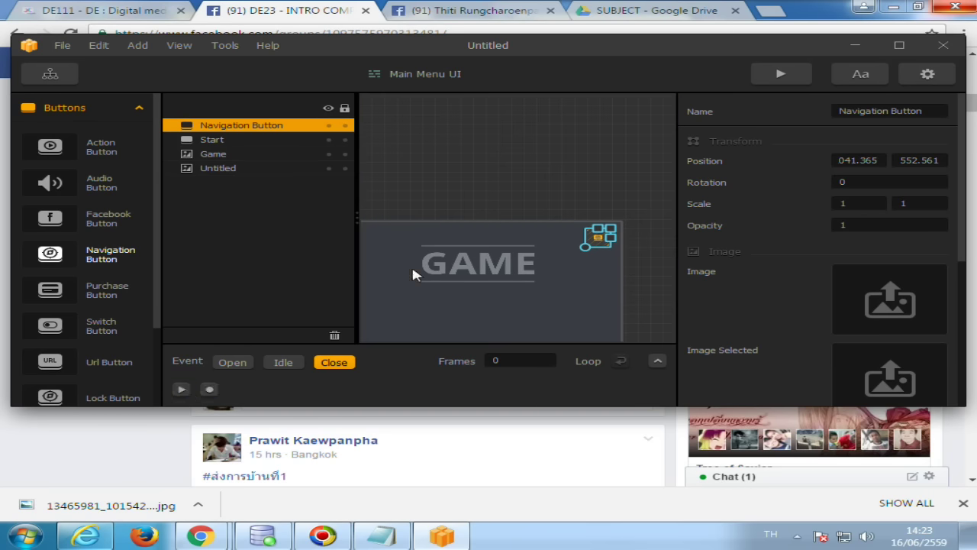
pyautogui.click(229, 363)
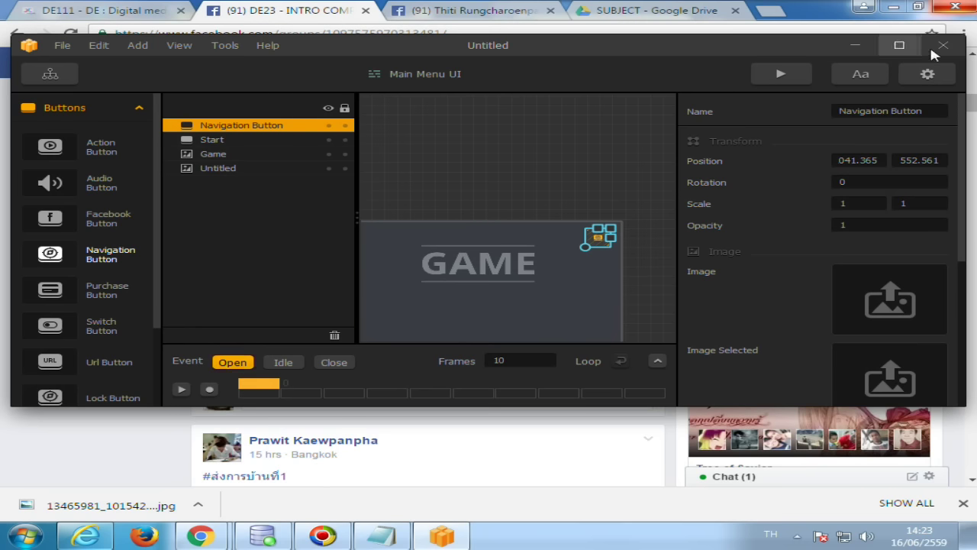
pyautogui.click(900, 46)
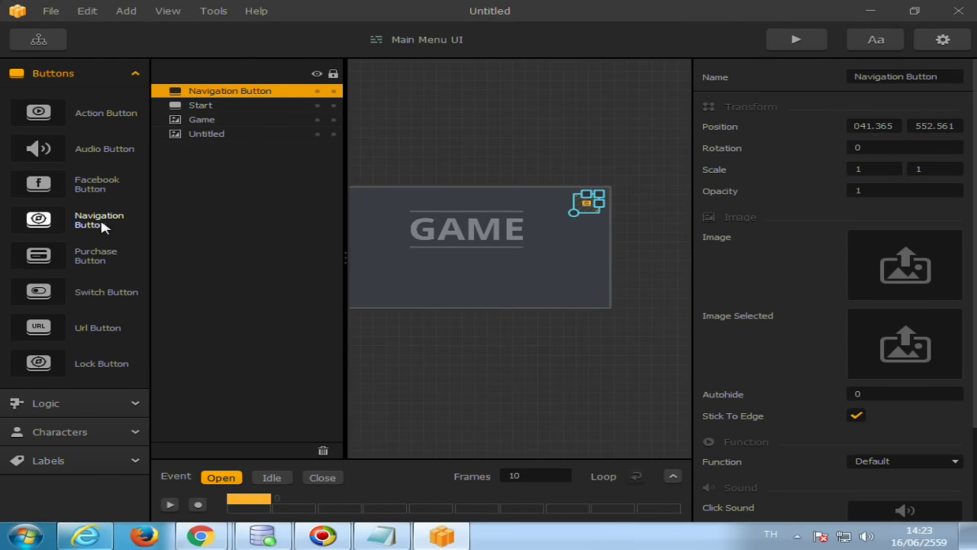
pyautogui.click(815, 49)
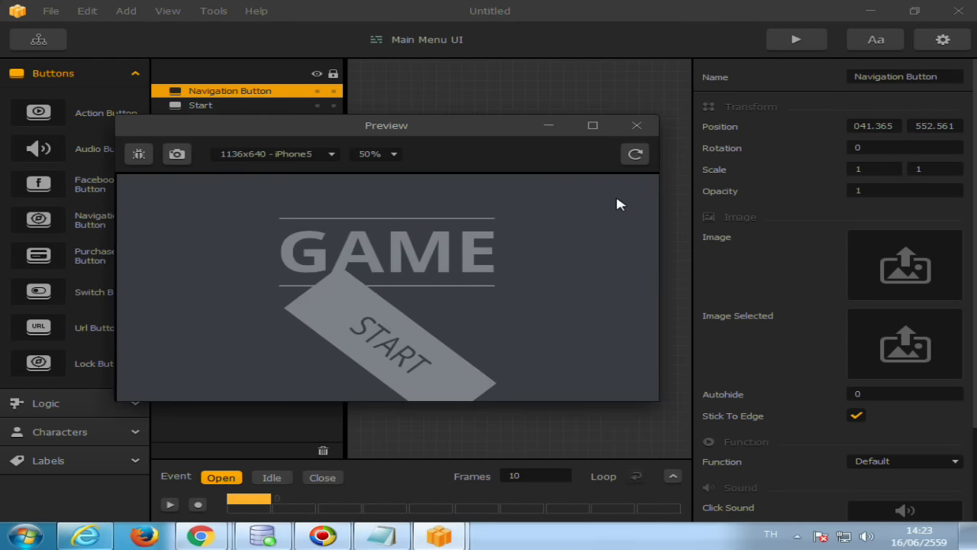
pyautogui.click(637, 125)
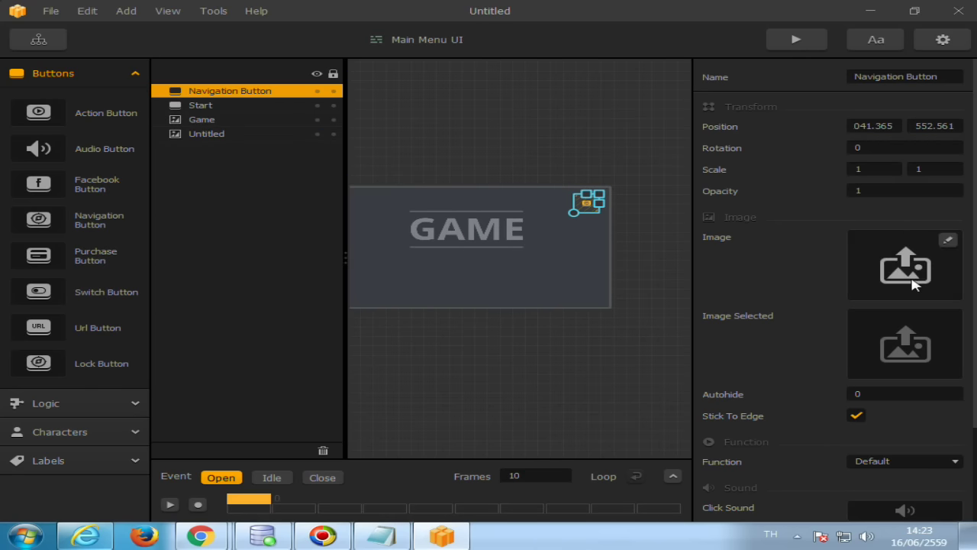
# Step: Pick the Pause sprite in the Sprite Editor and save it as the Navigation Button's image
pyautogui.click(947, 241)
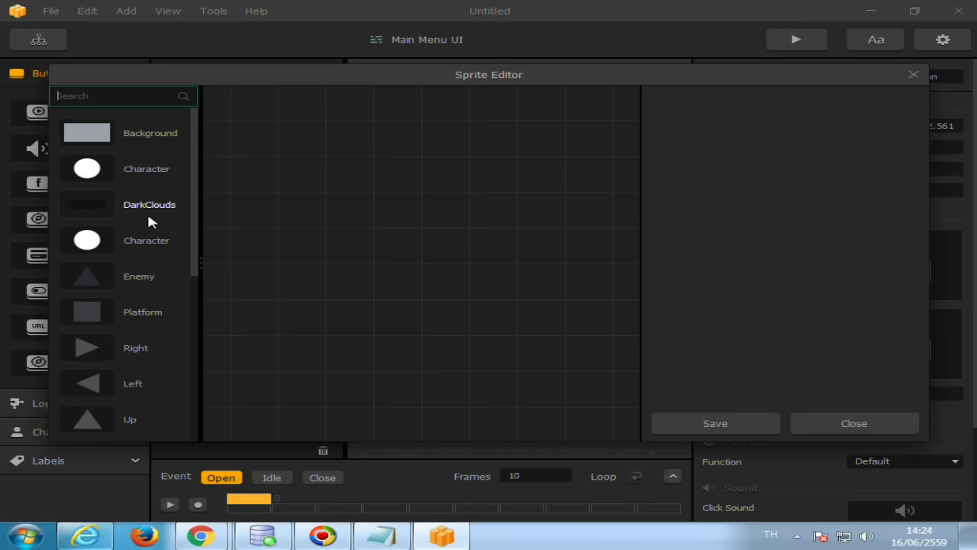
pyautogui.scroll(-3, 145, 221)
pyautogui.scroll(-2, 141, 226)
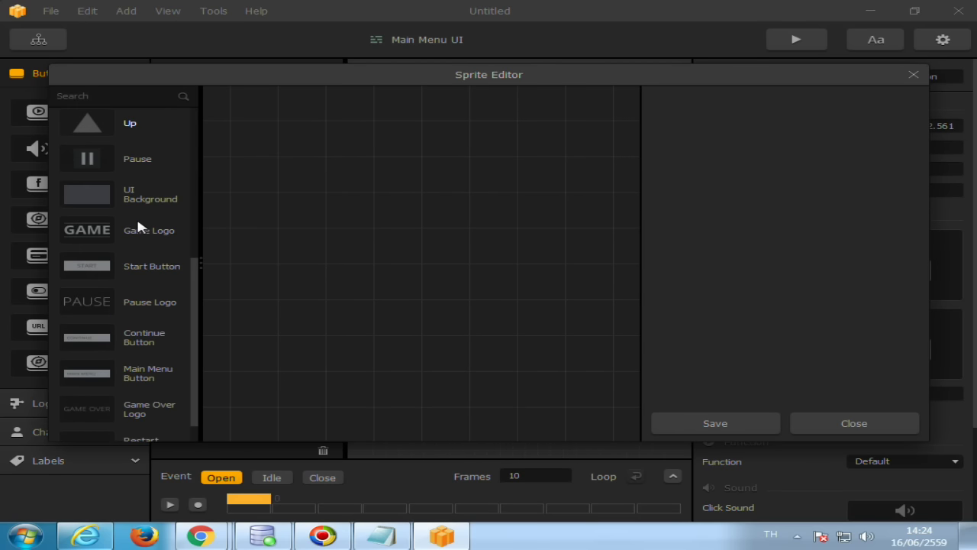
pyautogui.scroll(-1, 137, 218)
pyautogui.scroll(3, 105, 276)
pyautogui.scroll(1, 104, 271)
pyautogui.scroll(-1, 101, 259)
pyautogui.click(93, 231)
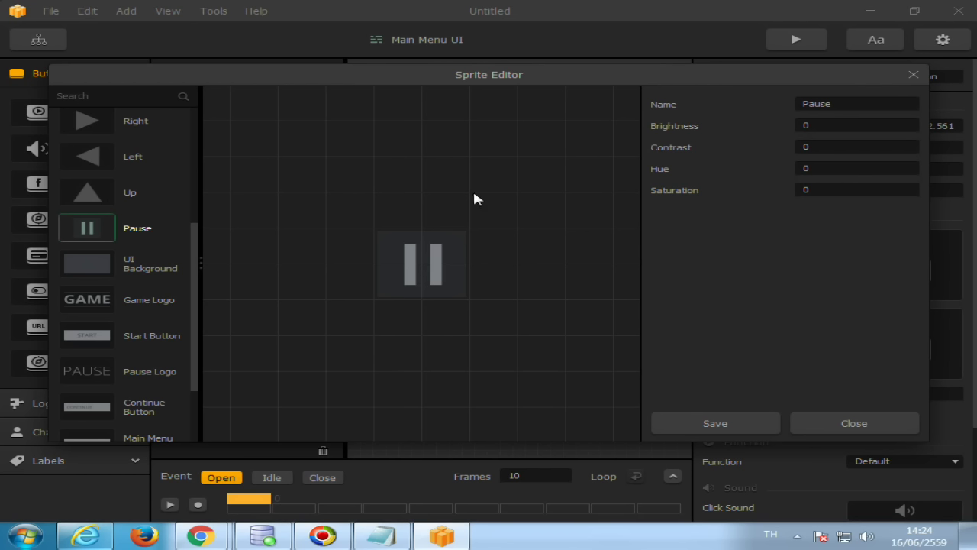
pyautogui.click(751, 424)
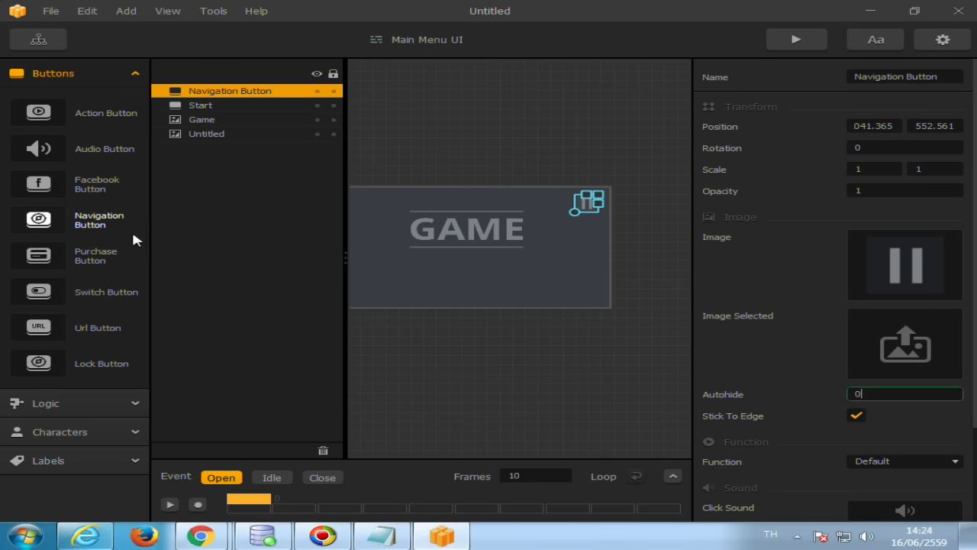
# Step: Preview the main menu and test the pause button in its top-right corner
pyautogui.moveTo(916, 275)
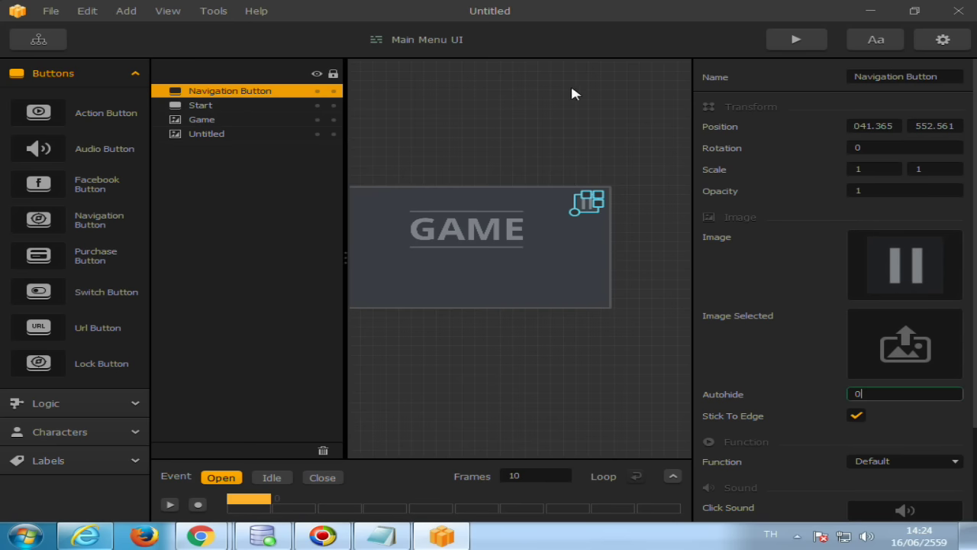
pyautogui.click(794, 42)
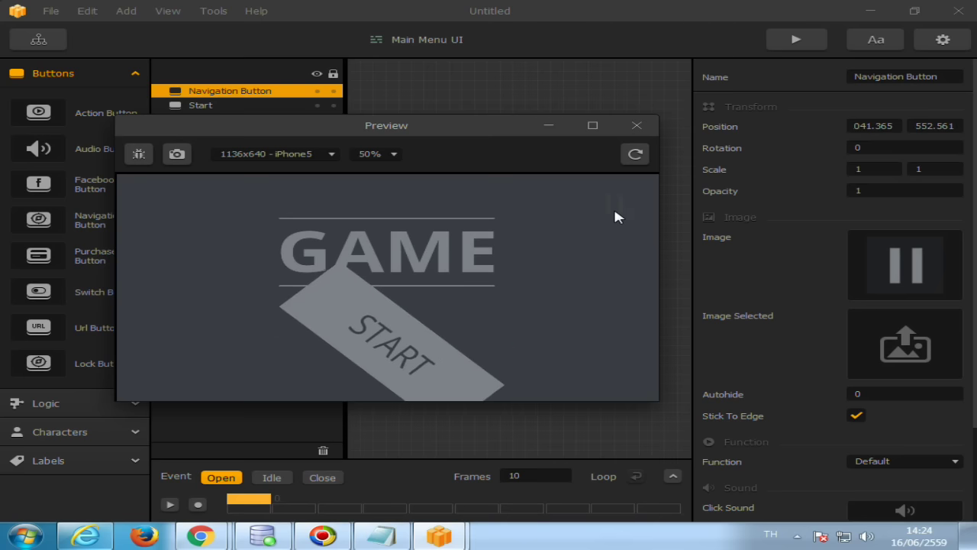
pyautogui.click(615, 212)
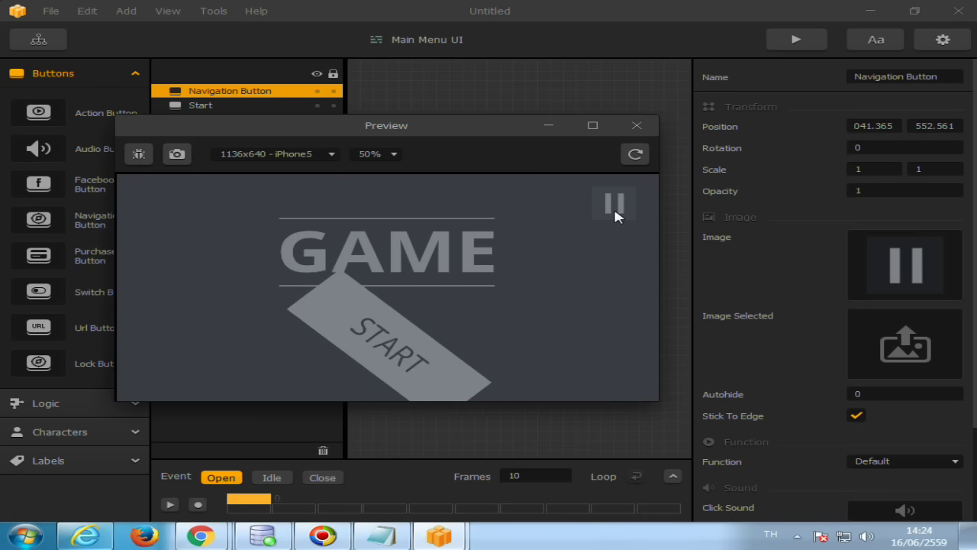
# Step: Close the preview, rename 'Navigation Button' to 'Bass', and go back to the Game Mind Map
pyautogui.click(635, 125)
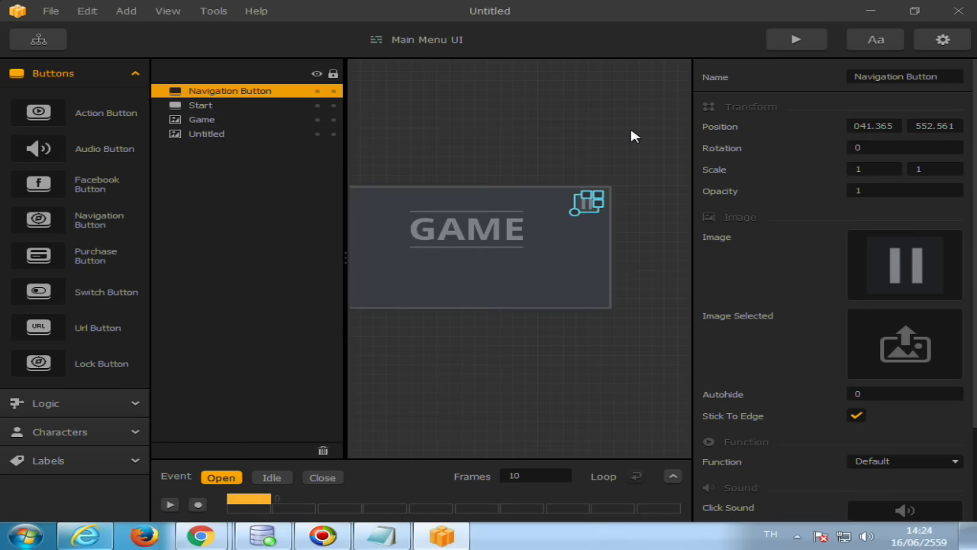
pyautogui.click(934, 77)
pyautogui.moveTo(953, 79); pyautogui.dragTo(844, 106)
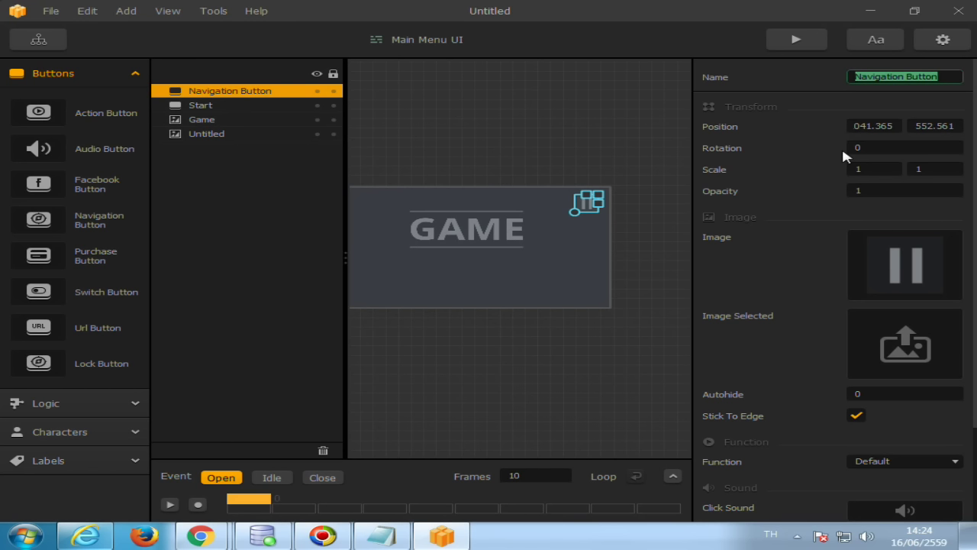
pyautogui.press('BackSpace')
pyautogui.write('ส')
pyautogui.press('BackSpace')
pyautogui.press('`')
pyautogui.write('Bass')
pyautogui.press('Return')
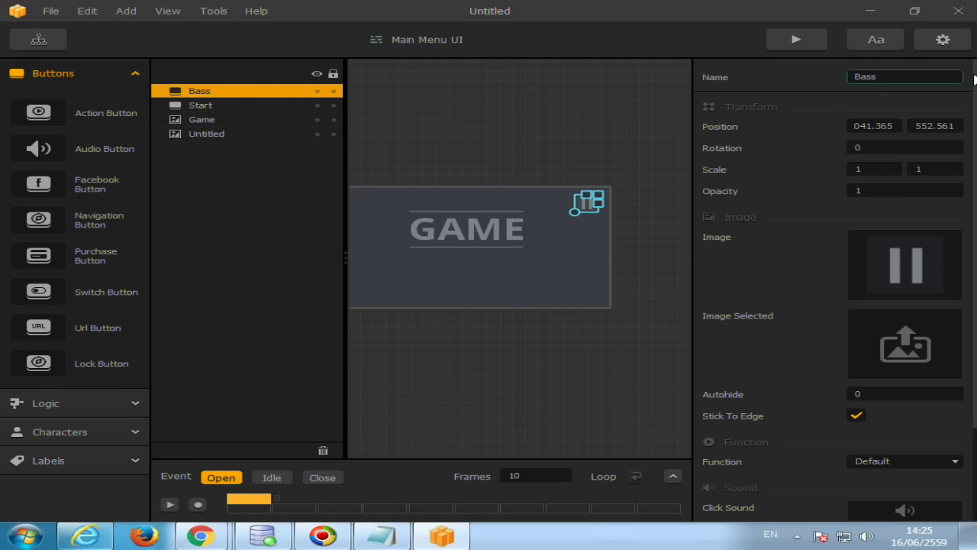
pyautogui.click(35, 44)
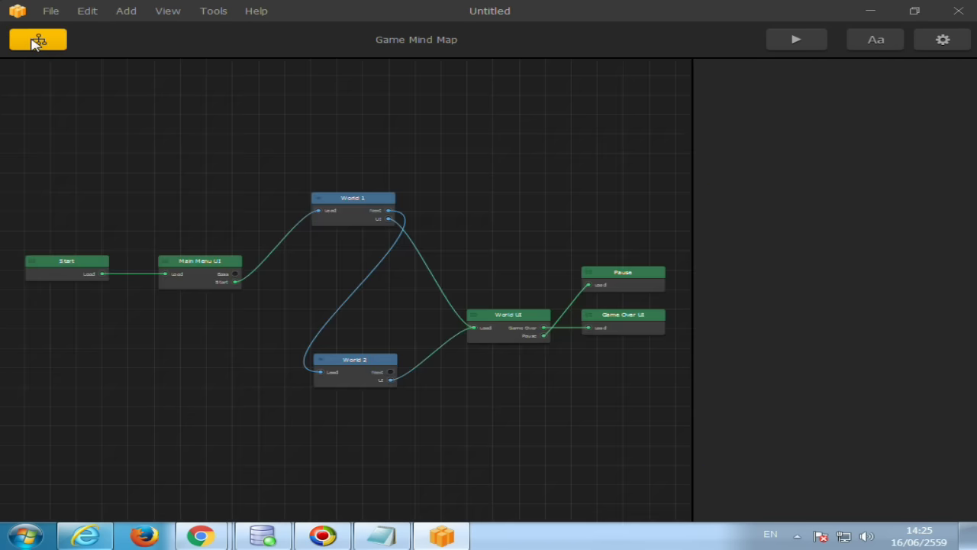
# Step: Shift Main Menu UI right and down, then list its Bass output's link targets
pyautogui.scroll(5, 242, 355)
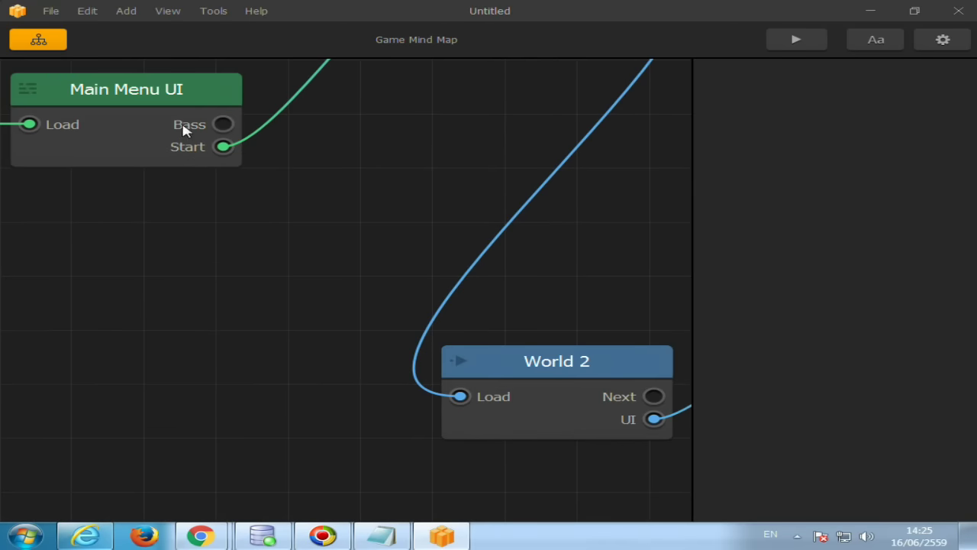
pyautogui.moveTo(160, 99); pyautogui.dragTo(190, 120)
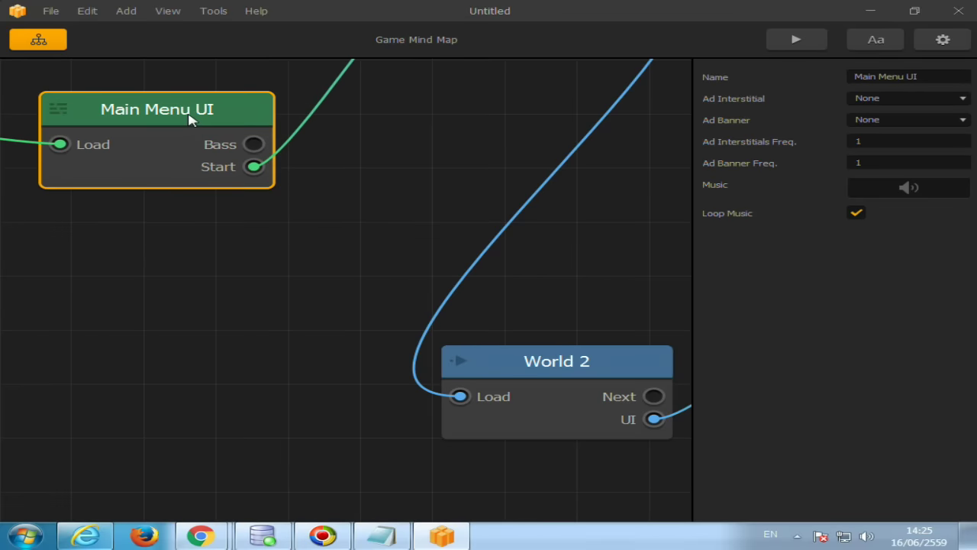
pyautogui.scroll(-2, 203, 183)
pyautogui.scroll(-3, 203, 183)
pyautogui.scroll(-1, 199, 179)
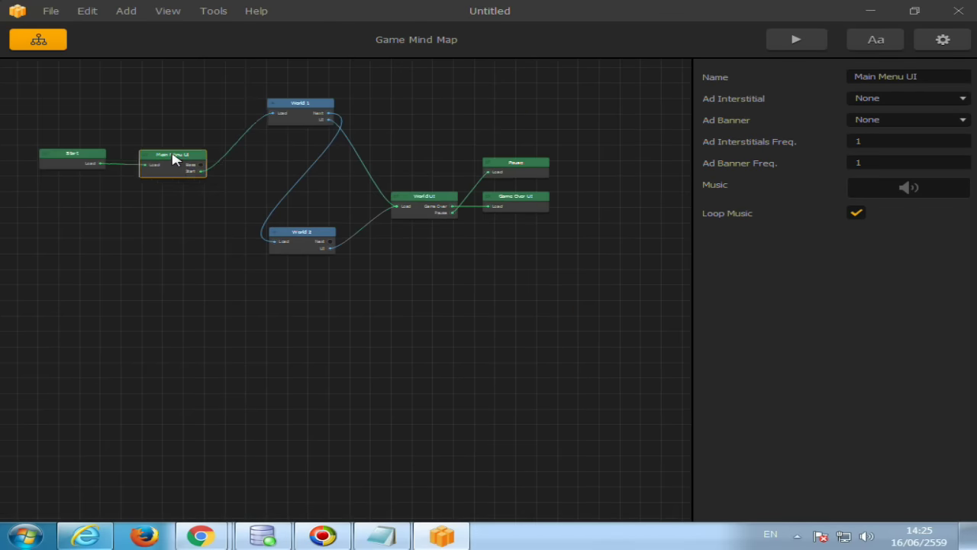
pyautogui.scroll(2, 192, 159)
pyautogui.scroll(2, 191, 169)
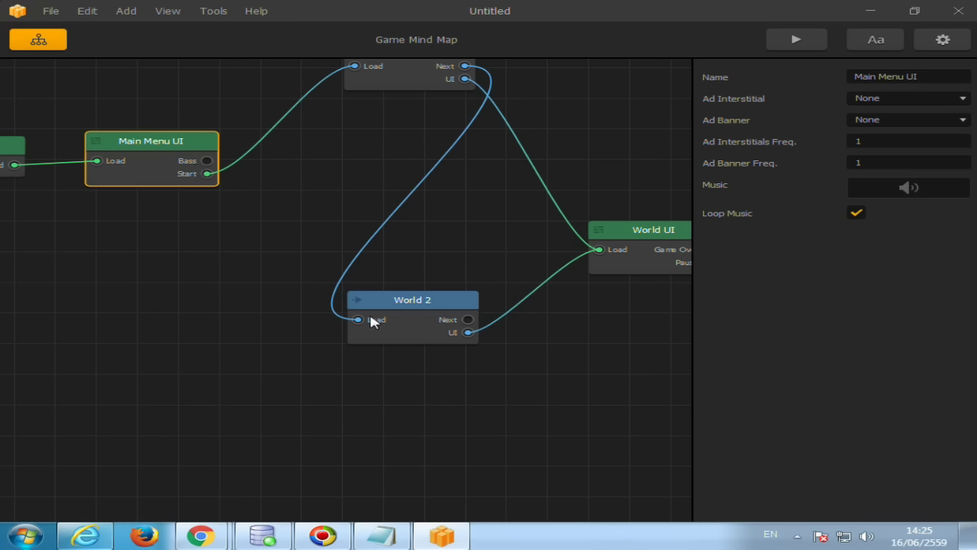
pyautogui.scroll(-1, 371, 321)
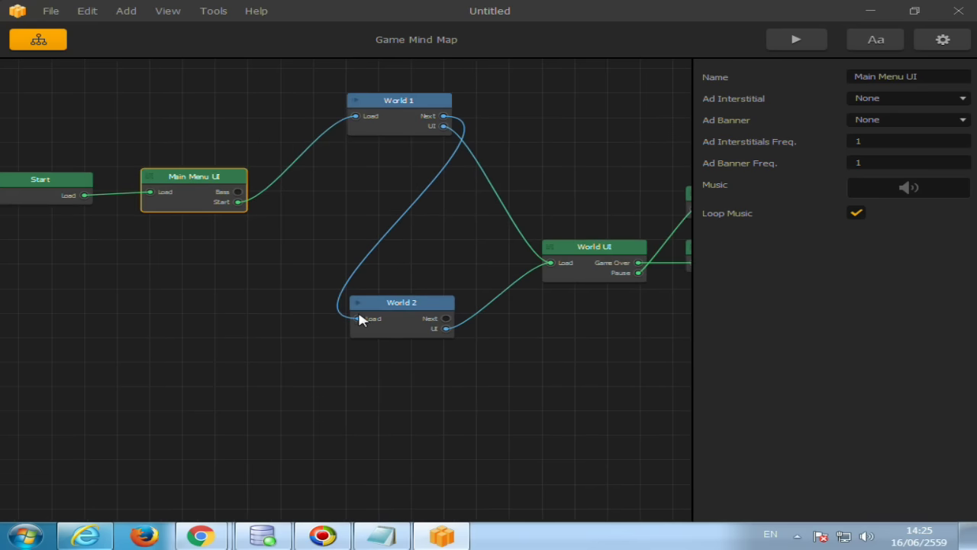
pyautogui.click(237, 194)
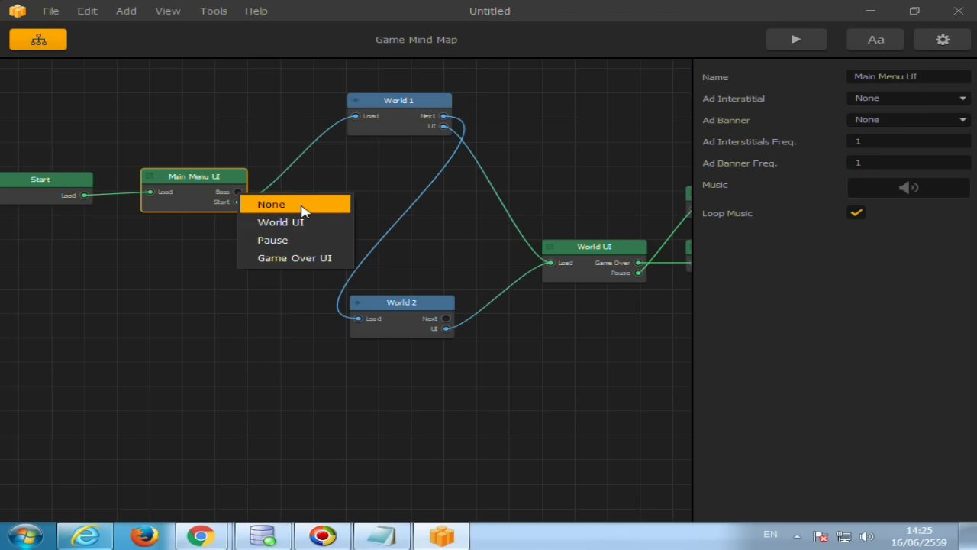
# Step: Link the Bass output to Game Over UI and place that node below World 2
pyautogui.click(299, 260)
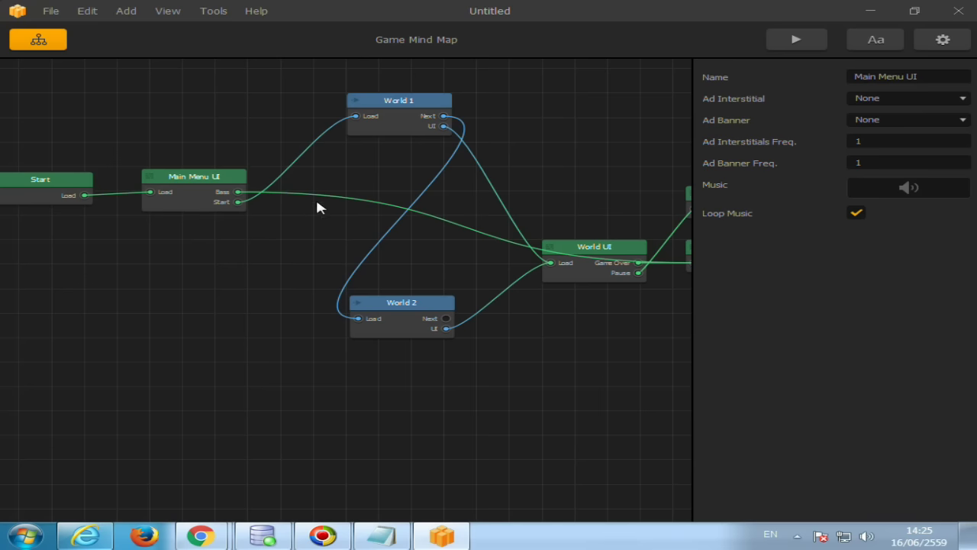
pyautogui.scroll(-3, 268, 360)
pyautogui.click(663, 296)
pyautogui.moveTo(662, 297); pyautogui.dragTo(367, 412)
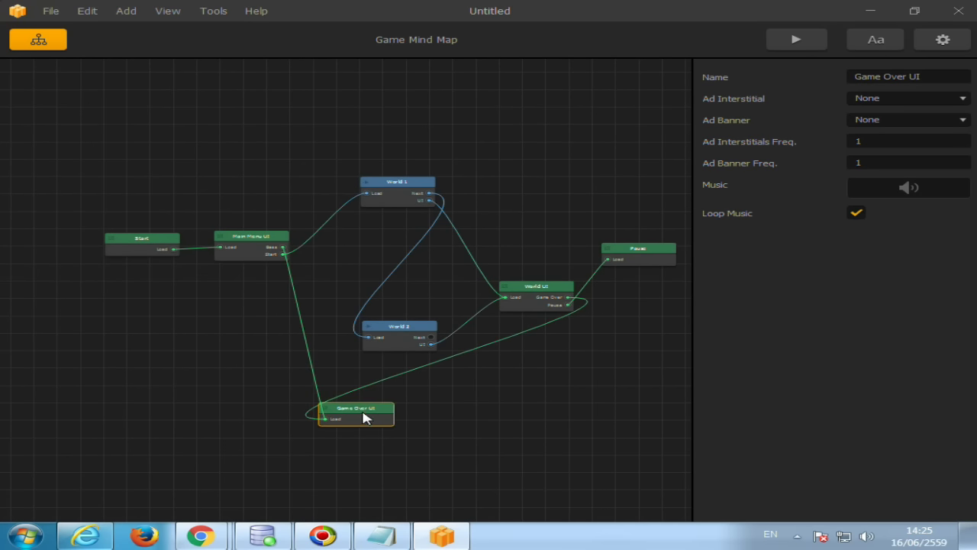
pyautogui.doubleClick(365, 416)
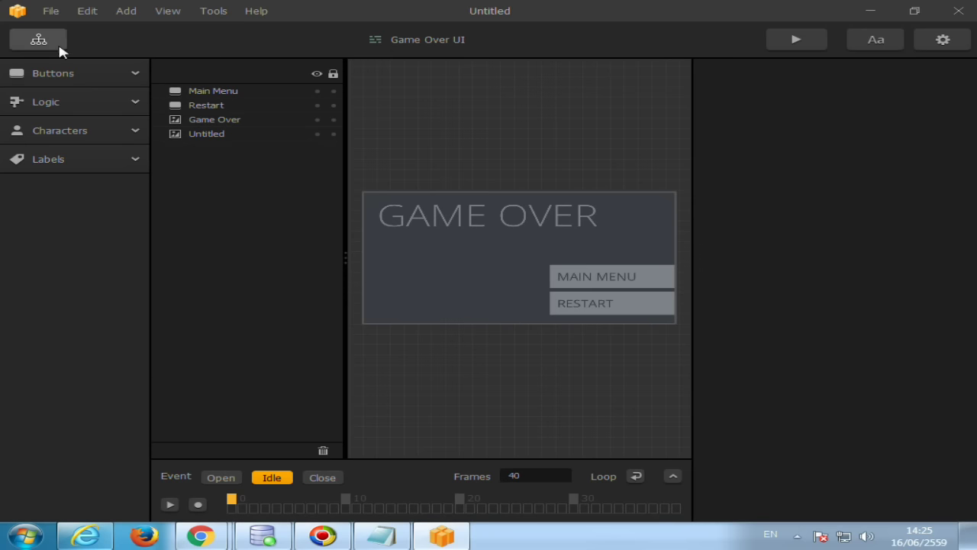
pyautogui.click(38, 39)
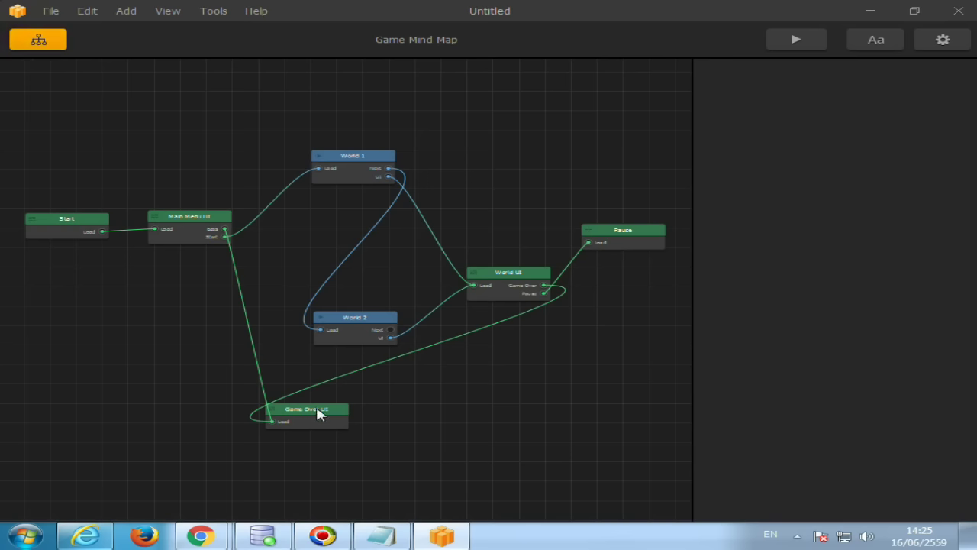
pyautogui.moveTo(318, 413); pyautogui.dragTo(326, 371)
# Step: Re-link Main Menu UI's Bass output to Game Over UI and launch a game preview
pyautogui.click(225, 237)
pyautogui.click(249, 241)
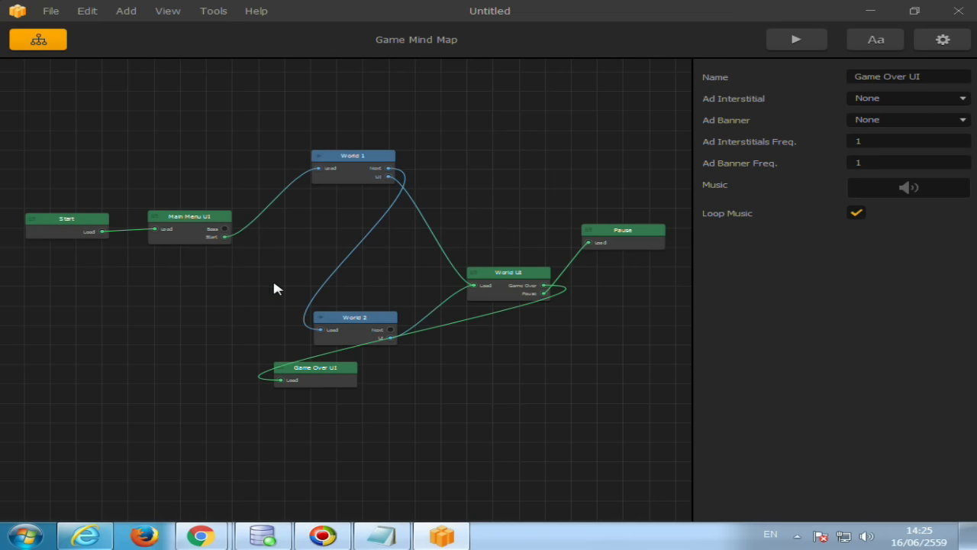
pyautogui.click(226, 235)
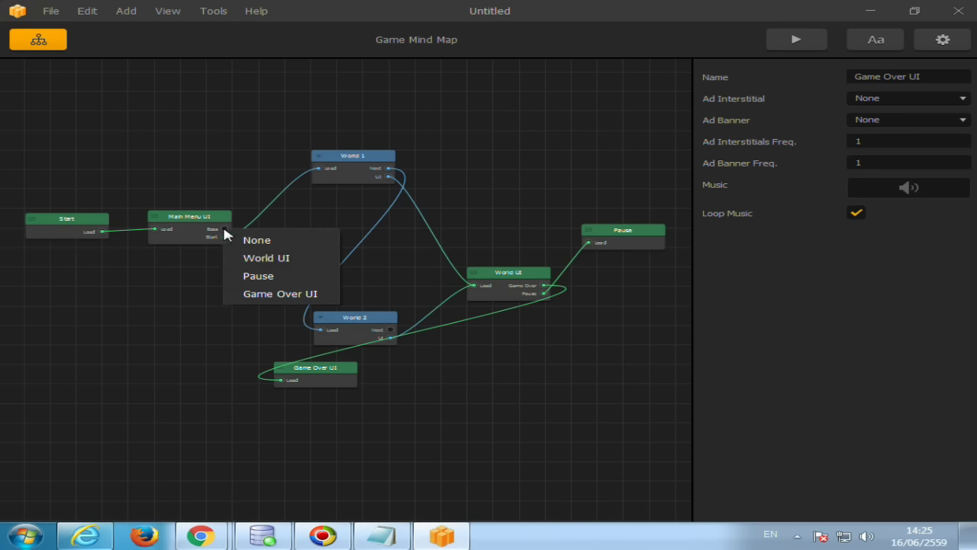
pyautogui.click(280, 293)
pyautogui.click(808, 40)
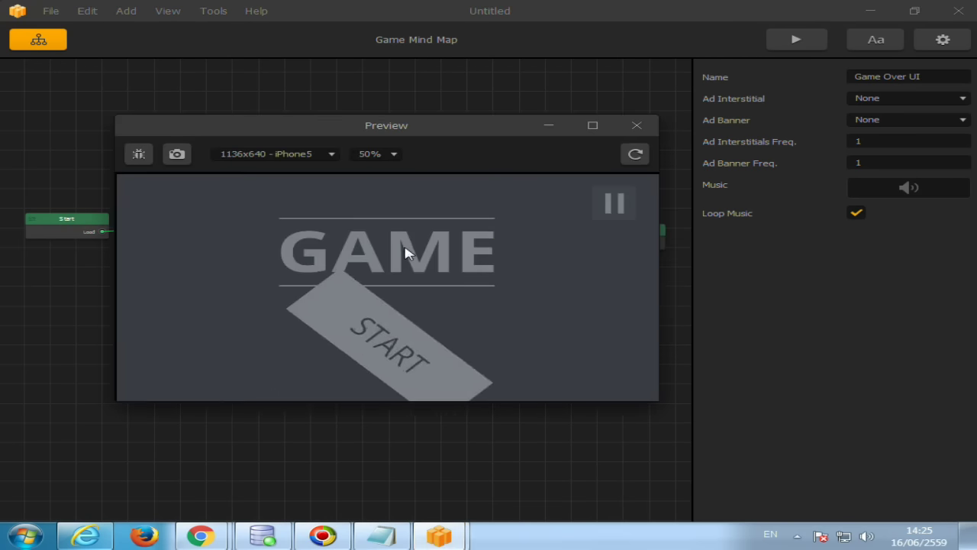
# Step: Tap the preview's pause icon to confirm it opens the GAME OVER screen
pyautogui.click(613, 211)
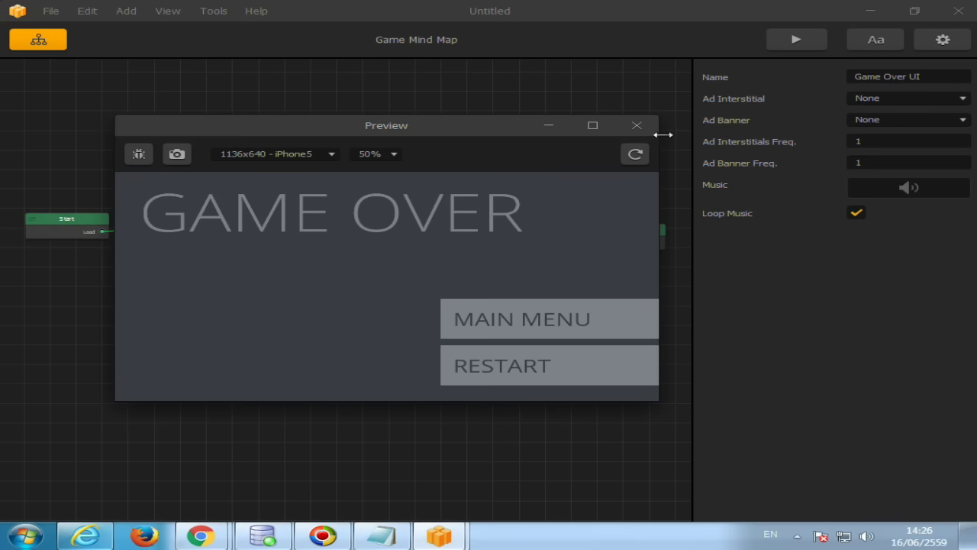
pyautogui.moveTo(476, 125); pyautogui.dragTo(446, 121)
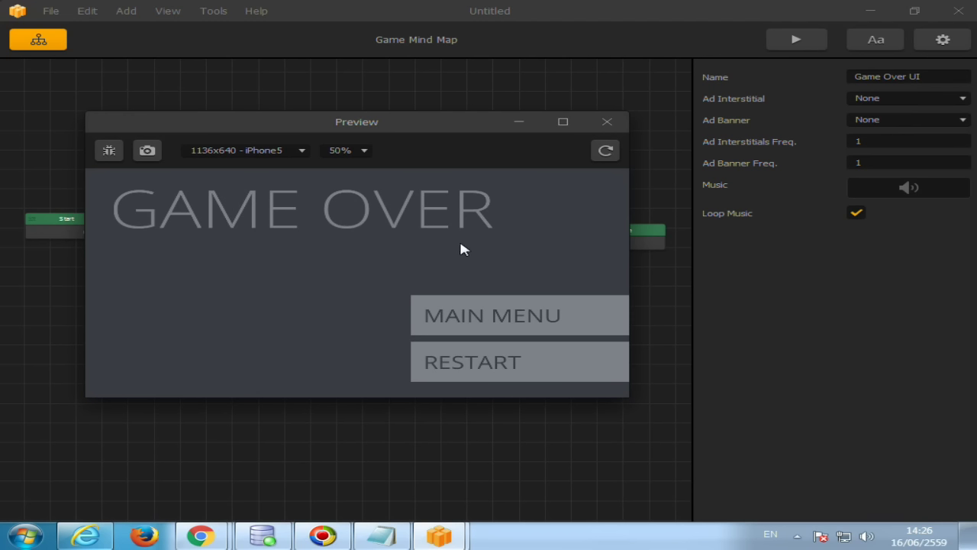
# Step: Close the preview, nudge Game Over UI, and open Main Menu UI with its Buttons list expanded
pyautogui.click(619, 120)
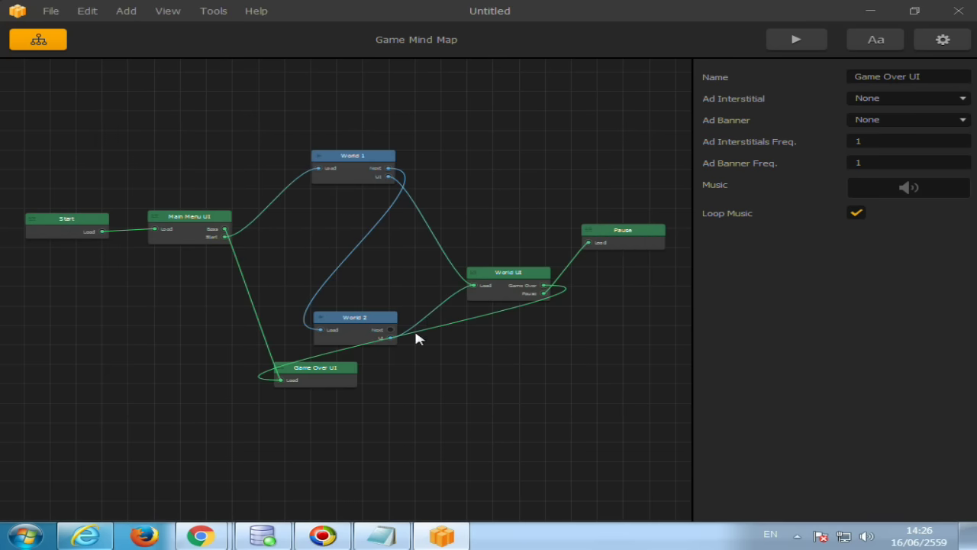
pyautogui.moveTo(339, 370)
pyautogui.mouseDown()
pyautogui.moveTo(347, 374)
pyautogui.moveTo(309, 370)
pyautogui.mouseUp()
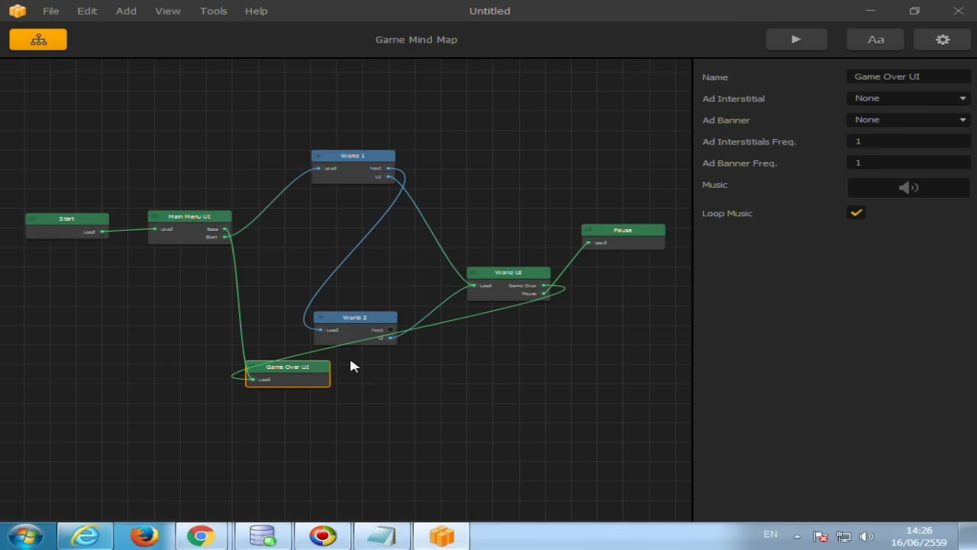
pyautogui.moveTo(316, 375); pyautogui.dragTo(332, 378)
pyautogui.click(189, 236)
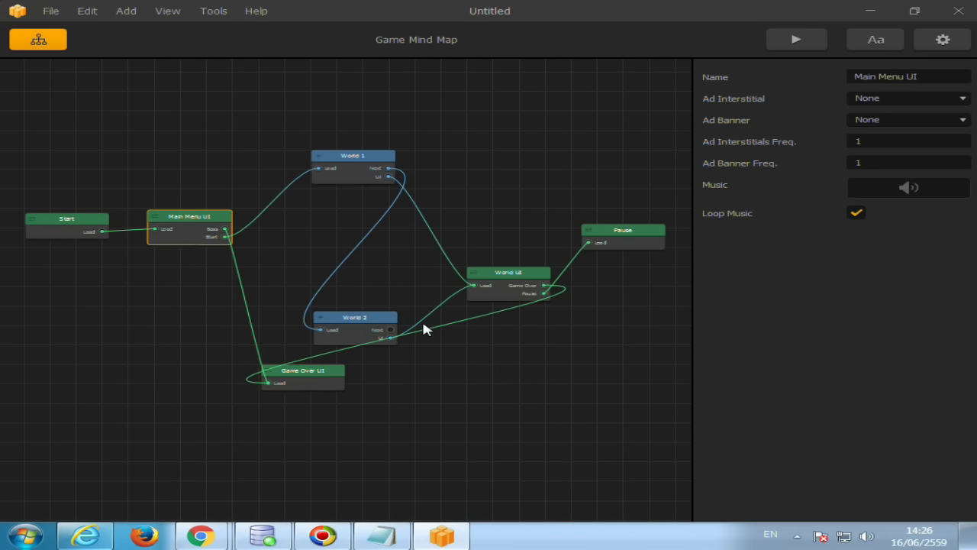
pyautogui.doubleClick(183, 231)
pyautogui.click(81, 80)
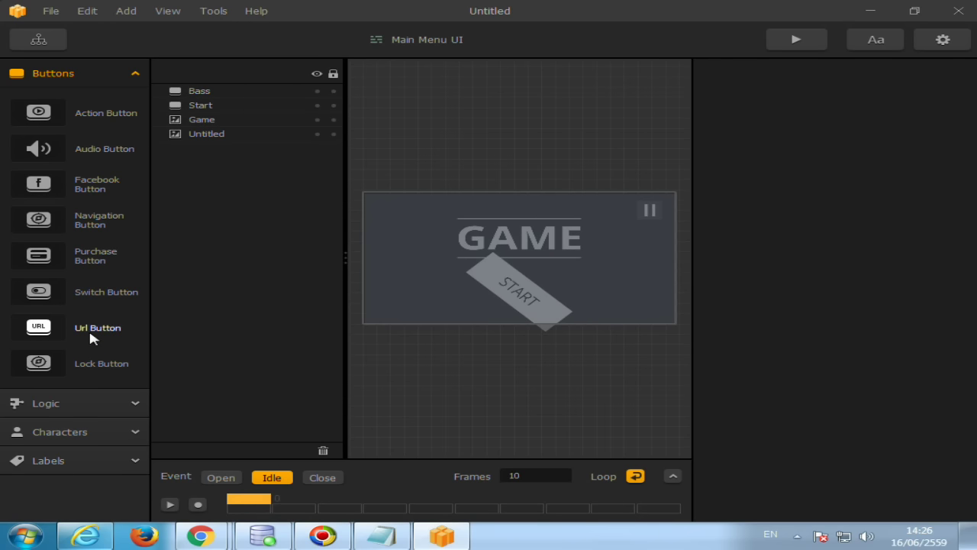
pyautogui.moveTo(93, 330)
pyautogui.mouseDown()
pyautogui.moveTo(606, 313)
pyautogui.moveTo(648, 297)
pyautogui.mouseUp()
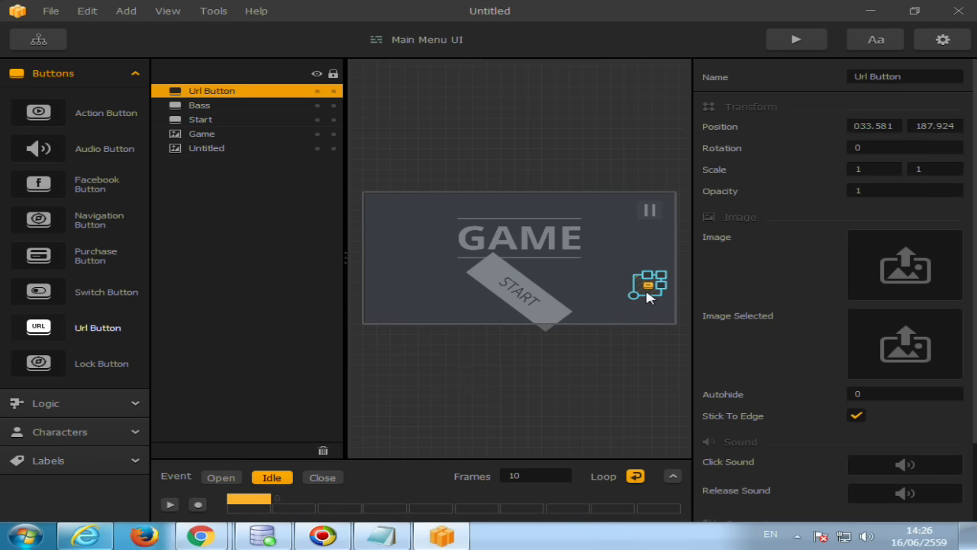
pyautogui.scroll(-2, 768, 385)
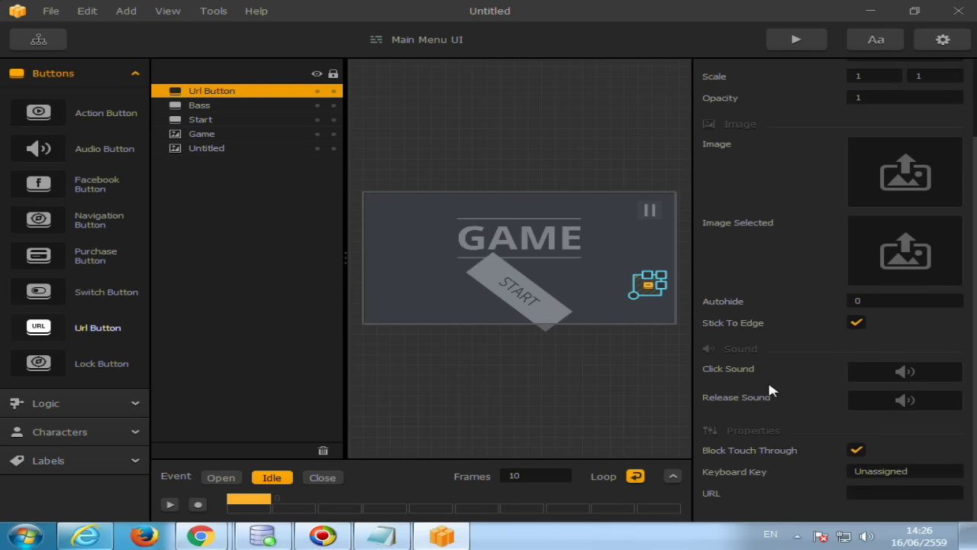
pyautogui.click(877, 494)
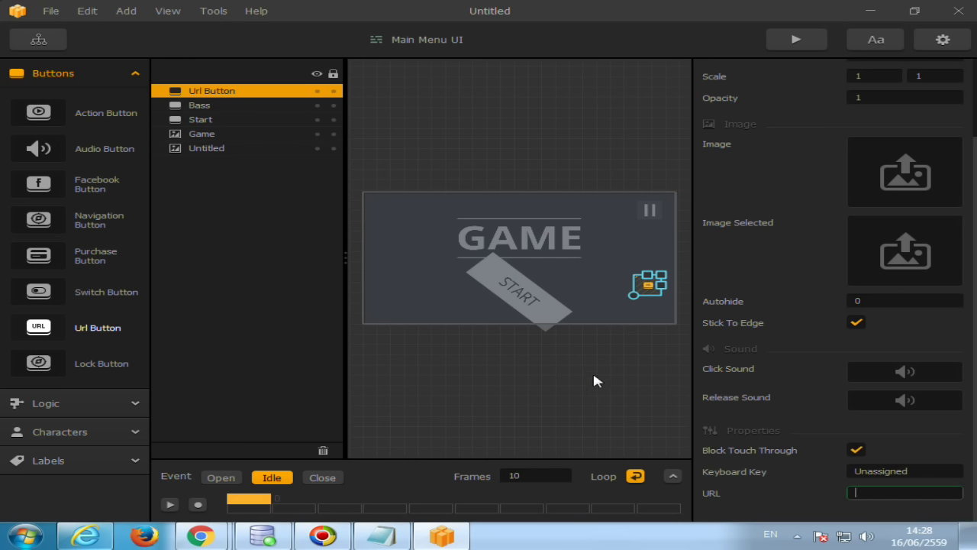
pyautogui.click(651, 297)
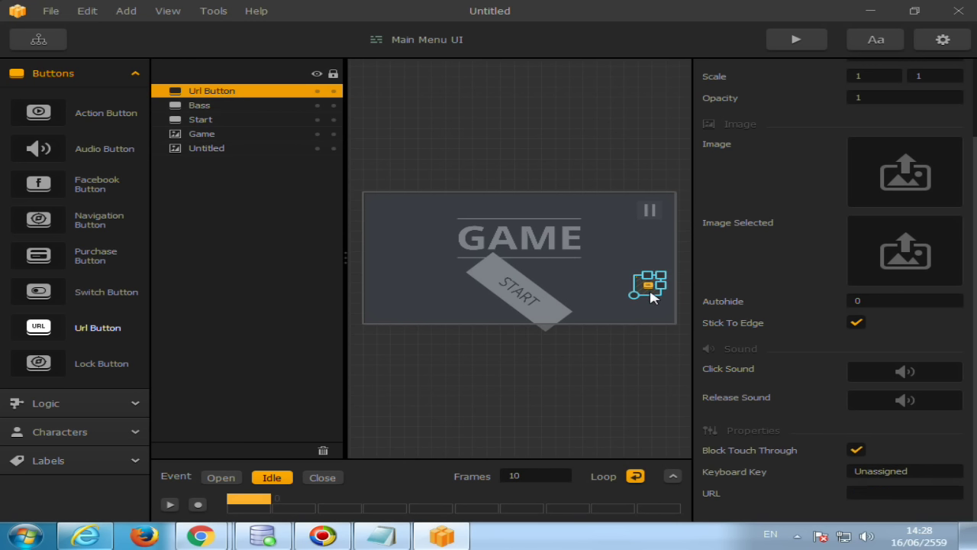
pyautogui.press('Delete')
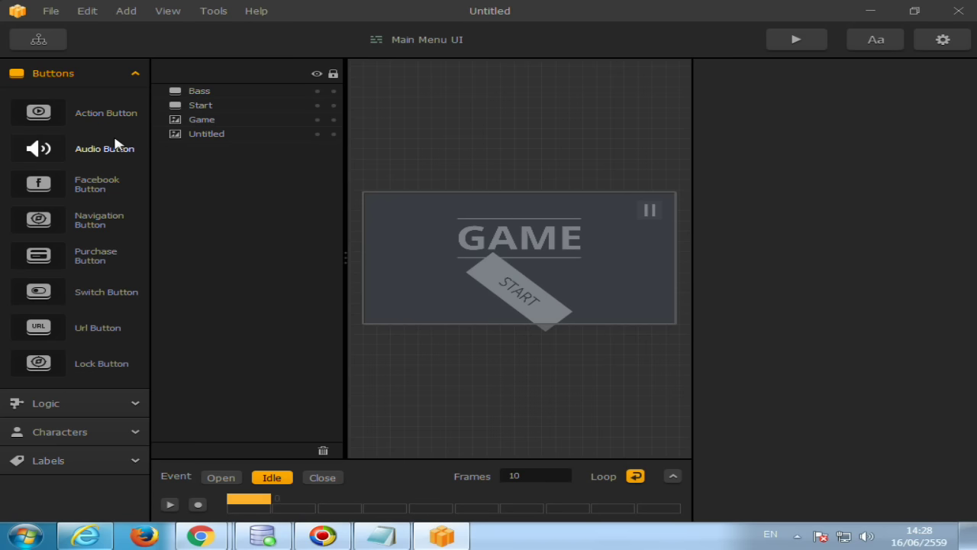
# Step: Browse then collapse the Logic and Characters palette groups and return to the Game Mind Map
pyautogui.click(102, 405)
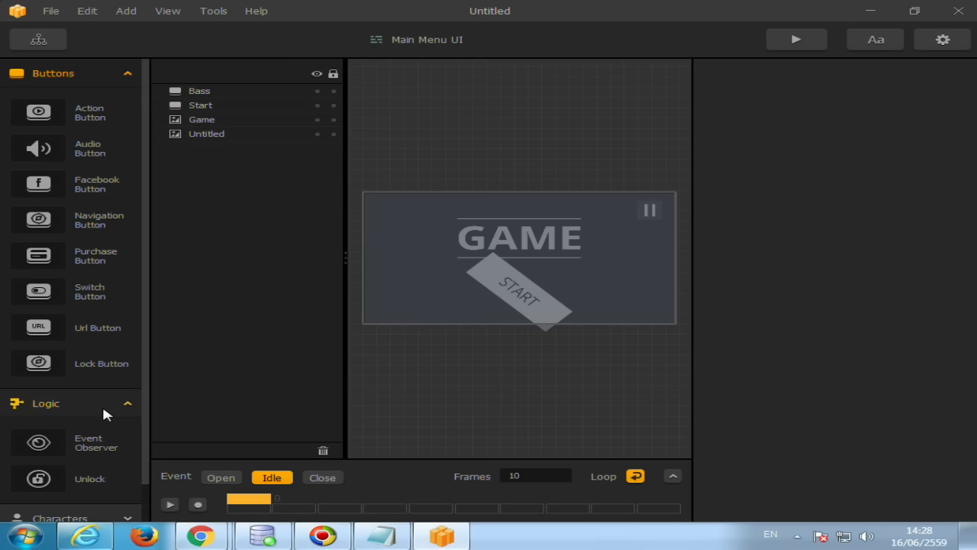
pyautogui.scroll(-1, 103, 393)
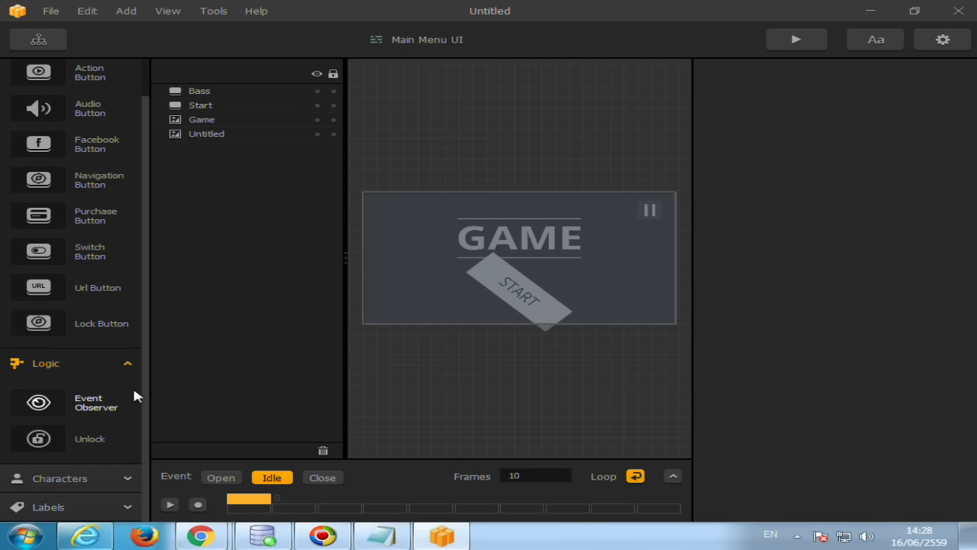
pyautogui.click(80, 477)
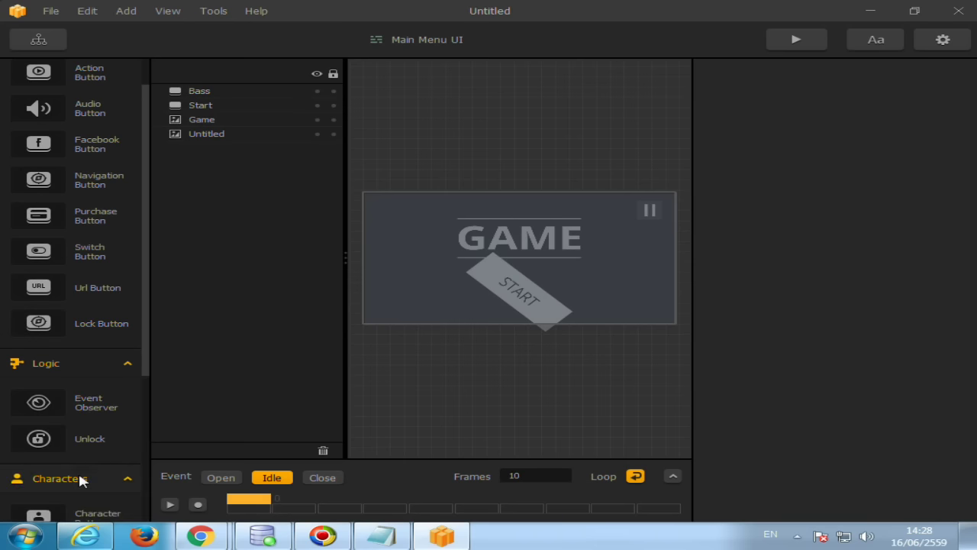
pyautogui.scroll(-3, 80, 478)
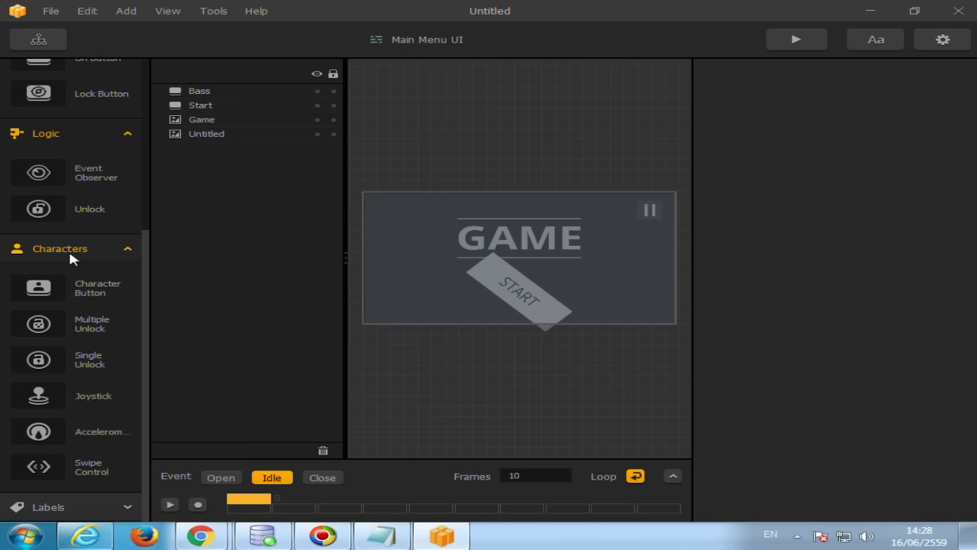
pyautogui.click(82, 134)
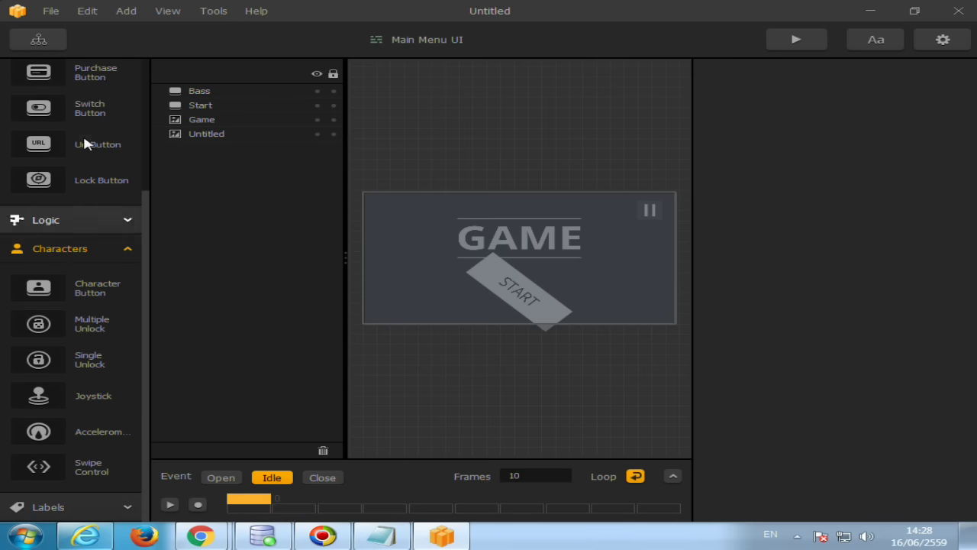
pyautogui.click(103, 245)
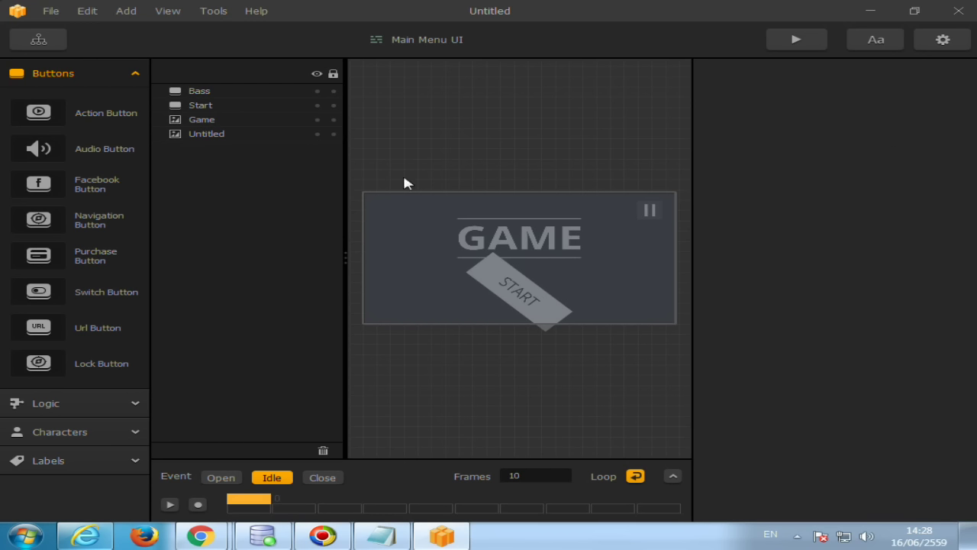
pyautogui.click(50, 42)
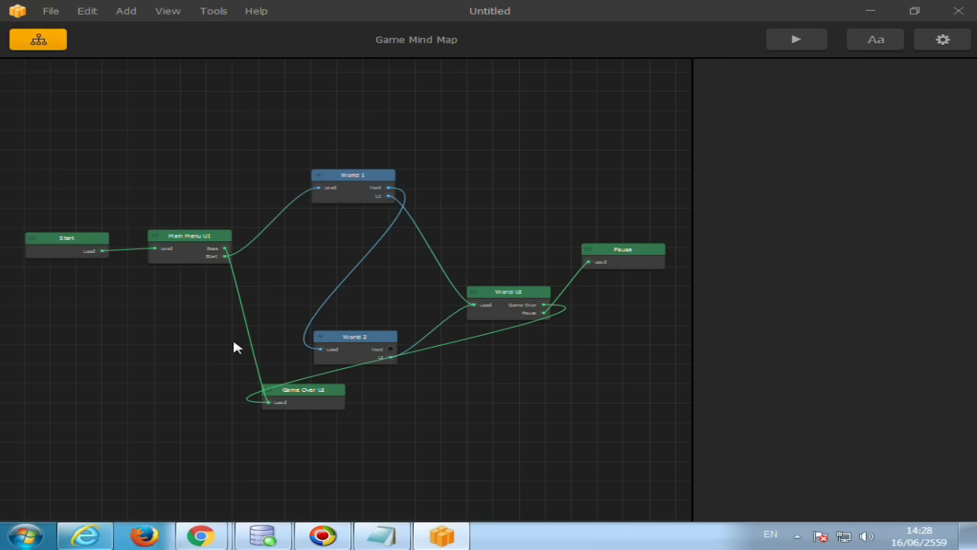
# Step: Move Game Over UI down-right and inspect the World UI and World 1 nodes
pyautogui.moveTo(300, 401); pyautogui.dragTo(317, 407)
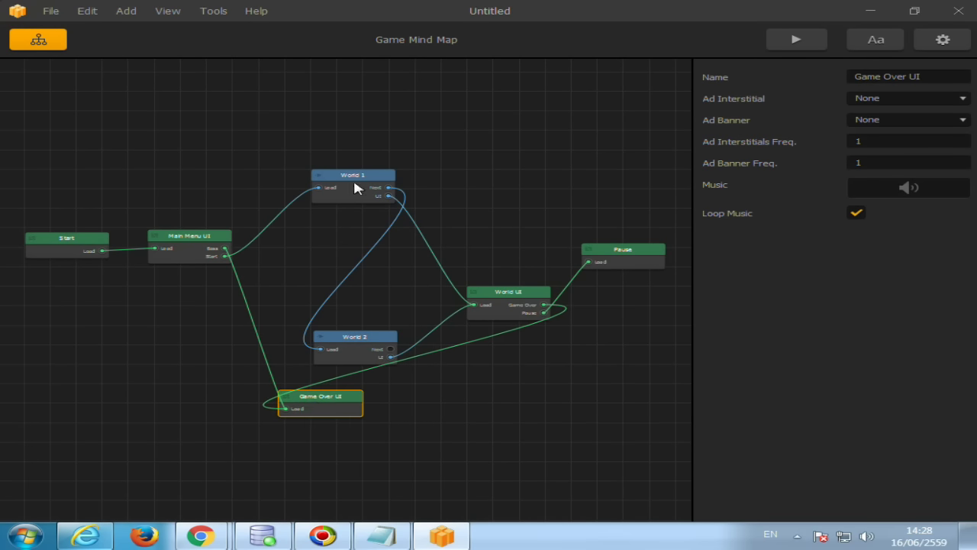
pyautogui.click(506, 299)
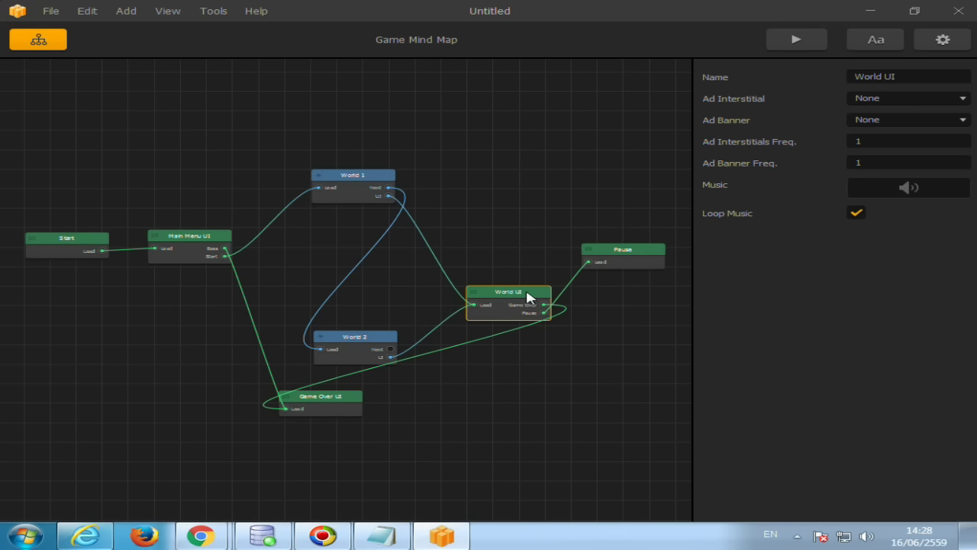
pyautogui.click(359, 184)
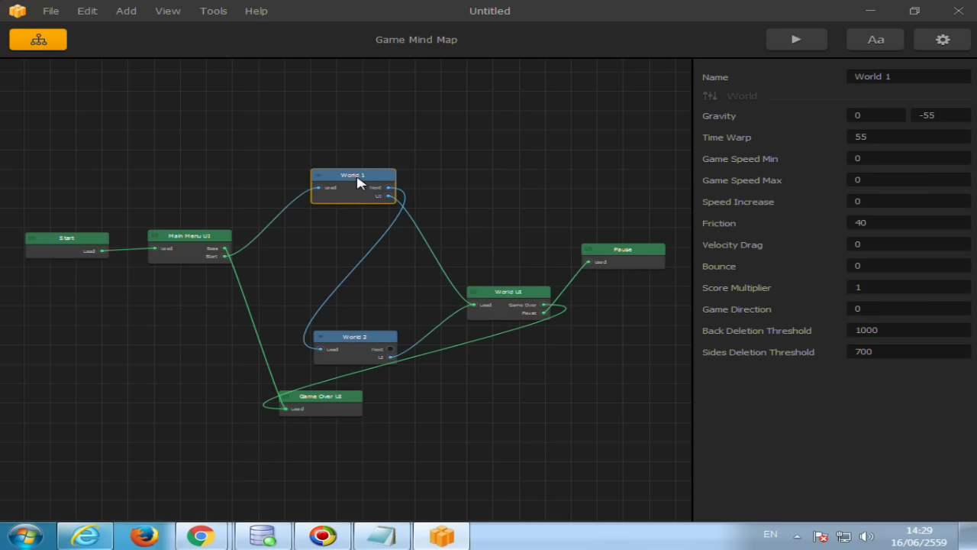
pyautogui.click(510, 298)
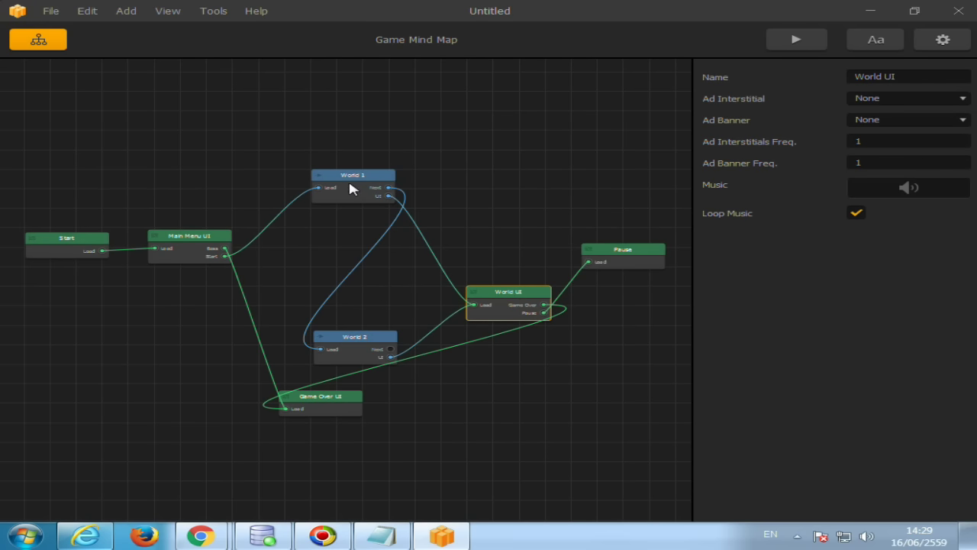
pyautogui.doubleClick(529, 294)
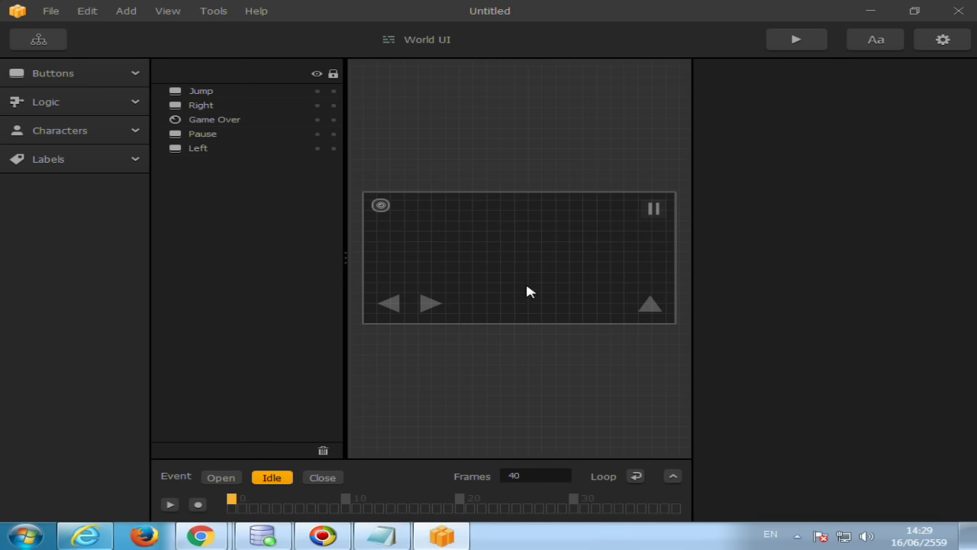
pyautogui.click(32, 42)
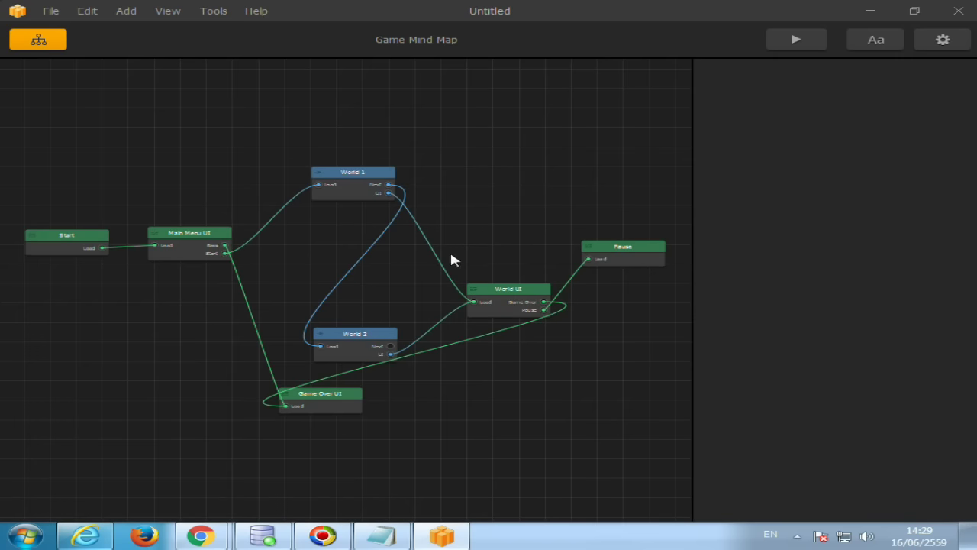
# Step: Check World 1, then move World UI up-left beside it and open it for editing
pyautogui.click(497, 290)
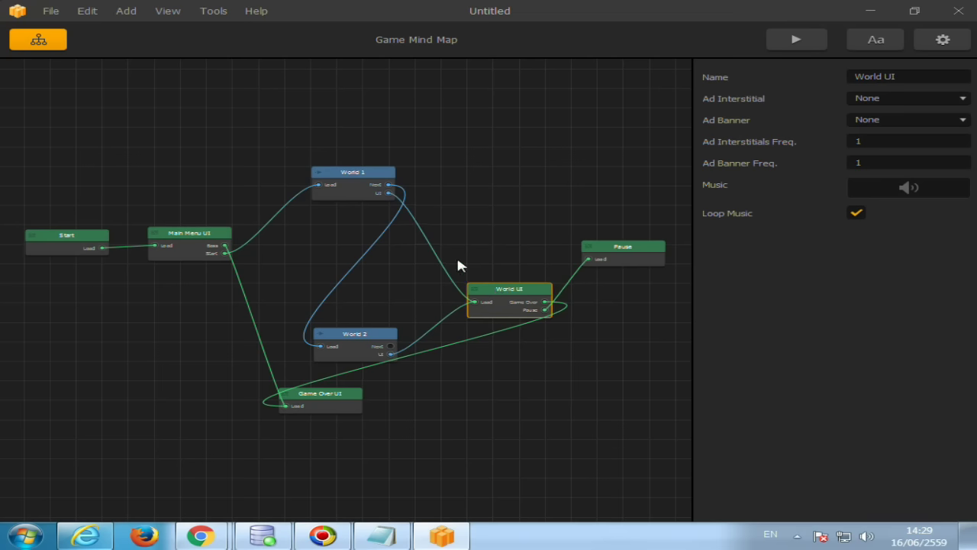
pyautogui.click(345, 183)
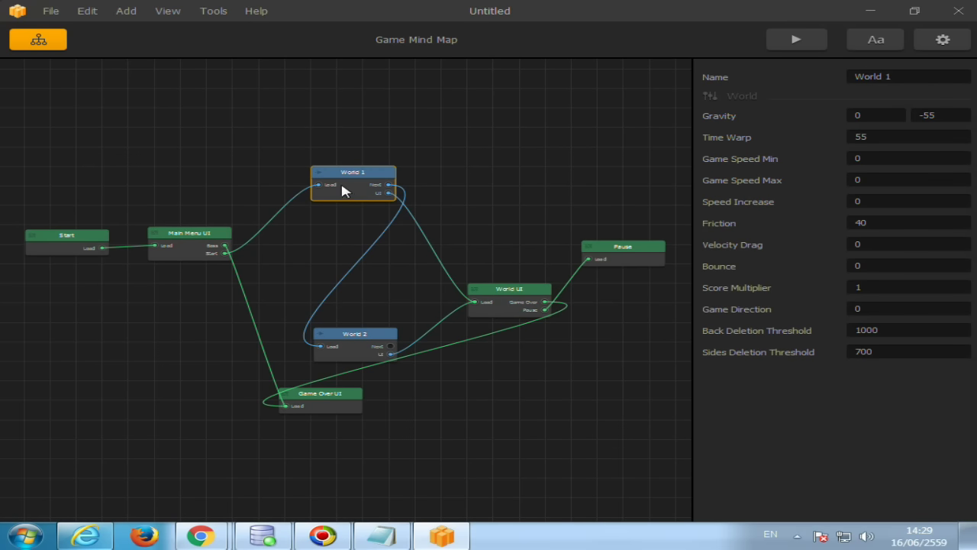
pyautogui.doubleClick(356, 196)
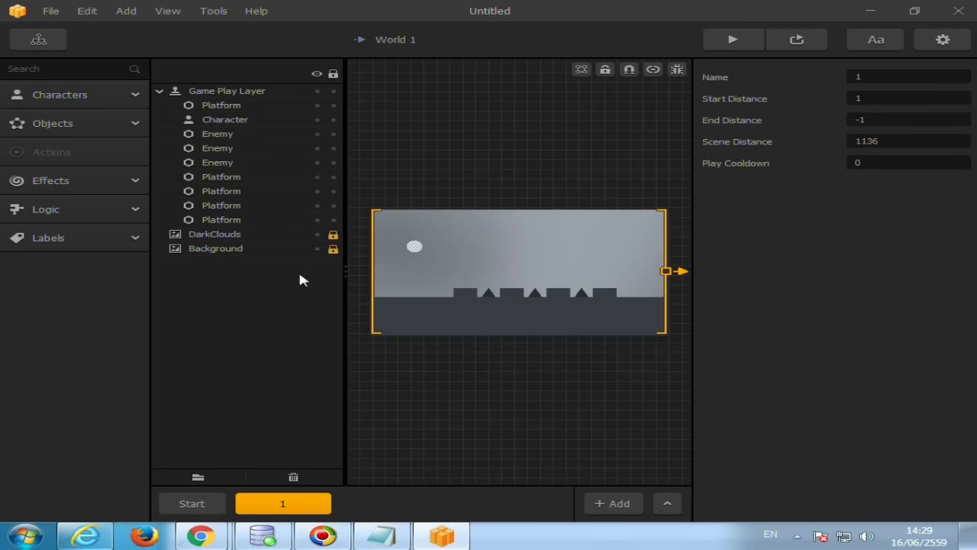
pyautogui.click(38, 39)
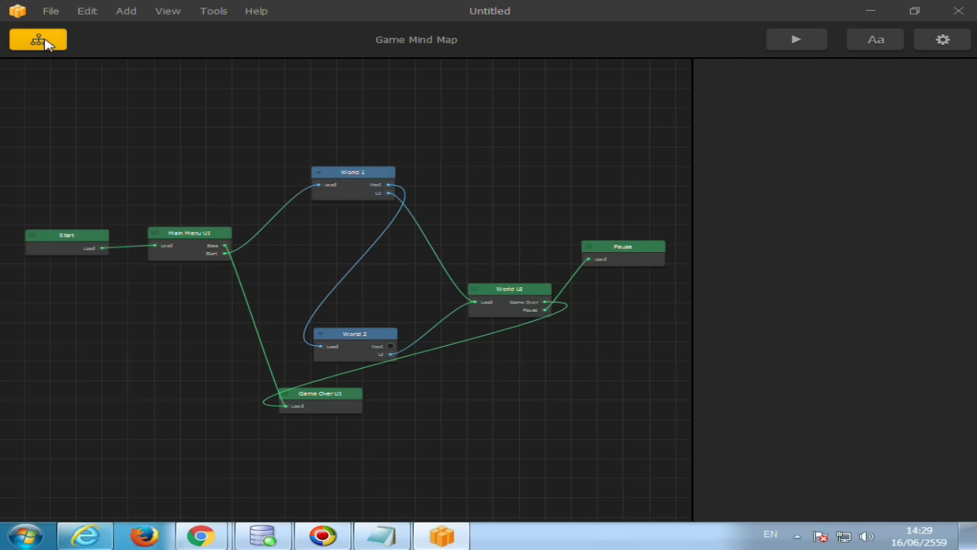
pyautogui.click(492, 295)
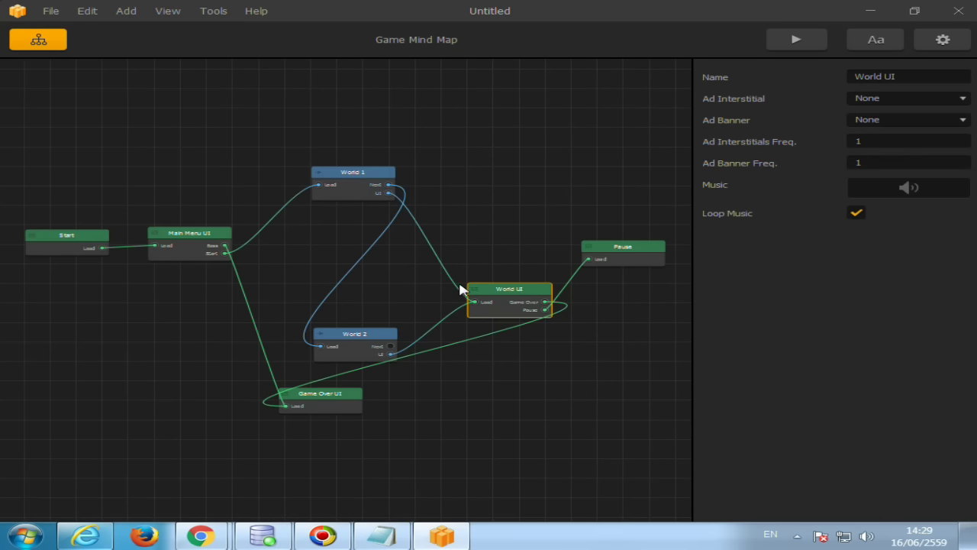
pyautogui.moveTo(505, 295); pyautogui.dragTo(482, 237)
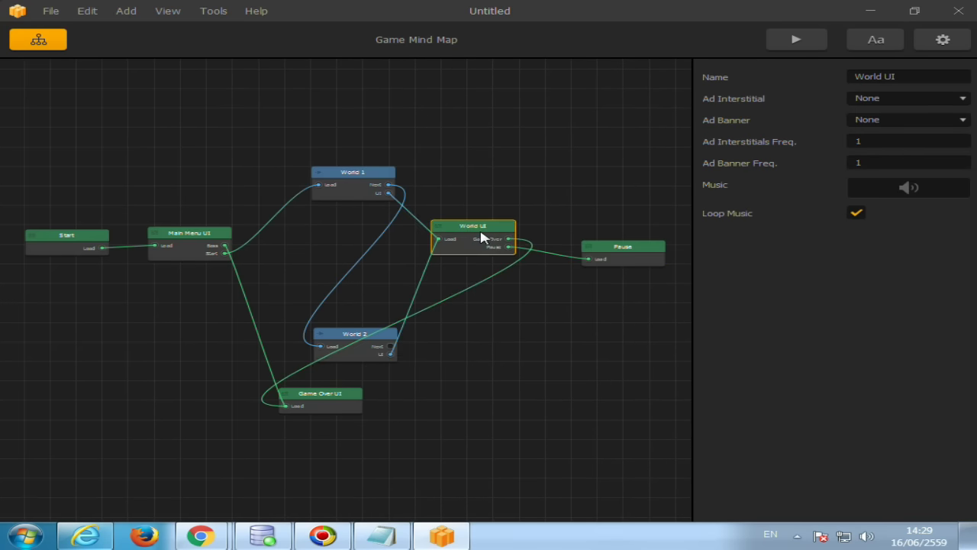
pyautogui.doubleClick(481, 237)
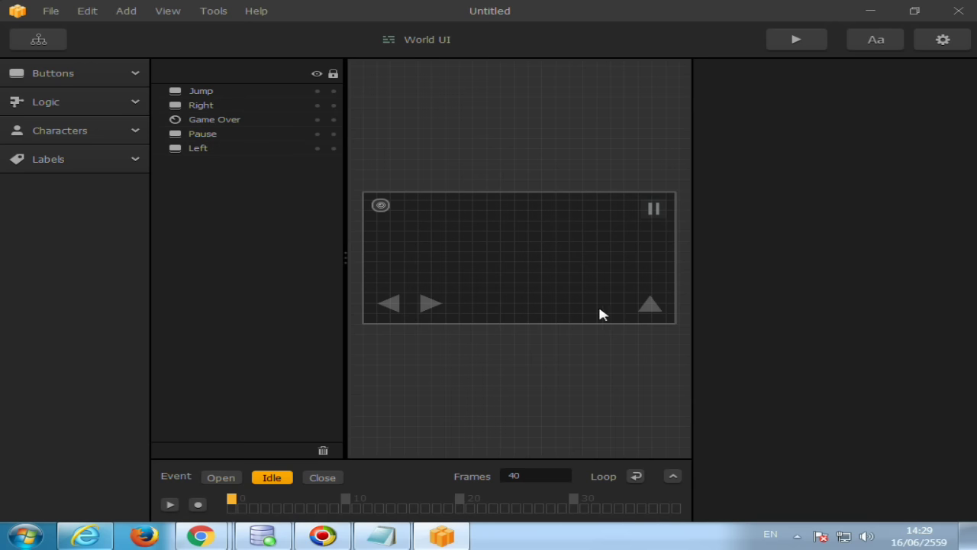
# Step: Select the Jump, Right and Left buttons, then expand the Characters palette category
pyautogui.click(645, 315)
pyautogui.click(427, 306)
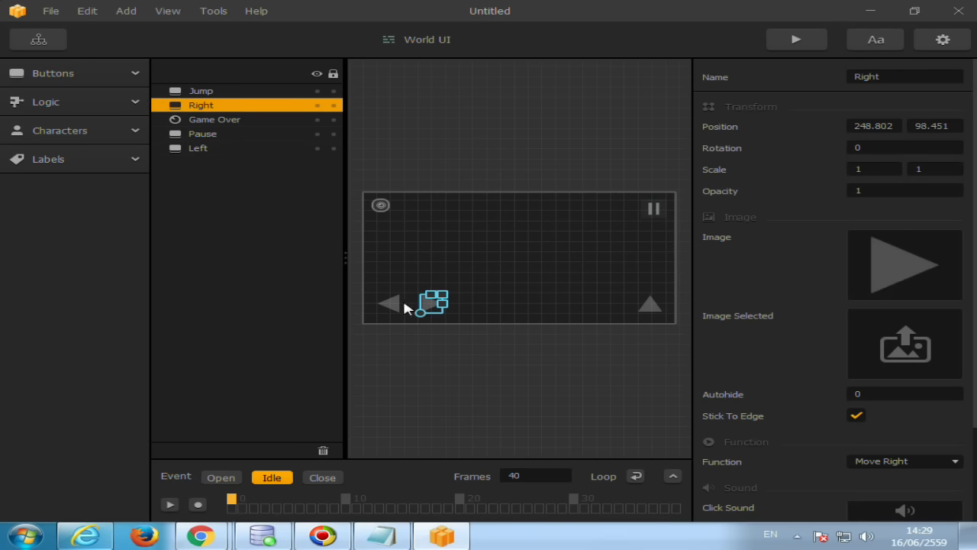
pyautogui.click(388, 306)
pyautogui.click(86, 131)
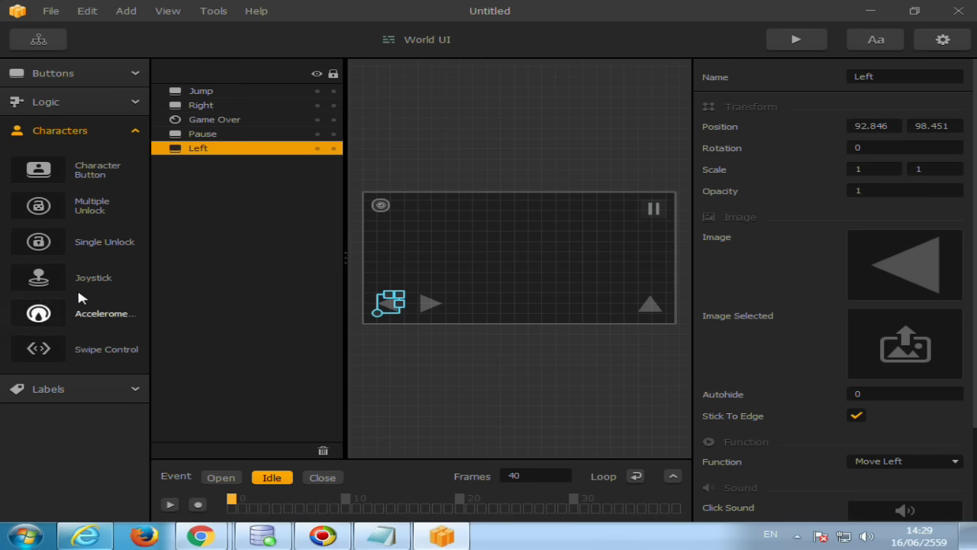
# Step: Place a Character Button mid-screen and give it the Right arrow sprite
pyautogui.click(433, 305)
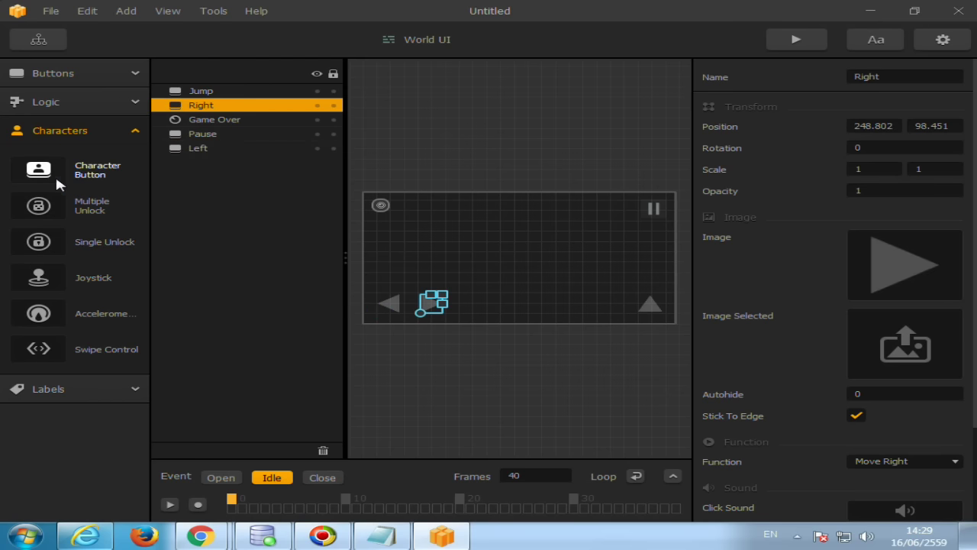
pyautogui.moveTo(56, 179); pyautogui.dragTo(522, 266)
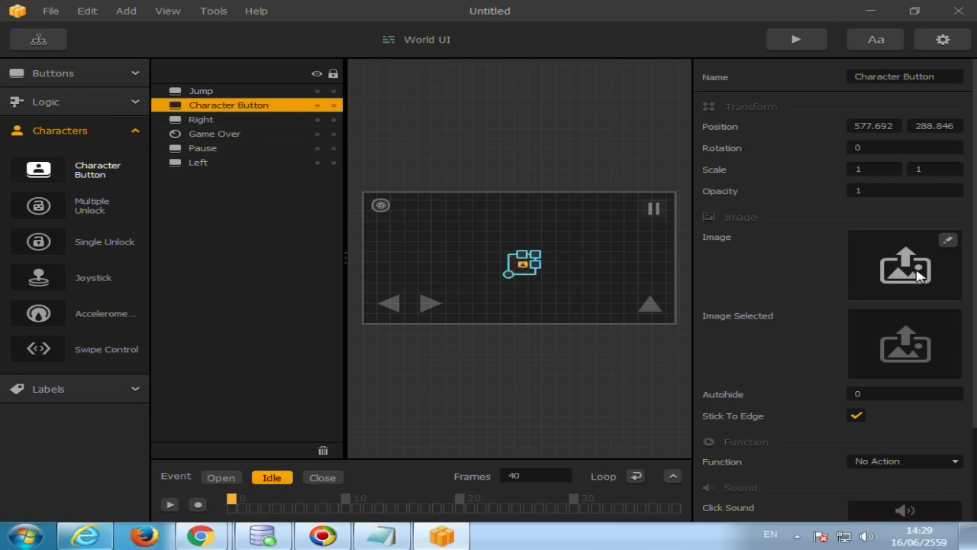
pyautogui.click(947, 241)
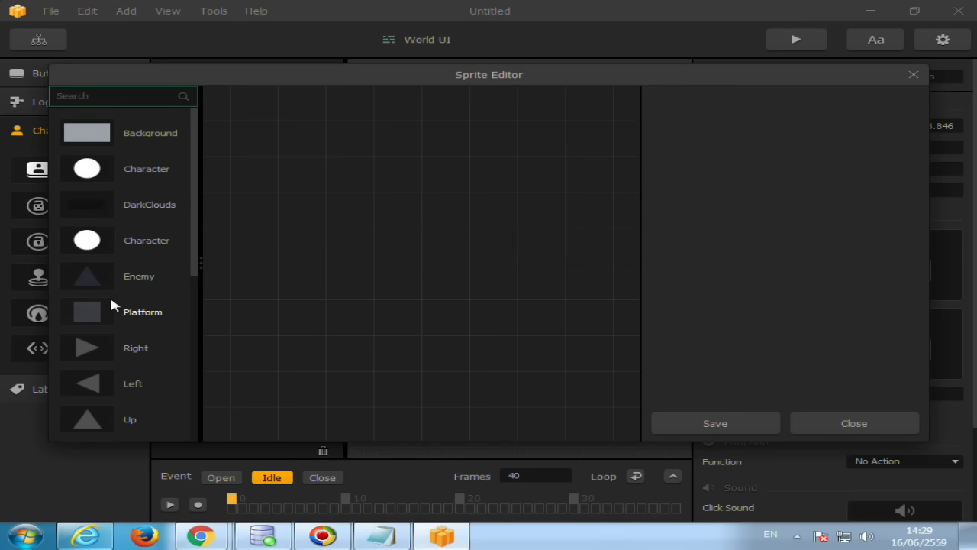
pyautogui.scroll(-6, 110, 306)
pyautogui.scroll(3, 109, 286)
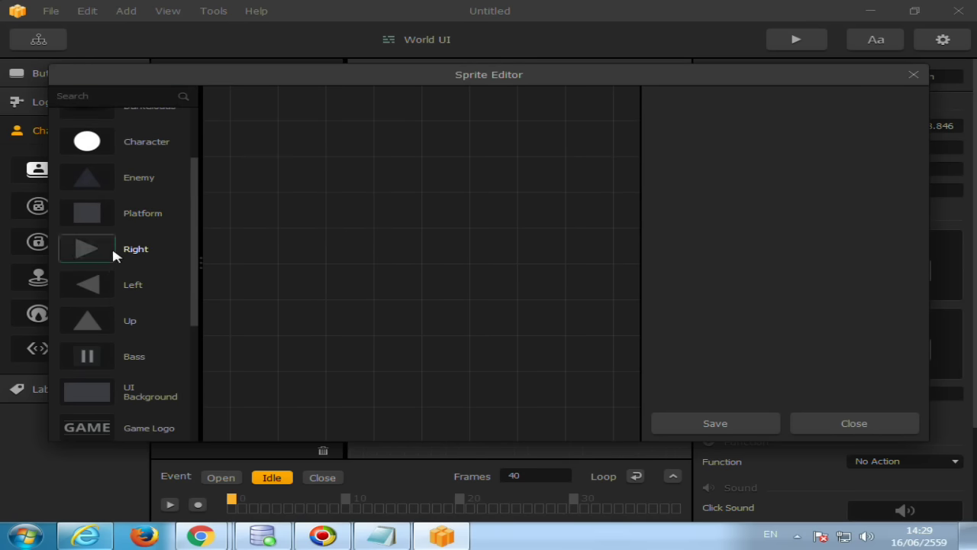
pyautogui.click(113, 252)
pyautogui.click(742, 424)
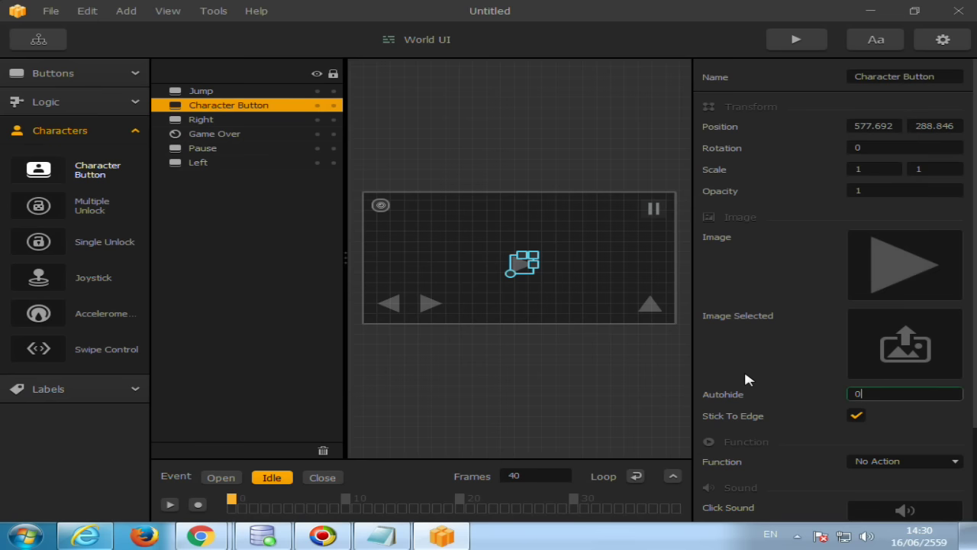
# Step: Set the Character Button's Function to Move Left
pyautogui.scroll(-2, 765, 294)
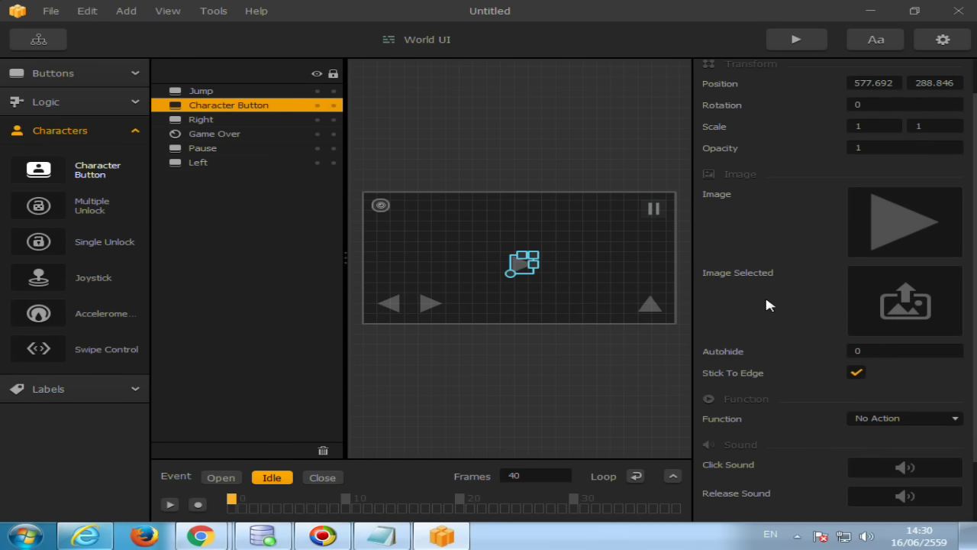
pyautogui.click(882, 373)
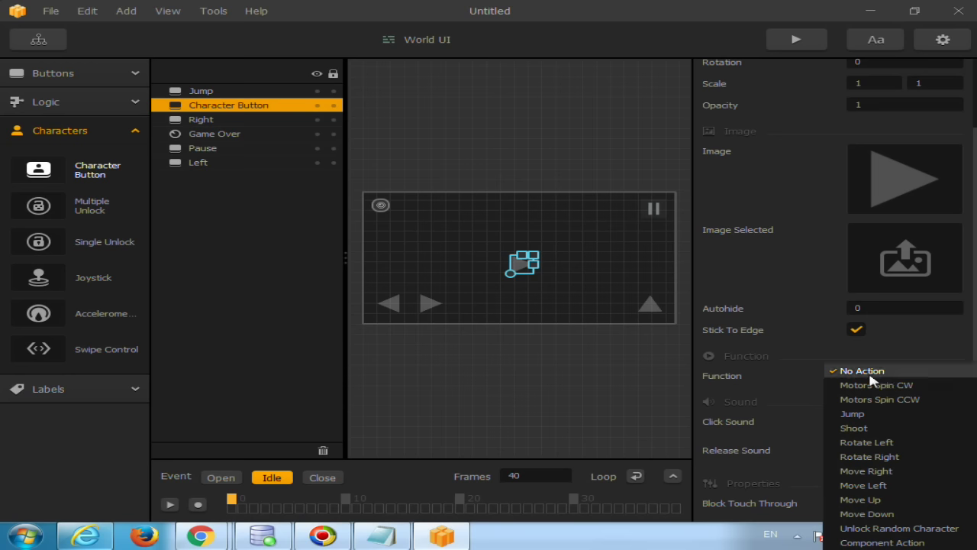
pyautogui.click(784, 379)
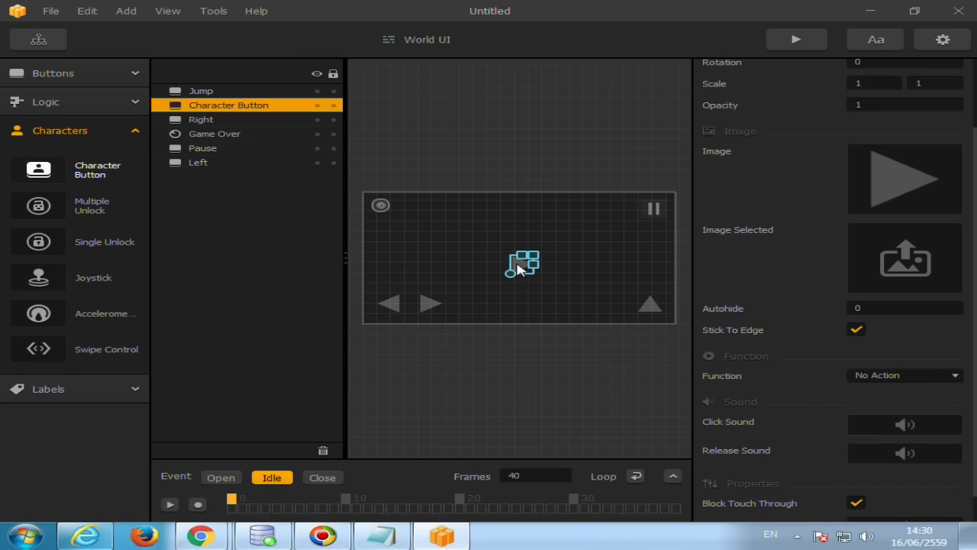
pyautogui.click(897, 386)
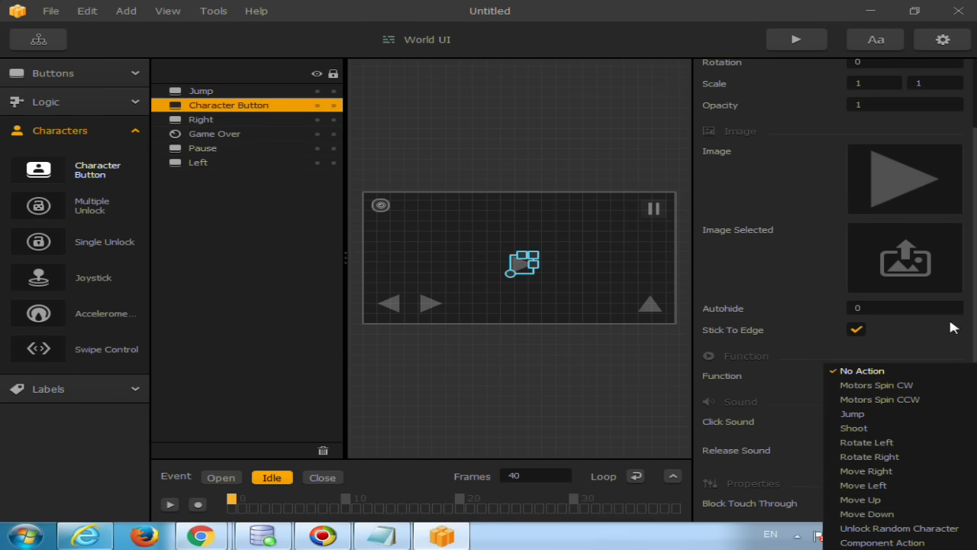
pyautogui.click(908, 486)
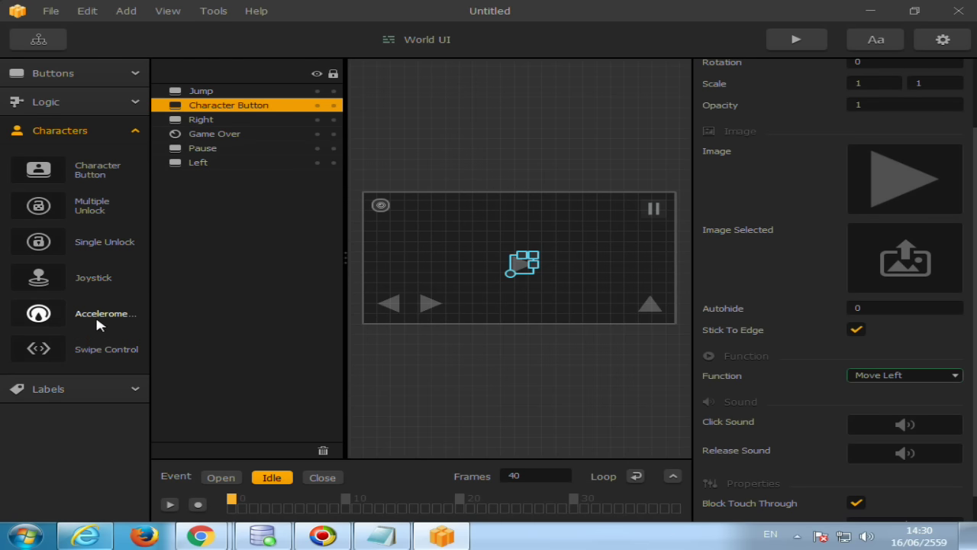
# Step: Place an Accelerometer at the upper left of World UI and a Joystick Touch Area beside it
pyautogui.moveTo(45, 320); pyautogui.dragTo(447, 240)
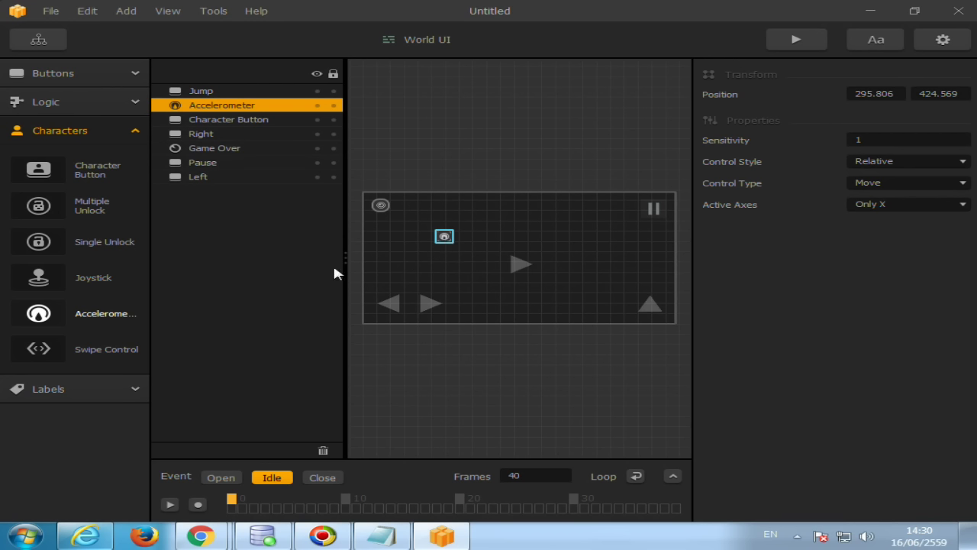
pyautogui.moveTo(94, 278); pyautogui.dragTo(472, 284)
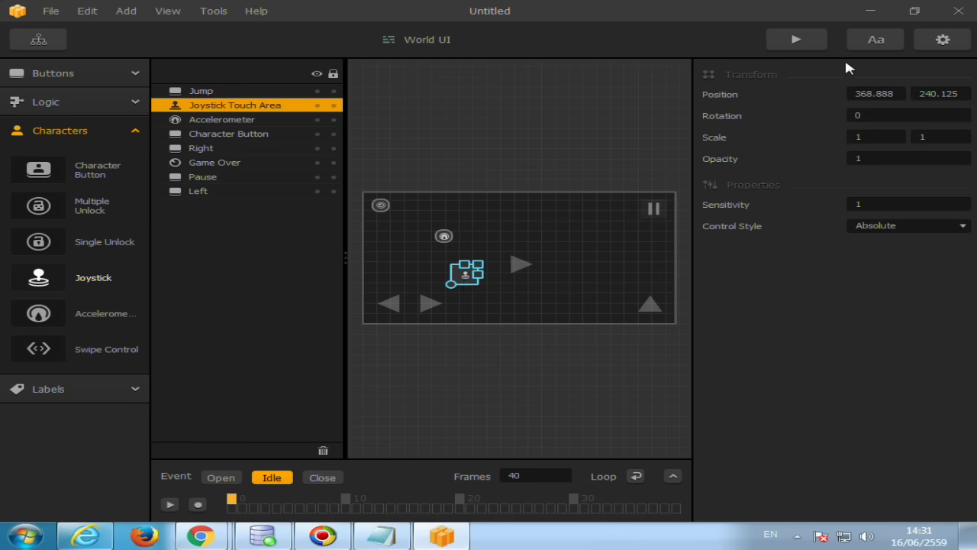
pyautogui.click(806, 42)
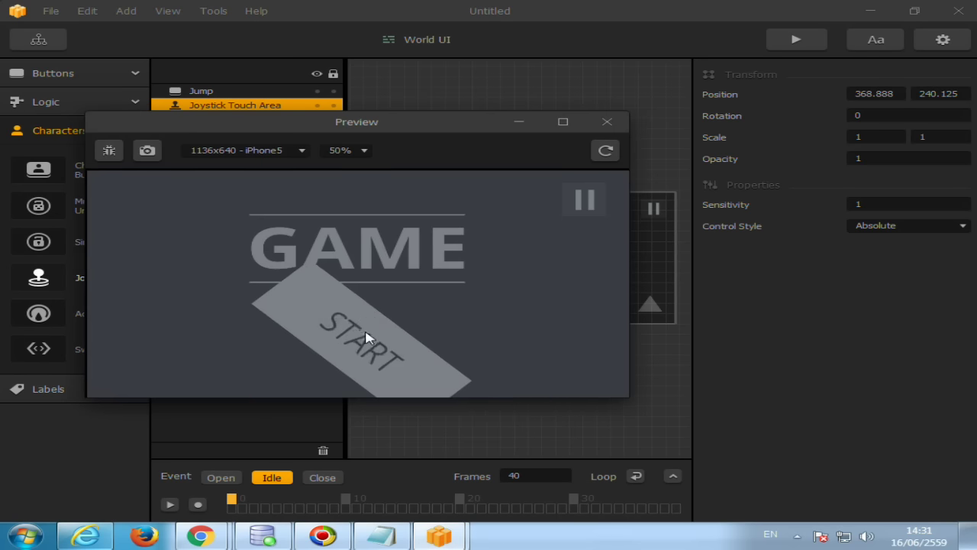
pyautogui.click(366, 337)
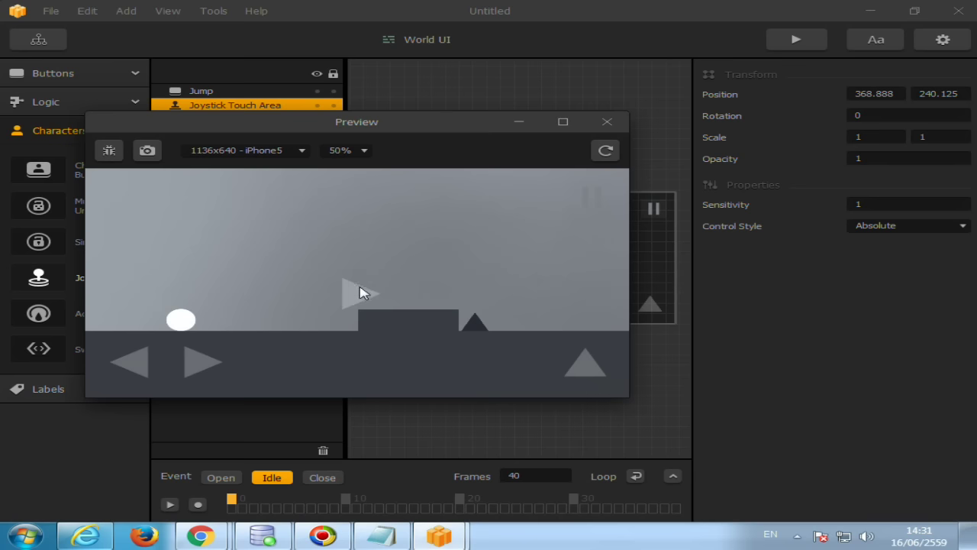
pyautogui.moveTo(364, 293); pyautogui.dragTo(345, 303)
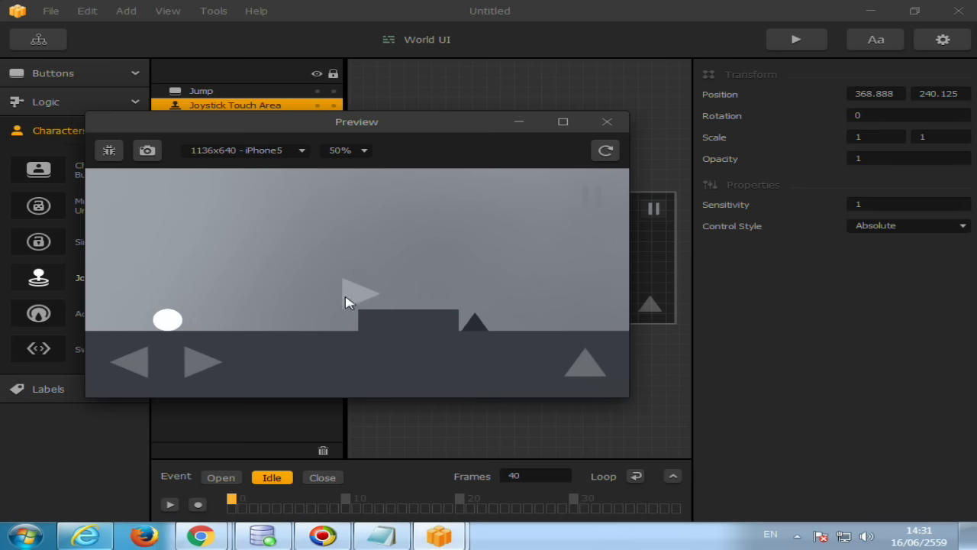
pyautogui.click(199, 362)
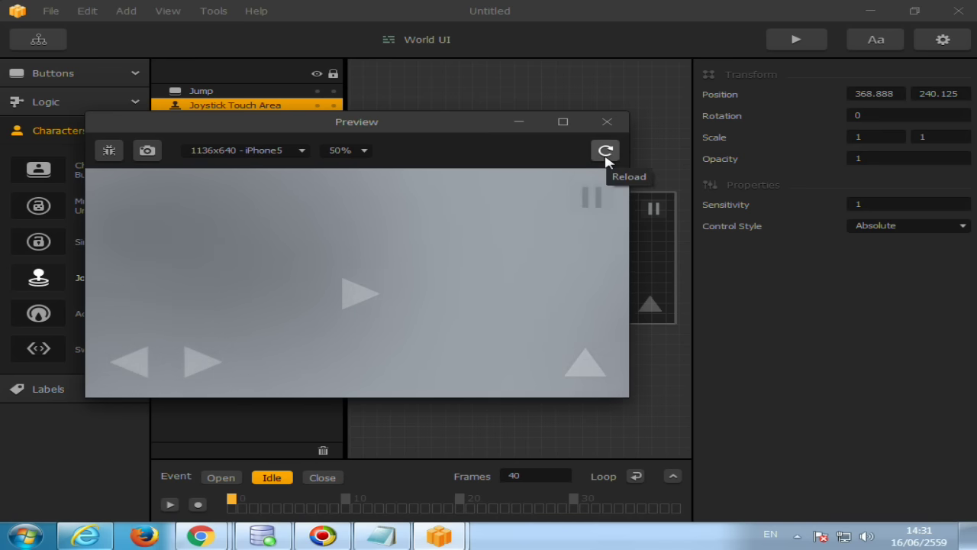
pyautogui.click(605, 124)
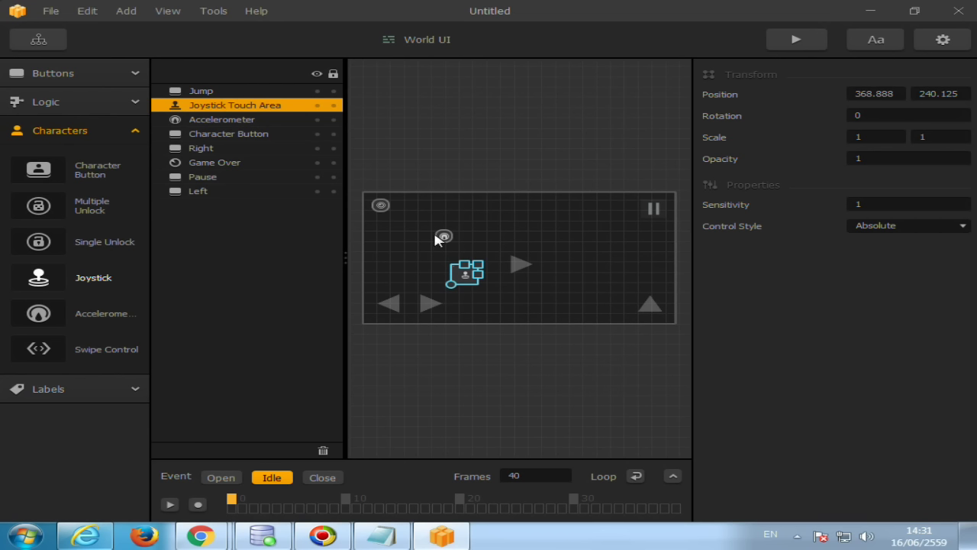
# Step: Keep the Game Over observer's event type as Game Over and enable Pause Current World
pyautogui.click(77, 133)
pyautogui.click(74, 101)
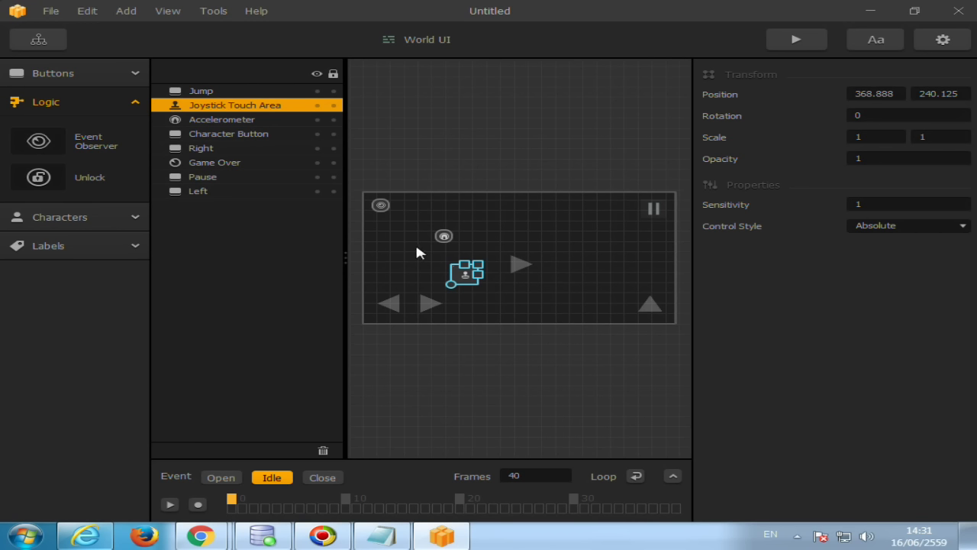
pyautogui.click(381, 206)
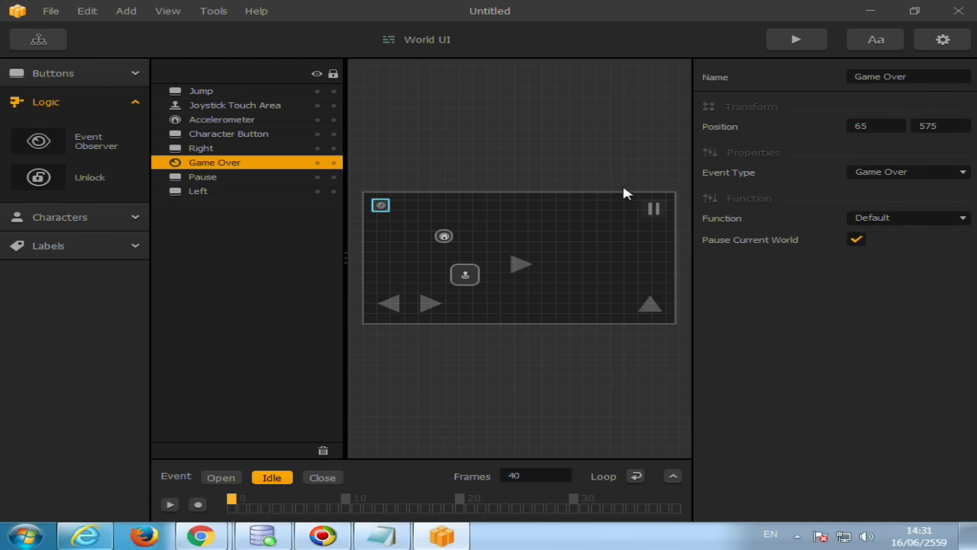
pyautogui.click(939, 176)
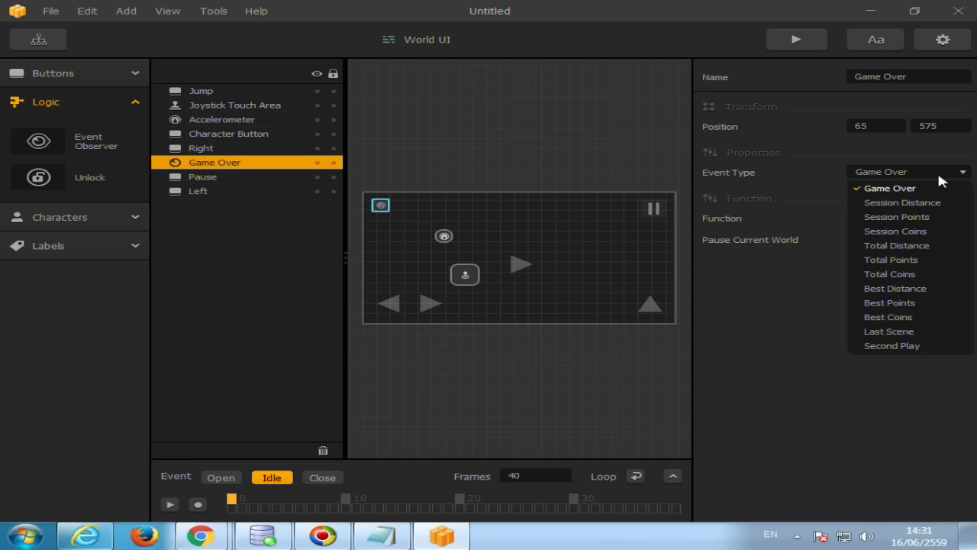
pyautogui.click(940, 176)
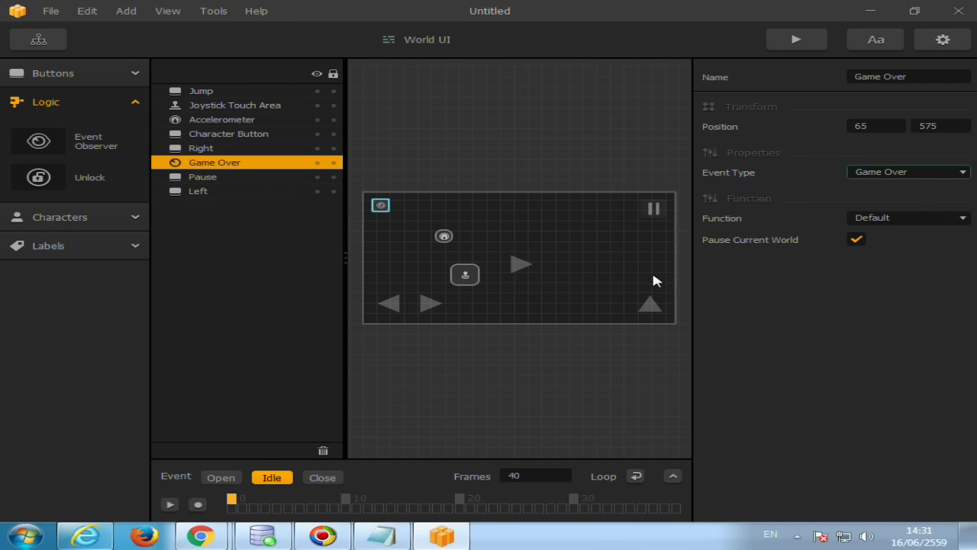
pyautogui.click(854, 238)
# Step: Go to the Game Mind Map and move the Game Over UI node beside World 2
pyautogui.click(46, 42)
pyautogui.scroll(2, 455, 346)
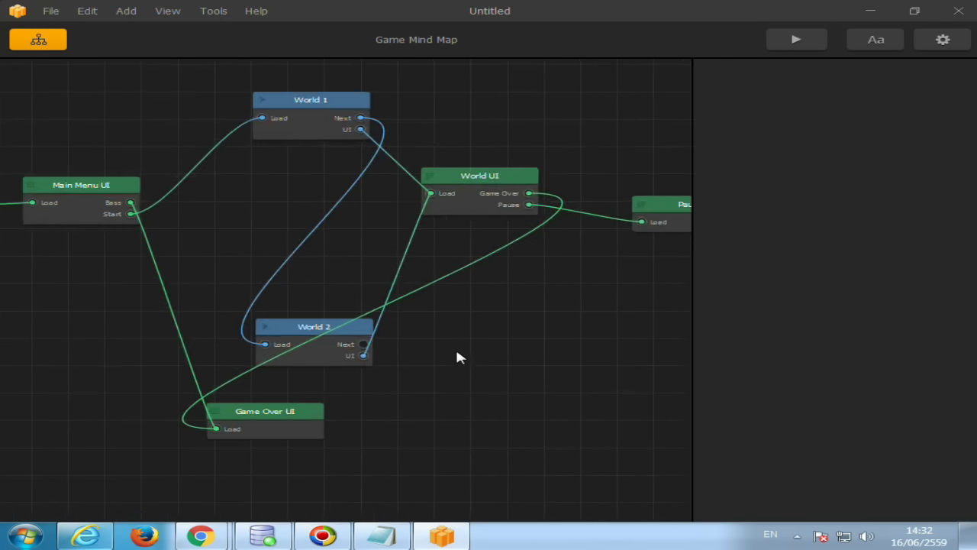
pyautogui.scroll(3, 455, 346)
pyautogui.scroll(-2, 439, 188)
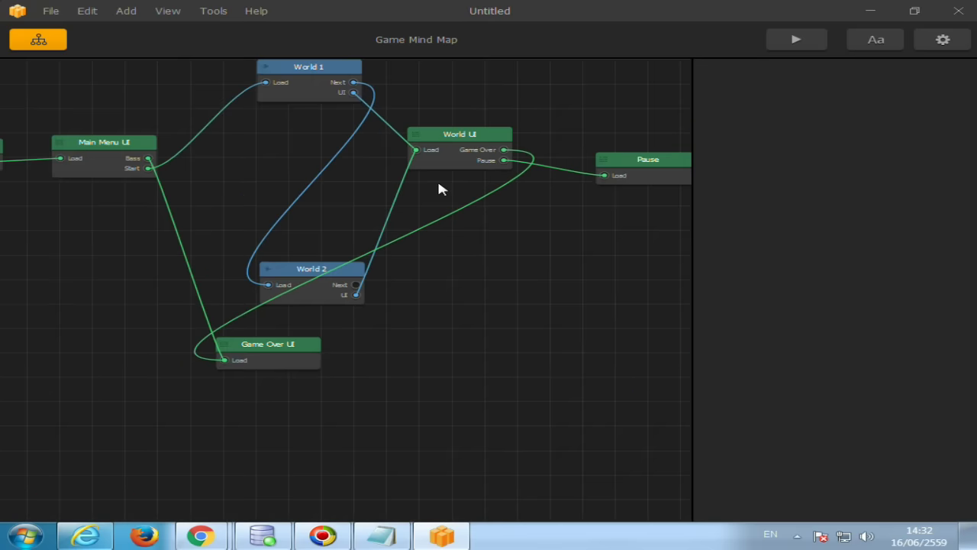
pyautogui.scroll(1, 563, 216)
pyautogui.scroll(-2, 565, 229)
pyautogui.moveTo(327, 330)
pyautogui.mouseDown()
pyautogui.moveTo(278, 250)
pyautogui.moveTo(319, 347)
pyautogui.mouseUp()
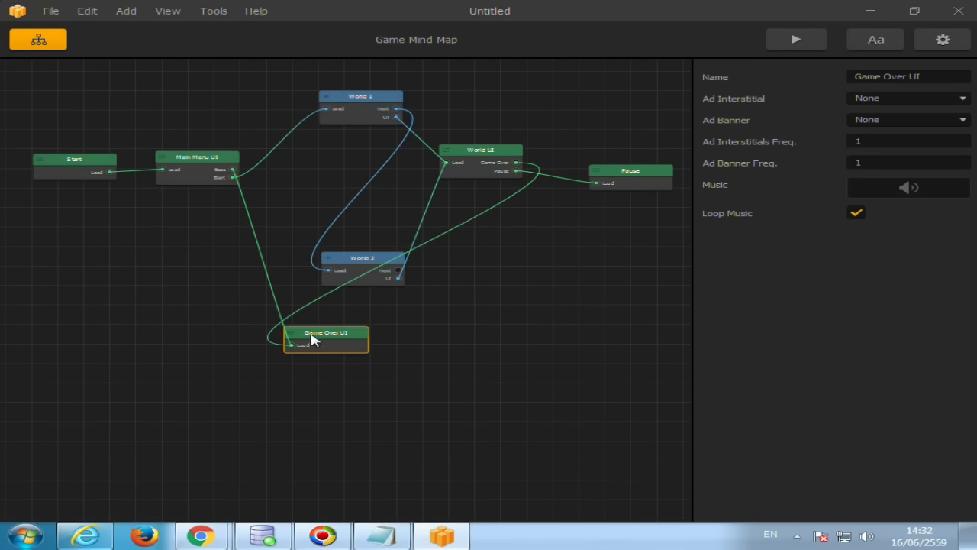
# Step: Inspect the Game Over UI screen, then return to the mind map and select World 1
pyautogui.doubleClick(310, 340)
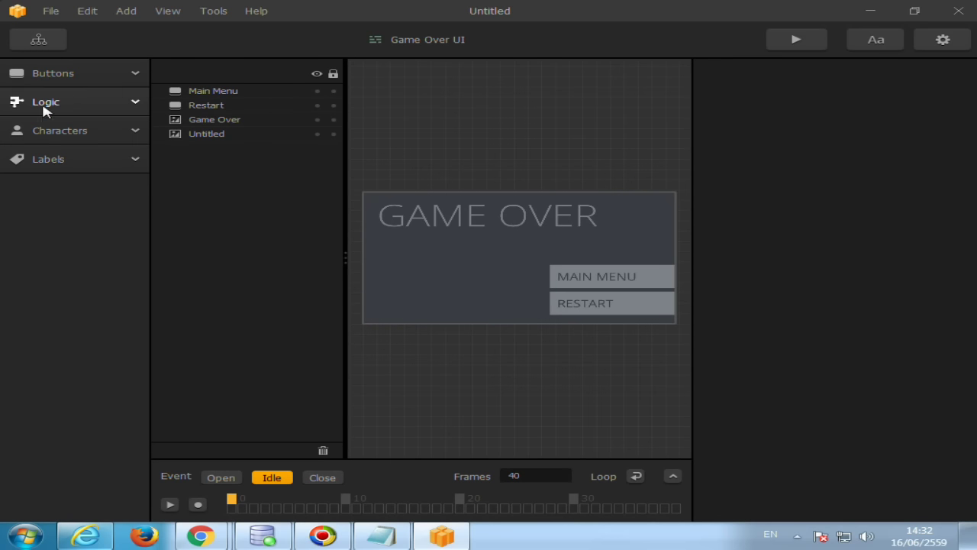
pyautogui.click(55, 130)
pyautogui.click(55, 130)
pyautogui.click(48, 44)
pyautogui.click(349, 178)
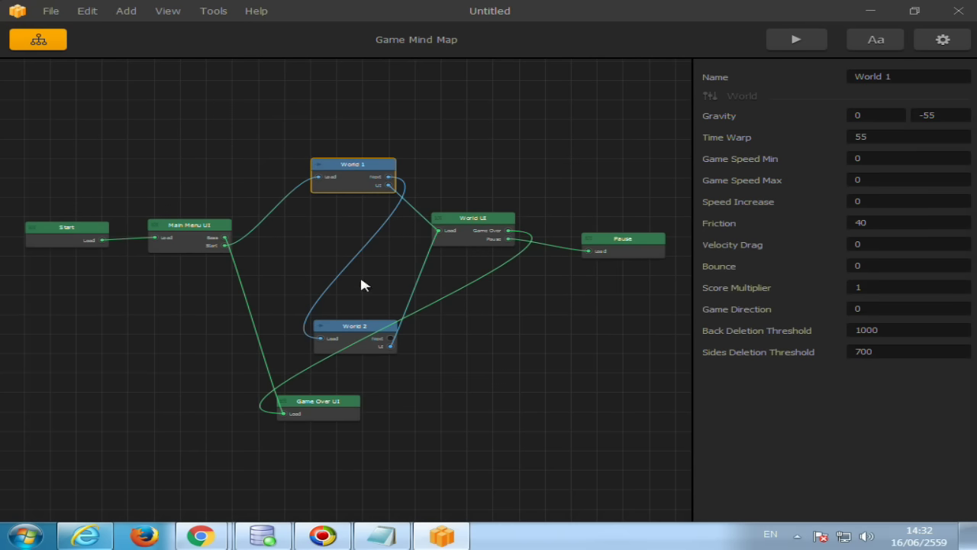
# Step: Reposition the World UI node on the mind map
pyautogui.moveTo(509, 230); pyautogui.dragTo(488, 219)
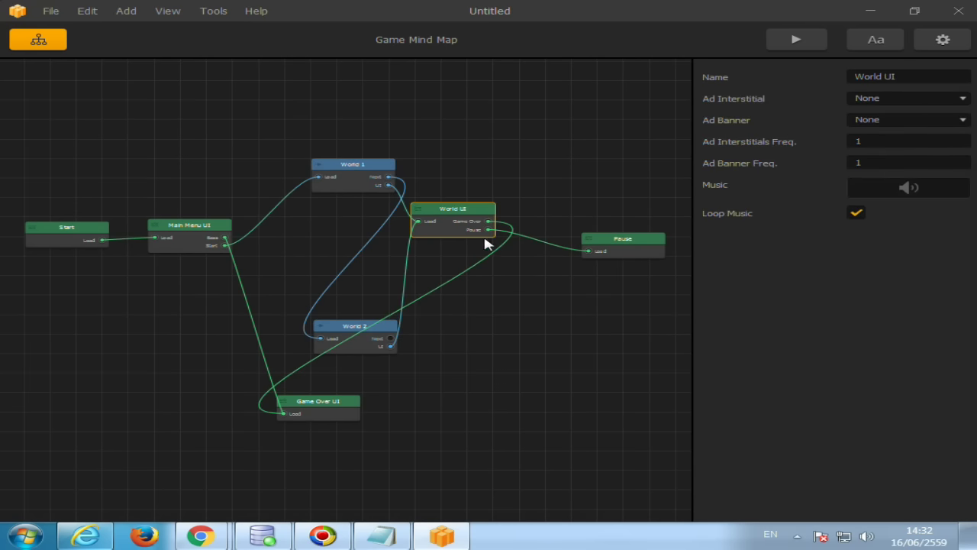
pyautogui.scroll(2, 483, 233)
pyautogui.scroll(2, 485, 231)
pyautogui.scroll(2, 484, 231)
pyautogui.moveTo(407, 171); pyautogui.dragTo(420, 260)
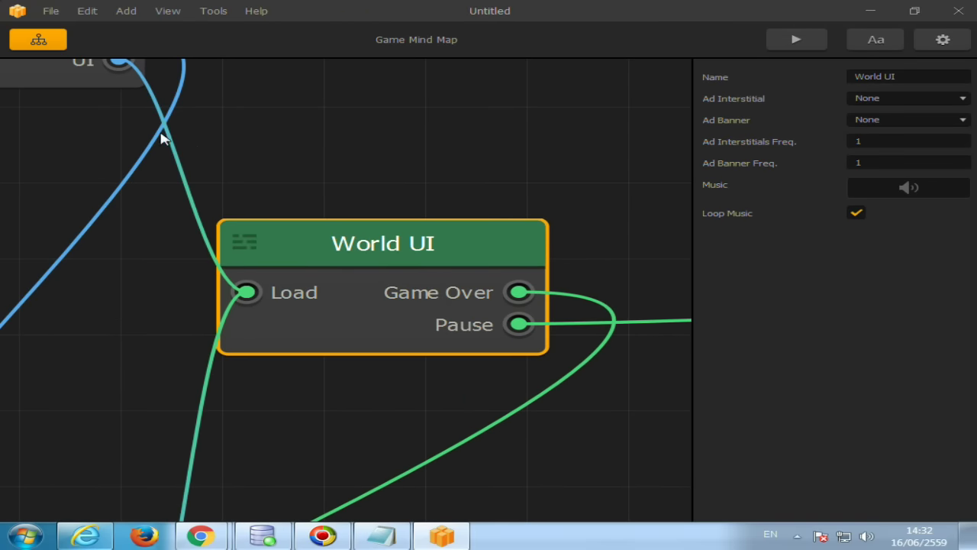
pyautogui.moveTo(436, 239); pyautogui.dragTo(443, 222)
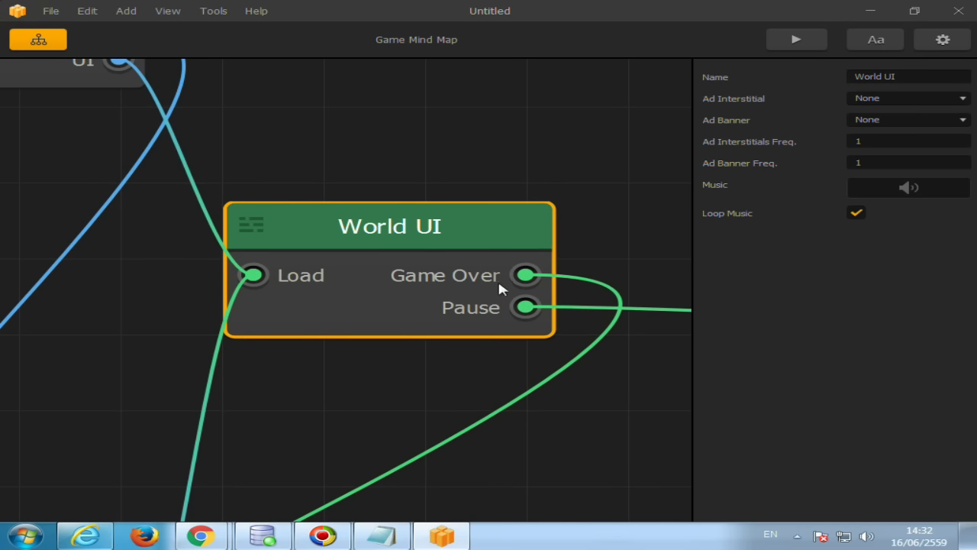
# Step: Move the Game Over UI node right beside World UI
pyautogui.scroll(-2, 496, 282)
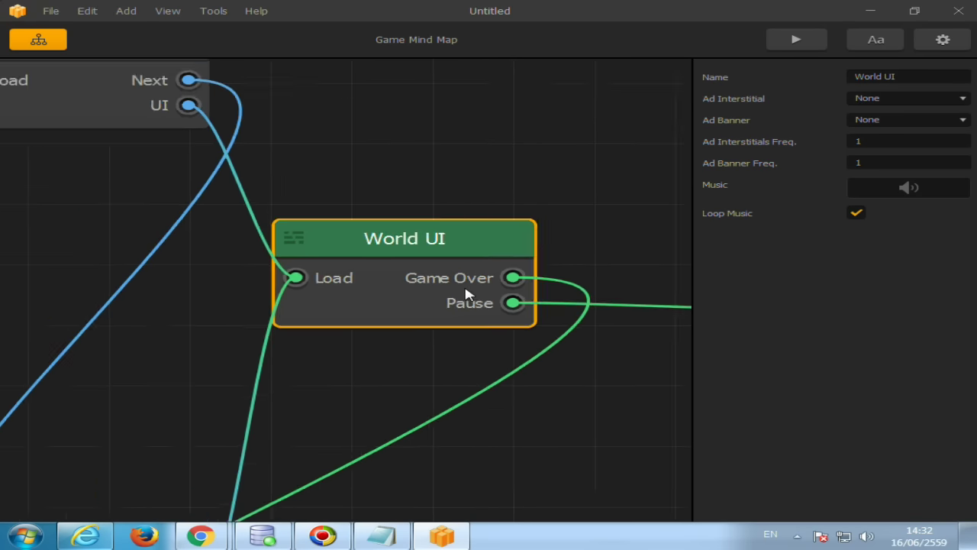
pyautogui.scroll(-3, 467, 294)
pyautogui.scroll(-1, 467, 294)
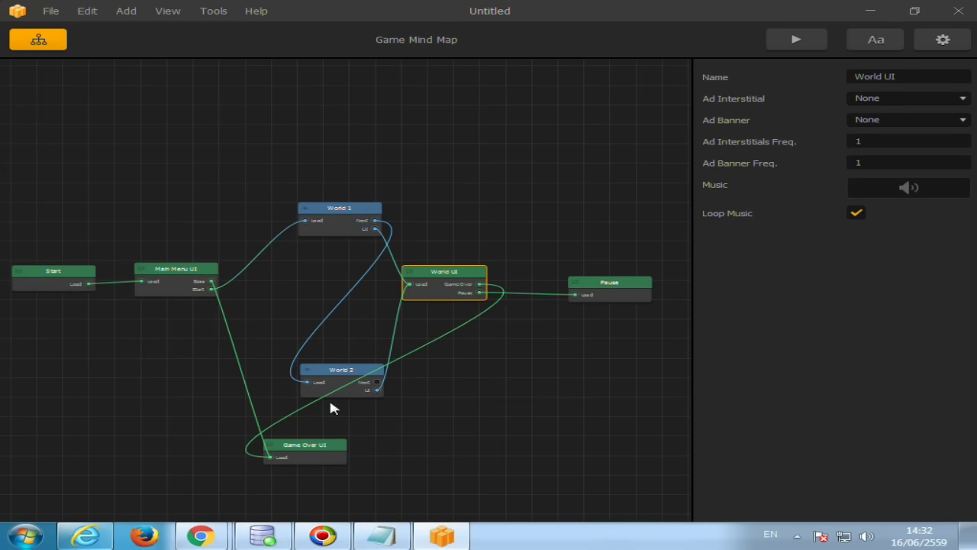
pyautogui.moveTo(305, 454); pyautogui.dragTo(527, 343)
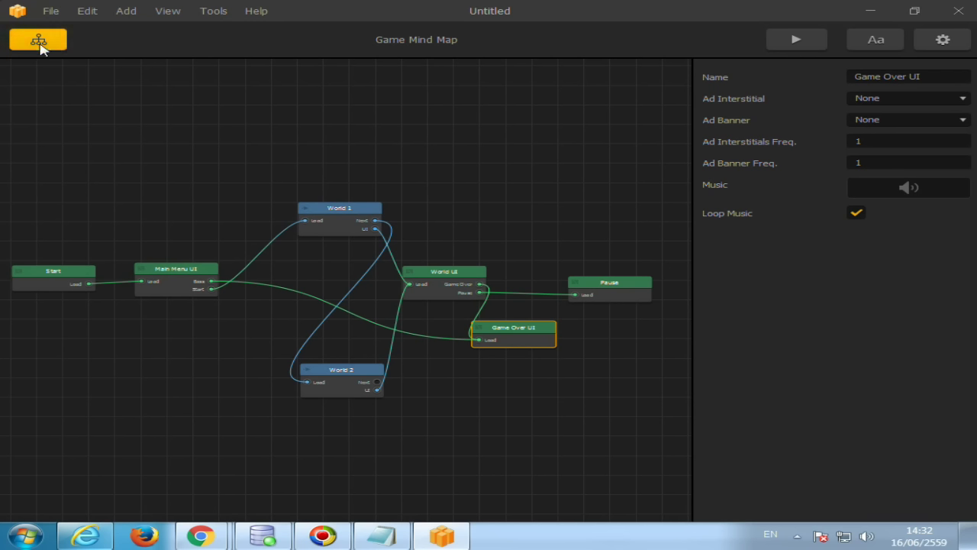
# Step: Briefly check the Game Over UI screen, then open World UI for editing
pyautogui.click(452, 291)
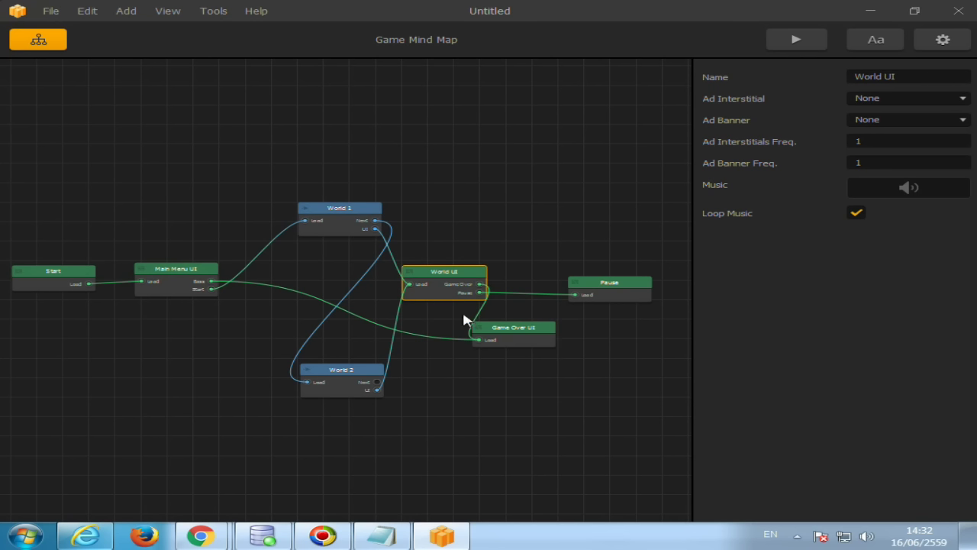
pyautogui.click(497, 336)
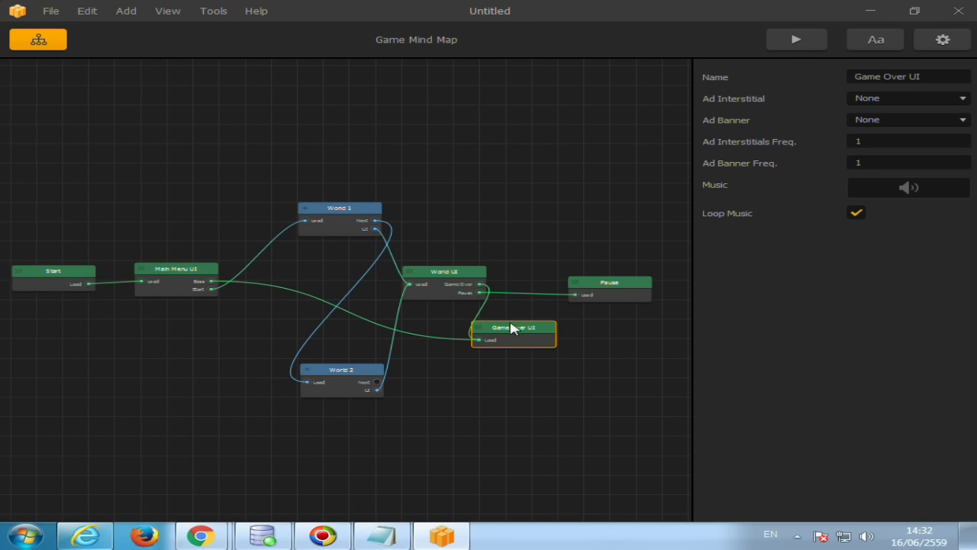
pyautogui.doubleClick(512, 328)
pyautogui.click(29, 42)
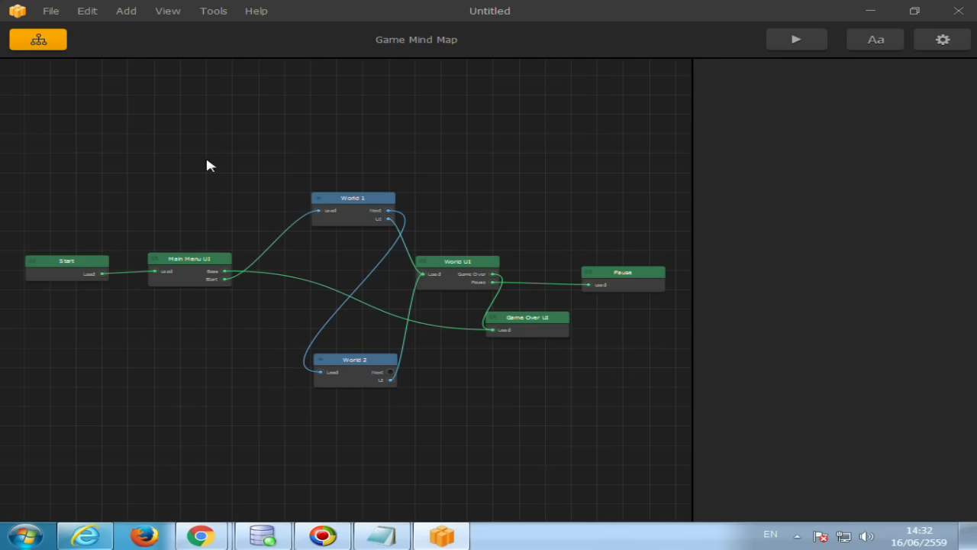
pyautogui.doubleClick(463, 269)
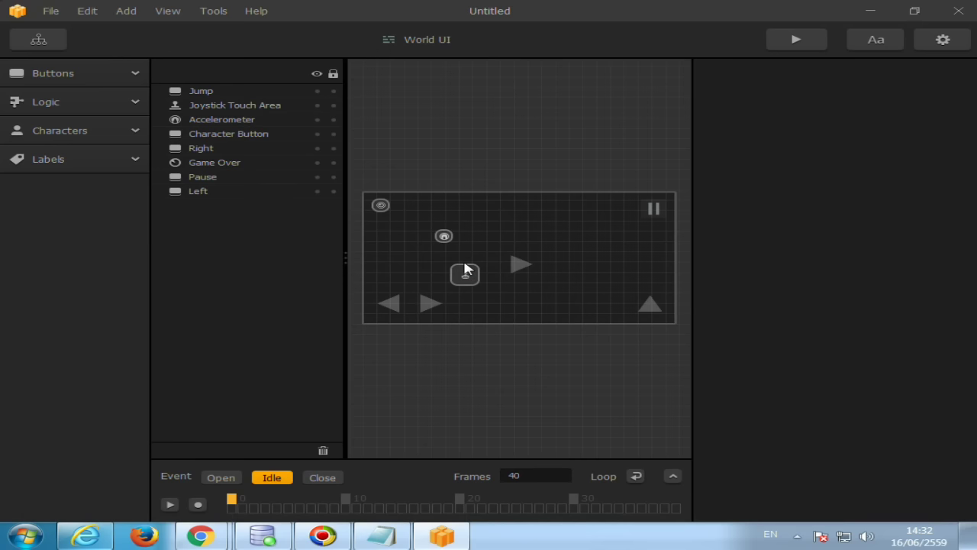
# Step: Add a new Event Observer from Logic beside the existing observer in World UI
pyautogui.click(71, 96)
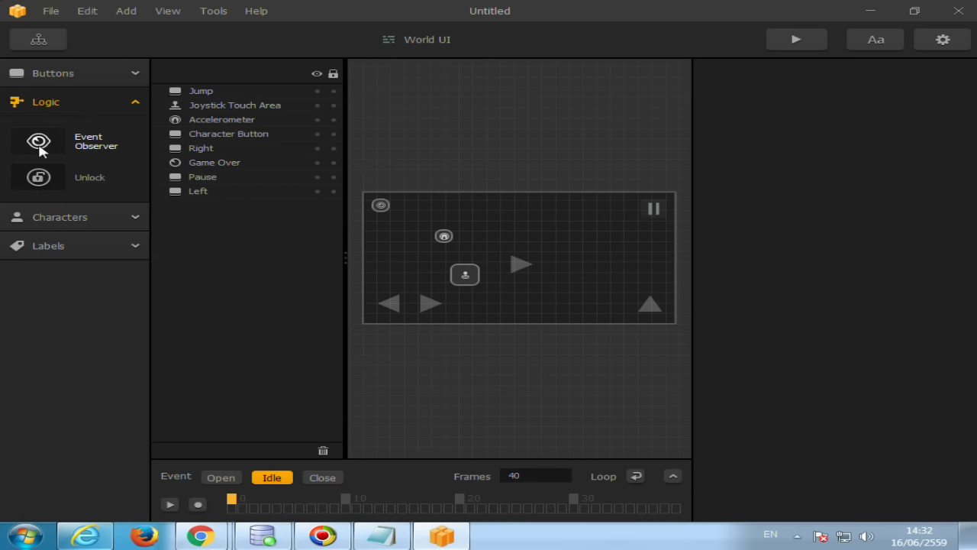
pyautogui.click(419, 214)
pyautogui.moveTo(419, 213); pyautogui.dragTo(419, 206)
# Step: Rename the new observer to the Thai name 'ลอง' and review its event types
pyautogui.click(899, 76)
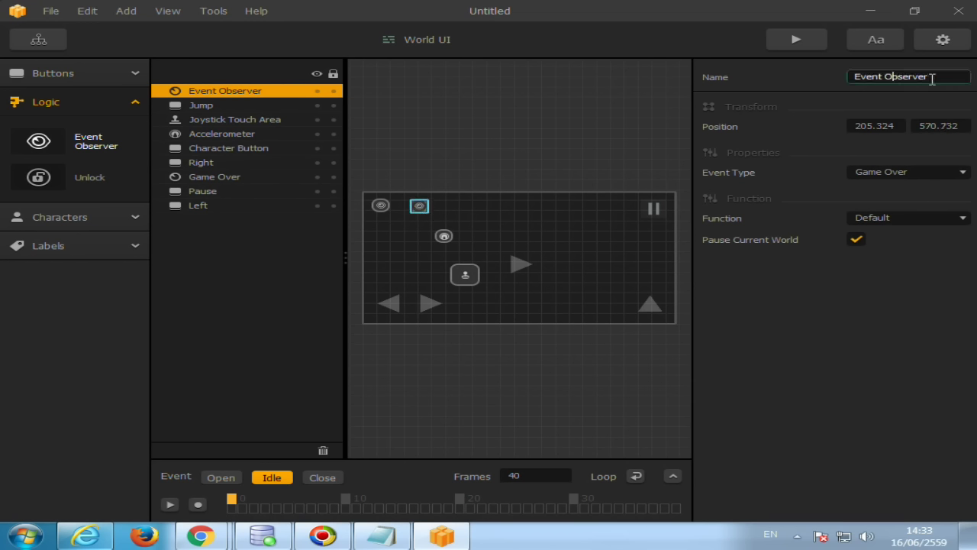
pyautogui.doubleClick(899, 76)
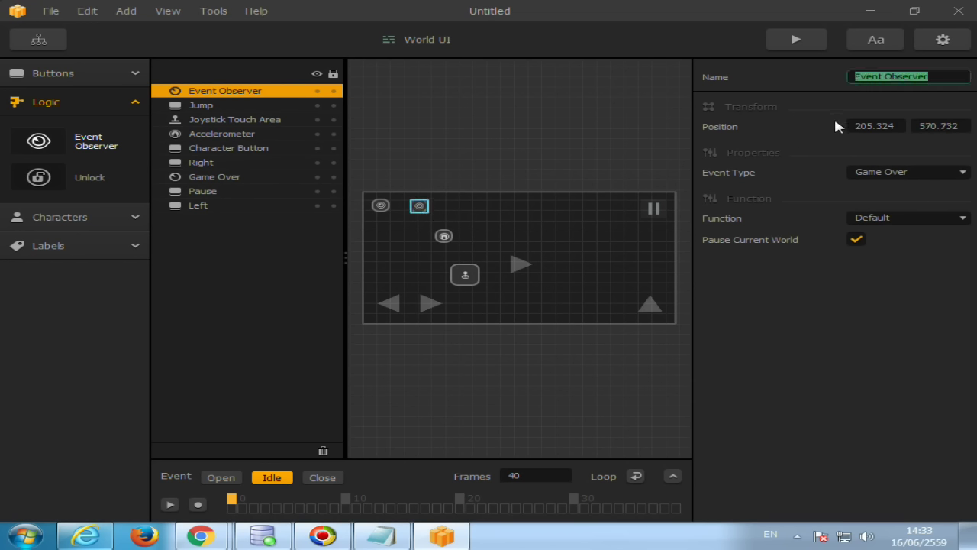
pyautogui.write(']')
pyautogui.press('BackSpace')
pyautogui.press('`')
pyautogui.write('ลงง')
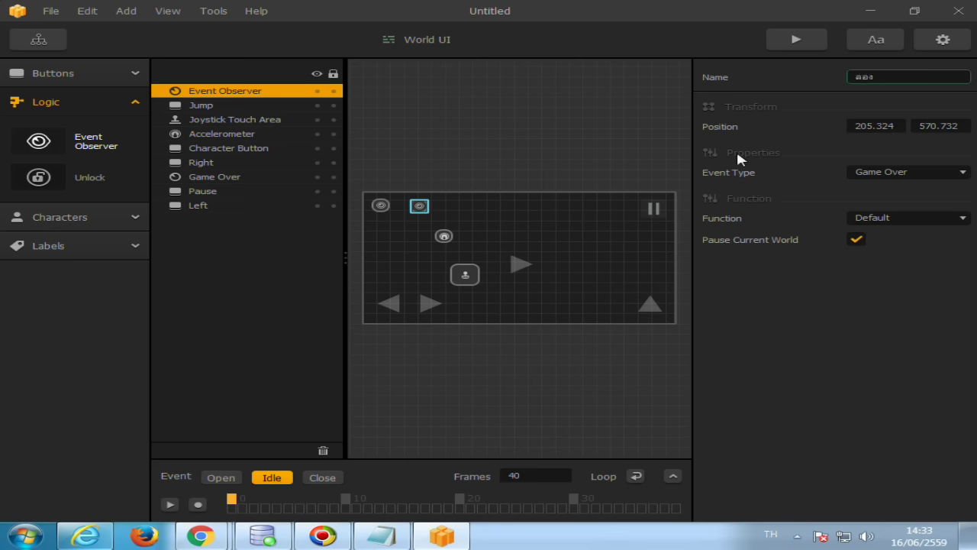
pyautogui.click(934, 175)
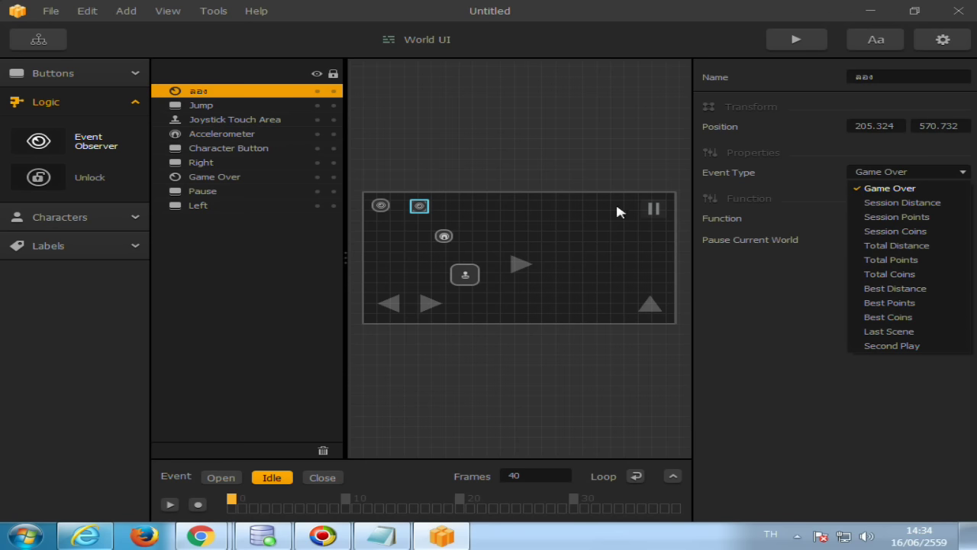
# Step: Return to the Game Mind Map, zoom in on the World UI node and back out
pyautogui.click(39, 42)
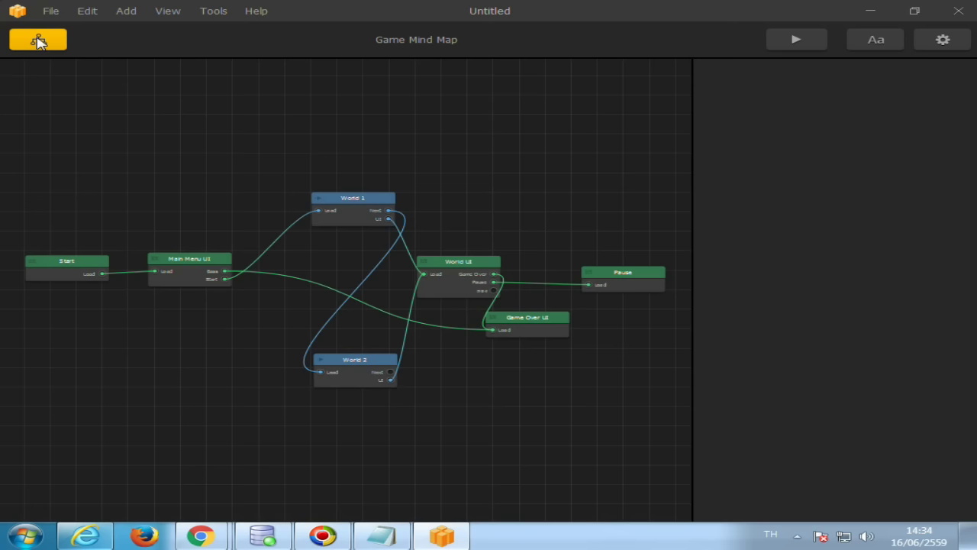
pyautogui.scroll(1, 466, 297)
pyautogui.scroll(3, 465, 298)
pyautogui.scroll(2, 467, 302)
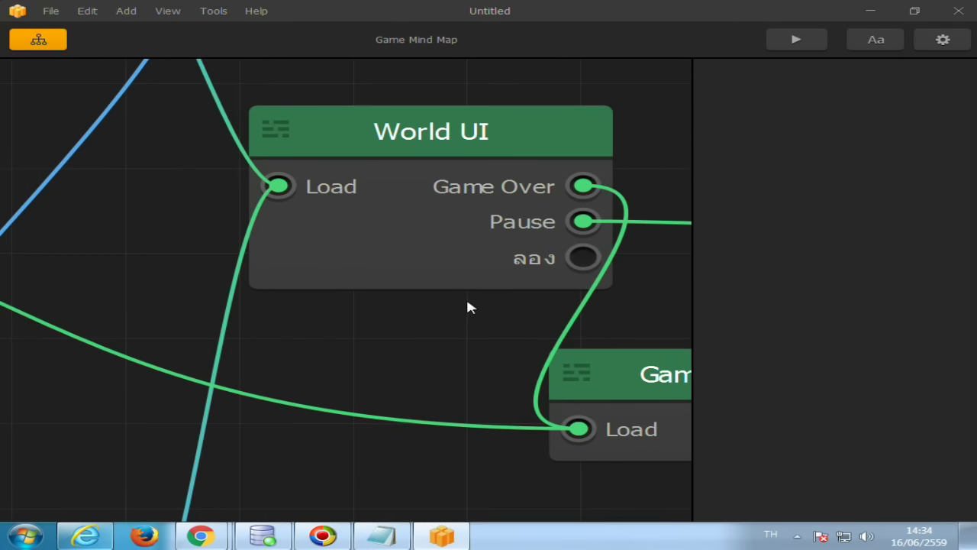
pyautogui.moveTo(530, 225)
pyautogui.mouseDown()
pyautogui.moveTo(525, 236)
pyautogui.moveTo(585, 221)
pyautogui.mouseUp()
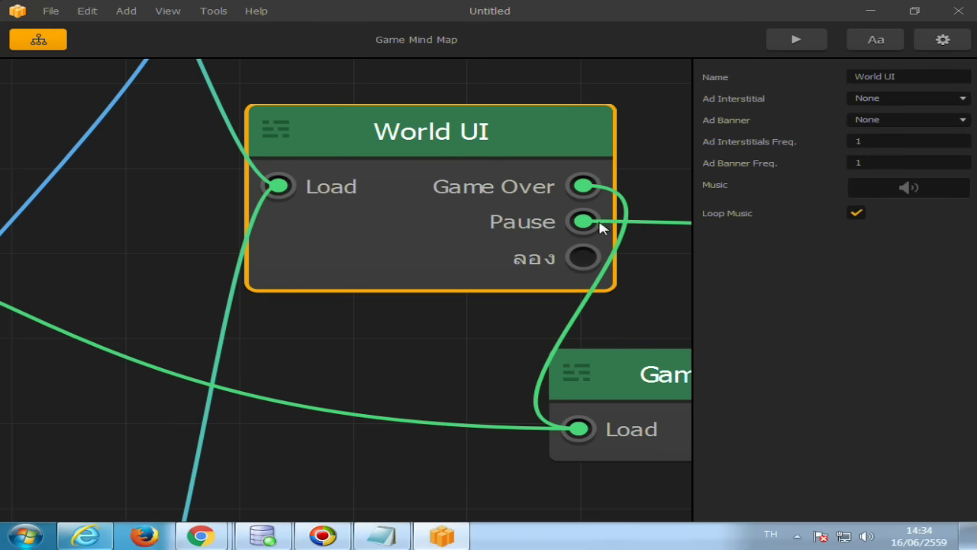
pyautogui.scroll(-2, 539, 231)
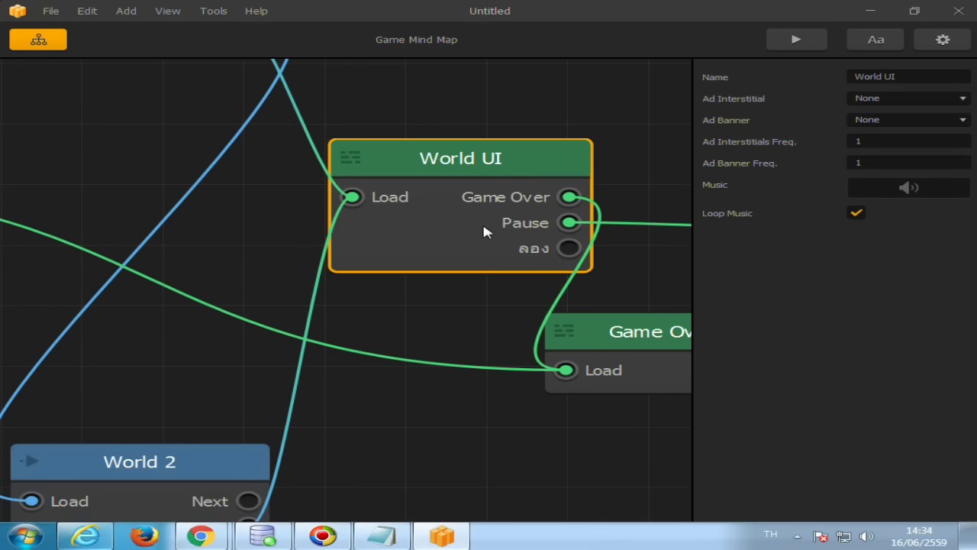
pyautogui.scroll(-1, 484, 230)
pyautogui.scroll(-3, 484, 236)
pyautogui.scroll(1, 483, 240)
pyautogui.scroll(-2, 483, 221)
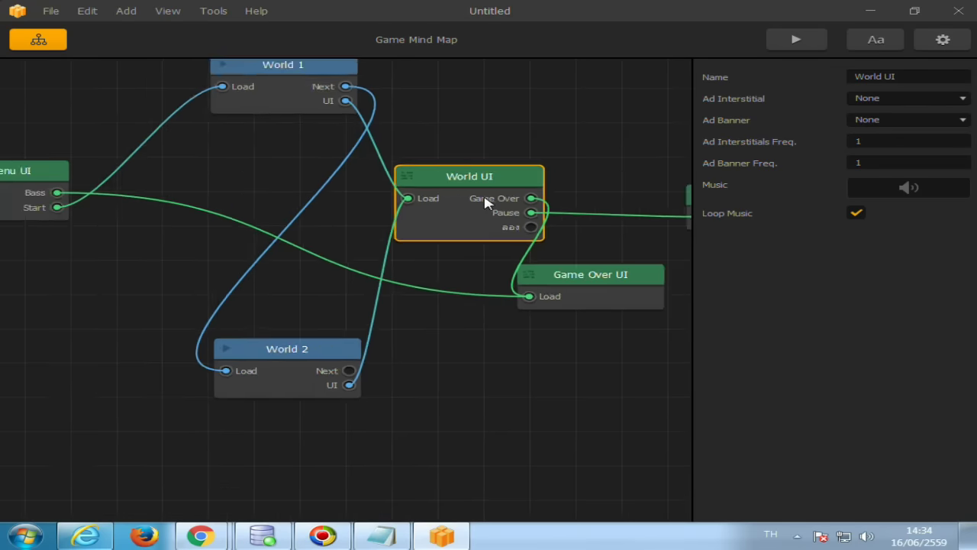
pyautogui.scroll(-2, 484, 203)
pyautogui.scroll(1, 486, 203)
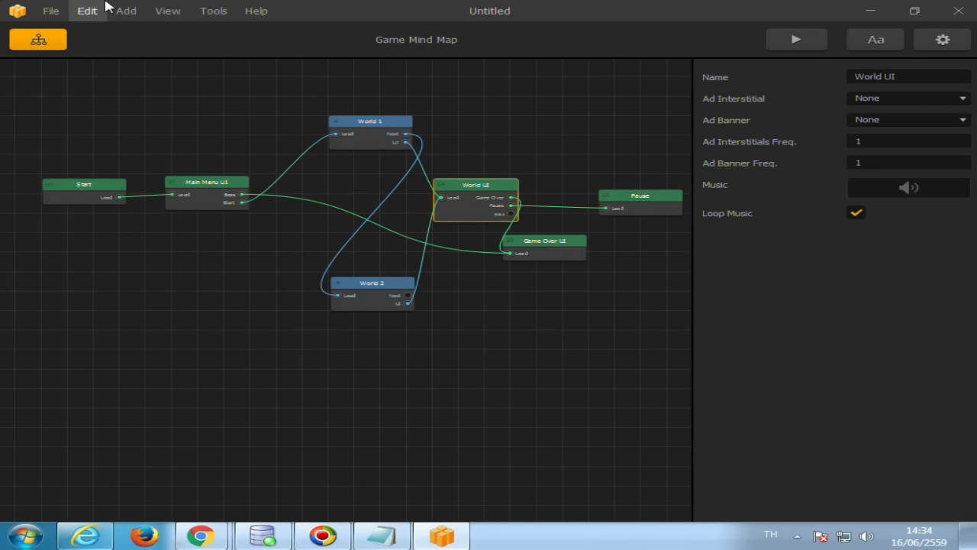
# Step: Save the project with the file name 'test' via File > Save
pyautogui.click(49, 12)
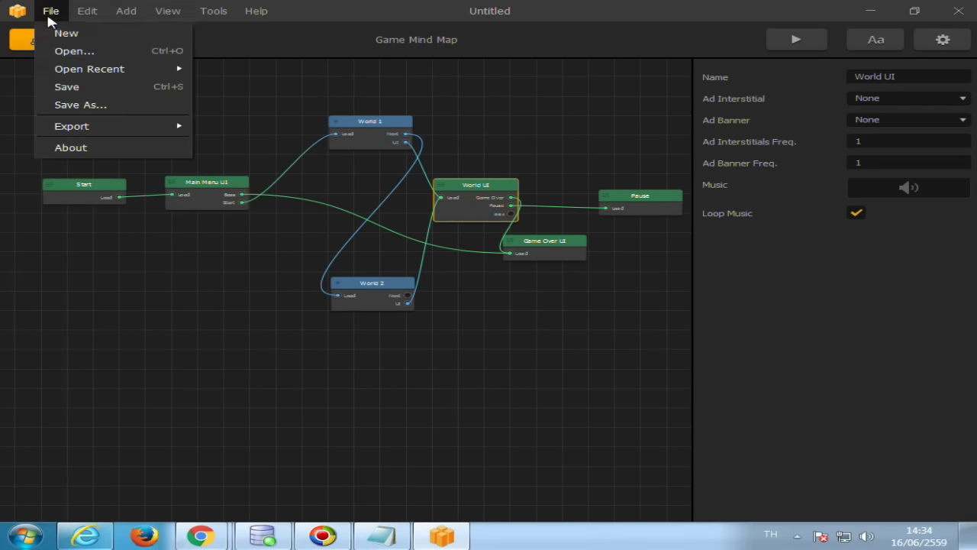
pyautogui.click(103, 90)
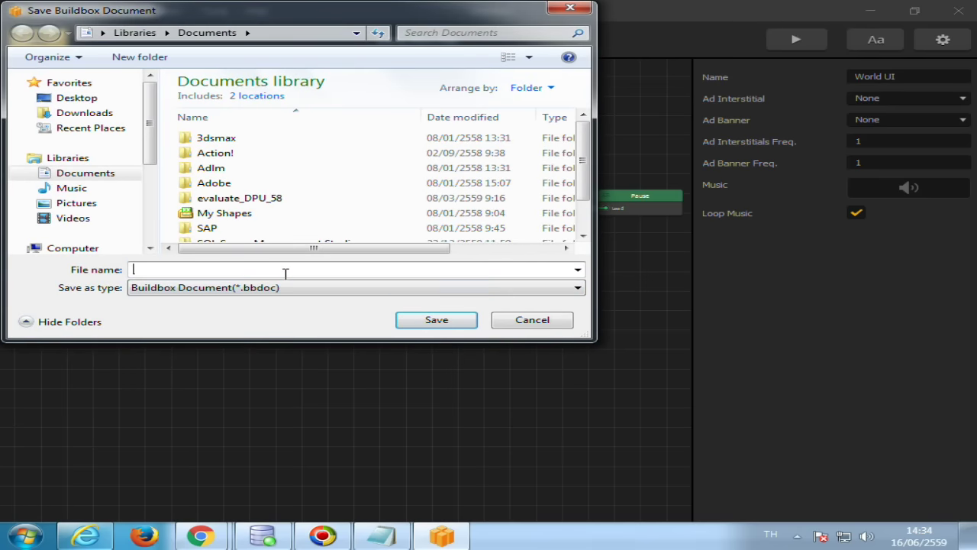
pyautogui.write('demo')
pyautogui.press('BackSpace')
pyautogui.press('BackSpace')
pyautogui.press('BackSpace')
pyautogui.press('`')
pyautogui.write('test')
pyautogui.click(434, 322)
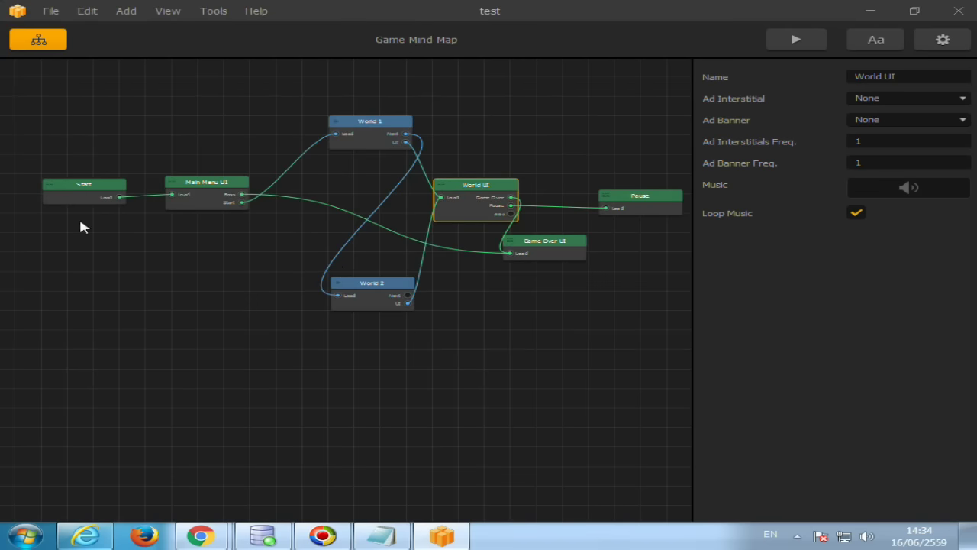
# Step: Open File > Save As, select the existing test file, then cancel without saving
pyautogui.click(50, 11)
pyautogui.click(79, 112)
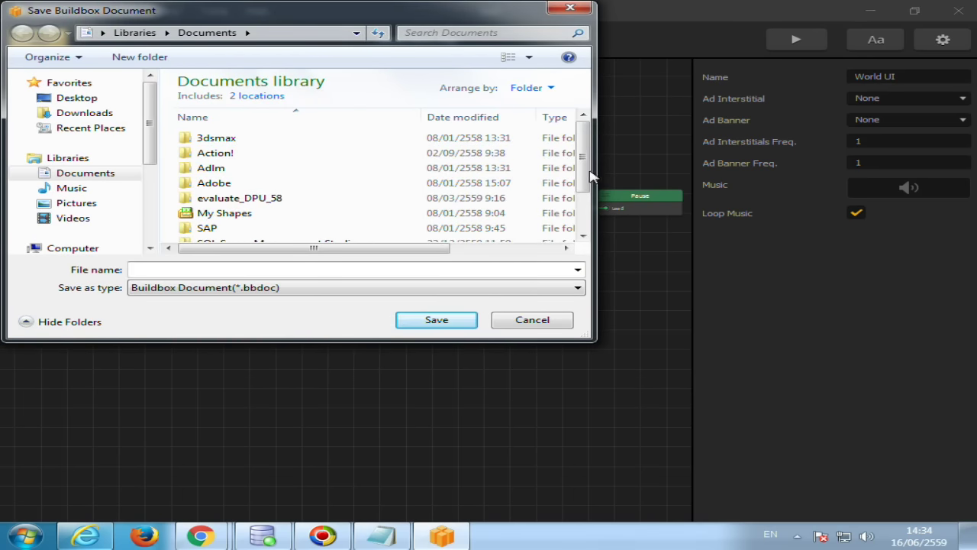
pyautogui.scroll(-2, 581, 199)
pyautogui.click(260, 233)
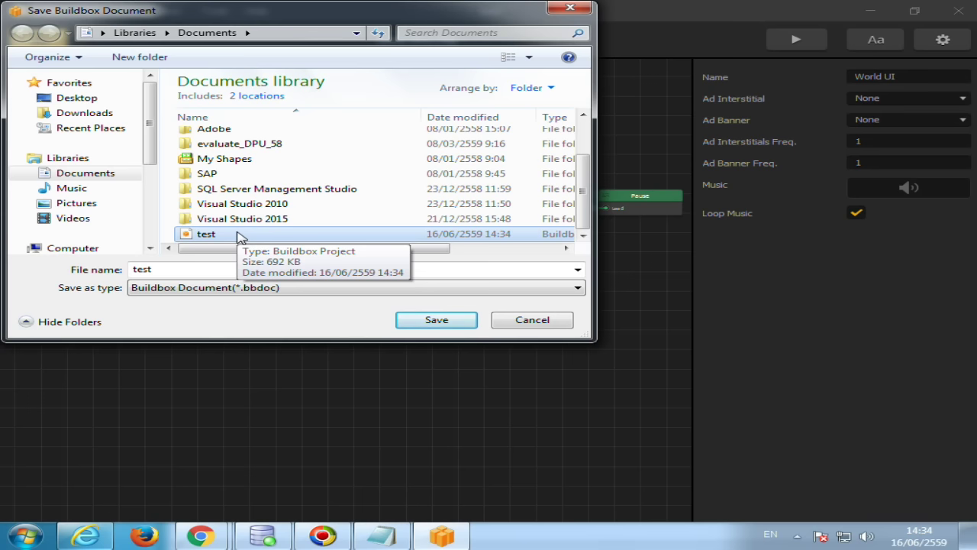
pyautogui.moveTo(394, 20); pyautogui.dragTo(393, 61)
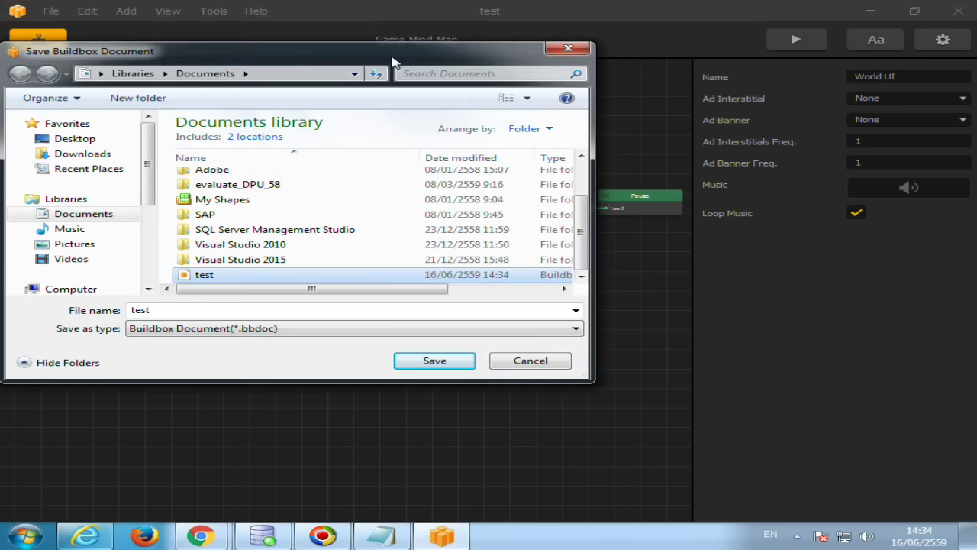
pyautogui.click(539, 365)
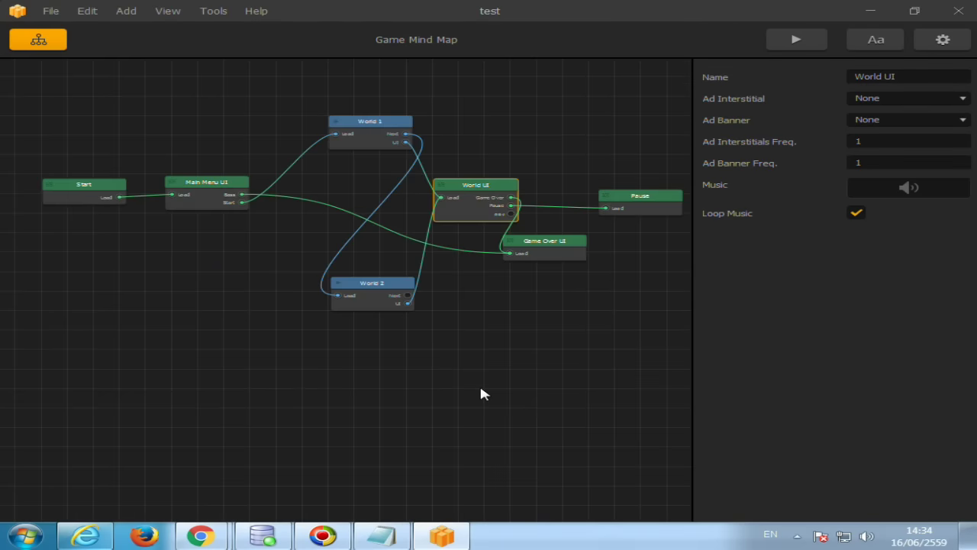
# Step: Open the World UI scene and inspect the Left button's Function types and action list
pyautogui.scroll(2, 481, 388)
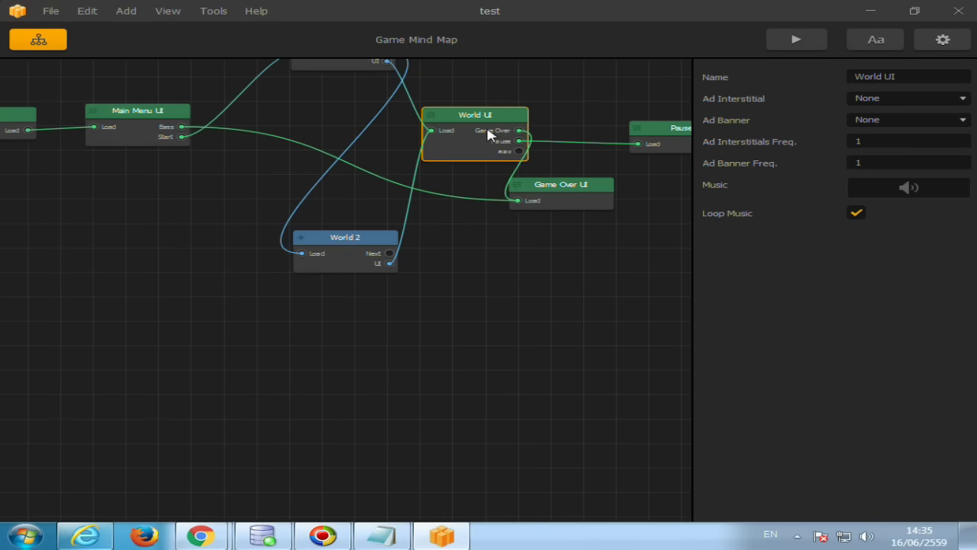
pyautogui.doubleClick(486, 126)
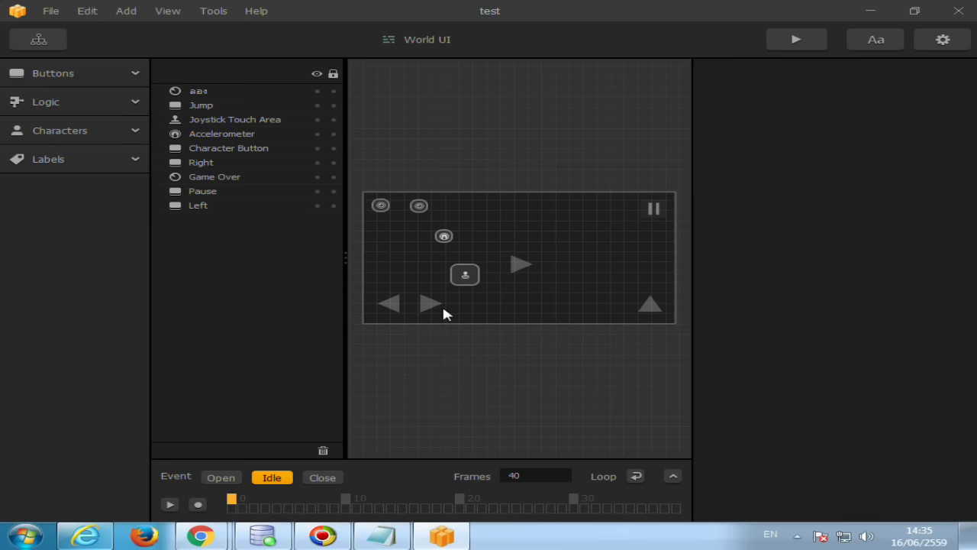
pyautogui.click(397, 301)
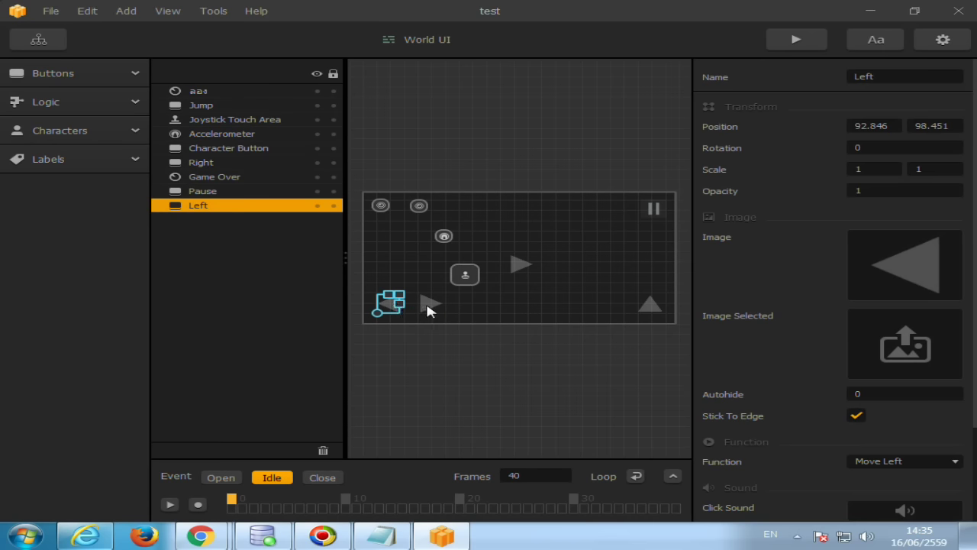
pyautogui.scroll(-3, 756, 338)
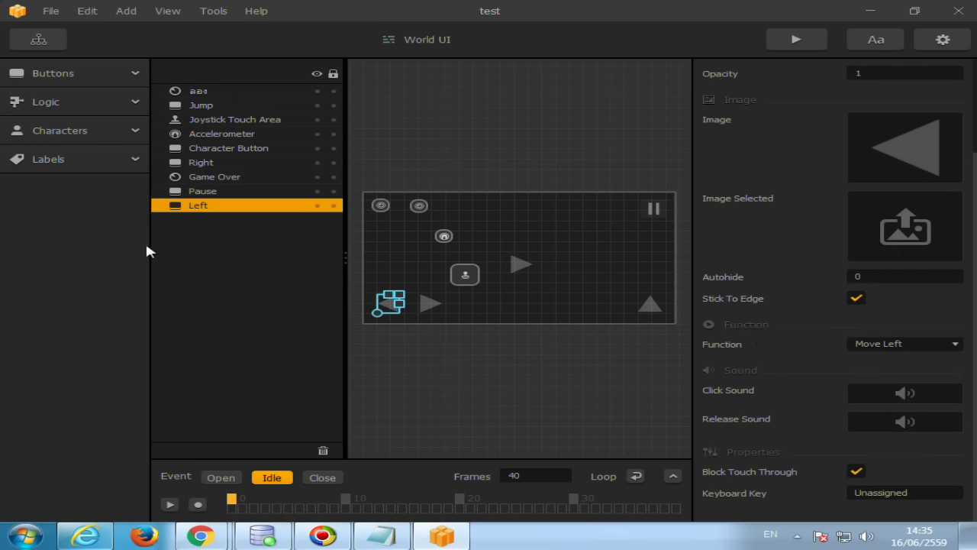
pyautogui.click(62, 77)
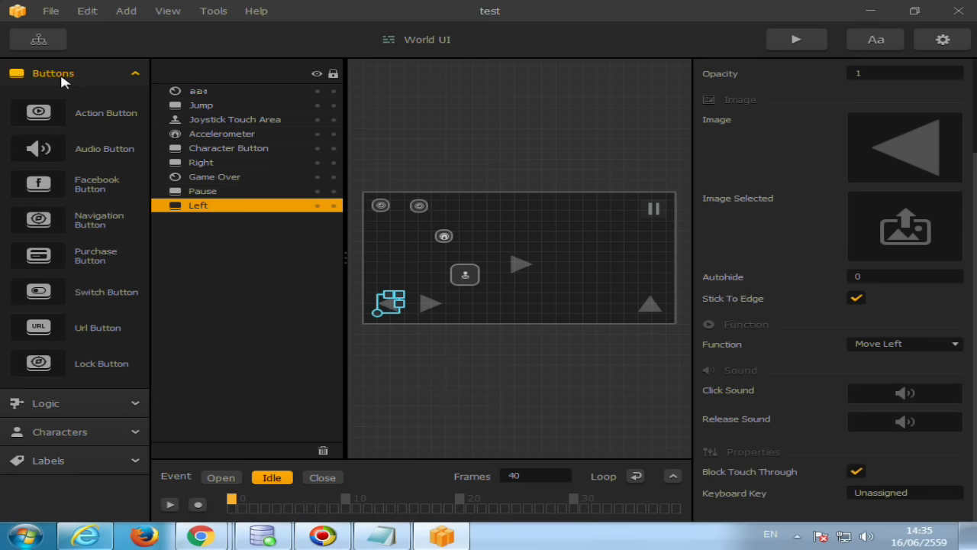
pyautogui.click(64, 76)
pyautogui.click(70, 130)
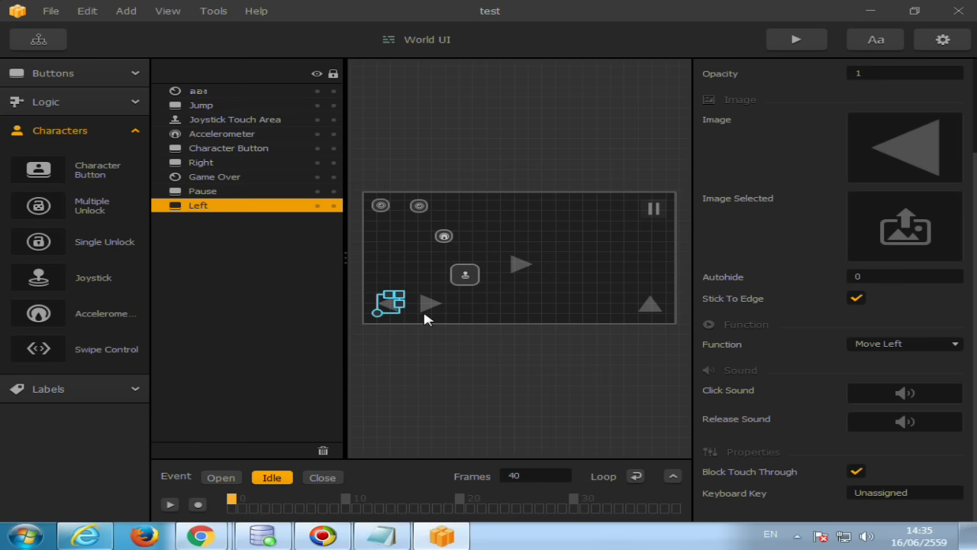
pyautogui.click(877, 343)
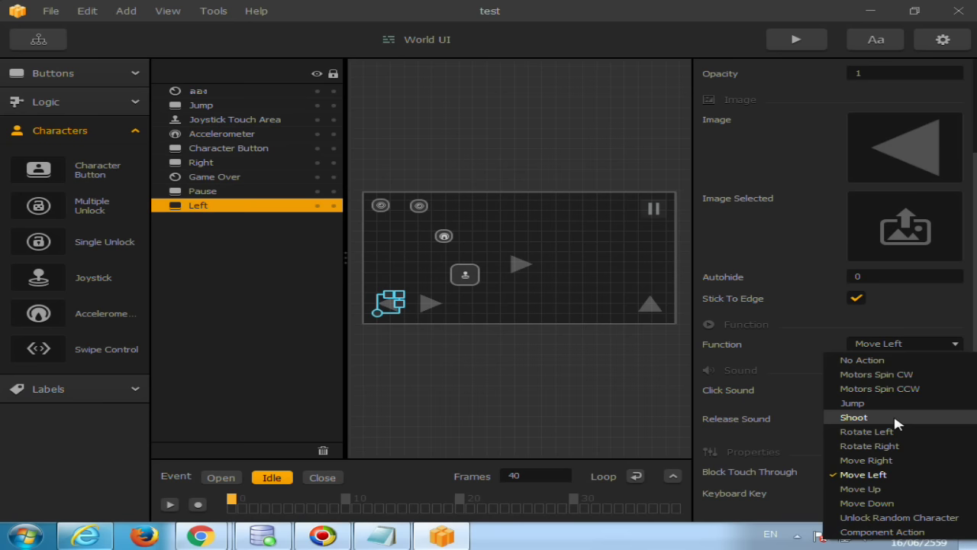
pyautogui.click(468, 350)
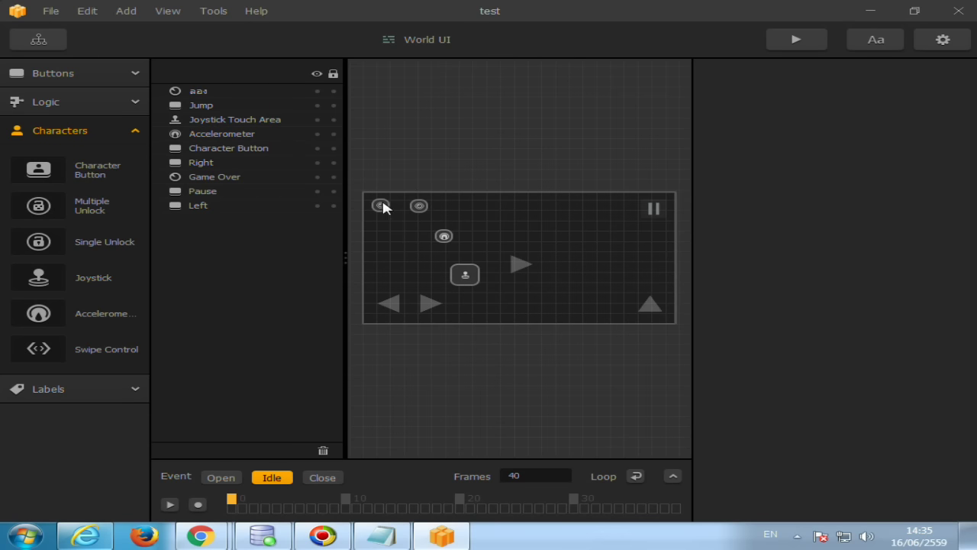
# Step: Delete the ลอง and Accelerometer objects from World UI
pyautogui.click(420, 208)
pyautogui.press('Delete')
pyautogui.click(444, 236)
pyautogui.press('Delete')
# Step: Move the Joystick Touch Area left, keep Absolute style, and stretch it to about 4.062 × 8.239
pyautogui.moveTo(469, 282); pyautogui.dragTo(417, 261)
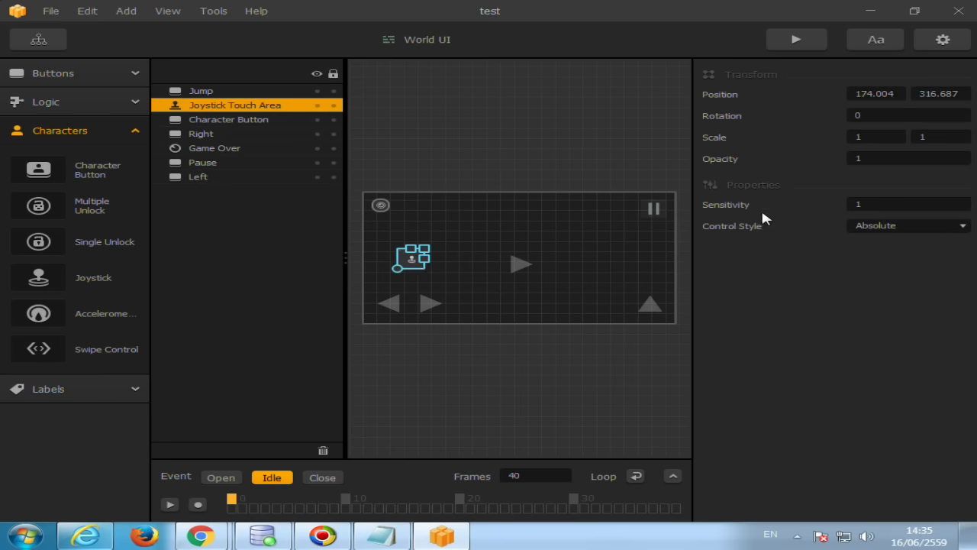
pyautogui.click(960, 228)
pyautogui.click(952, 229)
pyautogui.moveTo(424, 258)
pyautogui.mouseDown()
pyautogui.moveTo(465, 259)
pyautogui.moveTo(422, 171)
pyautogui.mouseUp()
pyautogui.moveTo(412, 240); pyautogui.dragTo(425, 254)
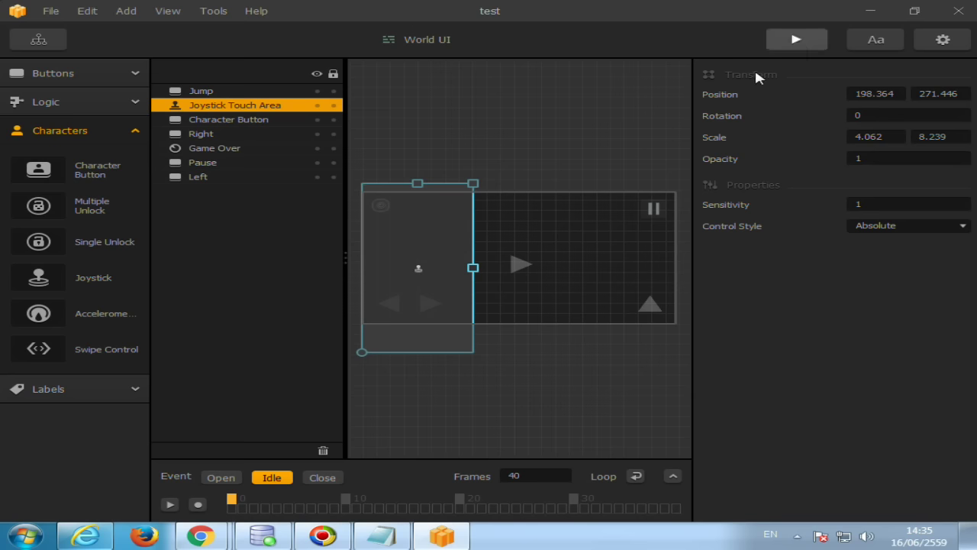
# Step: Start the game from START and steer the white ball right and left via the joystick area
pyautogui.click(338, 342)
pyautogui.moveTo(325, 313)
pyautogui.mouseDown()
pyautogui.moveTo(132, 243)
pyautogui.moveTo(147, 253)
pyautogui.moveTo(255, 246)
pyautogui.mouseUp()
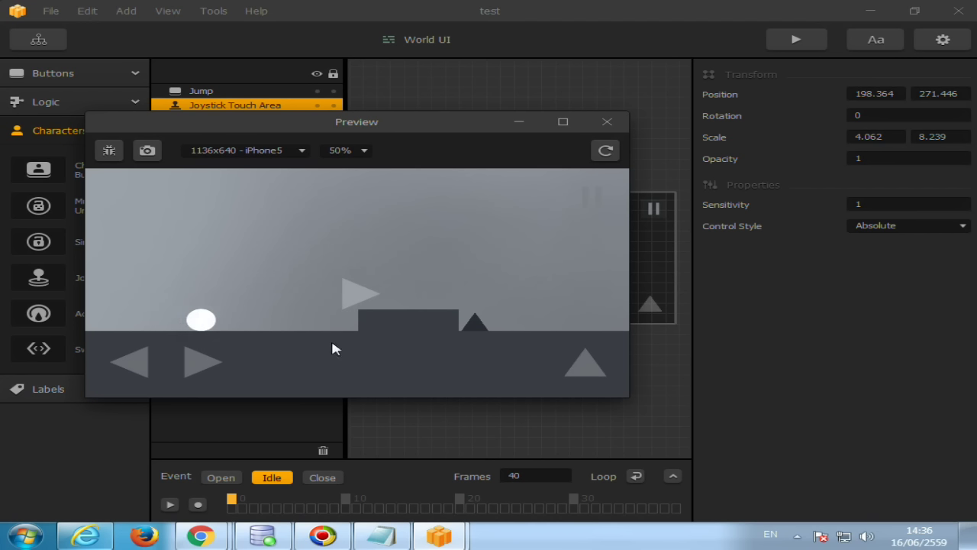
pyautogui.moveTo(173, 277)
pyautogui.mouseDown()
pyautogui.moveTo(156, 194)
pyautogui.moveTo(191, 312)
pyautogui.moveTo(196, 284)
pyautogui.mouseUp()
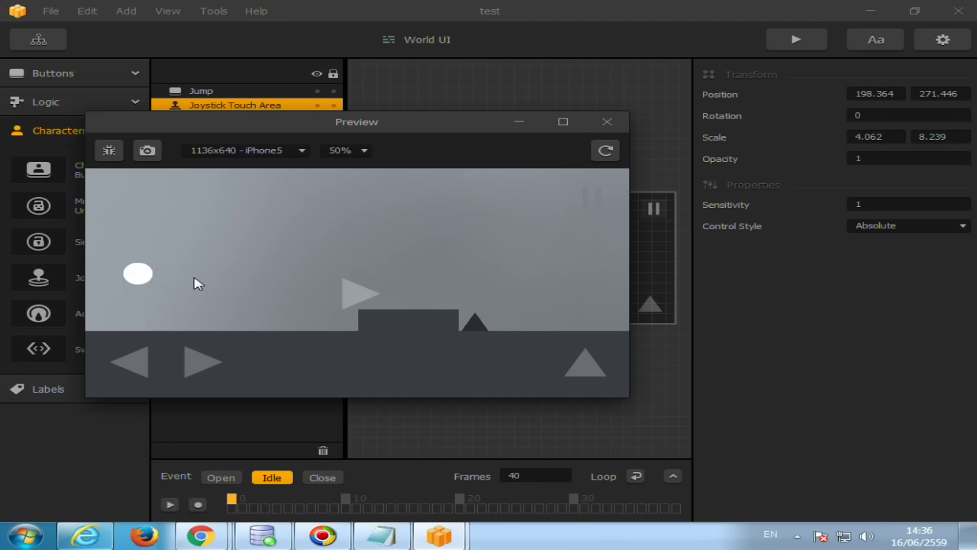
# Step: Close the preview and nudge the Joystick Touch Area to position 170.524, 309.726
pyautogui.click(616, 122)
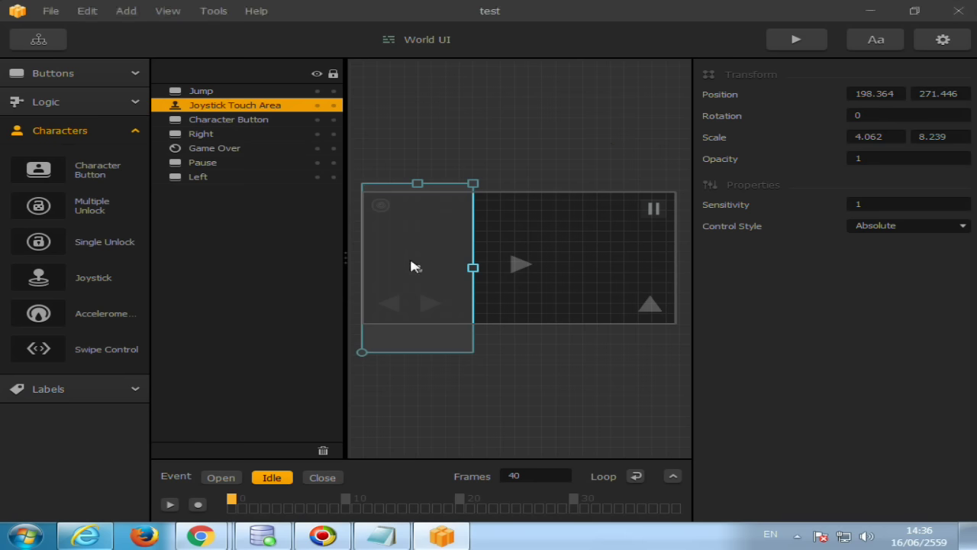
pyautogui.moveTo(431, 229)
pyautogui.mouseDown()
pyautogui.moveTo(432, 214)
pyautogui.moveTo(467, 352)
pyautogui.mouseUp()
pyautogui.moveTo(454, 299); pyautogui.dragTo(443, 307)
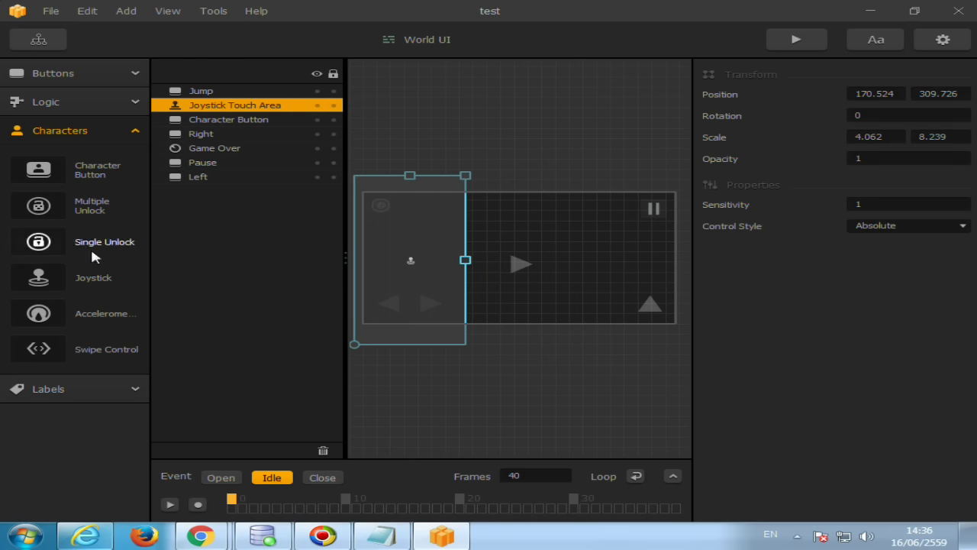
# Step: Go back through the Game Mind Map and open the World 1 level for editing
pyautogui.click(36, 42)
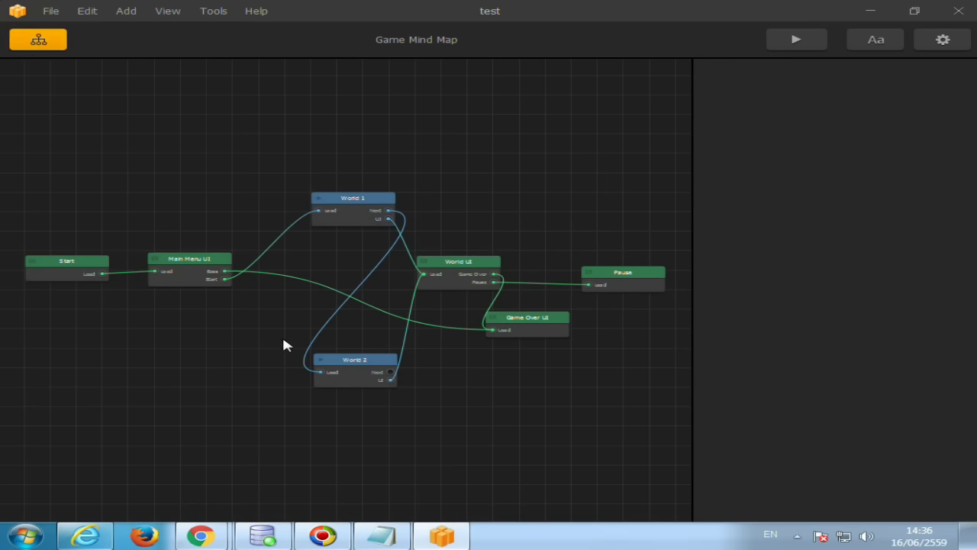
pyautogui.doubleClick(447, 284)
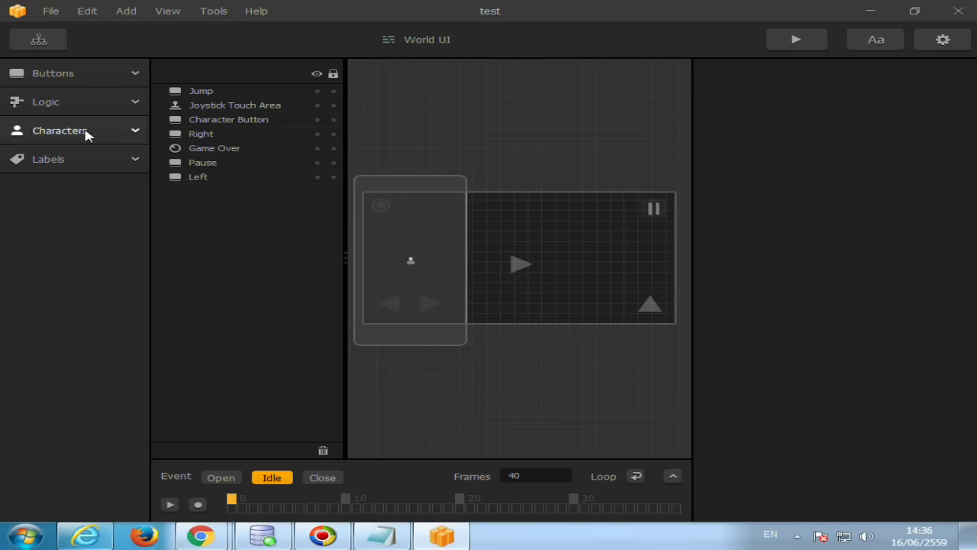
pyautogui.click(40, 41)
pyautogui.click(356, 223)
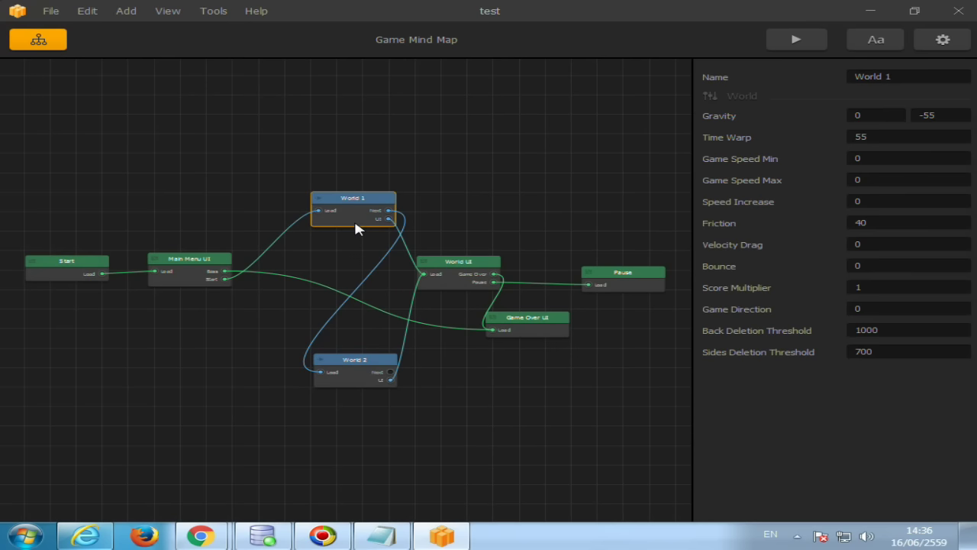
pyautogui.doubleClick(351, 220)
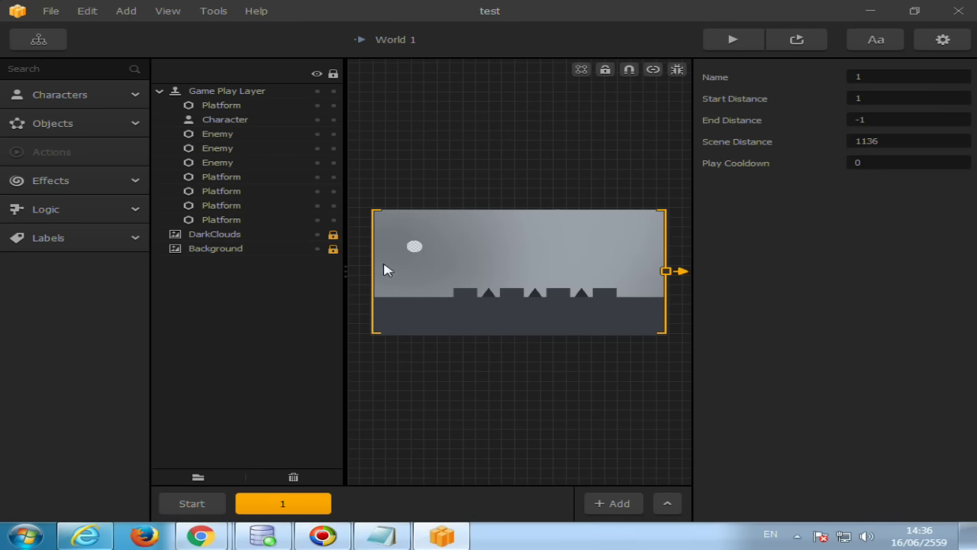
# Step: Switch to the Start scene, select the character, and open the Character asset under Characters
pyautogui.click(197, 503)
pyautogui.click(284, 504)
pyautogui.click(207, 504)
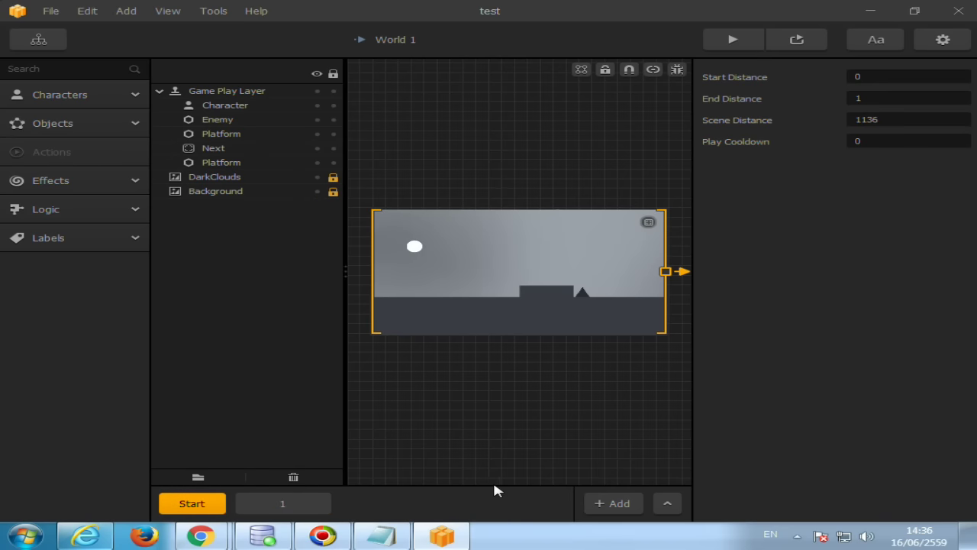
pyautogui.click(416, 255)
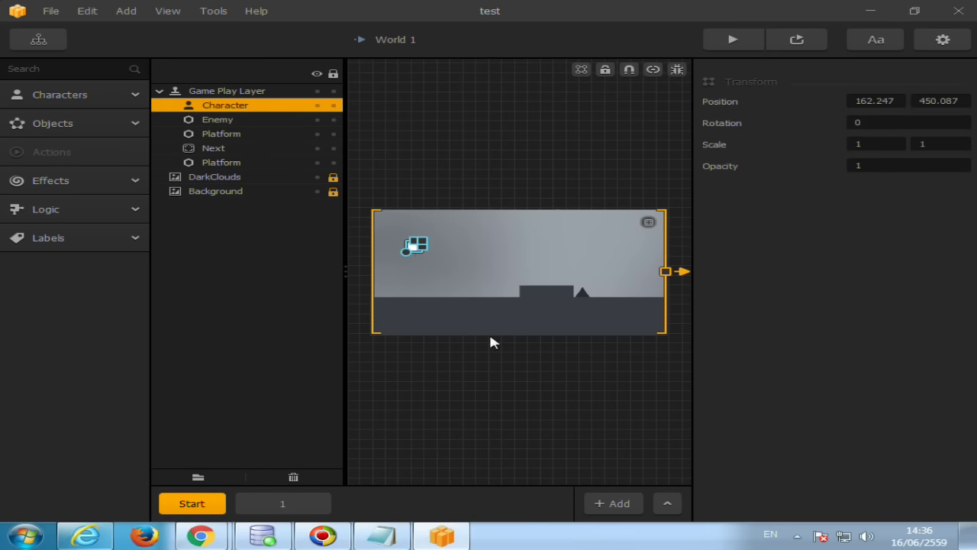
pyautogui.click(60, 96)
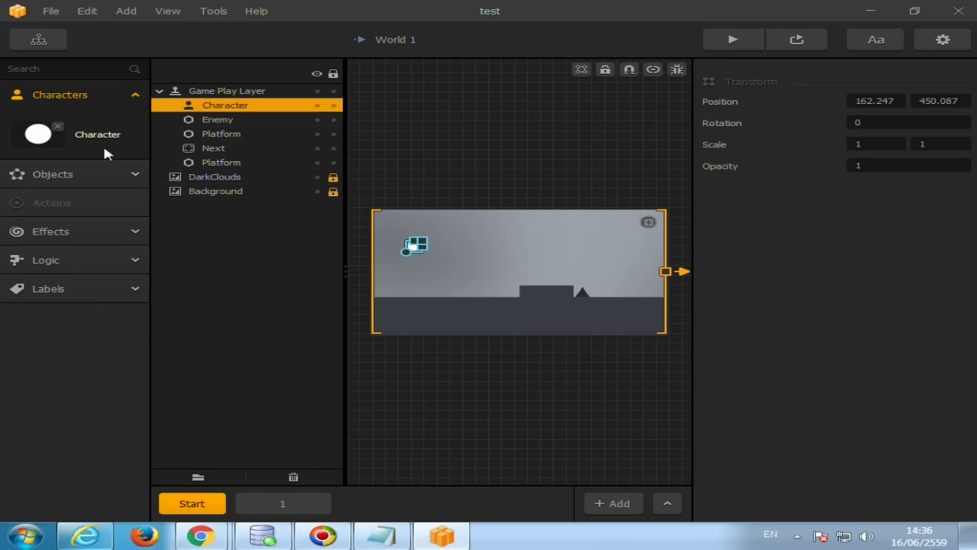
pyautogui.click(99, 145)
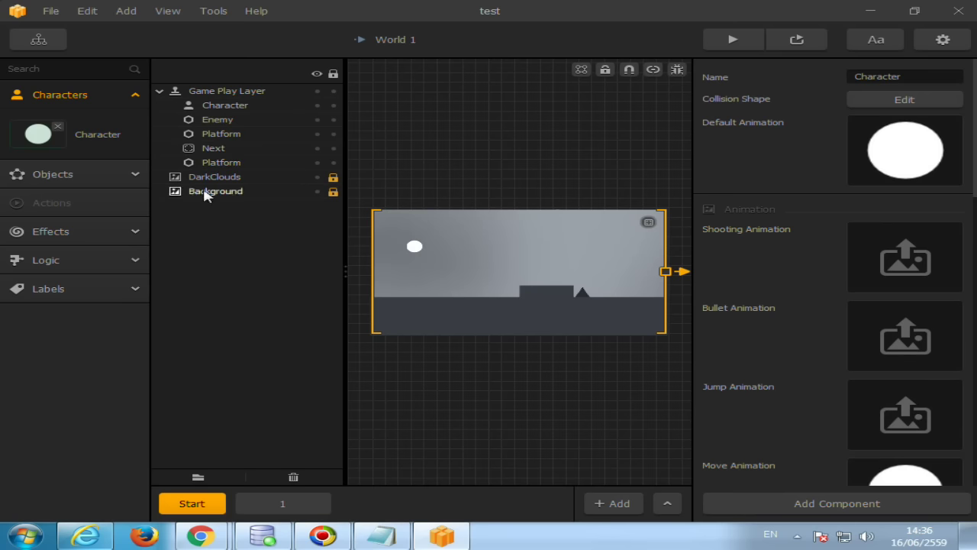
# Step: Inspect the Enemy and Character objects, then open the Character asset's settings
pyautogui.click(221, 109)
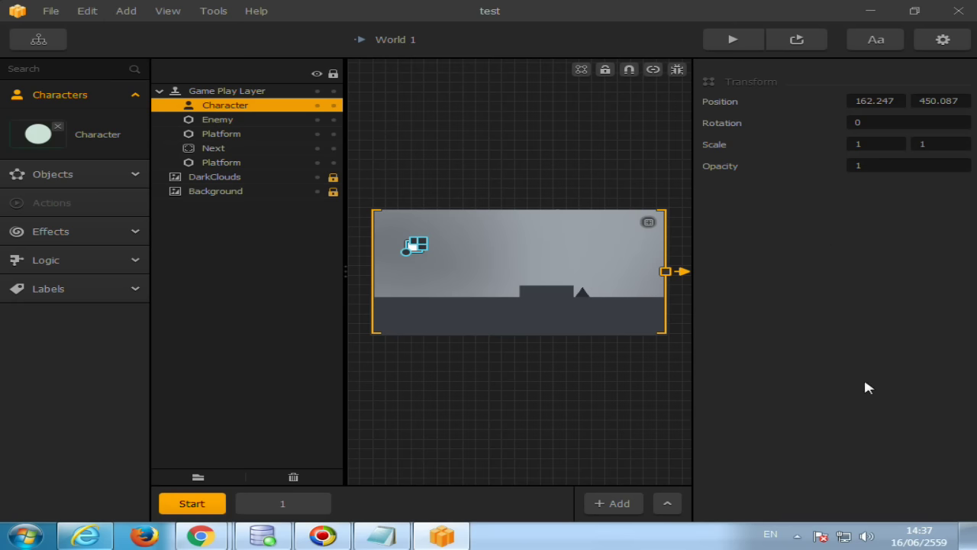
pyautogui.click(230, 121)
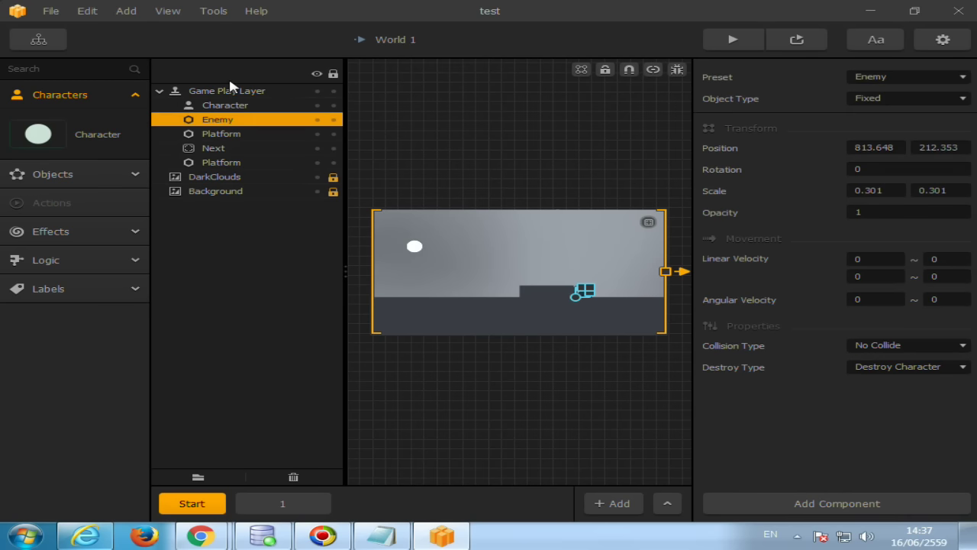
pyautogui.click(231, 104)
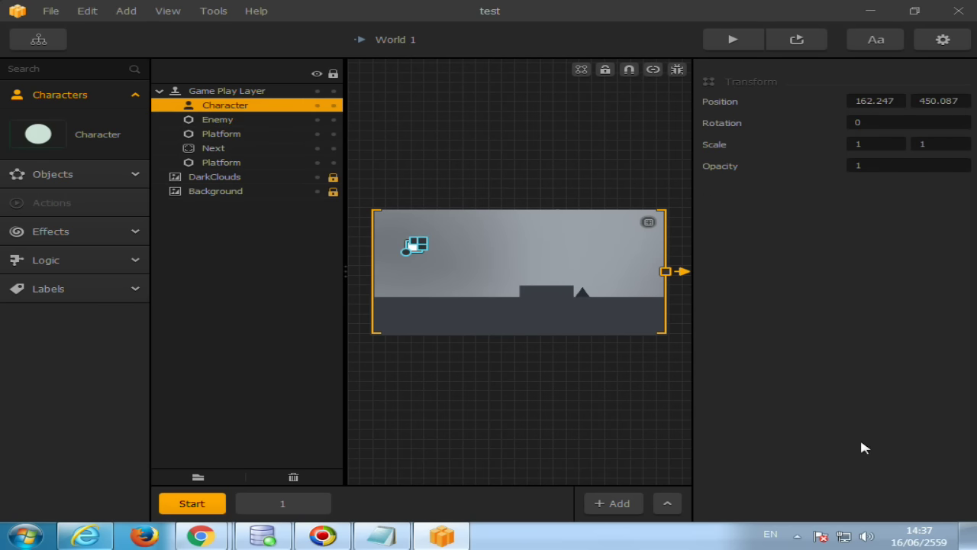
pyautogui.click(86, 150)
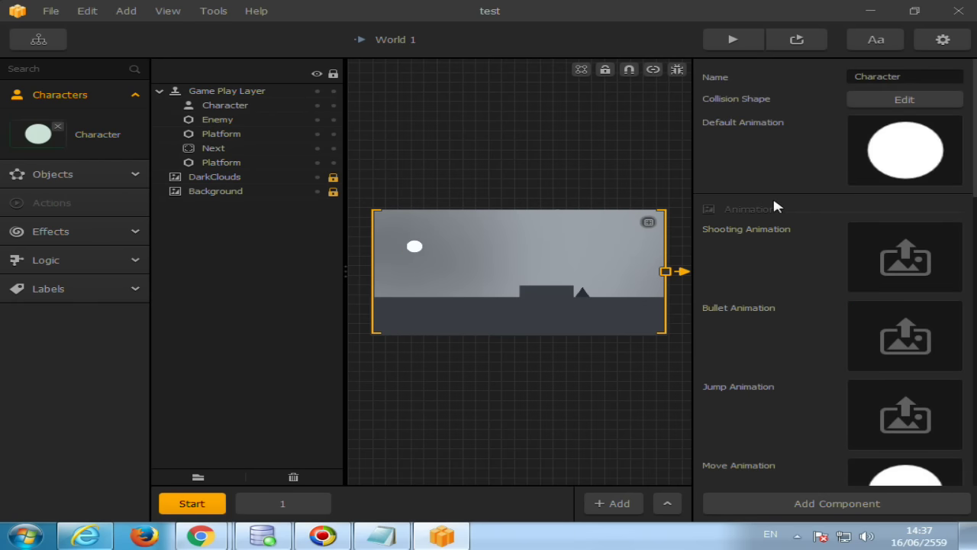
# Step: Scroll to Character Gameplay Settings and start editing the Jump Counter field
pyautogui.scroll(-3, 773, 205)
pyautogui.scroll(-1, 773, 205)
pyautogui.scroll(-2, 773, 205)
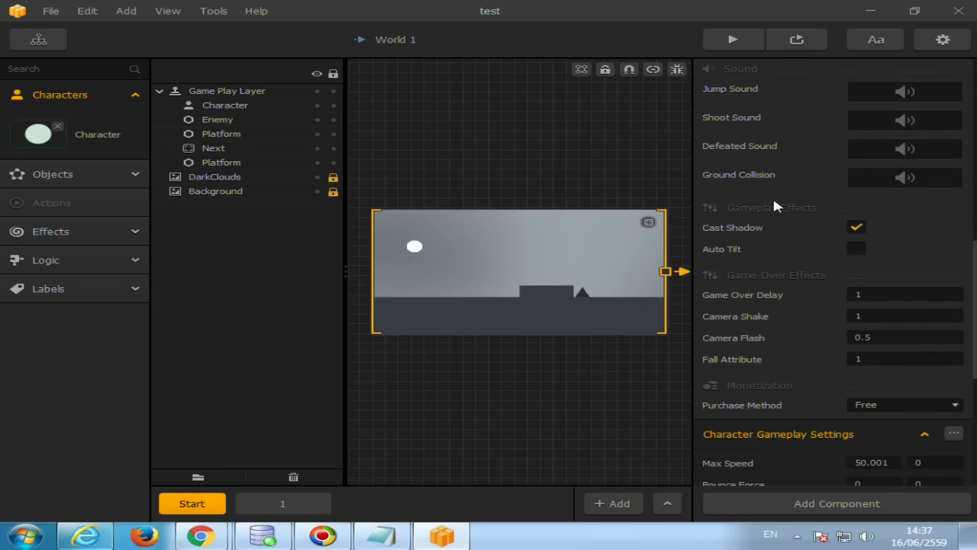
pyautogui.scroll(2, 774, 201)
pyautogui.scroll(2, 773, 202)
pyautogui.scroll(2, 774, 202)
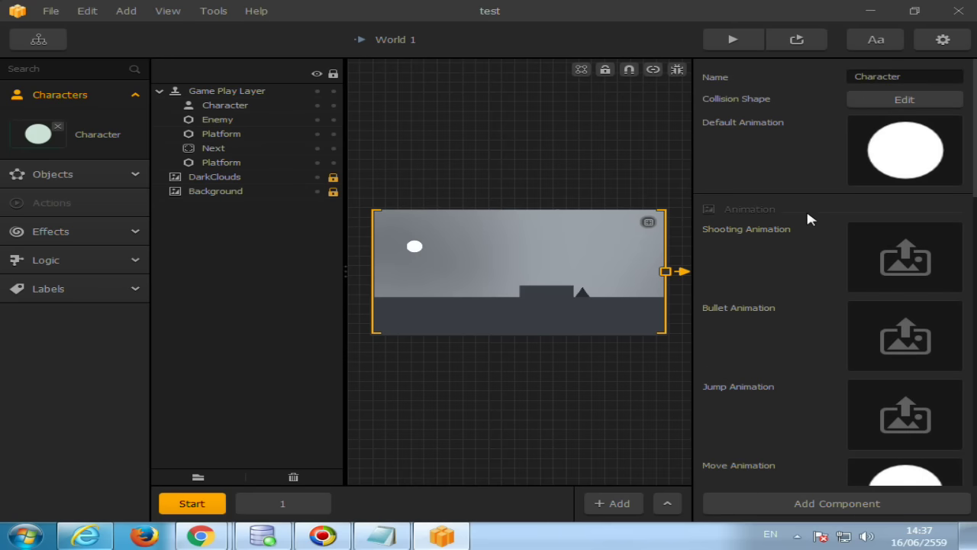
pyautogui.scroll(-2, 808, 215)
pyautogui.scroll(-2, 802, 225)
pyautogui.scroll(-1, 796, 235)
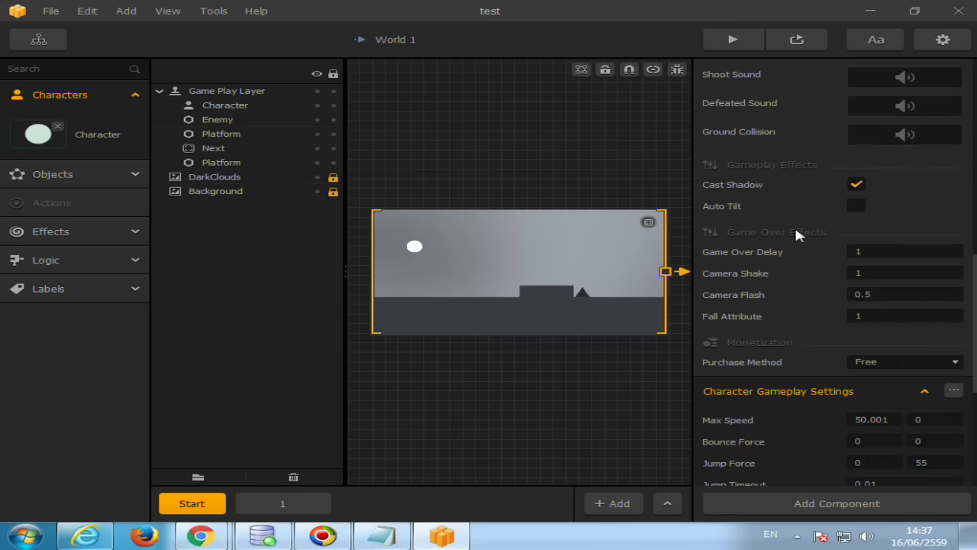
pyautogui.scroll(-1, 797, 235)
pyautogui.scroll(-1, 797, 234)
pyautogui.scroll(-1, 797, 229)
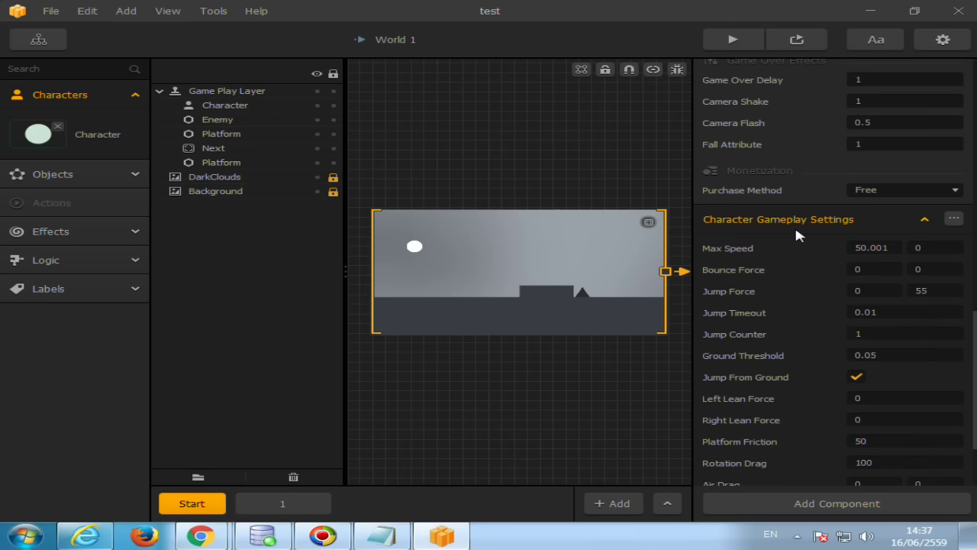
pyautogui.scroll(-1, 797, 229)
pyautogui.scroll(-1, 794, 330)
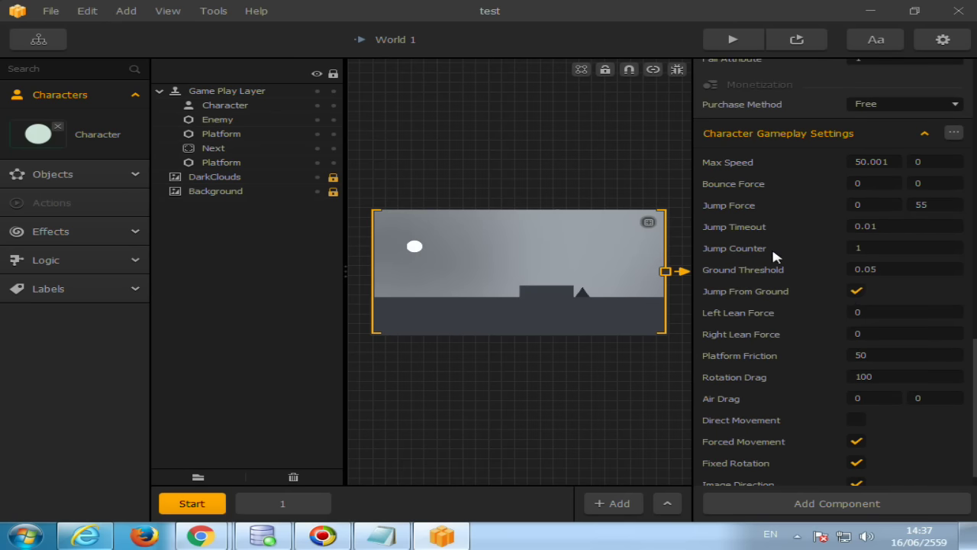
pyautogui.click(881, 250)
# Step: Set Jump Counter to 10, preview the game, jump with Up, and enable Debug Mode
pyautogui.write('10')
pyautogui.click(733, 39)
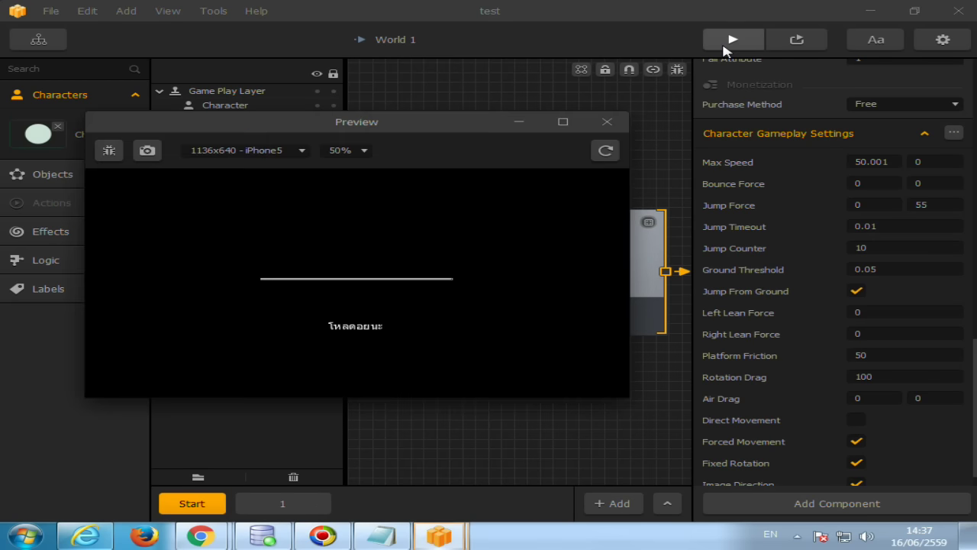
pyautogui.click(365, 345)
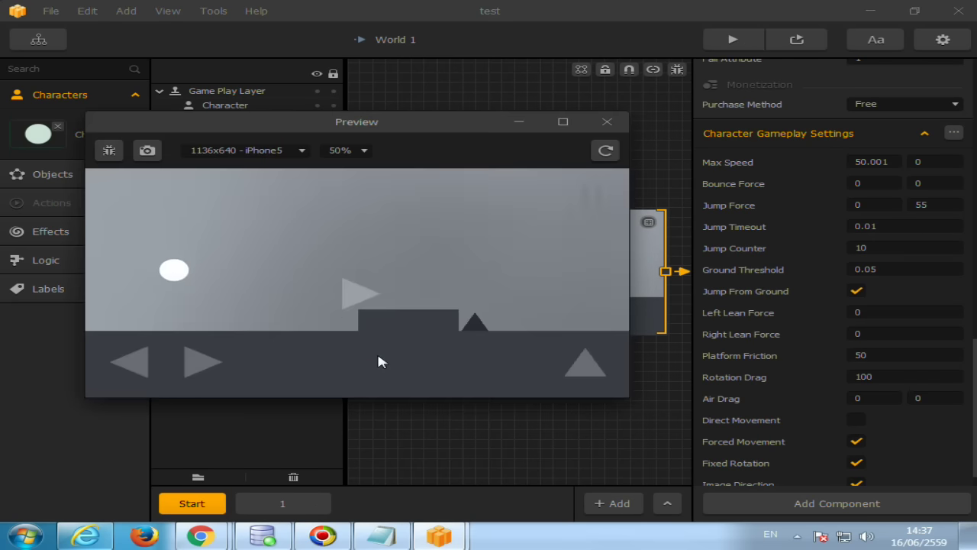
pyautogui.press('Up')
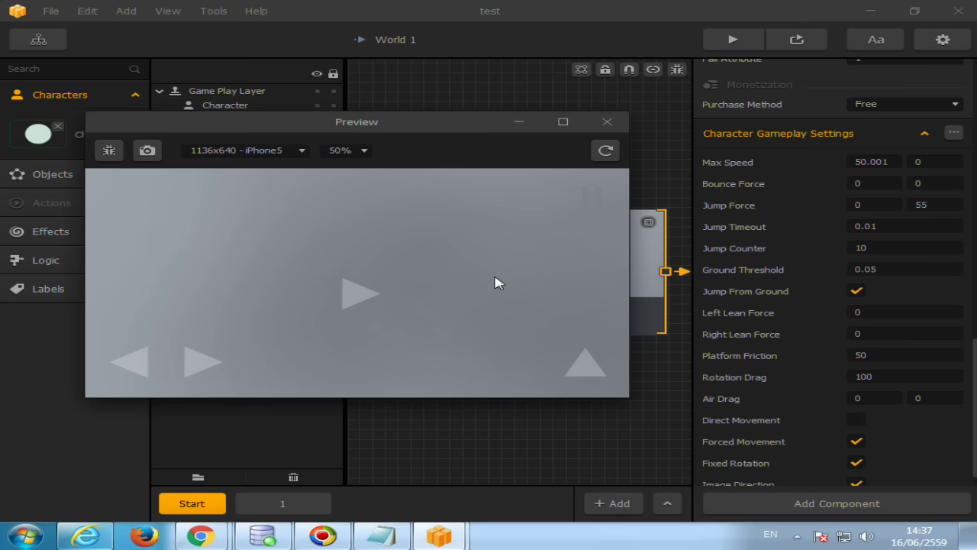
pyautogui.click(107, 152)
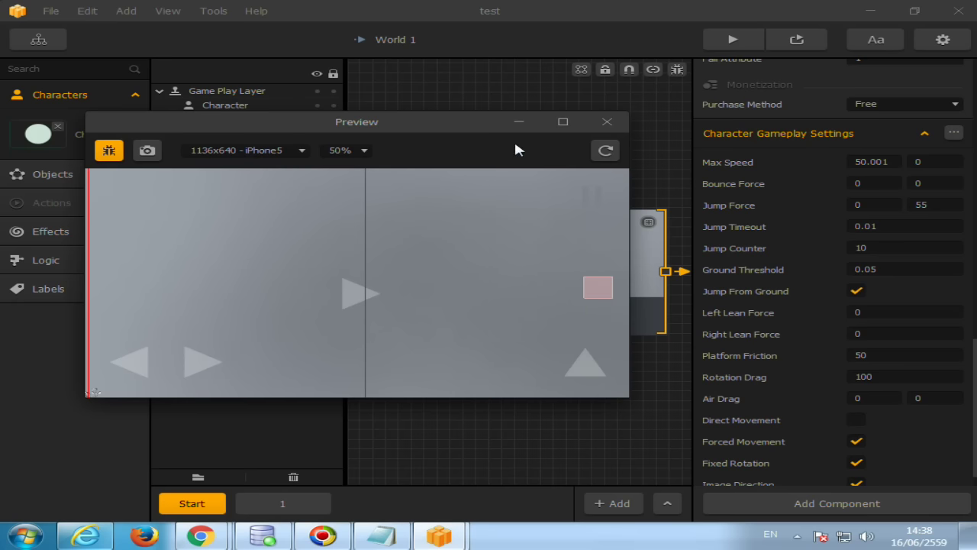
# Step: Restart the preview, start gameplay, and roll the white ball to the right
pyautogui.click(619, 125)
pyautogui.click(733, 39)
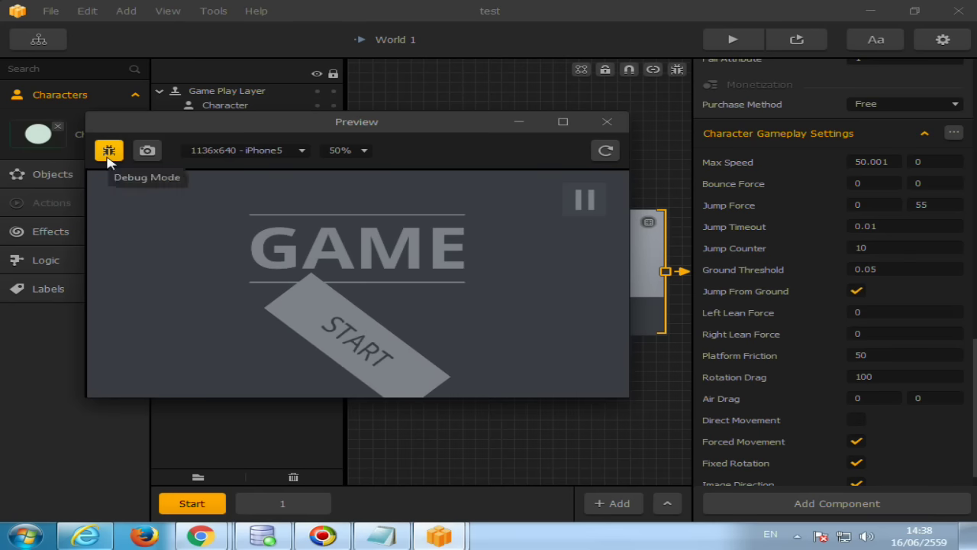
pyautogui.click(373, 336)
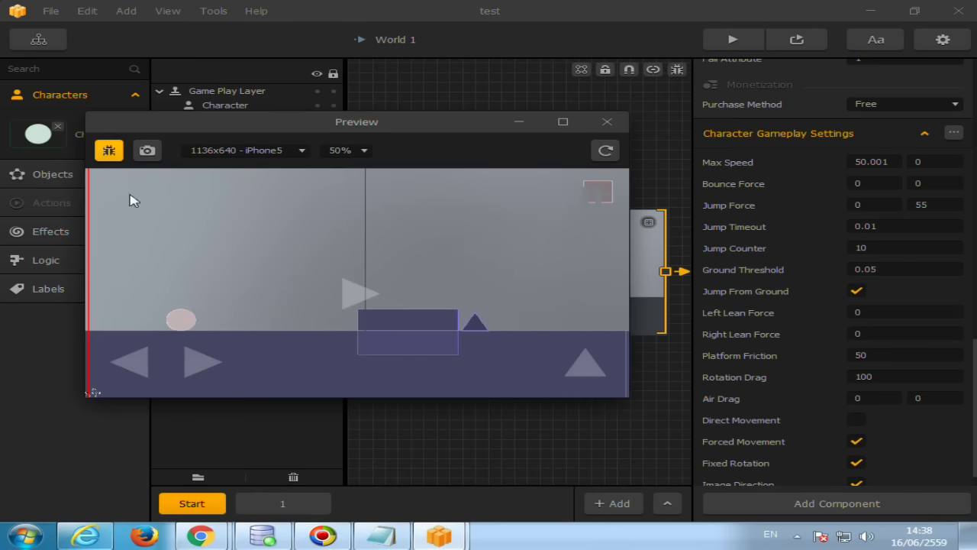
pyautogui.click(205, 363)
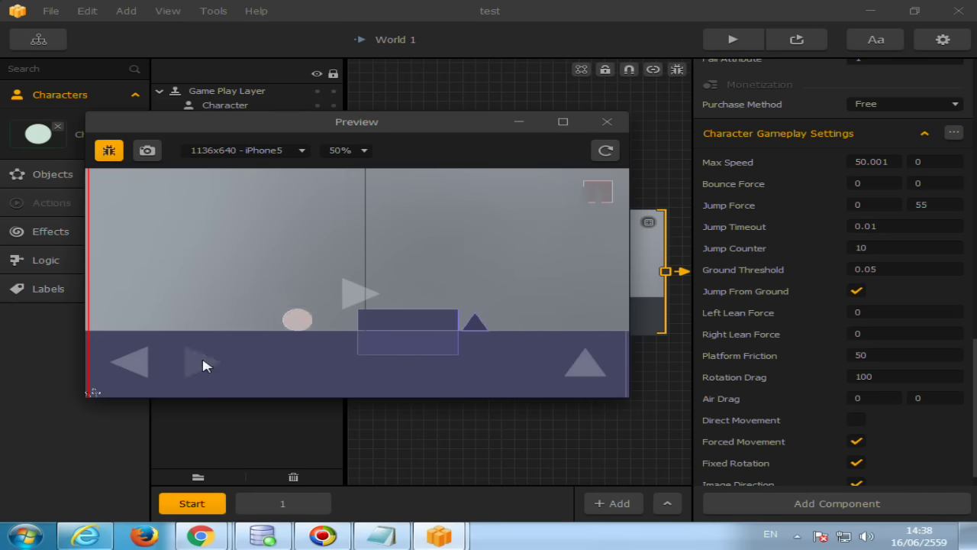
pyautogui.click(202, 360)
# Step: Test multi-jumping with the Up, Left and Right arrow keys until the ball drops out of view
pyautogui.press('Up')
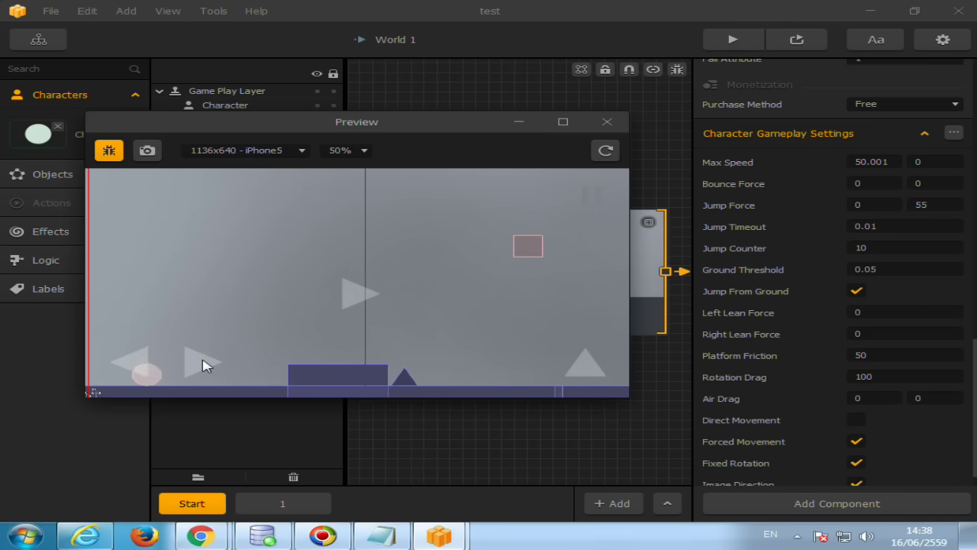
pyautogui.press('Up')
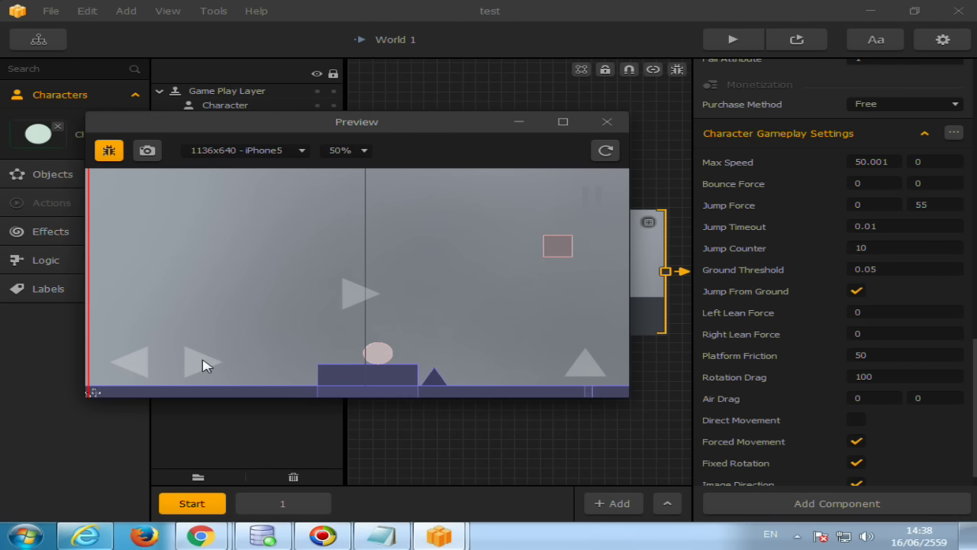
pyautogui.press('Left')
pyautogui.press('Up')
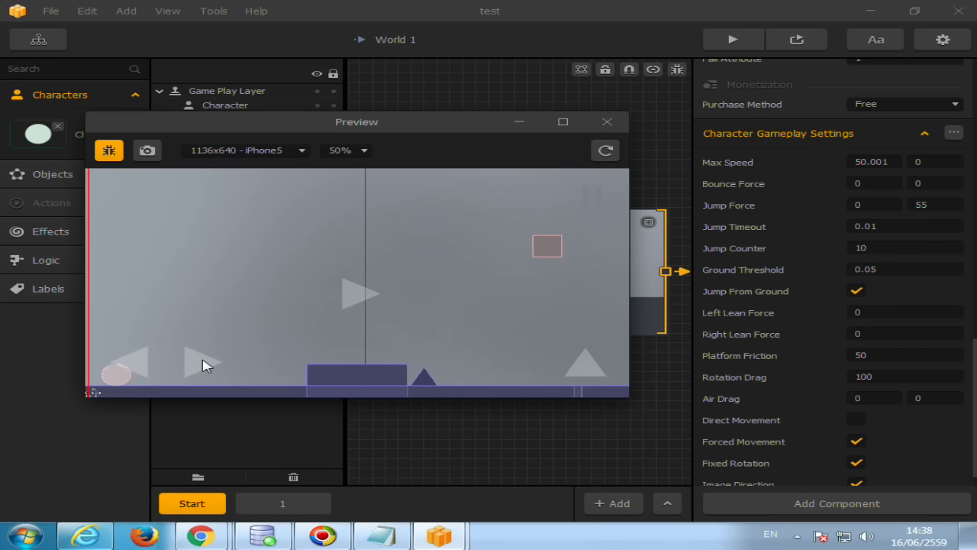
pyautogui.press('Right')
pyautogui.press('Up')
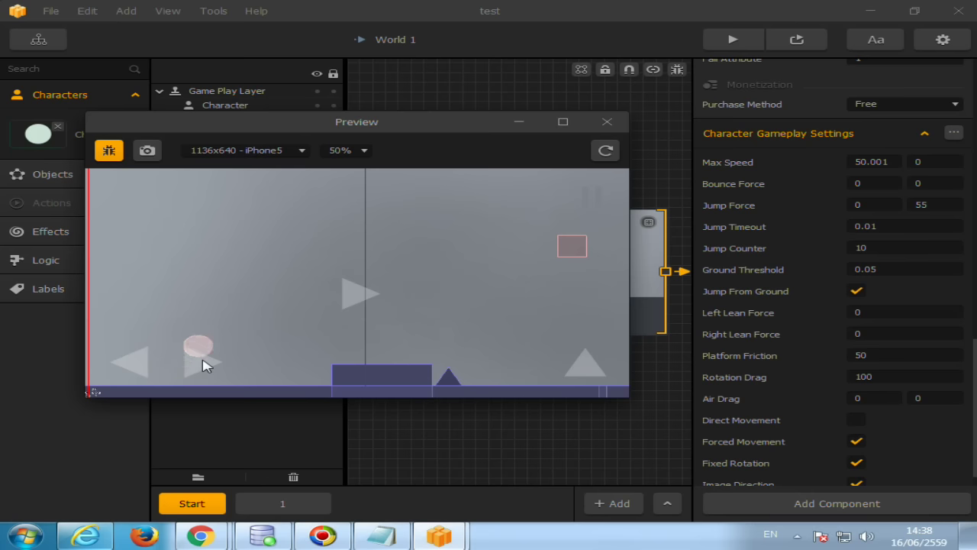
pyautogui.press('Left')
pyautogui.press('Up')
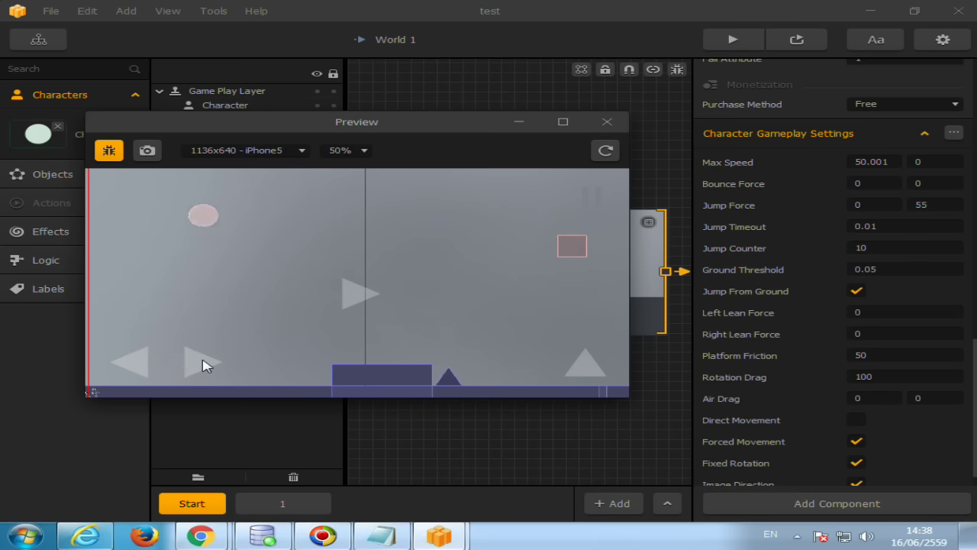
pyautogui.press('Right')
pyautogui.press('Up')
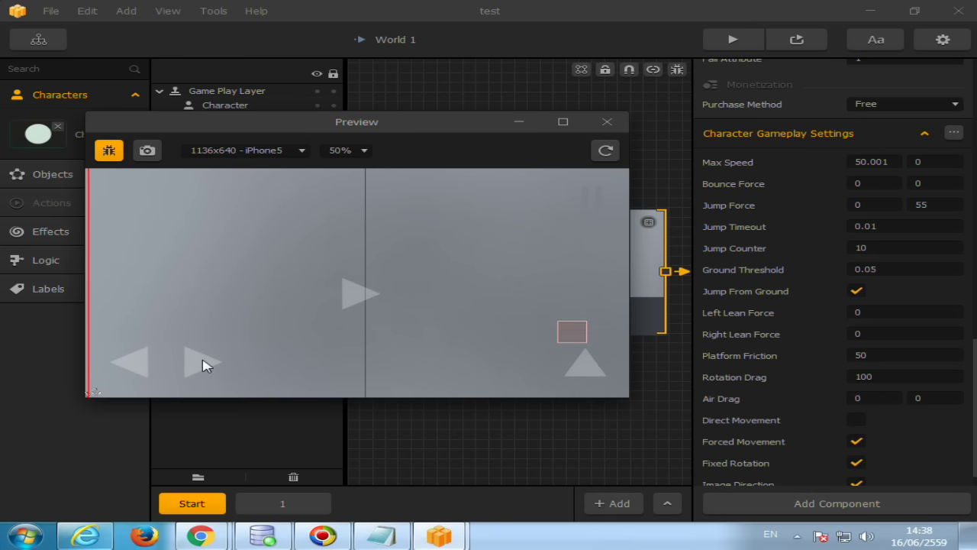
pyautogui.press('Left')
pyautogui.press('Right')
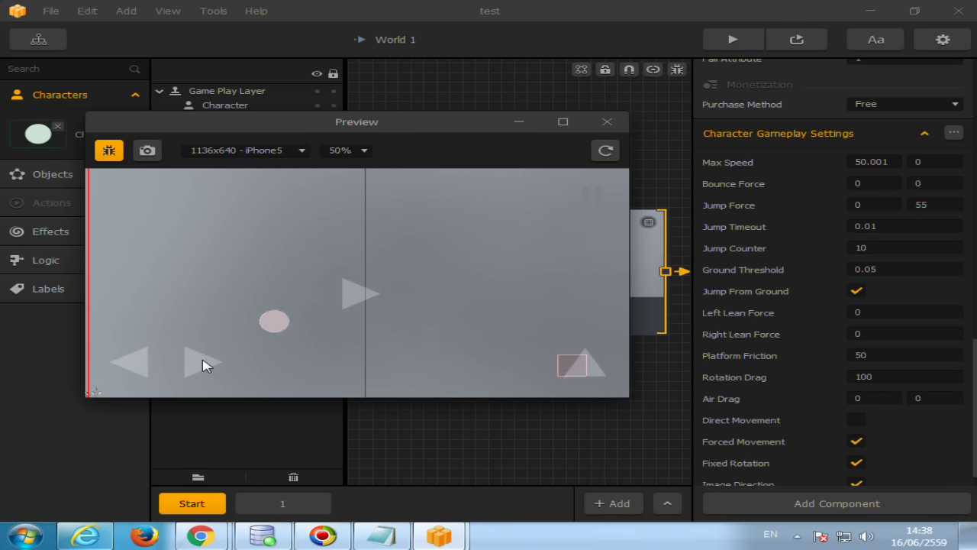
pyautogui.press('Up')
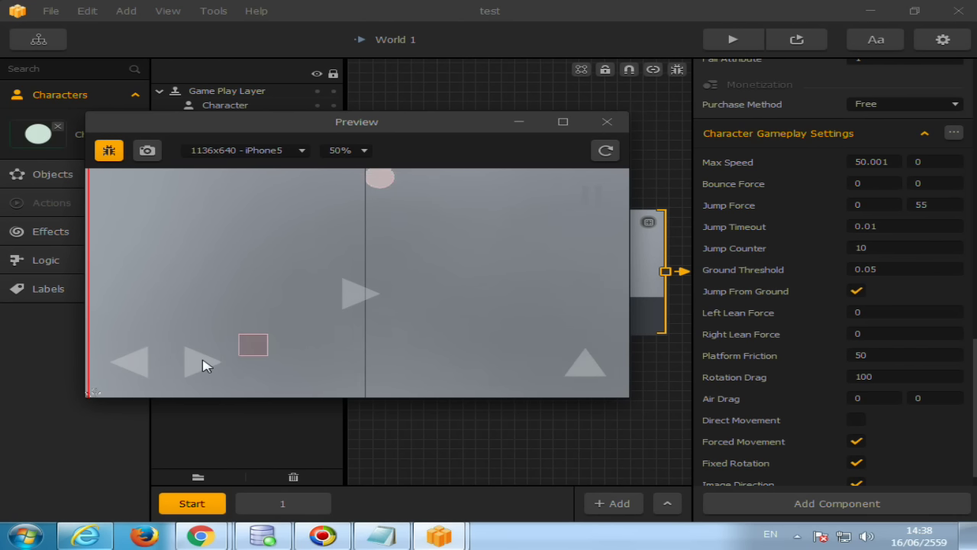
pyautogui.press('Up')
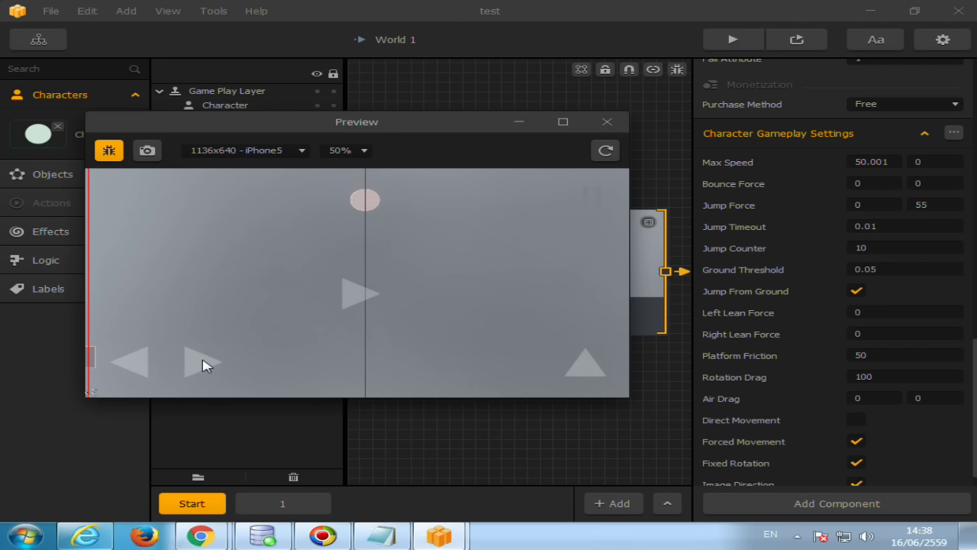
pyautogui.press('Up')
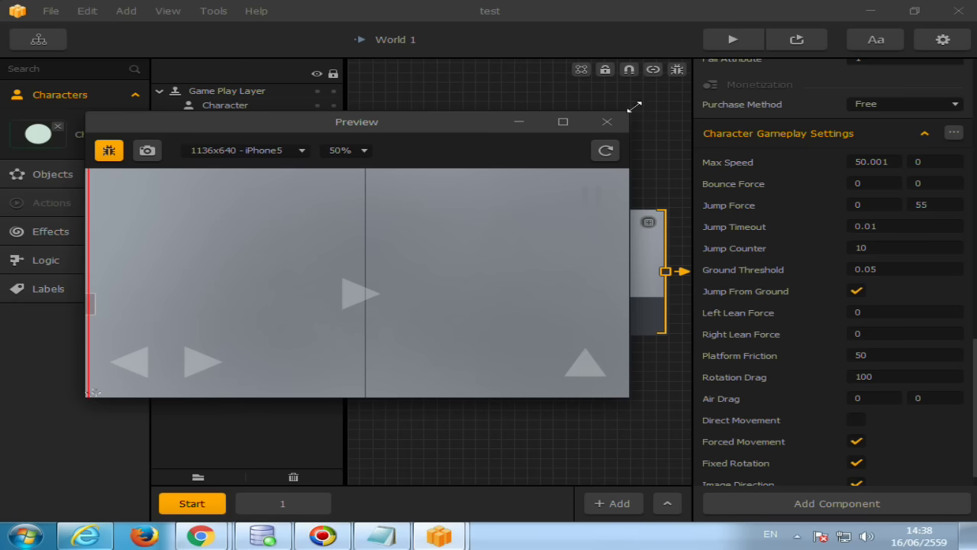
# Step: Close the game preview and enter 2 as the character's Jump Counter
pyautogui.click(607, 123)
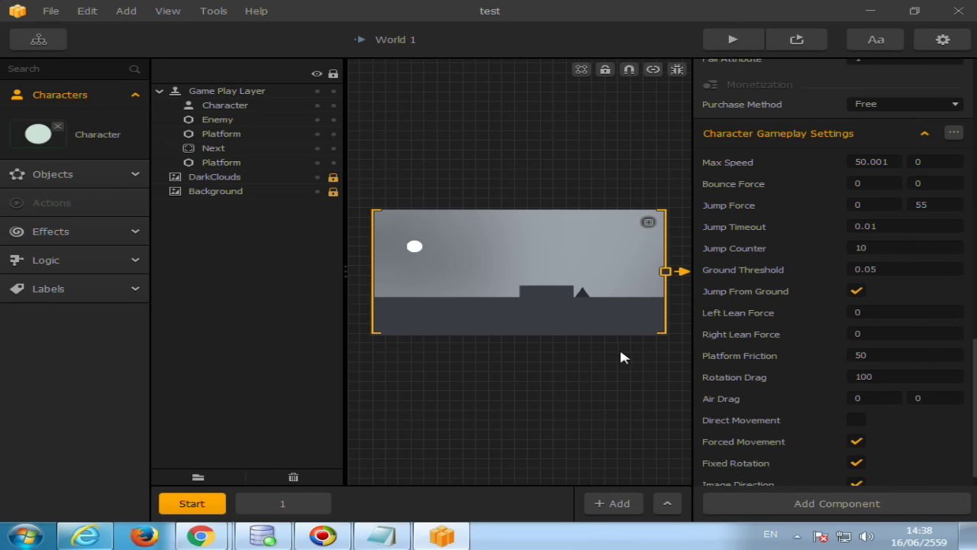
pyautogui.moveTo(873, 244); pyautogui.dragTo(843, 246)
pyautogui.write('2')
pyautogui.click(856, 183)
# Step: Enter 100 as the second Bounce Force value, making Bounce Force 0/100
pyautogui.click(915, 10)
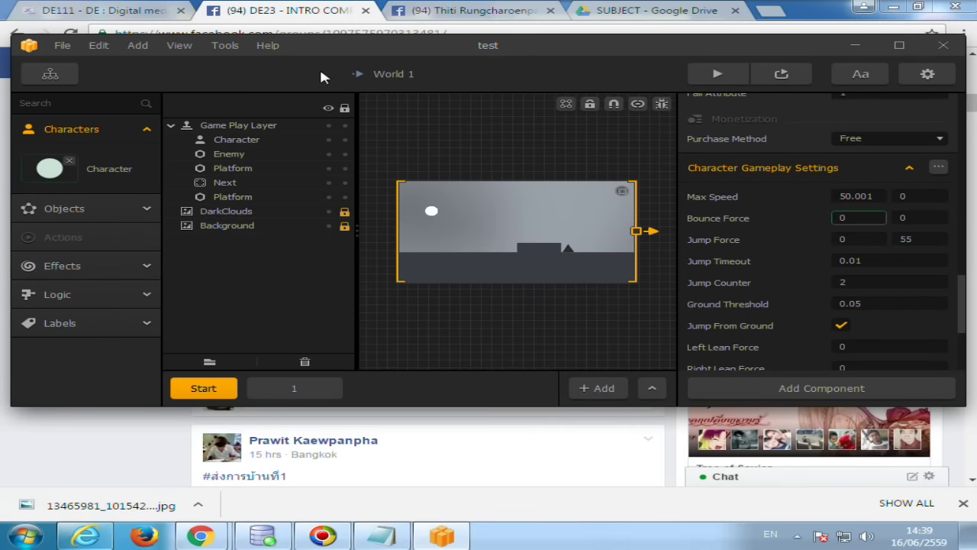
pyautogui.click(22, 541)
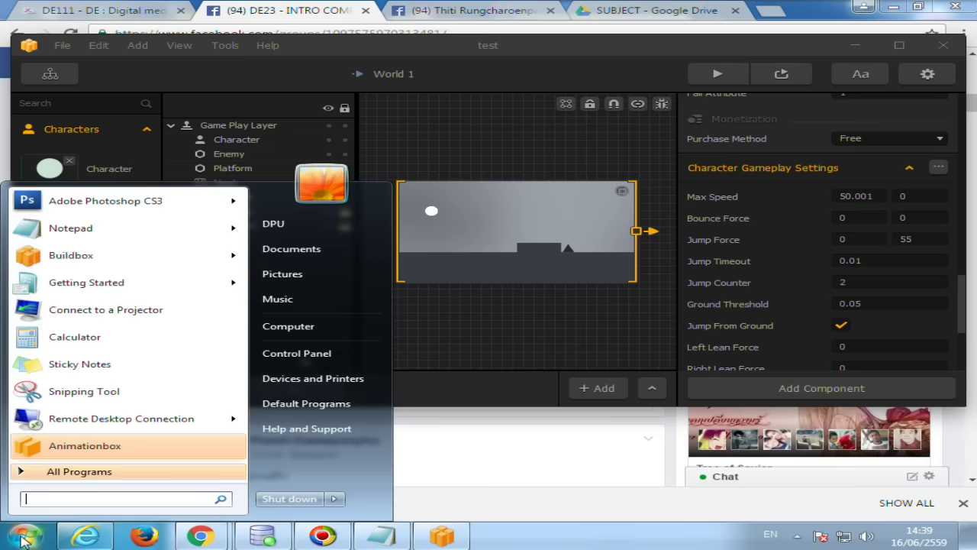
pyautogui.click(824, 220)
pyautogui.click(899, 45)
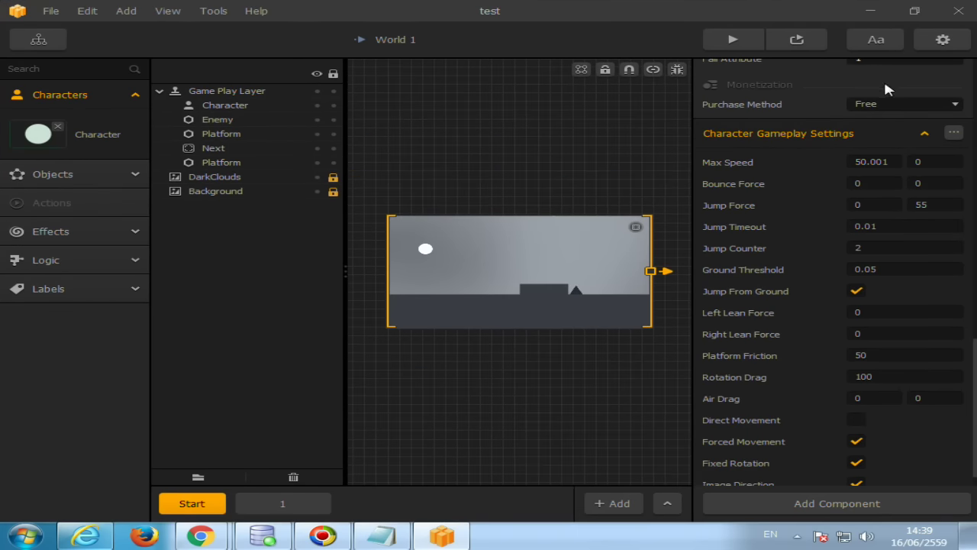
pyautogui.click(912, 185)
pyautogui.write('100')
pyautogui.click(706, 43)
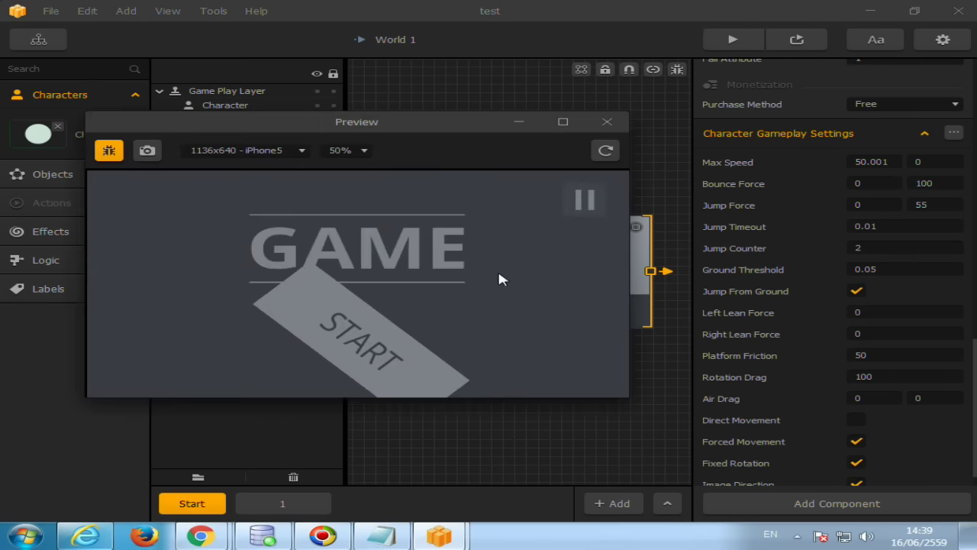
pyautogui.click(327, 360)
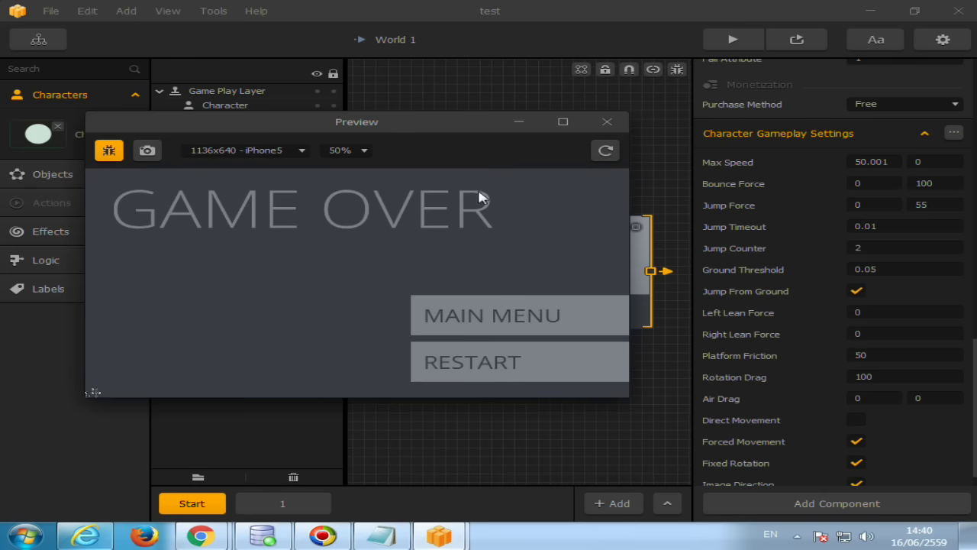
pyautogui.click(618, 122)
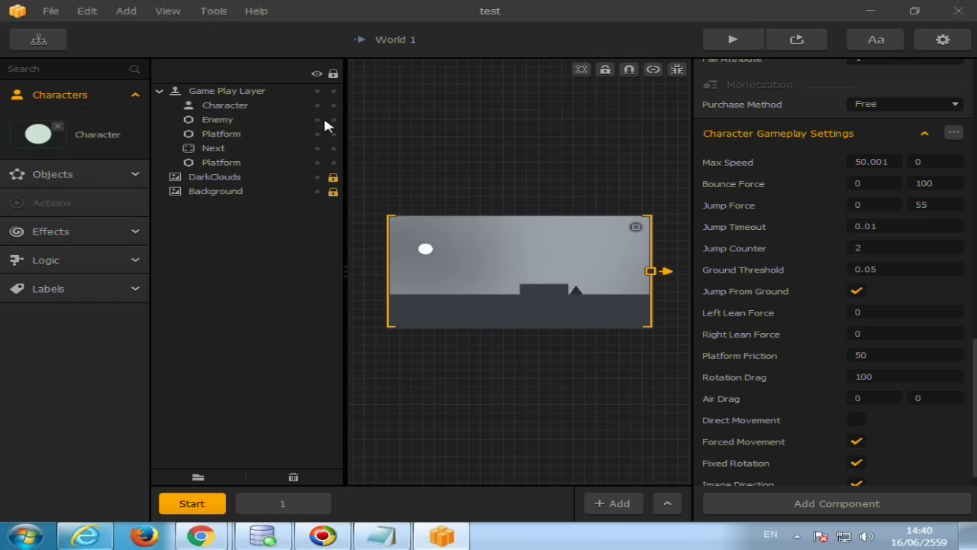
pyautogui.click(38, 40)
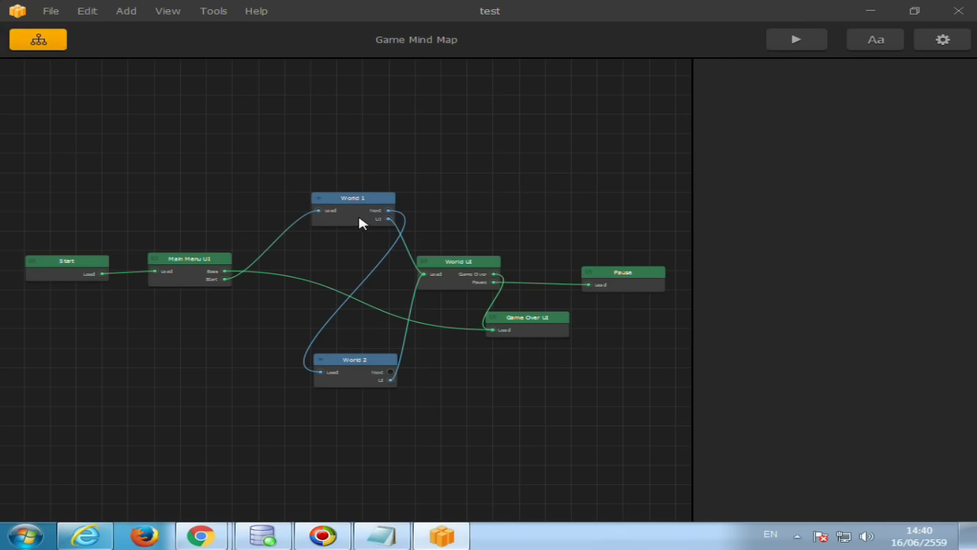
pyautogui.click(360, 222)
pyautogui.click(876, 263)
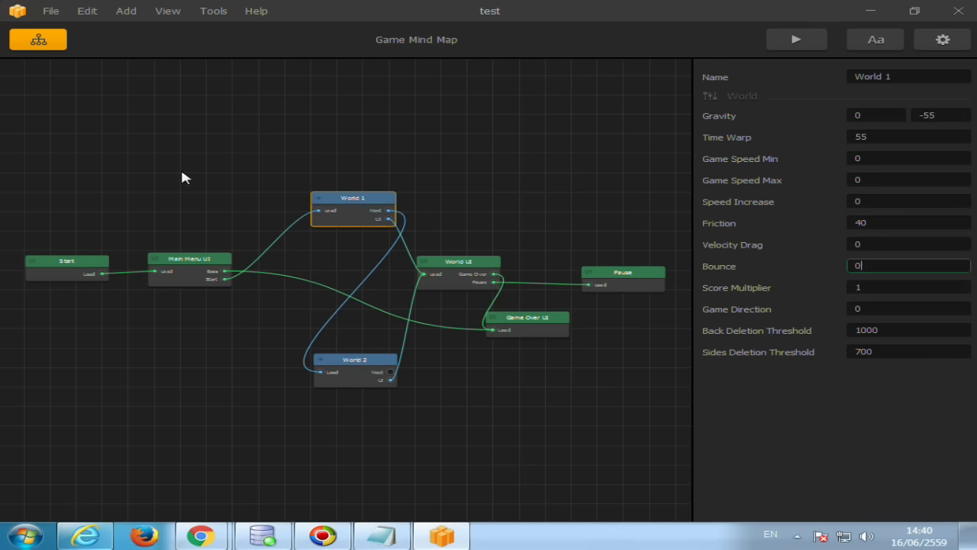
pyautogui.doubleClick(363, 224)
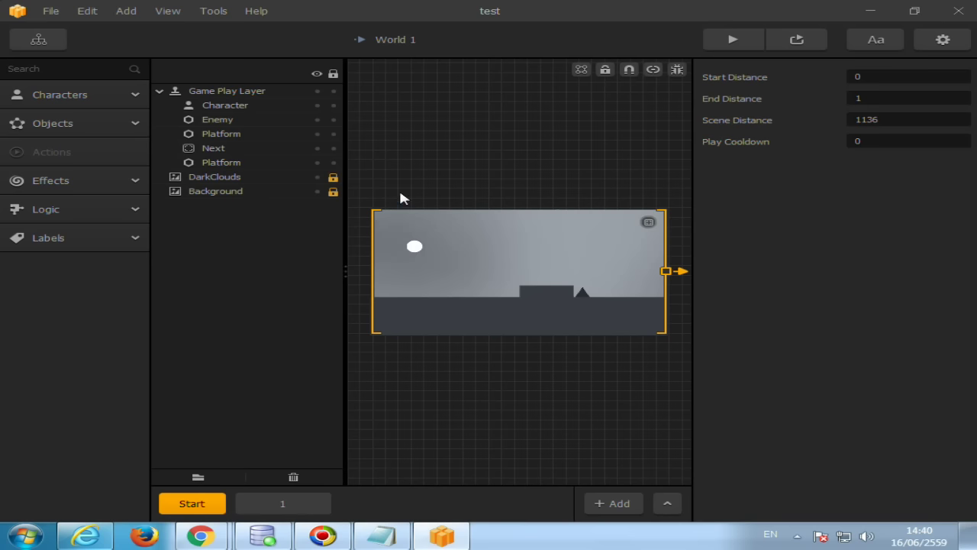
pyautogui.click(60, 94)
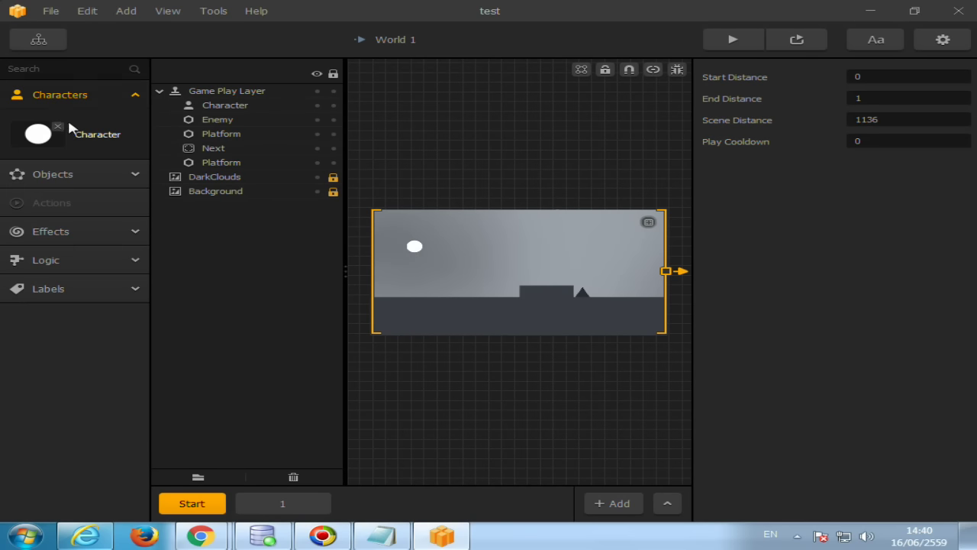
pyautogui.click(47, 133)
pyautogui.scroll(-3, 827, 275)
pyautogui.scroll(-2, 827, 279)
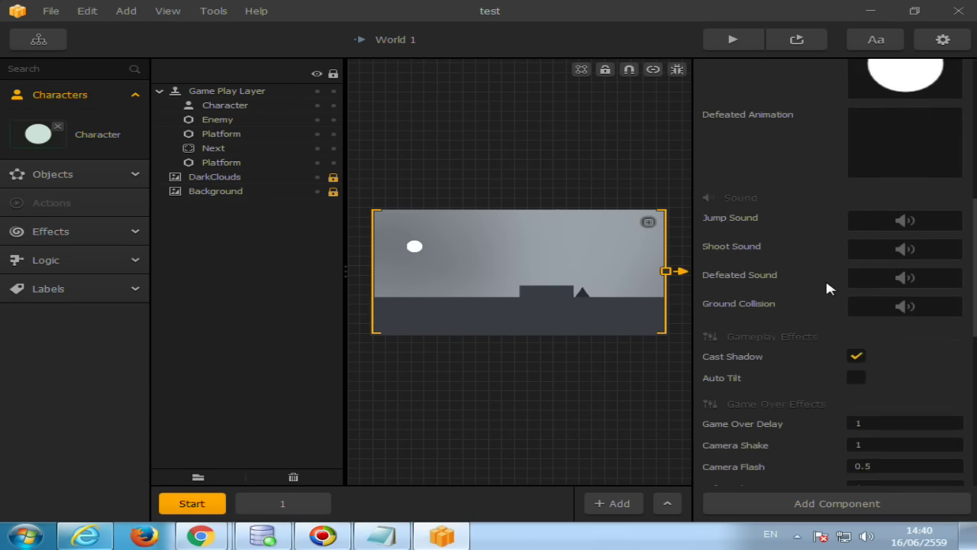
pyautogui.scroll(-3, 828, 284)
pyautogui.scroll(-3, 829, 288)
pyautogui.scroll(-3, 829, 288)
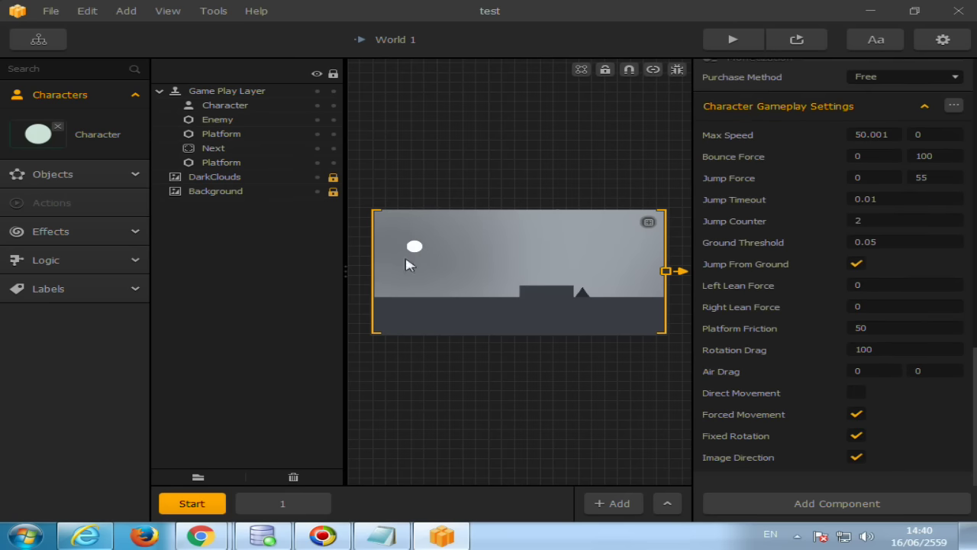
# Step: Search the Start menu for 'ima' and run Imagebox past the security warning
pyautogui.click(26, 537)
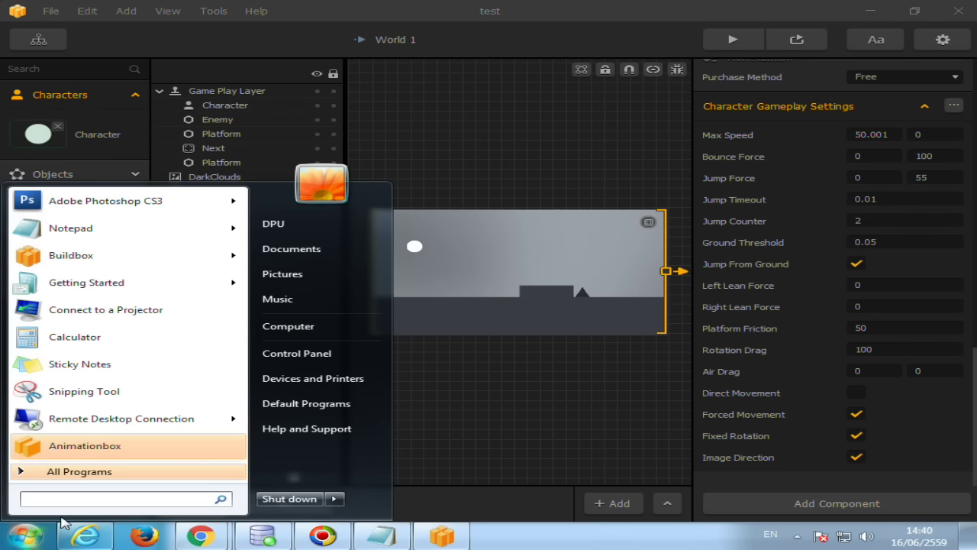
pyautogui.write('ima')
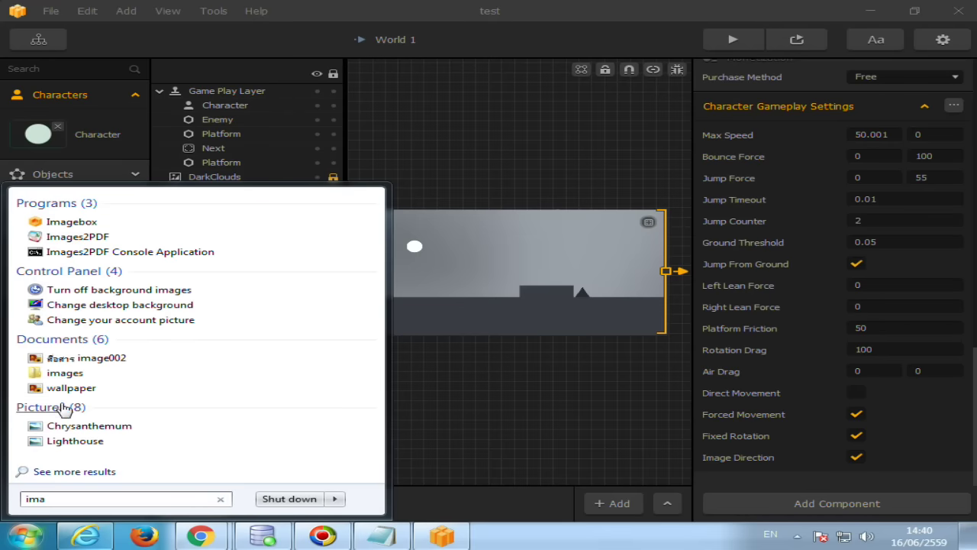
pyautogui.click(70, 224)
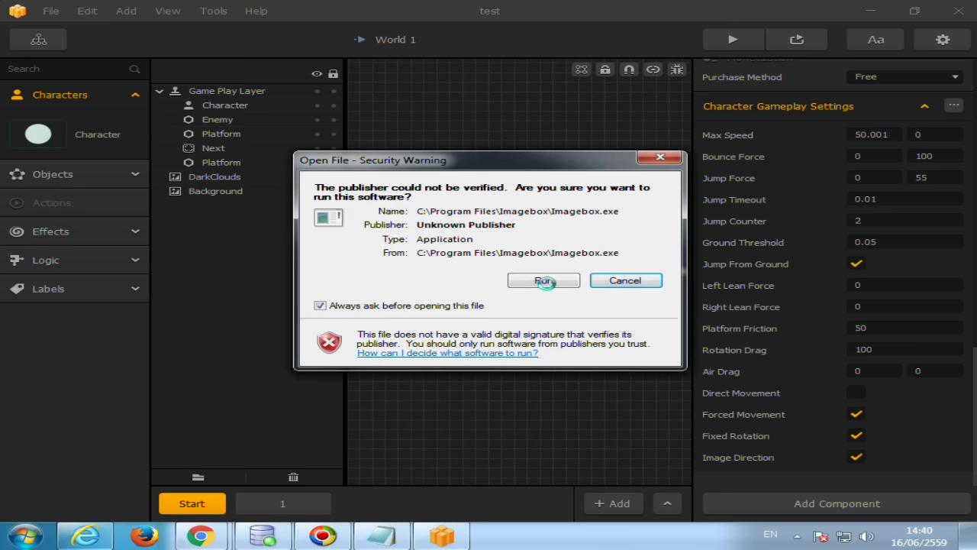
pyautogui.click(545, 281)
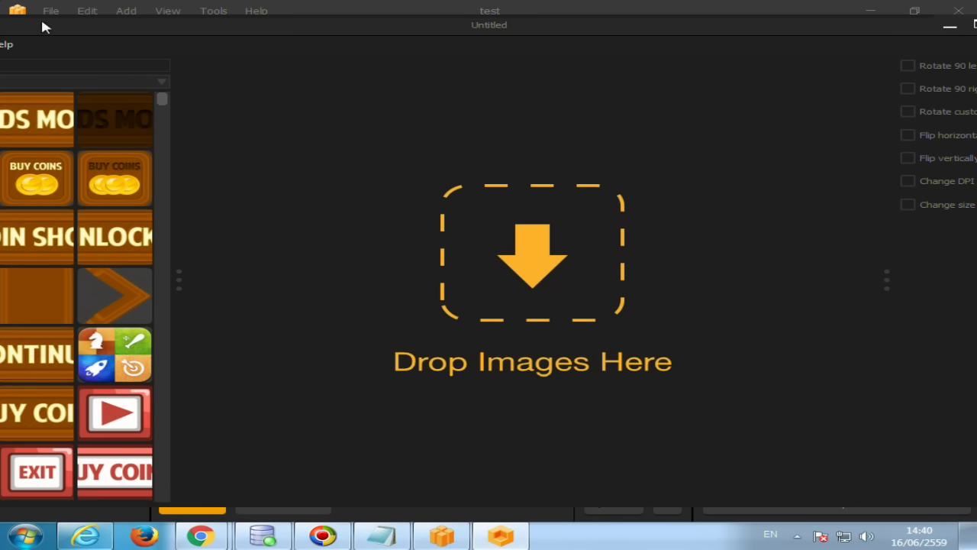
# Step: Place Imagebox beside the game editor and switch its library to the Characters category
pyautogui.click(289, 11)
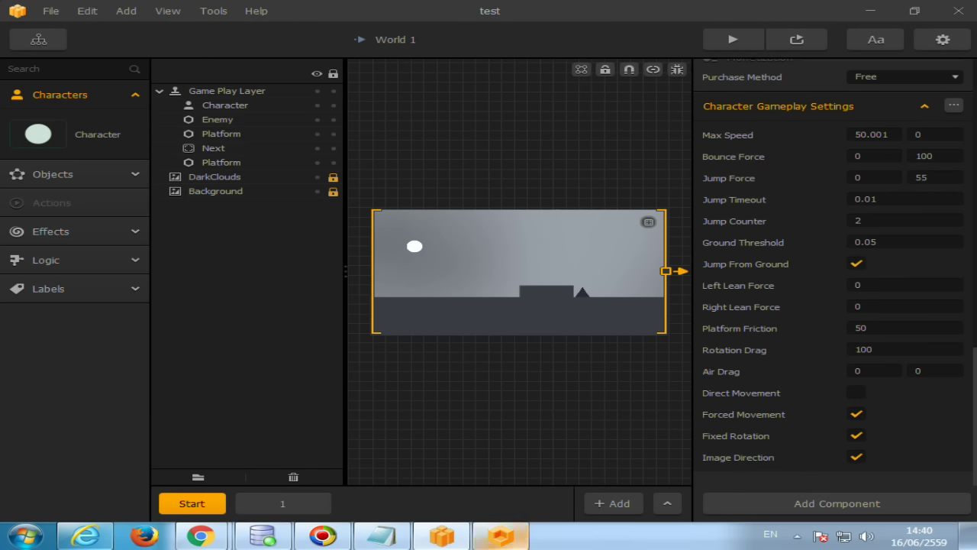
pyautogui.click(501, 536)
pyautogui.moveTo(416, 29); pyautogui.dragTo(545, 31)
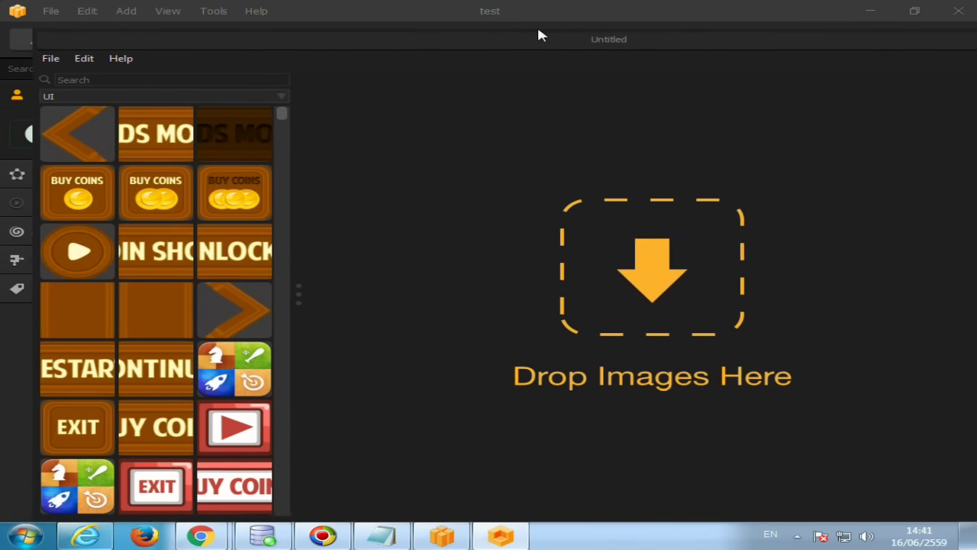
pyautogui.click(286, 100)
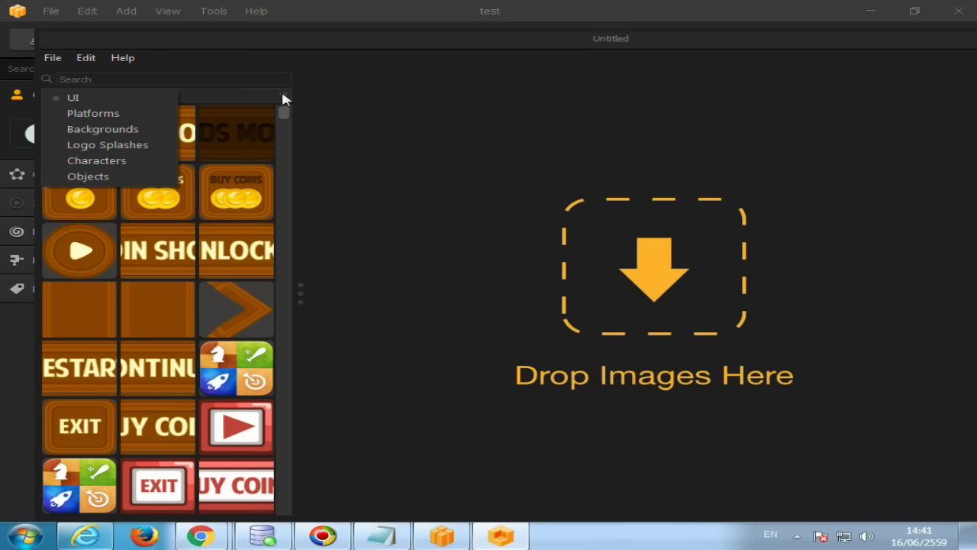
pyautogui.click(116, 159)
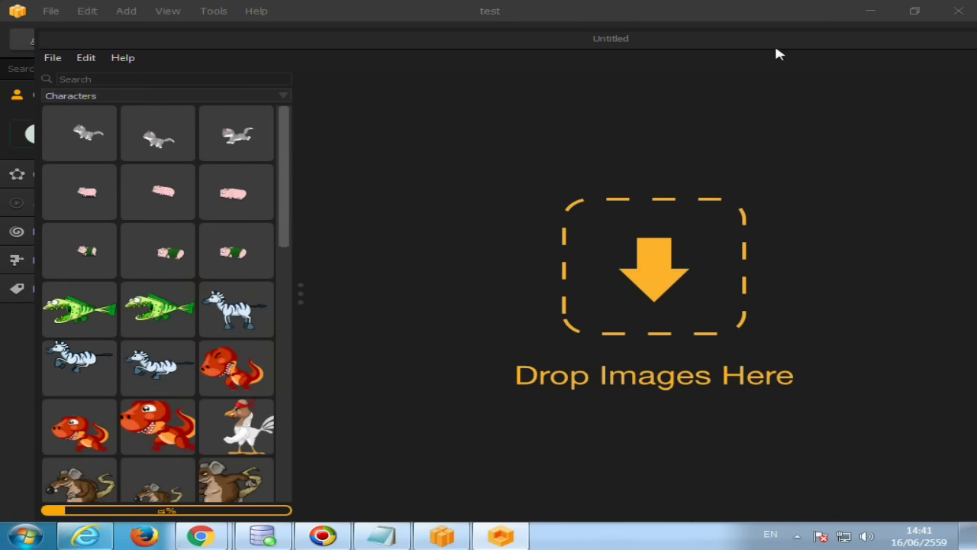
pyautogui.moveTo(777, 53); pyautogui.dragTo(364, 110)
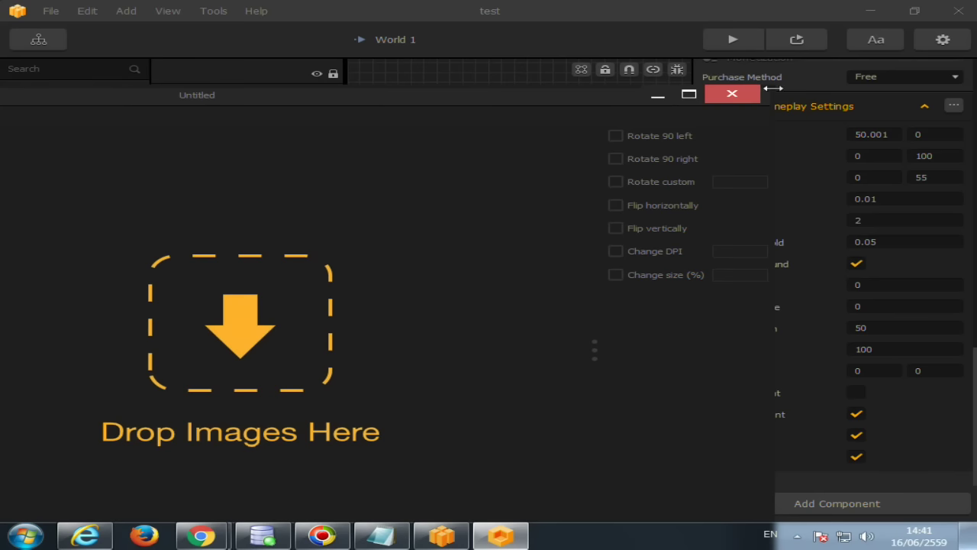
pyautogui.moveTo(770, 86)
pyautogui.mouseDown()
pyautogui.moveTo(116, 261)
pyautogui.moveTo(634, 75)
pyautogui.moveTo(603, 66)
pyautogui.mouseUp()
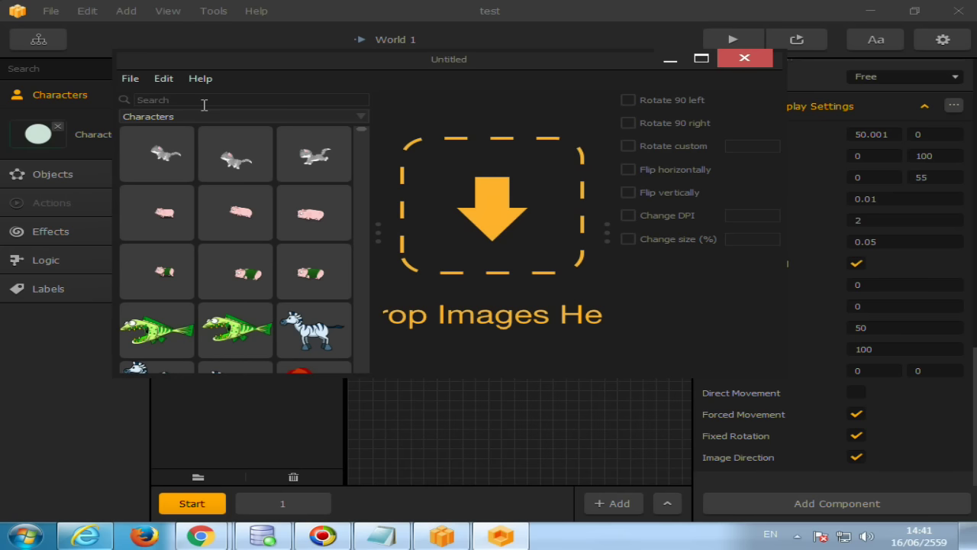
# Step: Search Characters for 'human' and browse the soldier, gunman and running-girl sprites
pyautogui.write('human')
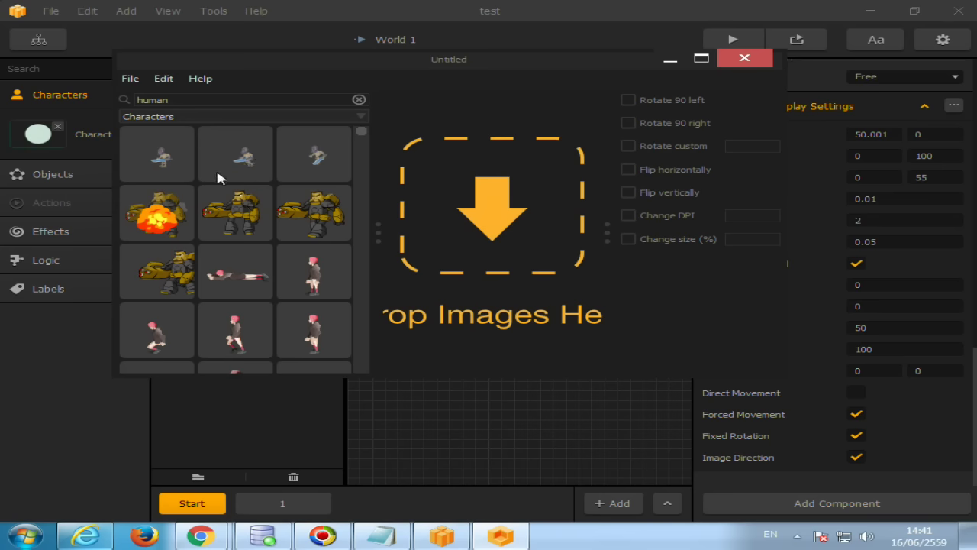
pyautogui.scroll(-1, 262, 229)
pyautogui.scroll(-1, 260, 239)
pyautogui.scroll(-1, 260, 239)
pyautogui.scroll(-1, 259, 239)
pyautogui.scroll(-1, 260, 239)
pyautogui.scroll(-1, 260, 239)
pyautogui.scroll(-1, 259, 239)
pyautogui.scroll(-1, 259, 239)
pyautogui.scroll(-1, 260, 239)
pyautogui.scroll(-1, 260, 239)
pyautogui.scroll(-1, 259, 239)
pyautogui.scroll(-1, 259, 239)
pyautogui.scroll(-3, 261, 237)
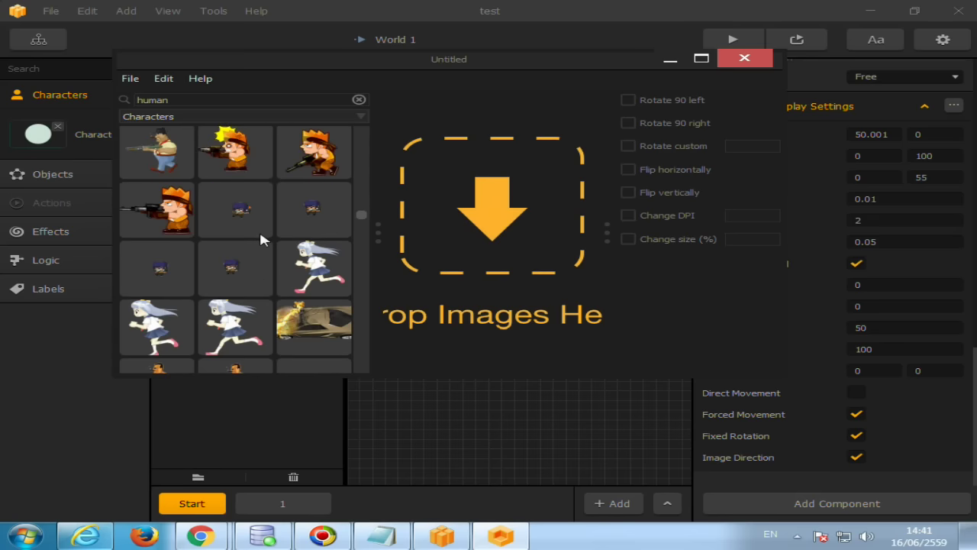
pyautogui.scroll(-3, 260, 236)
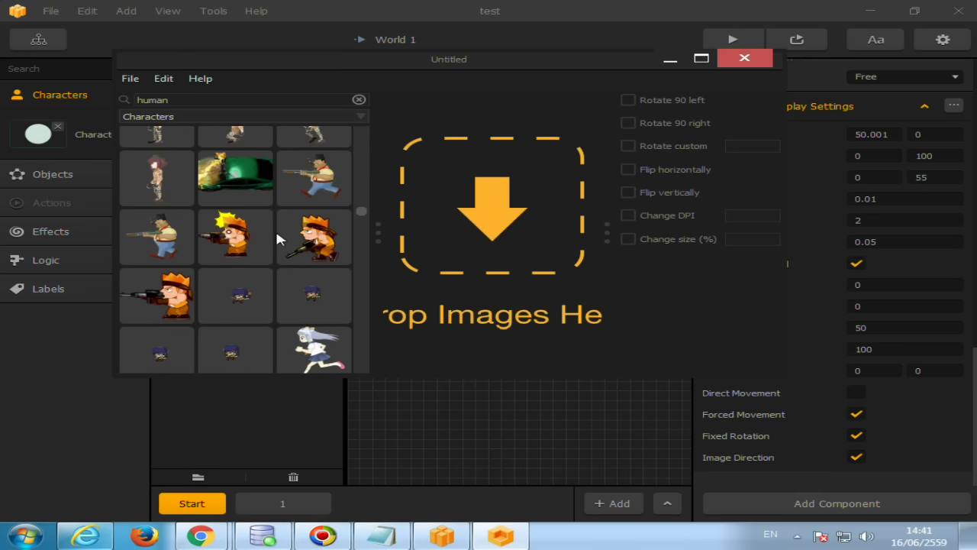
pyautogui.scroll(-3, 233, 252)
pyautogui.scroll(-1, 229, 252)
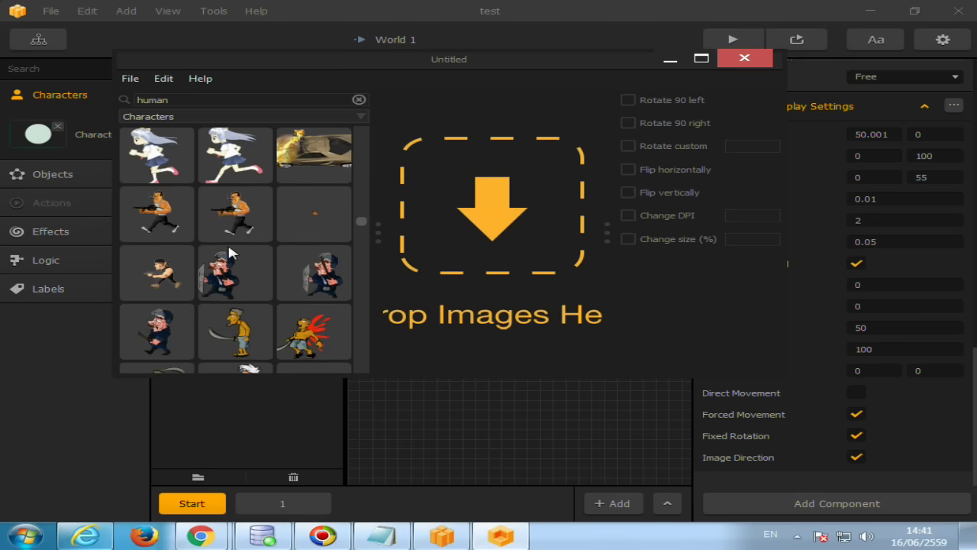
pyautogui.scroll(3, 322, 233)
pyautogui.scroll(2, 323, 233)
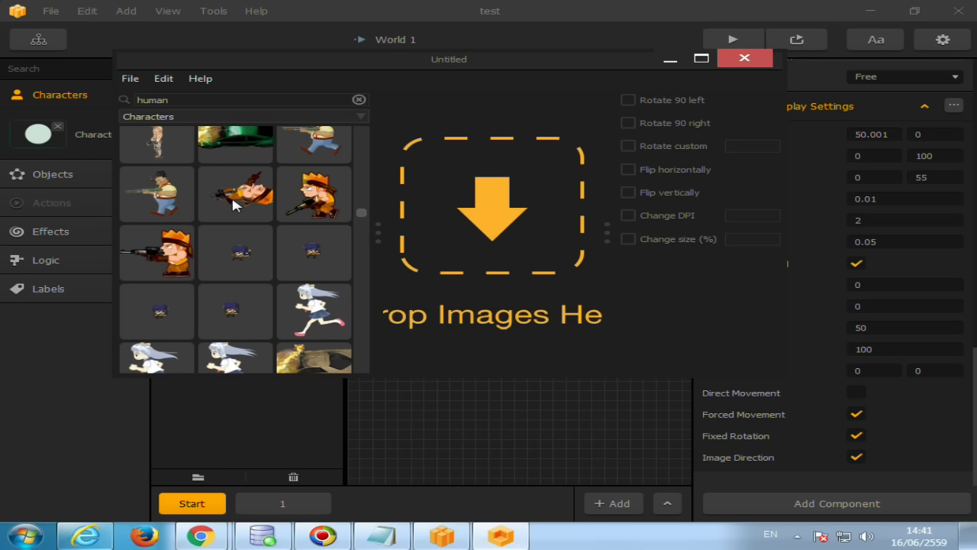
# Step: Add the shooting and running rifle-soldier frames and flip both horizontally to face right
pyautogui.moveTo(289, 196)
pyautogui.mouseDown()
pyautogui.moveTo(417, 137)
pyautogui.moveTo(405, 128)
pyautogui.mouseUp()
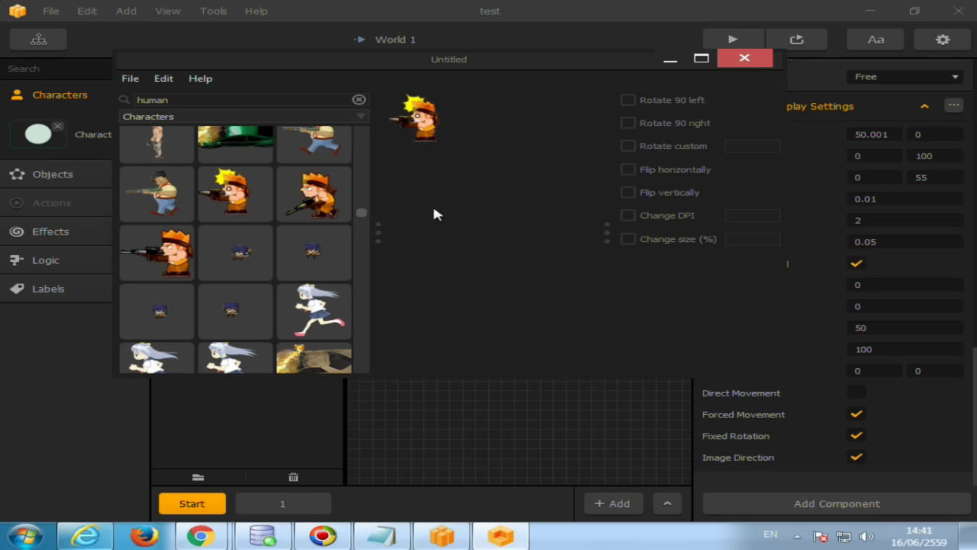
pyautogui.moveTo(313, 184); pyautogui.dragTo(456, 134)
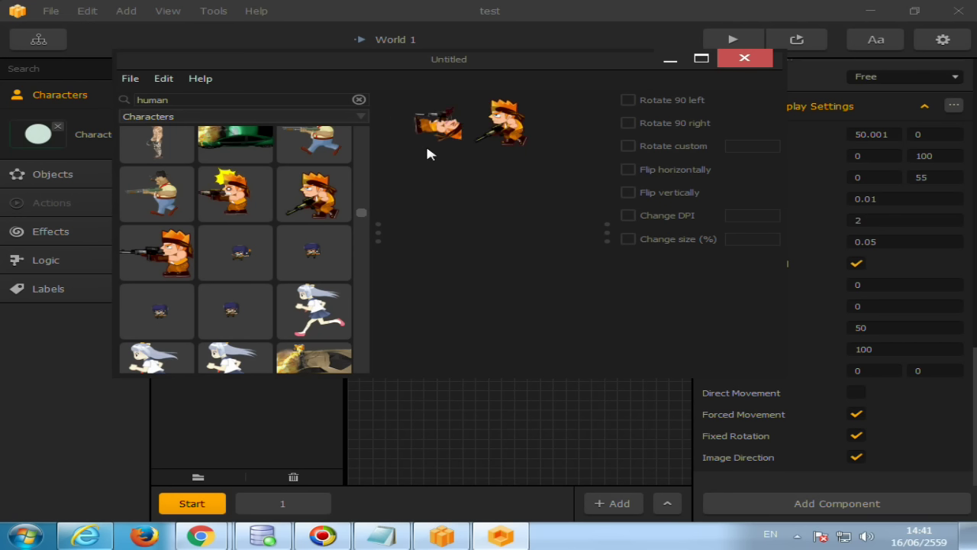
pyautogui.click(519, 123)
pyautogui.click(451, 126)
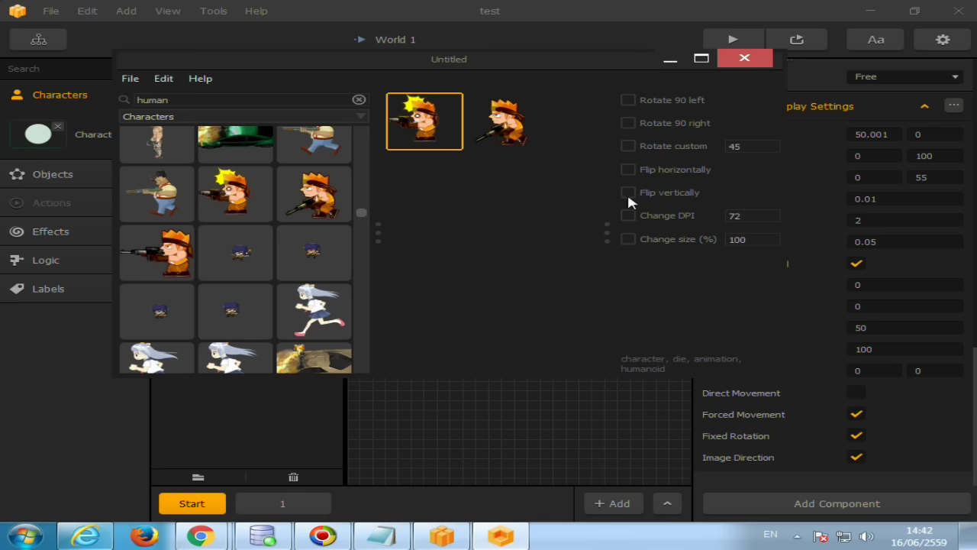
pyautogui.click(629, 171)
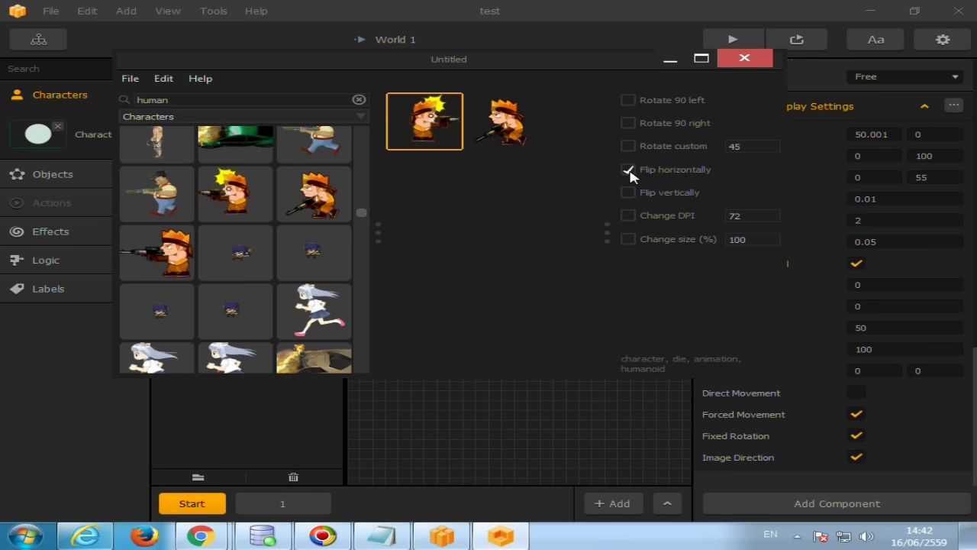
pyautogui.click(529, 116)
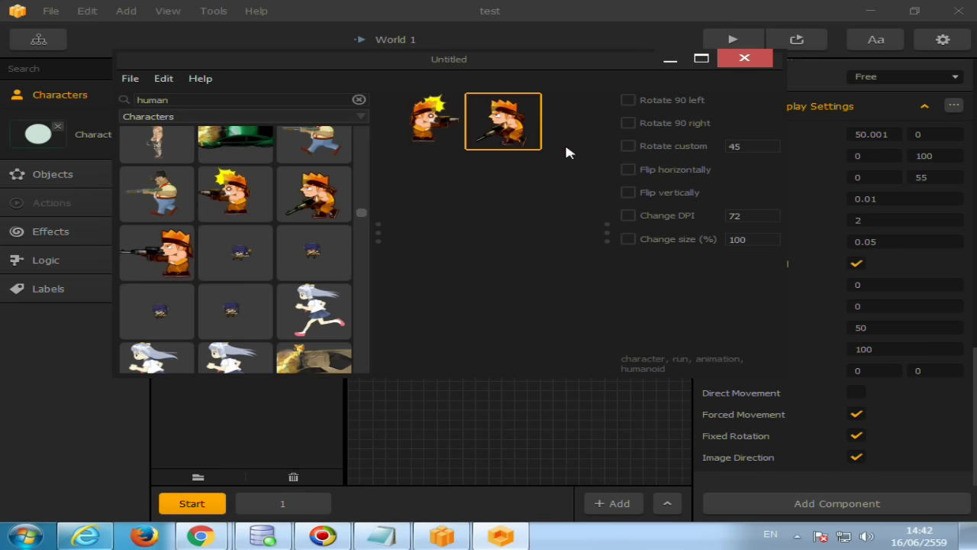
pyautogui.click(628, 170)
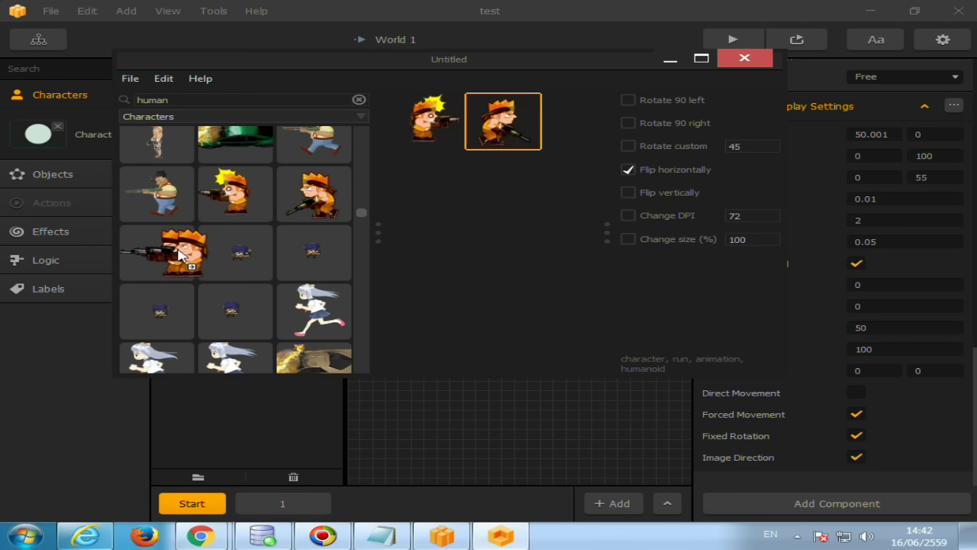
# Step: Add the aiming rifle soldier as a third frame and flip it horizontally
pyautogui.moveTo(200, 255); pyautogui.dragTo(559, 130)
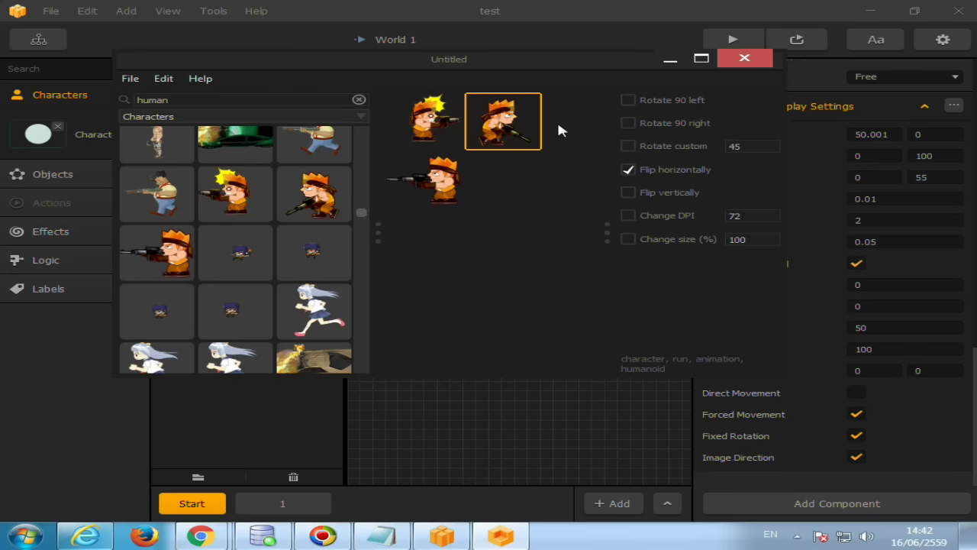
pyautogui.click(430, 190)
pyautogui.click(628, 170)
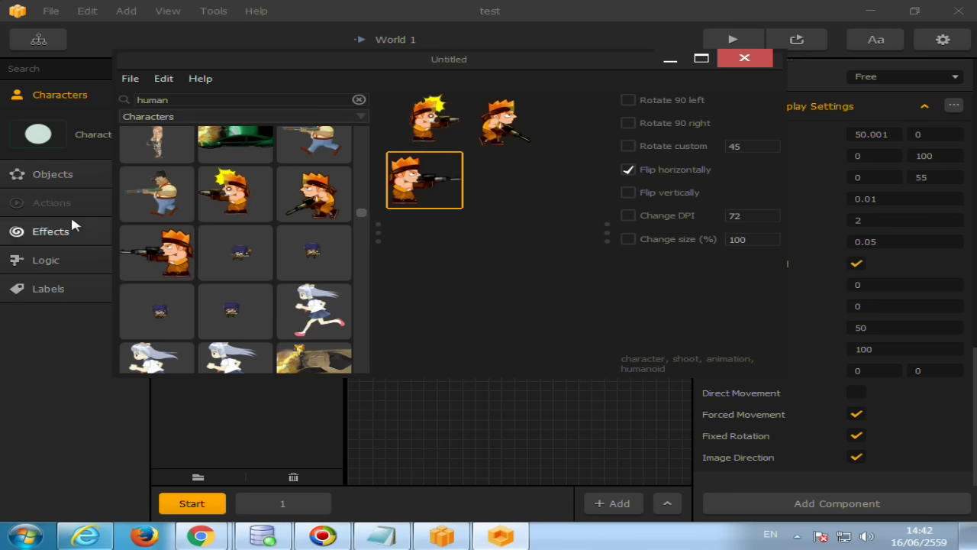
pyautogui.scroll(-3, 241, 147)
pyautogui.scroll(-3, 241, 147)
pyautogui.scroll(-2, 241, 148)
# Step: Replace the library search term 'human' with 'monster' to list monster characters
pyautogui.doubleClick(208, 97)
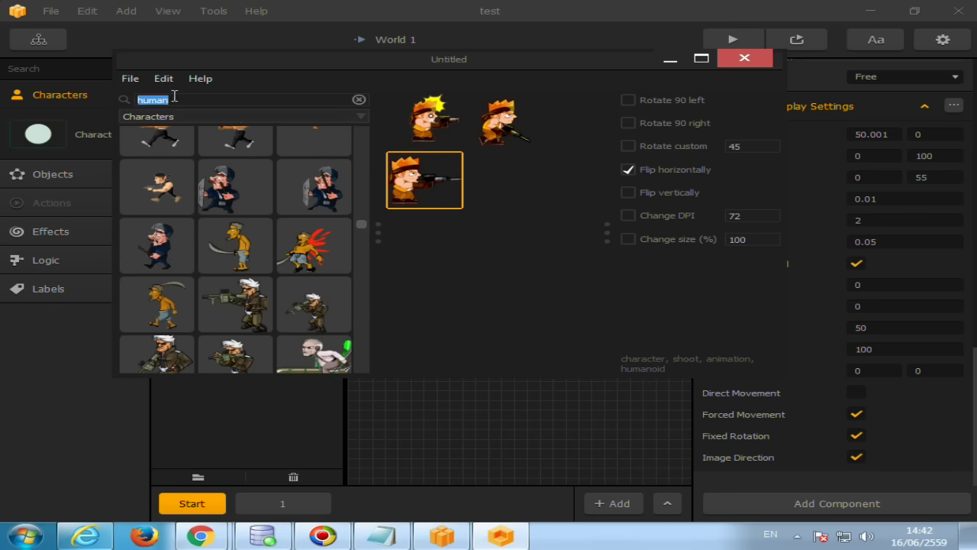
pyautogui.write('mon')
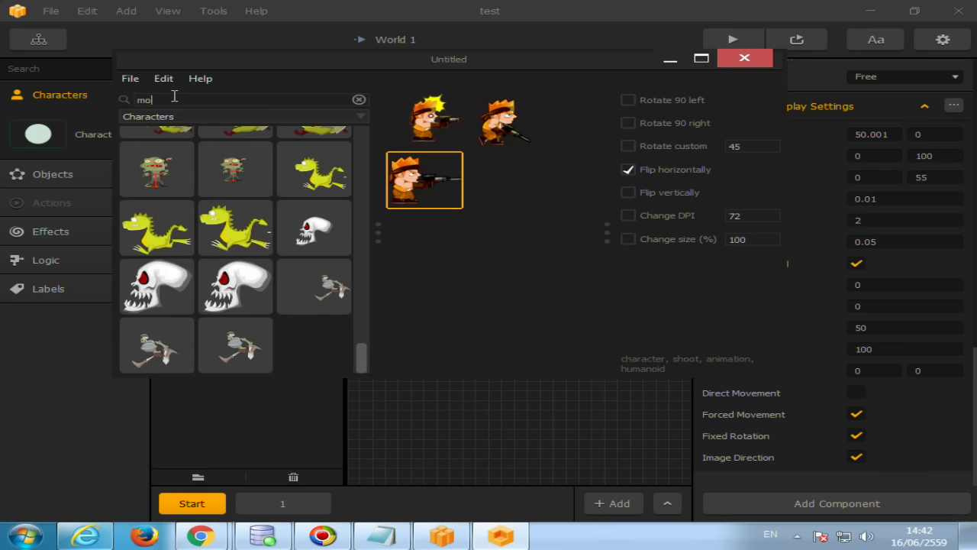
pyautogui.press('BackSpace')
pyautogui.press('BackSpace')
pyautogui.write('zom')
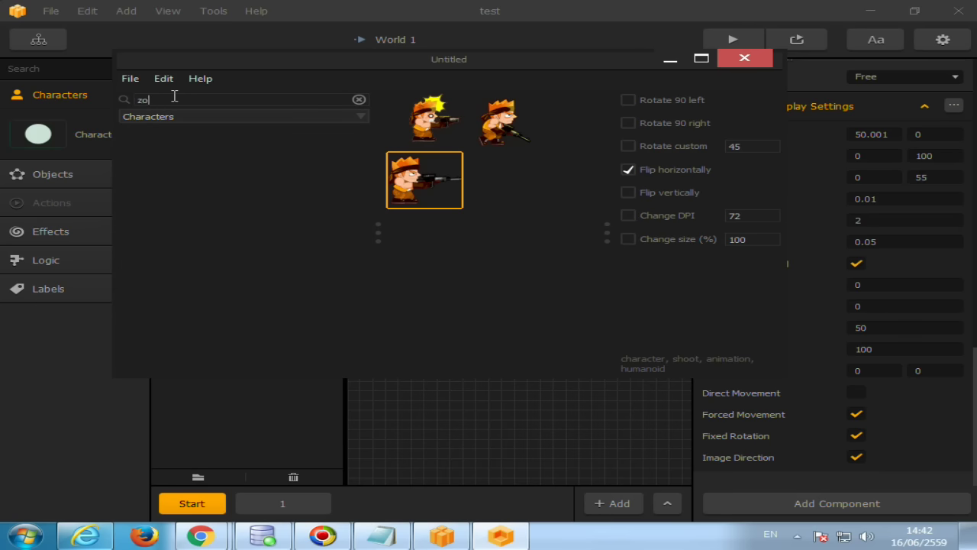
pyautogui.press('BackSpace')
pyautogui.press('BackSpace')
pyautogui.write('monster')
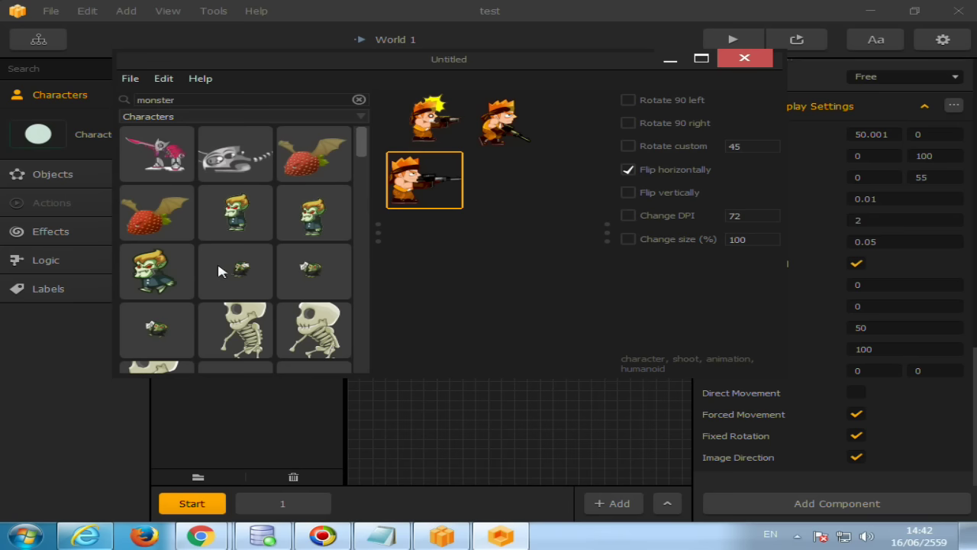
# Step: Add a walking zombie and a second zombie as frames, then bring Buildbox forward
pyautogui.scroll(-1, 279, 228)
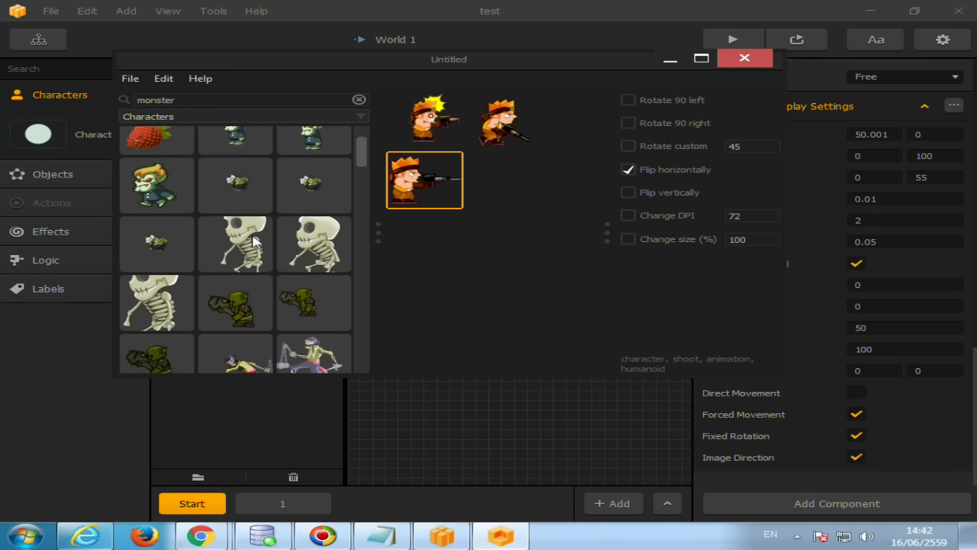
pyautogui.scroll(-3, 255, 246)
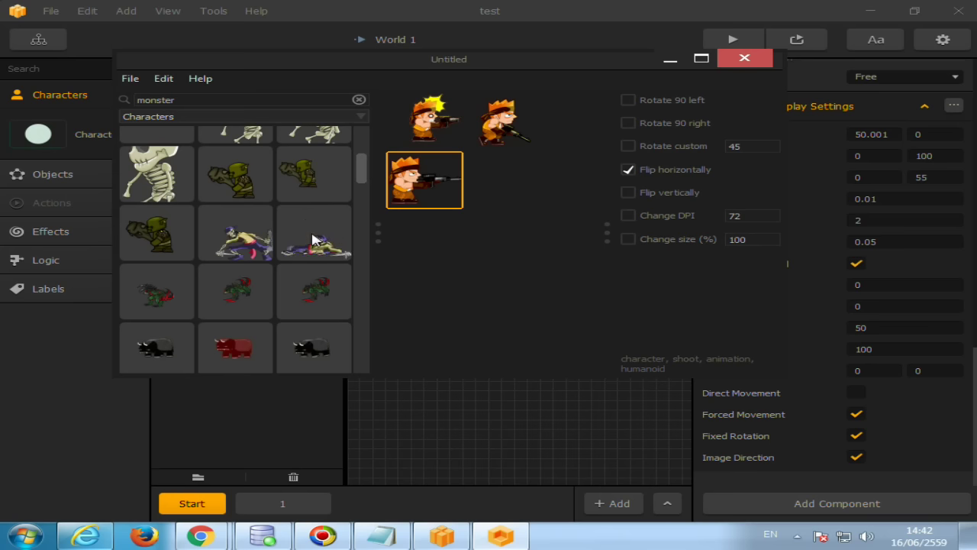
pyautogui.scroll(-2, 312, 233)
pyautogui.scroll(-3, 312, 252)
pyautogui.scroll(-1, 310, 251)
pyautogui.scroll(-2, 311, 251)
pyautogui.scroll(-1, 311, 251)
pyautogui.scroll(-1, 311, 251)
pyautogui.scroll(-2, 310, 245)
pyautogui.scroll(-1, 310, 246)
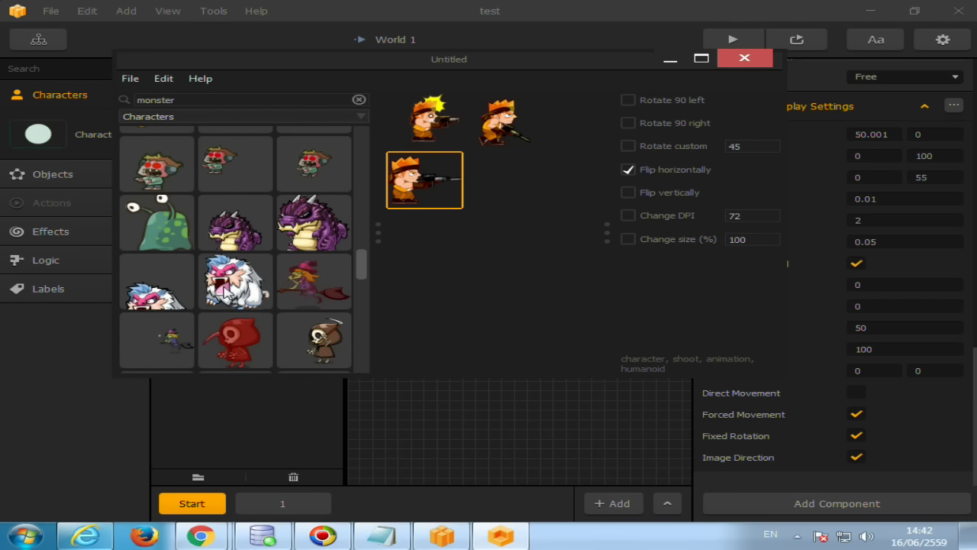
pyautogui.scroll(-2, 224, 286)
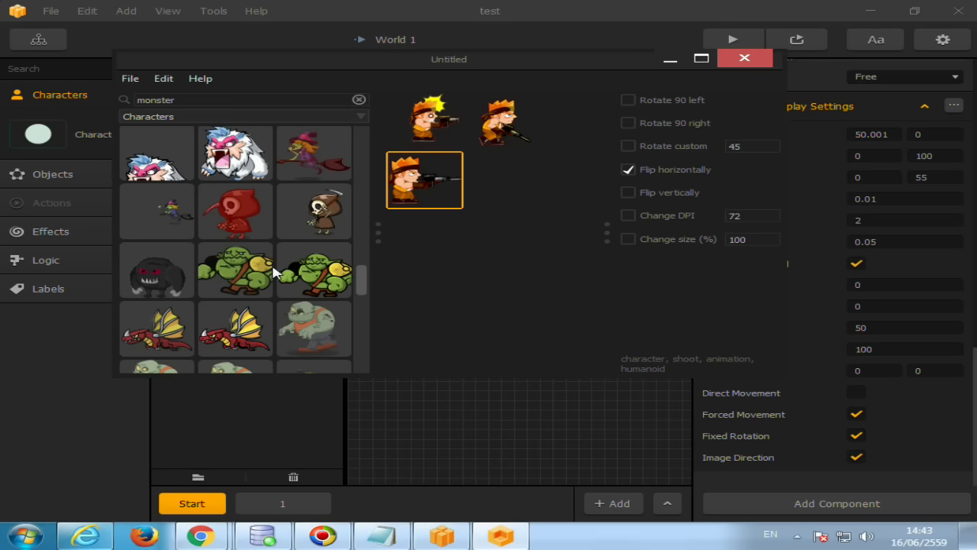
pyautogui.scroll(-1, 318, 323)
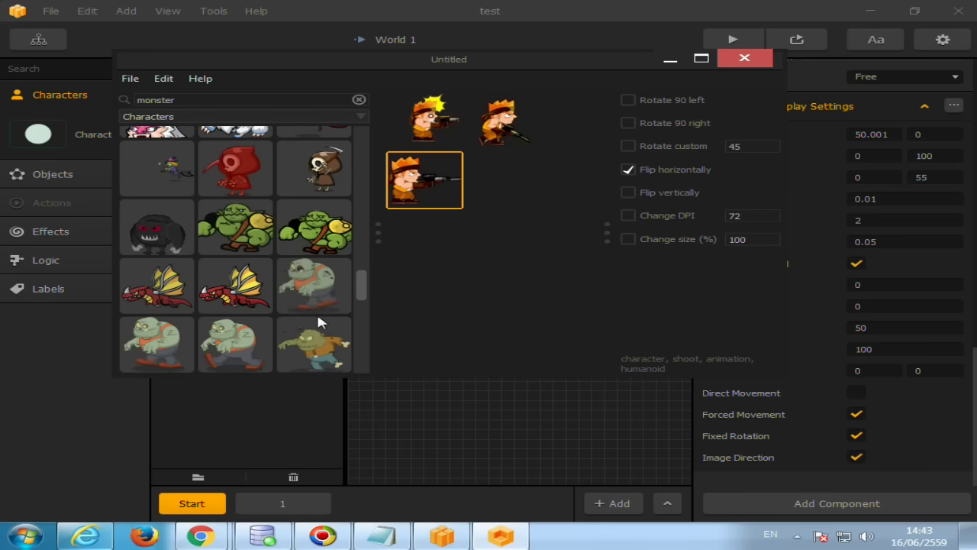
pyautogui.scroll(-1, 316, 311)
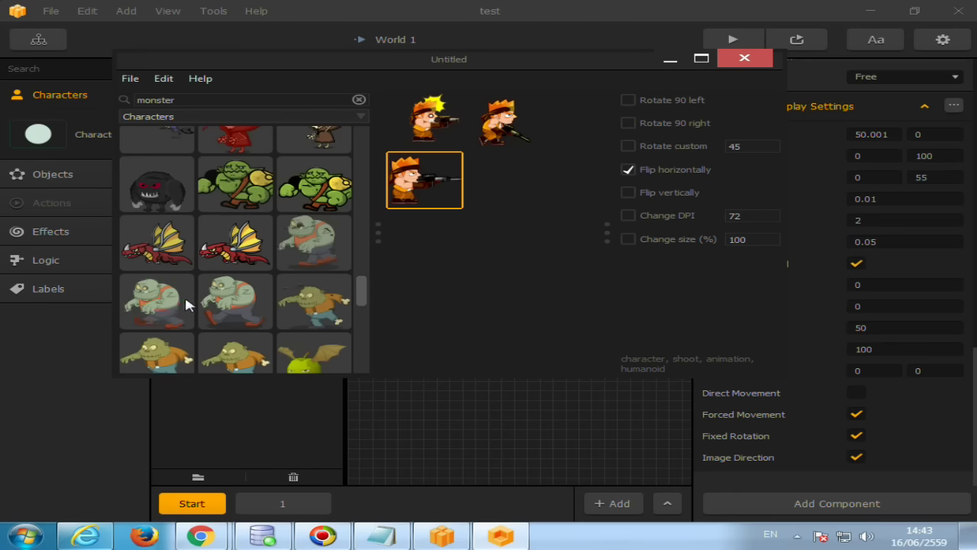
pyautogui.moveTo(321, 238); pyautogui.dragTo(433, 222)
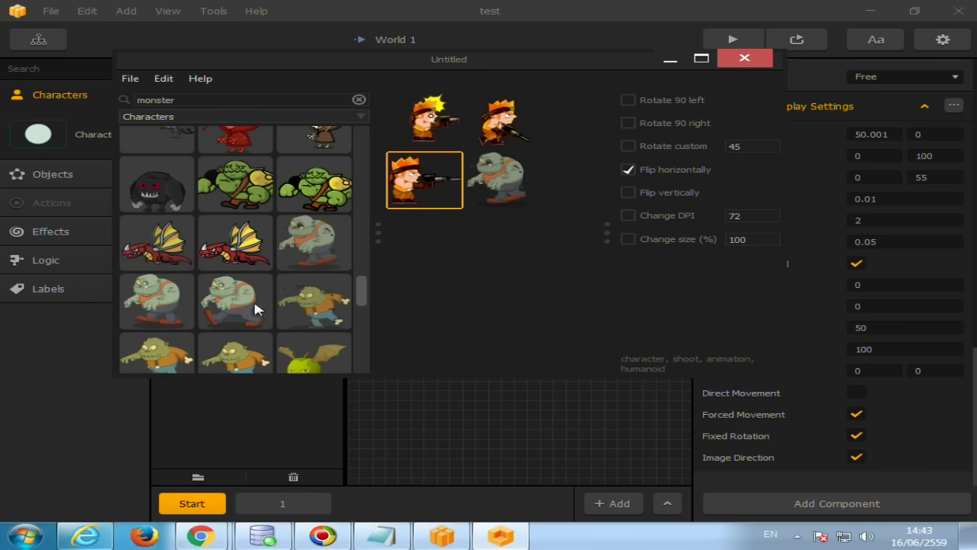
pyautogui.moveTo(242, 307); pyautogui.dragTo(585, 198)
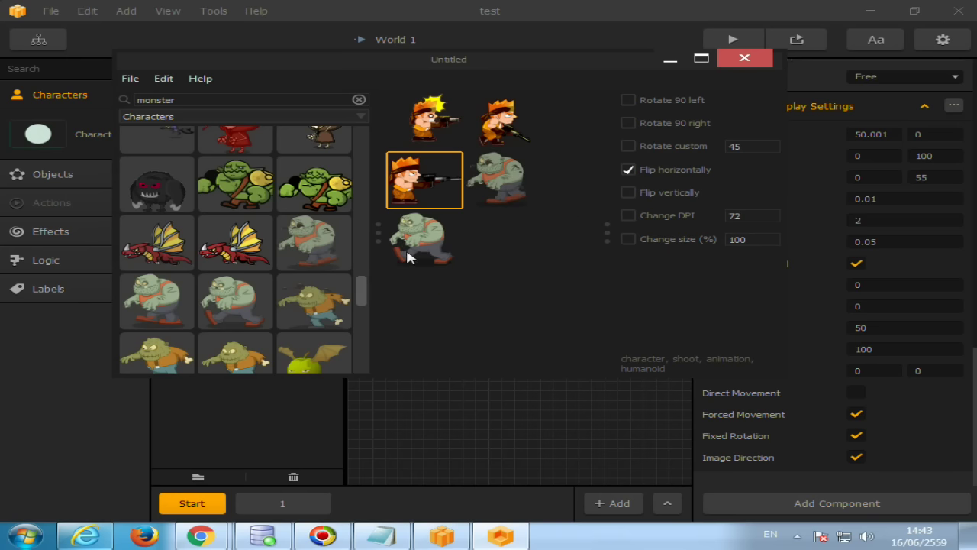
pyautogui.click(74, 174)
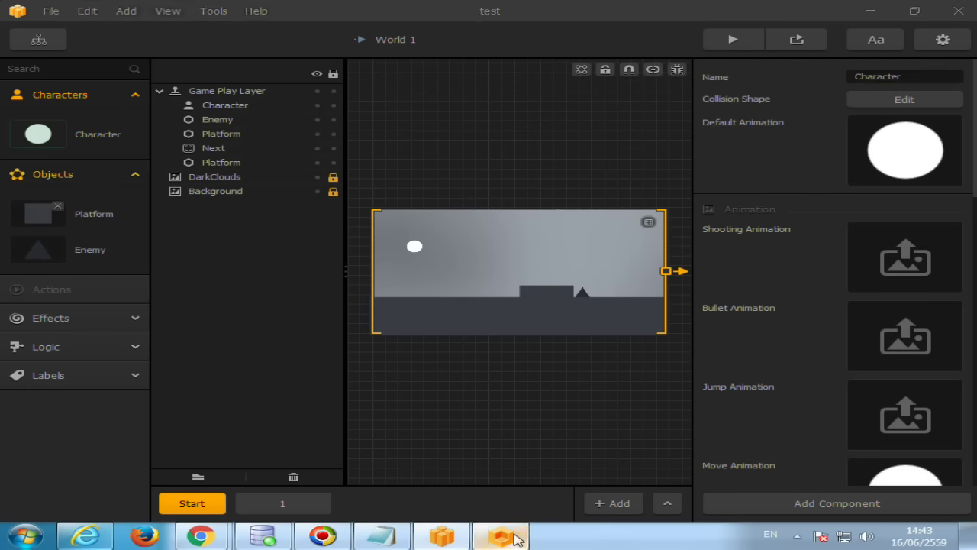
# Step: Switch the Imagebox library to Objects and add a soccer ball sprite
pyautogui.click(500, 536)
pyautogui.click(150, 122)
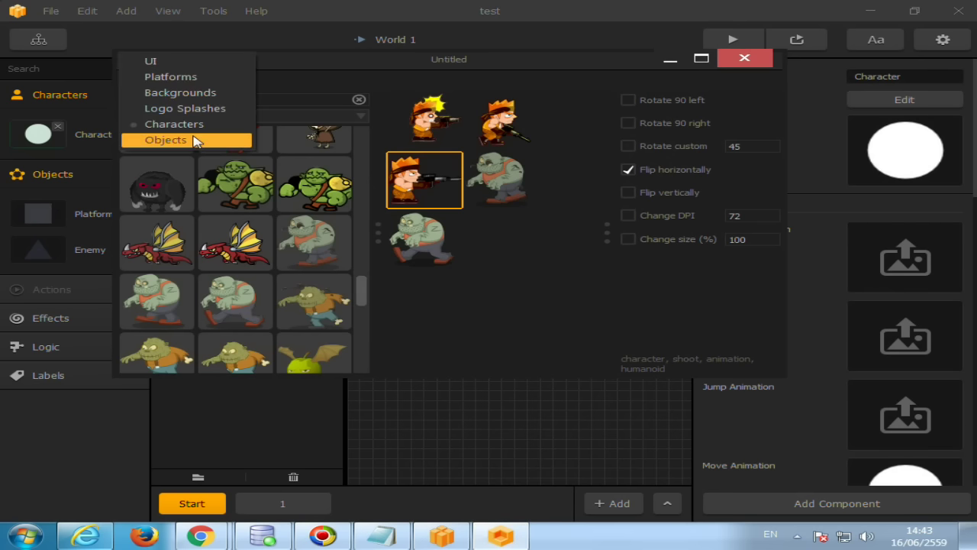
pyautogui.click(197, 140)
pyautogui.scroll(-1, 211, 241)
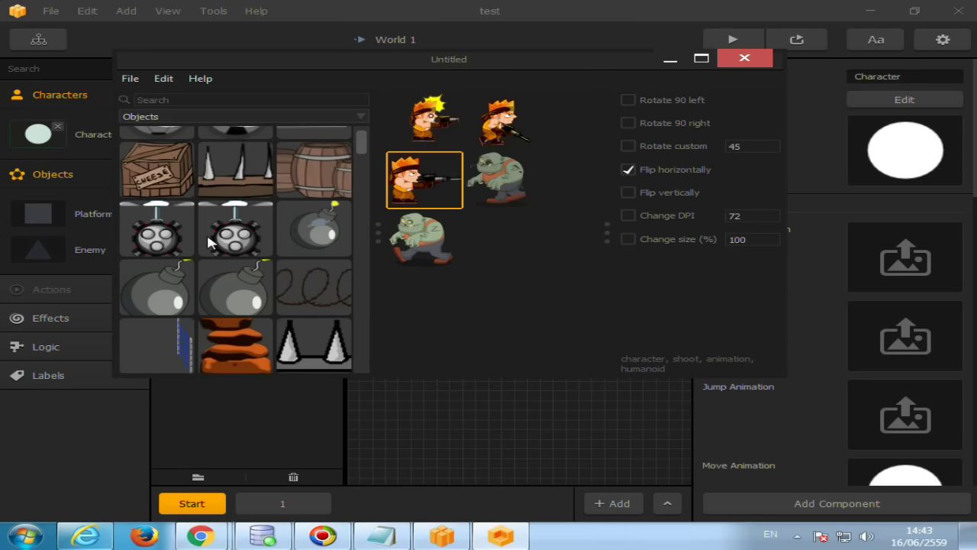
pyautogui.scroll(-1, 208, 242)
pyautogui.scroll(-1, 208, 241)
pyautogui.scroll(-3, 207, 243)
pyautogui.scroll(-2, 207, 244)
pyautogui.scroll(-2, 209, 264)
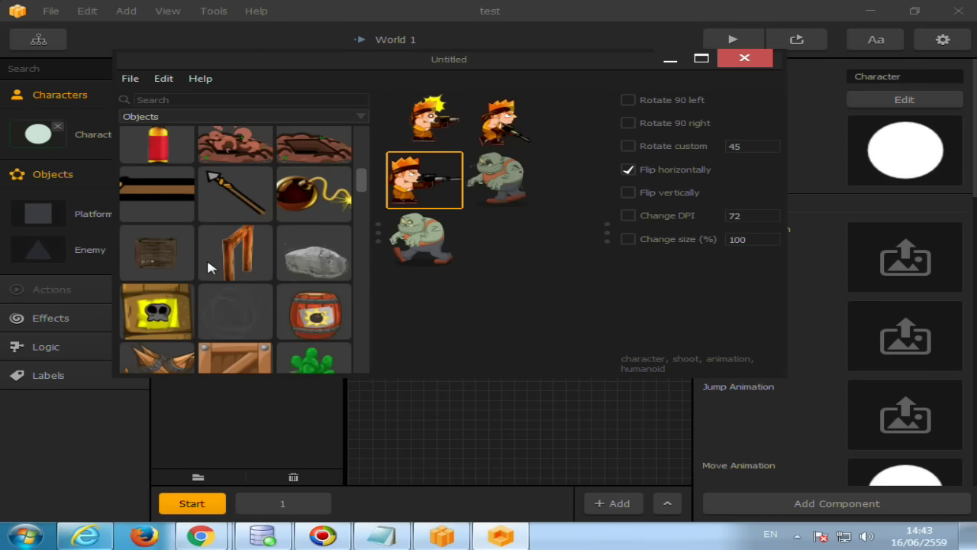
pyautogui.scroll(1, 211, 267)
pyautogui.scroll(3, 210, 267)
pyautogui.scroll(1, 210, 268)
pyautogui.scroll(2, 211, 267)
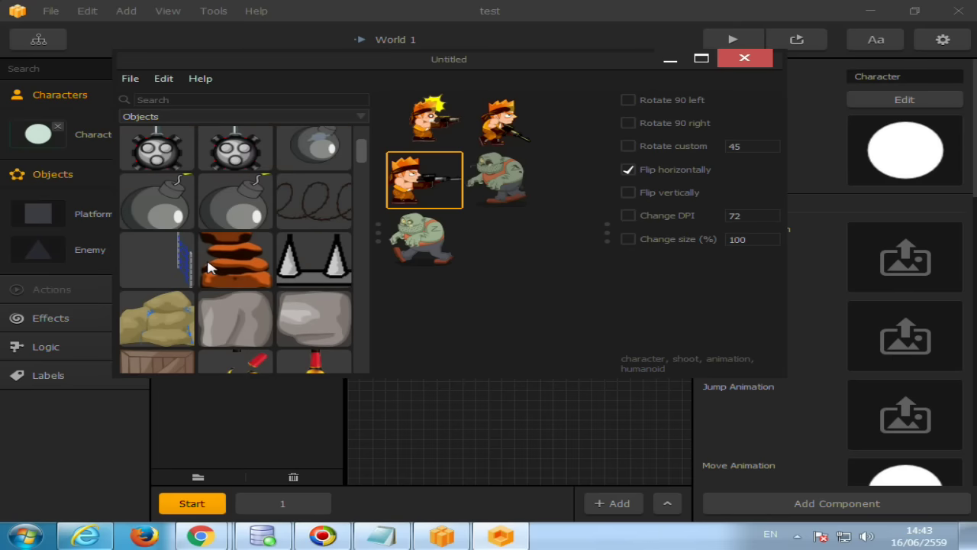
pyautogui.scroll(2, 208, 267)
pyautogui.scroll(-1, 209, 266)
pyautogui.scroll(1, 209, 266)
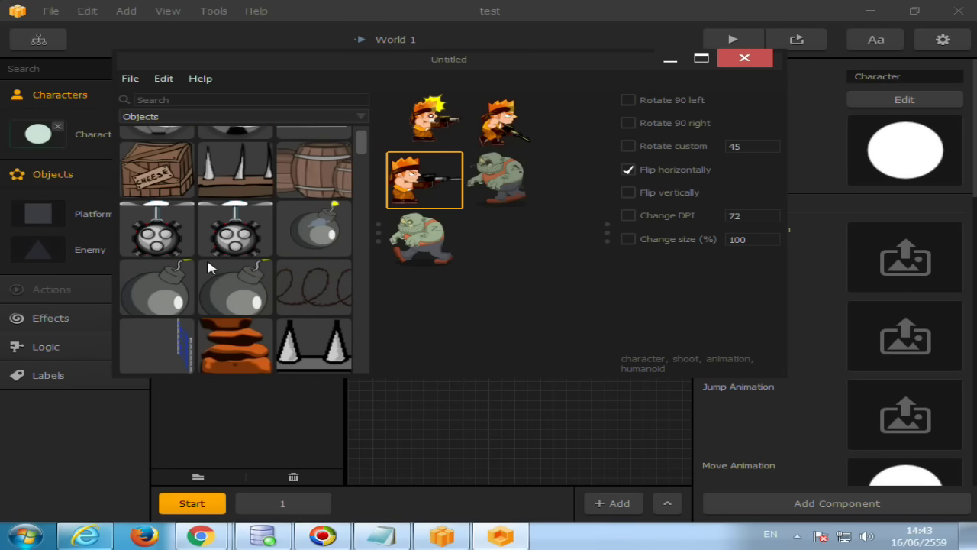
pyautogui.scroll(2, 211, 267)
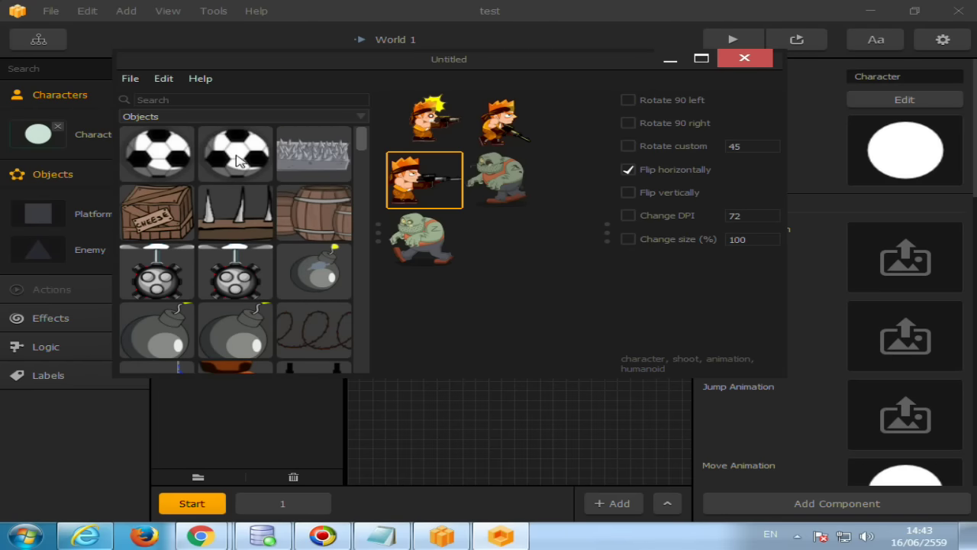
pyautogui.moveTo(244, 156); pyautogui.dragTo(528, 250)
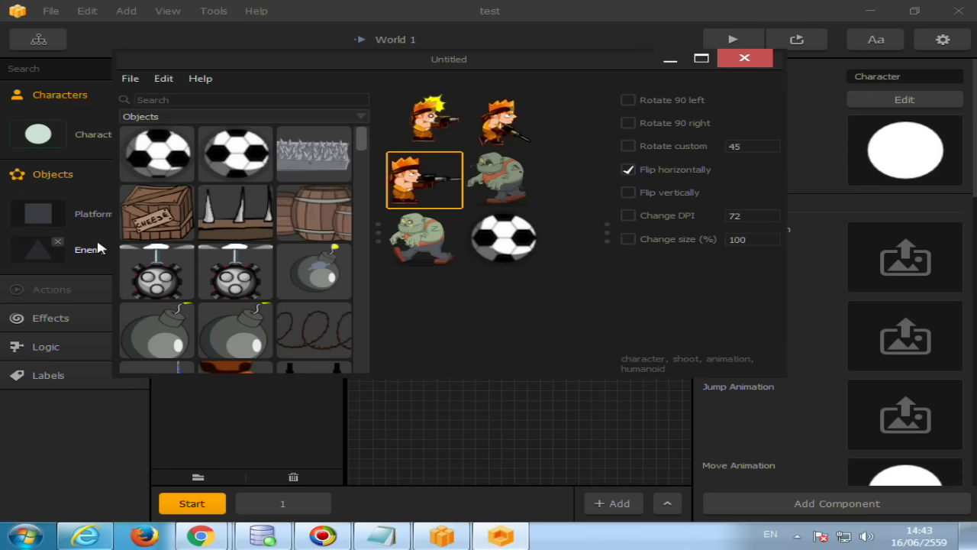
# Step: From Backgrounds, add the pale green landscape and the castle background to the sprites
pyautogui.click(246, 117)
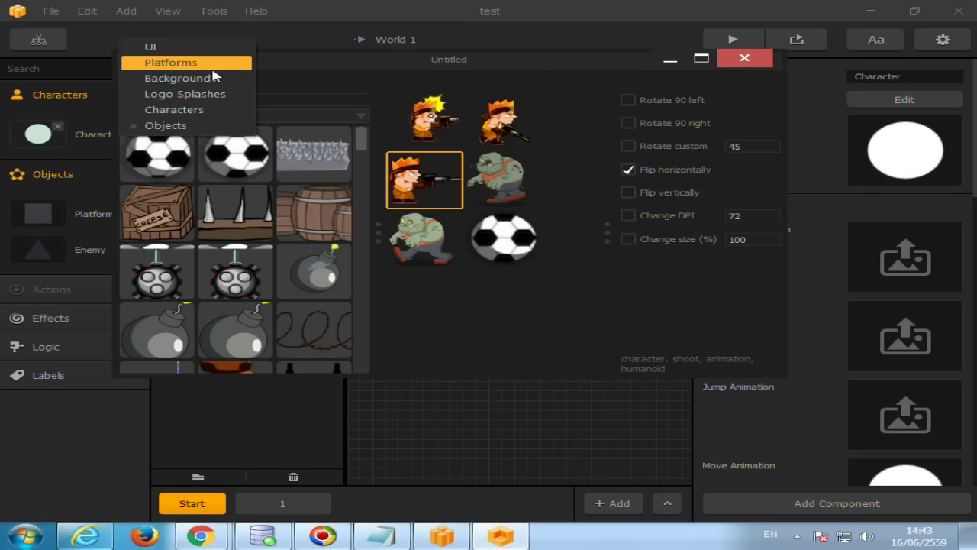
pyautogui.click(215, 80)
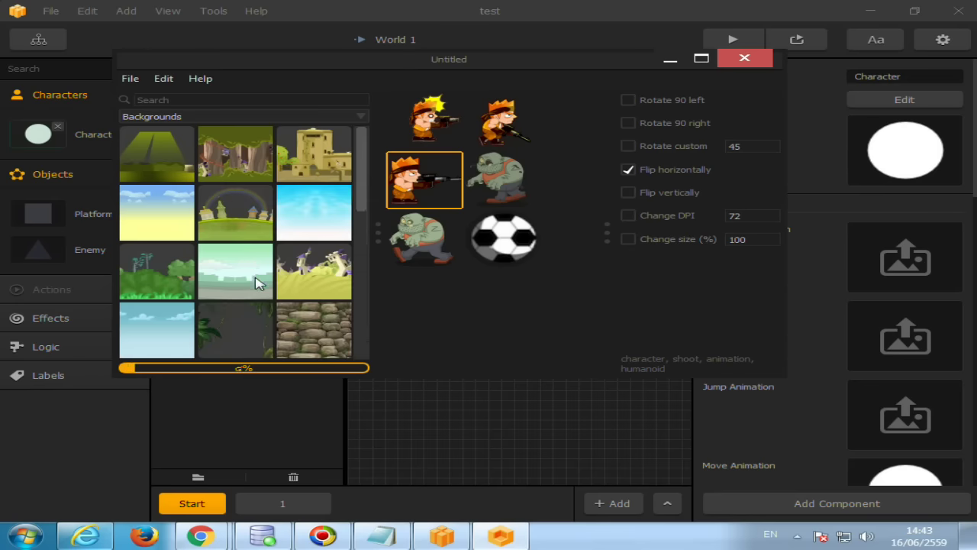
pyautogui.scroll(-2, 255, 282)
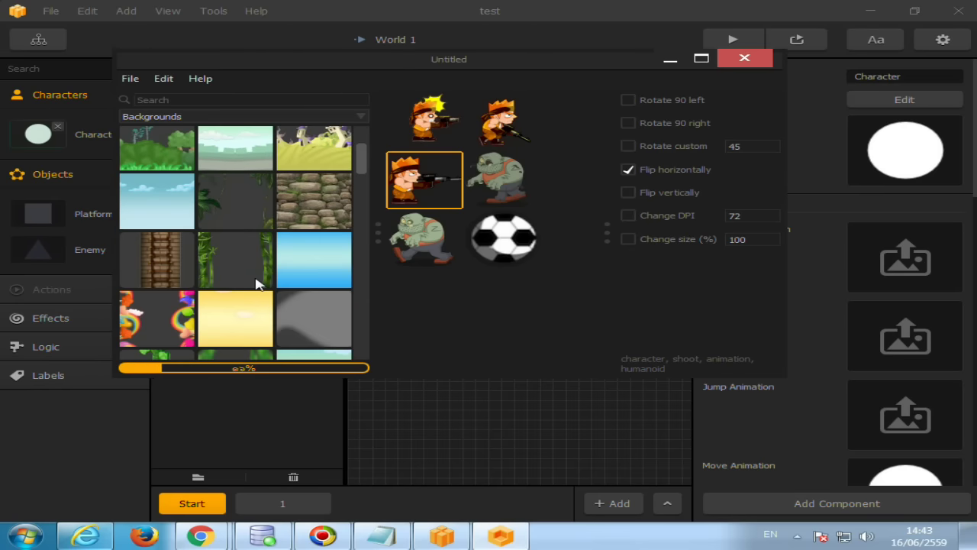
pyautogui.scroll(1, 255, 280)
pyautogui.scroll(1, 255, 280)
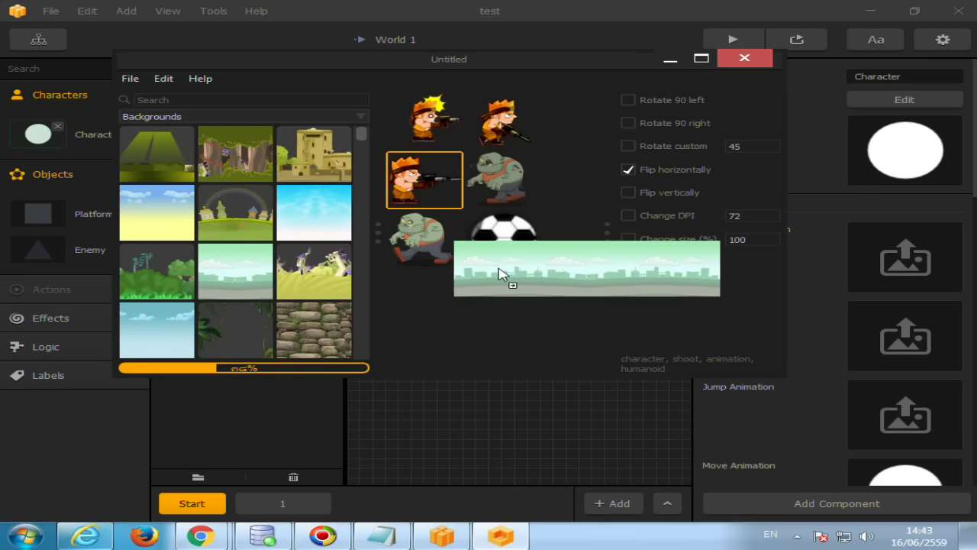
pyautogui.moveTo(243, 276); pyautogui.dragTo(458, 316)
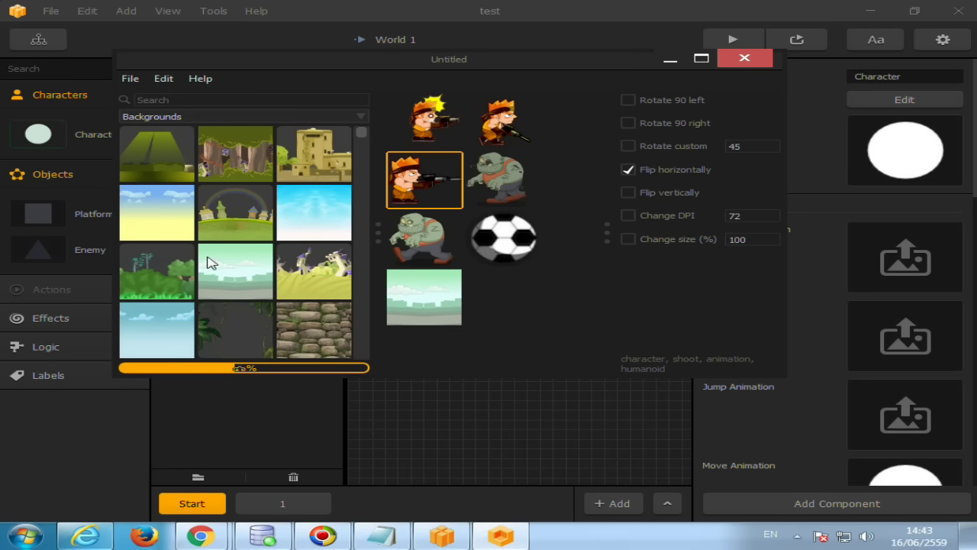
pyautogui.moveTo(314, 186); pyautogui.dragTo(511, 309)
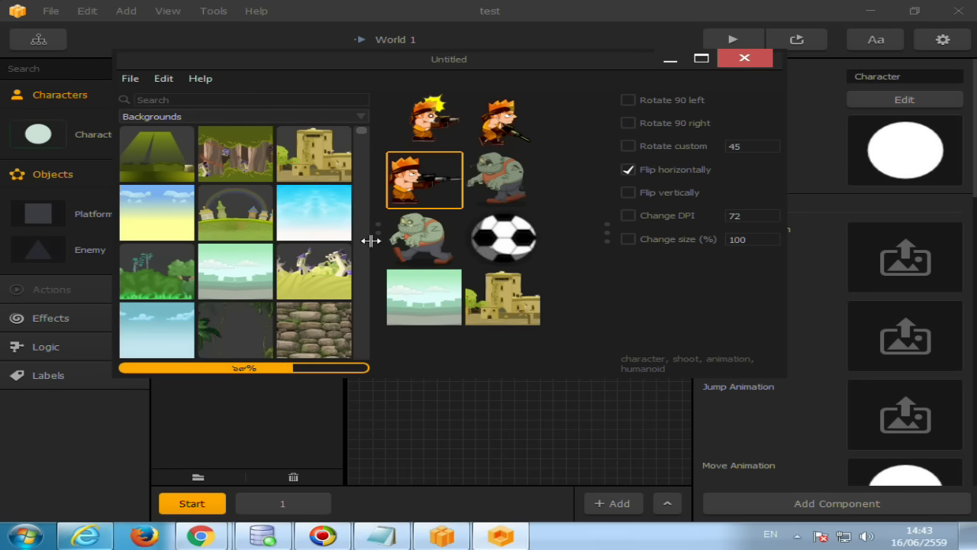
pyautogui.click(180, 113)
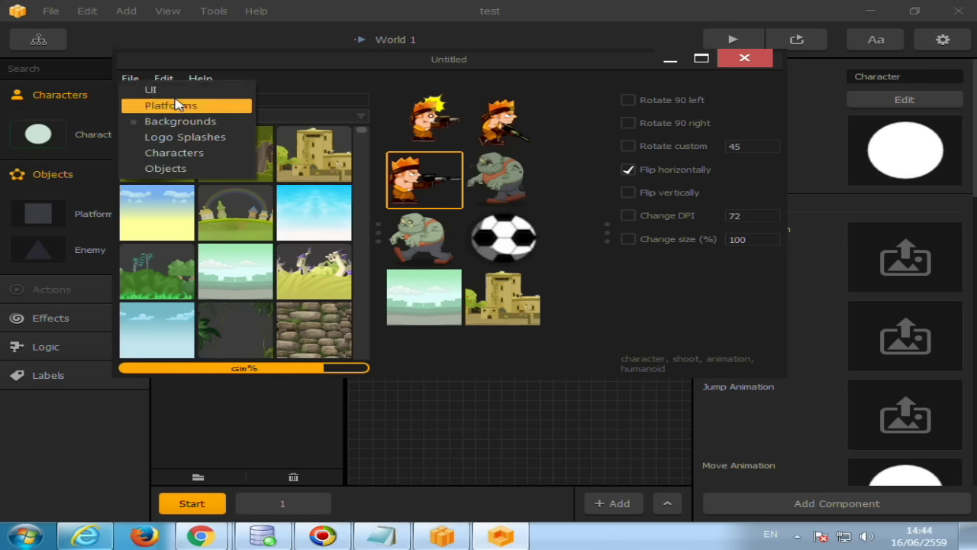
# Step: Add the UNLOCK button graphic from the UI library, then cancel Imagebox's crash dialog
pyautogui.click(175, 92)
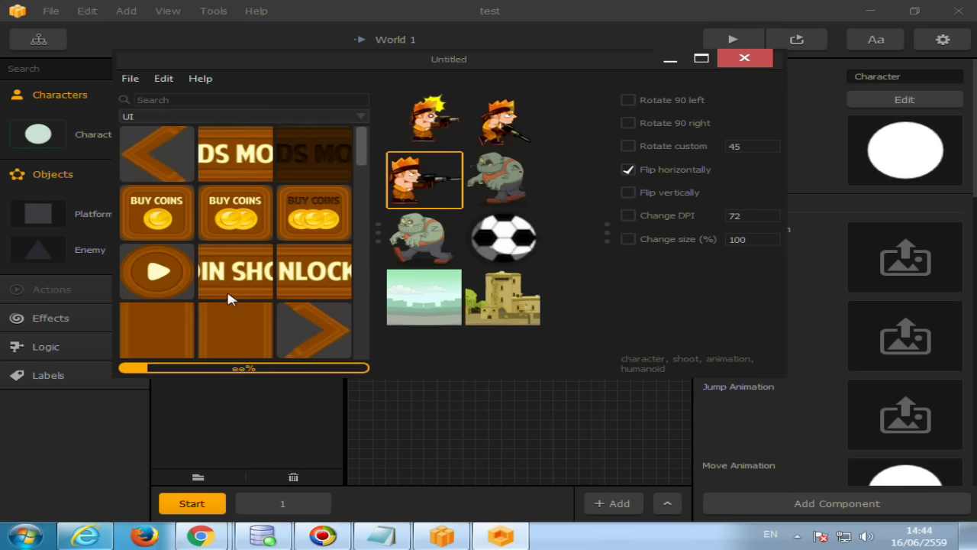
pyautogui.scroll(-3, 251, 334)
pyautogui.scroll(-2, 248, 338)
pyautogui.scroll(-2, 250, 336)
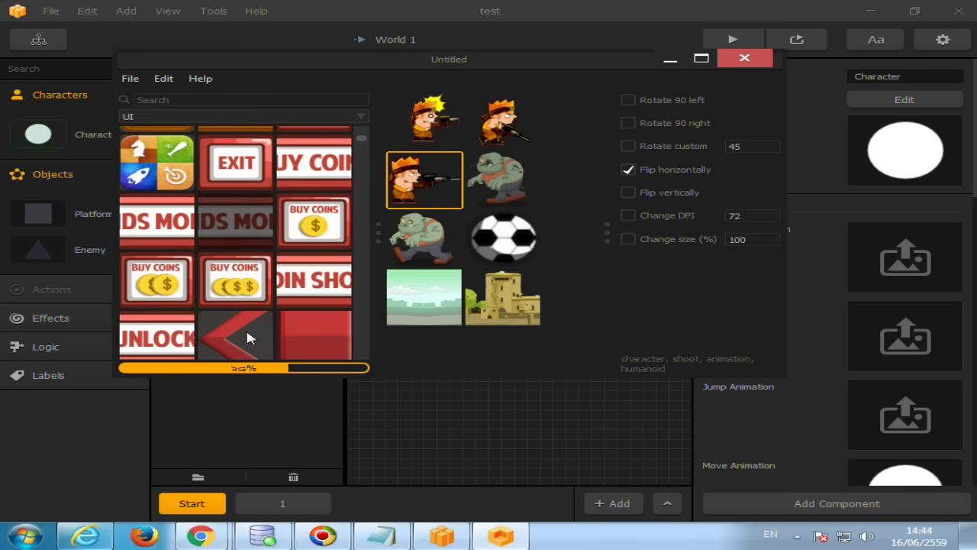
pyautogui.scroll(-2, 251, 330)
pyautogui.moveTo(168, 298); pyautogui.dragTo(470, 365)
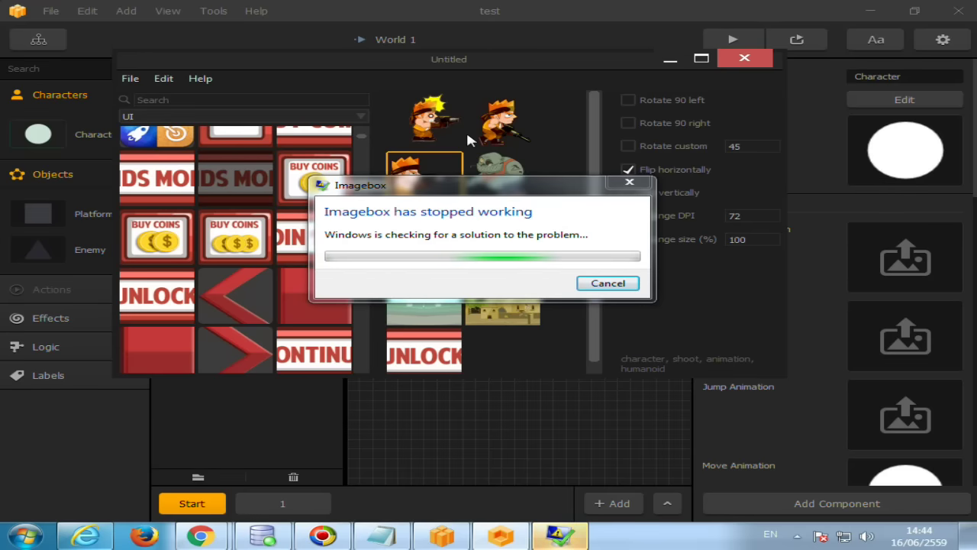
pyautogui.click(608, 288)
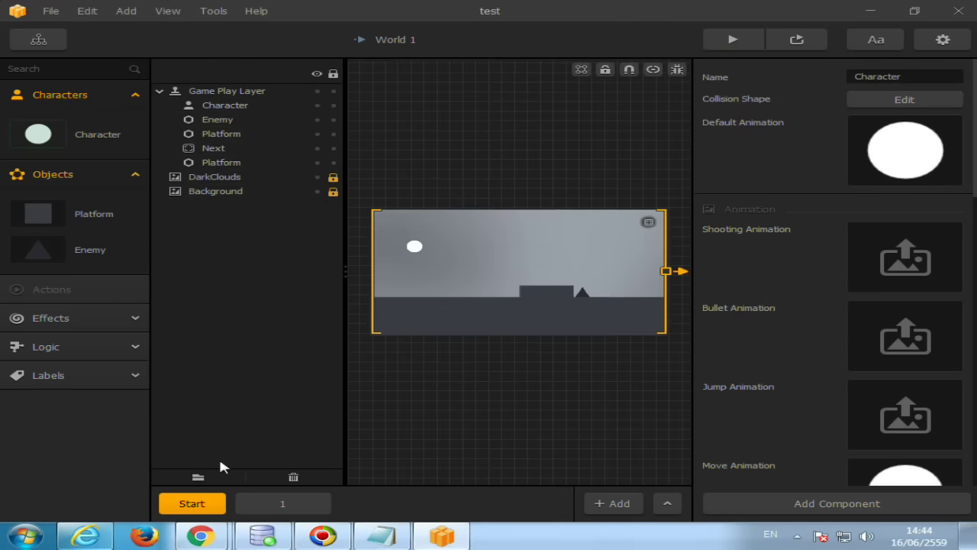
# Step: Relaunch Imagebox, open Test's Animation_3 folder, and clear the Jump Animation image
pyautogui.click(24, 535)
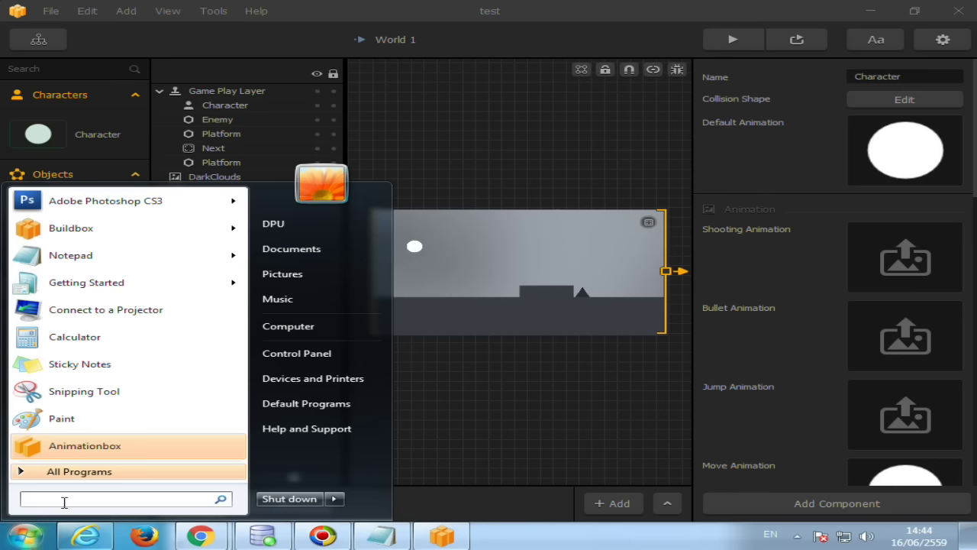
pyautogui.write('ima')
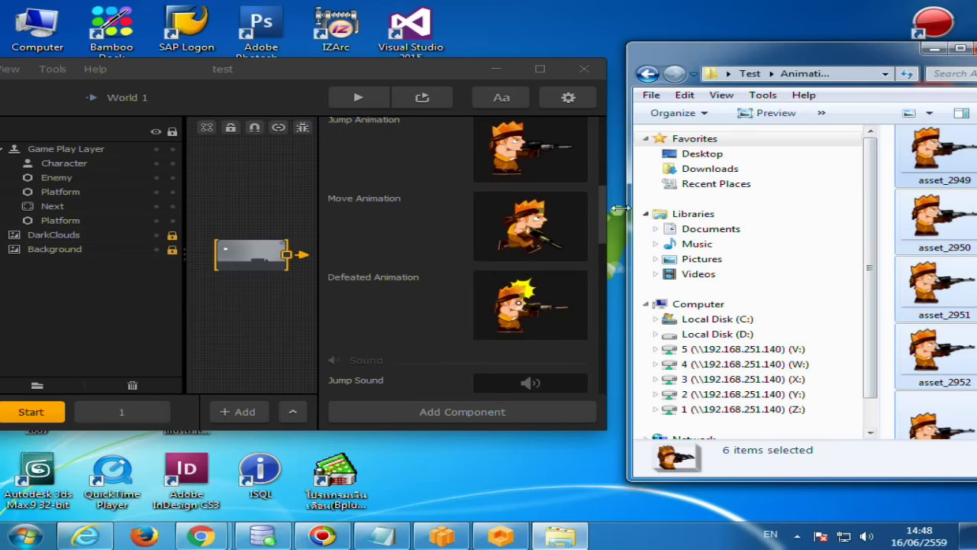
pyautogui.click(772, 74)
pyautogui.click(772, 74)
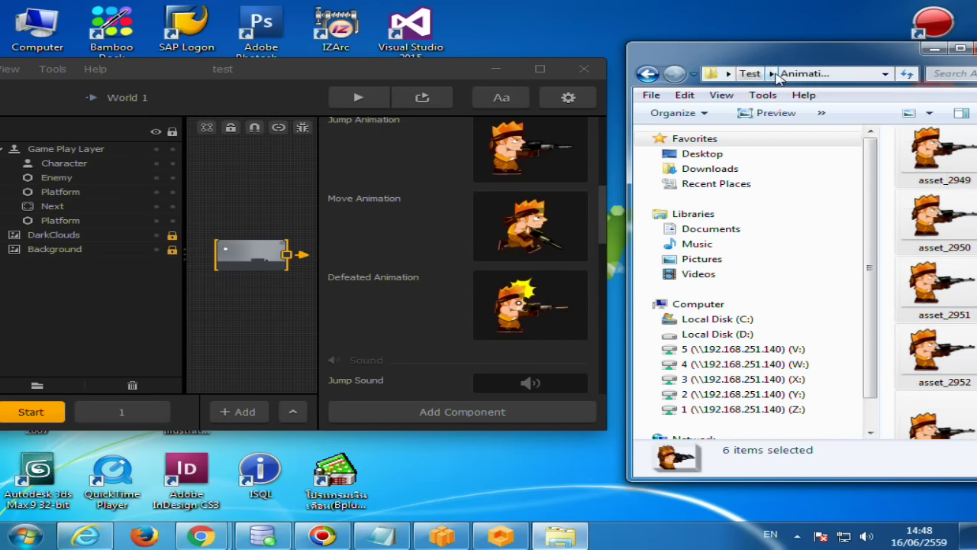
pyautogui.click(772, 74)
pyautogui.click(794, 122)
pyautogui.click(772, 74)
pyautogui.click(817, 120)
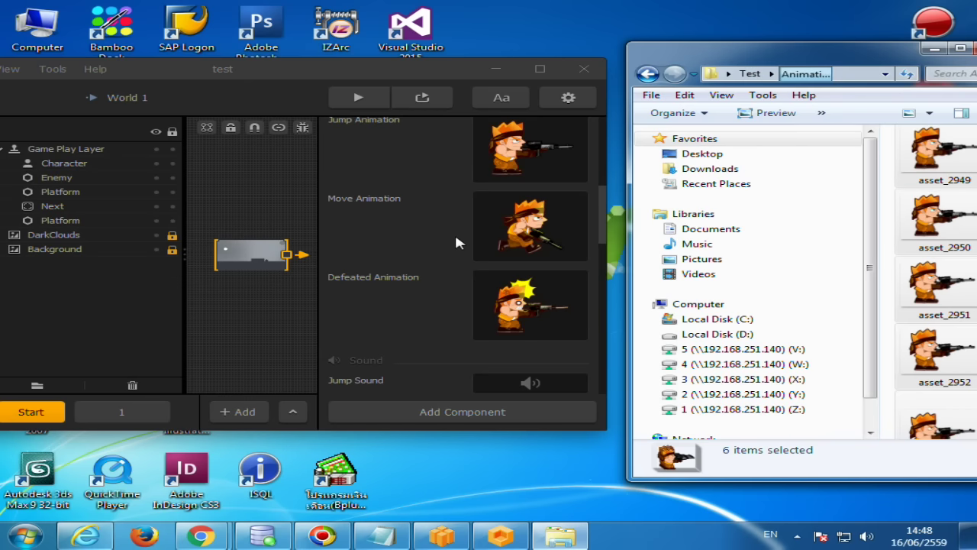
pyautogui.moveTo(601, 229)
pyautogui.mouseDown()
pyautogui.moveTo(600, 188)
pyautogui.moveTo(594, 208)
pyautogui.mouseUp()
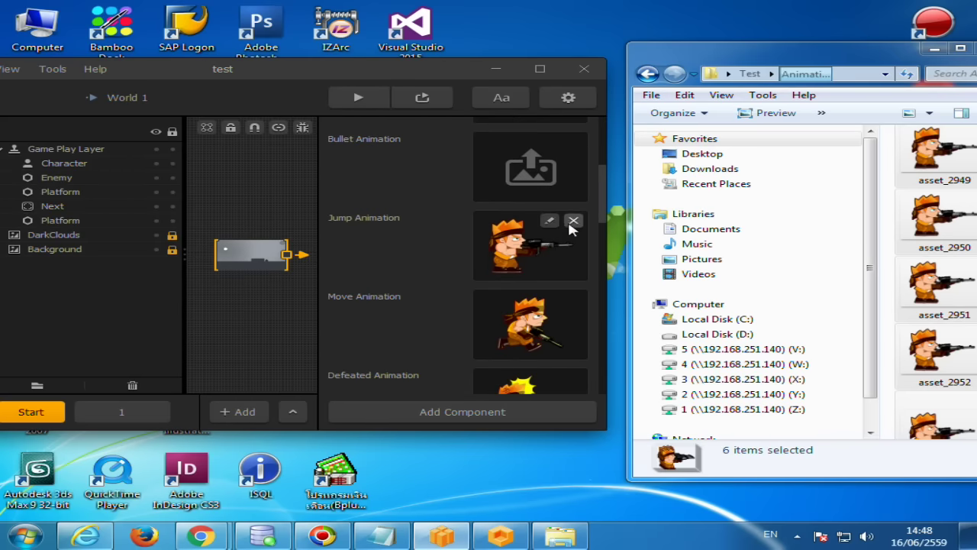
pyautogui.click(572, 222)
# Step: Drop frames asset_2949 through asset_2953 into the Shooting Animation slot
pyautogui.scroll(3, 568, 227)
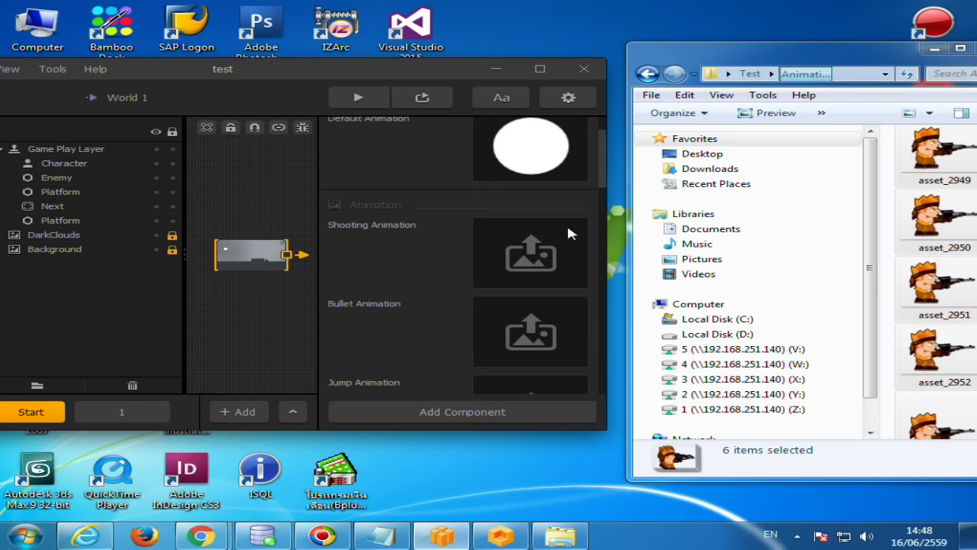
pyautogui.click(949, 162)
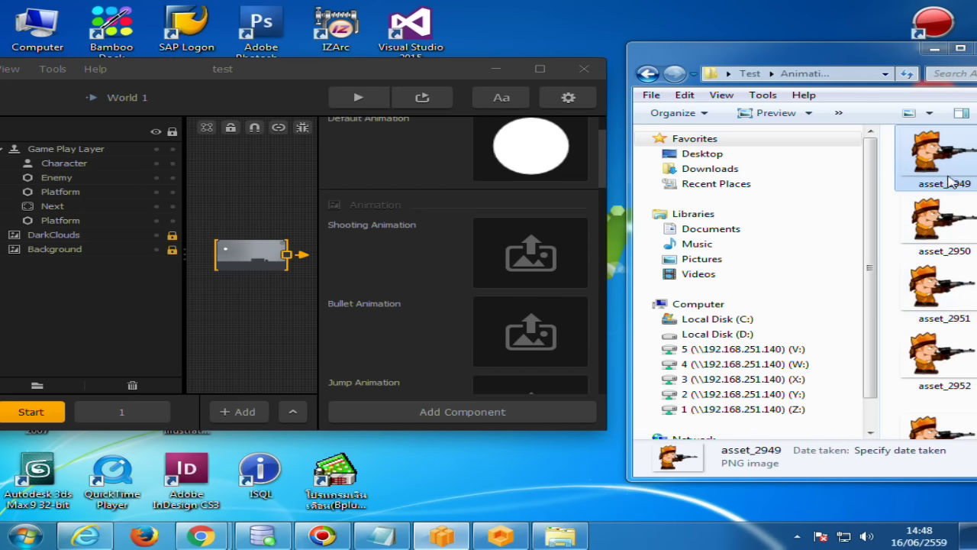
pyautogui.scroll(-1, 947, 229)
pyautogui.keyDown('shift'); pyautogui.click(961, 400); pyautogui.keyUp('shift')
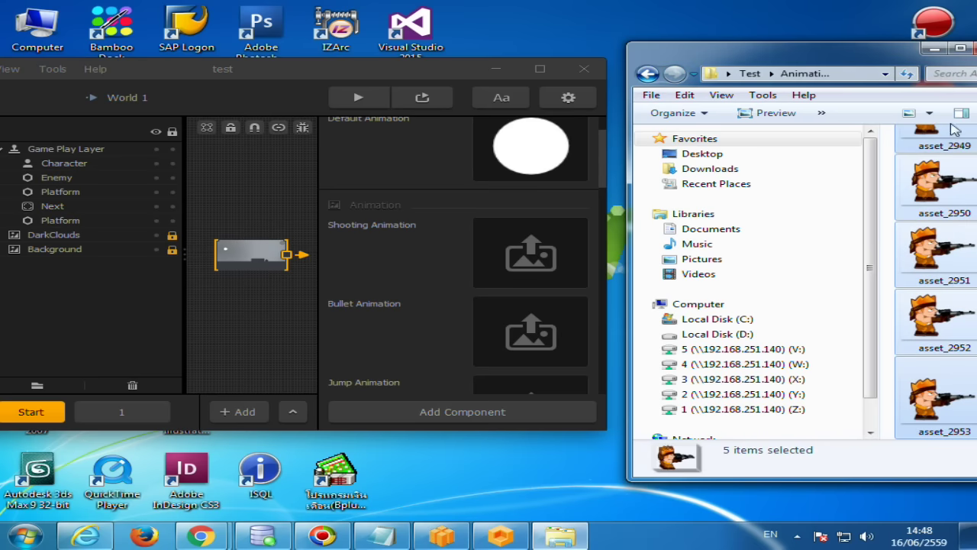
pyautogui.moveTo(960, 401); pyautogui.dragTo(511, 276)
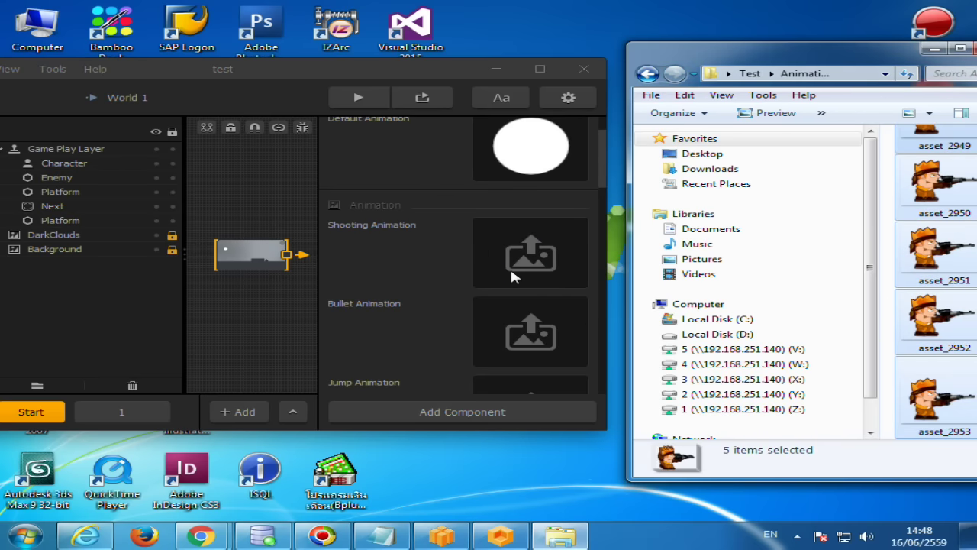
pyautogui.scroll(1, 952, 275)
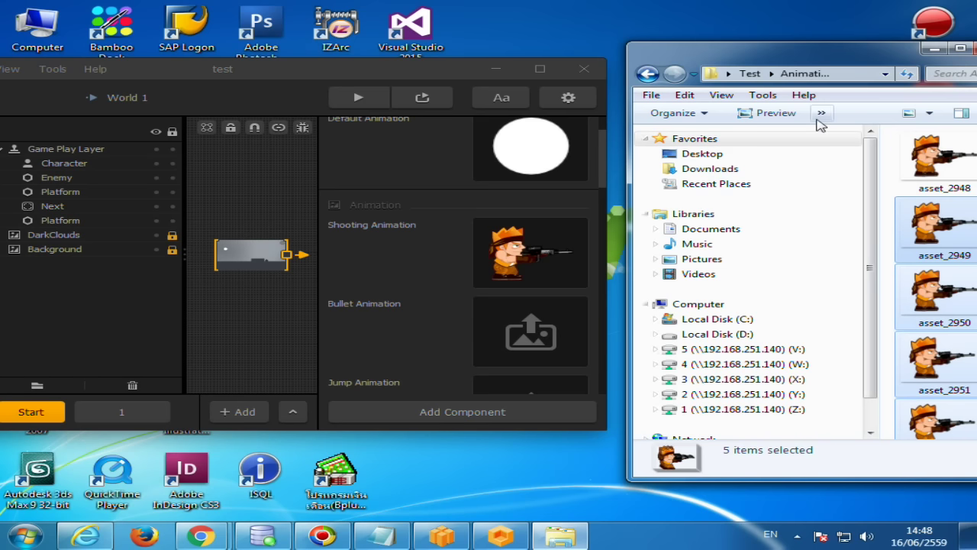
# Step: From another Test animation folder, set asset_2916–asset_2918 as the Default Animation frames
pyautogui.click(785, 75)
pyautogui.click(772, 74)
pyautogui.click(772, 74)
pyautogui.click(772, 74)
pyautogui.click(772, 74)
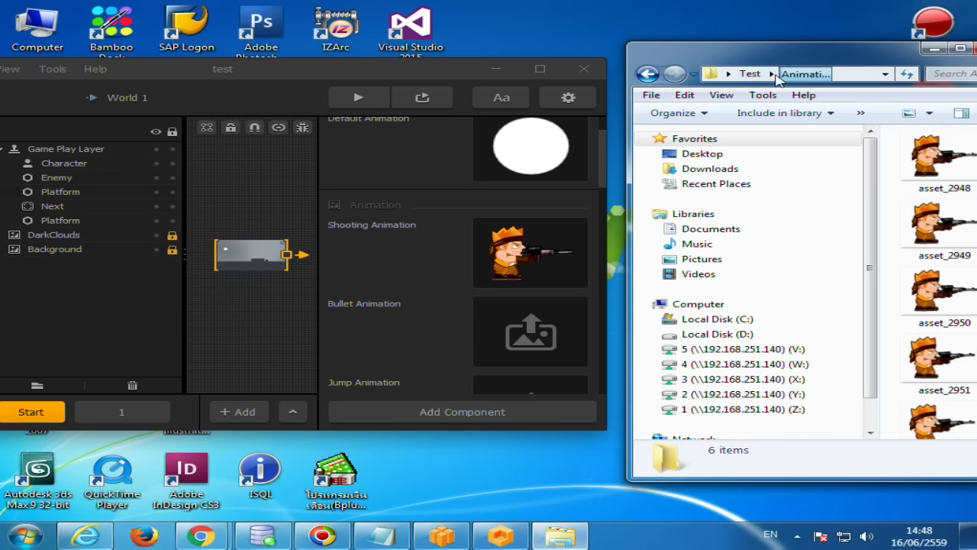
pyautogui.click(774, 74)
pyautogui.click(769, 97)
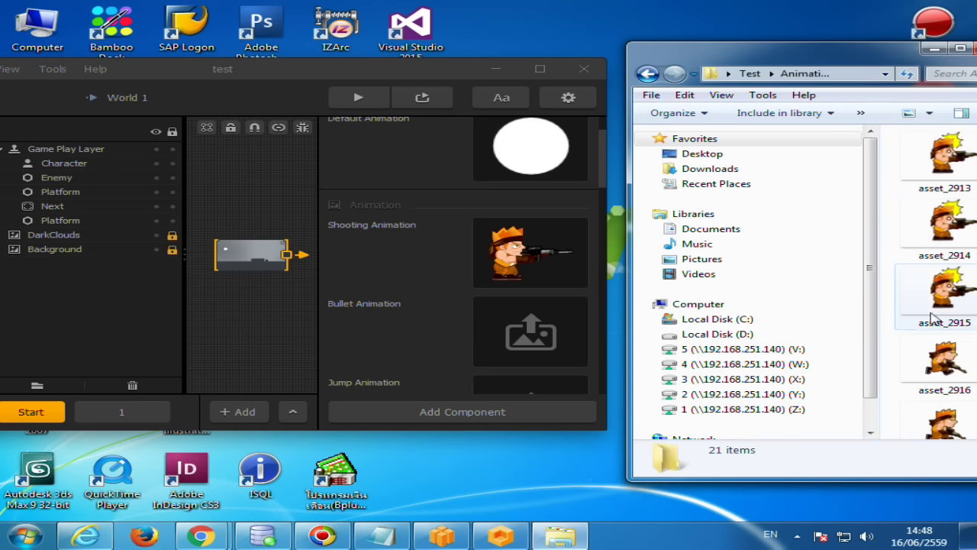
pyautogui.click(944, 359)
pyautogui.scroll(-2, 944, 351)
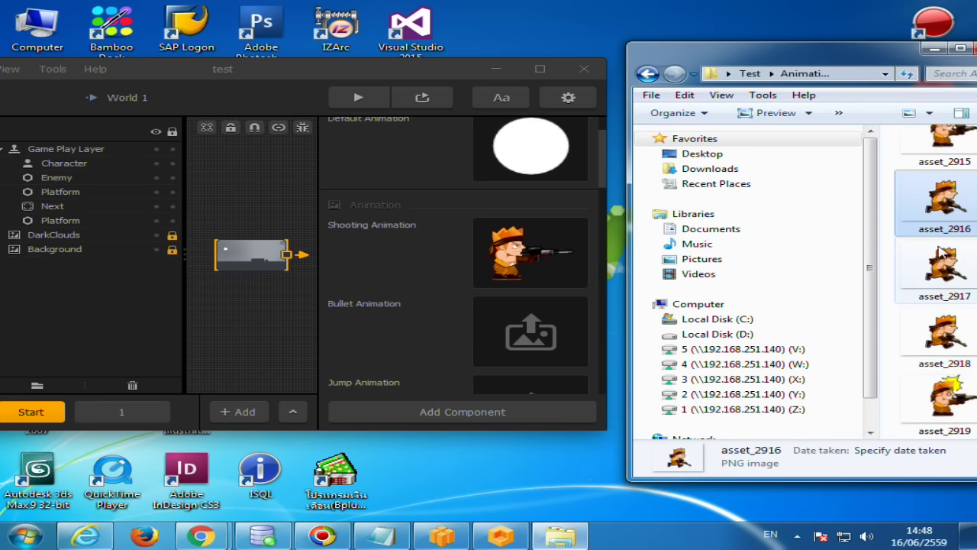
pyautogui.keyDown('shift'); pyautogui.click(950, 336); pyautogui.keyUp('shift')
pyautogui.keyDown('ctrl'); pyautogui.click(945, 213); pyautogui.keyUp('ctrl')
pyautogui.moveTo(945, 218)
pyautogui.mouseDown()
pyautogui.moveTo(691, 206)
pyautogui.moveTo(527, 149)
pyautogui.mouseUp()
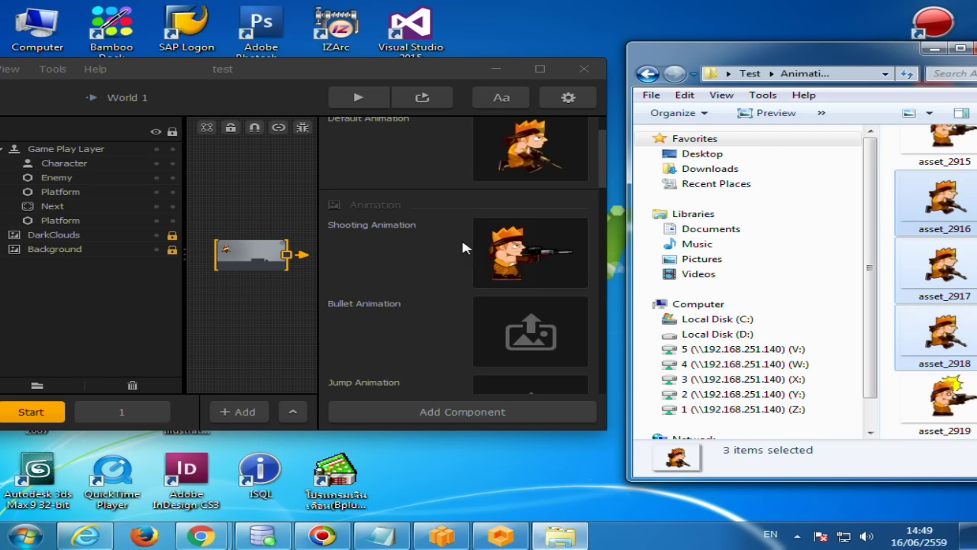
# Step: Move the editor window up and scroll through the character's animation slots
pyautogui.scroll(-3, 340, 244)
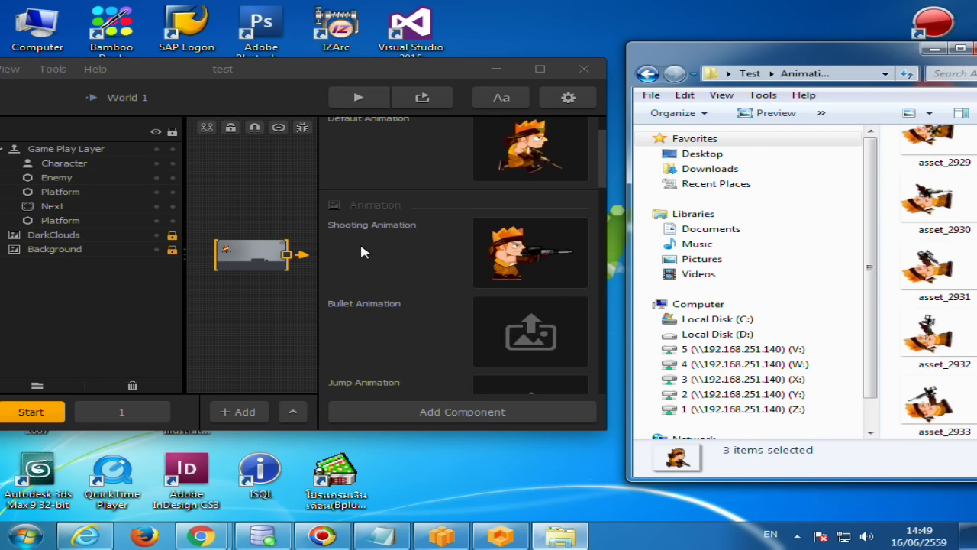
pyautogui.scroll(-2, 378, 256)
pyautogui.scroll(-3, 395, 267)
pyautogui.moveTo(338, 65)
pyautogui.mouseDown()
pyautogui.moveTo(511, 34)
pyautogui.moveTo(549, 53)
pyautogui.mouseUp()
pyautogui.scroll(-2, 784, 275)
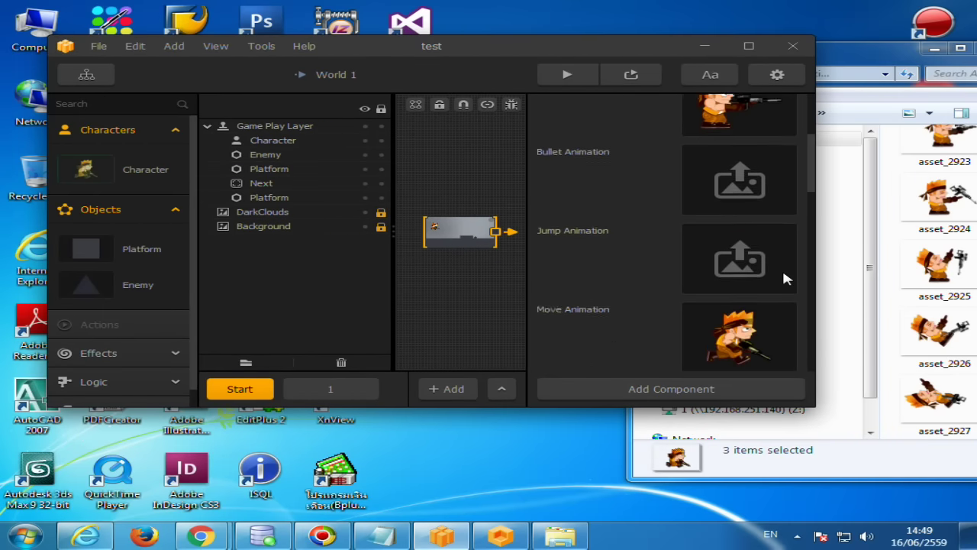
pyautogui.scroll(-3, 785, 275)
pyautogui.scroll(-1, 784, 275)
pyautogui.scroll(2, 784, 275)
pyautogui.scroll(1, 784, 279)
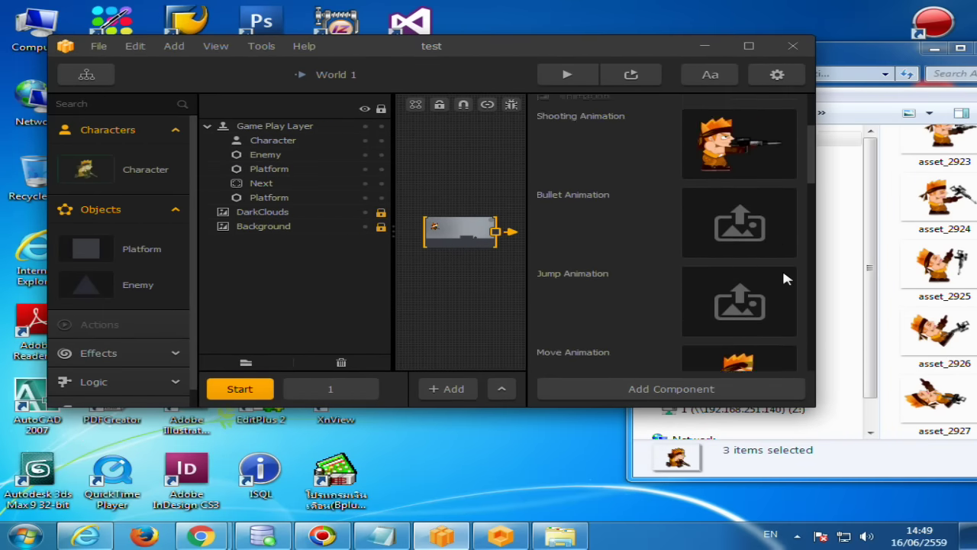
pyautogui.scroll(3, 784, 279)
# Step: Maximize the editor, run the game preview, and start from the title screen
pyautogui.click(749, 45)
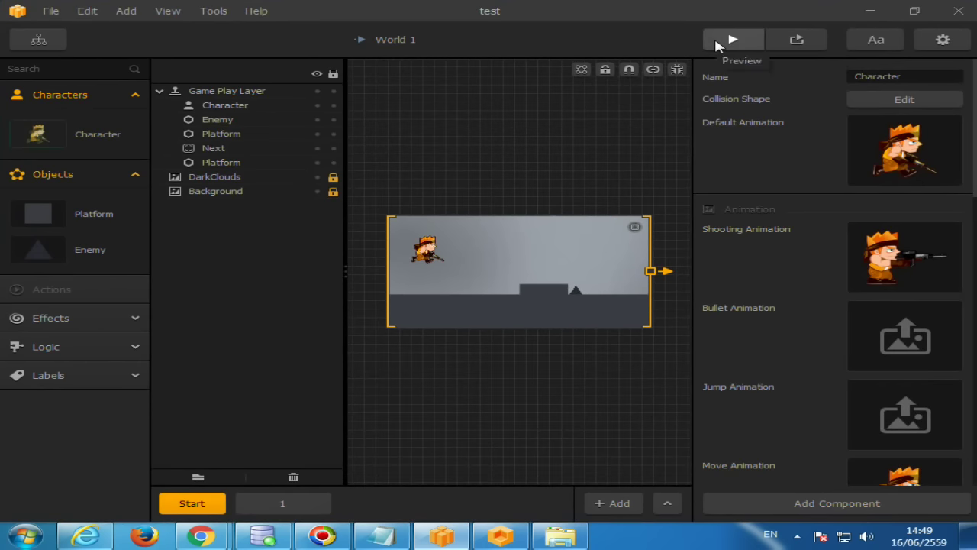
pyautogui.click(738, 44)
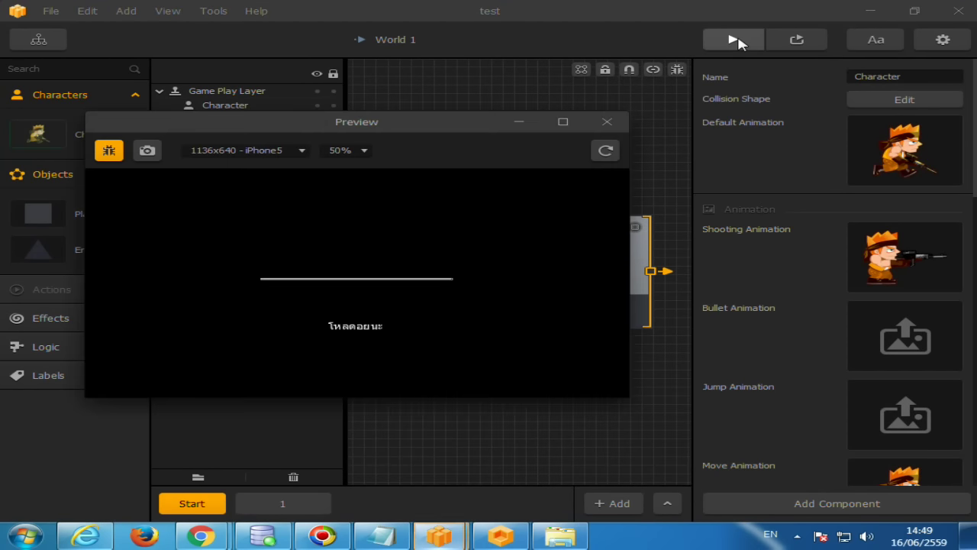
pyautogui.click(709, 42)
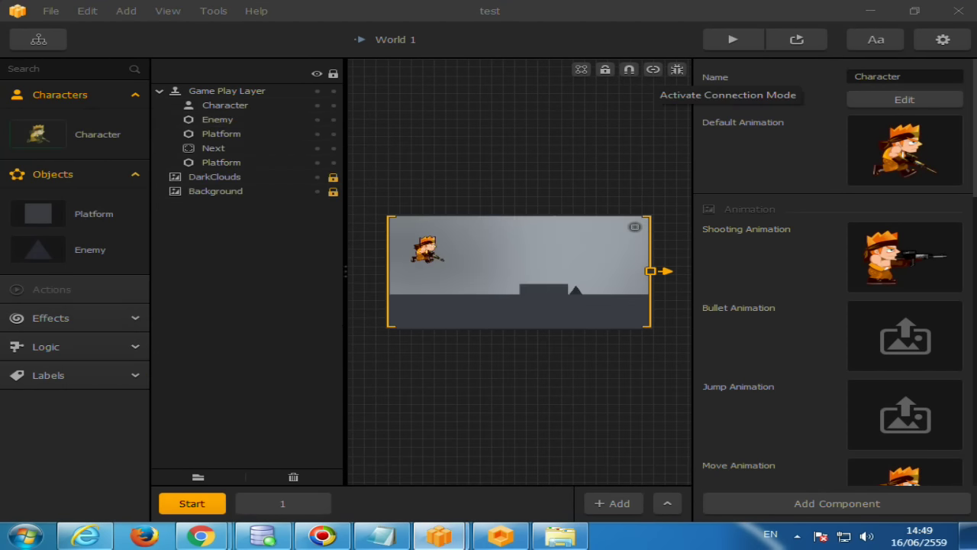
pyautogui.click(500, 536)
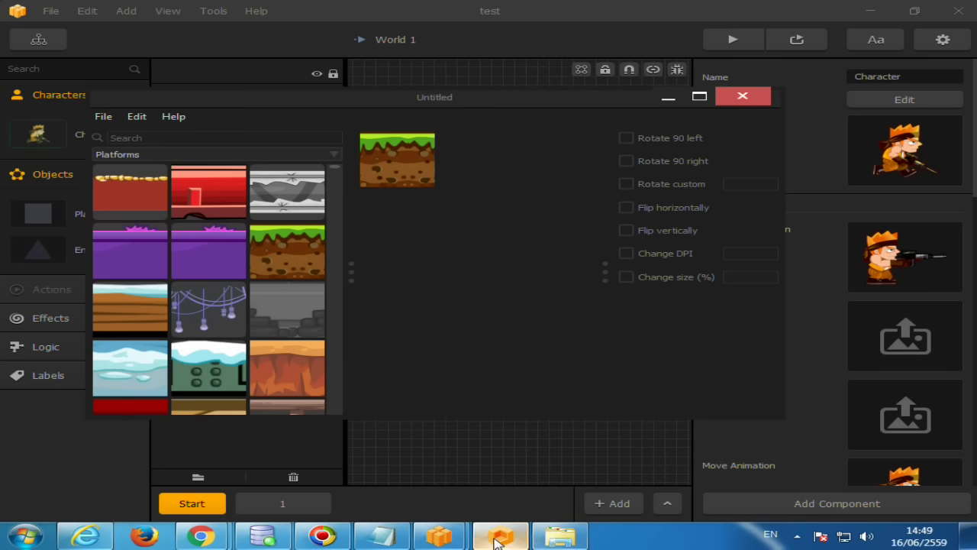
pyautogui.moveTo(439, 537)
pyautogui.click(479, 458)
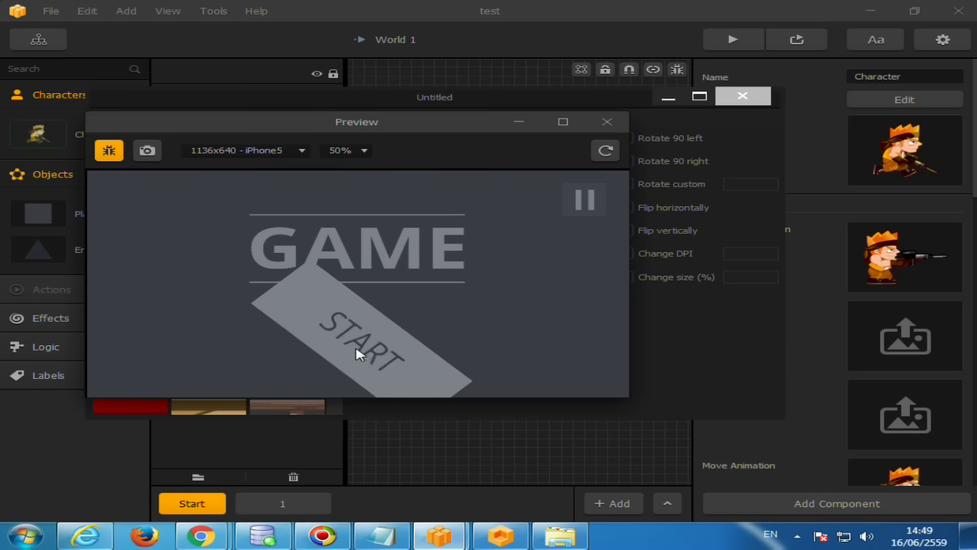
pyautogui.click(357, 353)
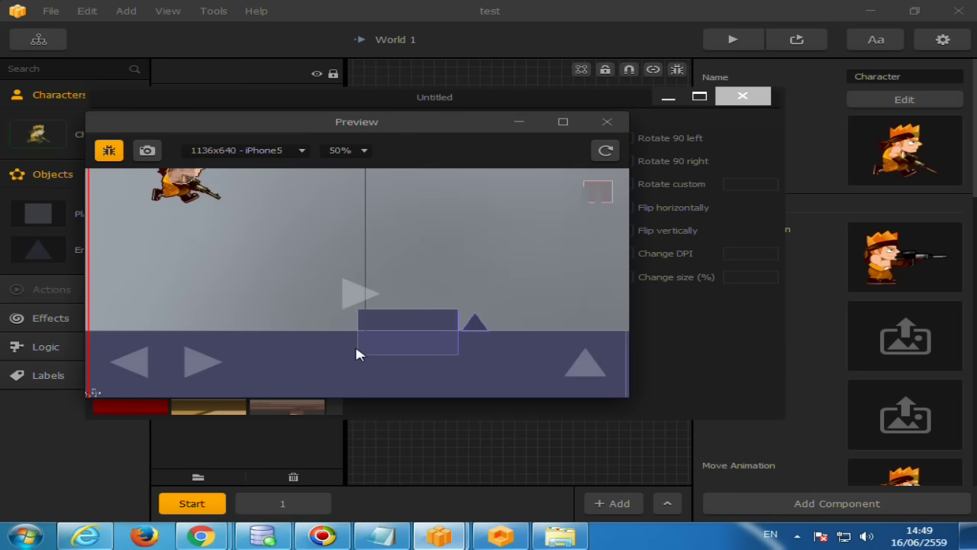
# Step: Make the character jump eleven times with Up, then close the preview and image editor
pyautogui.press('Up')
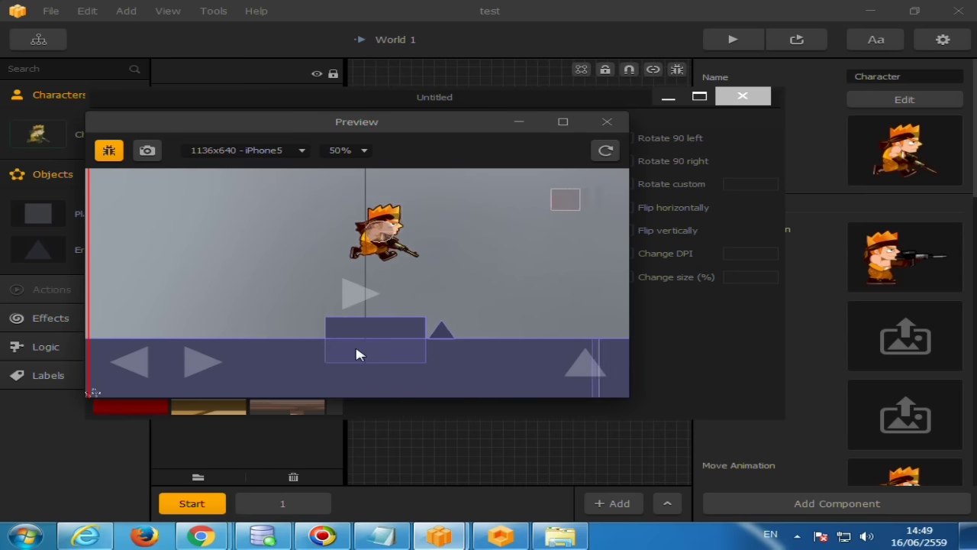
pyautogui.press('Up')
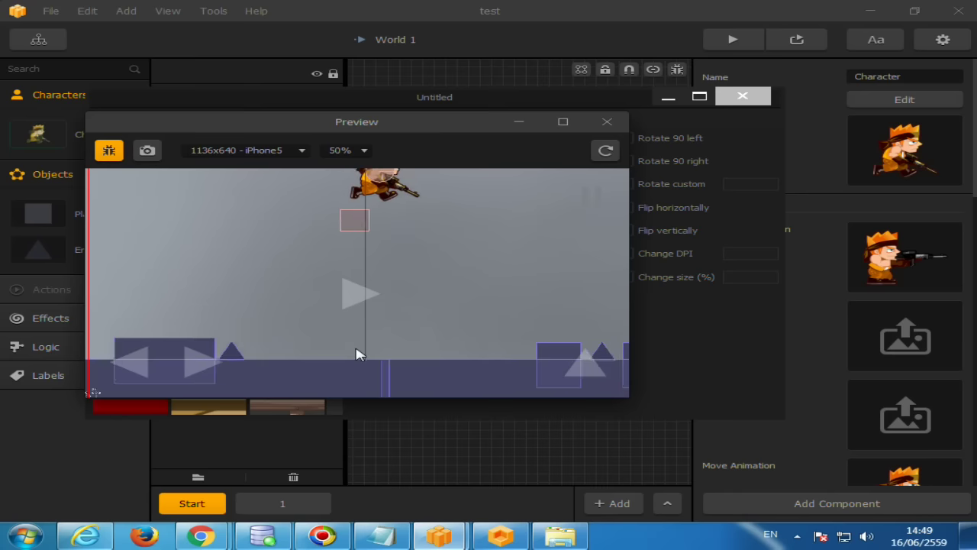
pyautogui.press('Up')
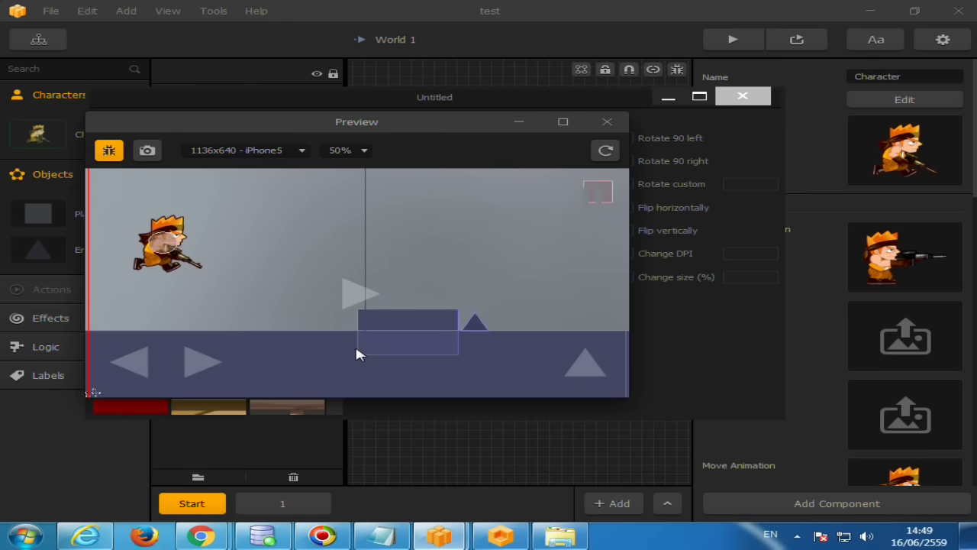
pyautogui.press('Up')
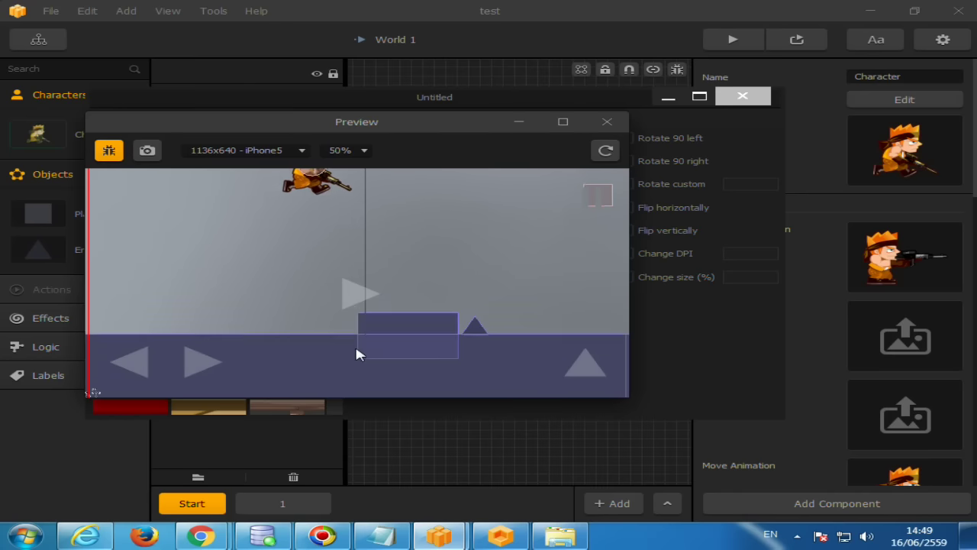
pyautogui.press('Up')
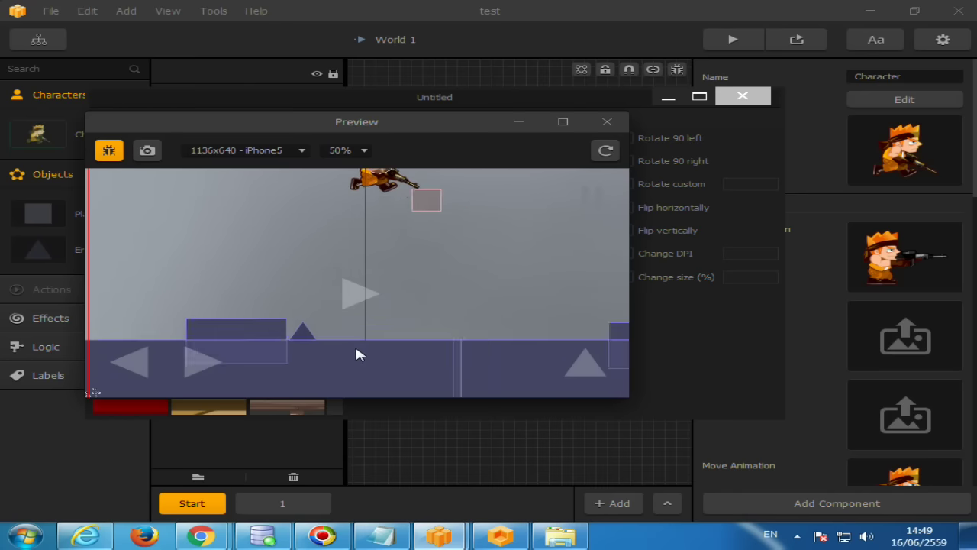
pyautogui.press('Up')
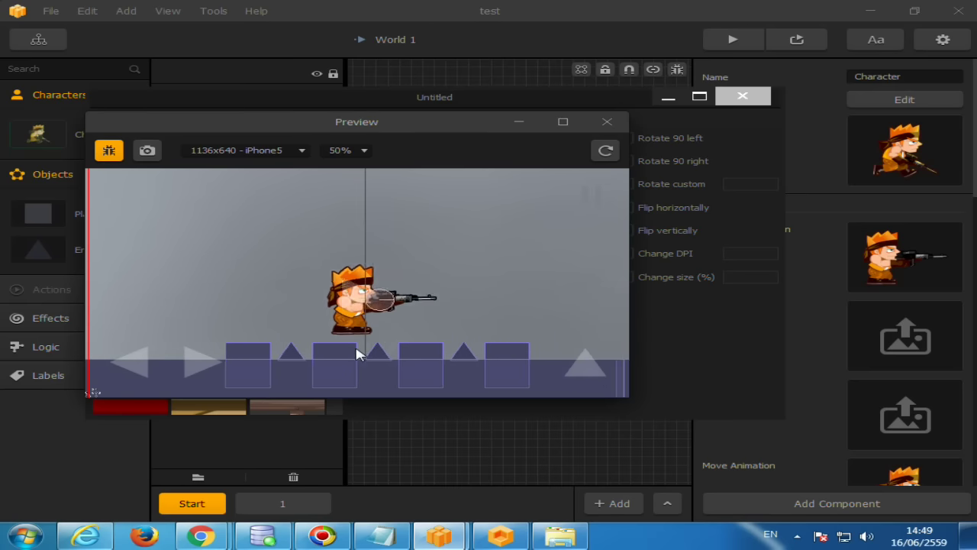
pyautogui.press('Up')
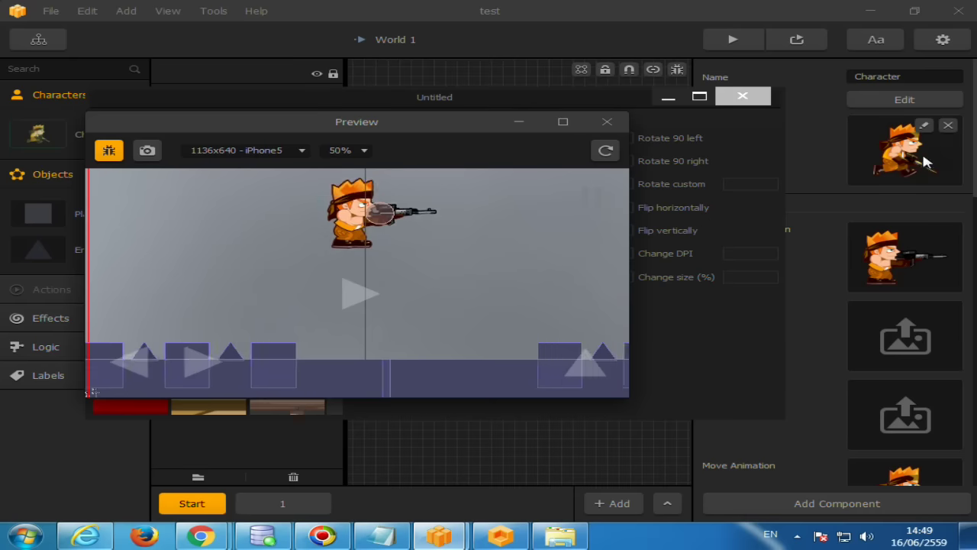
pyautogui.press('Up')
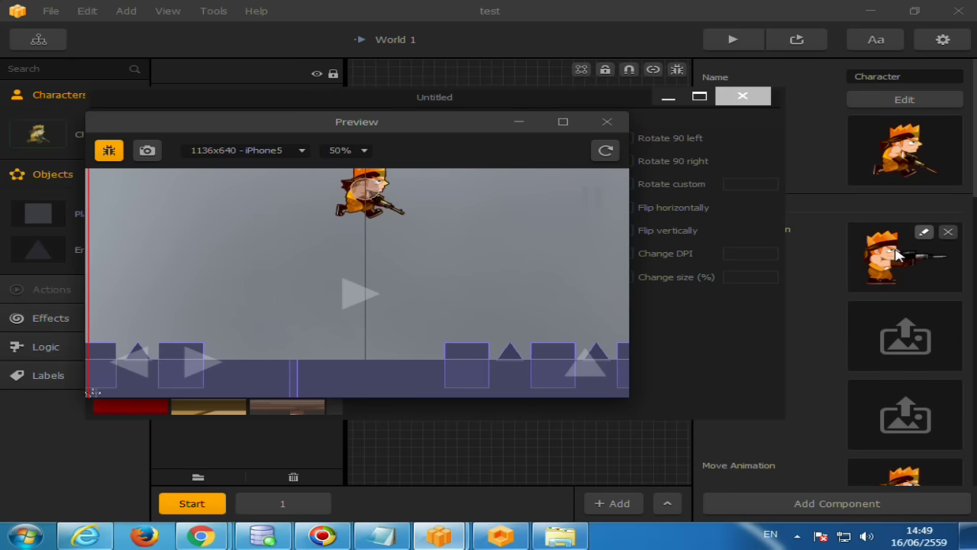
pyautogui.press('Up')
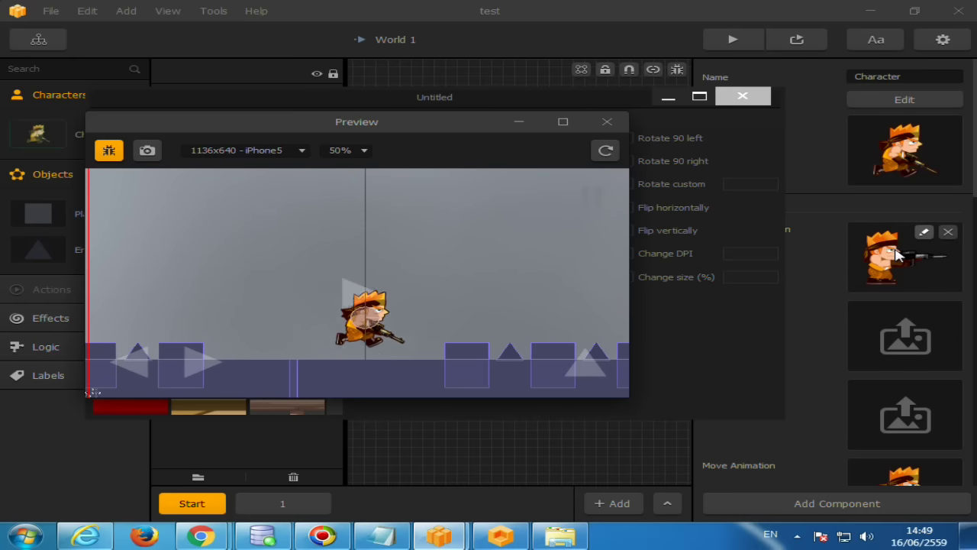
pyautogui.press('Up')
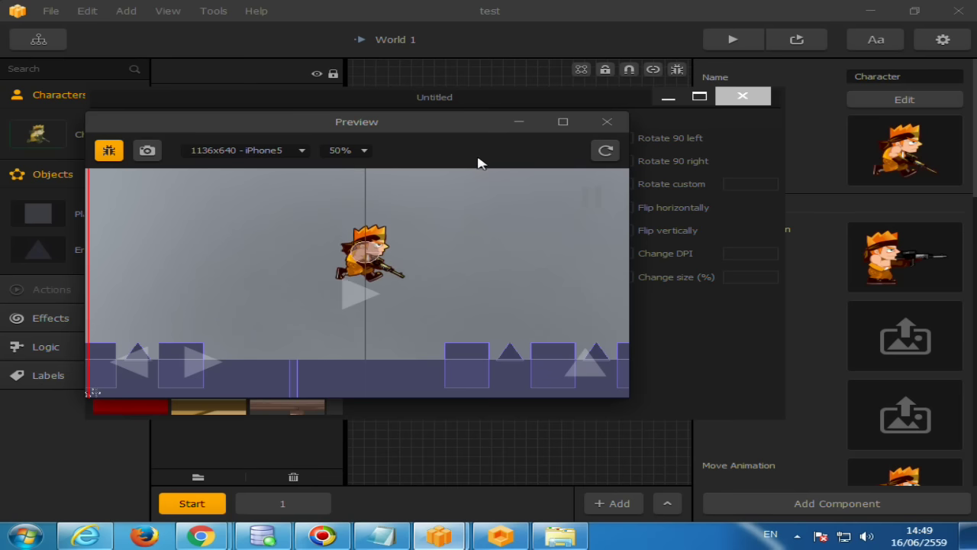
pyautogui.press('Up')
pyautogui.click(607, 123)
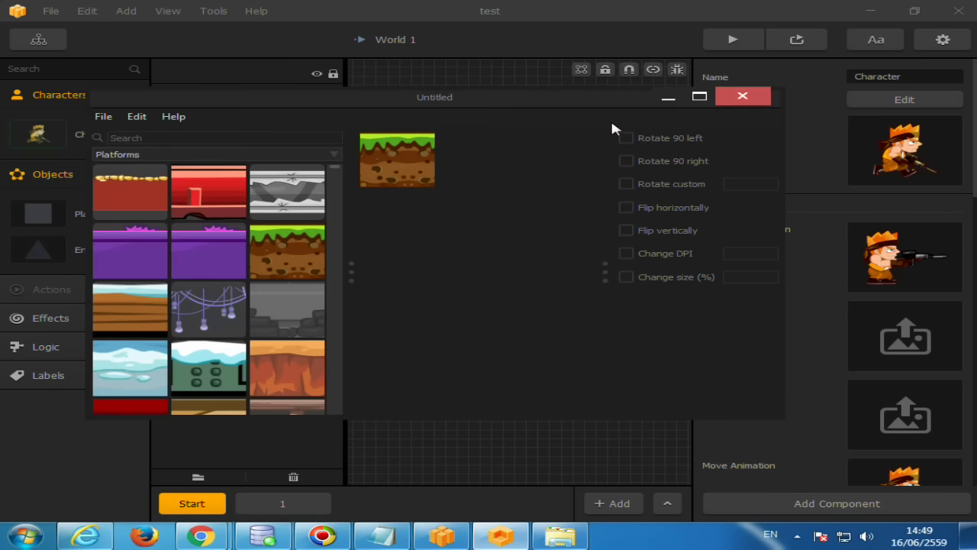
pyautogui.click(743, 97)
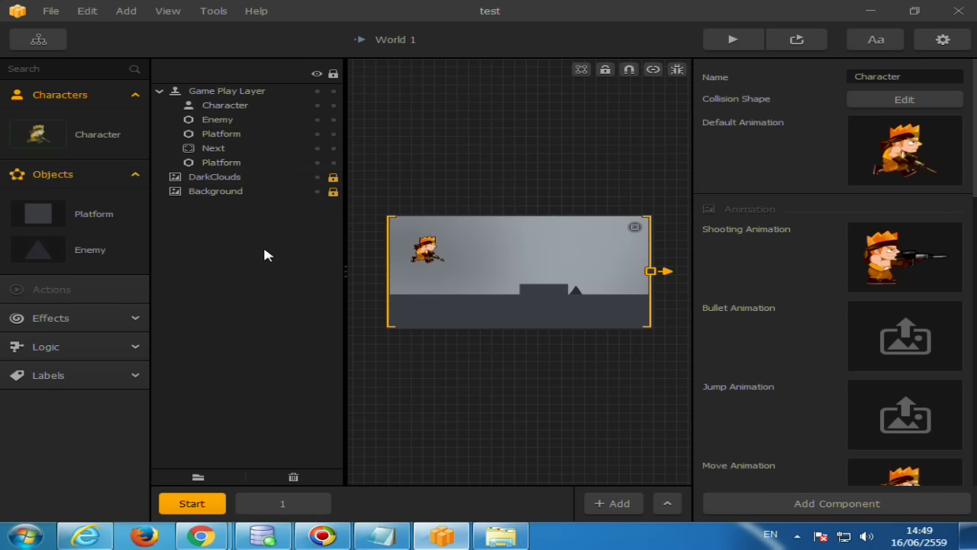
# Step: With the Character at Bounce Force 0 and Jump Force 55, test-play the level from START
pyautogui.click(39, 140)
pyautogui.scroll(-5, 818, 250)
pyautogui.scroll(-5, 817, 251)
pyautogui.scroll(-1, 816, 251)
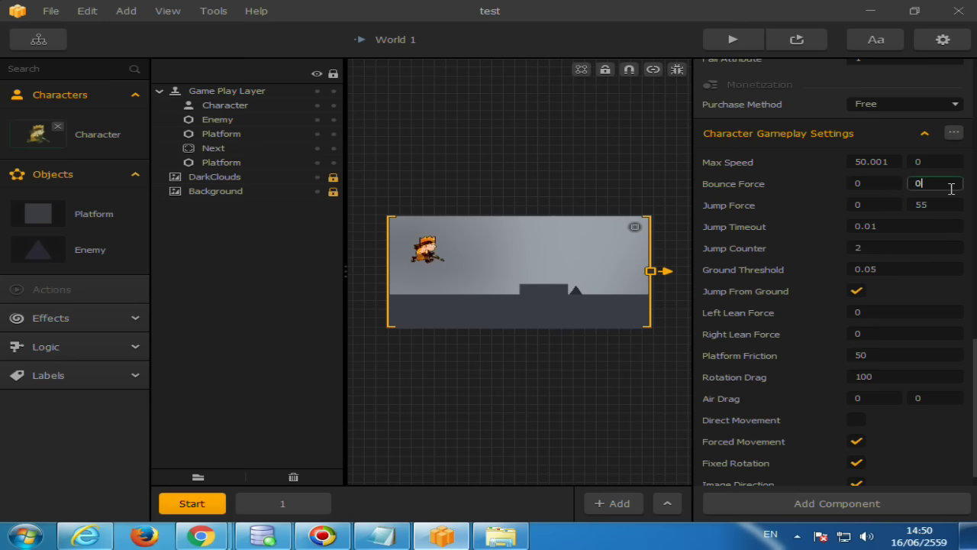
pyautogui.click(733, 30)
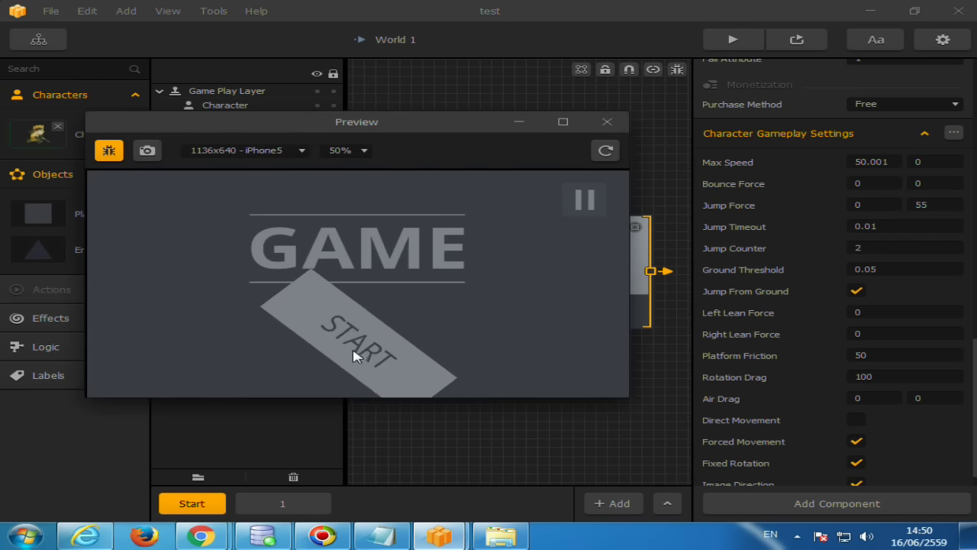
pyautogui.click(352, 347)
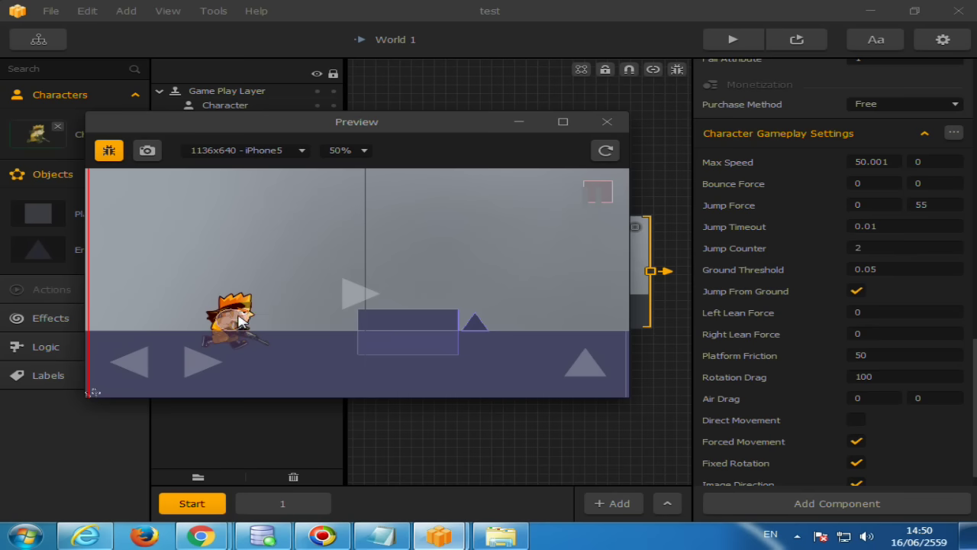
pyautogui.click(606, 123)
pyautogui.scroll(5, 840, 264)
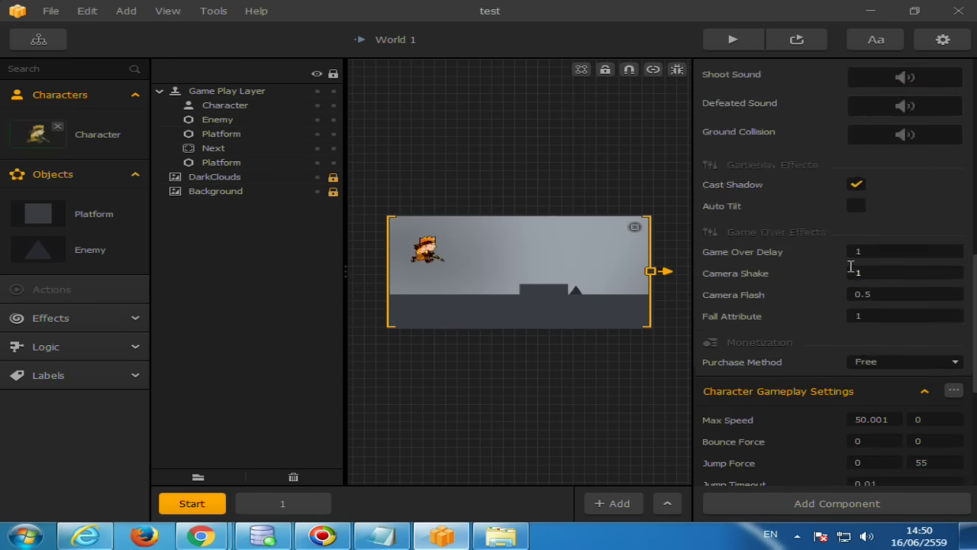
pyautogui.scroll(5, 840, 263)
pyautogui.scroll(3, 840, 264)
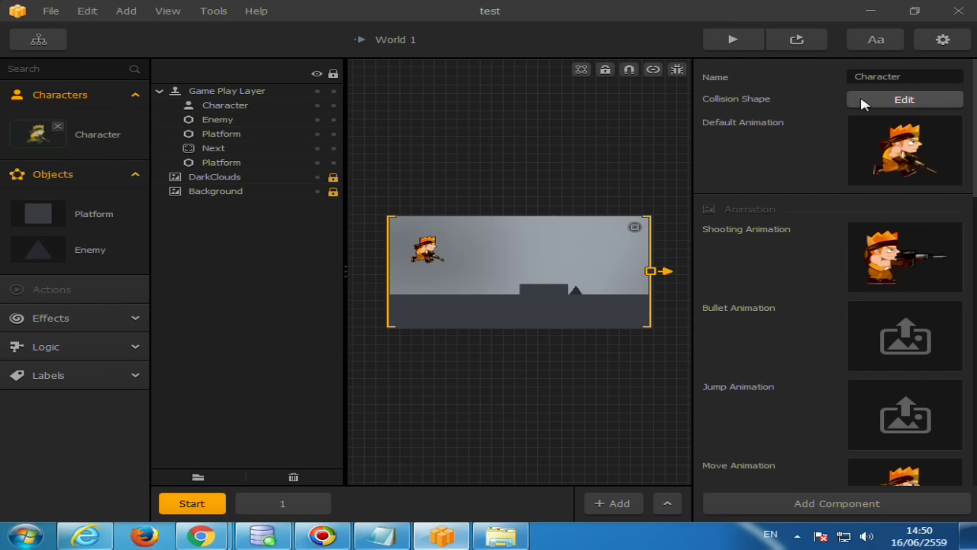
# Step: Switch the character's collision shape from a circle to a Polygon
pyautogui.click(901, 102)
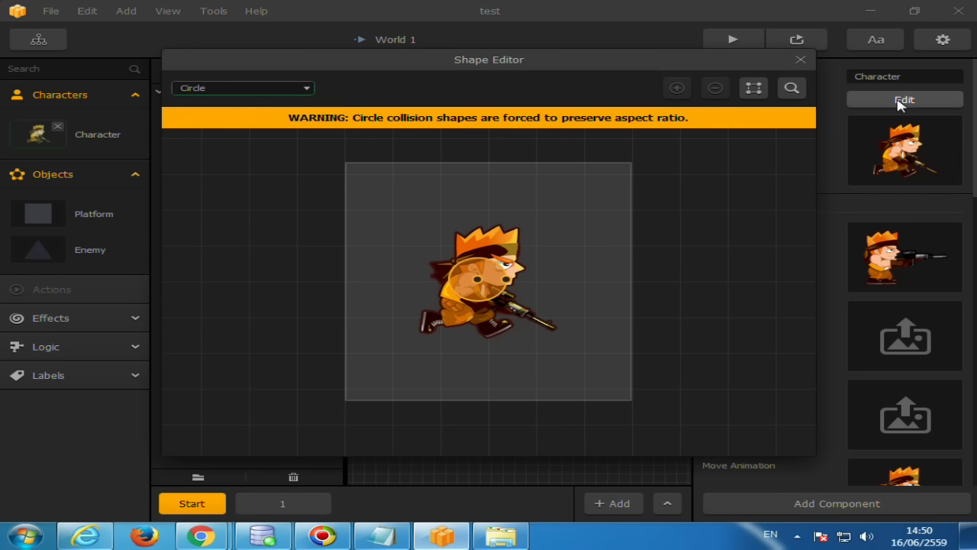
pyautogui.moveTo(509, 285); pyautogui.dragTo(577, 262)
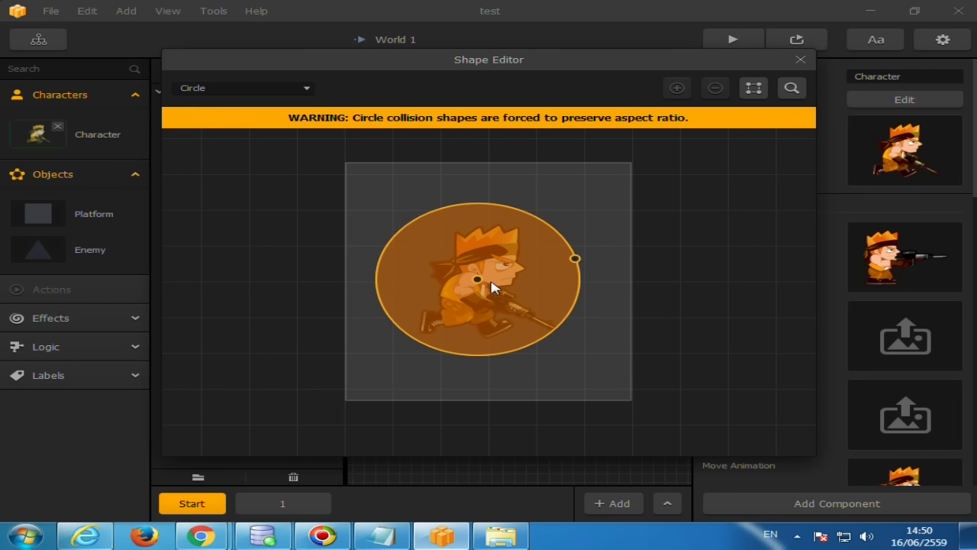
pyautogui.click(305, 89)
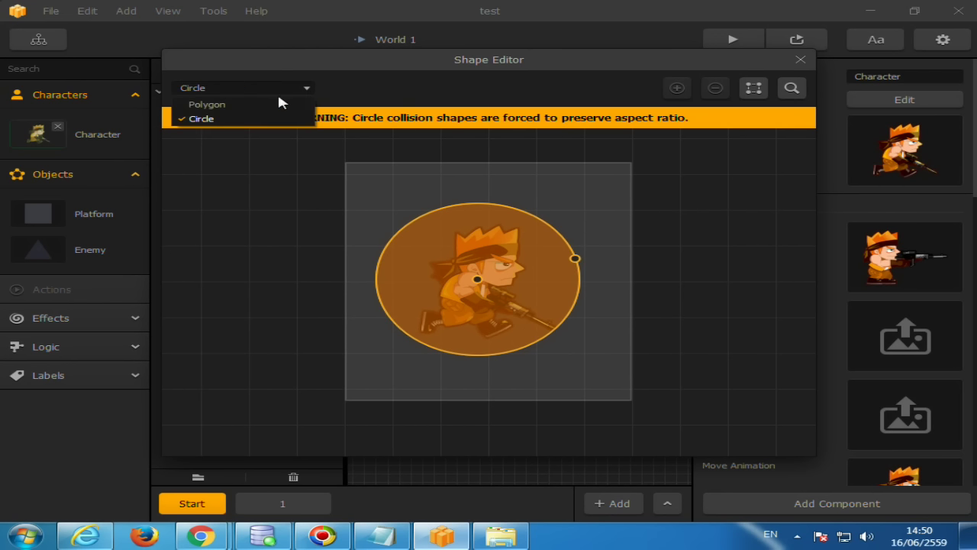
pyautogui.click(218, 107)
# Step: Fit the polygon corners to the soldier's body, adding a fifth point and keeping it convex
pyautogui.moveTo(416, 340); pyautogui.dragTo(420, 332)
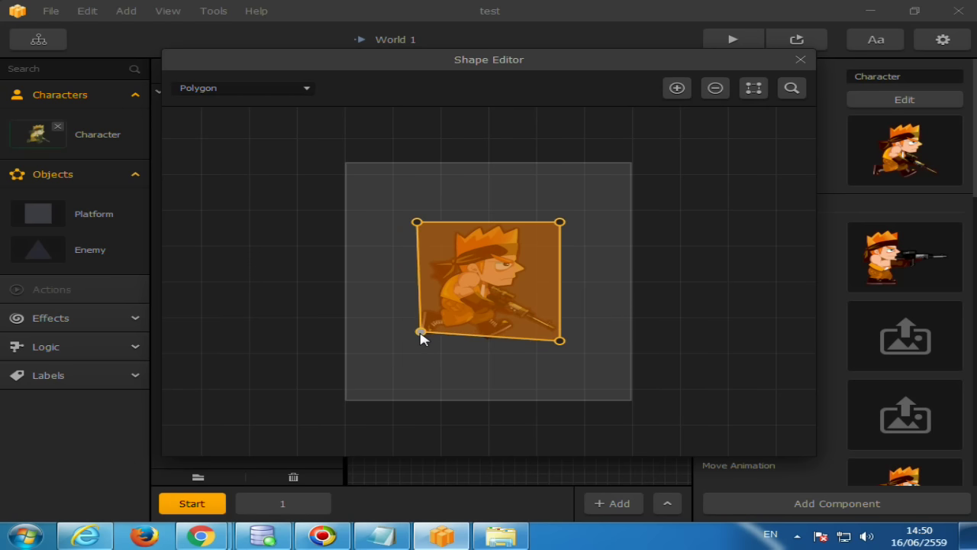
pyautogui.moveTo(560, 340); pyautogui.dragTo(552, 333)
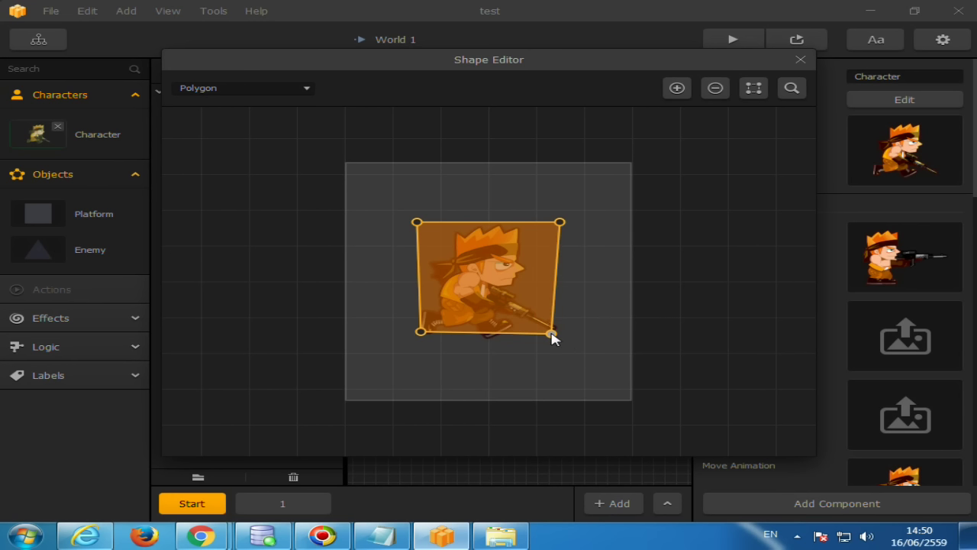
pyautogui.moveTo(552, 334); pyautogui.dragTo(517, 334)
pyautogui.moveTo(563, 224); pyautogui.dragTo(520, 229)
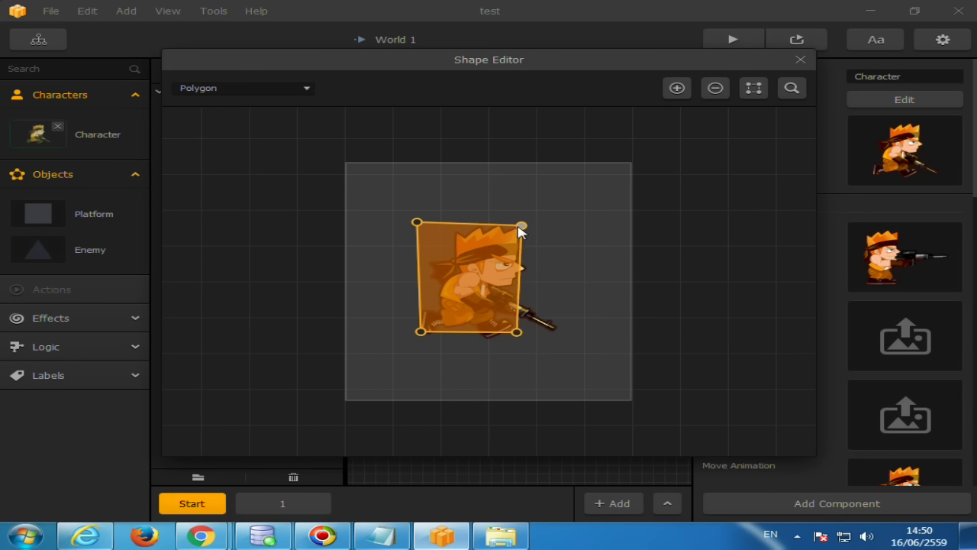
pyautogui.moveTo(417, 224)
pyautogui.mouseDown()
pyautogui.moveTo(458, 234)
pyautogui.moveTo(427, 229)
pyautogui.mouseUp()
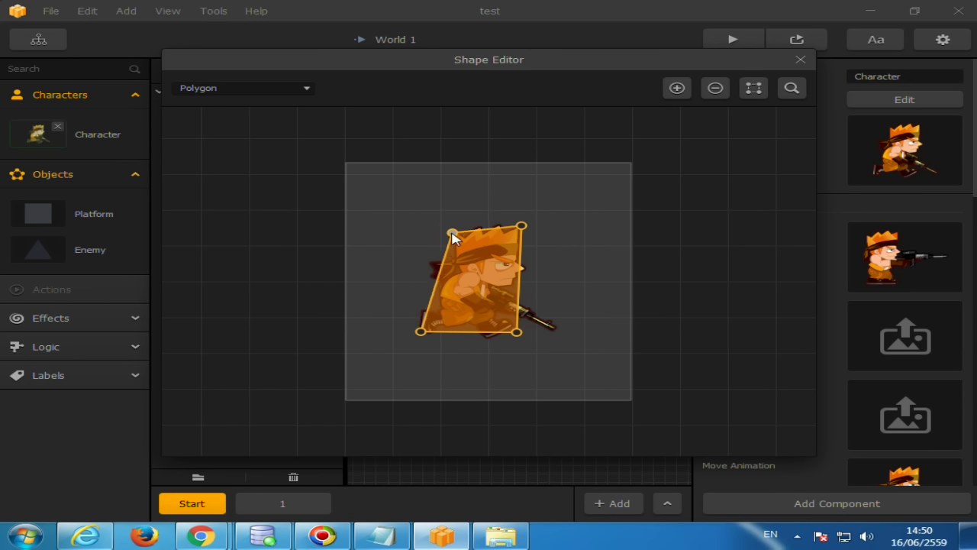
pyautogui.click(677, 89)
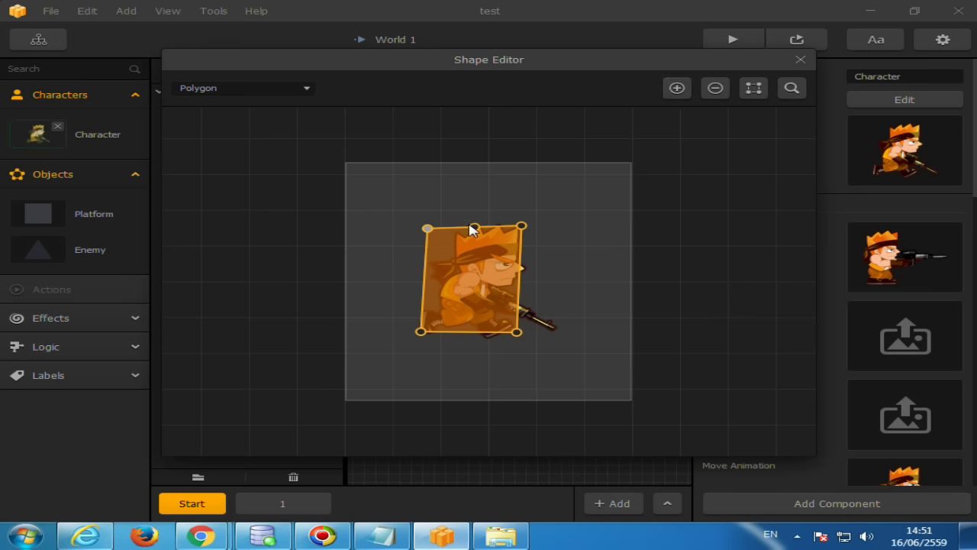
pyautogui.moveTo(429, 230); pyautogui.dragTo(453, 261)
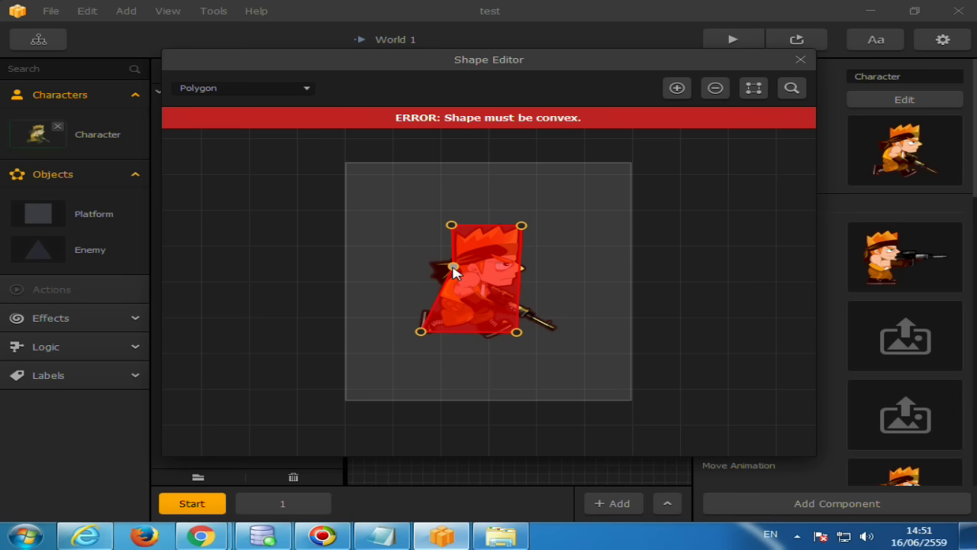
pyautogui.moveTo(458, 274)
pyautogui.mouseDown()
pyautogui.moveTo(468, 284)
pyautogui.moveTo(486, 276)
pyautogui.moveTo(421, 263)
pyautogui.moveTo(431, 267)
pyautogui.mouseUp()
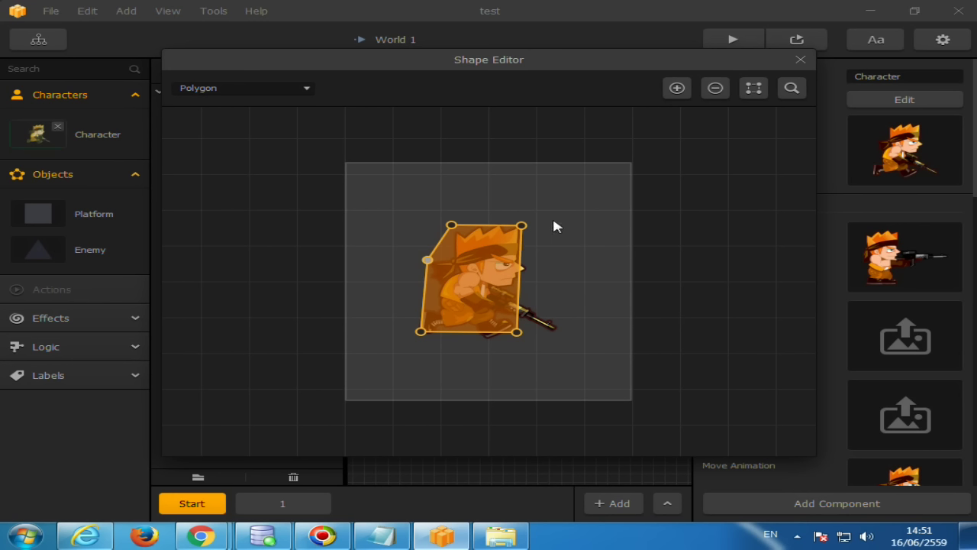
pyautogui.click(799, 59)
# Step: Test-play the level and fire the rifle repeatedly while walking left and right
pyautogui.click(732, 40)
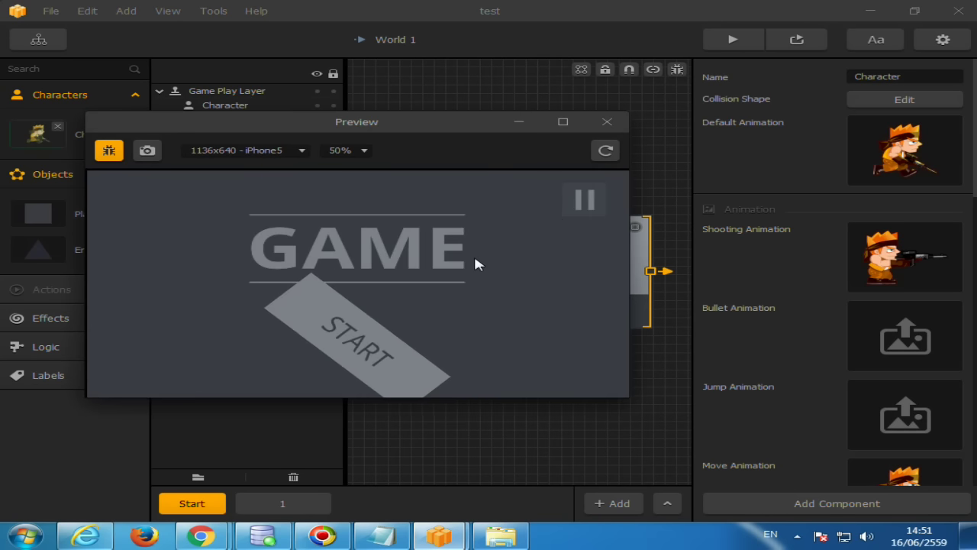
pyautogui.click(349, 350)
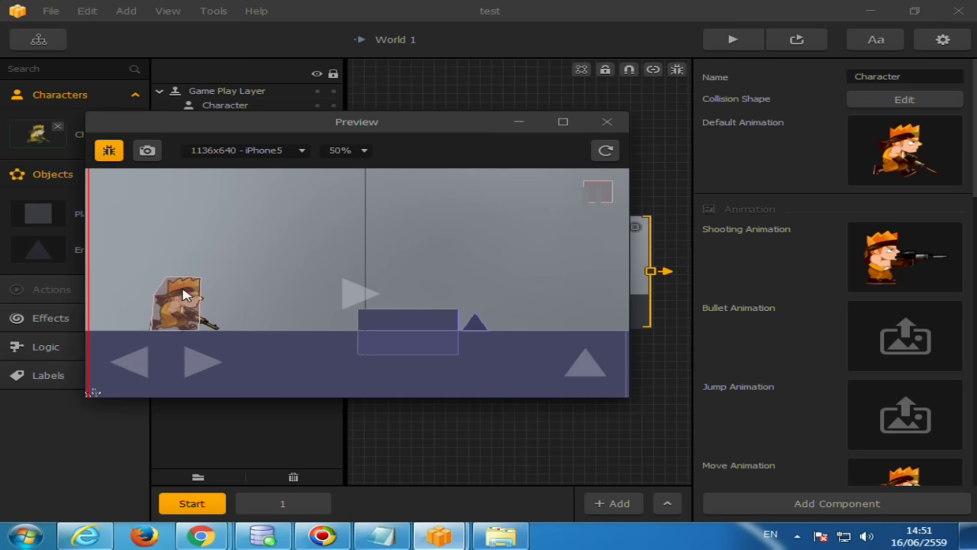
pyautogui.click(323, 295)
pyautogui.click(209, 296)
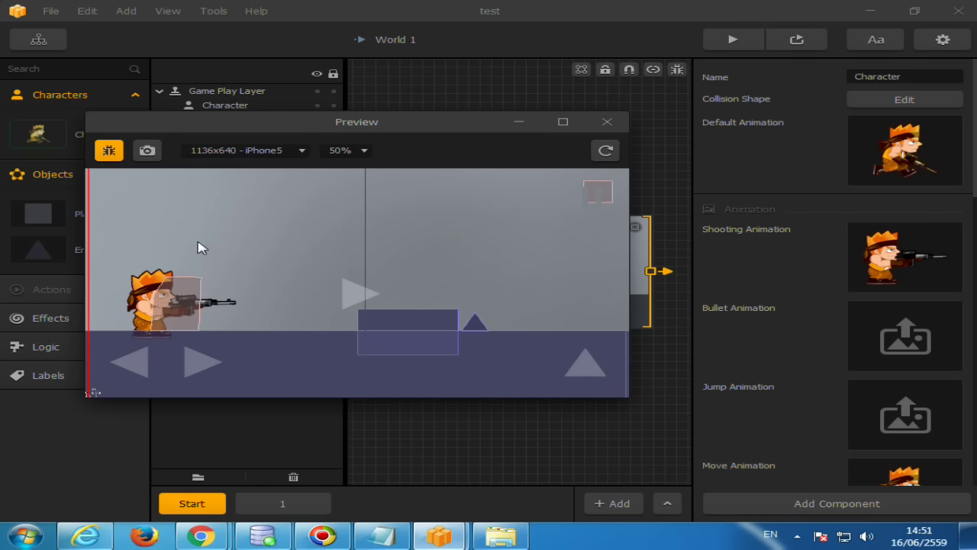
pyautogui.press('Right')
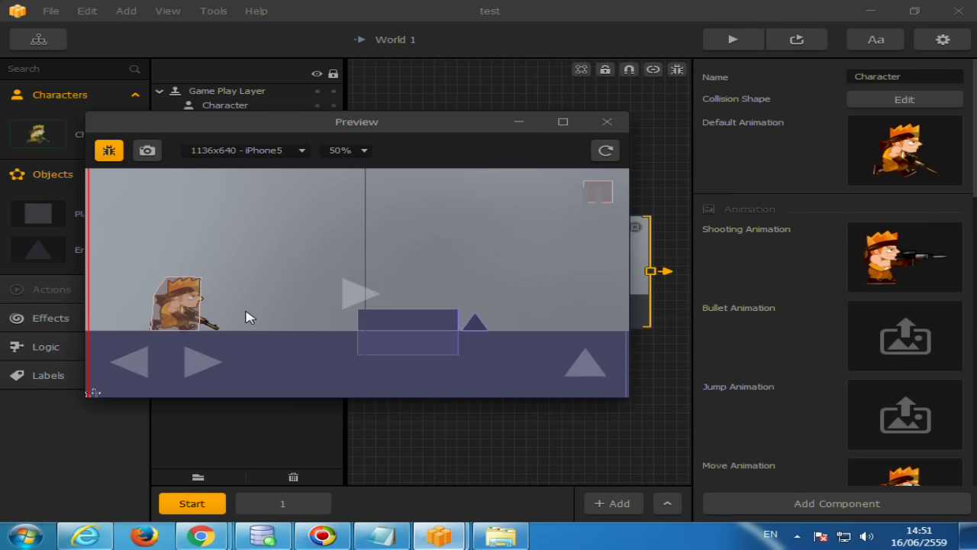
pyautogui.press('Left')
pyautogui.click(246, 317)
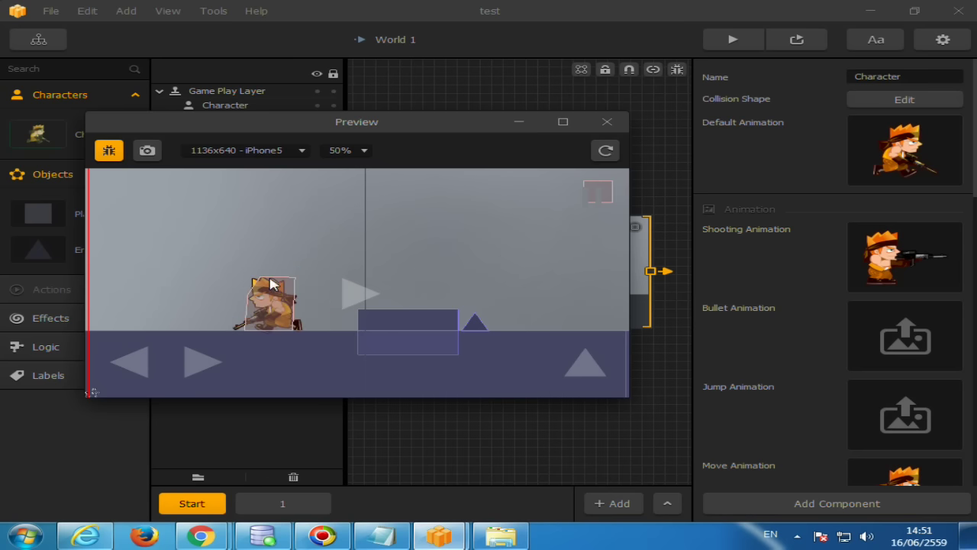
pyautogui.click(214, 331)
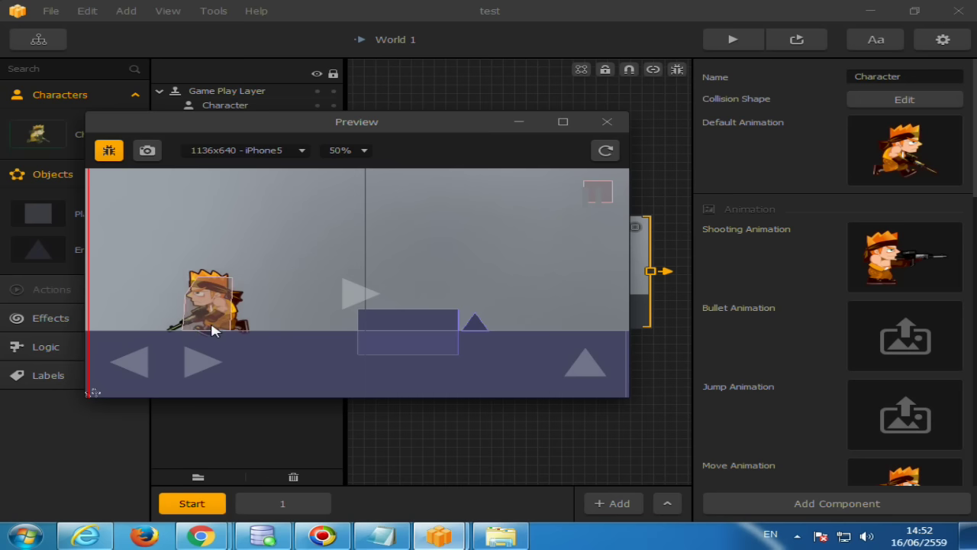
pyautogui.click(214, 331)
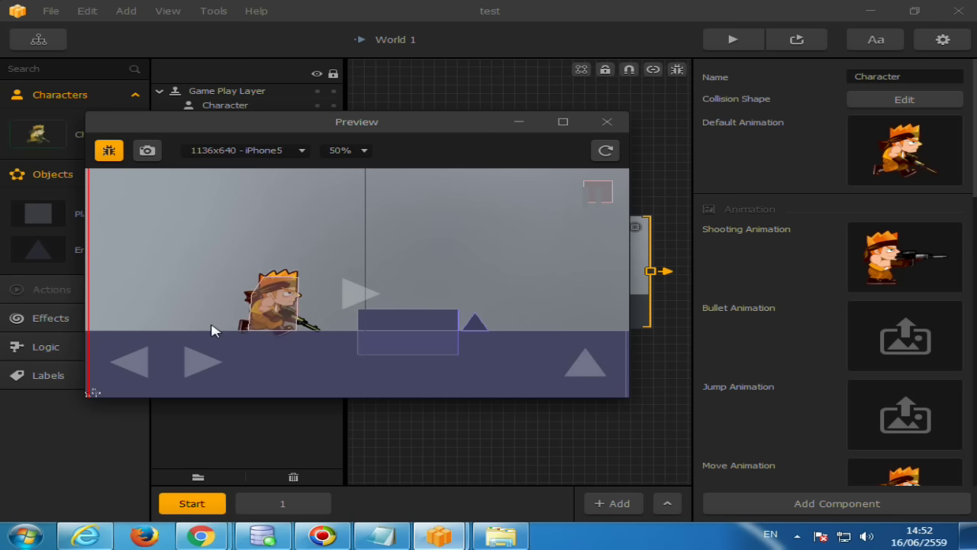
pyautogui.click(214, 330)
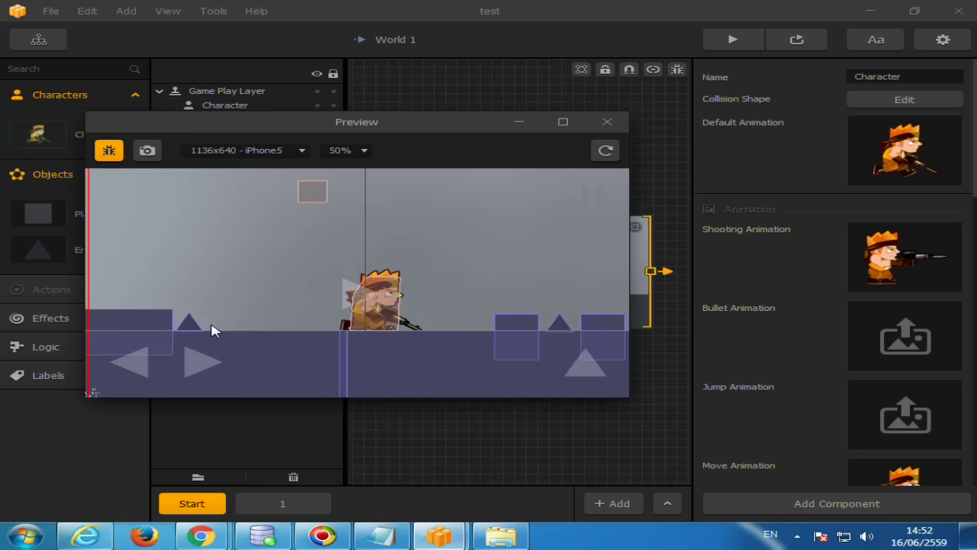
# Step: Jump the character onto the platforms and back, then close the preview at GAME OVER
pyautogui.press('Left')
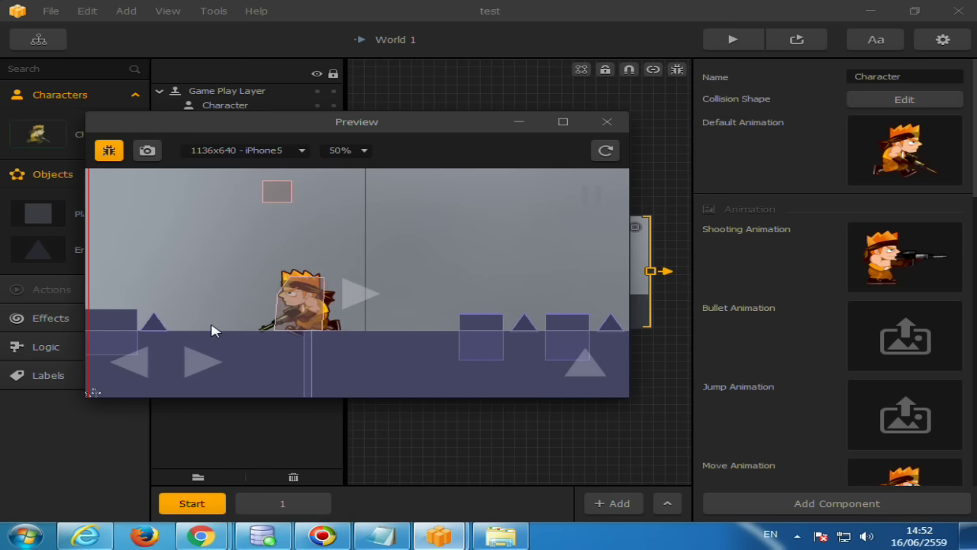
pyautogui.press('Right')
pyautogui.press('Up')
pyautogui.press('Left')
pyautogui.press('Up')
pyautogui.press('Right')
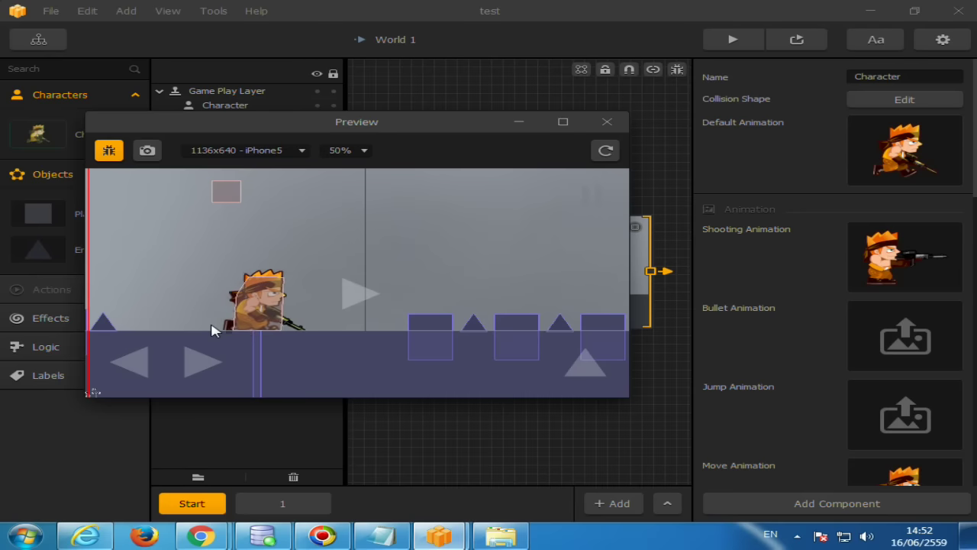
pyautogui.press('Left')
pyautogui.press('Up')
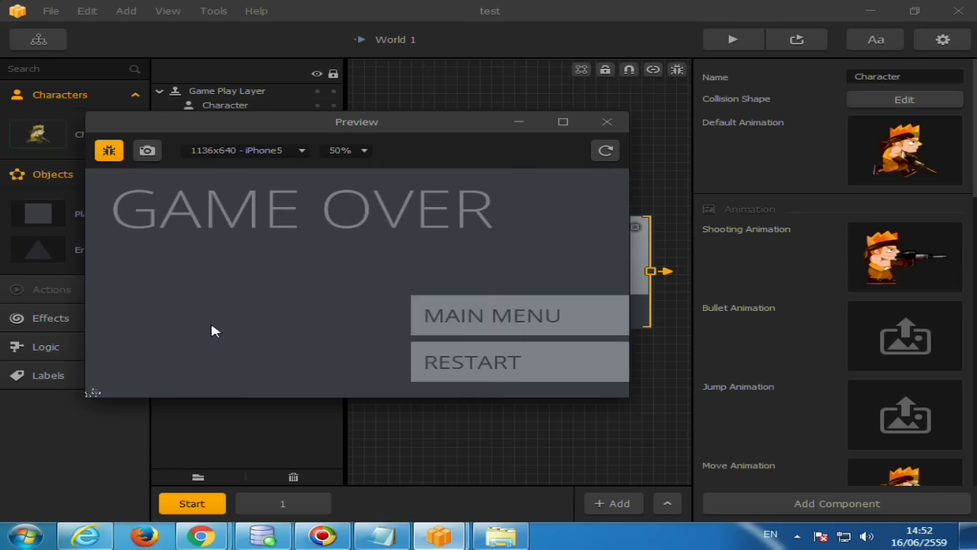
pyautogui.click(606, 122)
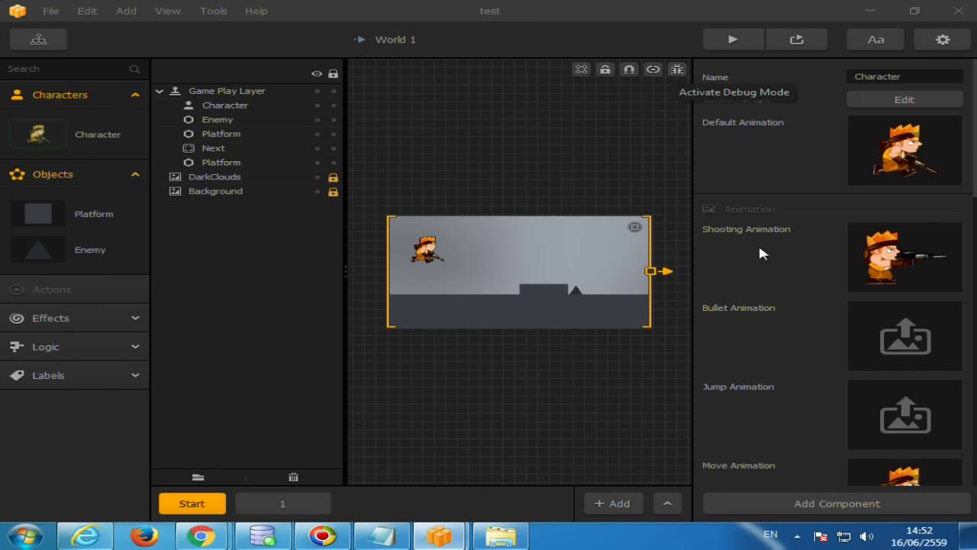
# Step: Set the Shooting Animation's Scale X and Y to 0.9
pyautogui.moveTo(939, 269)
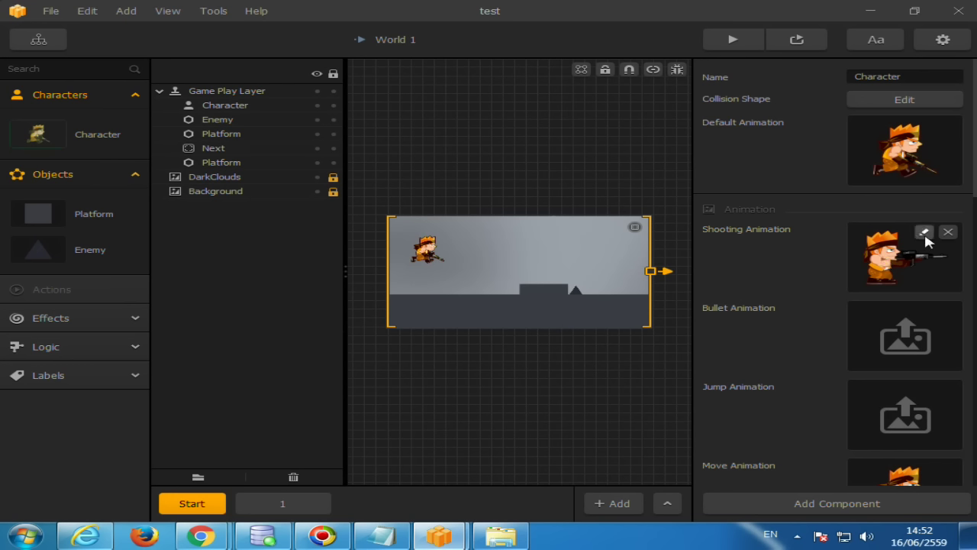
pyautogui.moveTo(911, 254)
pyautogui.click(924, 232)
pyautogui.click(840, 147)
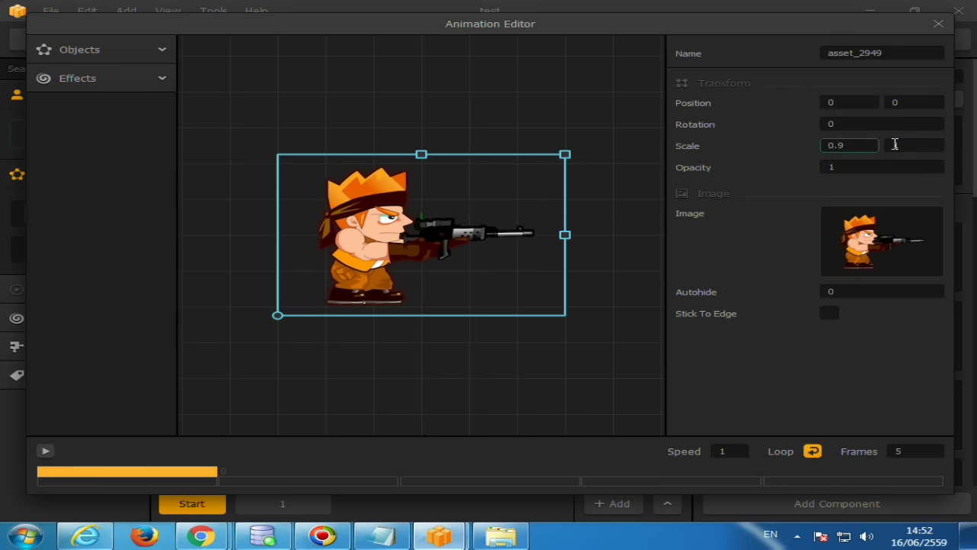
pyautogui.click(897, 145)
pyautogui.write('0.9')
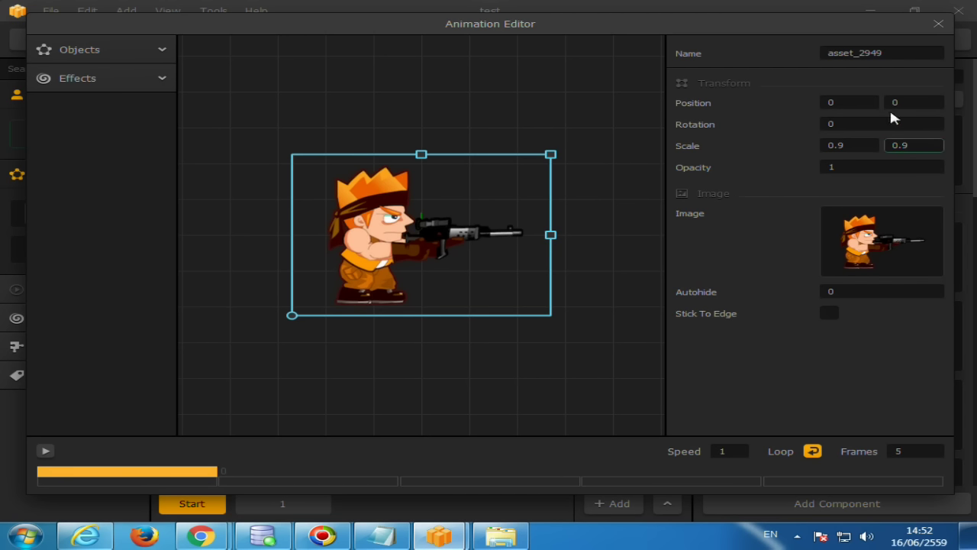
pyautogui.click(939, 23)
# Step: Set the Move Animation's Scale X and Y to 0.9
pyautogui.scroll(-2, 844, 351)
pyautogui.moveTo(903, 397)
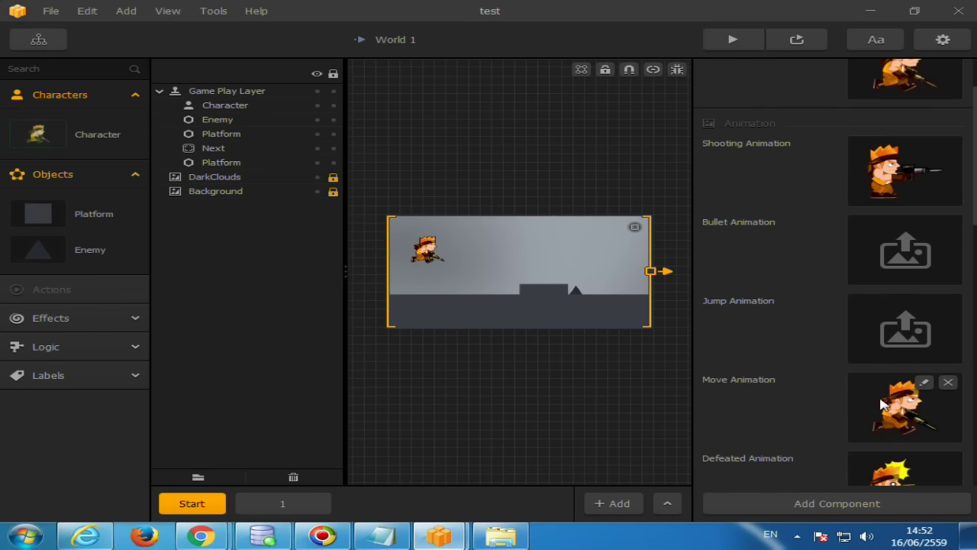
pyautogui.click(924, 381)
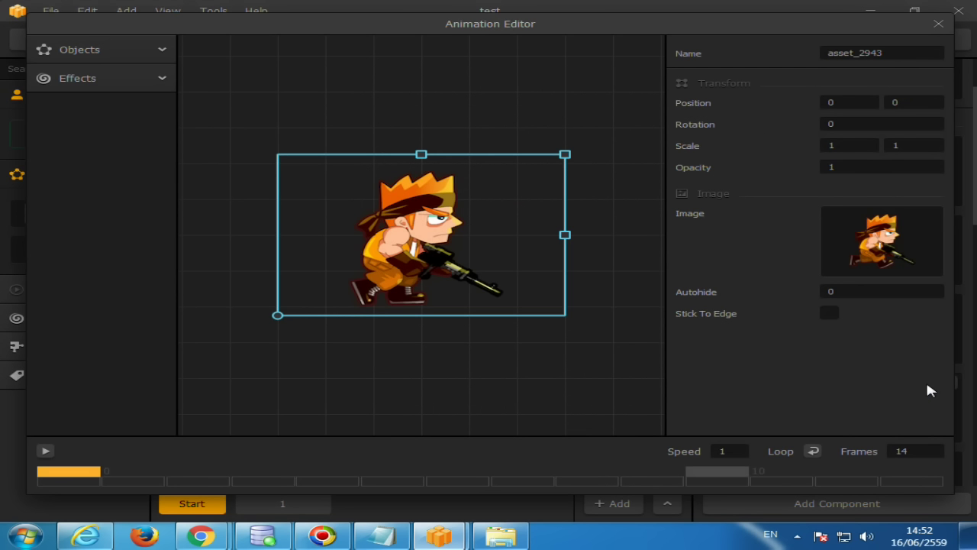
pyautogui.click(847, 146)
pyautogui.press('BackSpace')
pyautogui.write('0.9')
pyautogui.click(894, 145)
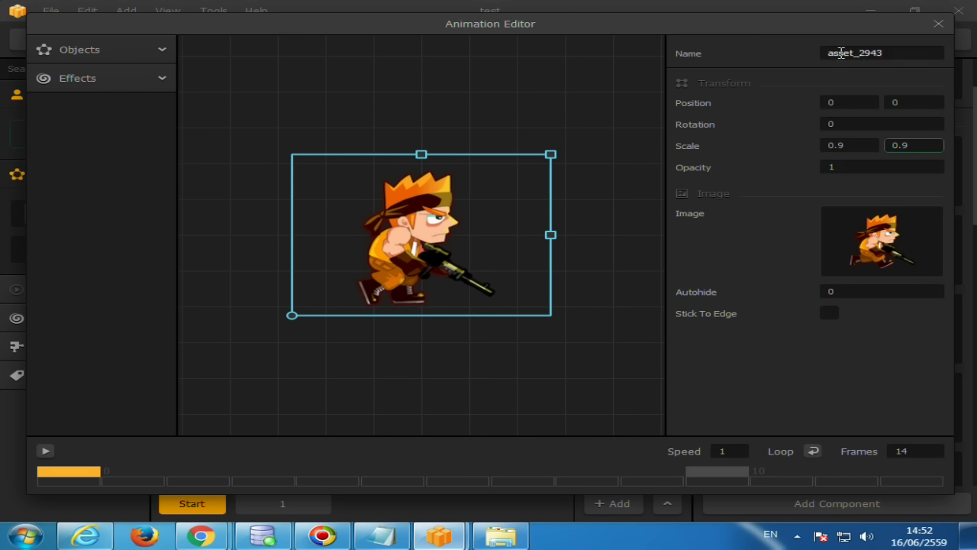
pyautogui.click(936, 31)
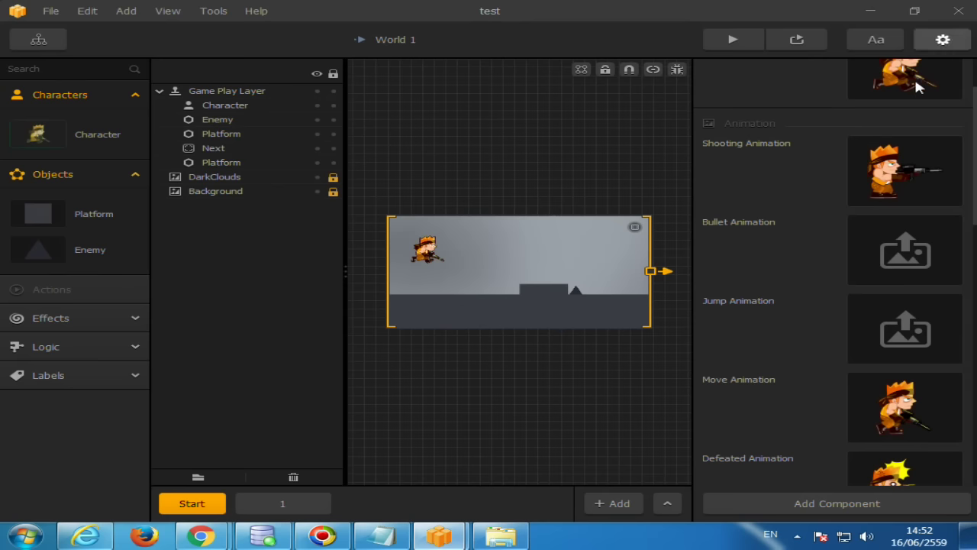
# Step: Set the Defeated Animation's Scale X and Y to 0.9
pyautogui.scroll(-2, 816, 343)
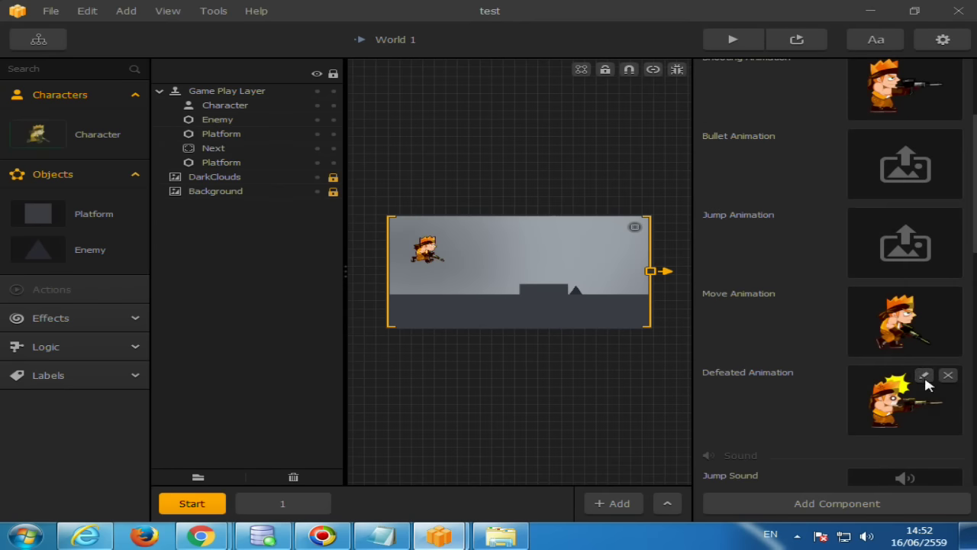
pyautogui.click(924, 376)
pyautogui.doubleClick(879, 149)
pyautogui.write('0.9')
pyautogui.doubleClick(906, 147)
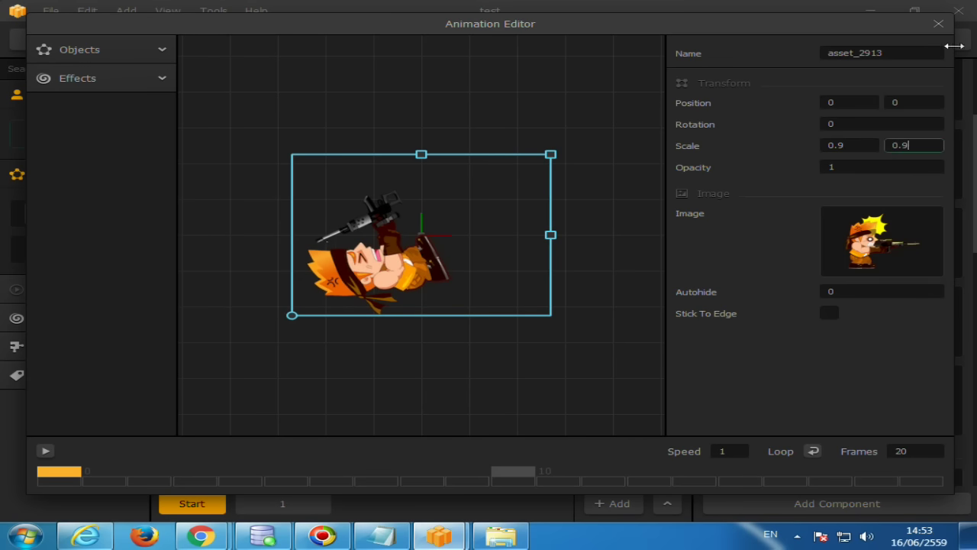
pyautogui.click(938, 24)
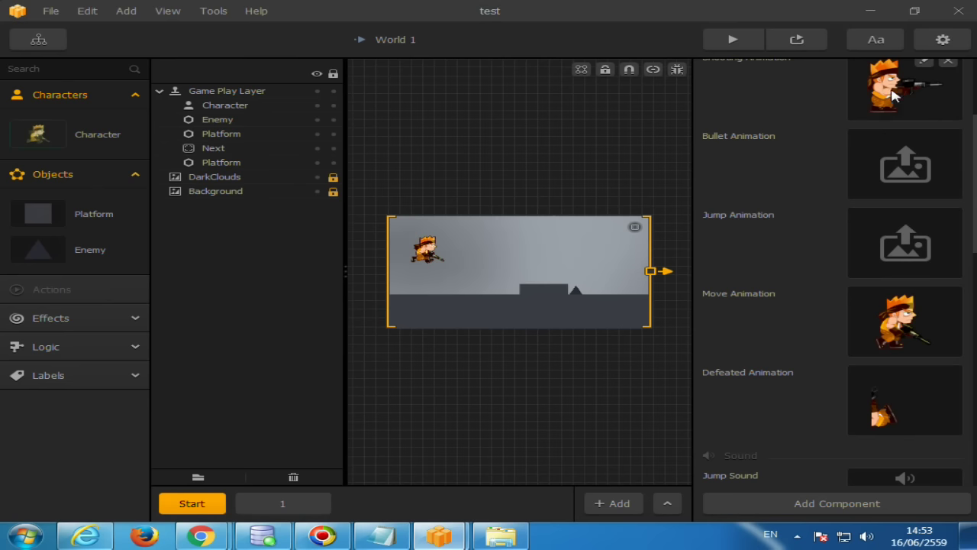
# Step: Play back the resized Shooting Animation to check it
pyautogui.click(927, 72)
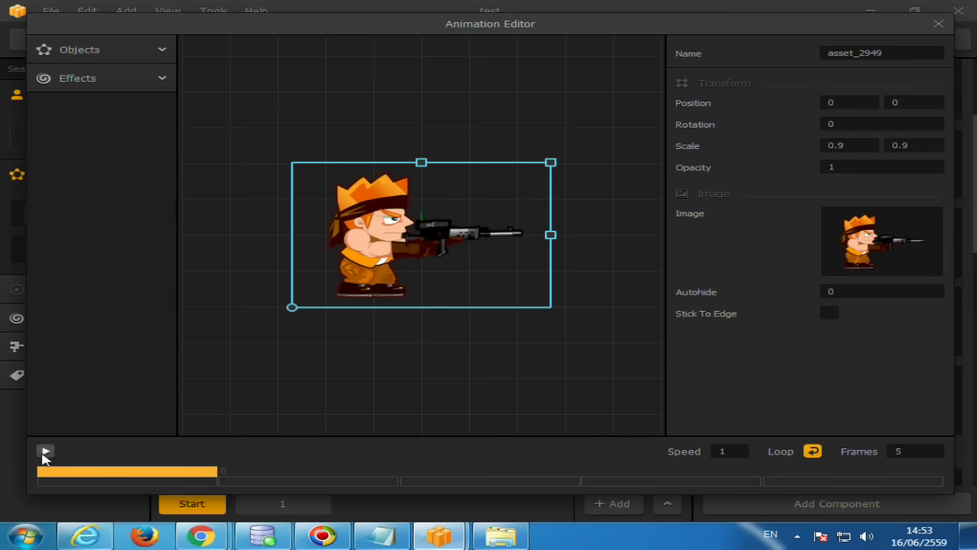
pyautogui.click(44, 451)
pyautogui.click(45, 453)
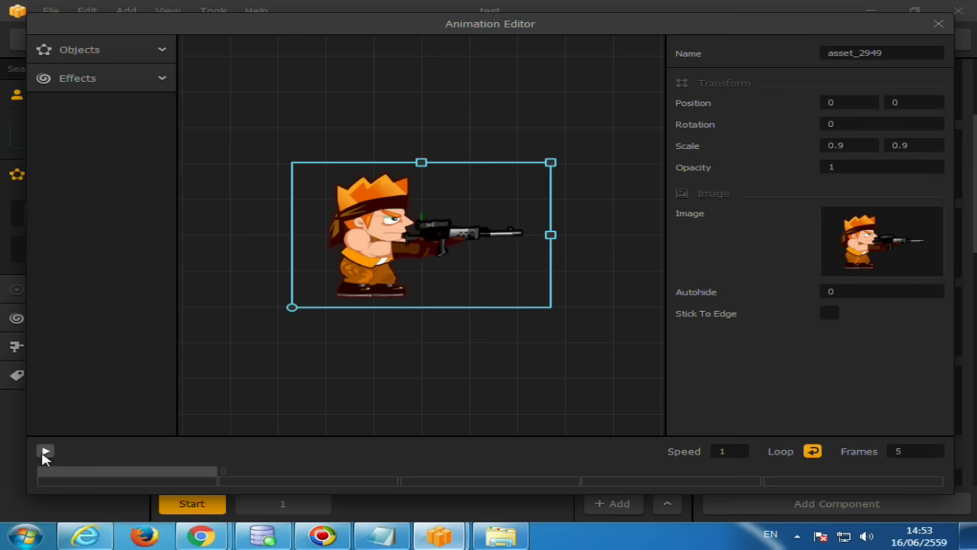
pyautogui.click(115, 79)
pyautogui.click(119, 55)
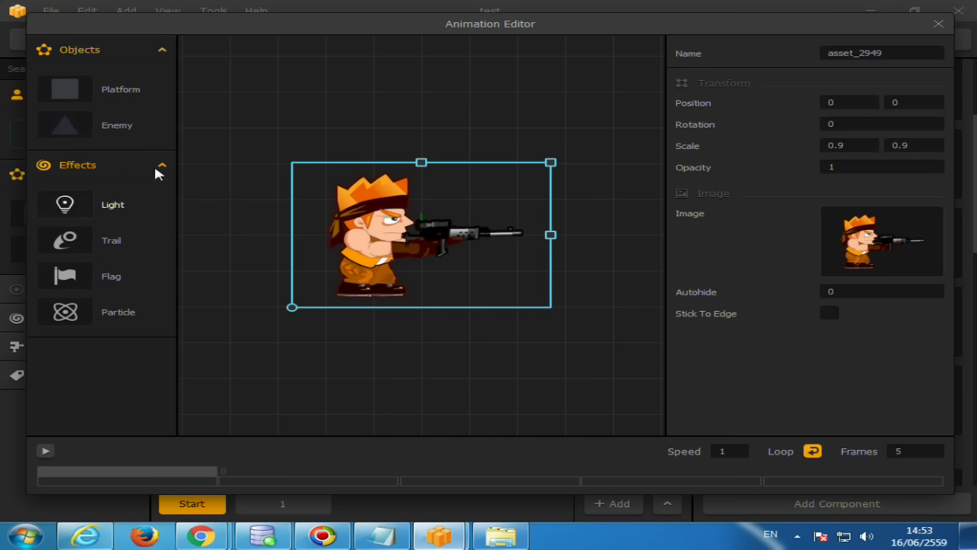
pyautogui.click(940, 31)
# Step: Relaunch the preview and walk and jump the resized soldier right across the level
pyautogui.click(733, 39)
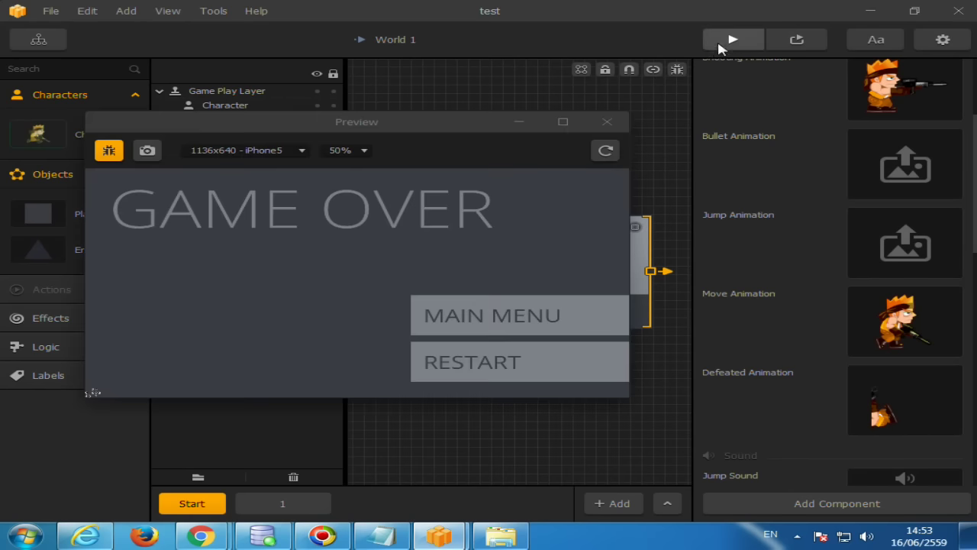
pyautogui.click(607, 122)
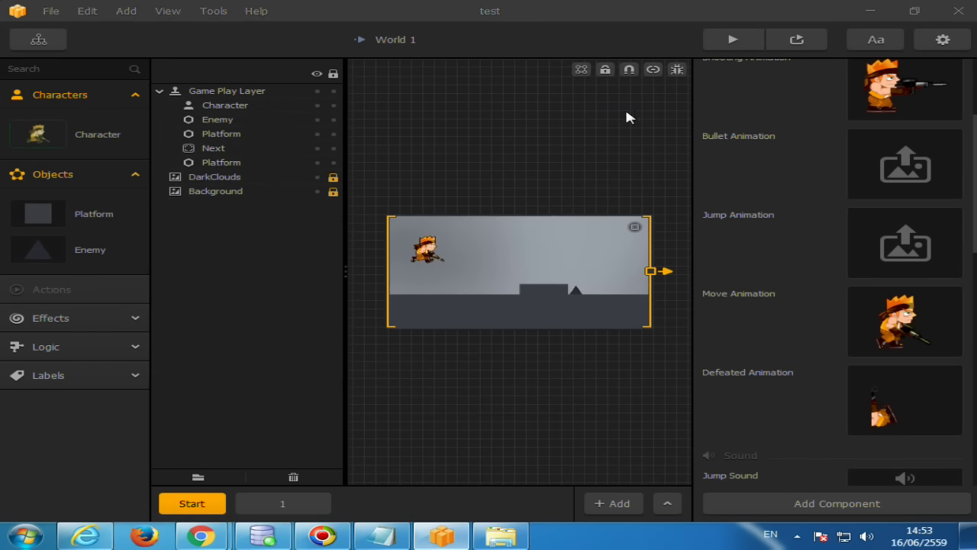
pyautogui.click(715, 48)
pyautogui.click(271, 342)
pyautogui.press('Right')
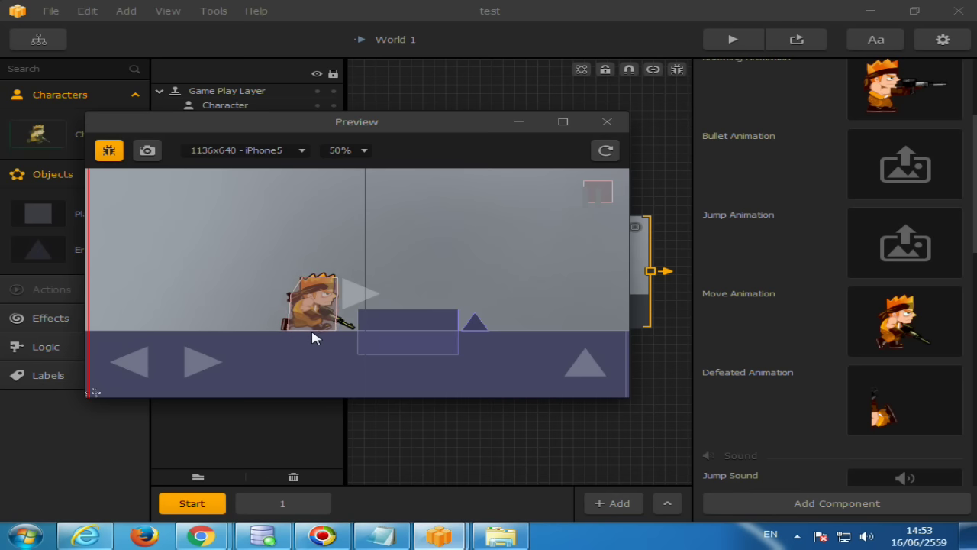
pyautogui.press('Up')
pyautogui.press('Right')
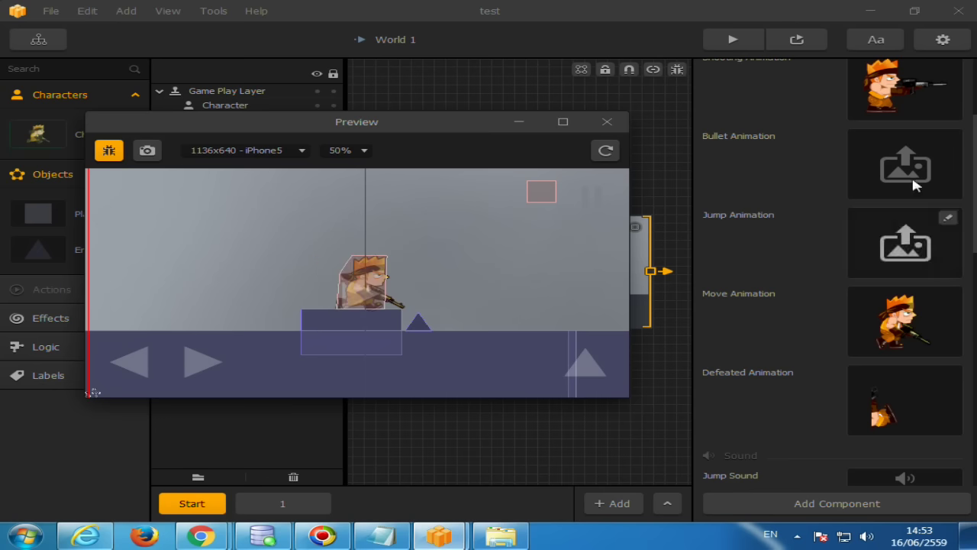
pyautogui.scroll(3, 850, 169)
pyautogui.scroll(-1, 845, 212)
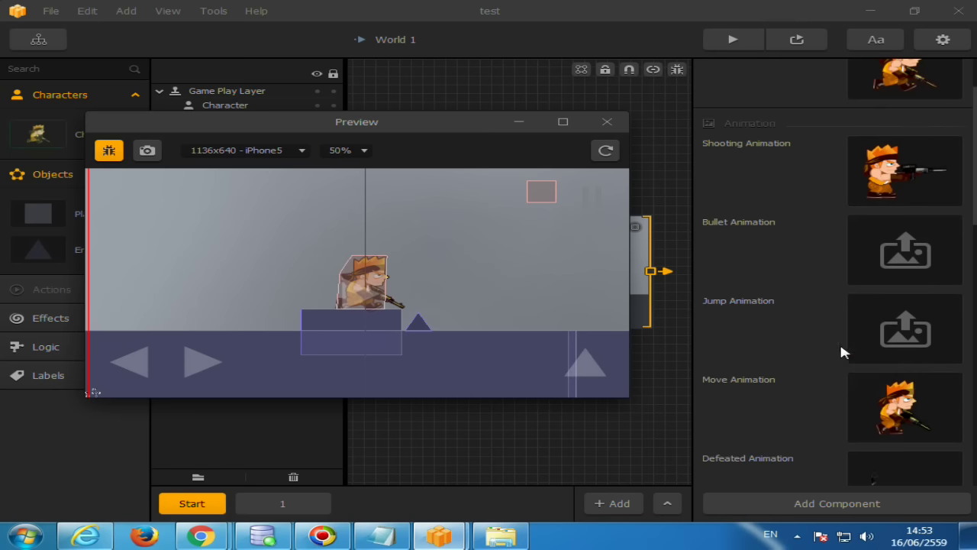
pyautogui.scroll(-1, 877, 353)
# Step: Scale the character's move animation to 0.8 in both X and Y
pyautogui.click(879, 355)
pyautogui.click(924, 339)
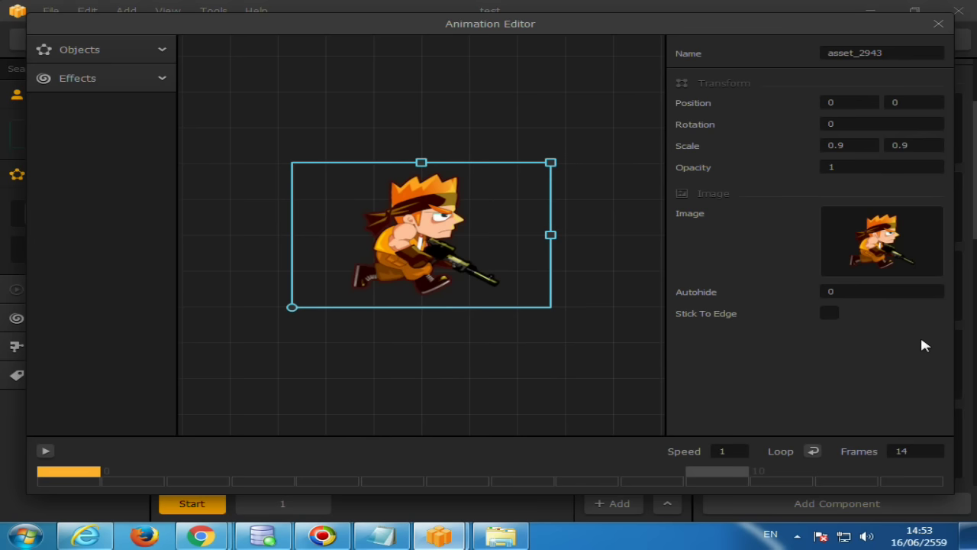
pyautogui.click(868, 148)
pyautogui.click(924, 148)
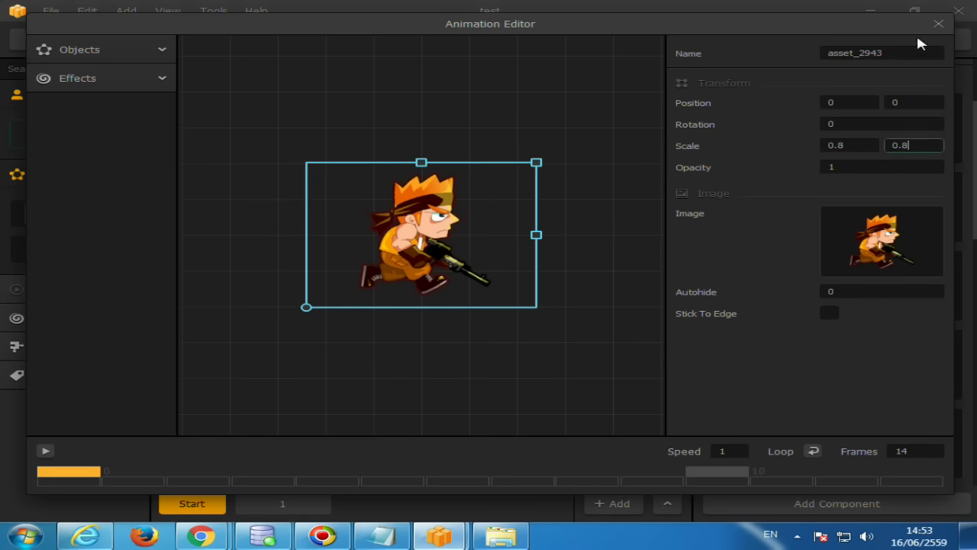
pyautogui.click(938, 23)
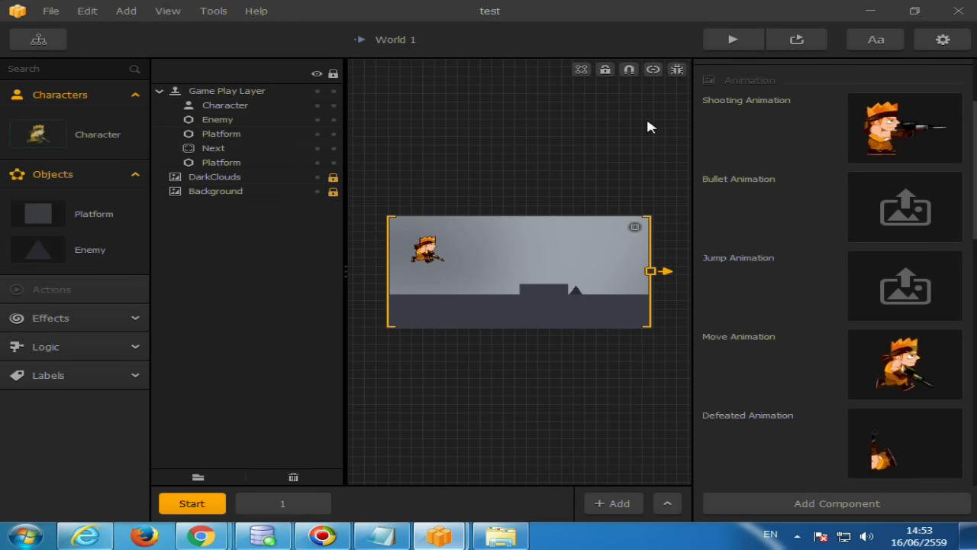
# Step: Close the running game preview window
pyautogui.moveTo(439, 536)
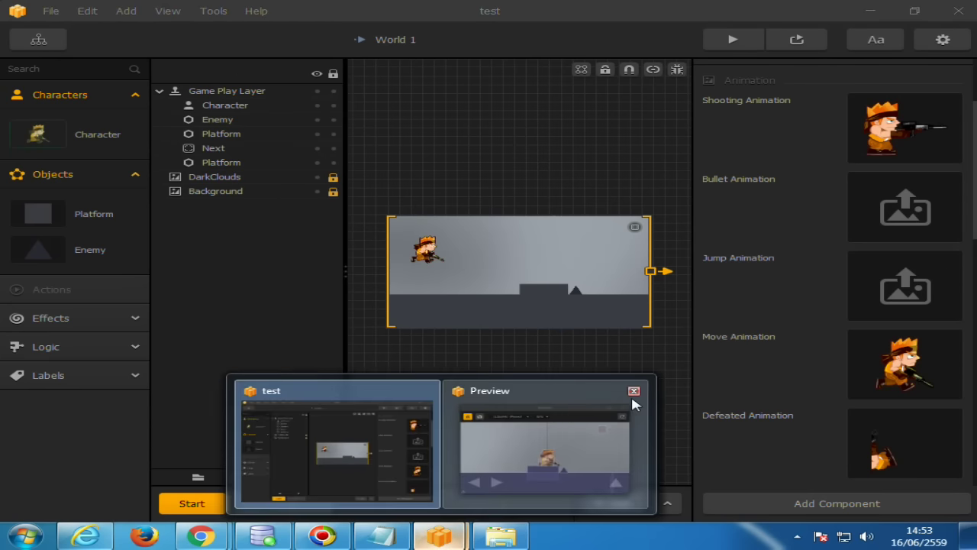
pyautogui.click(632, 398)
pyautogui.click(617, 122)
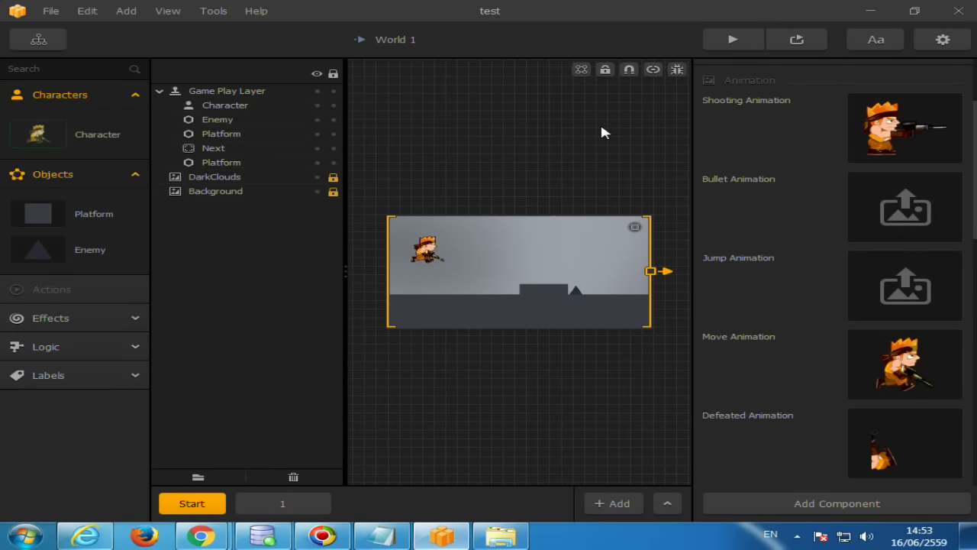
pyautogui.click(732, 39)
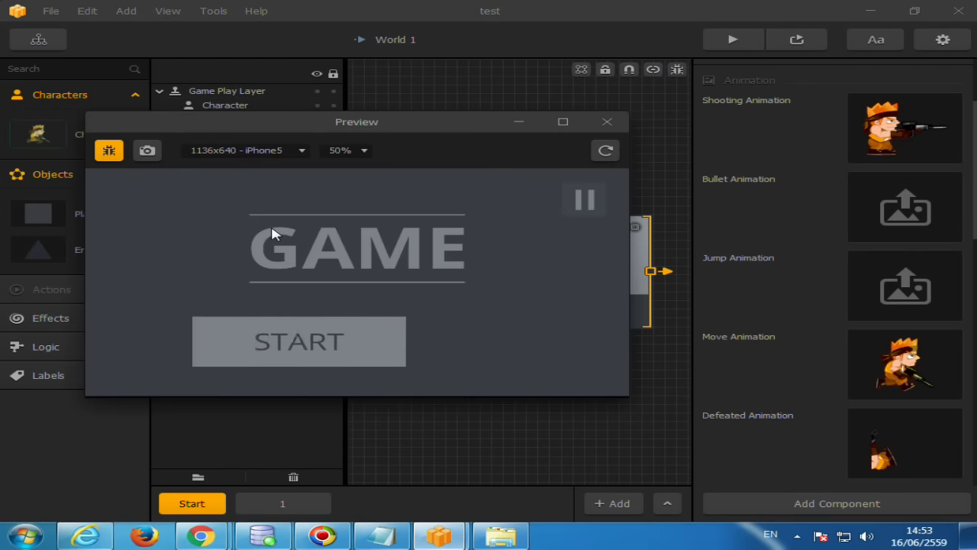
pyautogui.click(317, 336)
pyautogui.press('Right')
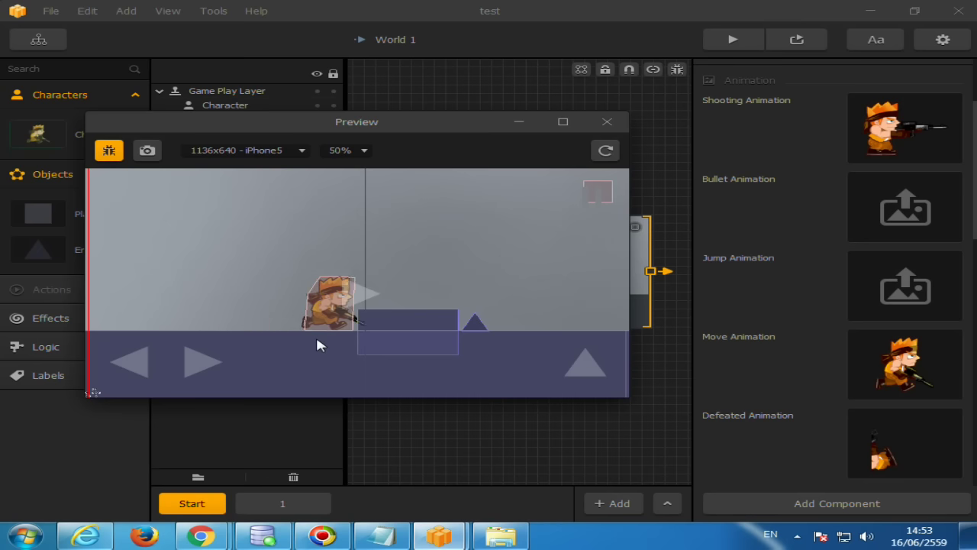
pyautogui.press('Left')
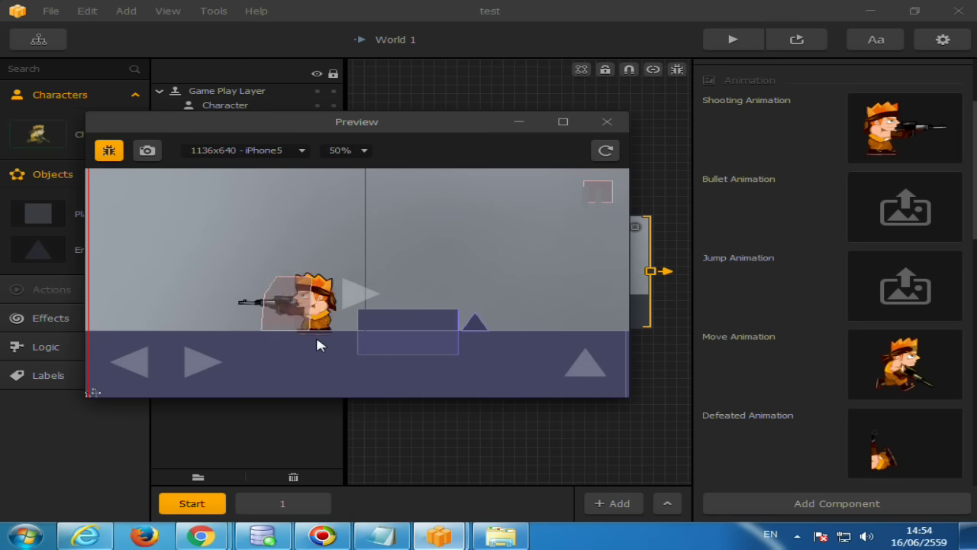
pyautogui.press('Right')
pyautogui.press('Up')
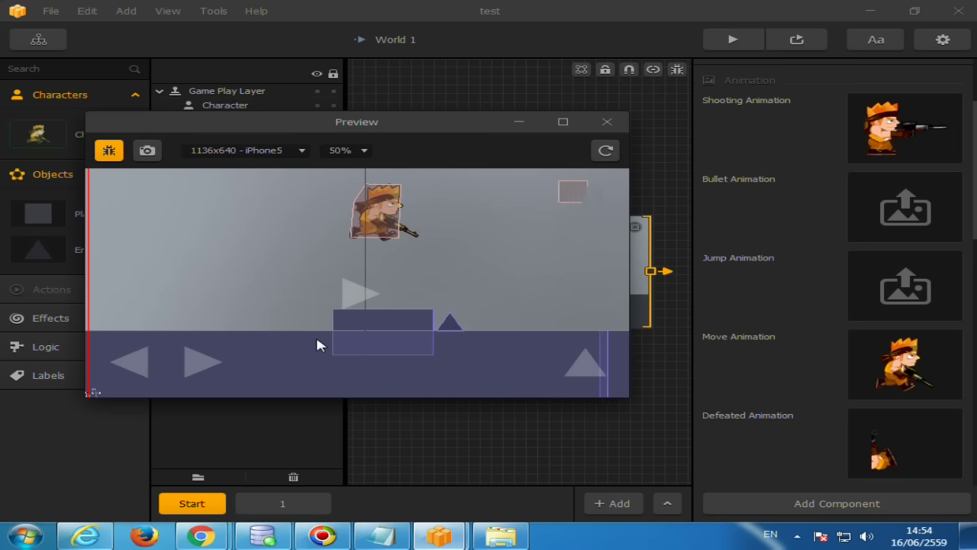
pyautogui.press('Right')
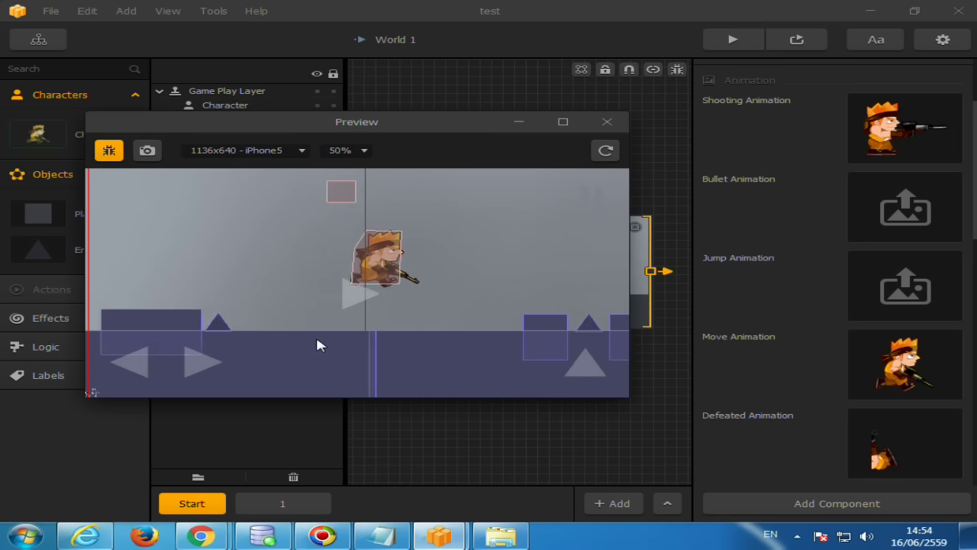
pyautogui.press('Right')
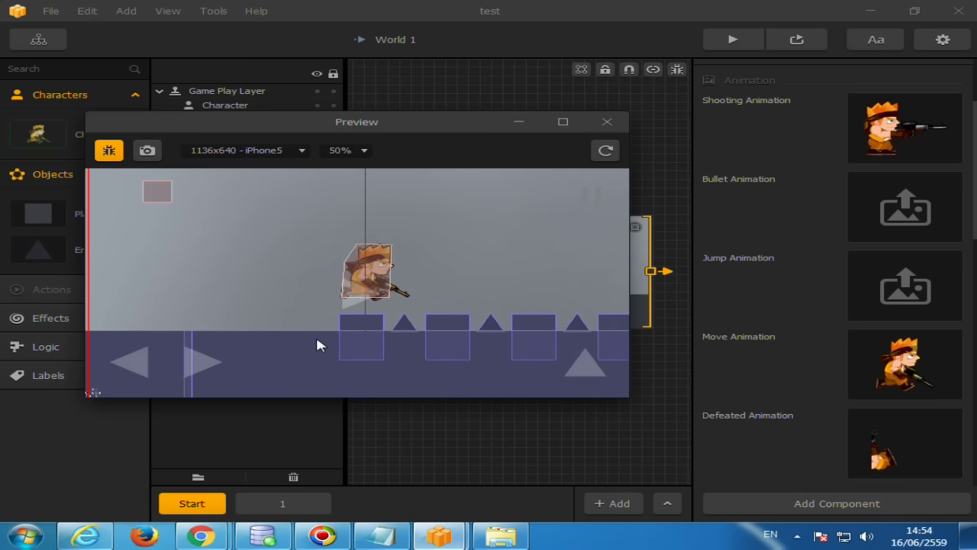
pyautogui.press('Right')
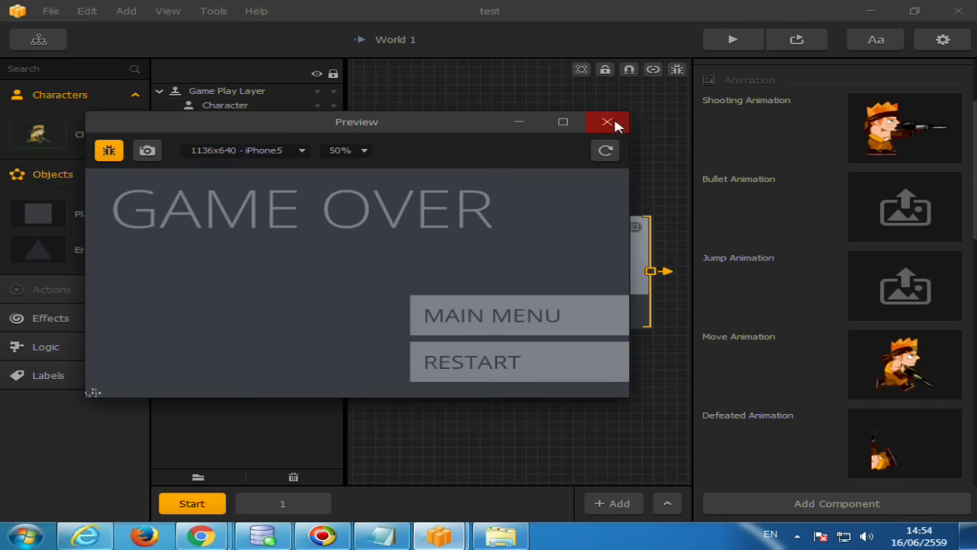
pyautogui.scroll(-1, 875, 333)
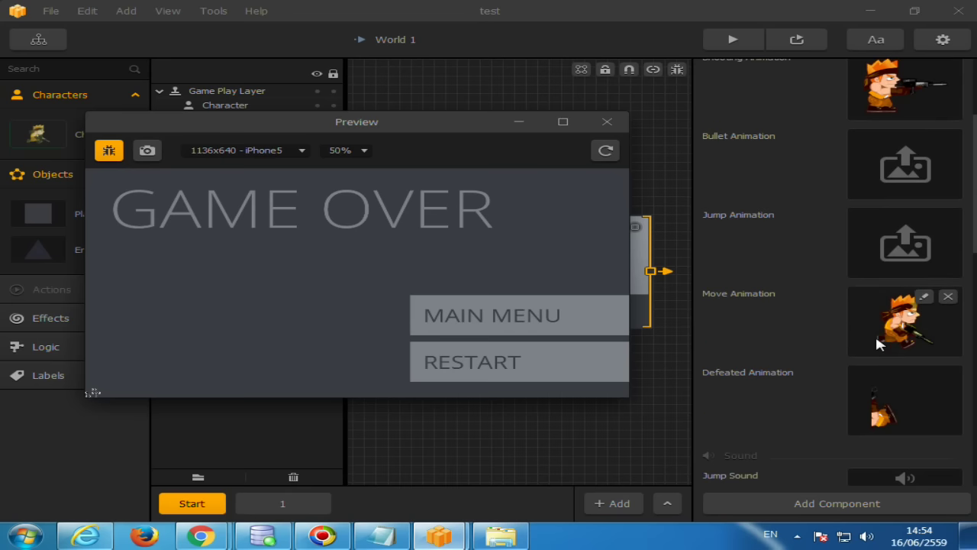
pyautogui.scroll(-2, 876, 344)
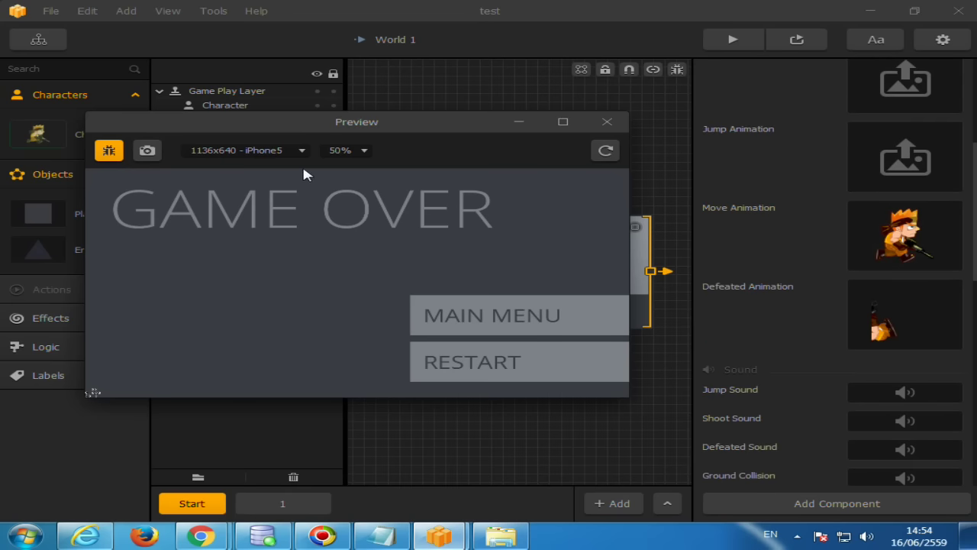
pyautogui.moveTo(306, 122); pyautogui.dragTo(308, 177)
pyautogui.click(610, 178)
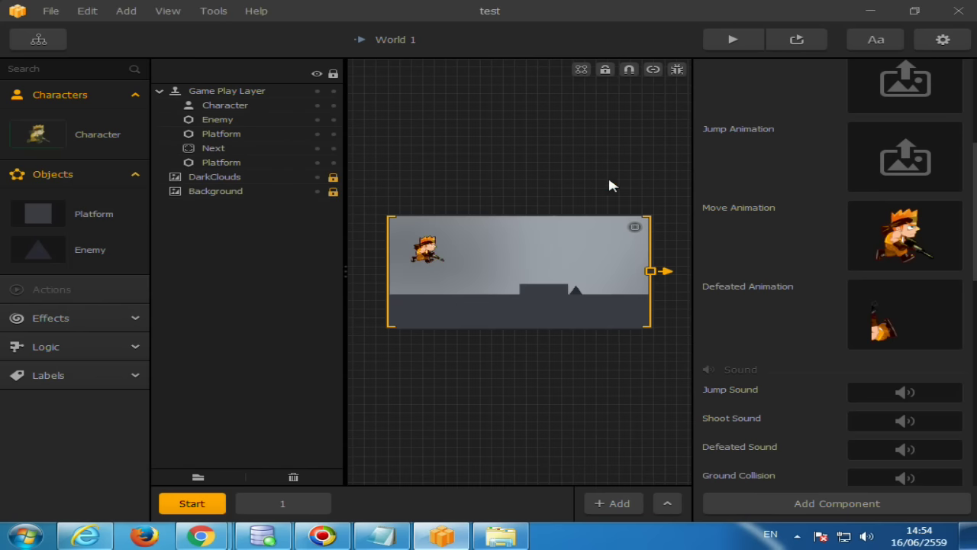
pyautogui.scroll(1, 545, 253)
pyautogui.scroll(1, 767, 259)
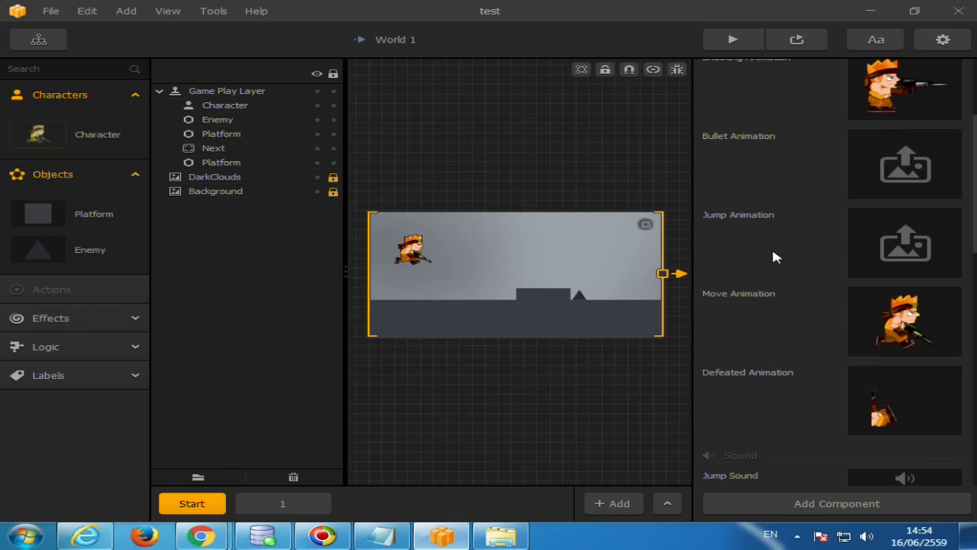
pyautogui.scroll(1, 774, 255)
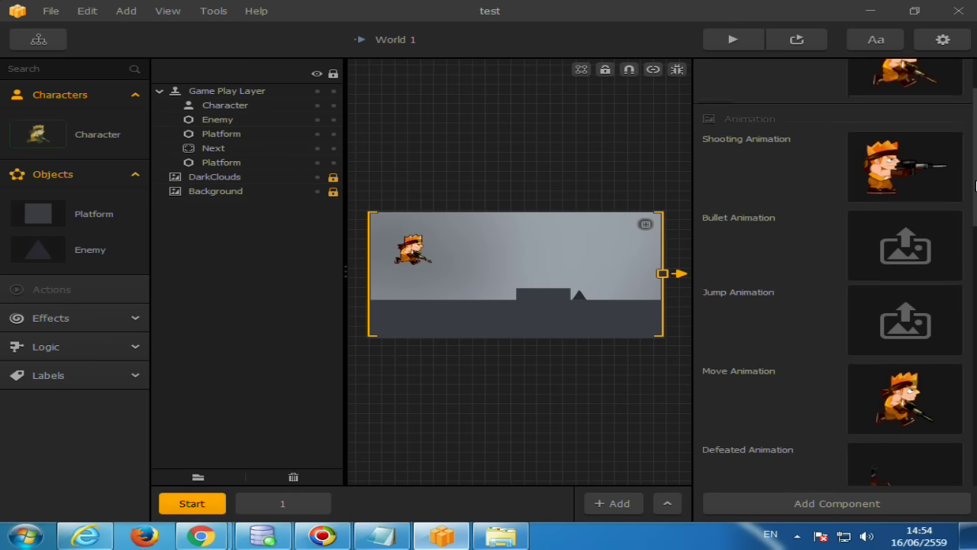
pyautogui.scroll(1, 774, 255)
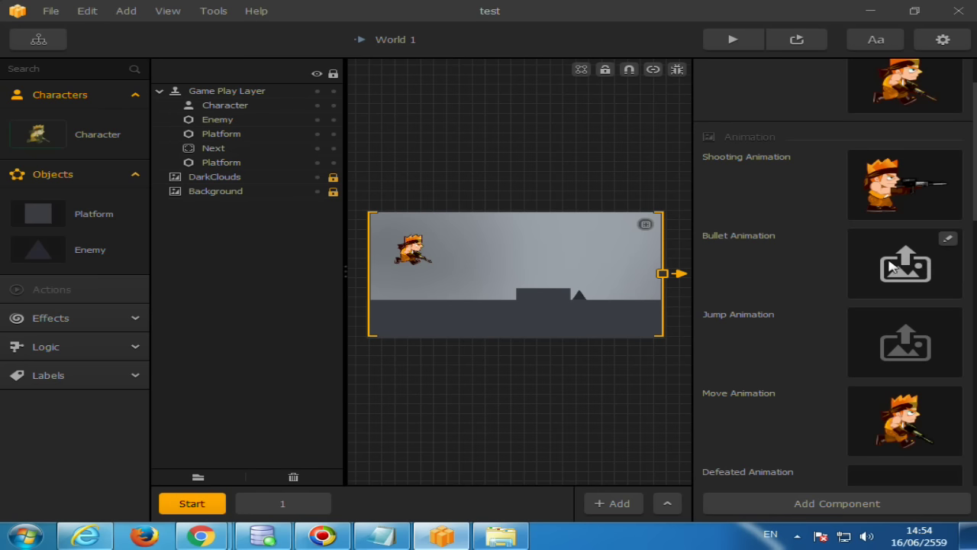
# Step: Add a Trail effect to the character's bullet animation
pyautogui.click(947, 239)
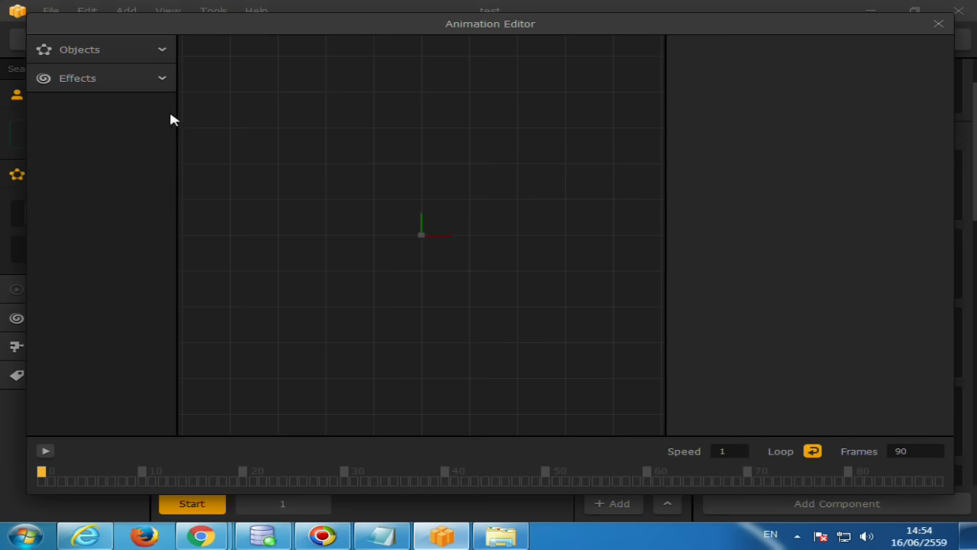
pyautogui.click(120, 49)
pyautogui.click(126, 167)
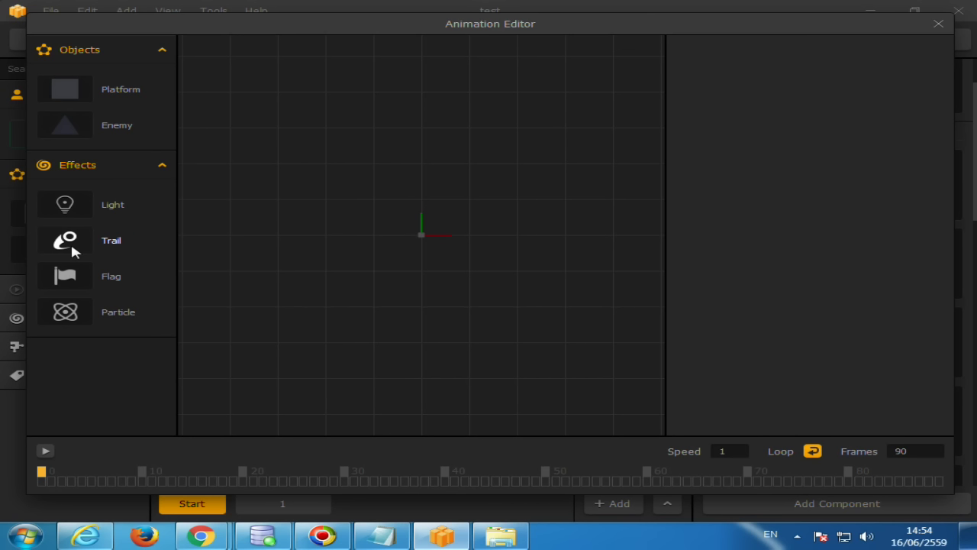
pyautogui.moveTo(70, 242); pyautogui.dragTo(422, 239)
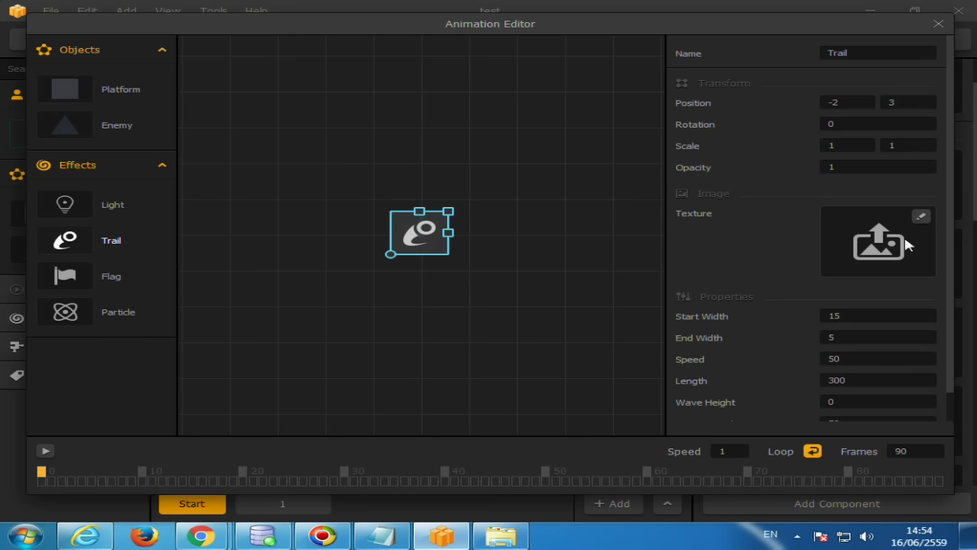
# Step: Set the trail's texture to the yellow icon_add_locator sprite
pyautogui.click(920, 217)
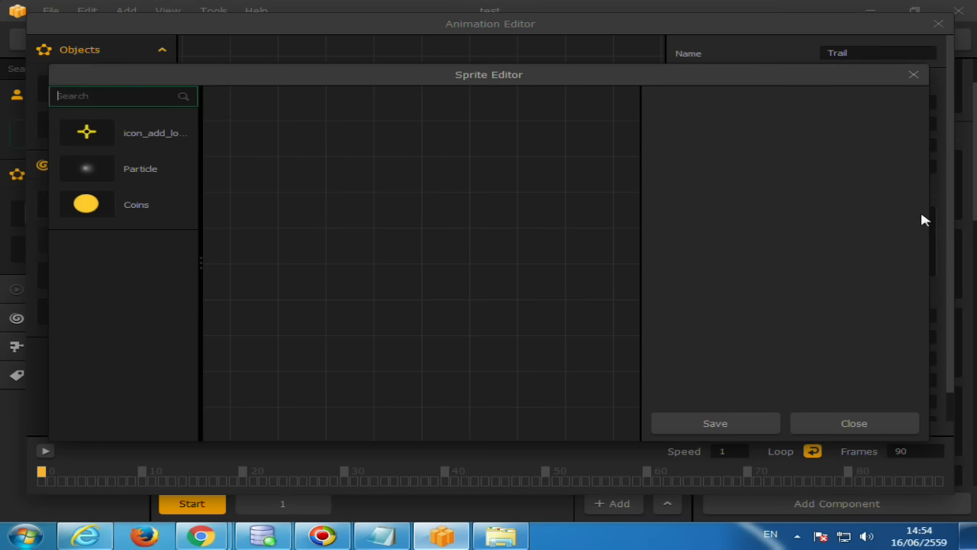
pyautogui.click(88, 169)
pyautogui.click(87, 202)
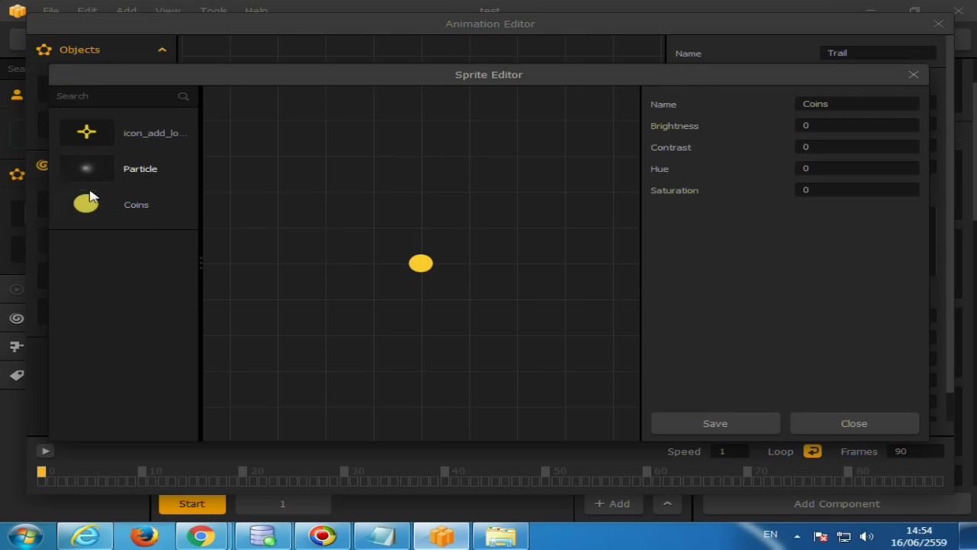
pyautogui.click(138, 168)
pyautogui.click(109, 142)
pyautogui.click(104, 170)
pyautogui.click(103, 199)
pyautogui.click(107, 141)
pyautogui.click(744, 423)
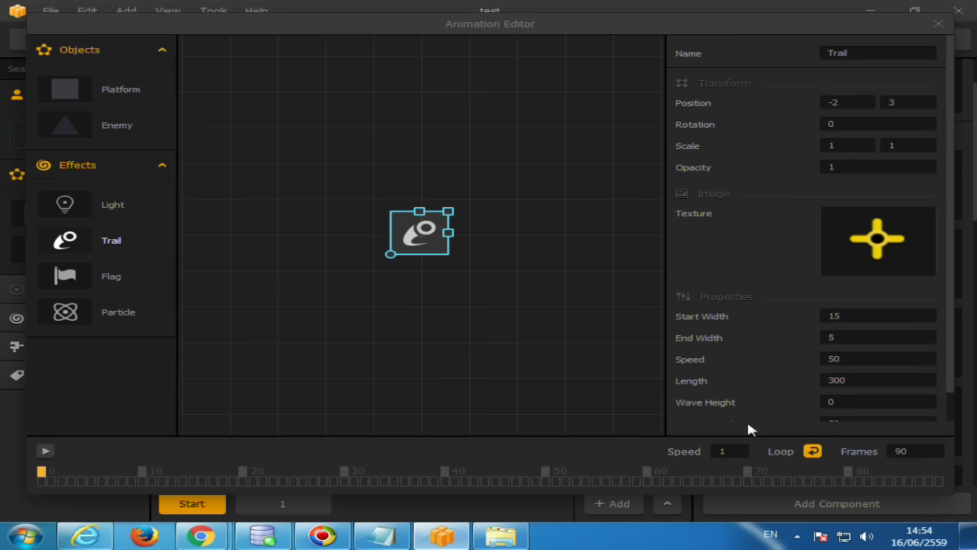
pyautogui.click(938, 25)
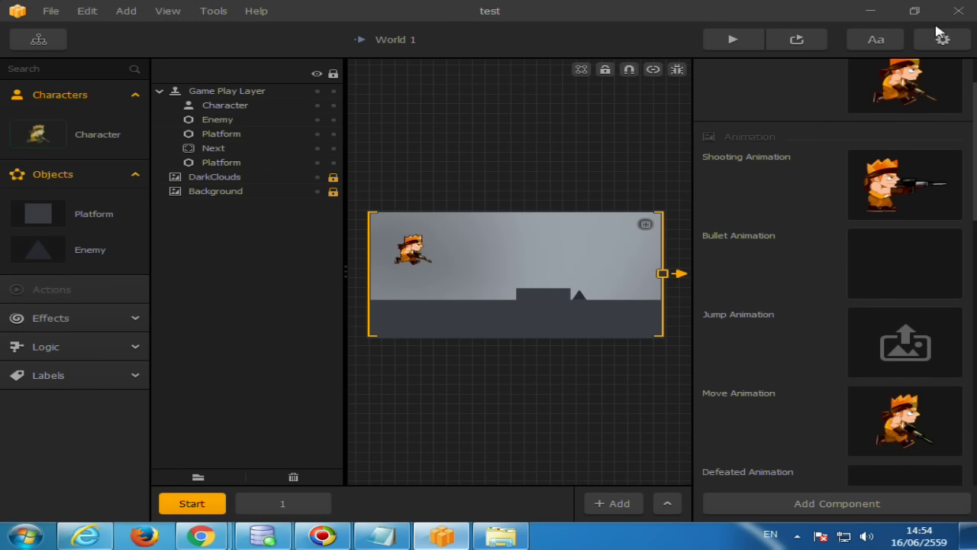
pyautogui.click(731, 39)
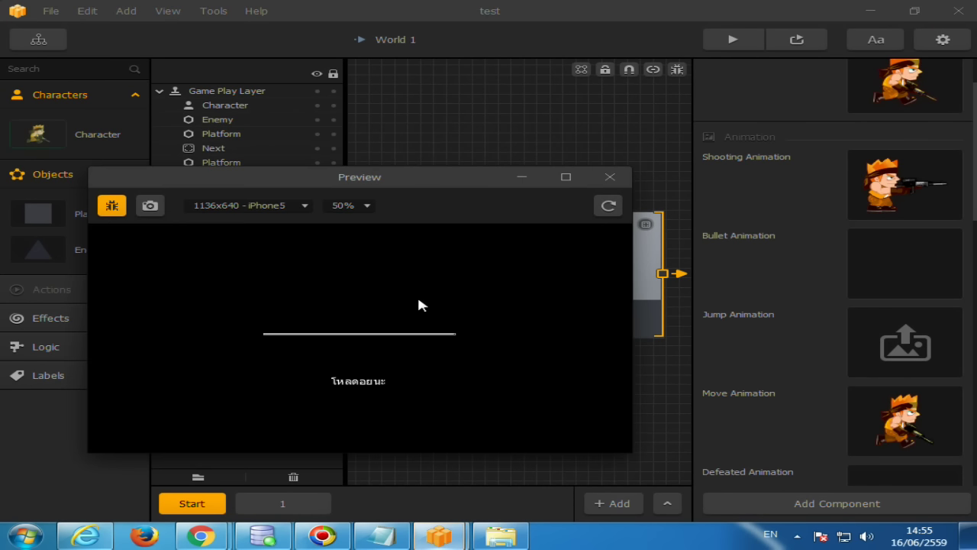
pyautogui.click(374, 391)
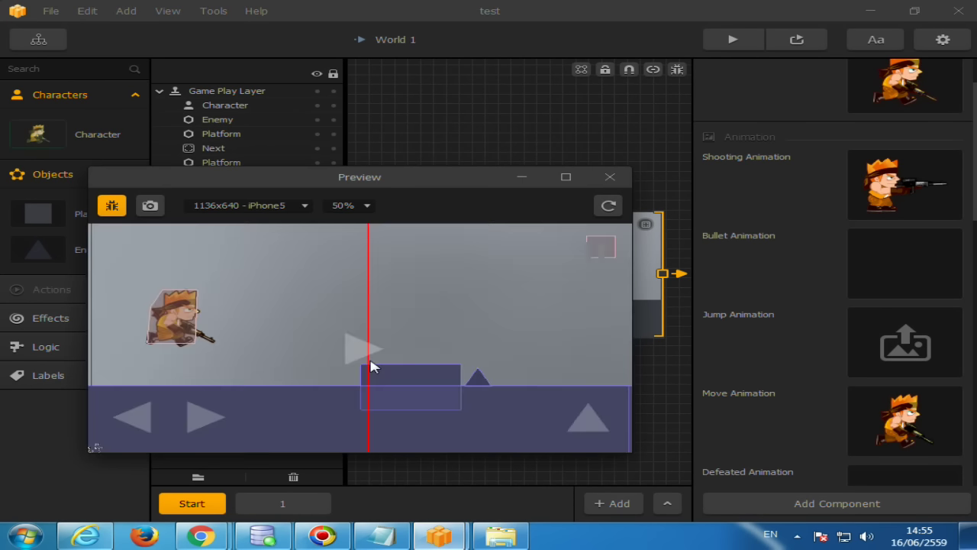
pyautogui.click(370, 366)
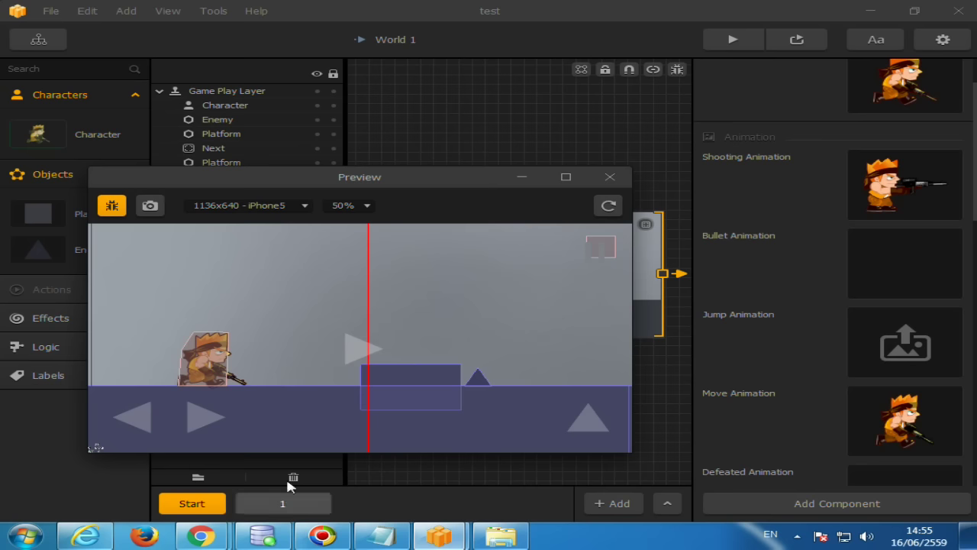
pyautogui.moveTo(268, 453); pyautogui.dragTo(269, 486)
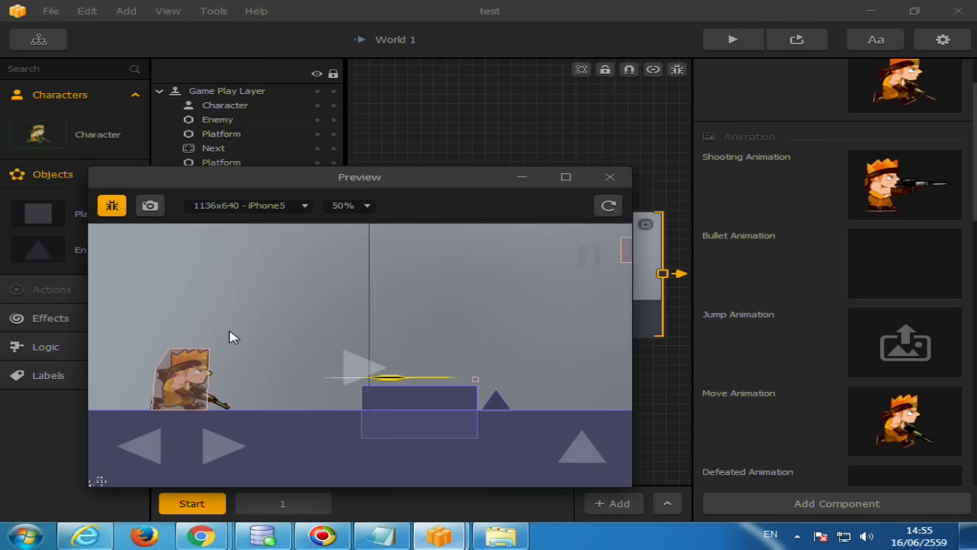
pyautogui.press('Left')
pyautogui.press('Right')
pyautogui.press('Up')
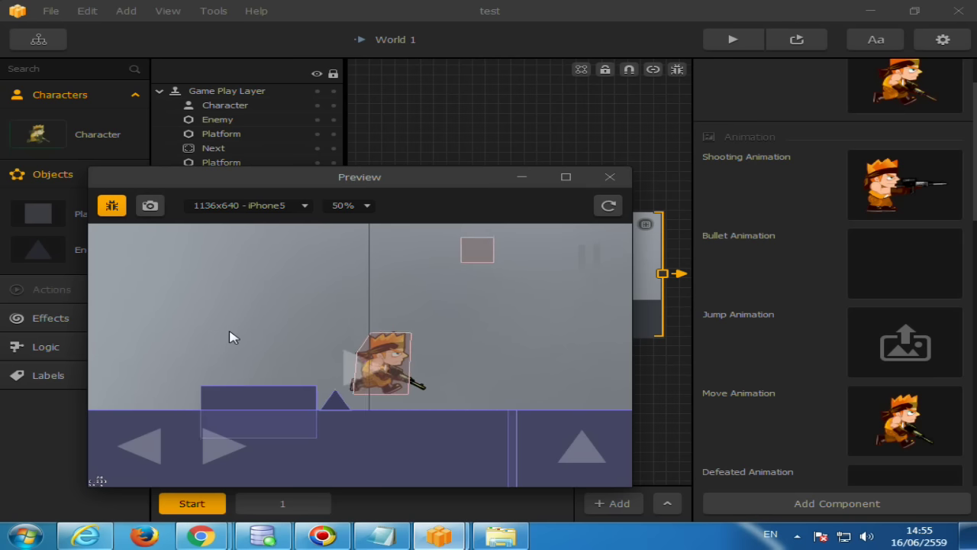
pyautogui.press('Left')
pyautogui.press('Right')
pyautogui.press('Up')
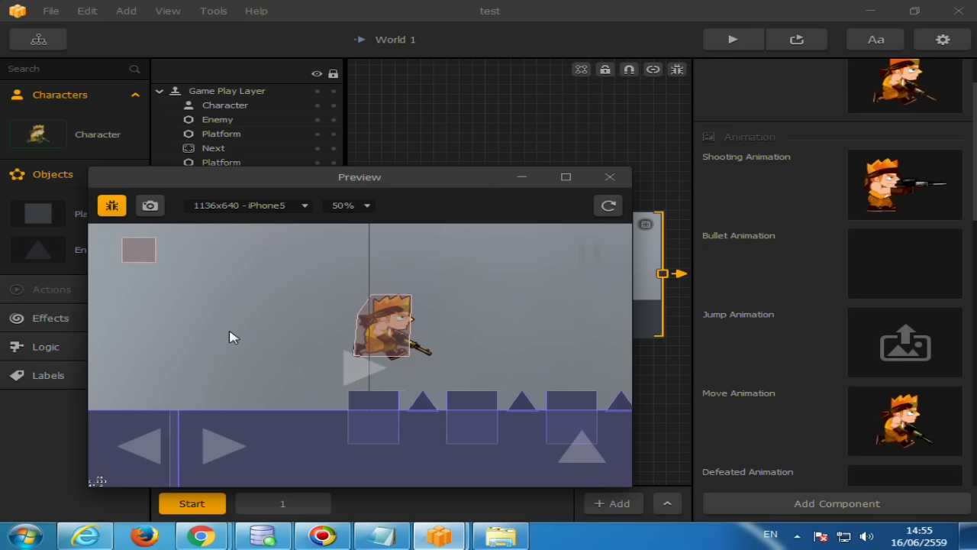
pyautogui.press('Up')
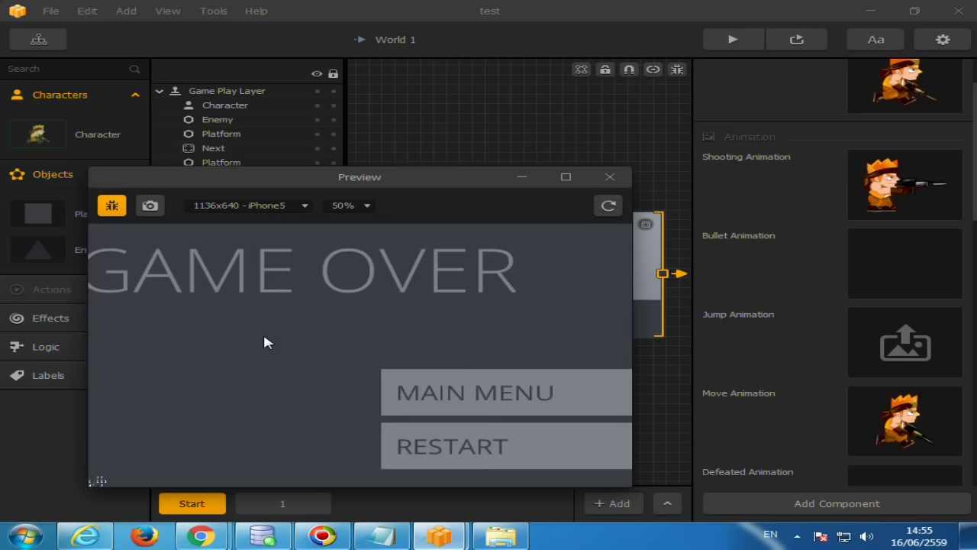
pyautogui.moveTo(489, 176); pyautogui.dragTo(538, 115)
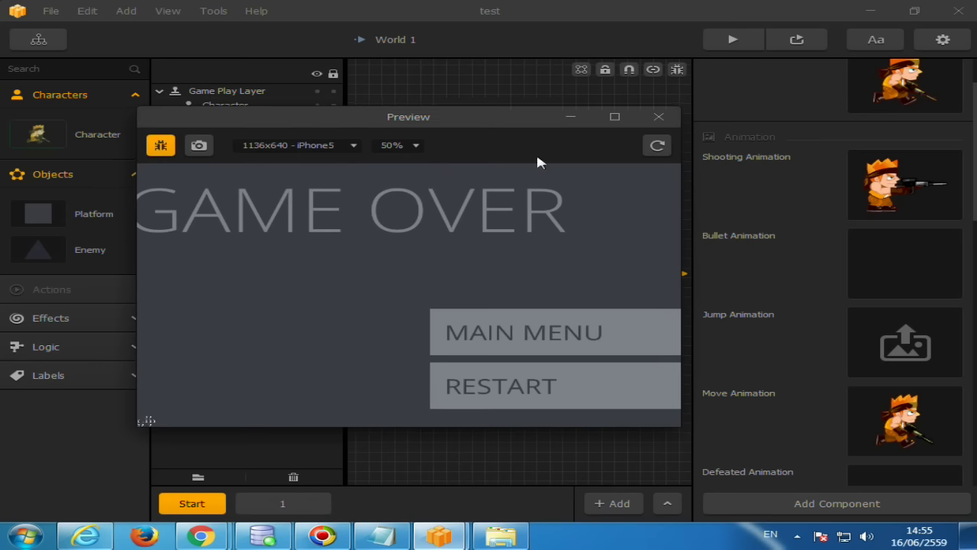
pyautogui.click(658, 117)
# Step: In the bullet animation's Trail properties, enter 1 for Wave Length and 1 for Length
pyautogui.scroll(2, 905, 263)
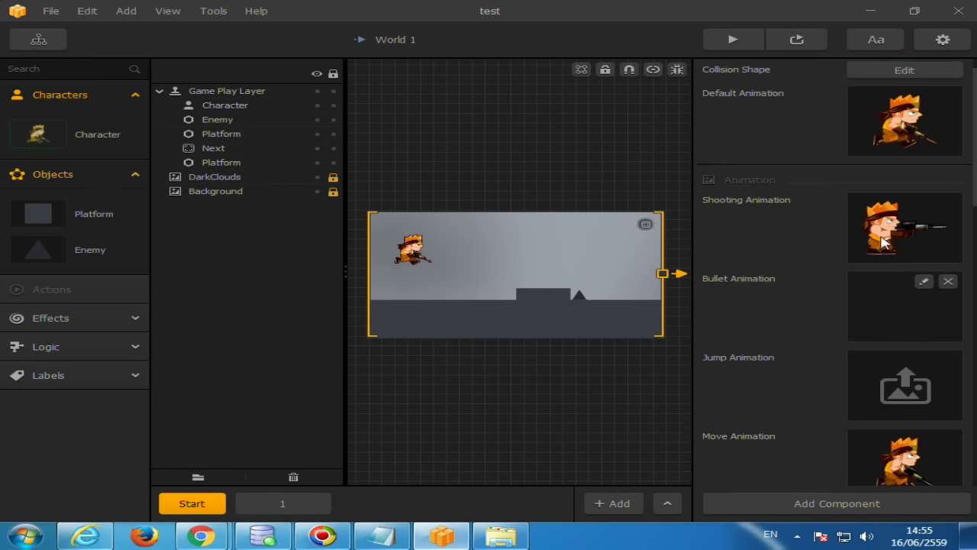
pyautogui.click(923, 313)
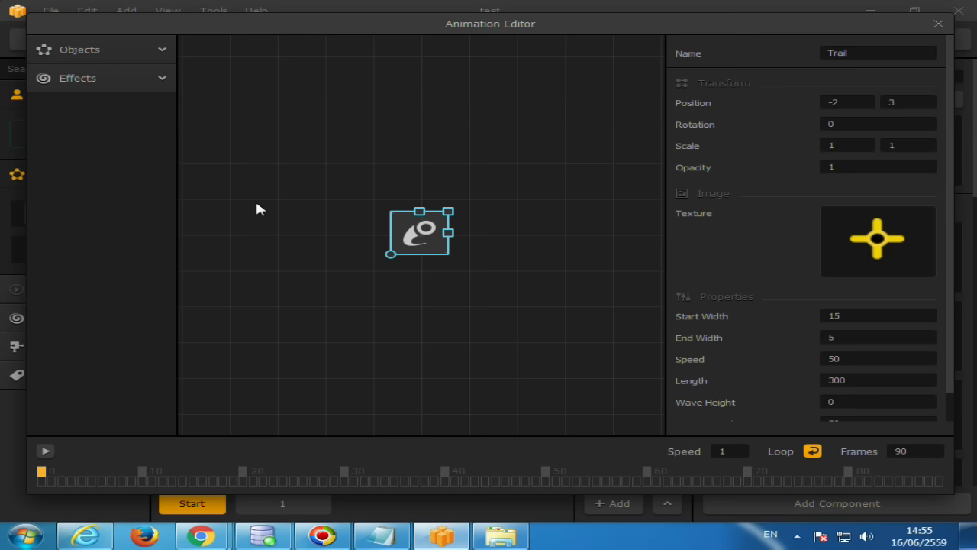
pyautogui.scroll(-1, 803, 358)
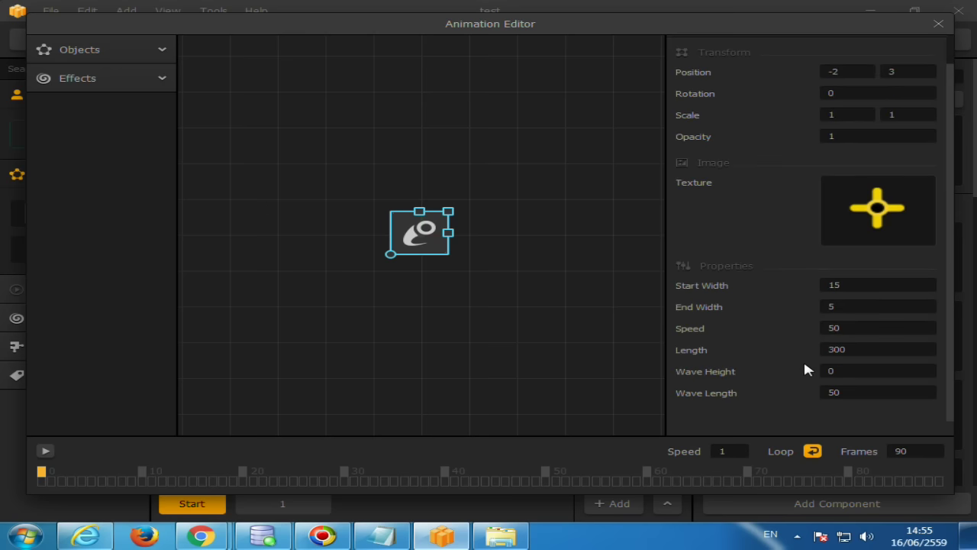
pyautogui.click(845, 393)
pyautogui.press('BackSpace')
pyautogui.press('BackSpace')
pyautogui.write('1')
pyautogui.moveTo(848, 353); pyautogui.dragTo(811, 352)
pyautogui.write('1')
pyautogui.click(938, 24)
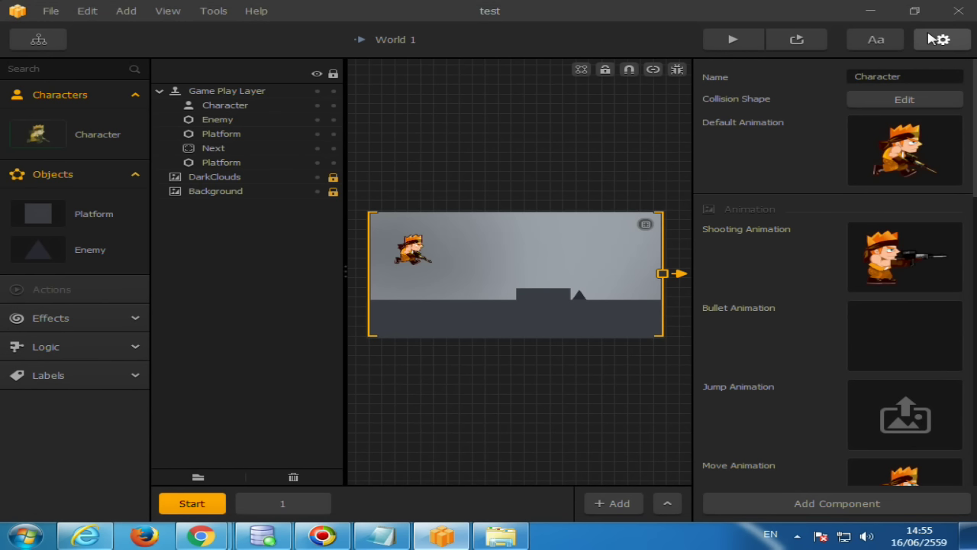
pyautogui.click(748, 47)
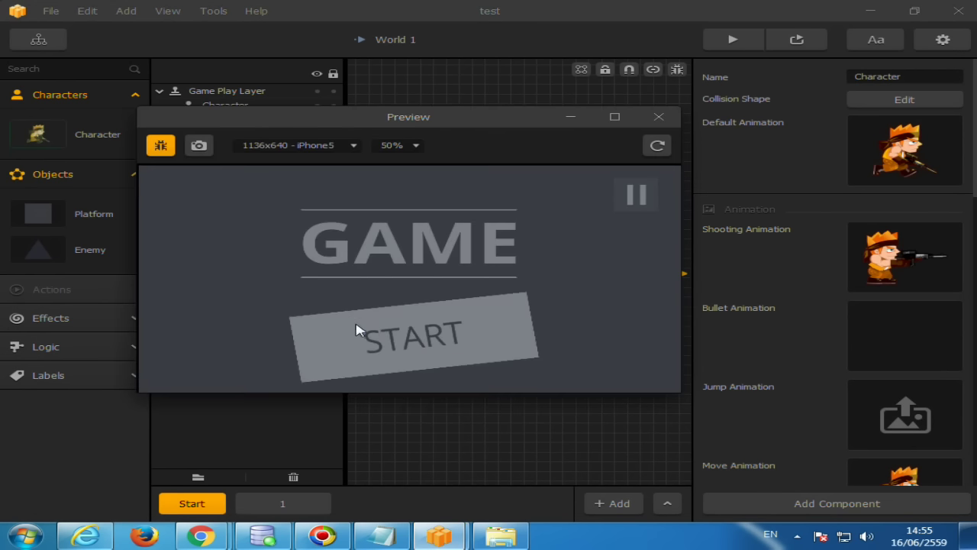
pyautogui.click(361, 330)
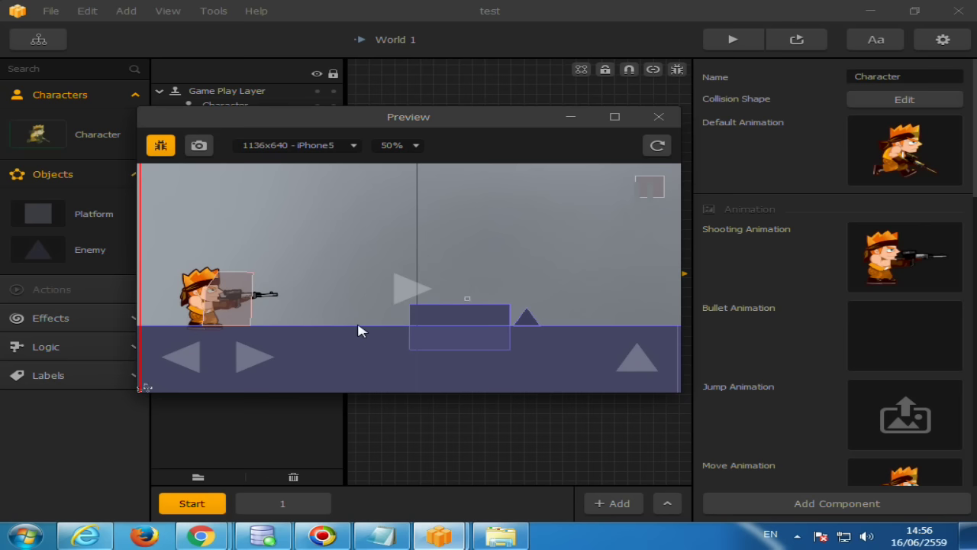
pyautogui.press('Right')
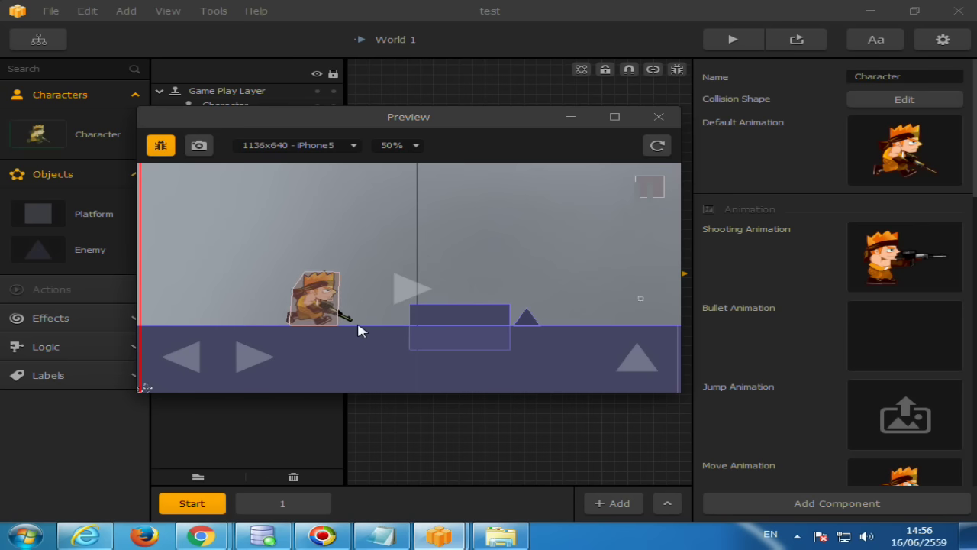
pyautogui.press('Left')
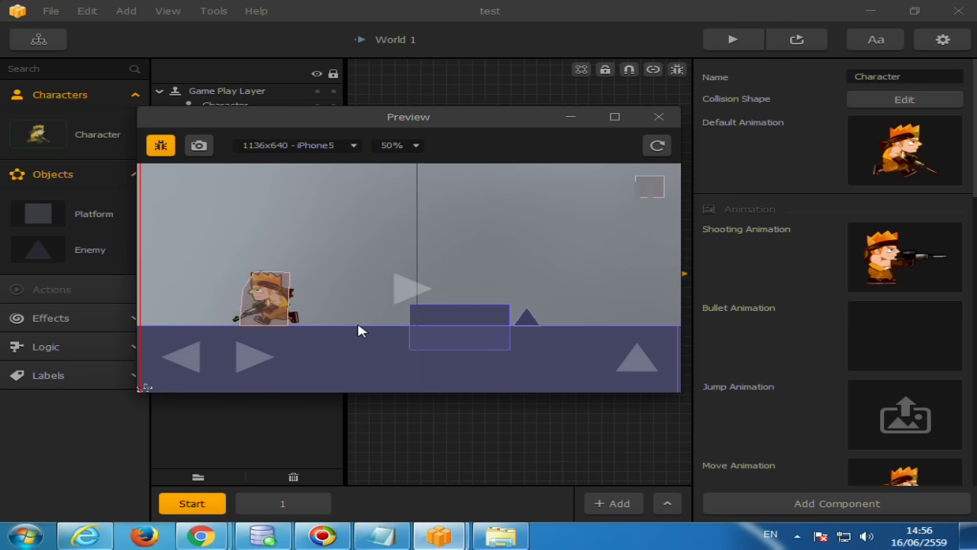
pyautogui.click(160, 147)
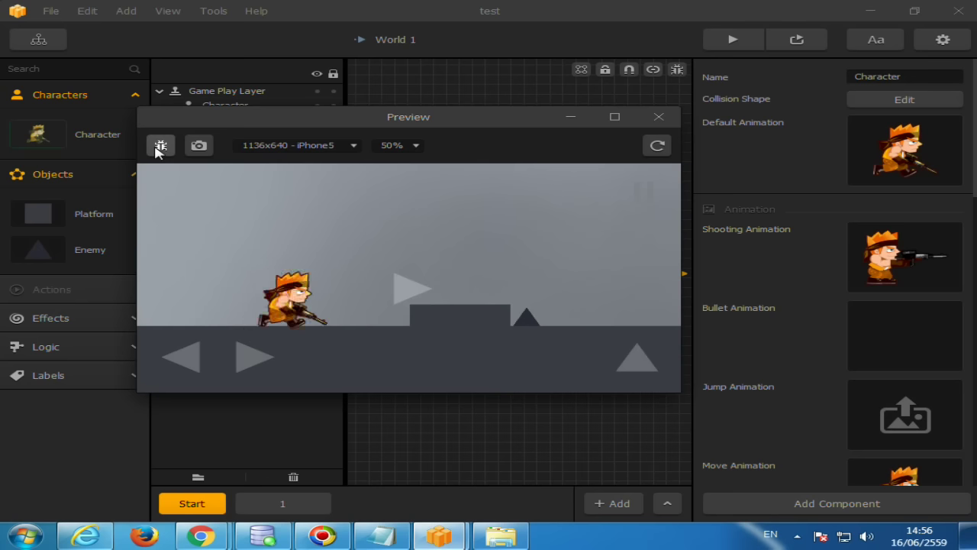
pyautogui.click(160, 147)
pyautogui.click(160, 146)
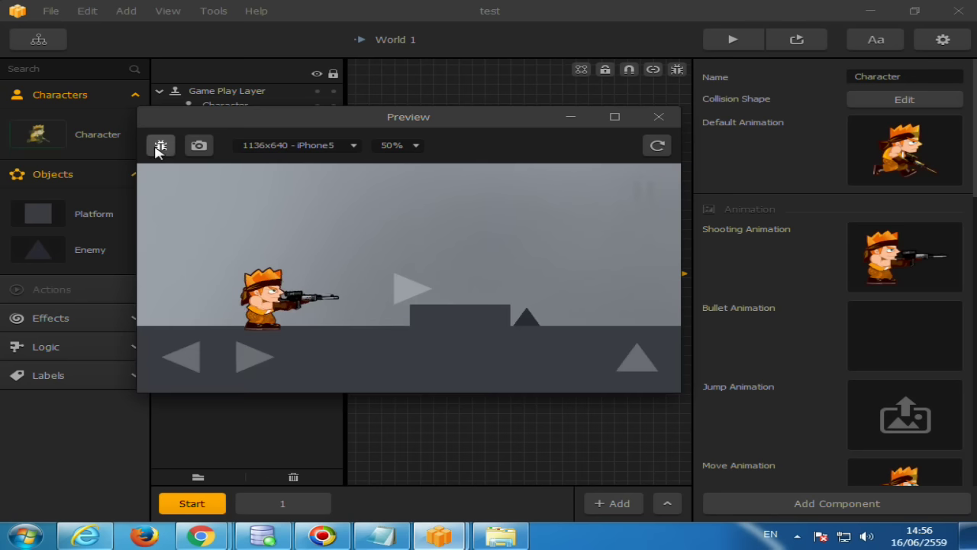
pyautogui.click(159, 146)
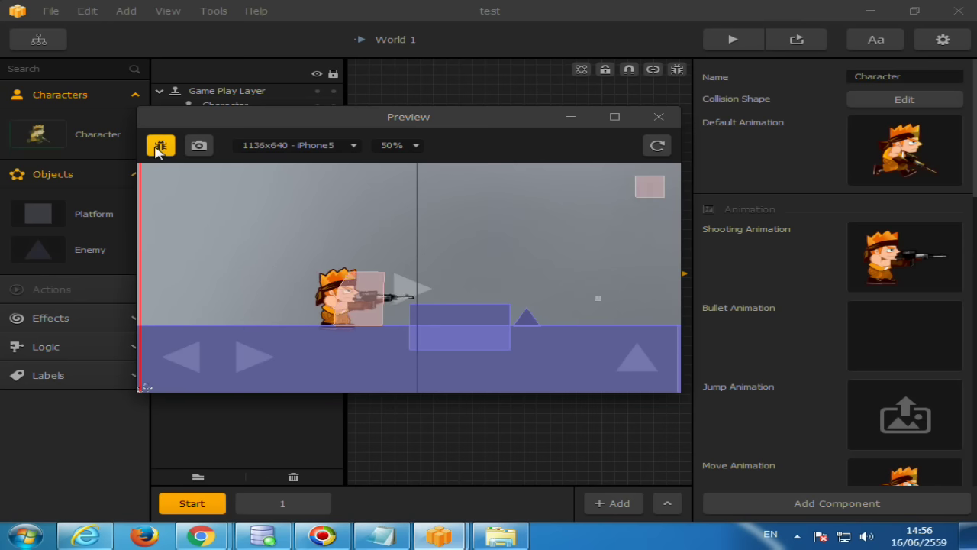
pyautogui.moveTo(914, 402)
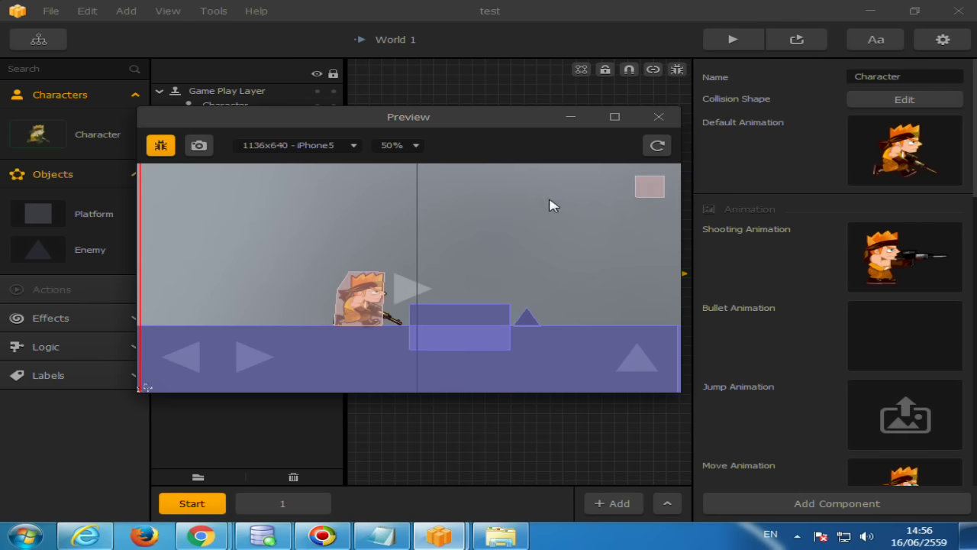
pyautogui.click(655, 122)
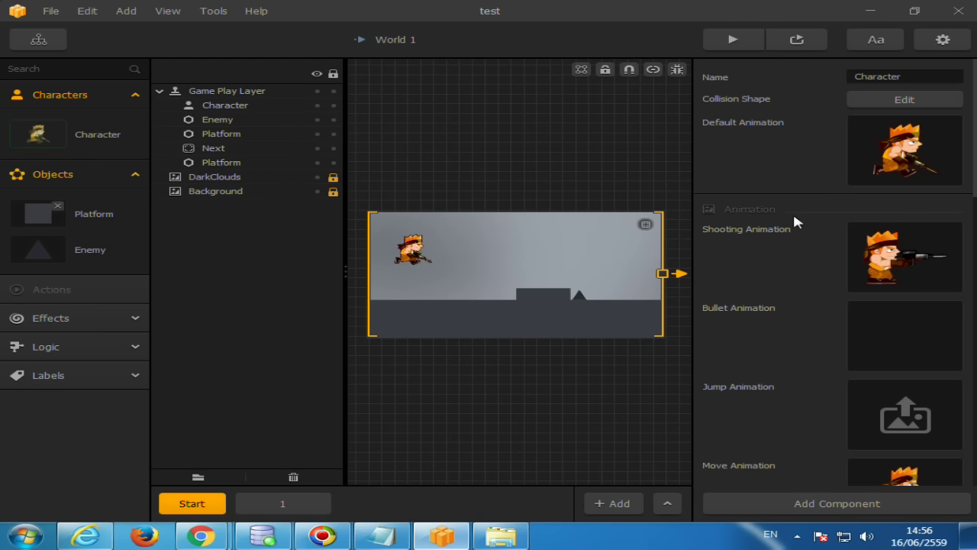
# Step: Drag the zombie image asset_7169 from the animation folder into the scene
pyautogui.click(914, 11)
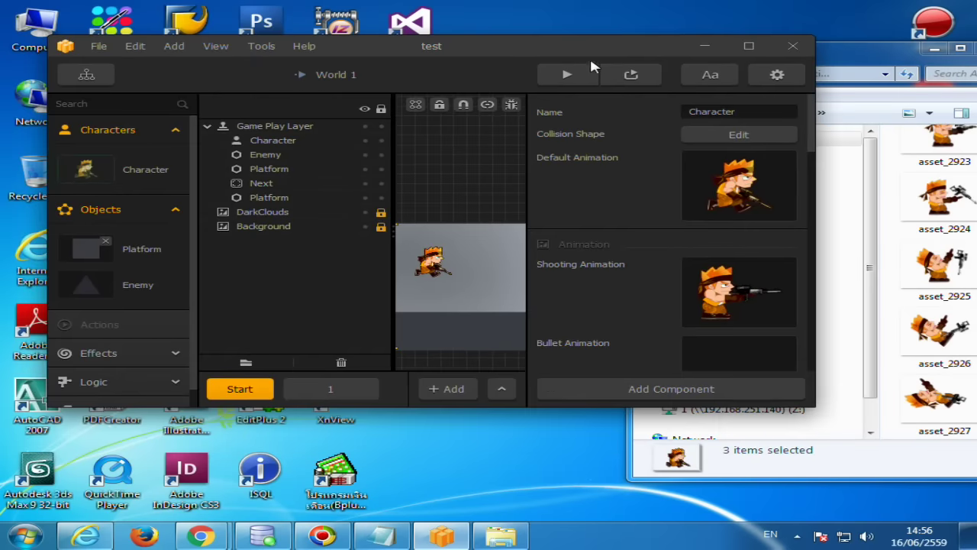
pyautogui.moveTo(591, 61); pyautogui.dragTo(492, 65)
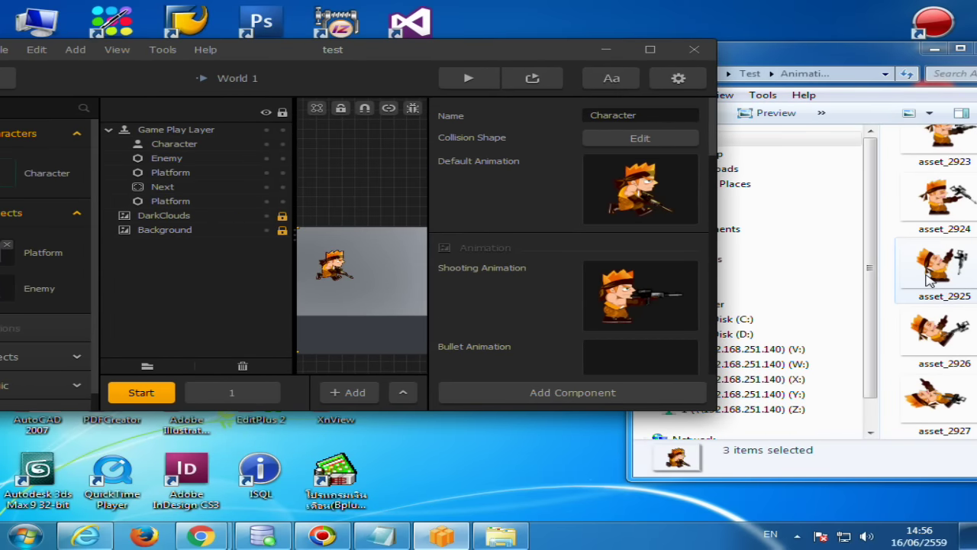
pyautogui.click(750, 73)
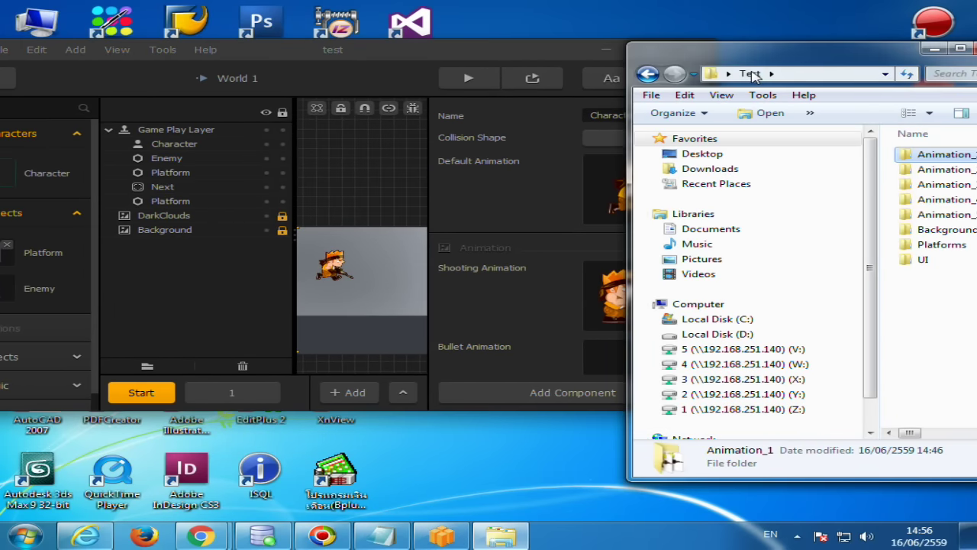
pyautogui.doubleClick(953, 199)
pyautogui.moveTo(953, 169)
pyautogui.mouseDown()
pyautogui.moveTo(330, 210)
pyautogui.moveTo(379, 212)
pyautogui.moveTo(390, 244)
pyautogui.moveTo(391, 214)
pyautogui.moveTo(397, 223)
pyautogui.mouseUp()
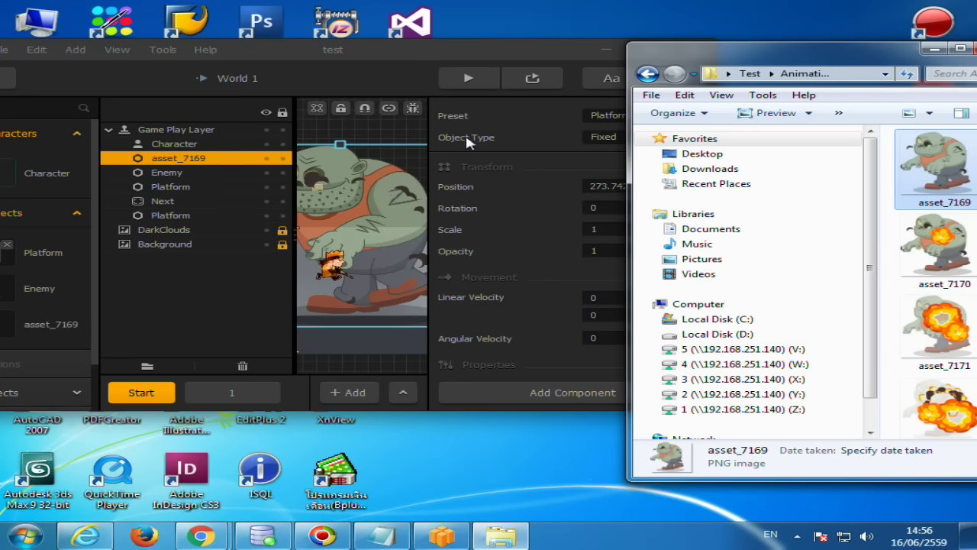
# Step: Place the zombie on the central platform and shrink it to about 0.26 × 0.29 scale
pyautogui.click(560, 54)
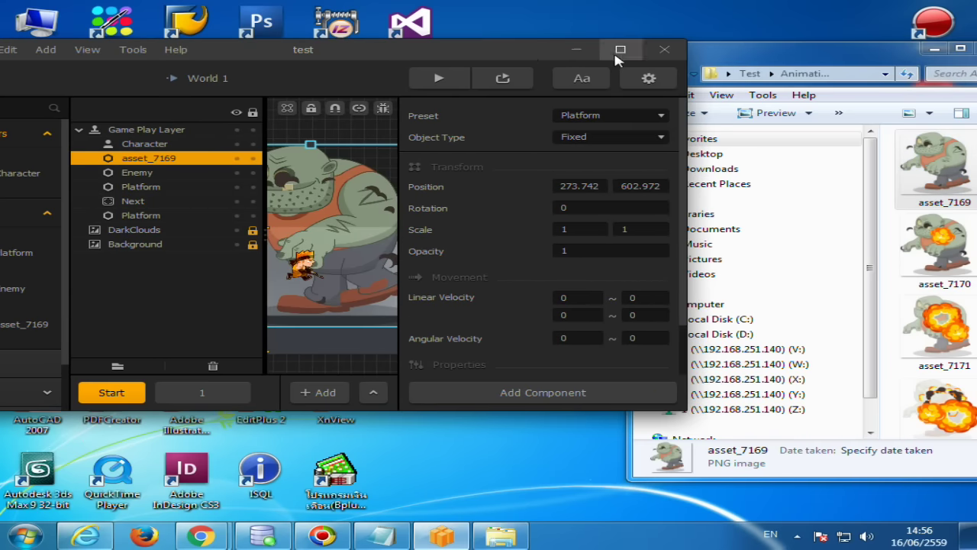
pyautogui.click(618, 45)
pyautogui.moveTo(476, 234); pyautogui.dragTo(563, 192)
pyautogui.moveTo(648, 113)
pyautogui.mouseDown()
pyautogui.moveTo(574, 183)
pyautogui.moveTo(562, 254)
pyautogui.moveTo(575, 234)
pyautogui.moveTo(559, 248)
pyautogui.mouseUp()
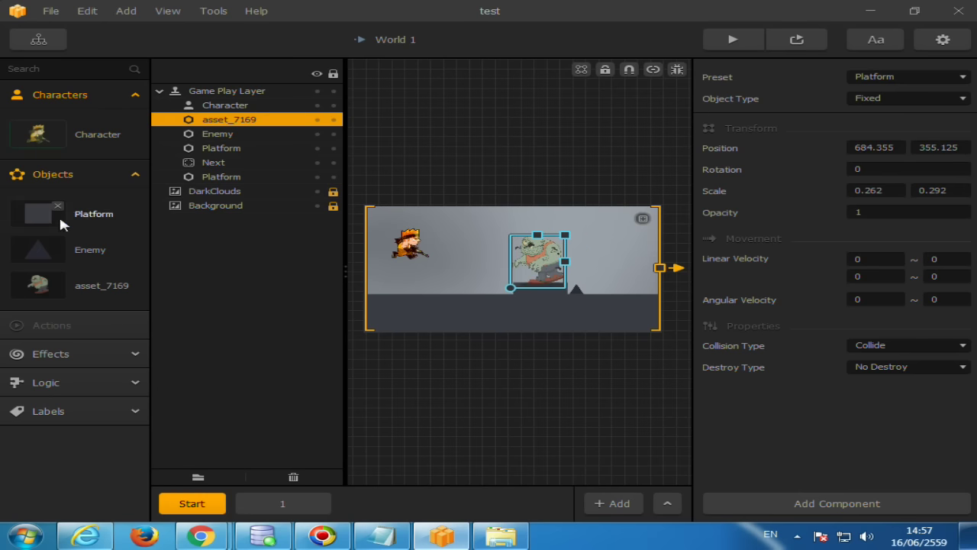
pyautogui.click(96, 294)
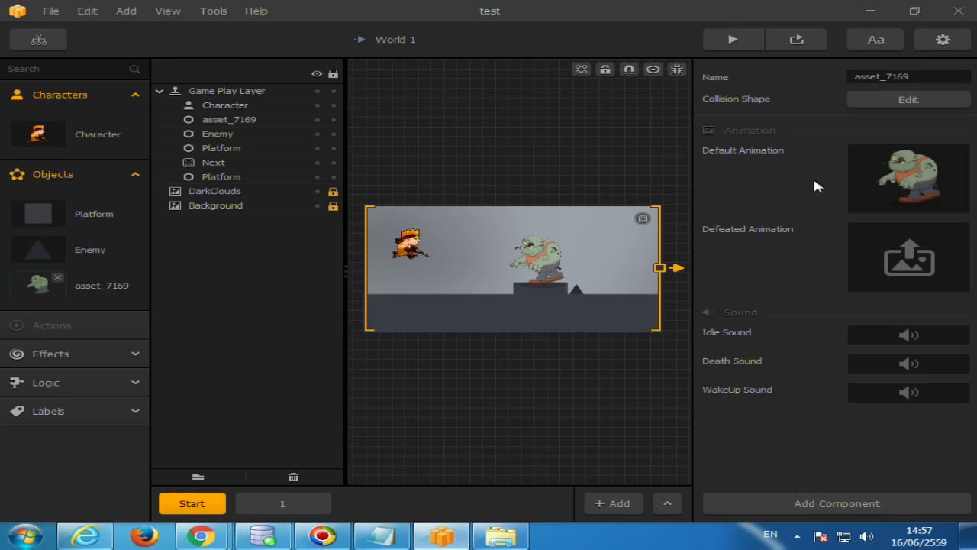
# Step: Set frames asset_7169 through asset_7179 as the zombie's Defeated Animation
pyautogui.moveTo(917, 201)
pyautogui.click(915, 11)
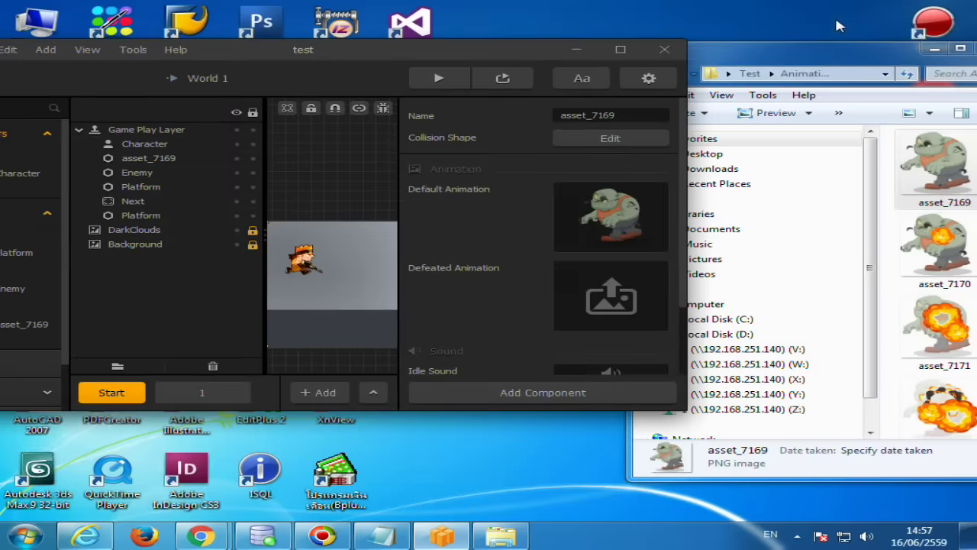
pyautogui.click(903, 200)
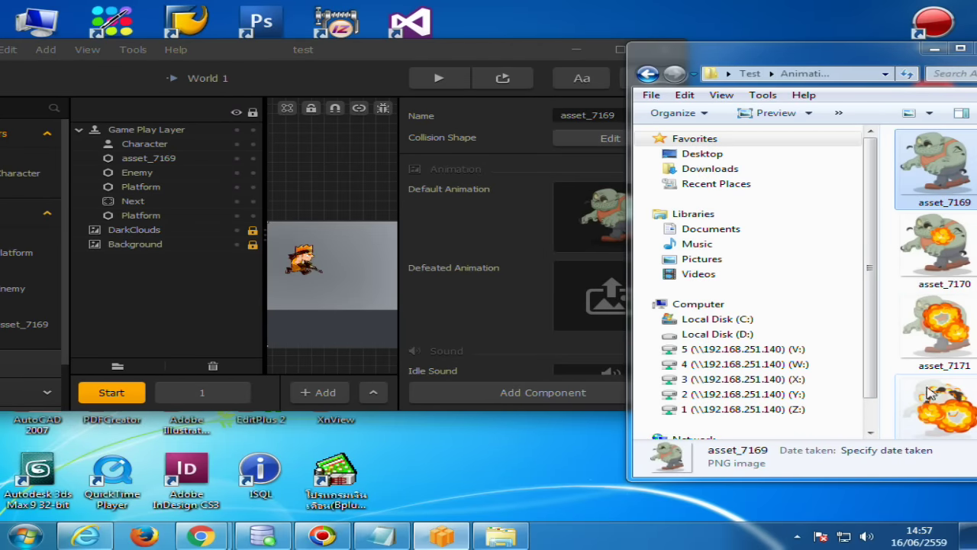
pyautogui.moveTo(819, 57)
pyautogui.mouseDown()
pyautogui.moveTo(694, 49)
pyautogui.moveTo(712, 53)
pyautogui.mouseUp()
pyautogui.moveTo(902, 180); pyautogui.dragTo(909, 427)
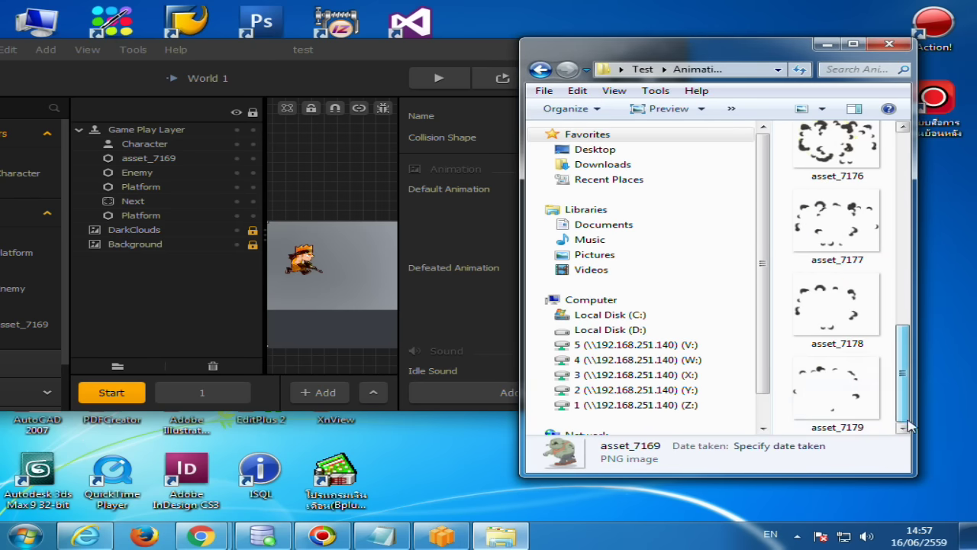
pyautogui.keyDown('shift'); pyautogui.click(865, 410); pyautogui.keyUp('shift')
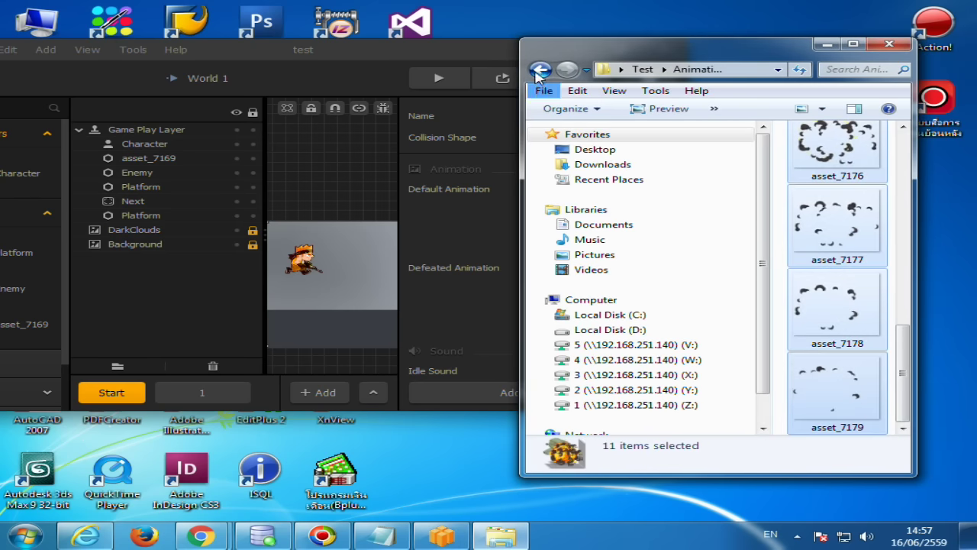
pyautogui.moveTo(580, 61); pyautogui.dragTo(696, 66)
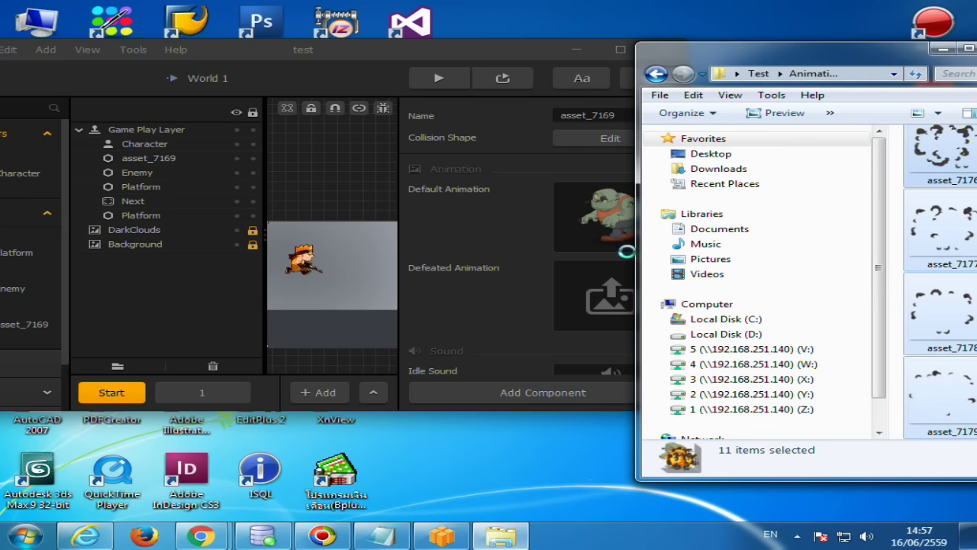
pyautogui.moveTo(947, 176); pyautogui.dragTo(599, 293)
# Step: Use Animation_5 frames asset_7188 through asset_7219 as the zombie's Default Animation
pyautogui.moveTo(849, 60); pyautogui.dragTo(768, 57)
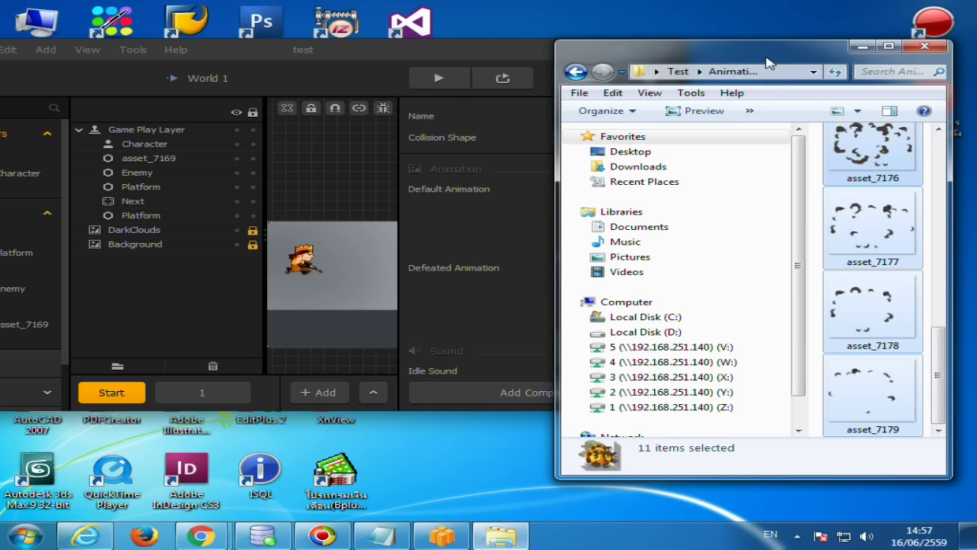
pyautogui.click(679, 71)
pyautogui.doubleClick(851, 212)
pyautogui.click(875, 173)
pyautogui.scroll(-10, 872, 279)
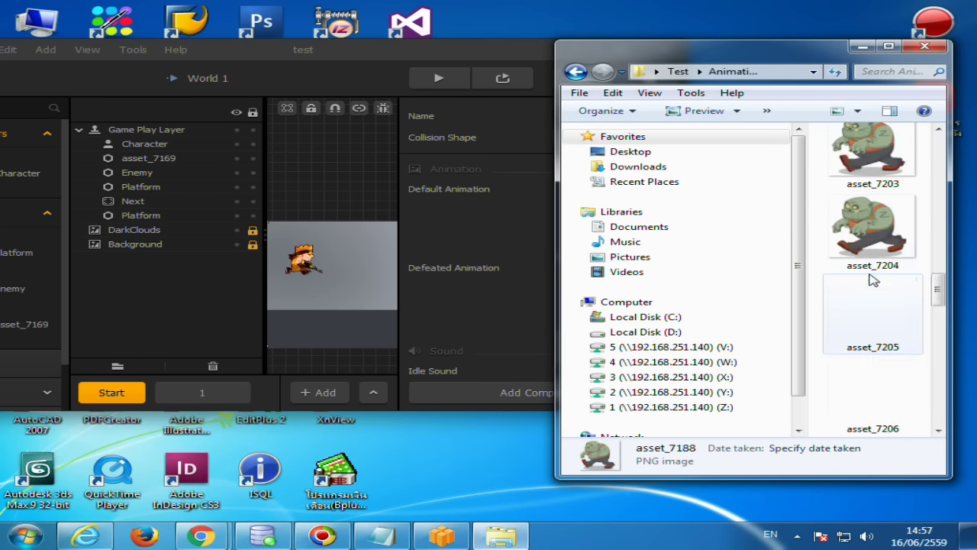
pyautogui.scroll(-10, 874, 286)
pyautogui.keyDown('shift'); pyautogui.click(871, 390); pyautogui.keyUp('shift')
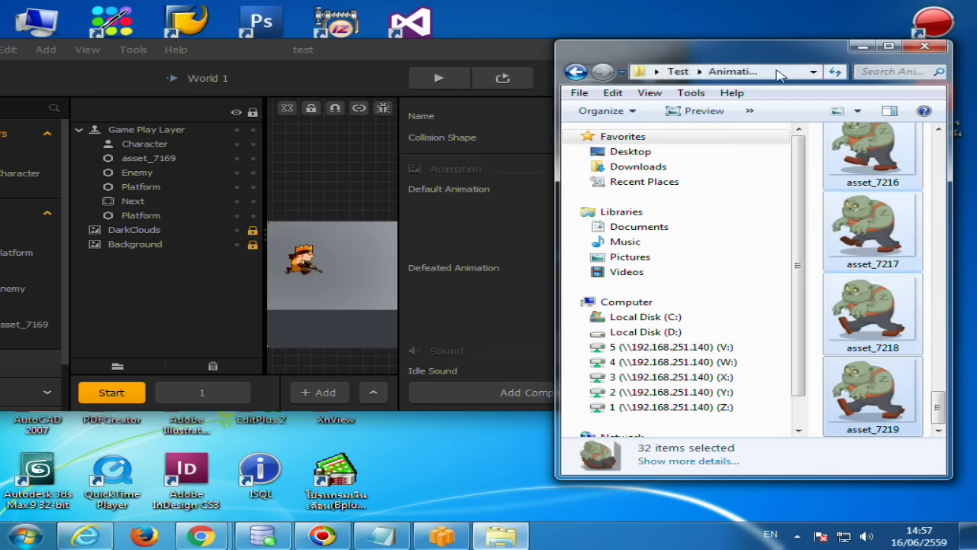
pyautogui.moveTo(759, 51); pyautogui.dragTo(849, 60)
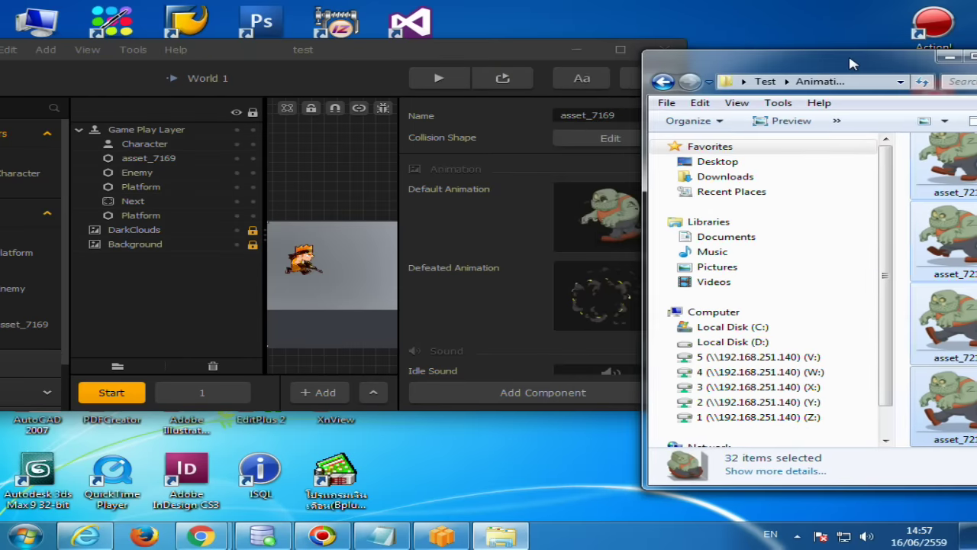
pyautogui.moveTo(950, 164); pyautogui.dragTo(609, 221)
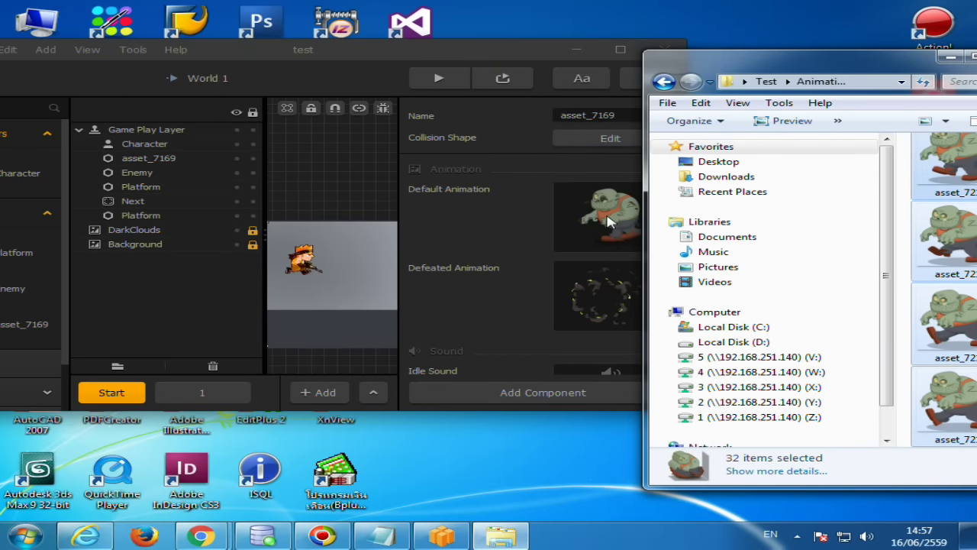
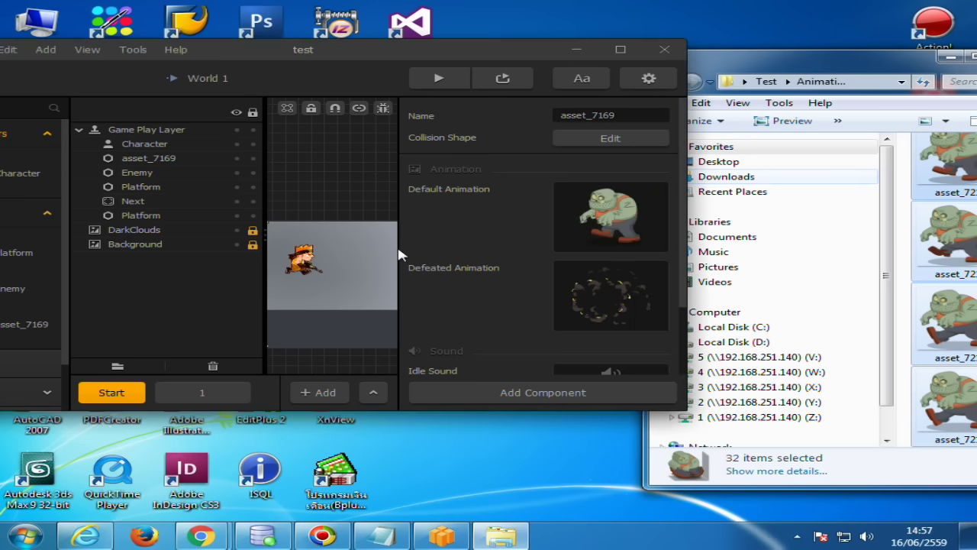
# Step: Maximise the editor, launch a preview of the level and start the game
pyautogui.click(620, 48)
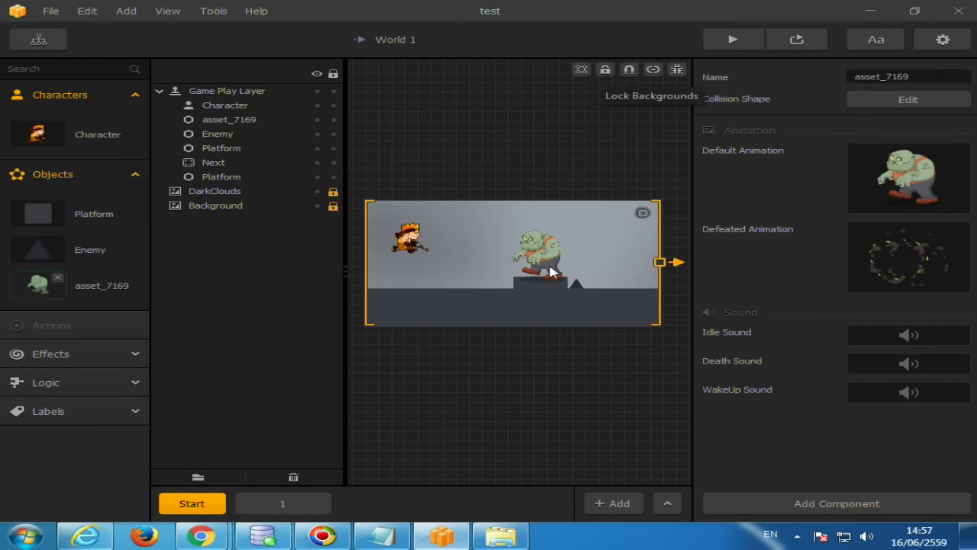
pyautogui.click(725, 47)
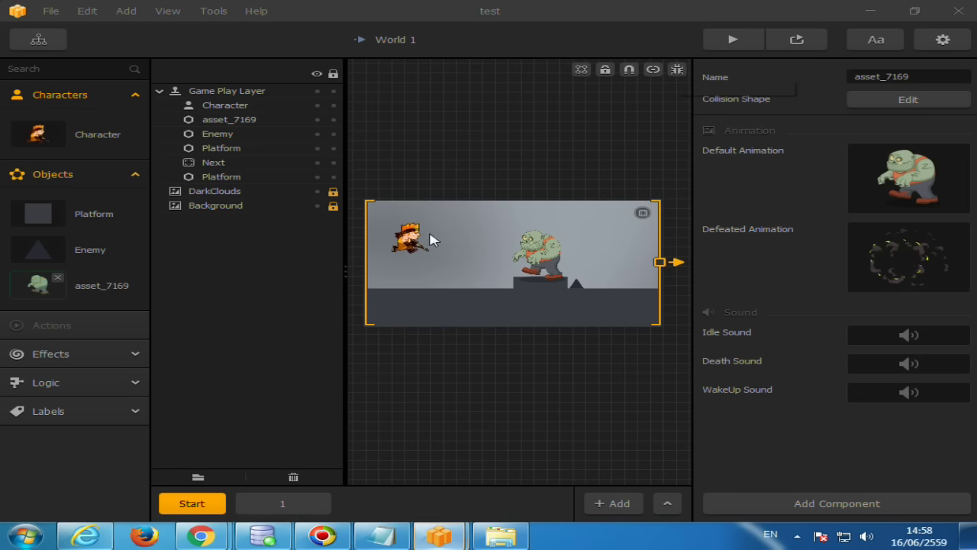
pyautogui.moveTo(439, 537)
pyautogui.click(503, 466)
pyautogui.click(408, 350)
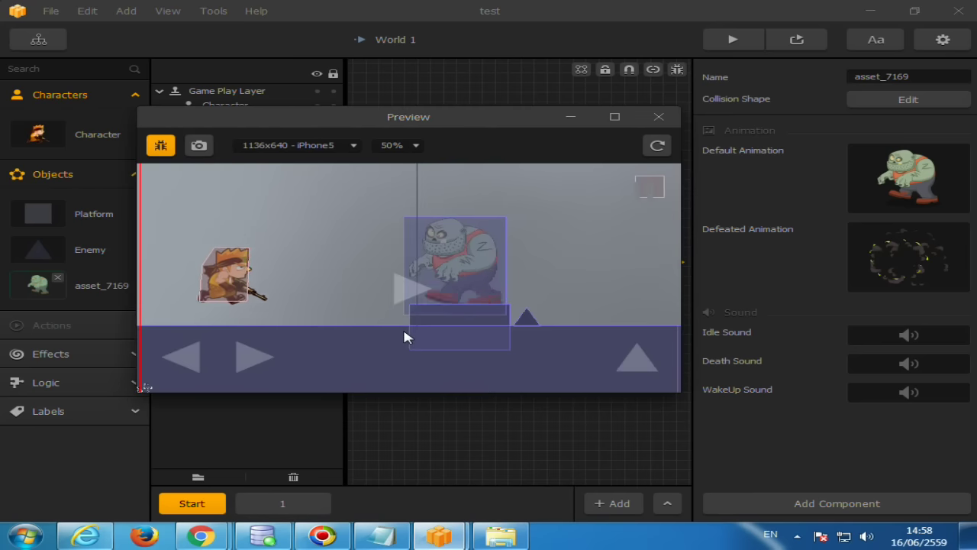
# Step: Walk and jump the character back and forth toward the zombie, then end the test run
pyautogui.press('Right')
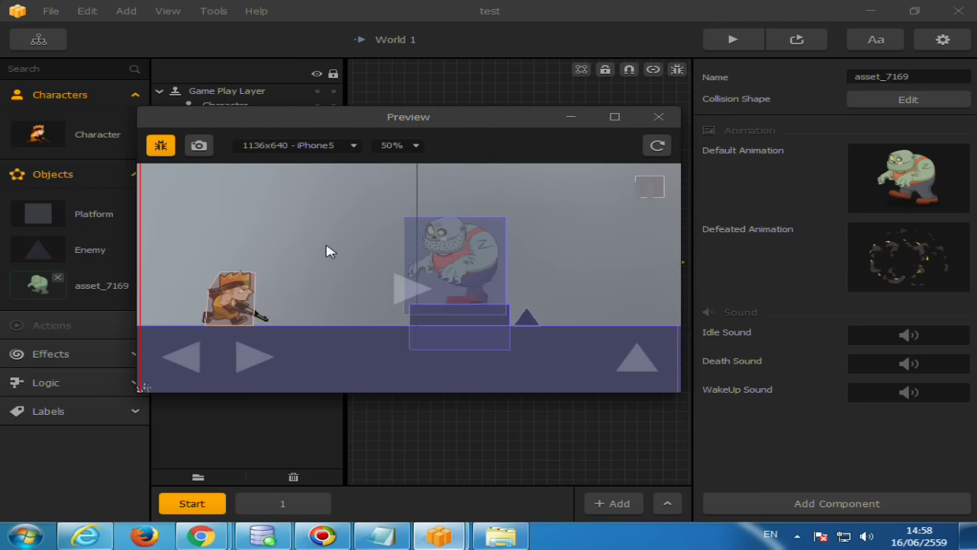
pyautogui.press('Left')
pyautogui.press('Right')
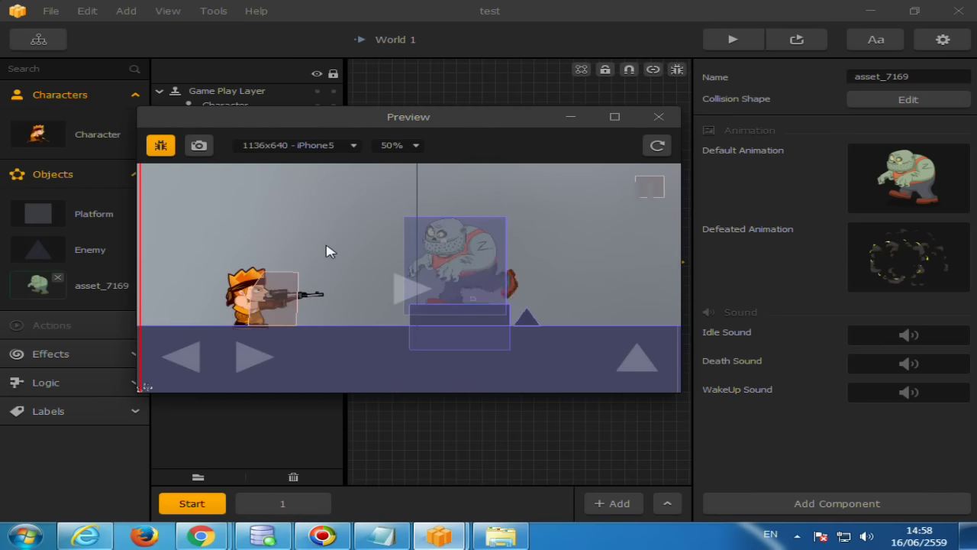
pyautogui.press('Left')
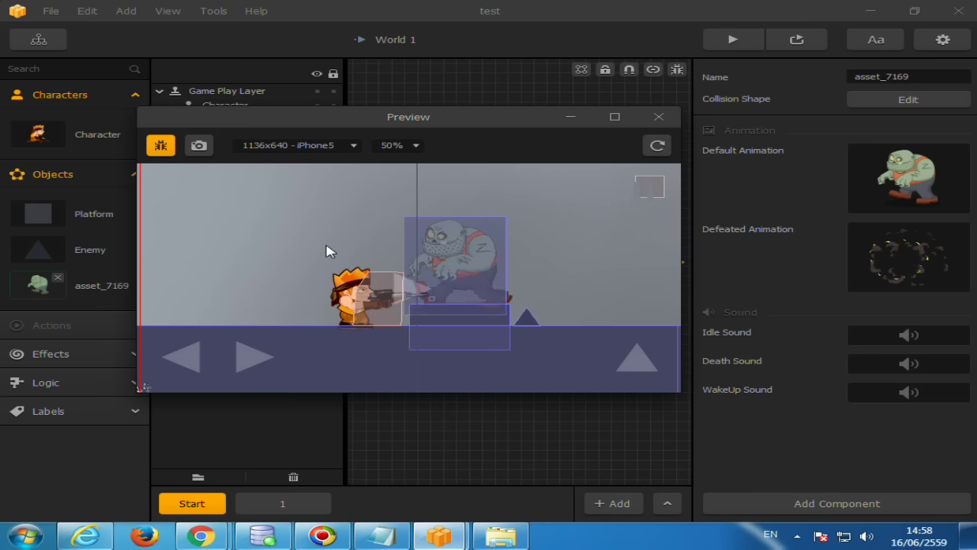
pyautogui.press('Right')
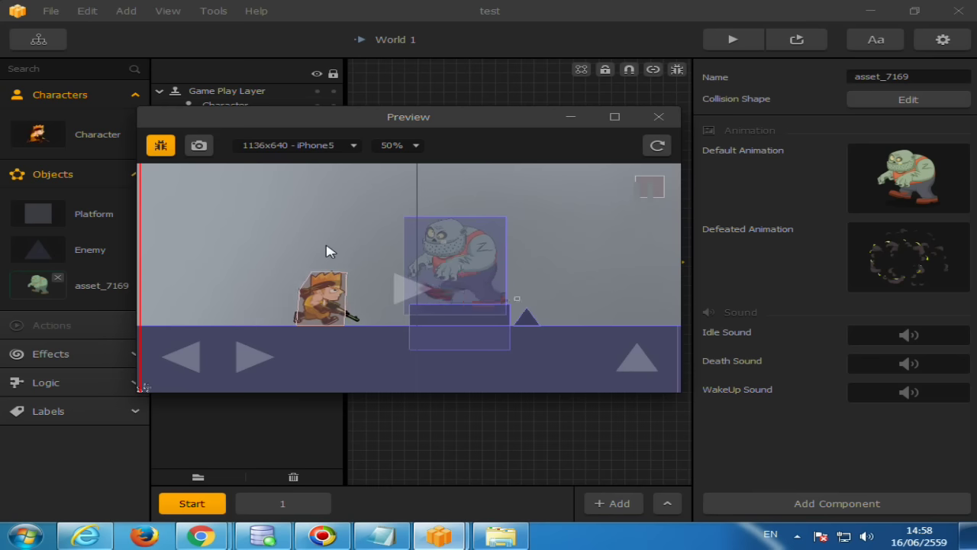
pyautogui.press('Up')
pyautogui.press('Left')
pyautogui.press('Up')
pyautogui.press('Right')
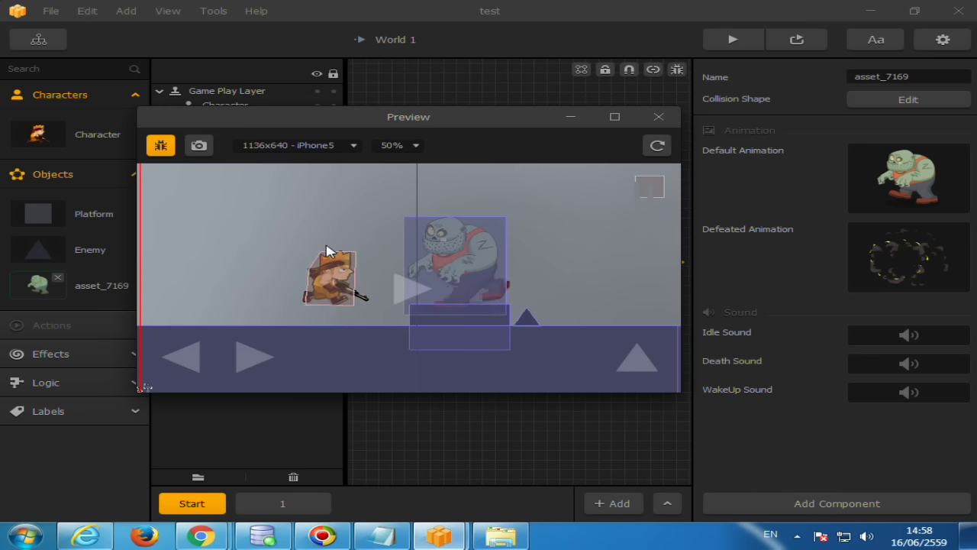
pyautogui.press('Up')
pyautogui.press('Left')
pyautogui.press('Right')
pyautogui.press('Up')
pyautogui.press('Left')
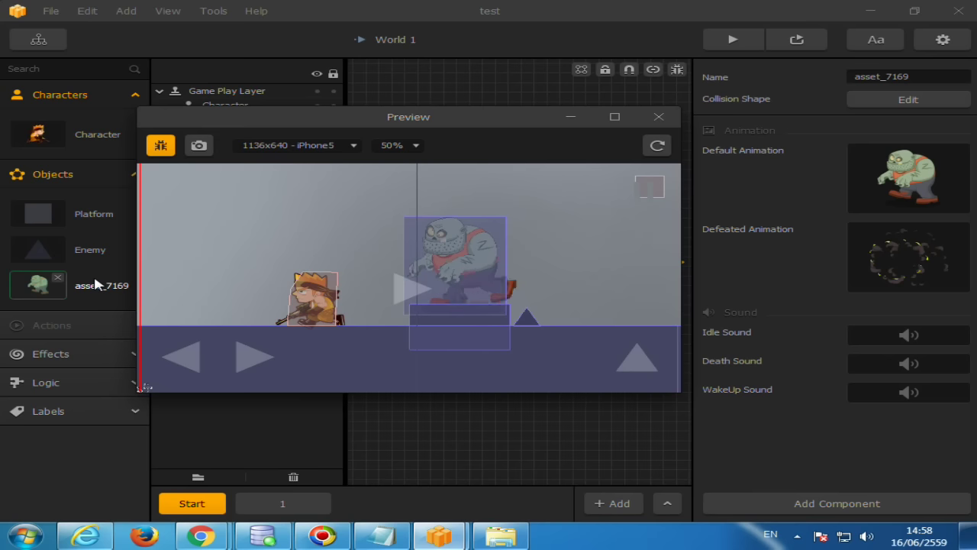
pyautogui.click(650, 124)
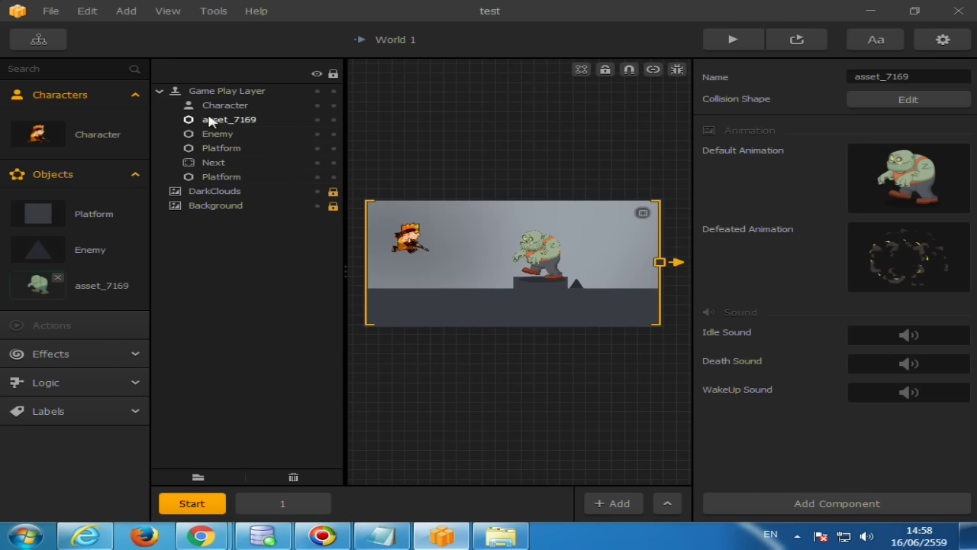
# Step: Select the asset_7169 zombie and give it the Enemy preset
pyautogui.moveTo(960, 197)
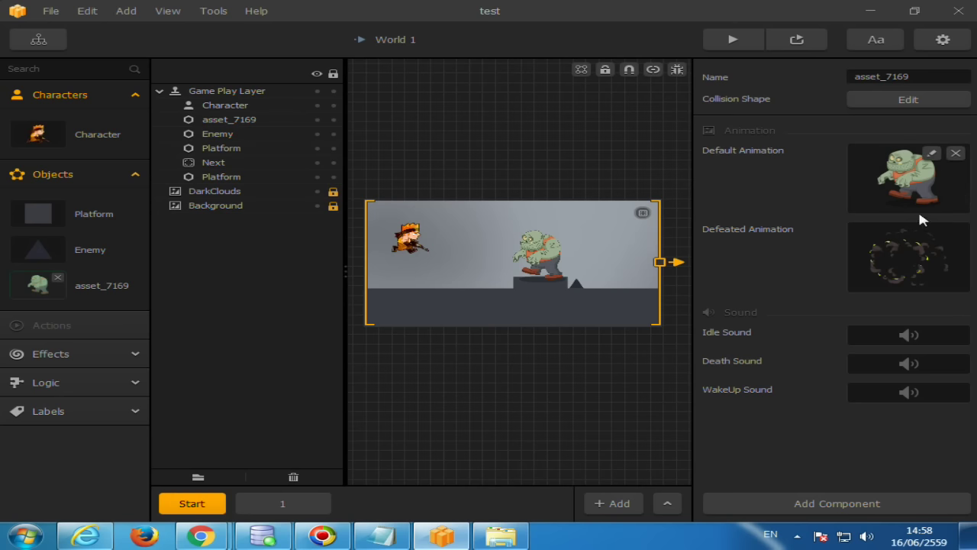
pyautogui.click(232, 124)
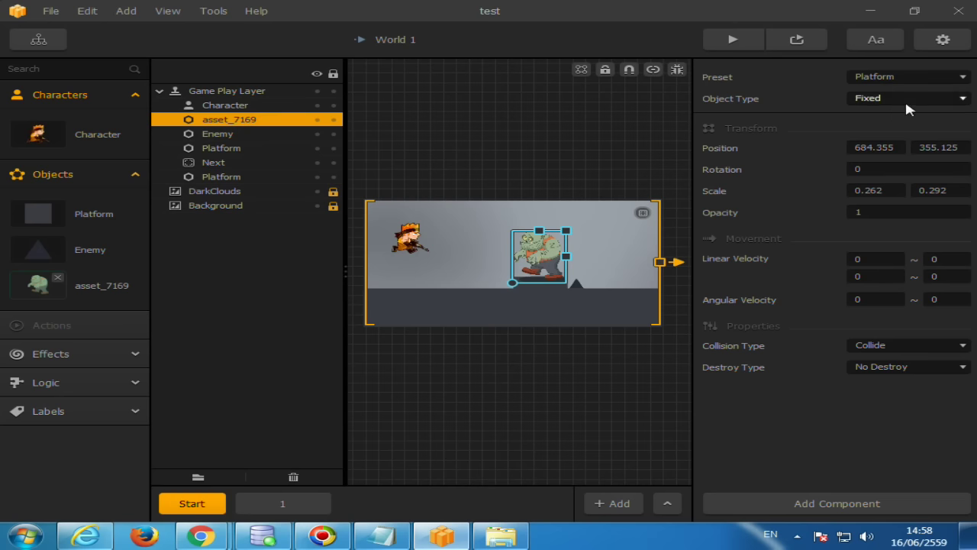
pyautogui.click(917, 76)
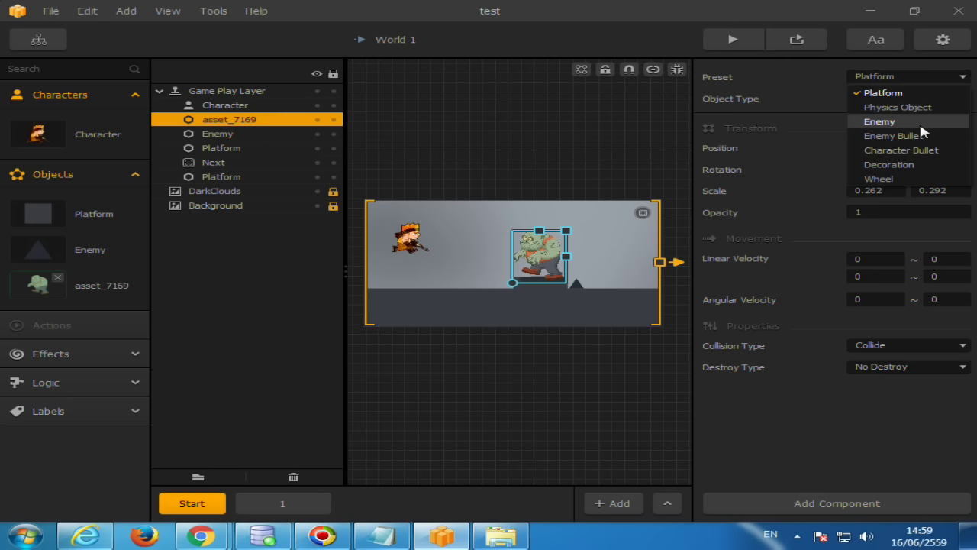
pyautogui.click(920, 125)
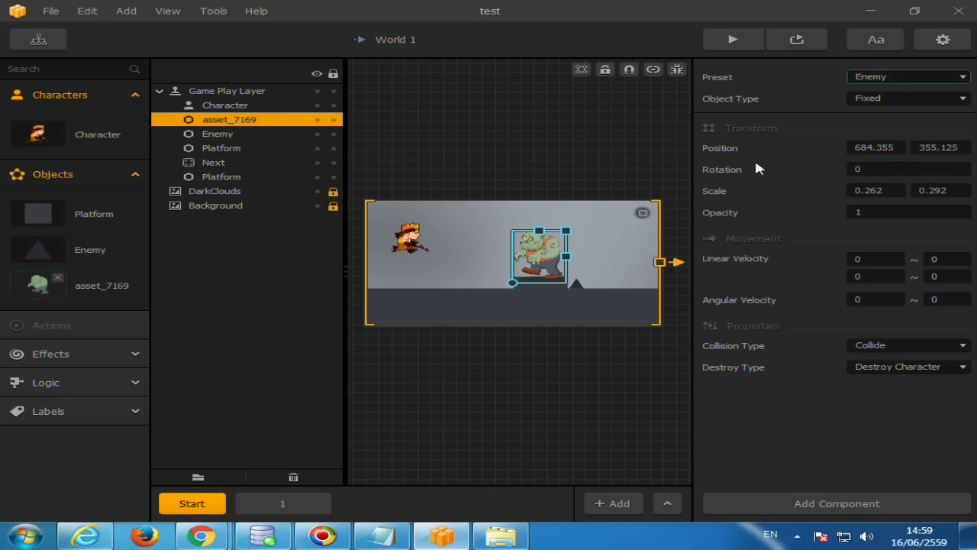
# Step: Make the zombie a Physics object with linear velocity X of 5, and preview the level
pyautogui.click(880, 102)
pyautogui.click(886, 128)
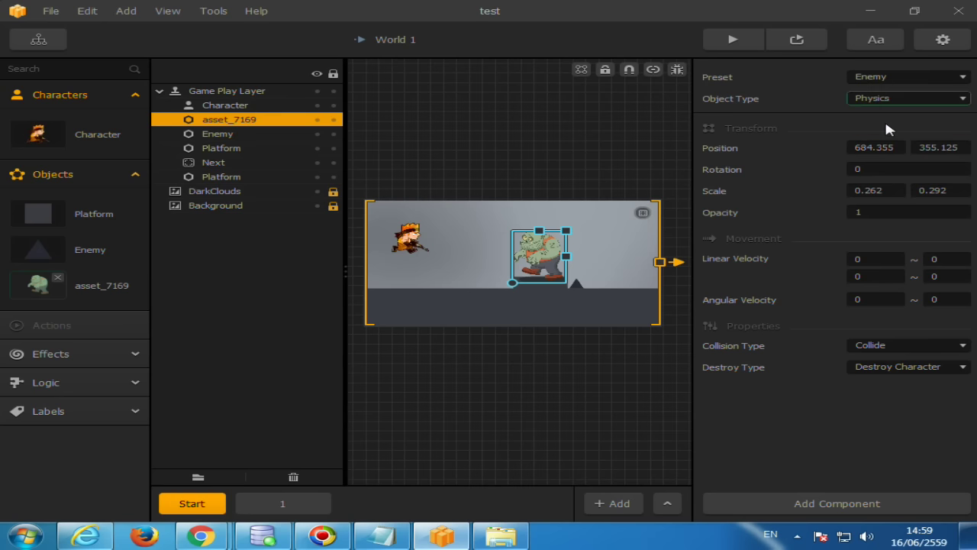
pyautogui.click(870, 261)
pyautogui.write('5')
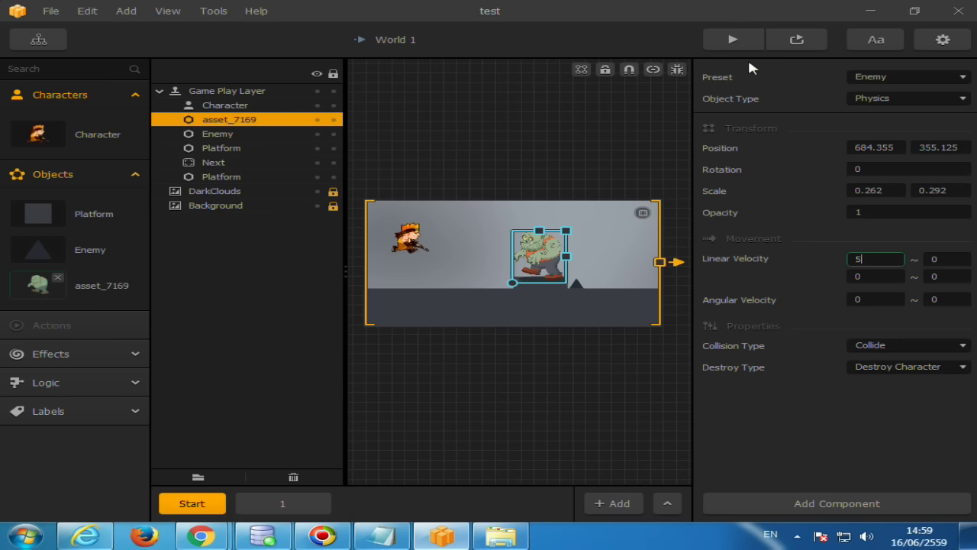
pyautogui.click(797, 40)
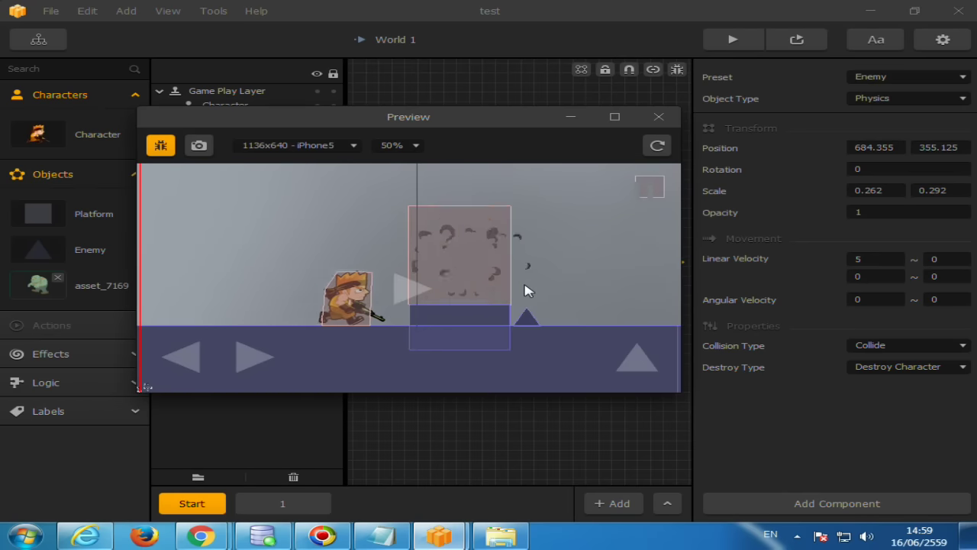
# Step: Walk the character left and right in the preview, then end the test run
pyautogui.press('Left')
pyautogui.press('Right')
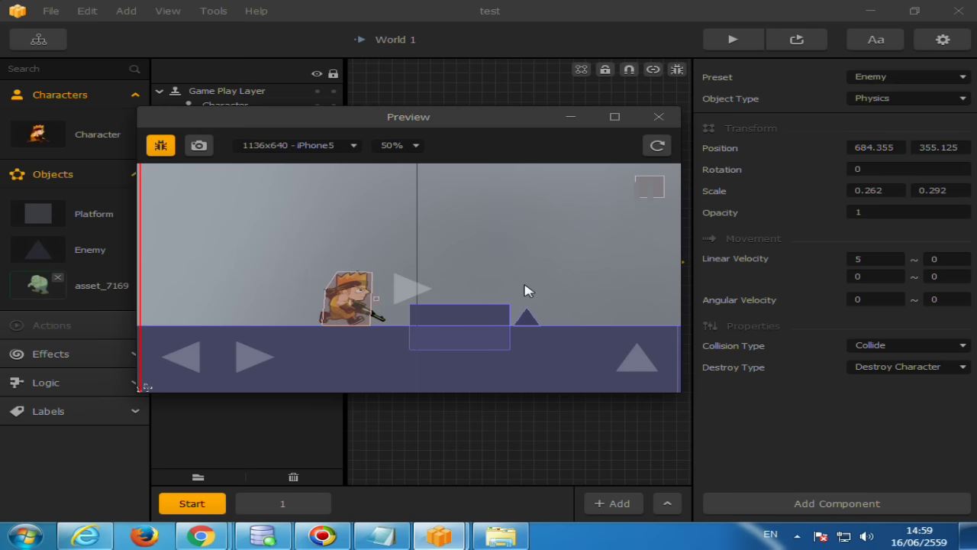
pyautogui.press('Left')
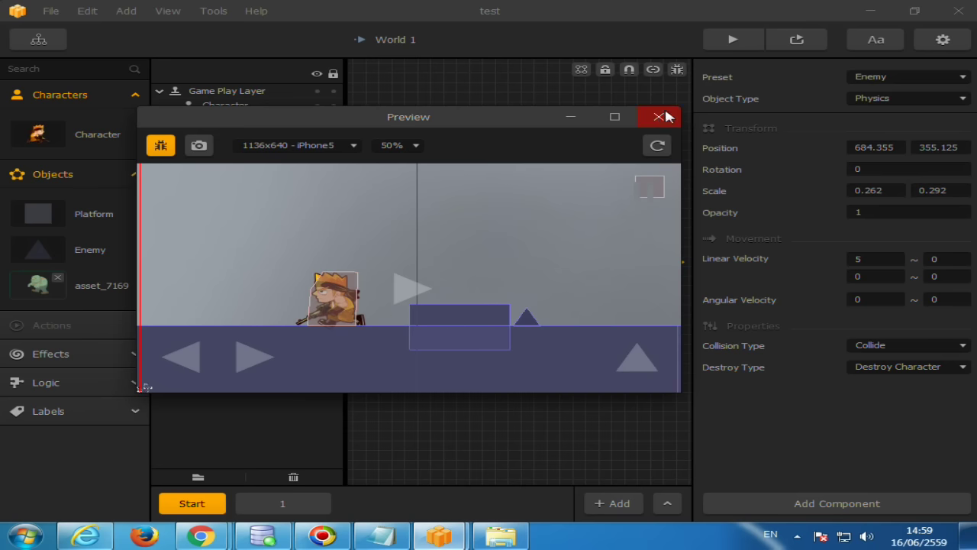
pyautogui.click(859, 258)
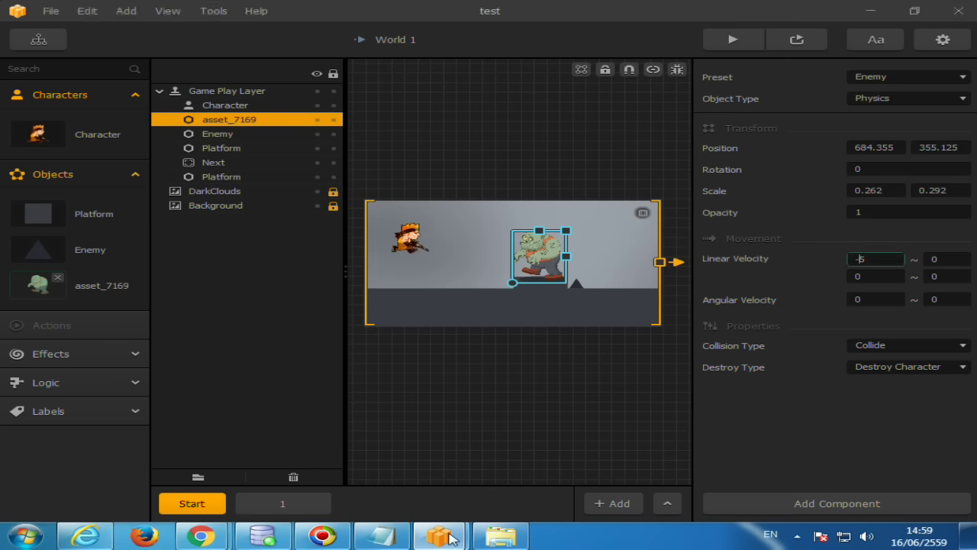
# Step: Close the leftover preview window and restart the test with the zombie's velocity at -5
pyautogui.moveTo(462, 530)
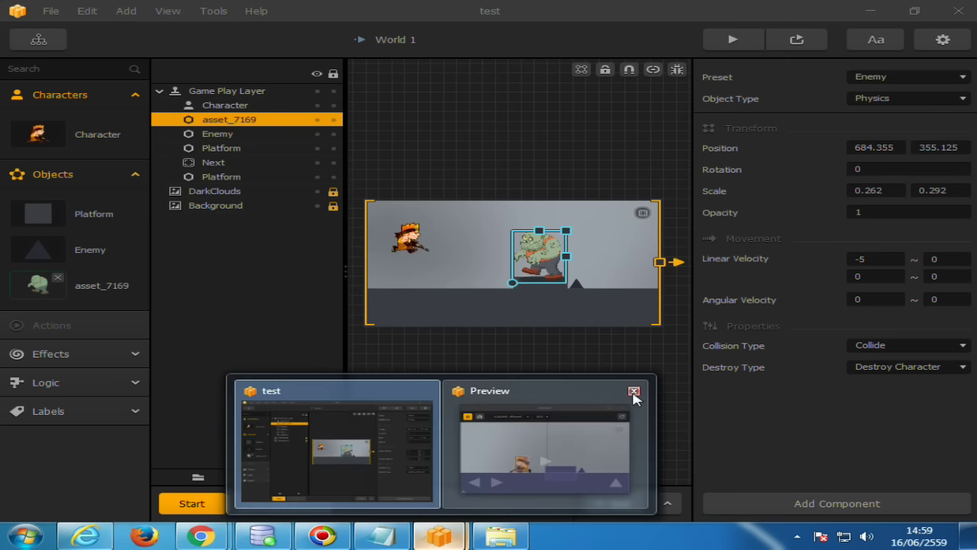
pyautogui.click(633, 394)
pyautogui.click(473, 400)
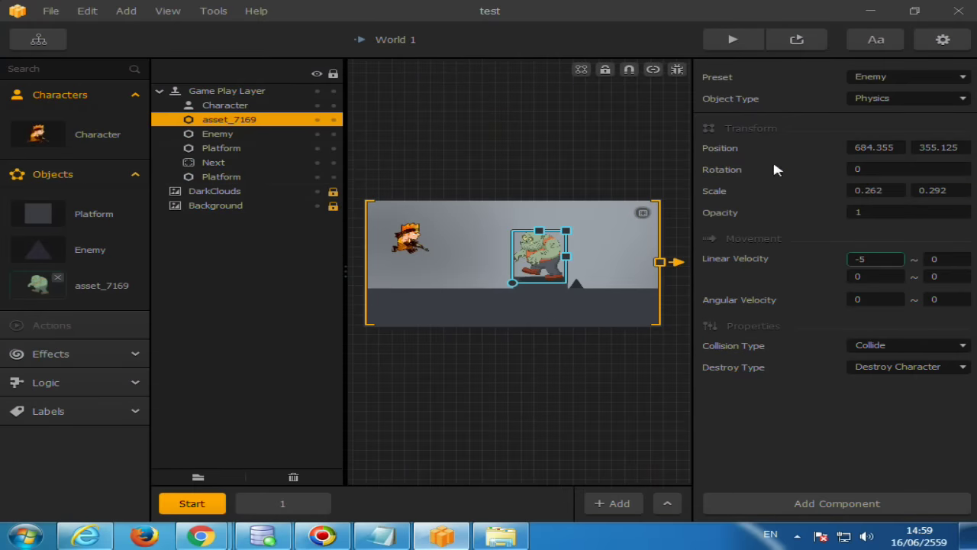
pyautogui.click(797, 44)
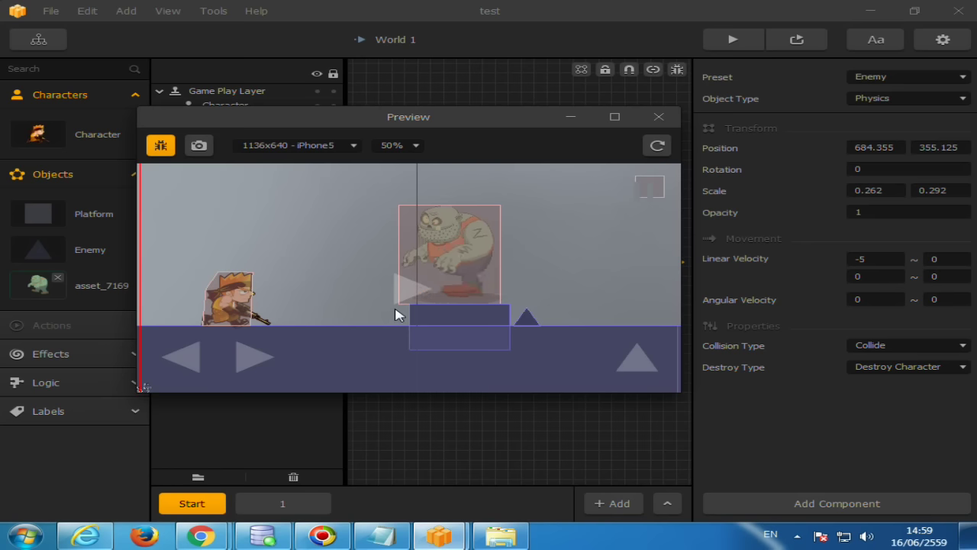
# Step: End the preview, delete the platform block under the zombie, and reselect asset_7169
pyautogui.click(660, 116)
pyautogui.click(546, 298)
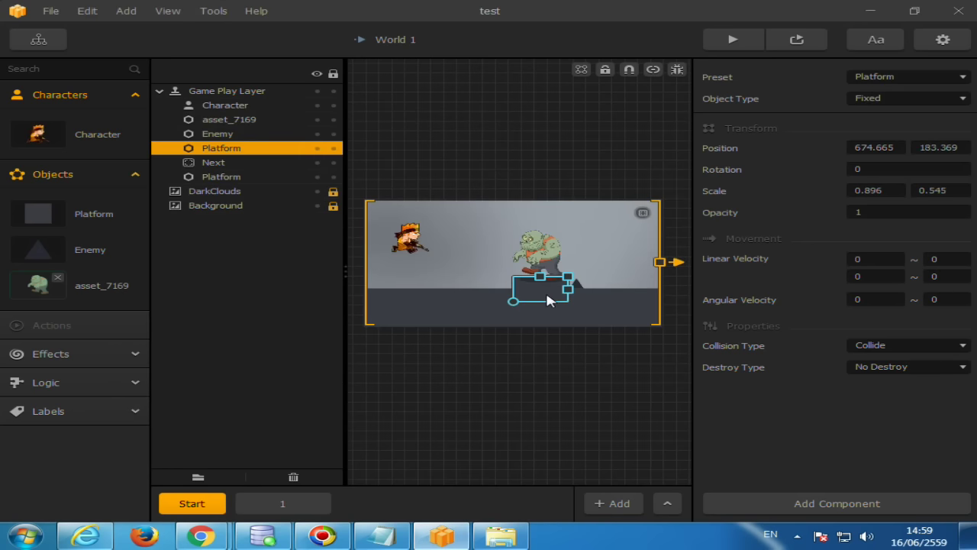
pyautogui.press('Delete')
pyautogui.click(546, 267)
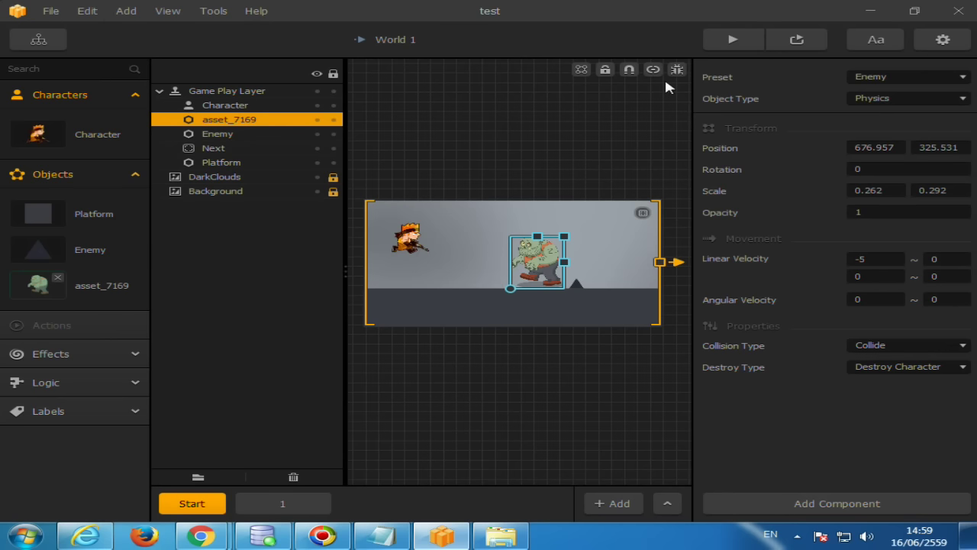
# Step: Preview the level, walk the character right into the zombie, and close the preview
pyautogui.click(794, 42)
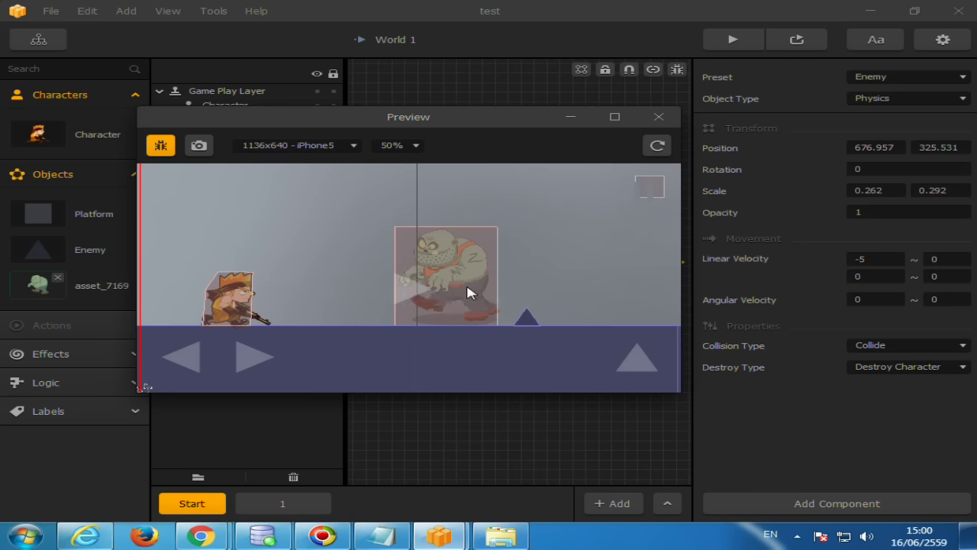
pyautogui.press('Right')
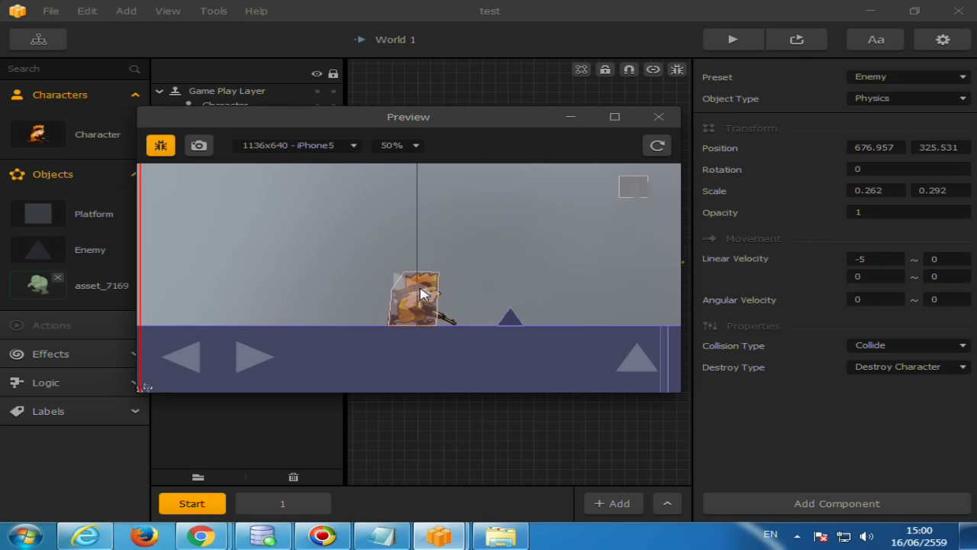
pyautogui.click(655, 121)
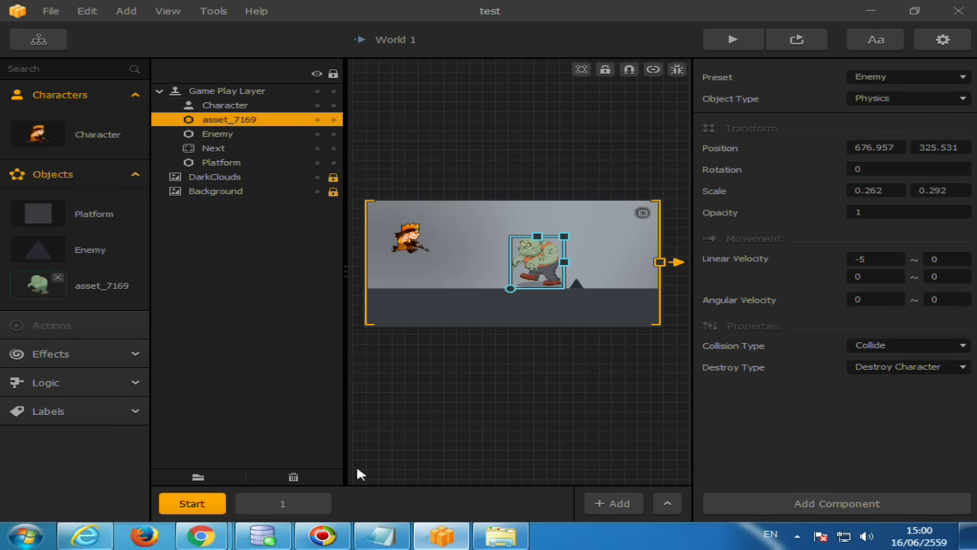
# Step: Nudge the zombie in the Start scene, then select and copy it
pyautogui.moveTo(538, 268); pyautogui.dragTo(536, 267)
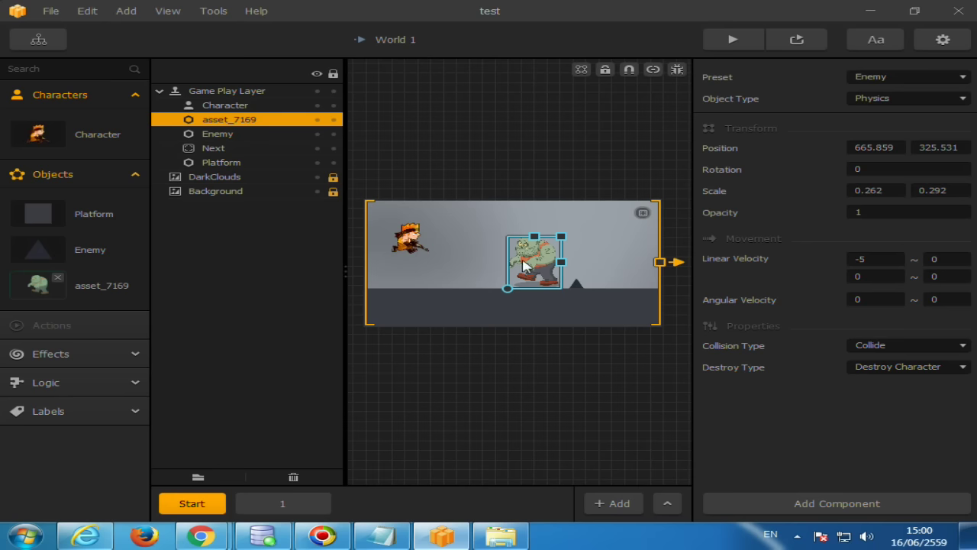
pyautogui.click(305, 506)
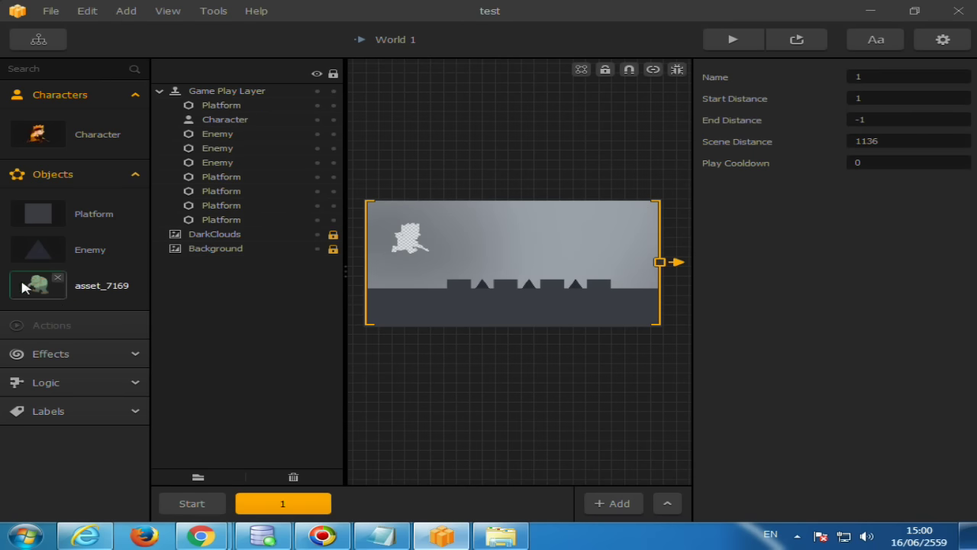
pyautogui.moveTo(34, 285)
pyautogui.mouseDown()
pyautogui.moveTo(592, 248)
pyautogui.moveTo(45, 286)
pyautogui.mouseUp()
pyautogui.click(206, 504)
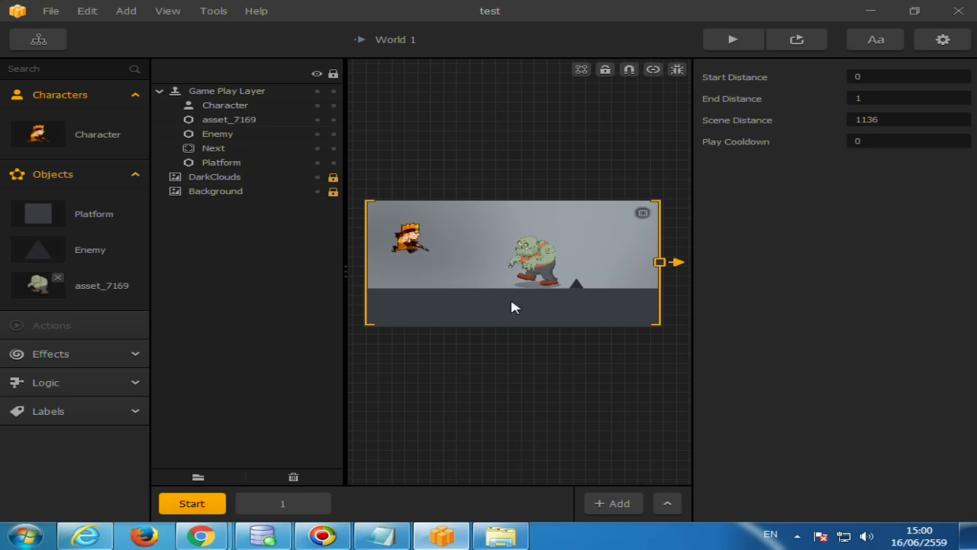
pyautogui.click(537, 269)
pyautogui.rightClick(537, 269)
pyautogui.click(537, 269)
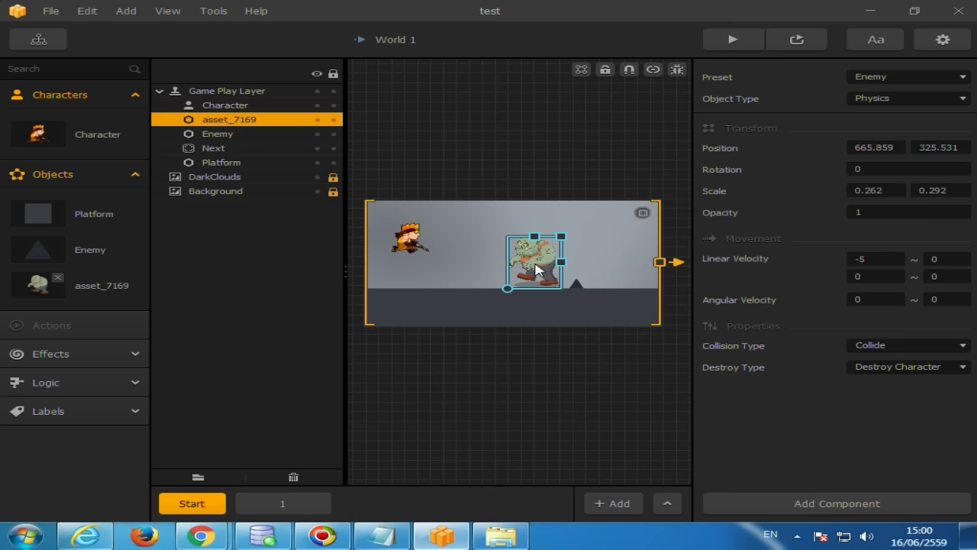
# Step: Paste the zombie into scene 1 and move it toward the scene's right edge
pyautogui.click(284, 505)
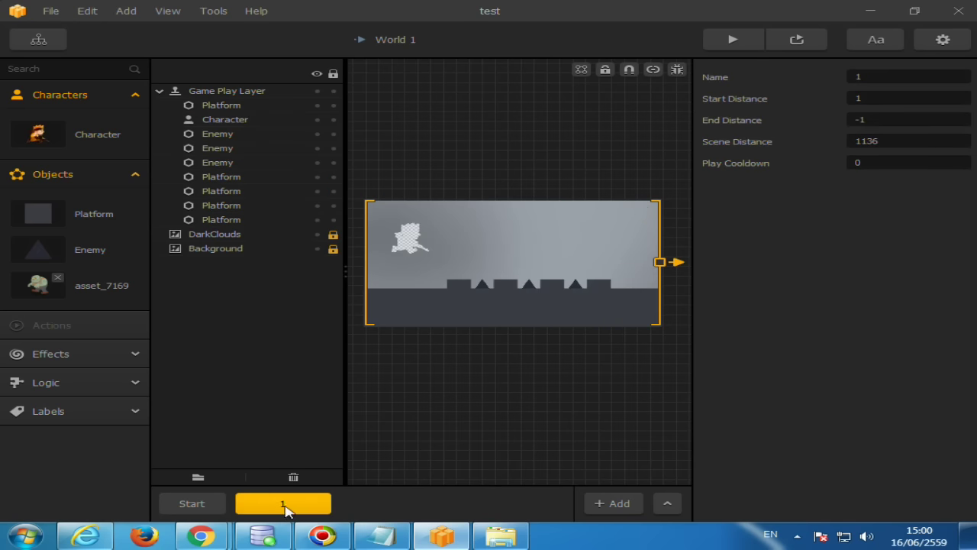
pyautogui.hotkey('ctrl', 'v')
pyautogui.moveTo(539, 252); pyautogui.dragTo(598, 248)
pyautogui.click(599, 284)
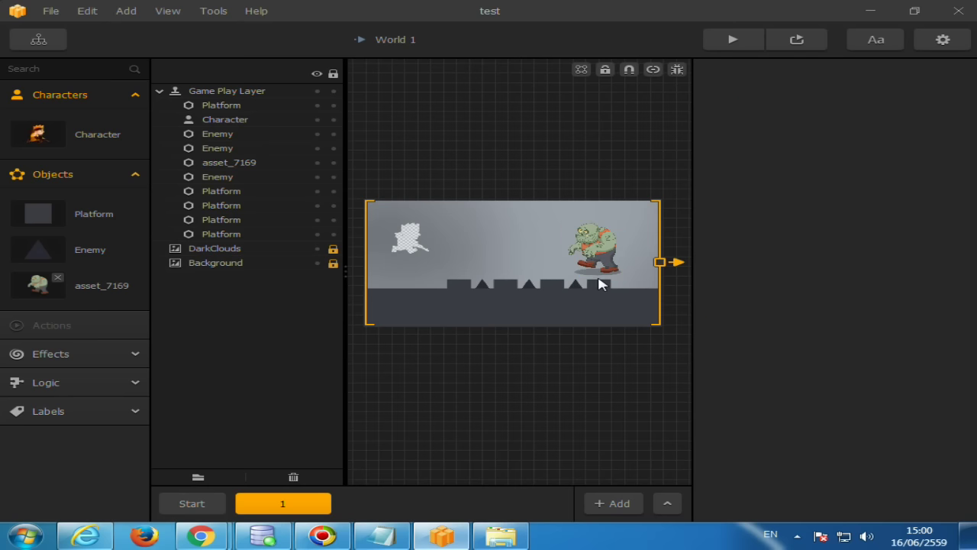
# Step: Delete the extra platform blocks and spike enemies in scene 1, then reselect the zombie
pyautogui.click(600, 284)
pyautogui.press('Delete')
pyautogui.click(571, 286)
pyautogui.press('Delete')
pyautogui.click(552, 285)
pyautogui.press('Delete')
pyautogui.click(528, 283)
pyautogui.press('Delete')
pyautogui.click(500, 285)
pyautogui.press('Delete')
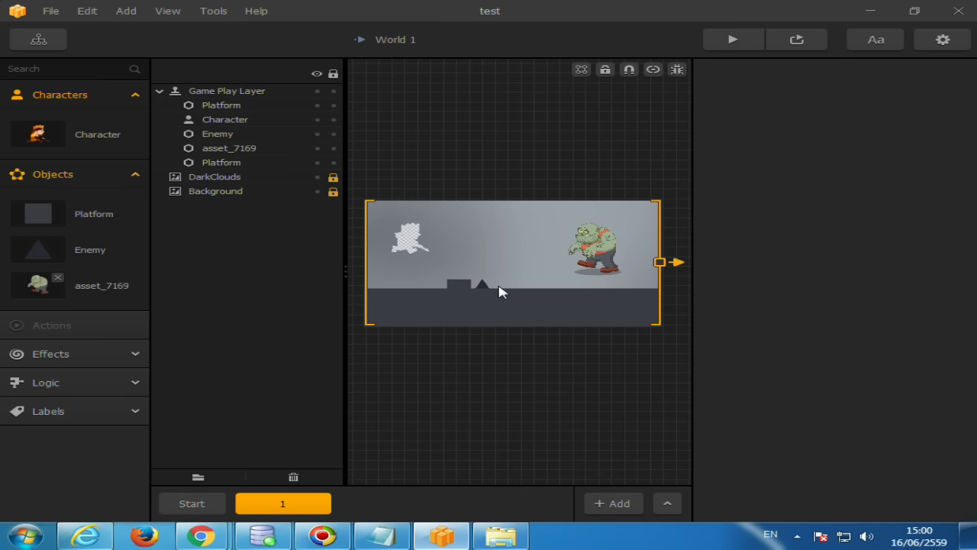
pyautogui.click(481, 289)
pyautogui.press('Delete')
pyautogui.click(463, 288)
pyautogui.press('Delete')
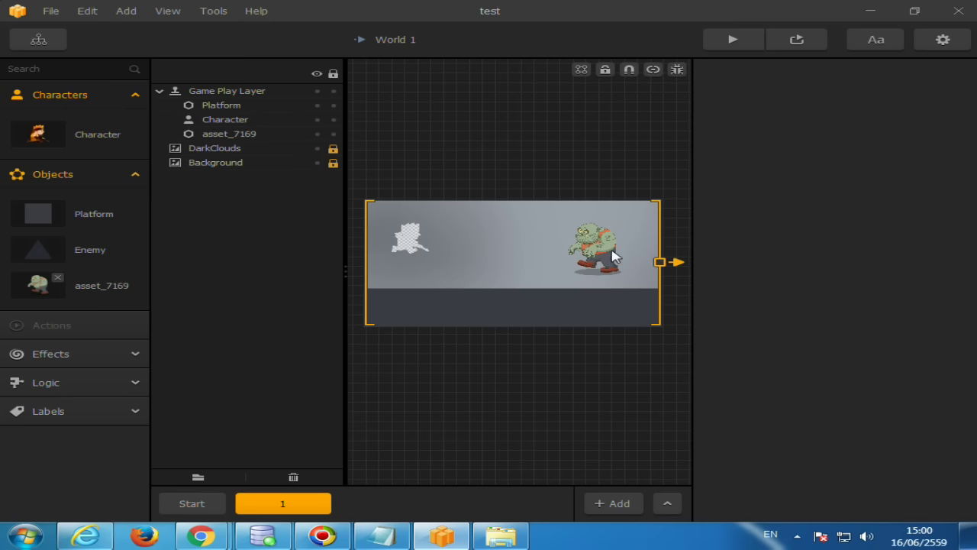
pyautogui.click(611, 266)
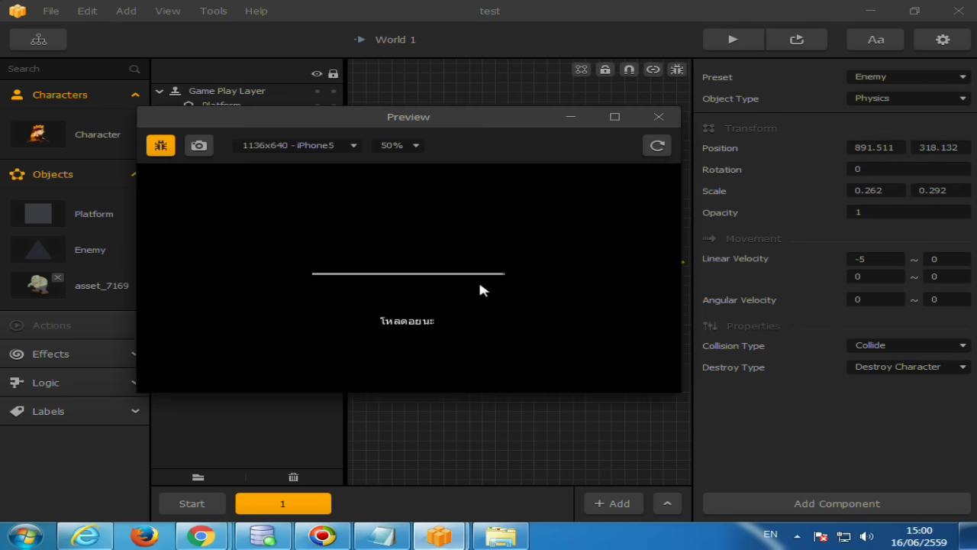
# Step: Play the preview, walking and jumping right, restart after Game Over, then close it
pyautogui.click(401, 363)
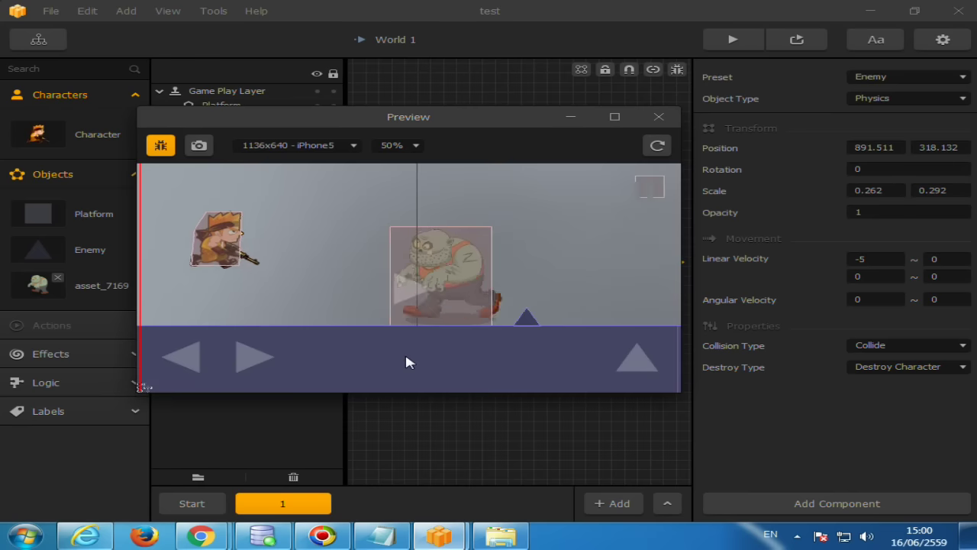
pyautogui.press('Right')
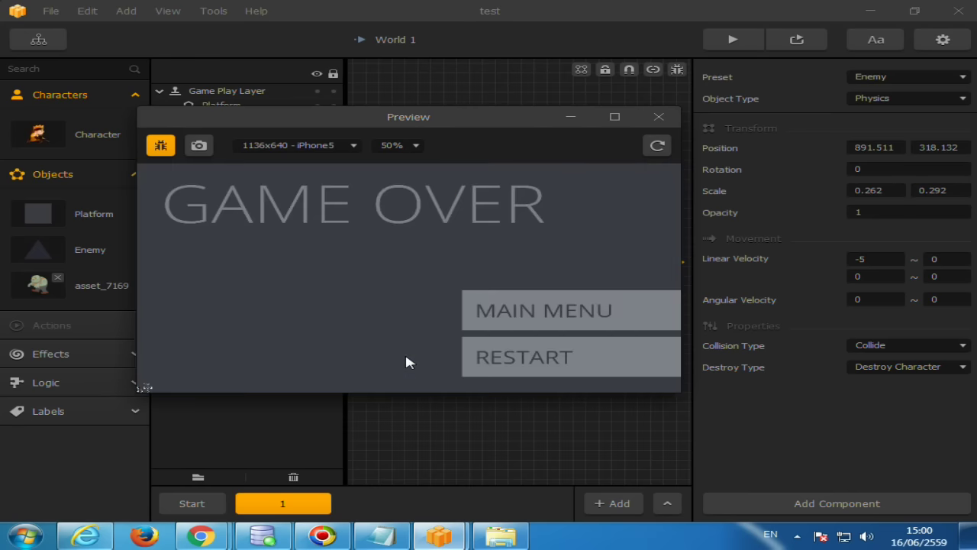
pyautogui.click(482, 356)
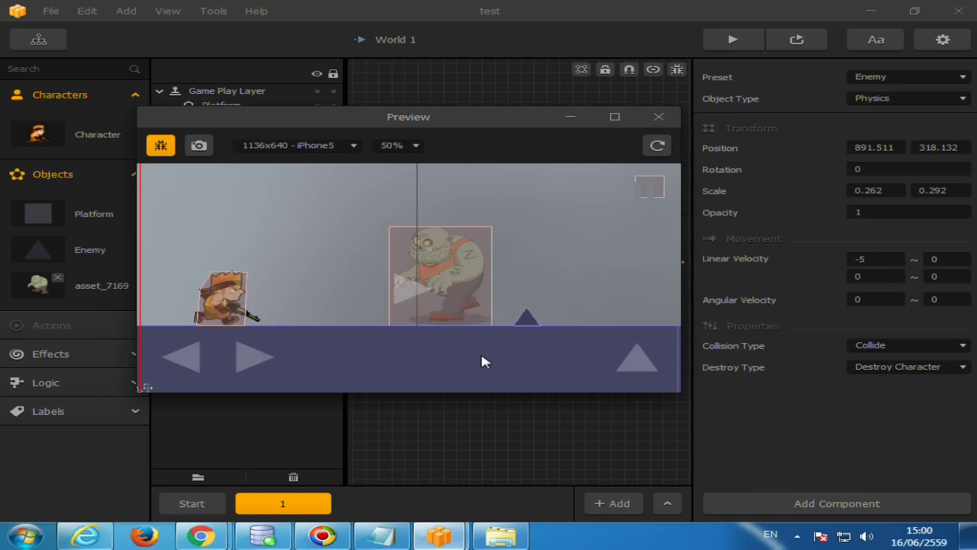
pyautogui.press('Right')
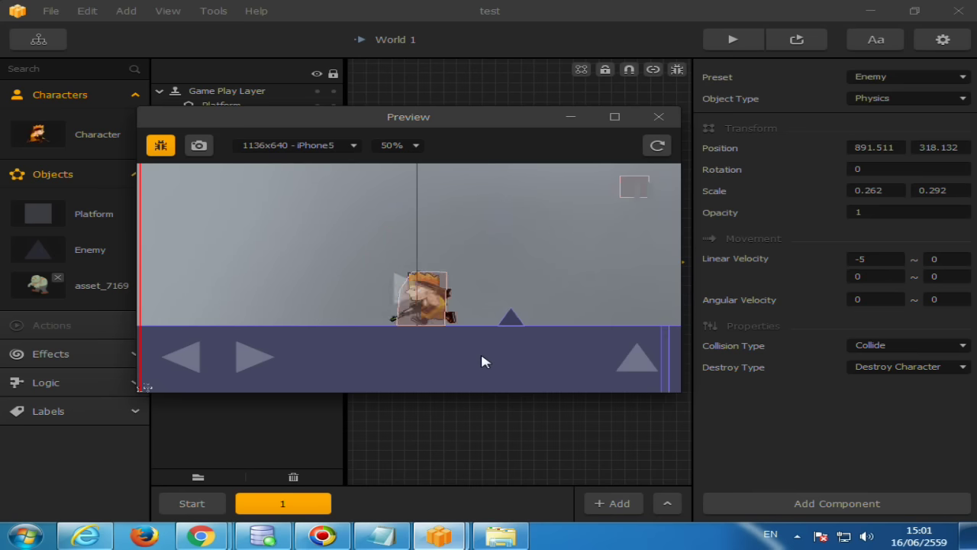
pyautogui.press('Up')
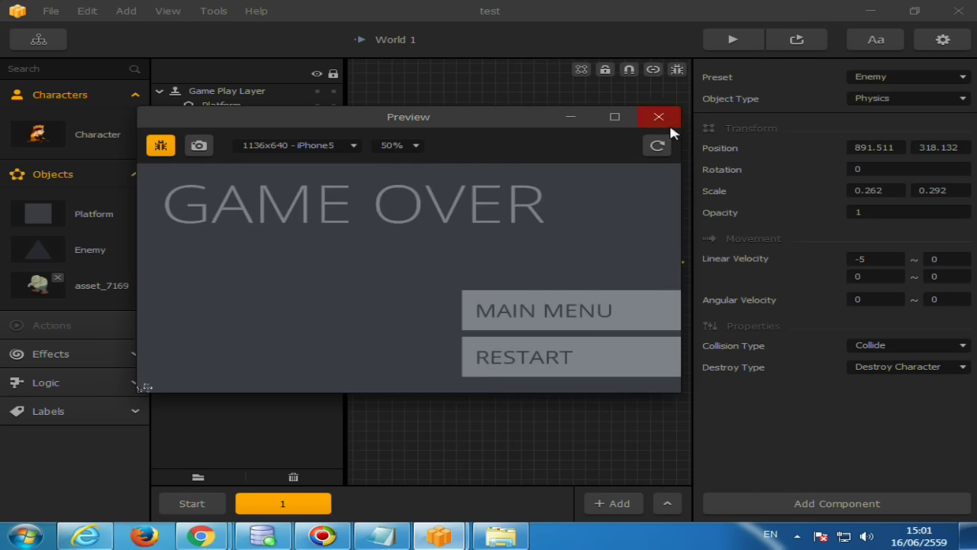
pyautogui.click(668, 119)
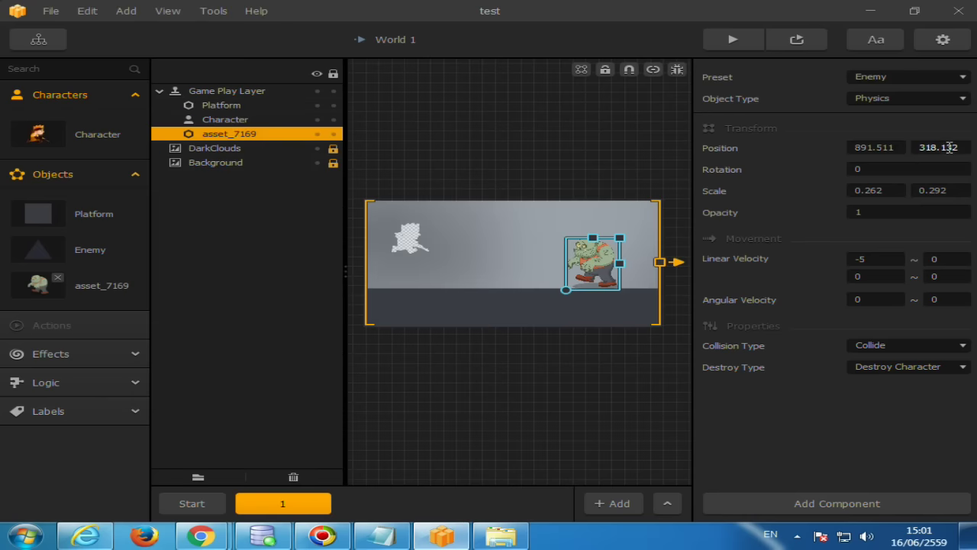
# Step: Set the zombie's Object Type to Fixed and preview the level again
pyautogui.click(953, 98)
pyautogui.click(909, 114)
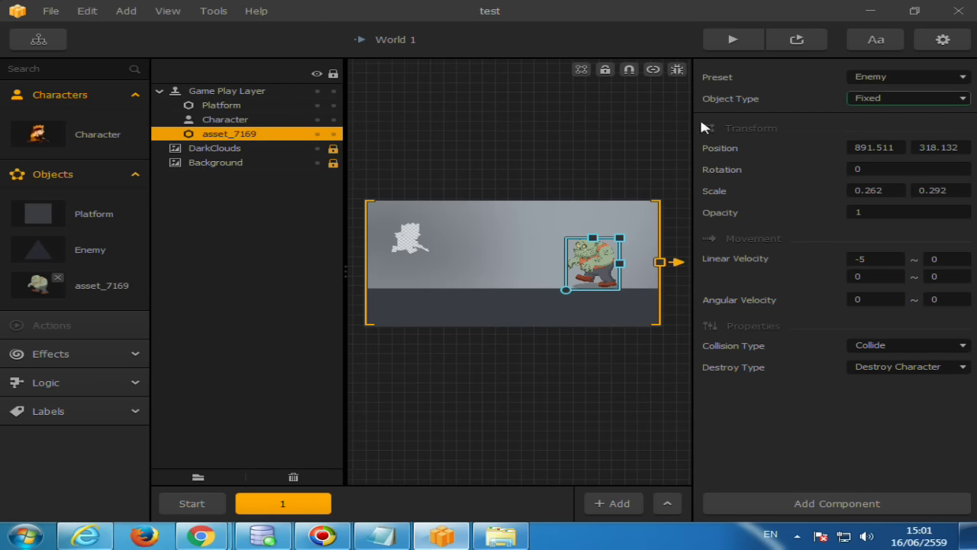
pyautogui.click(725, 39)
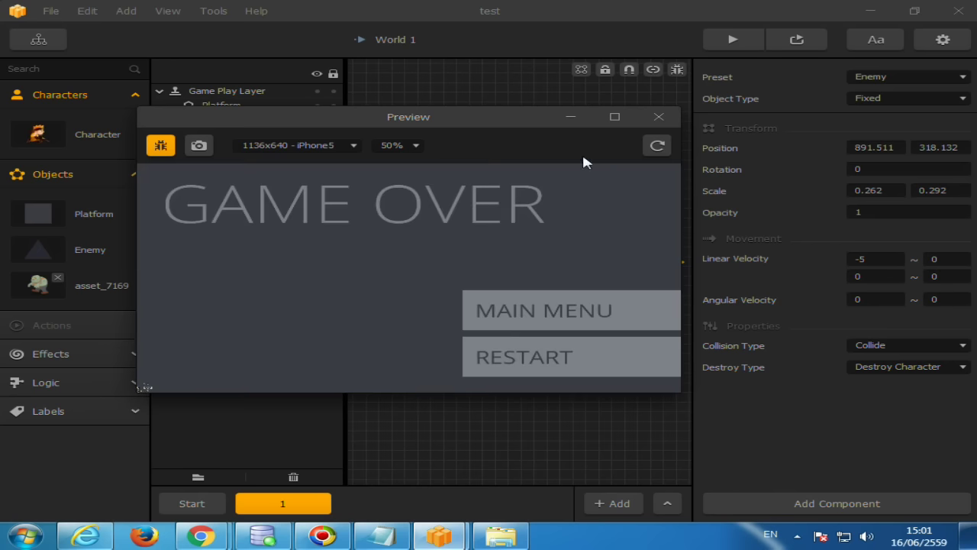
pyautogui.click(658, 116)
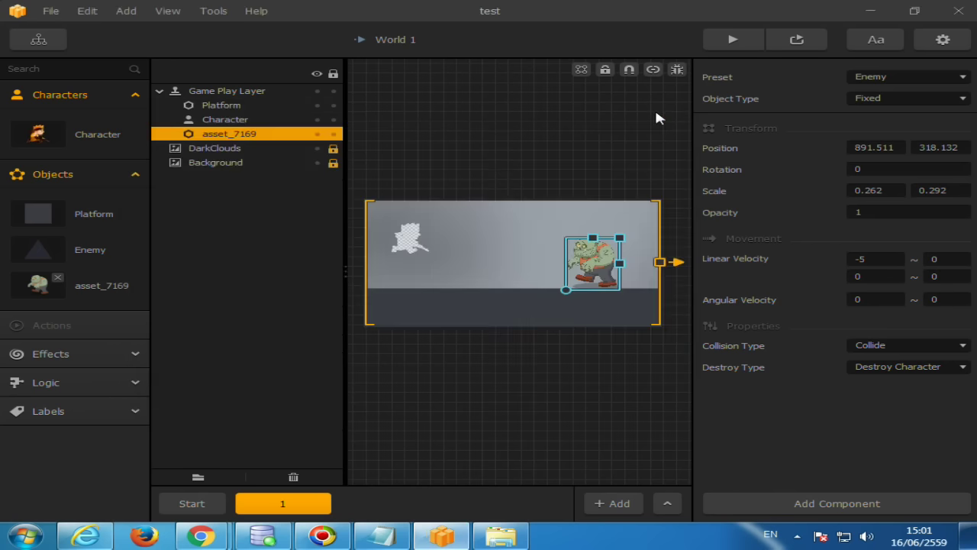
pyautogui.click(912, 96)
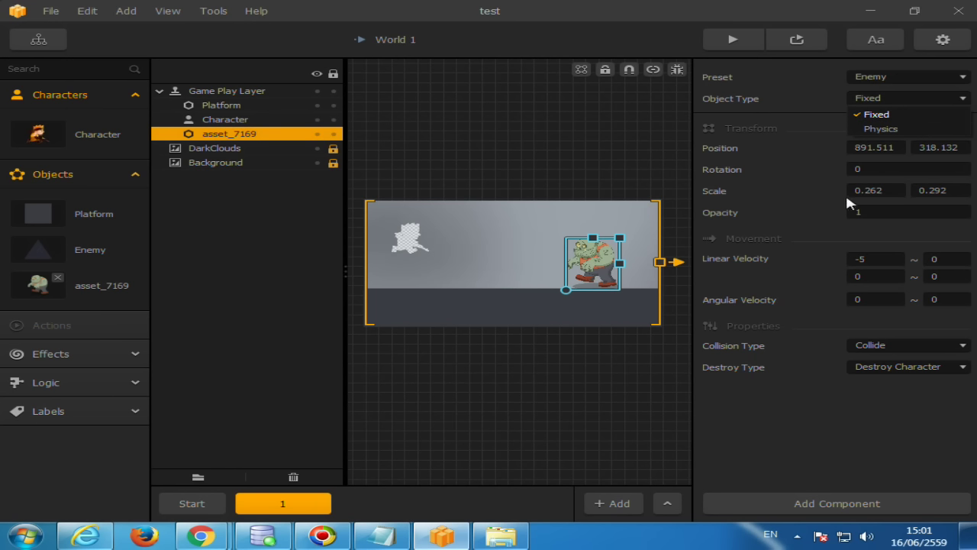
# Step: Switch the zombie back to Physics with linear velocity X -500 and play-test the level
pyautogui.click(884, 129)
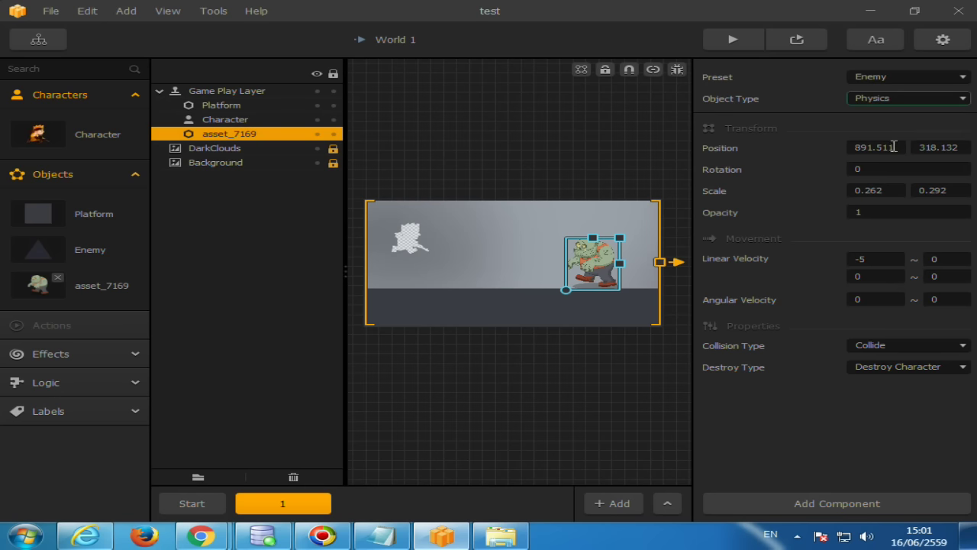
pyautogui.click(880, 261)
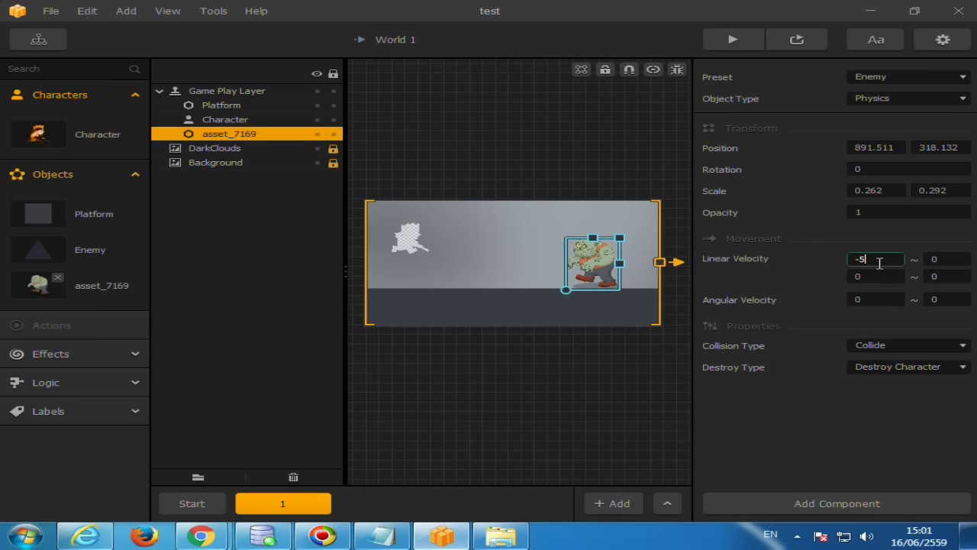
pyautogui.write('00')
pyautogui.click(732, 40)
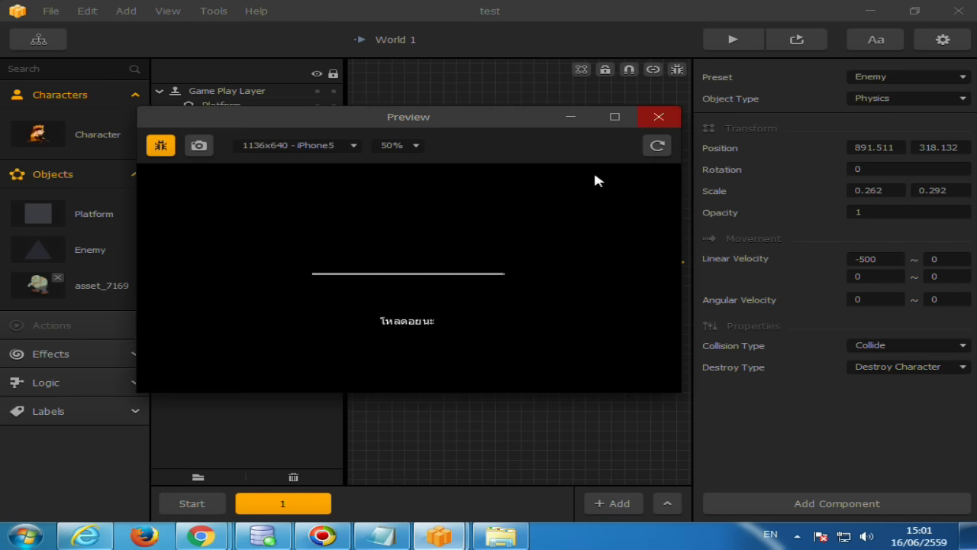
pyautogui.click(424, 357)
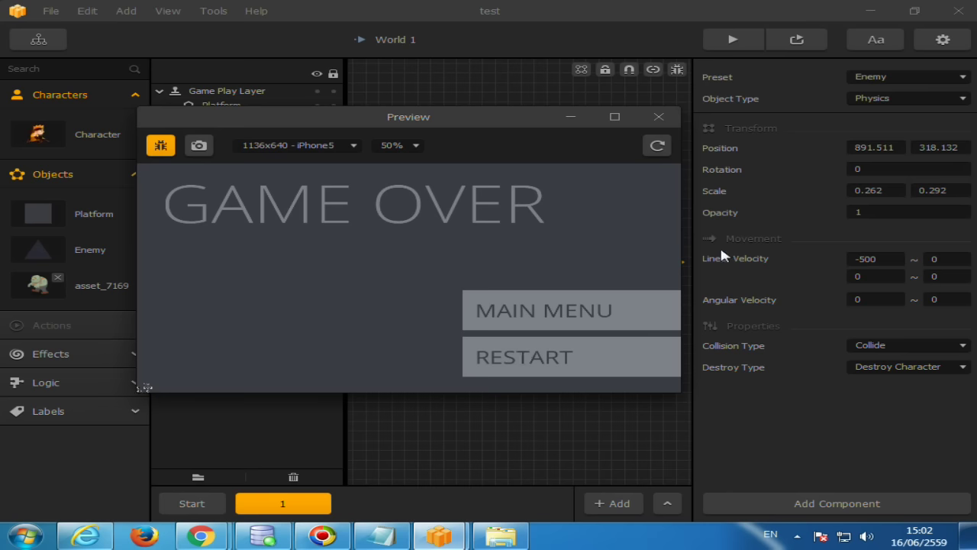
pyautogui.click(893, 99)
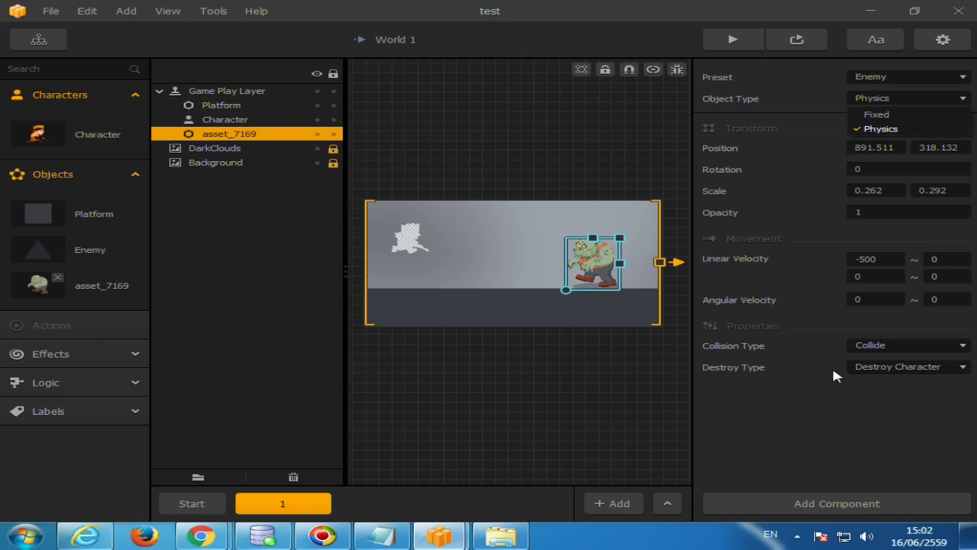
# Step: Trim the zombie's linear velocity from -500 back to -5
pyautogui.click(876, 114)
pyautogui.click(867, 259)
pyautogui.press('BackSpace')
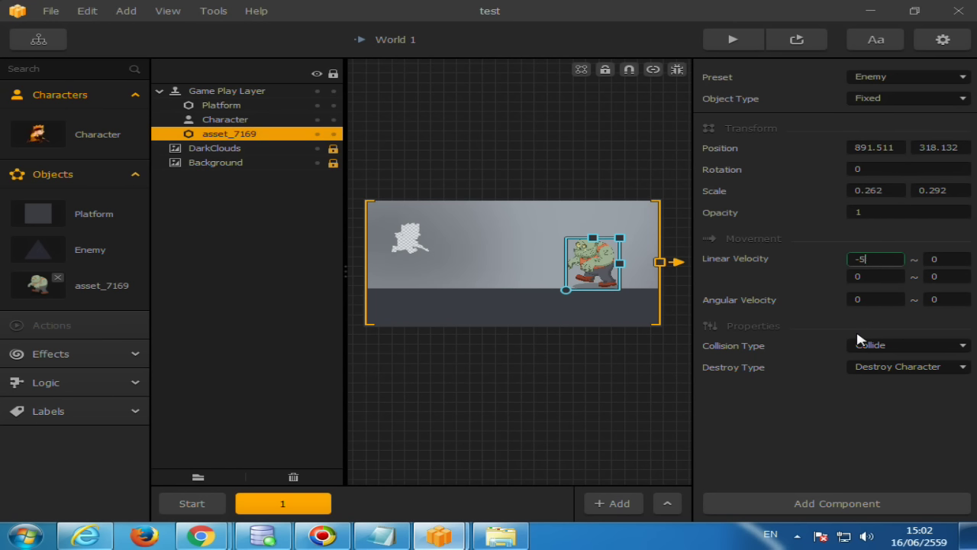
pyautogui.press('Return')
# Step: Set the zombie's Collision Type to No Collide and its Object Type to Physics
pyautogui.click(920, 345)
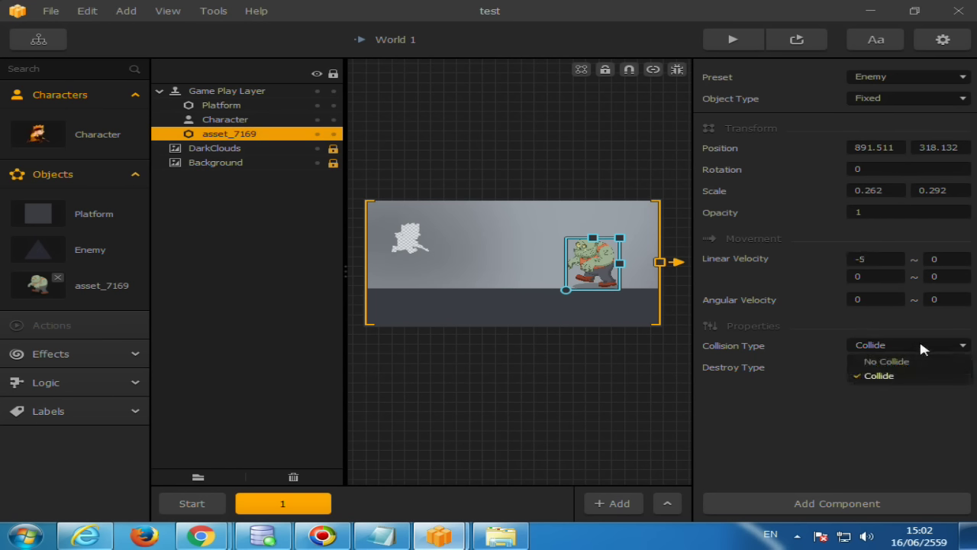
pyautogui.click(886, 361)
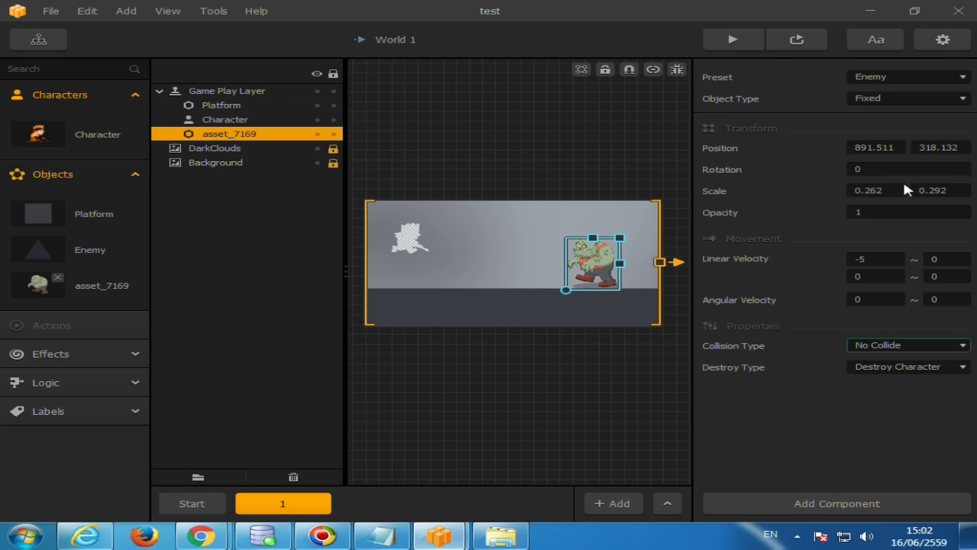
pyautogui.click(878, 98)
pyautogui.click(876, 123)
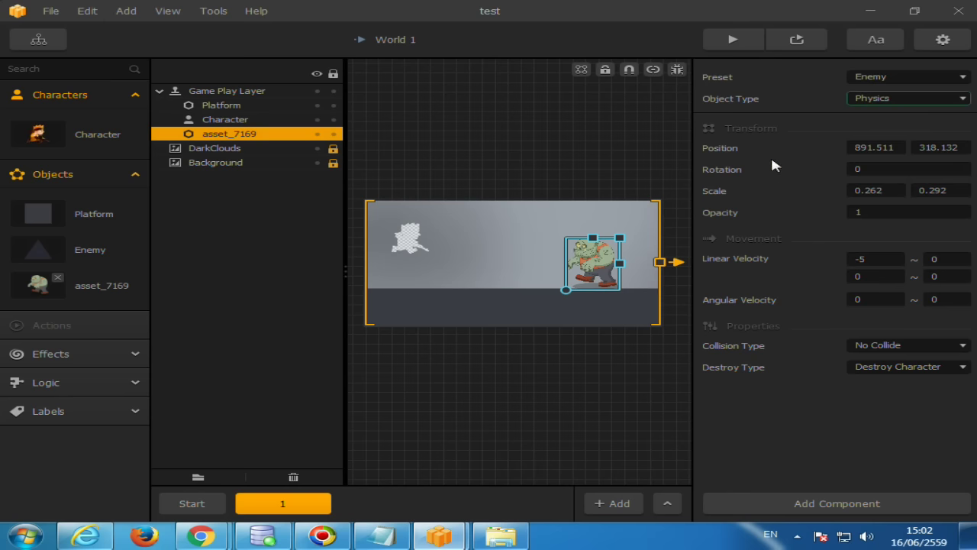
# Step: Preview the level, close it, and launch the preview once more
pyautogui.click(795, 40)
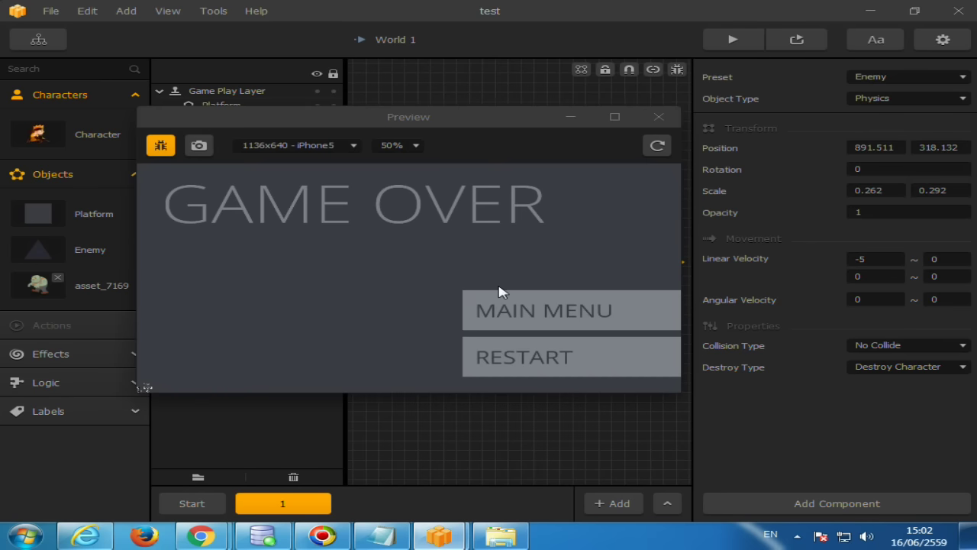
pyautogui.click(660, 117)
pyautogui.click(775, 43)
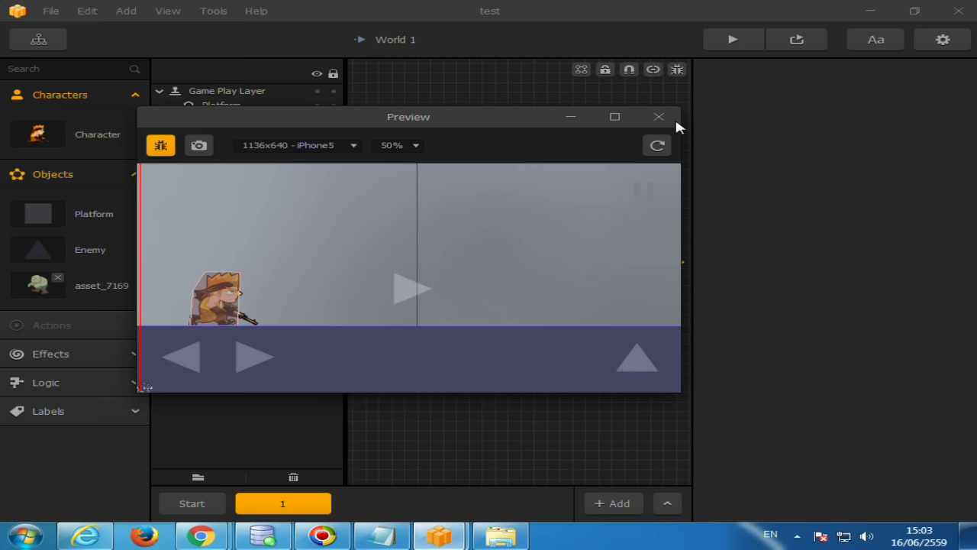
# Step: Close the preview, select the zombie, and make it a Fixed object
pyautogui.click(675, 116)
pyautogui.click(614, 254)
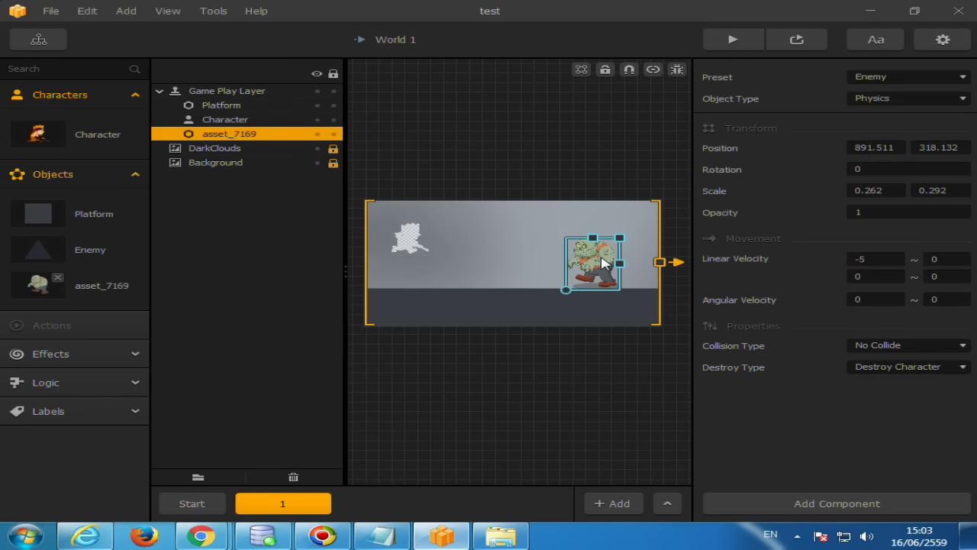
pyautogui.click(874, 98)
pyautogui.click(876, 116)
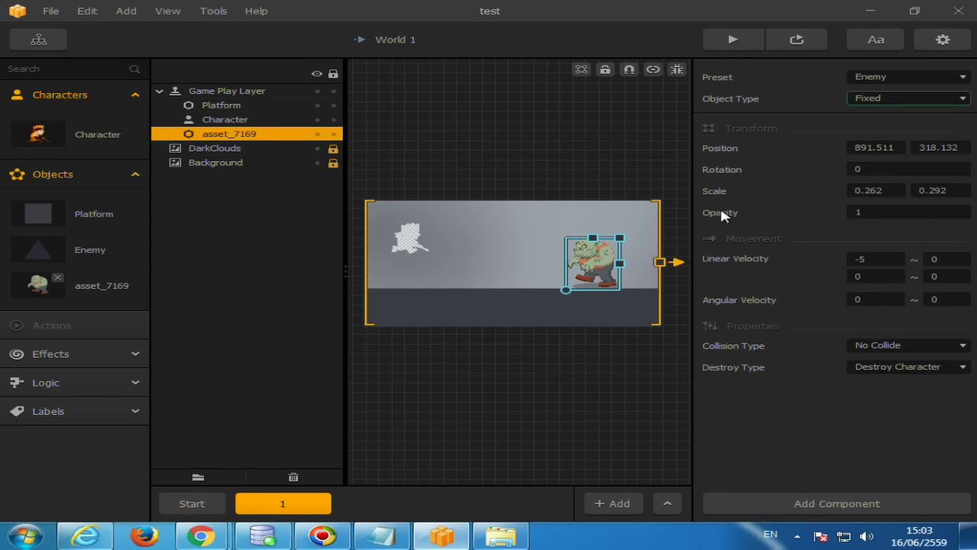
# Step: Preview the level, restart after Game Over, and close the preview
pyautogui.click(786, 45)
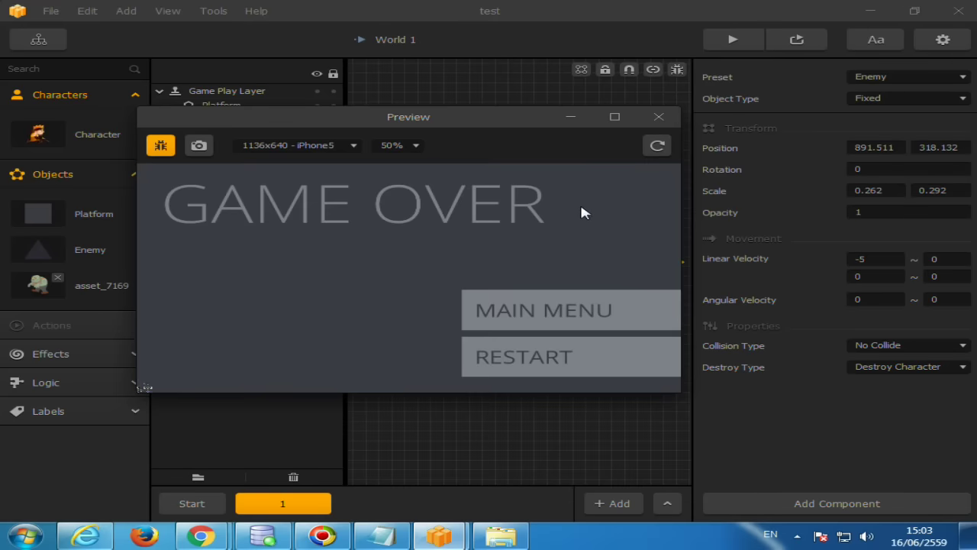
pyautogui.click(576, 372)
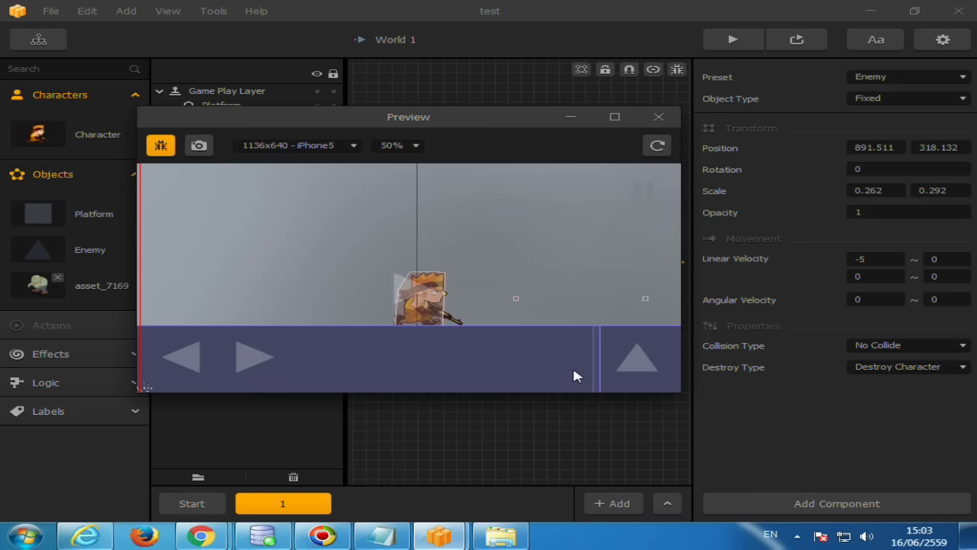
pyautogui.click(660, 116)
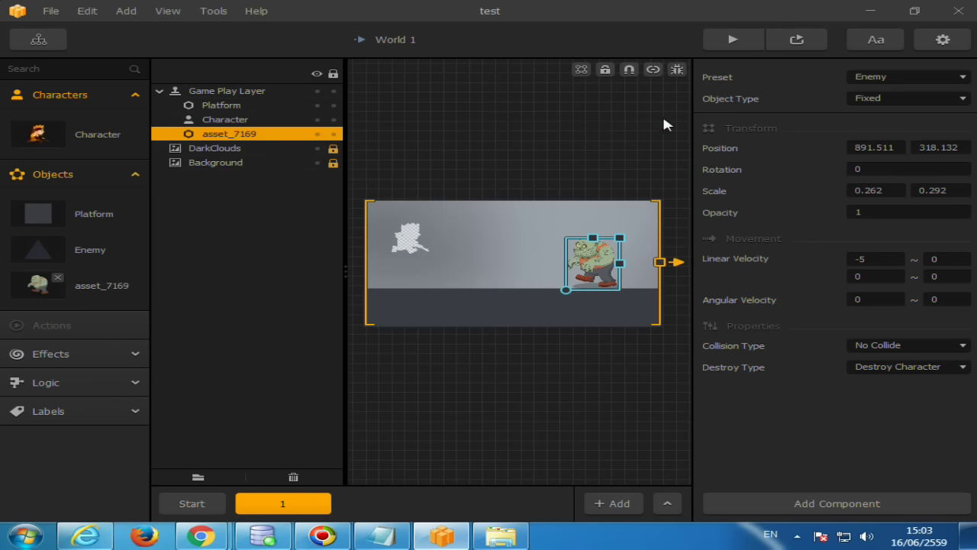
# Step: Toggle the zombie's Collision Type to Collide and back to No Collide, keeping it Fixed
pyautogui.click(913, 346)
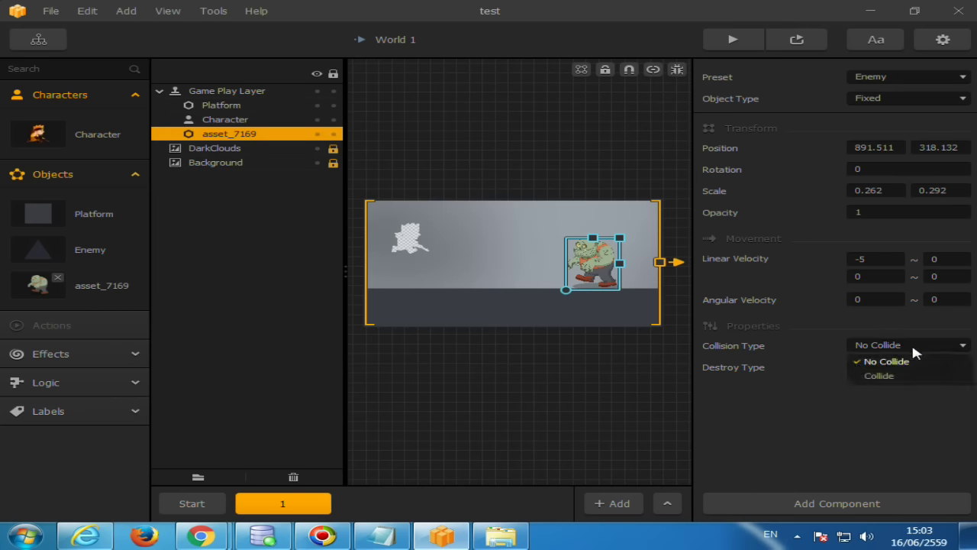
pyautogui.click(885, 378)
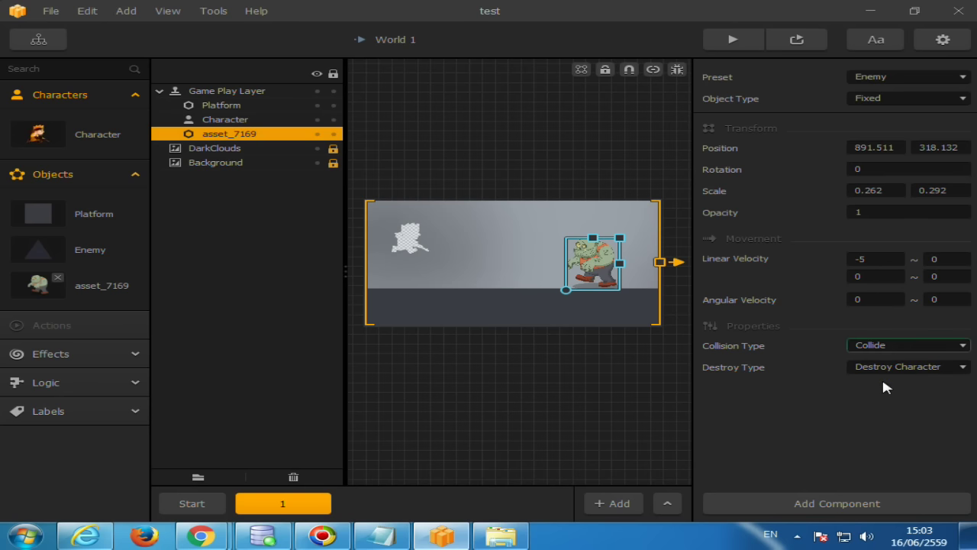
pyautogui.click(885, 347)
pyautogui.click(887, 361)
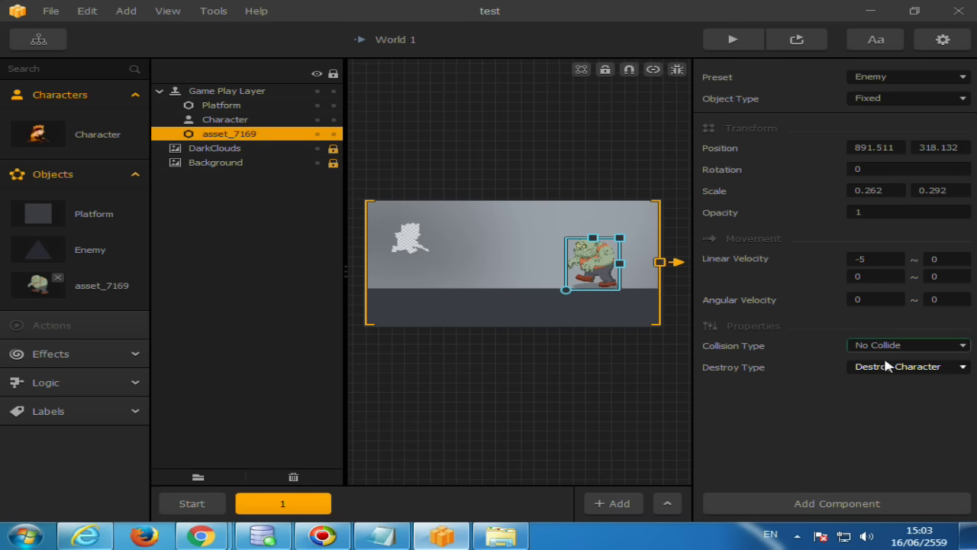
pyautogui.click(890, 99)
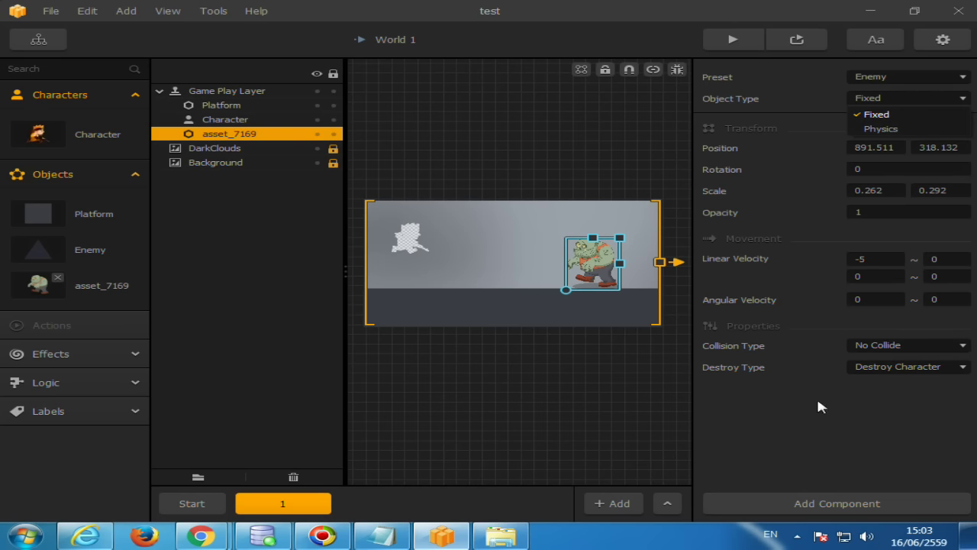
pyautogui.click(839, 406)
pyautogui.click(875, 370)
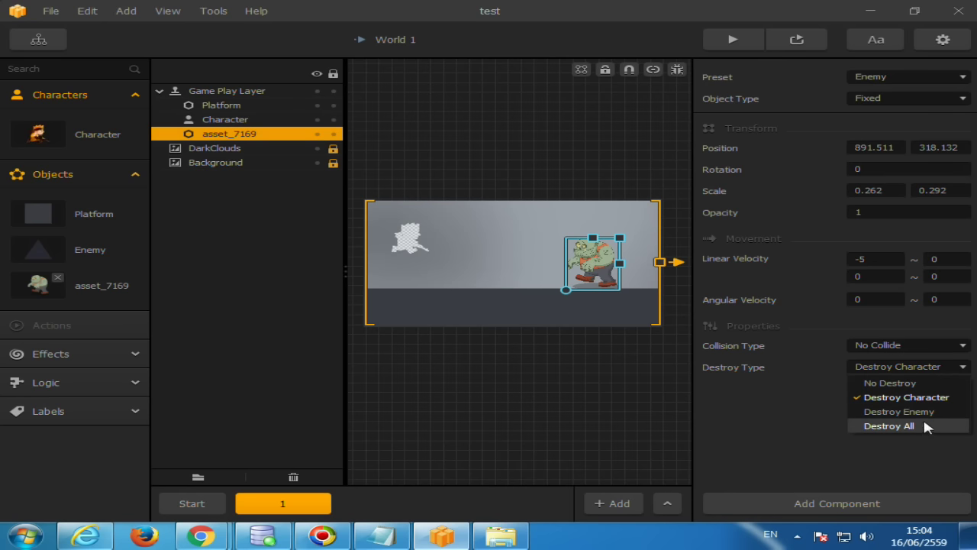
# Step: Set Destroy Type to Destroy All, run a preview, then restore Destroy Character
pyautogui.click(926, 426)
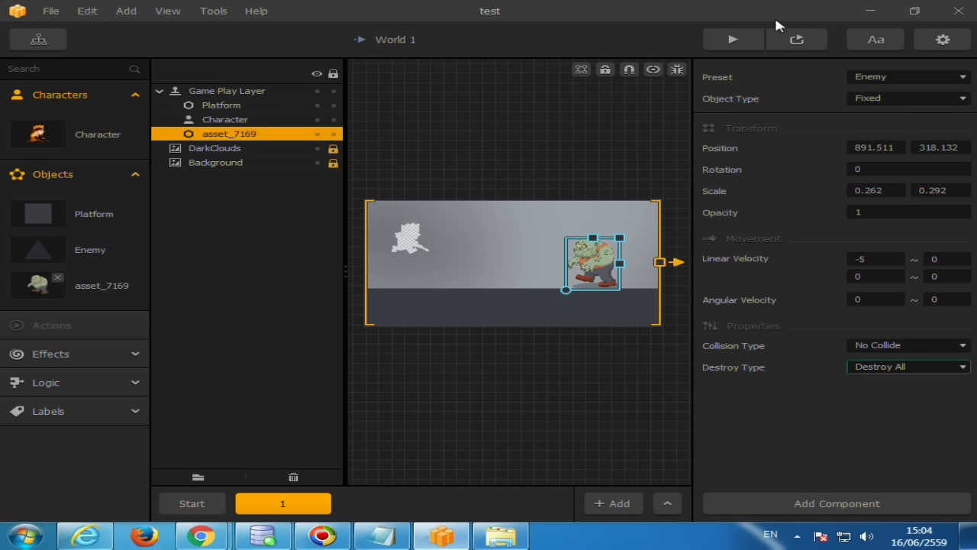
pyautogui.click(797, 39)
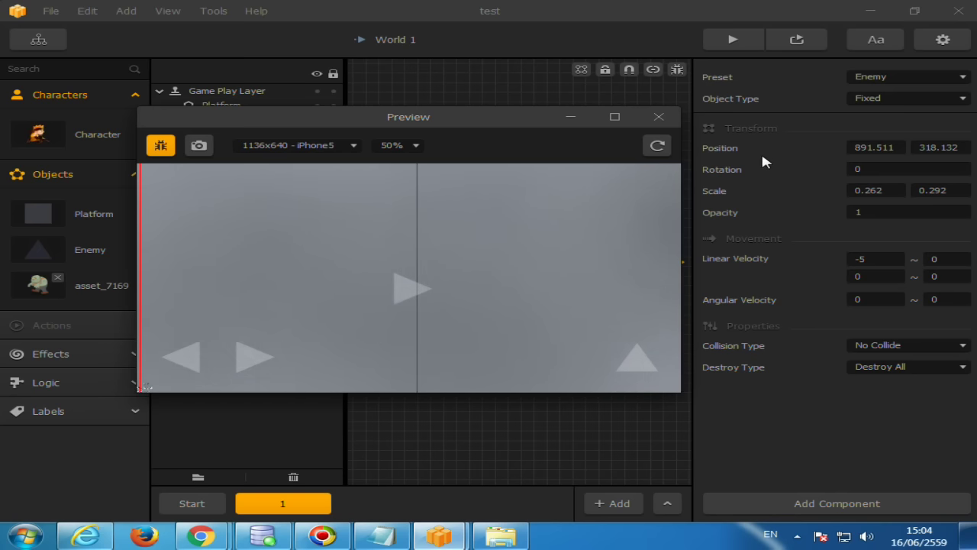
pyautogui.click(665, 121)
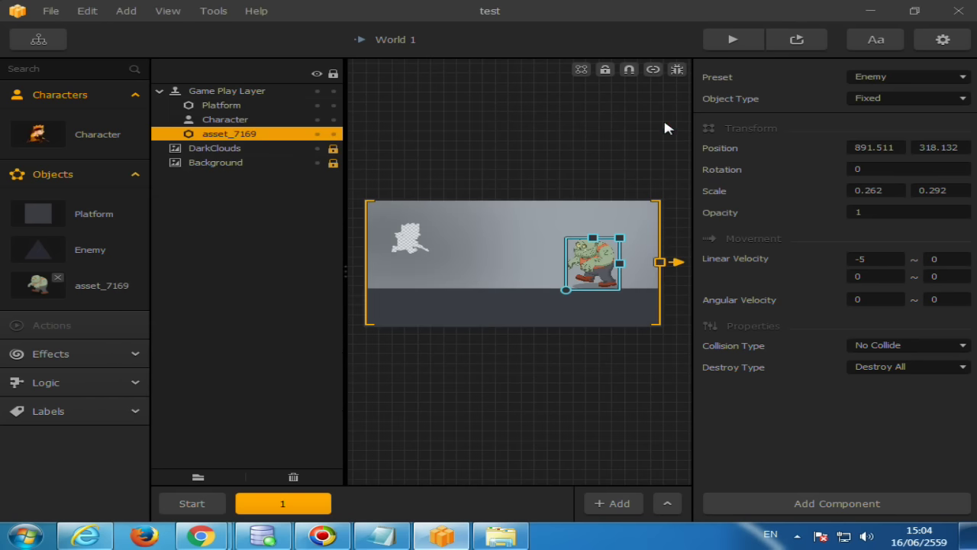
pyautogui.click(906, 369)
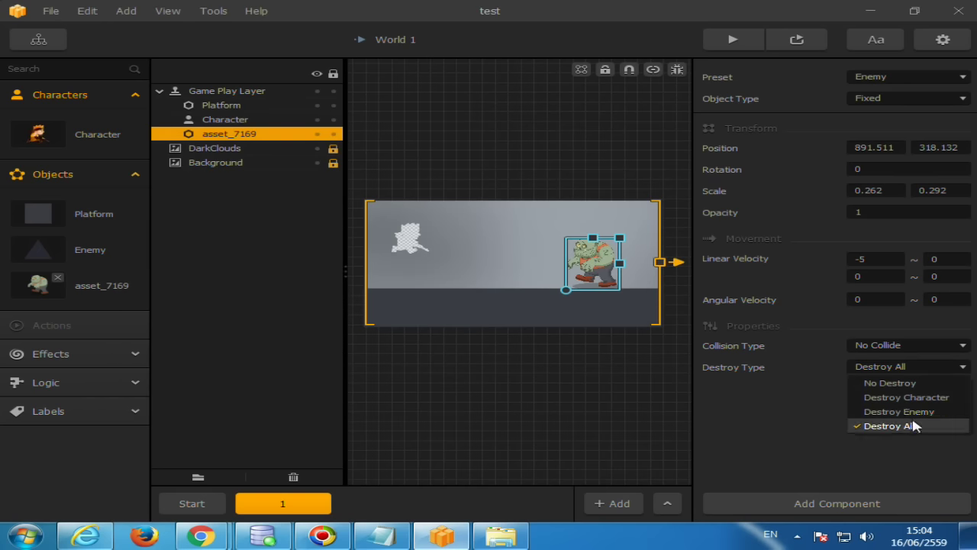
pyautogui.click(911, 400)
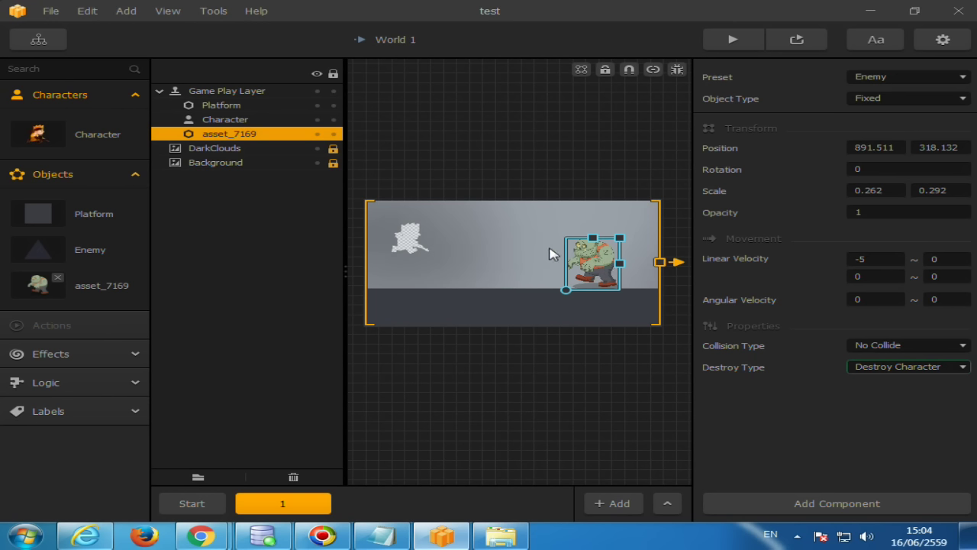
# Step: Duplicate the zombie three times with Ctrl+D and preview the level
pyautogui.click(593, 277)
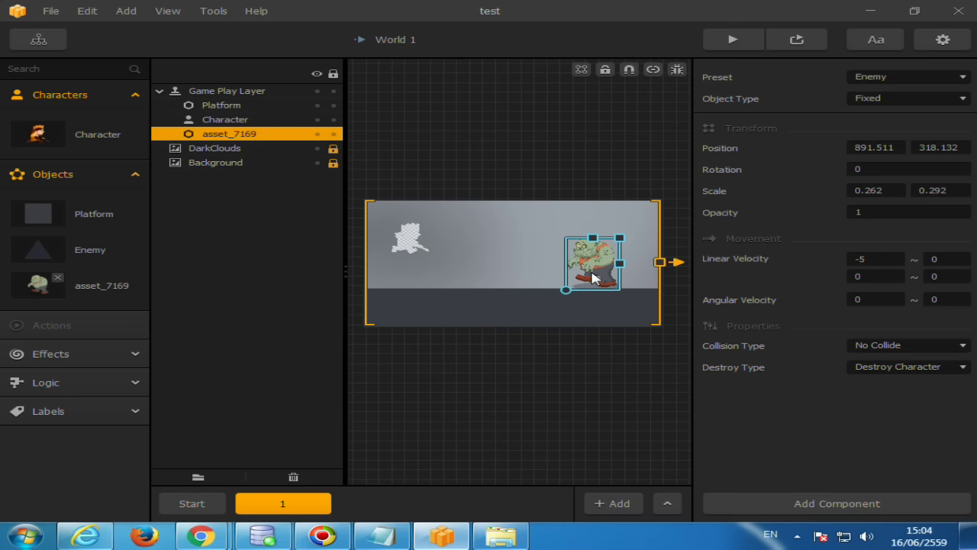
pyautogui.hotkey('ctrl', 'd')
pyautogui.hotkey('ctrl', 'd')
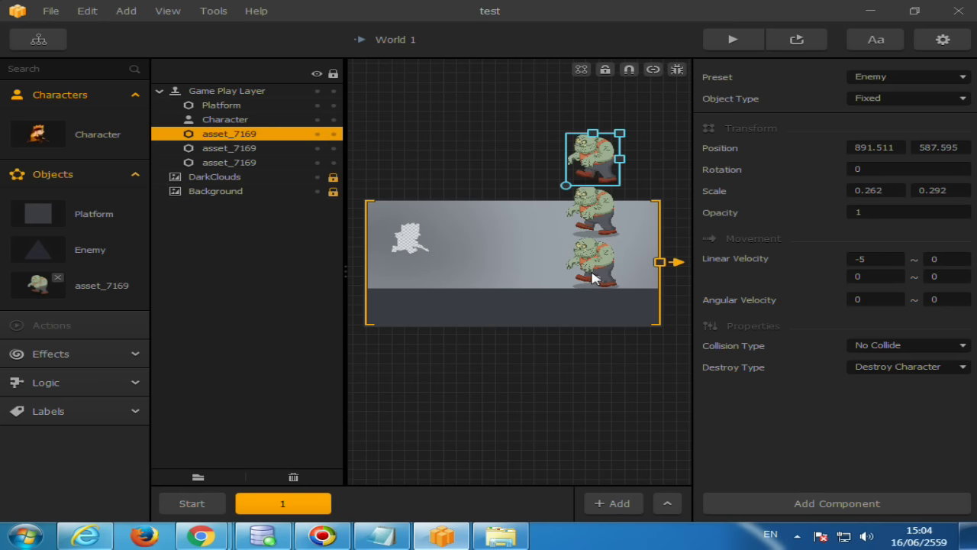
pyautogui.hotkey('ctrl', 'd')
pyautogui.hotkey('ctrl', 'd')
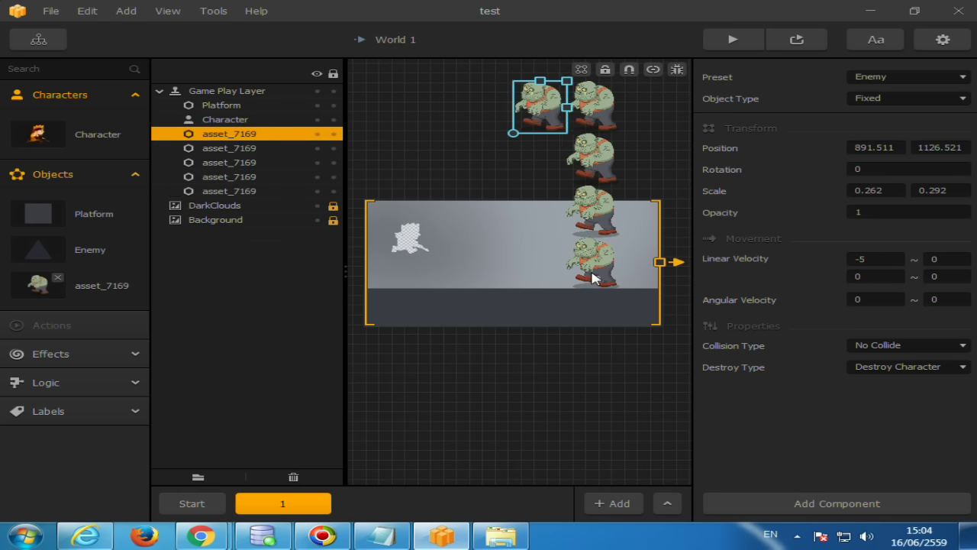
pyautogui.hotkey('ctrl', 'd')
pyautogui.hotkey('ctrl', 'd')
pyautogui.hotkey('ctrl', 'd')
pyautogui.hotkey('ctrl', 'd')
pyautogui.hotkey('ctrl', 'd')
pyautogui.hotkey('ctrl', 'd')
pyautogui.hotkey('ctrl', 'd')
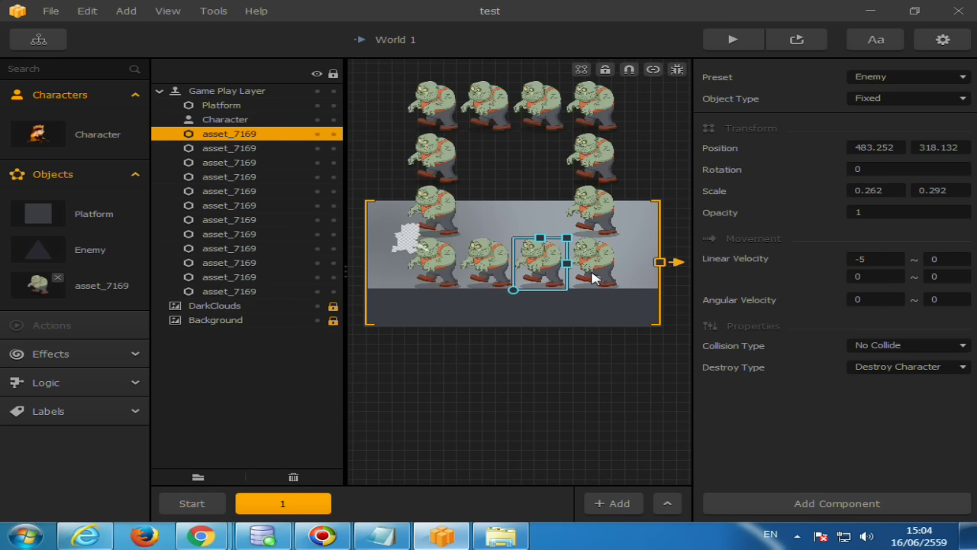
pyautogui.click(818, 44)
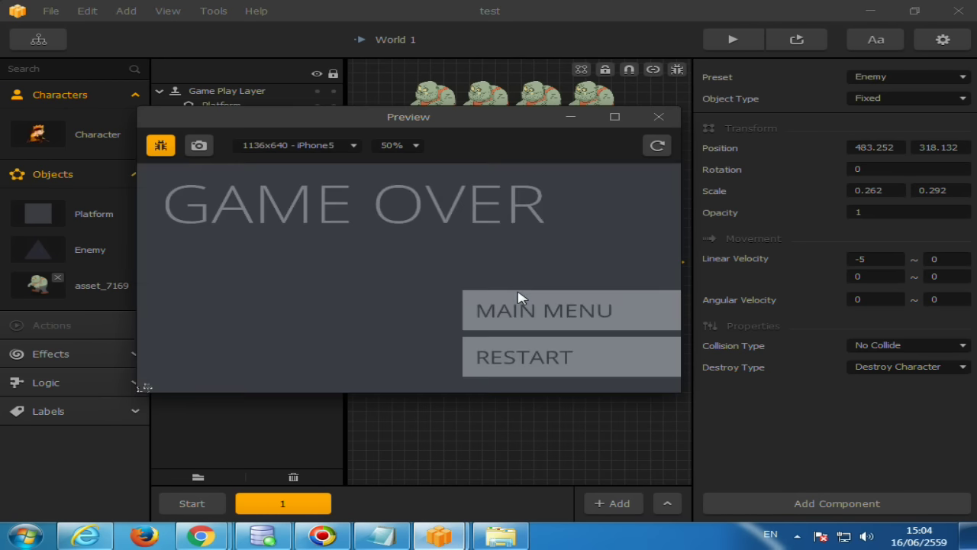
pyautogui.click(659, 118)
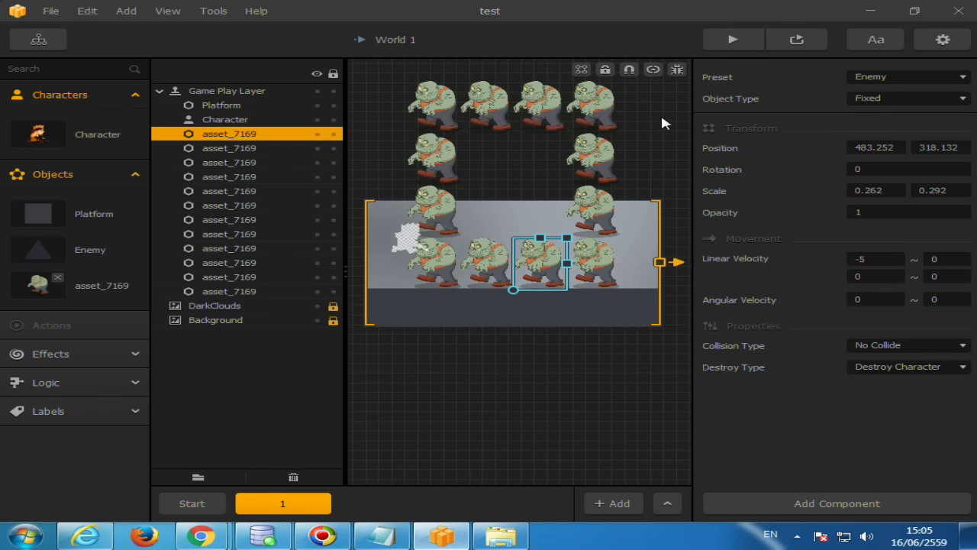
# Step: Delete two extra zombie copies, then duplicate the zombie twice in a row to the right
pyautogui.click(427, 268)
pyautogui.press('Delete')
pyautogui.press('Delete')
pyautogui.press('Delete')
pyautogui.press('Delete')
pyautogui.press('Delete')
pyautogui.press('Delete')
pyautogui.press('Delete')
pyautogui.press('Delete')
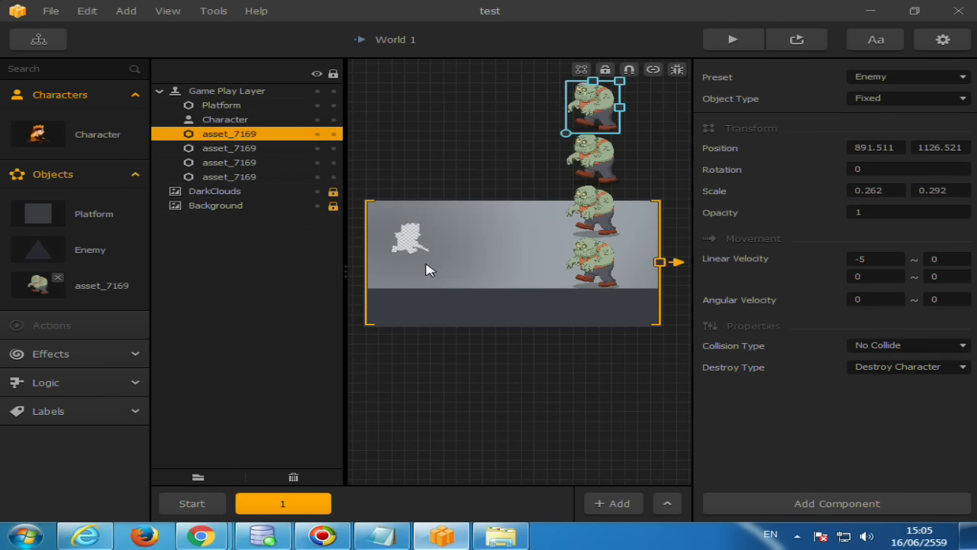
pyautogui.press('Delete')
pyautogui.press('Delete')
pyautogui.press('Delete')
pyautogui.hotkey('ctrl', 'd')
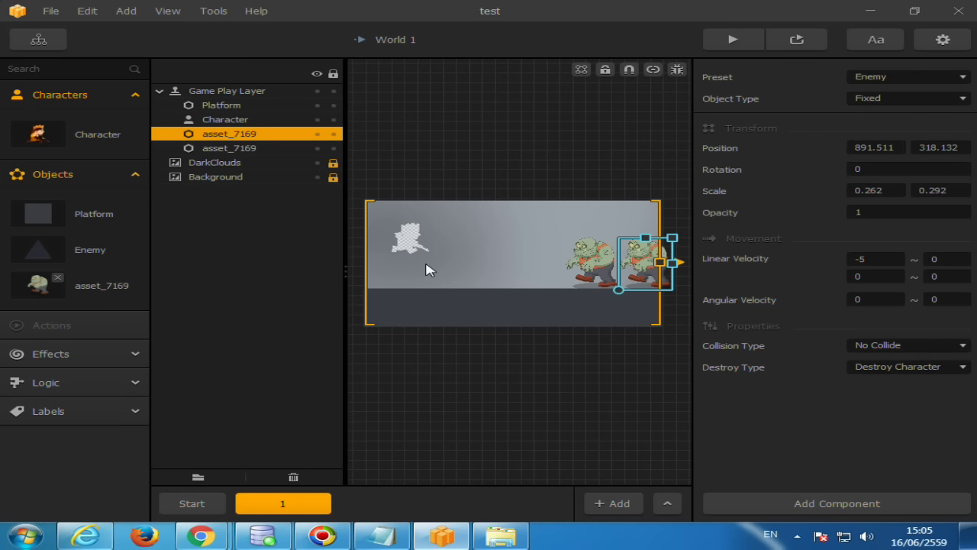
pyautogui.hotkey('ctrl', 'd')
pyautogui.hotkey('ctrl', 'd')
pyautogui.hotkey('ctrl', 'd')
pyautogui.hotkey('ctrl', 'd')
pyautogui.hotkey('ctrl', 'd')
pyautogui.hotkey('ctrl', 'd')
pyautogui.hotkey('ctrl', 'd')
pyautogui.hotkey('ctrl', 'd')
pyautogui.hotkey('ctrl', 'd')
pyautogui.hotkey('ctrl', 'd')
pyautogui.hotkey('ctrl', 'd')
pyautogui.hotkey('ctrl', 'd')
pyautogui.hotkey('ctrl', 'd')
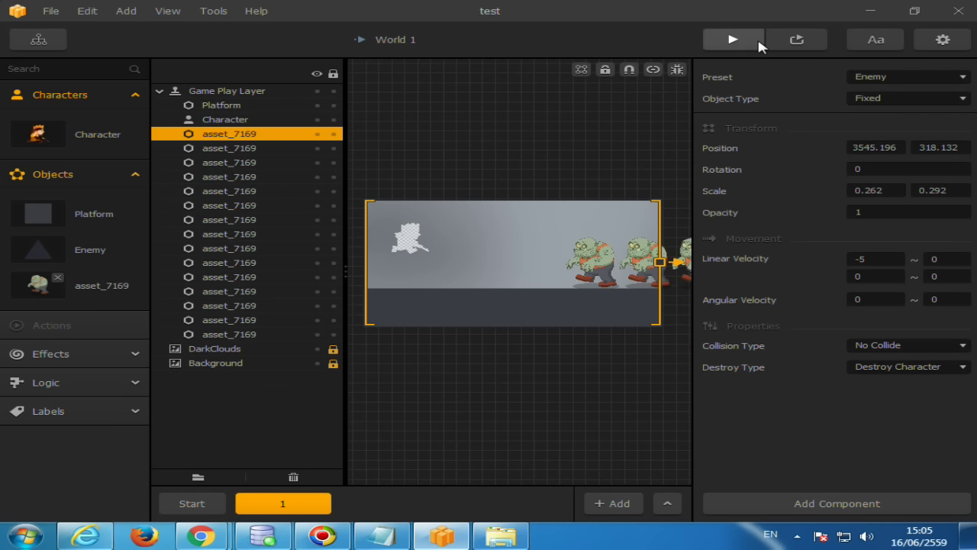
# Step: Preview the level, delete the extra zombie copies, and drag the last zombie right to 998.788, 325.531
pyautogui.click(796, 39)
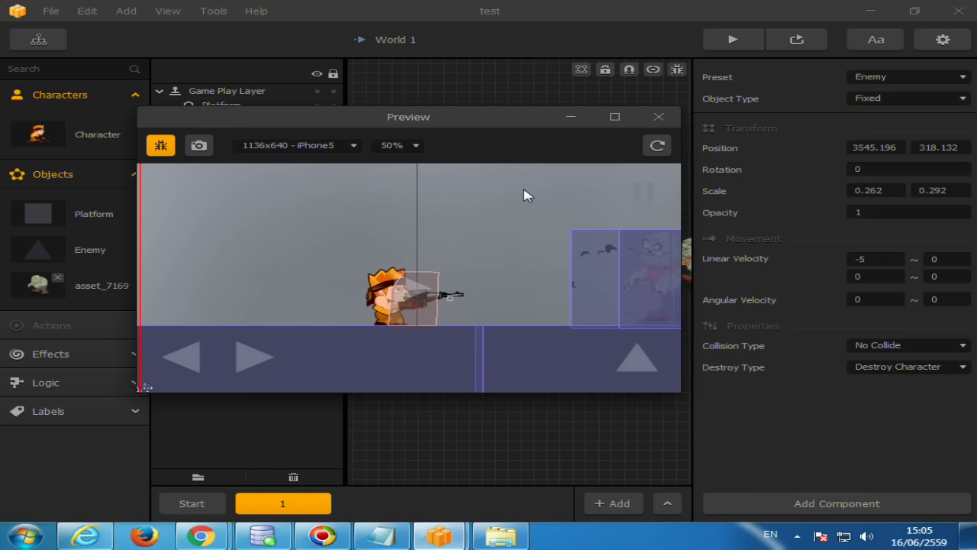
pyautogui.click(657, 117)
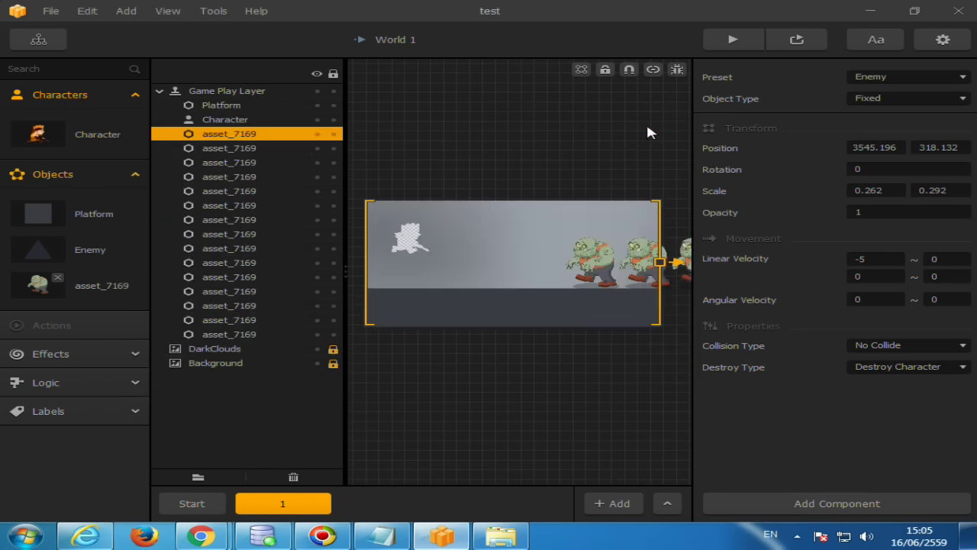
pyautogui.click(585, 267)
pyautogui.click(642, 263)
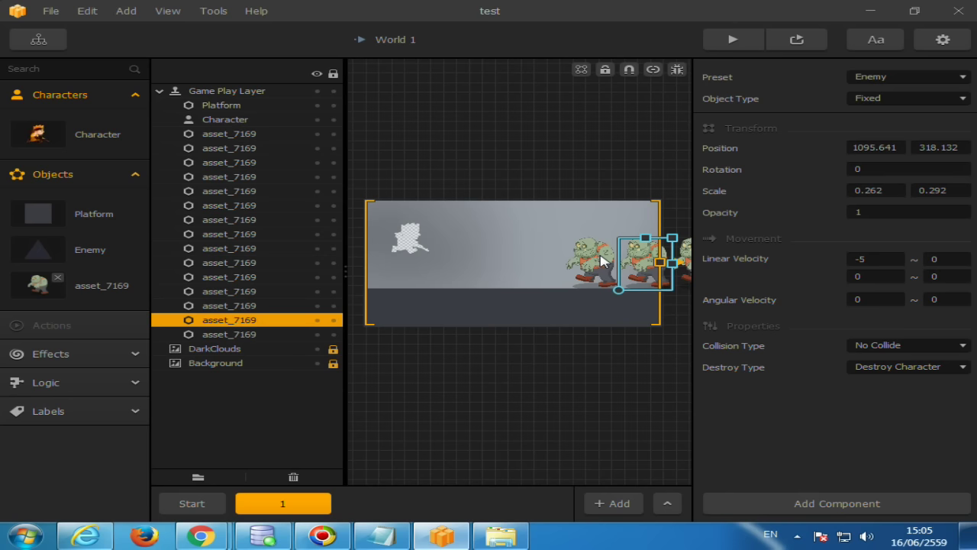
pyautogui.click(603, 261)
pyautogui.press('Delete')
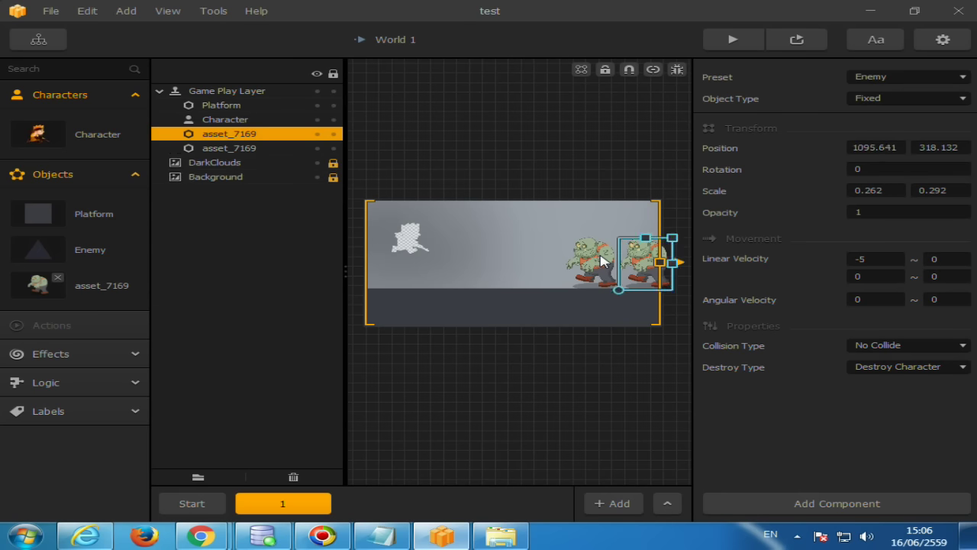
pyautogui.moveTo(618, 255); pyautogui.dragTo(629, 262)
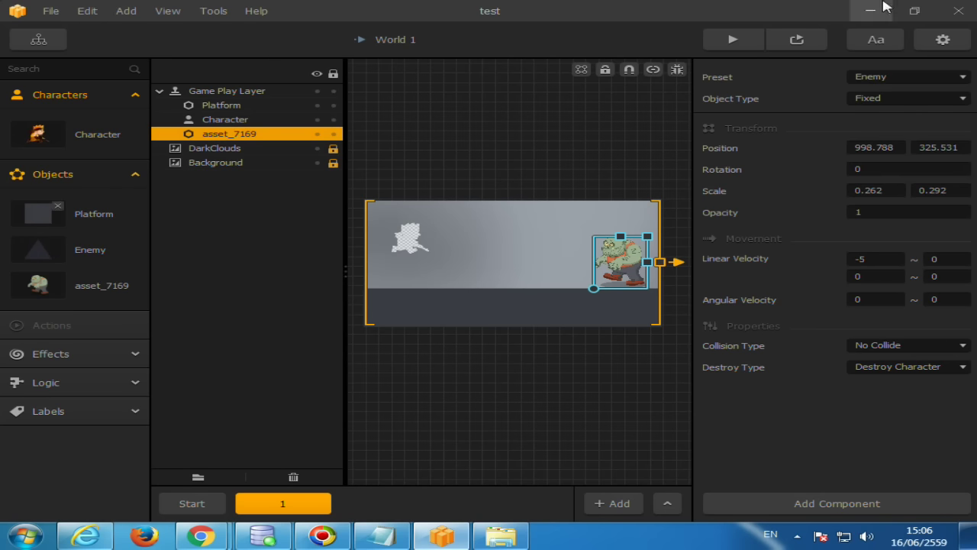
# Step: Bring up Explorer at the Test folder, then minimize it and maximize Buildbox again
pyautogui.click(915, 11)
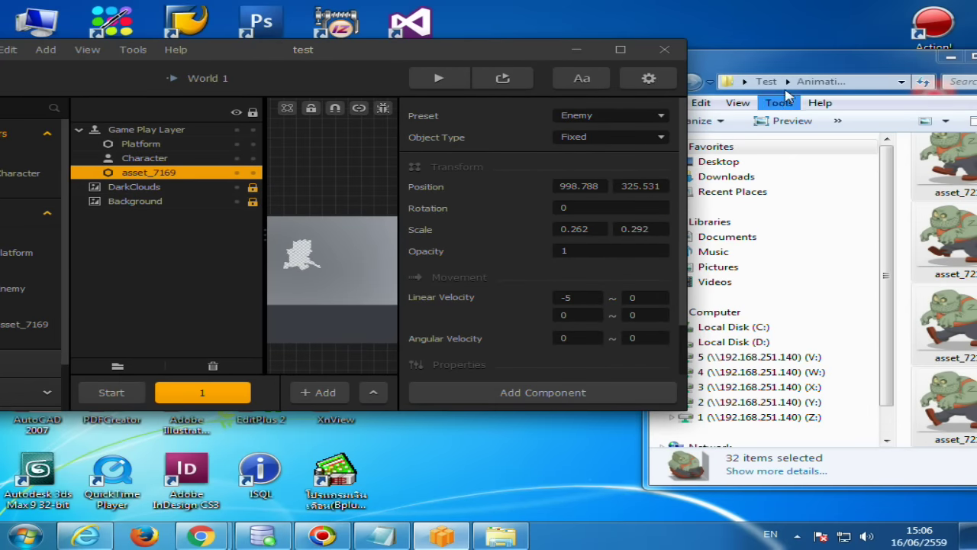
pyautogui.click(767, 81)
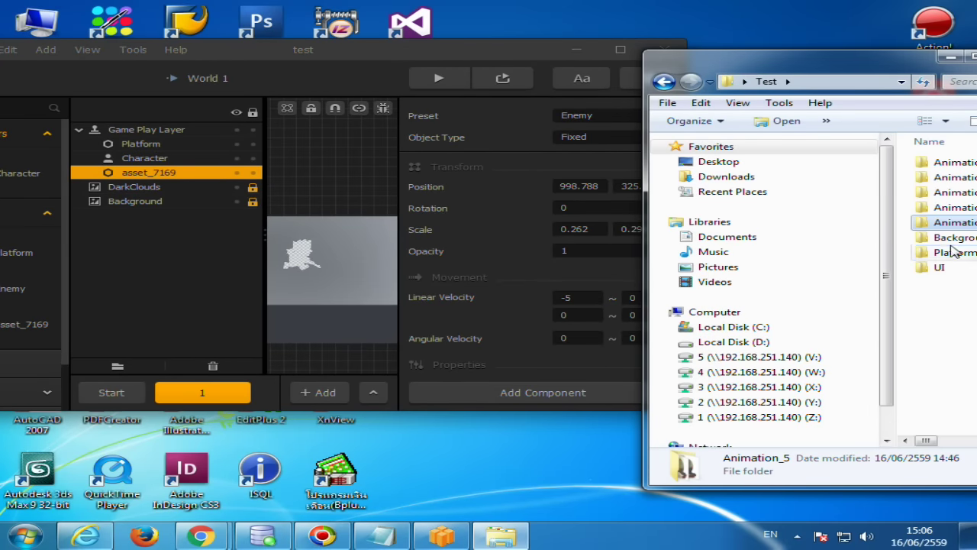
pyautogui.moveTo(840, 64); pyautogui.dragTo(608, 55)
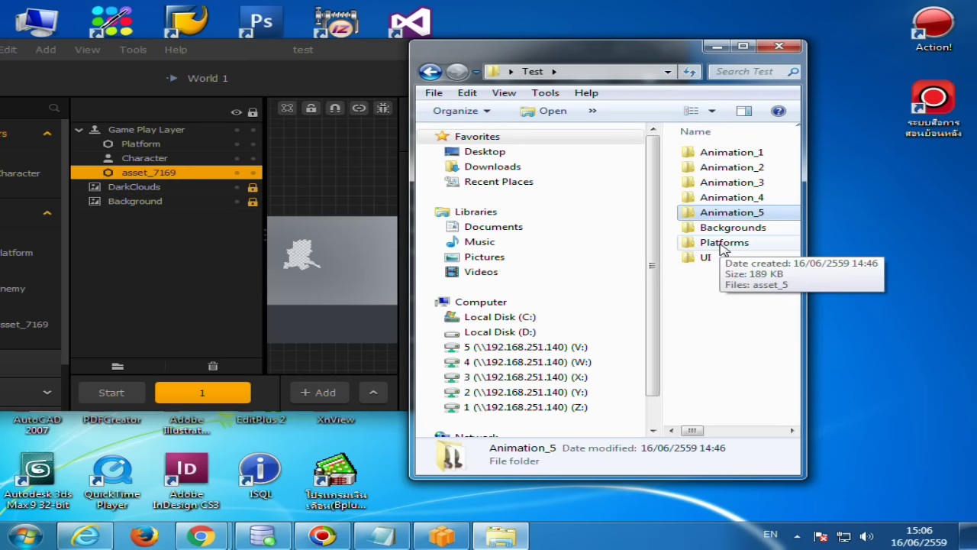
pyautogui.moveTo(537, 52); pyautogui.dragTo(771, 63)
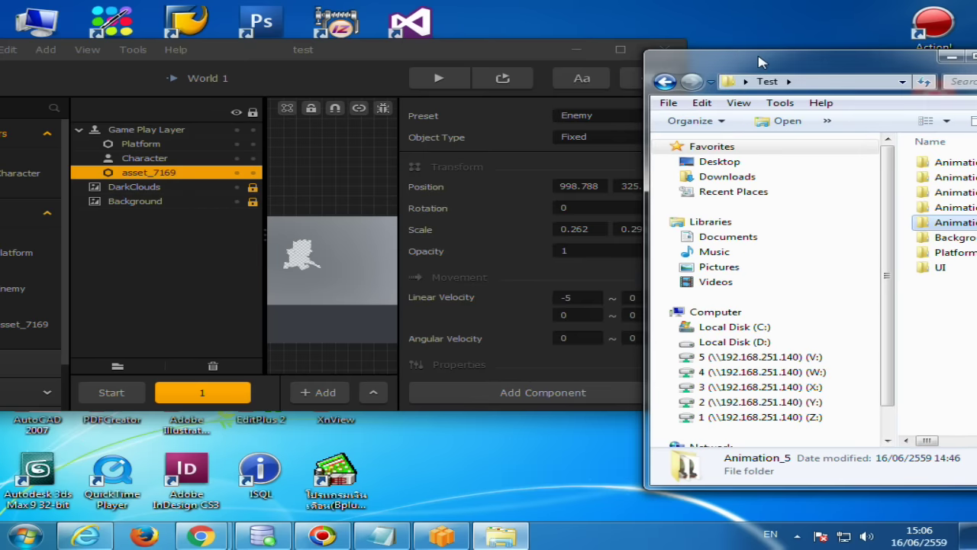
pyautogui.click(951, 57)
pyautogui.click(620, 49)
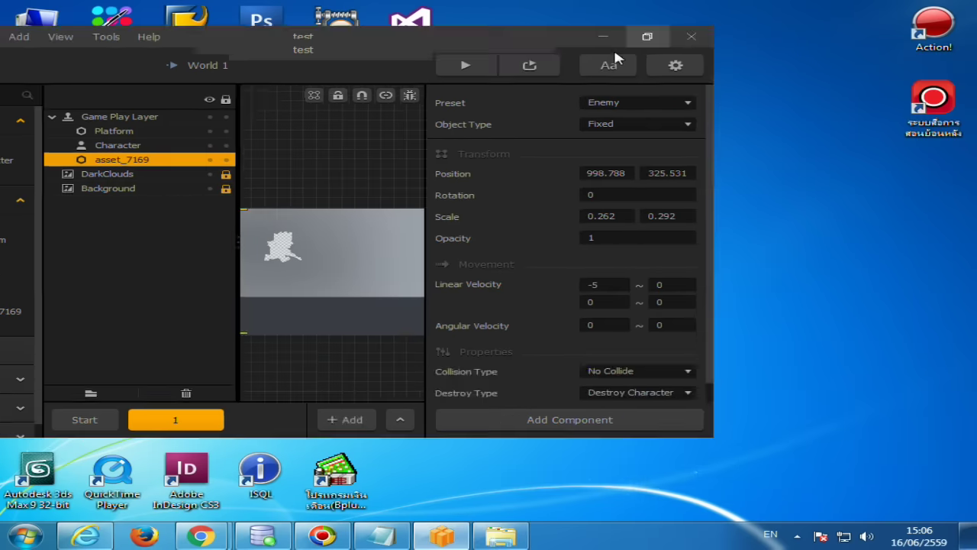
# Step: Place an Enemy triangle in the scene, shrink it to bullet size, and apply the Enemy Bullet preset
pyautogui.moveTo(83, 260); pyautogui.dragTo(554, 232)
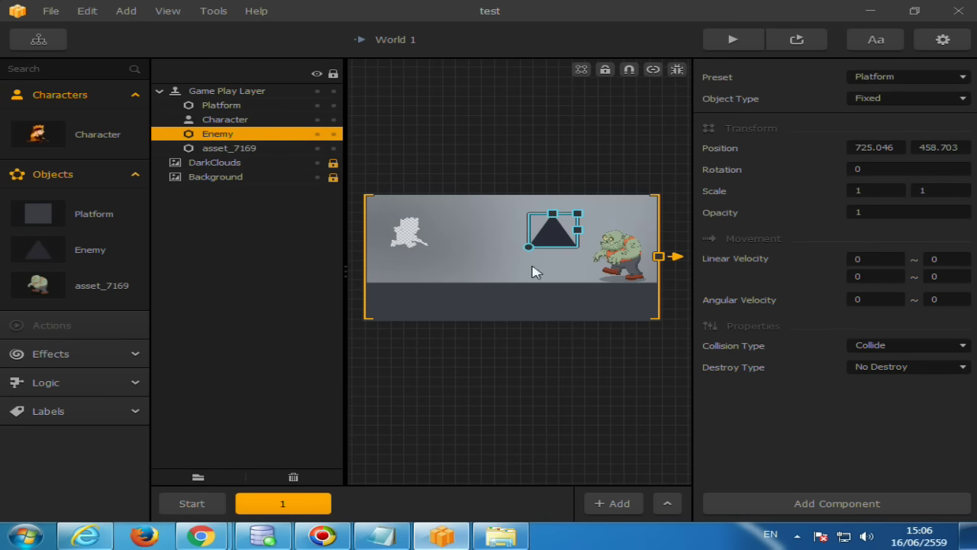
pyautogui.moveTo(552, 235)
pyautogui.mouseDown()
pyautogui.moveTo(501, 245)
pyautogui.moveTo(563, 258)
pyautogui.moveTo(575, 242)
pyautogui.mouseUp()
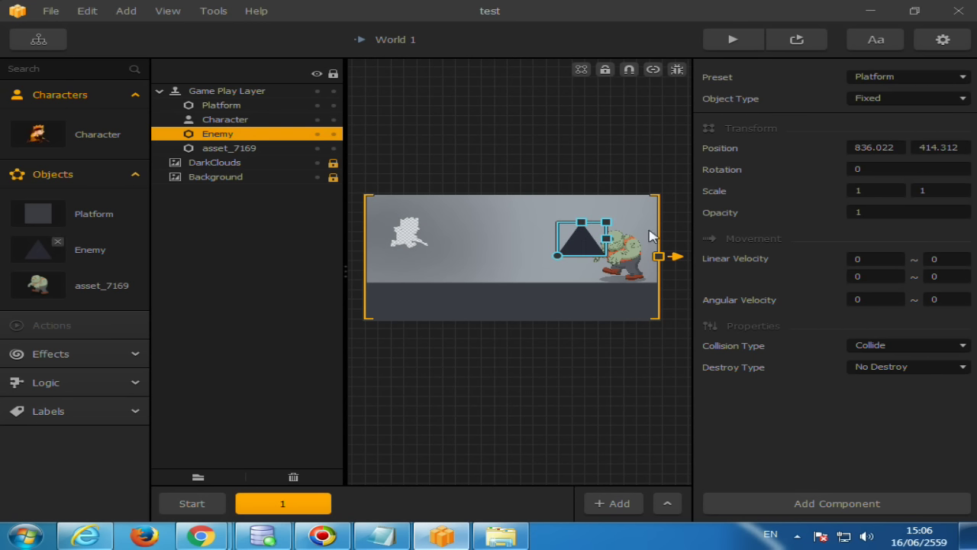
pyautogui.moveTo(606, 226); pyautogui.dragTo(598, 264)
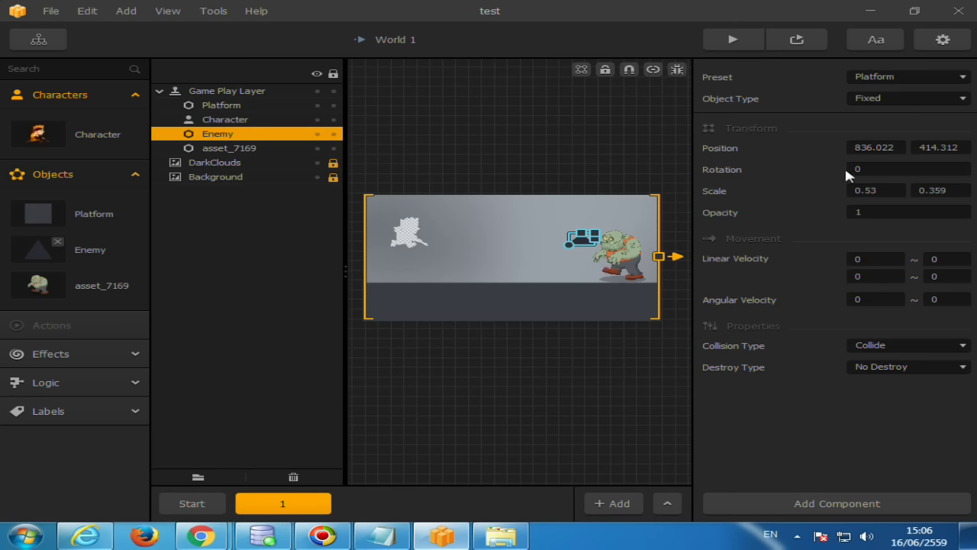
pyautogui.click(934, 78)
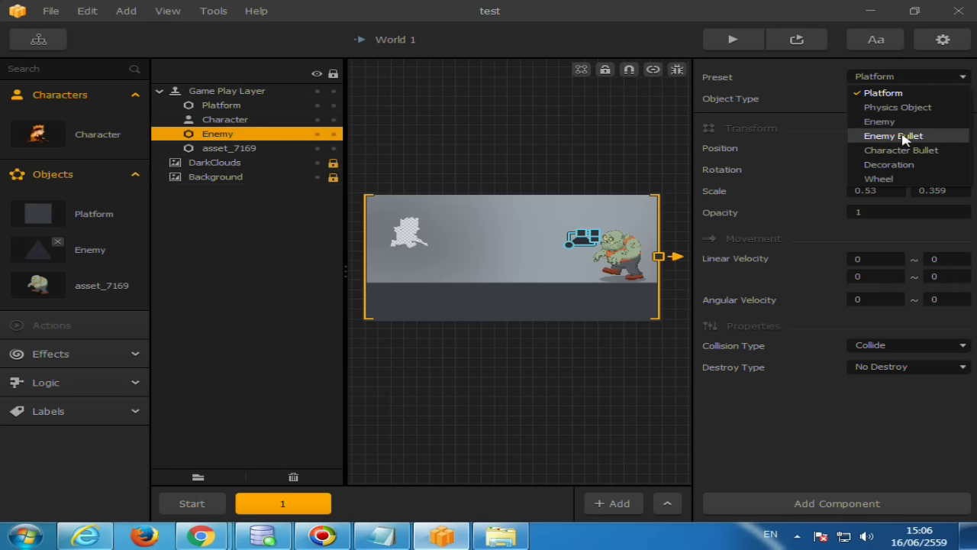
pyautogui.click(905, 138)
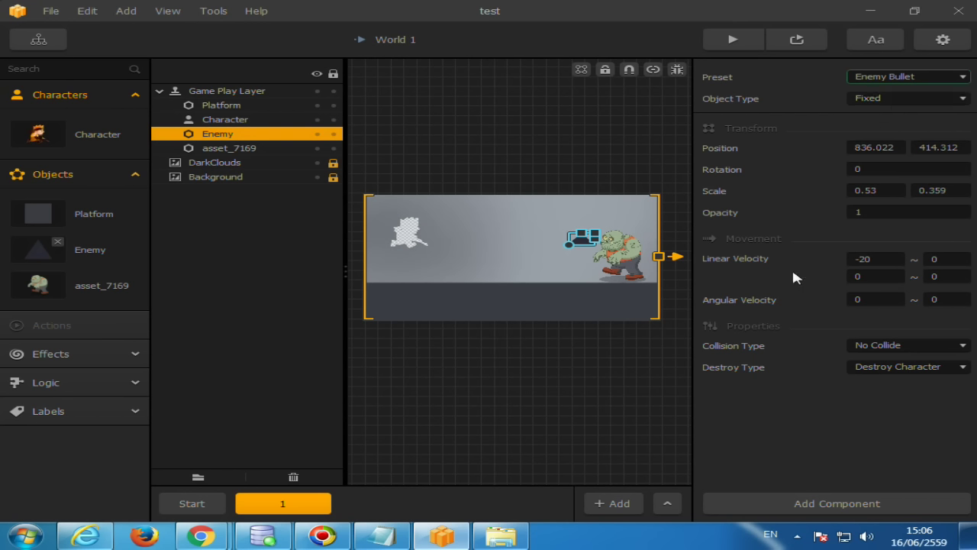
# Step: Set the bullet's X velocity to -20 and add a Spawner with spawn rate 1 and Permanent action
pyautogui.click(888, 262)
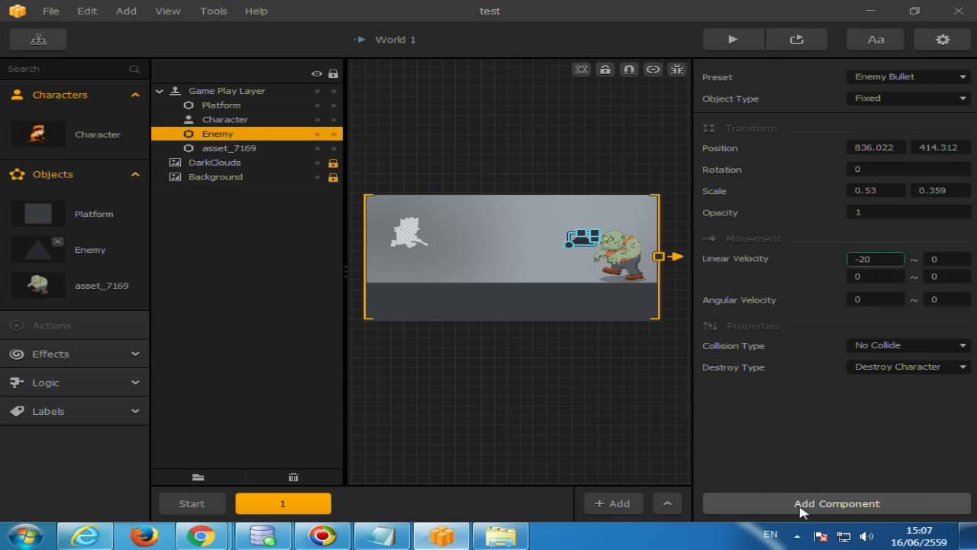
pyautogui.click(874, 504)
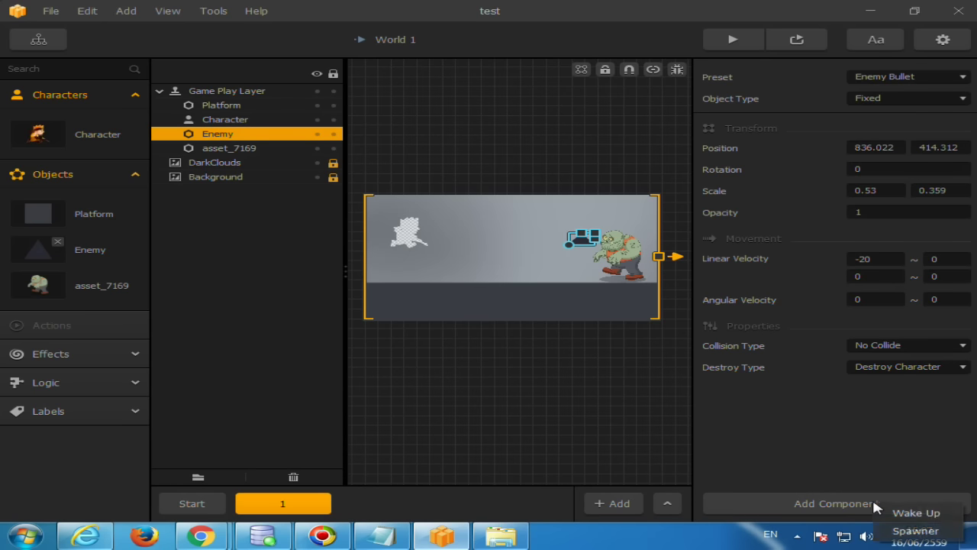
pyautogui.click(912, 531)
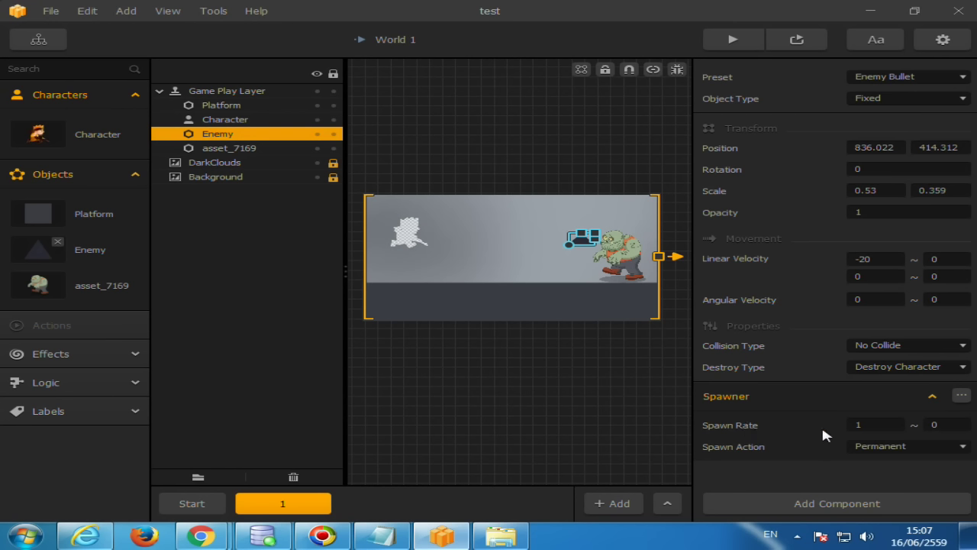
pyautogui.click(864, 428)
pyautogui.click(903, 449)
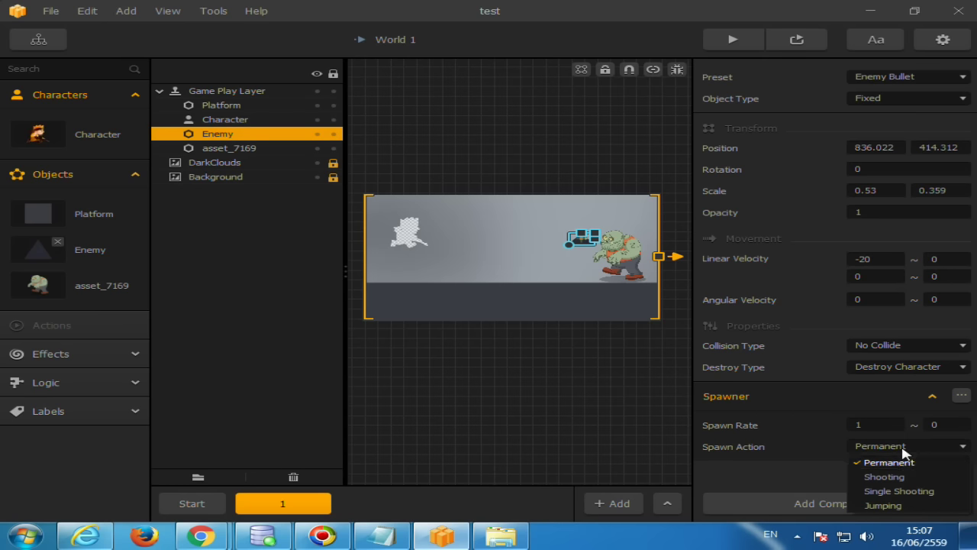
pyautogui.click(907, 462)
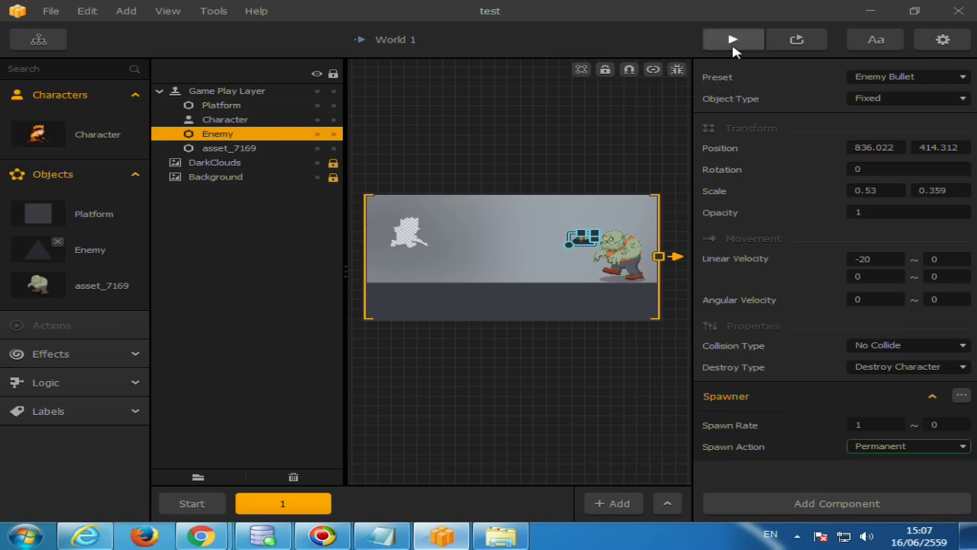
pyautogui.click(794, 40)
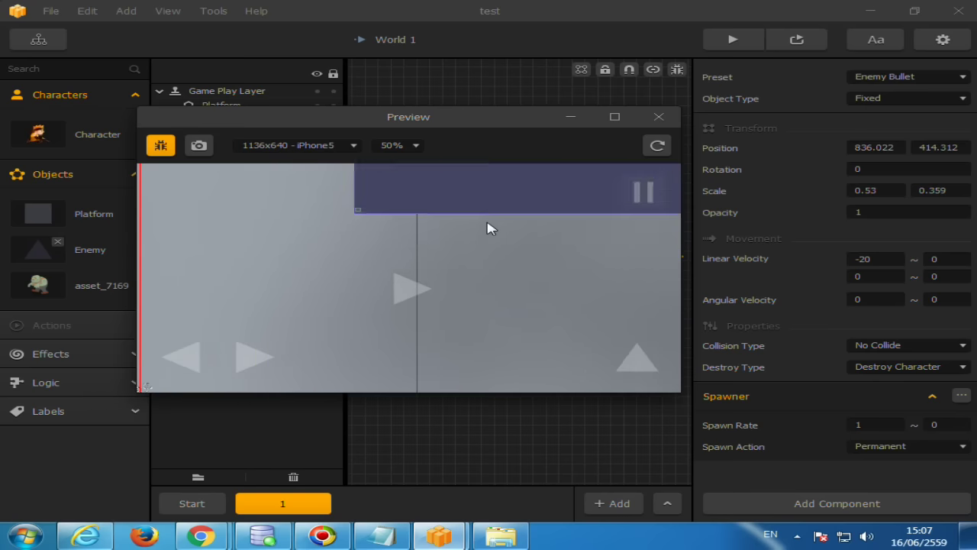
pyautogui.click(658, 117)
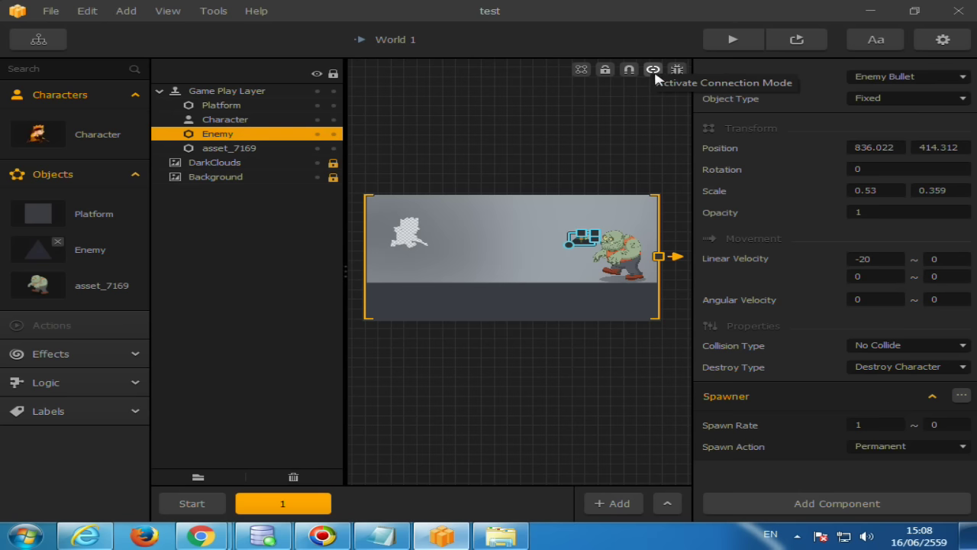
# Step: Turn on connection mode, select the asset_7169 zombie, and preview the level again
pyautogui.click(655, 72)
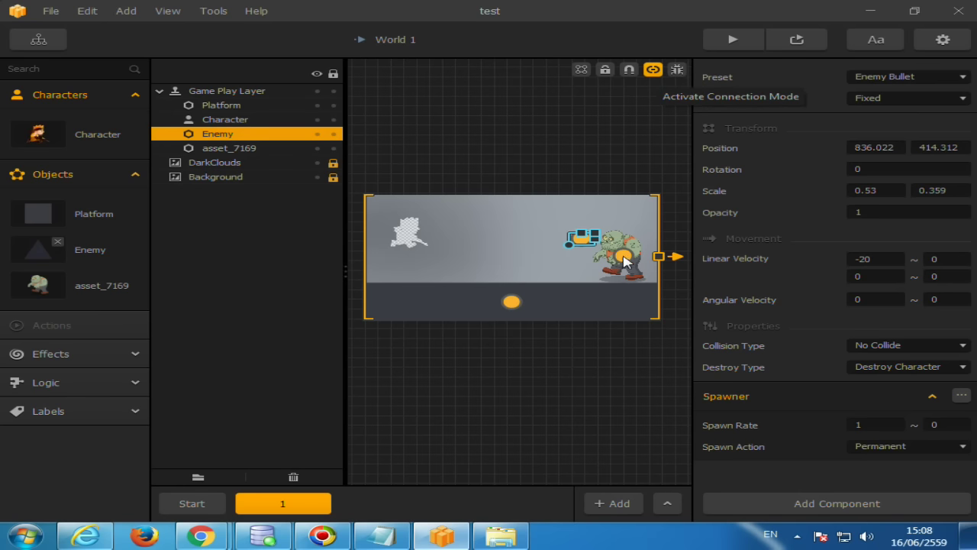
pyautogui.click(625, 260)
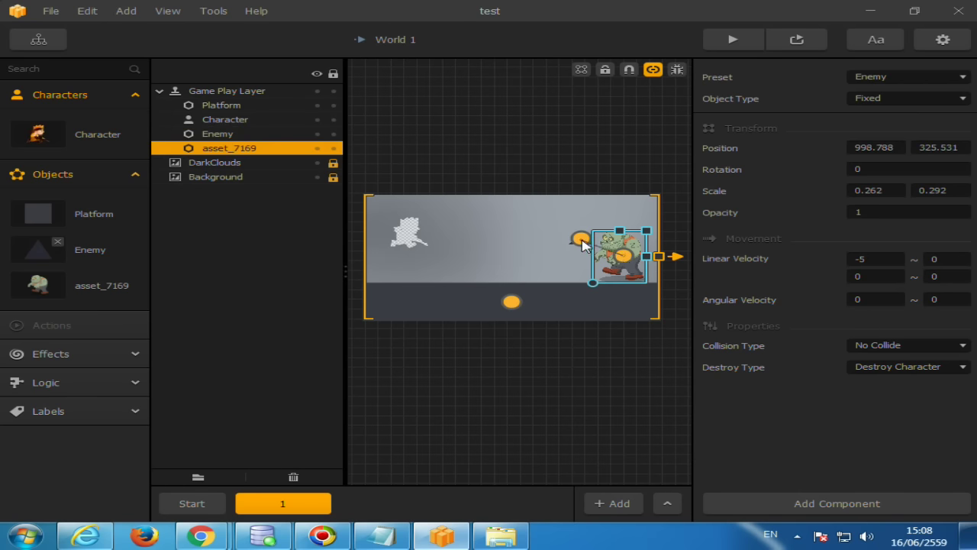
pyautogui.scroll(3, 592, 307)
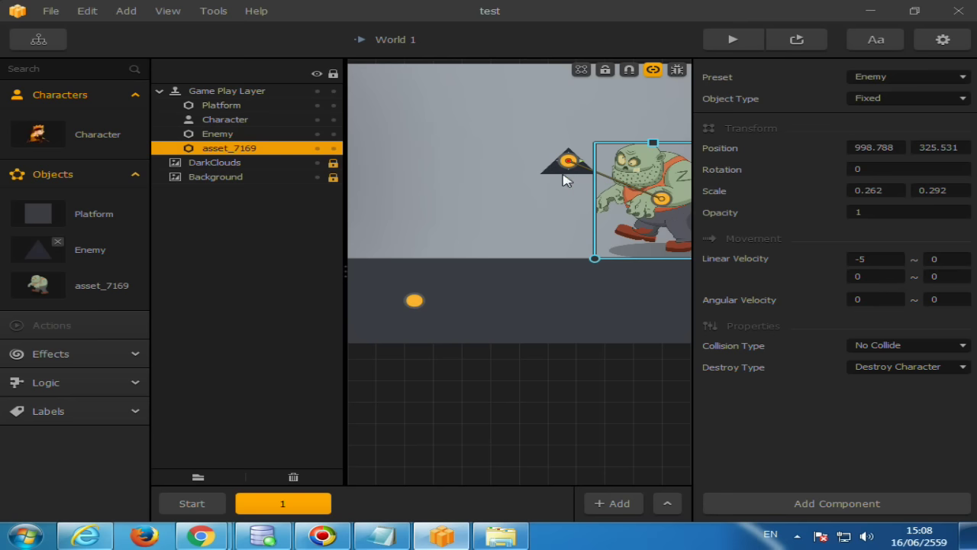
pyautogui.click(794, 39)
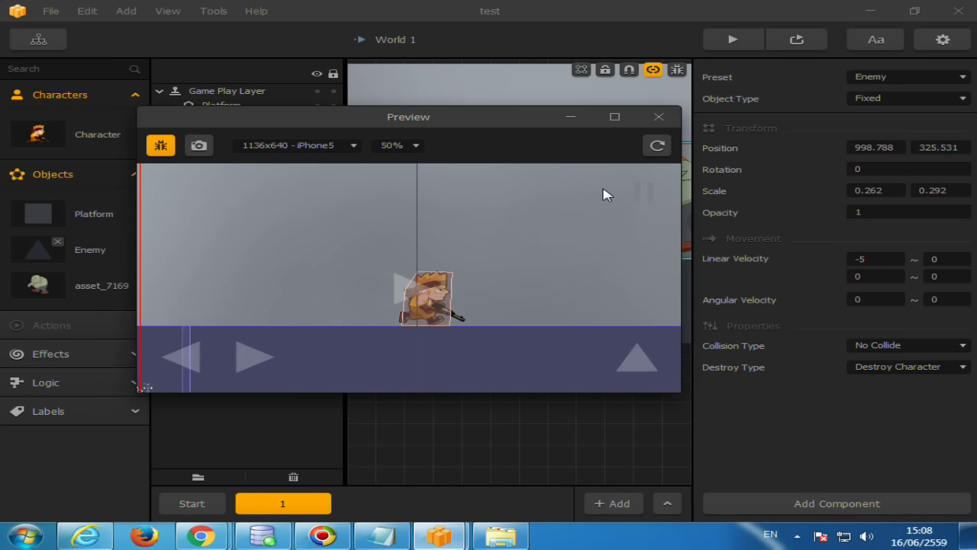
pyautogui.click(659, 116)
pyautogui.scroll(-5, 552, 248)
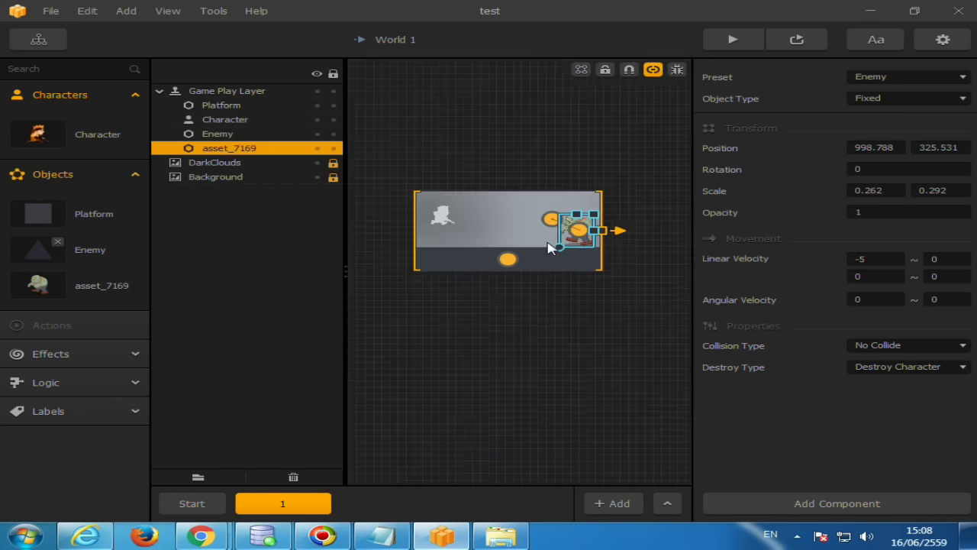
pyautogui.scroll(1, 549, 246)
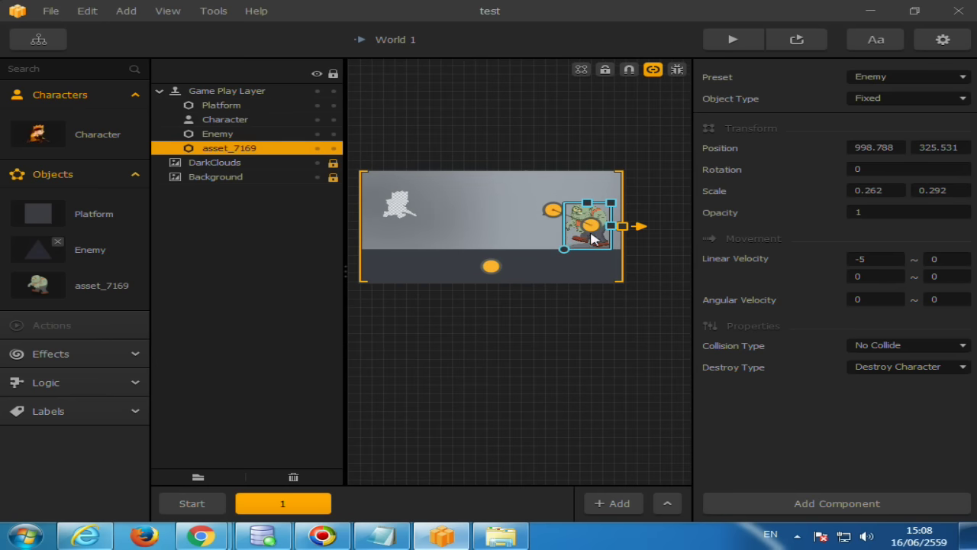
# Step: Select the zombie, nudge it, and duplicate it twice with its bullet spawner
pyautogui.click(594, 325)
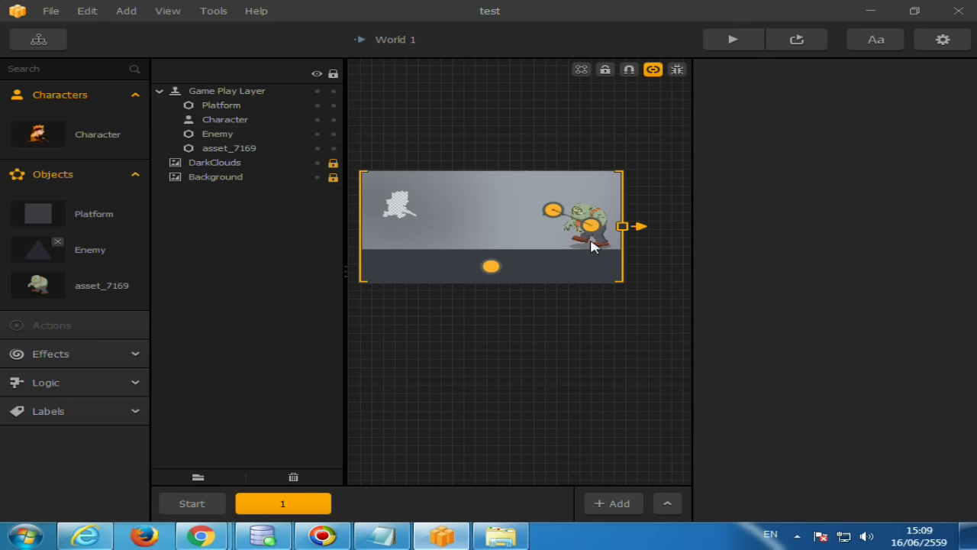
pyautogui.click(593, 246)
pyautogui.moveTo(601, 243); pyautogui.dragTo(598, 240)
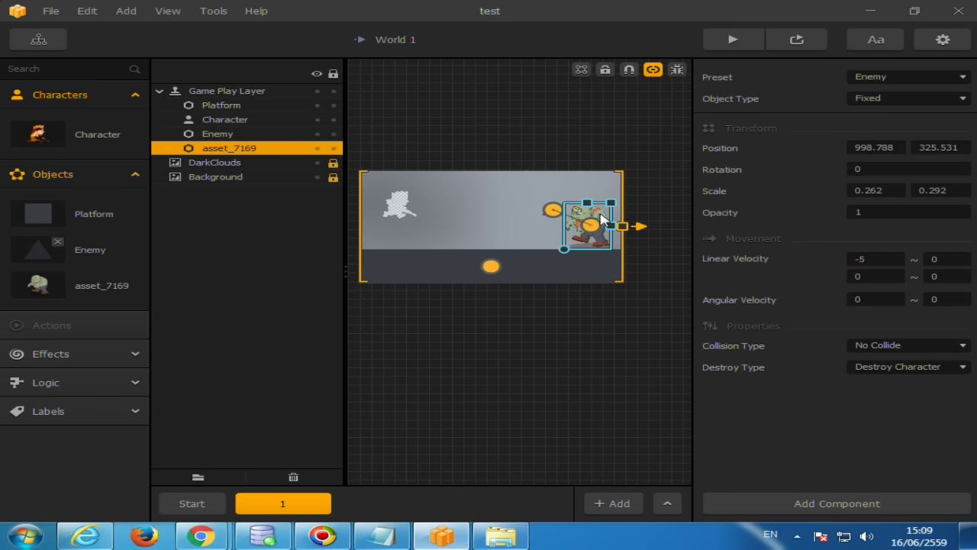
pyautogui.hotkey('ctrl', 'd')
pyautogui.hotkey('ctrl', 'd')
pyautogui.hotkey('ctrl', 'd')
pyautogui.hotkey('ctrl', 'd')
pyautogui.hotkey('ctrl', 'd')
pyautogui.hotkey('ctrl', 'd')
pyautogui.hotkey('ctrl', 'd')
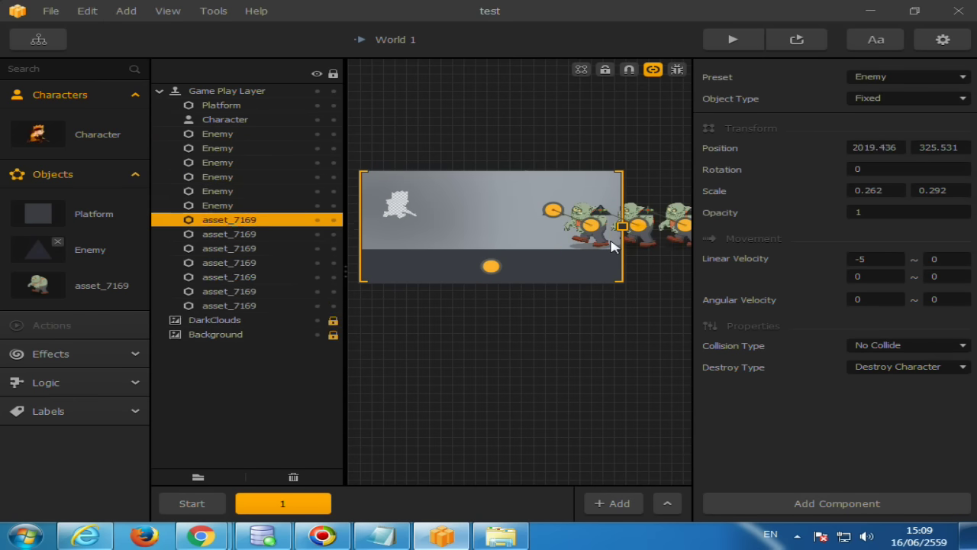
pyautogui.hotkey('ctrl', 'd')
pyautogui.hotkey('ctrl', 'd')
pyautogui.hotkey('ctrl', 'd')
pyautogui.scroll(2, 617, 227)
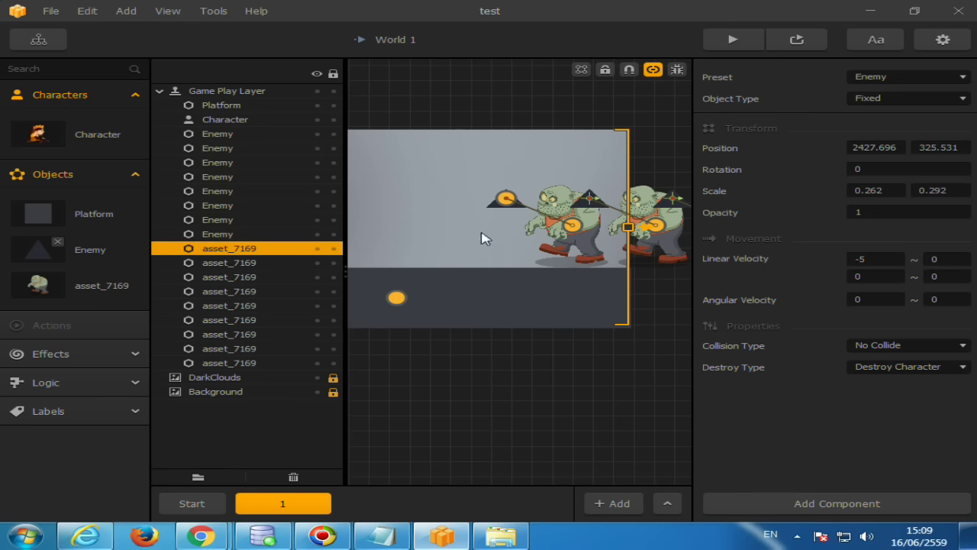
# Step: Preview the level, jump the character, restart after GAME OVER, and close the preview
pyautogui.click(774, 42)
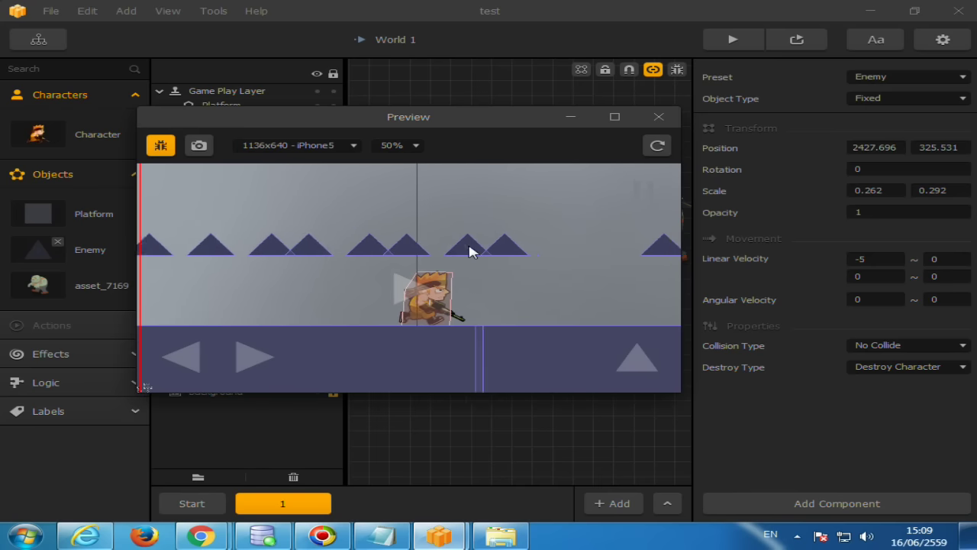
pyautogui.press('Up')
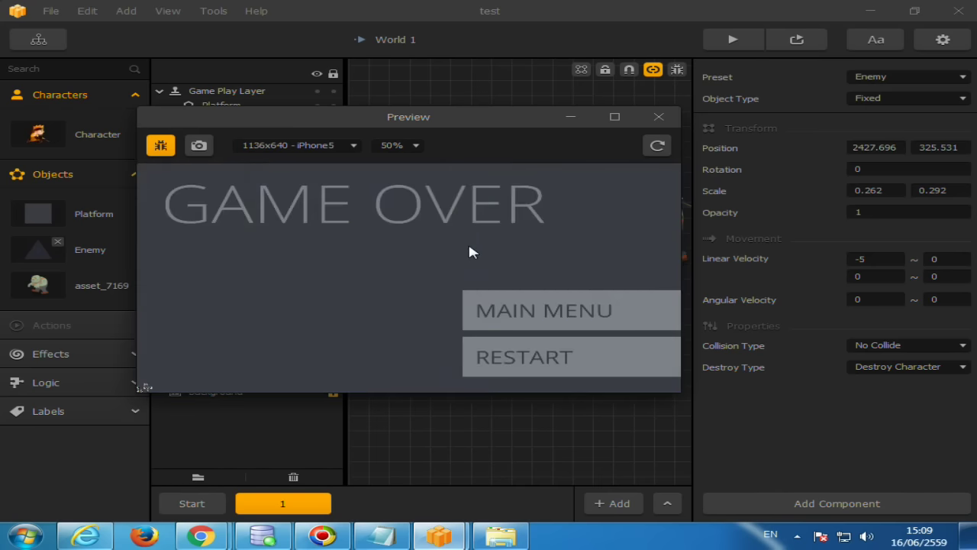
pyautogui.click(514, 365)
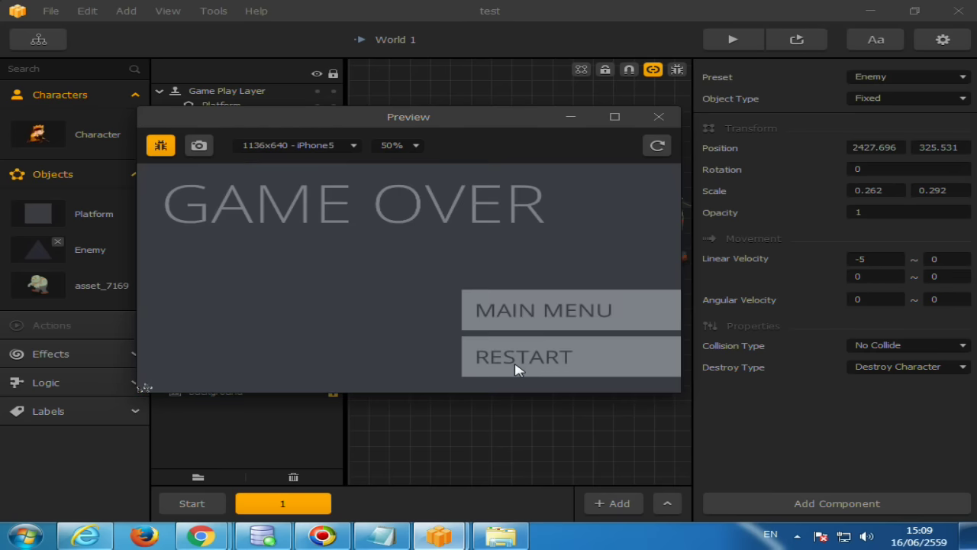
pyautogui.click(659, 116)
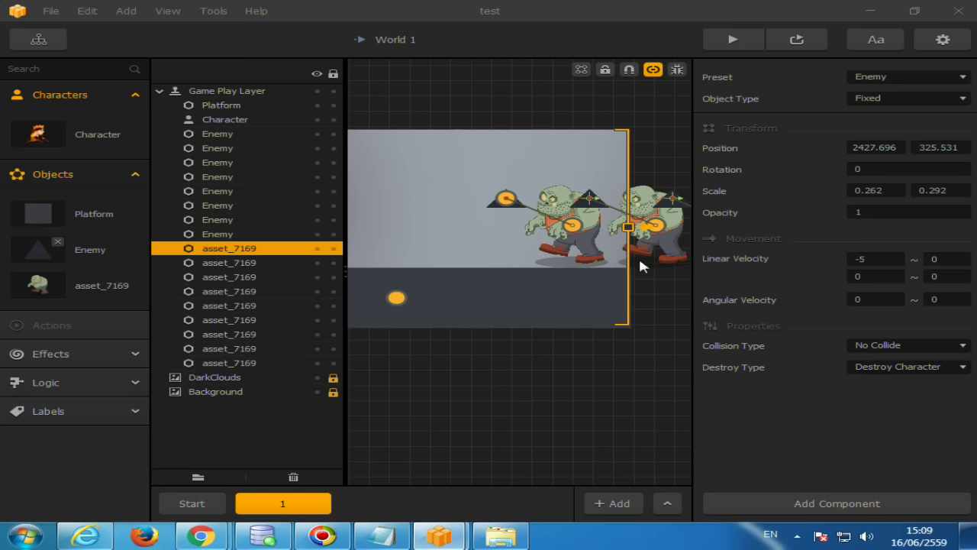
# Step: Select the last Enemy bullet spawner and preview the level
pyautogui.click(512, 205)
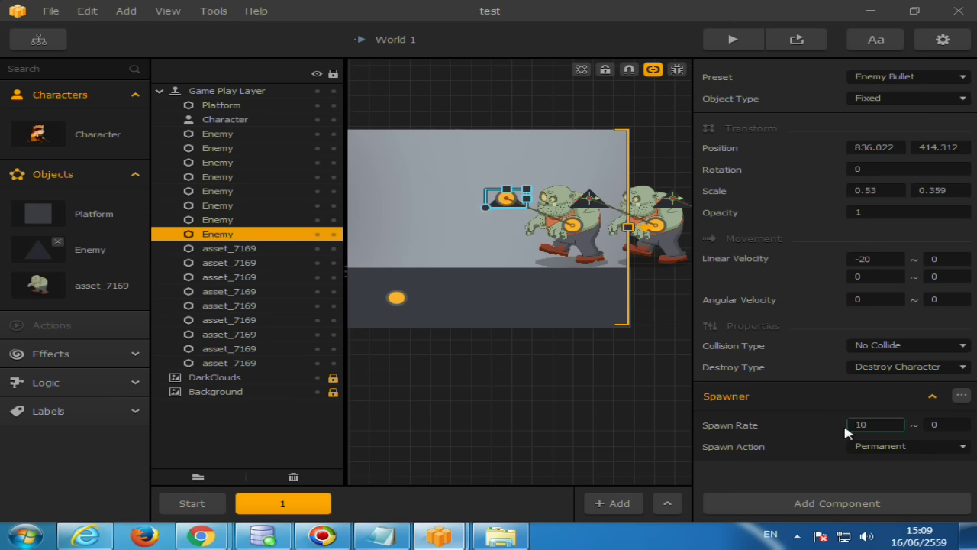
pyautogui.click(796, 40)
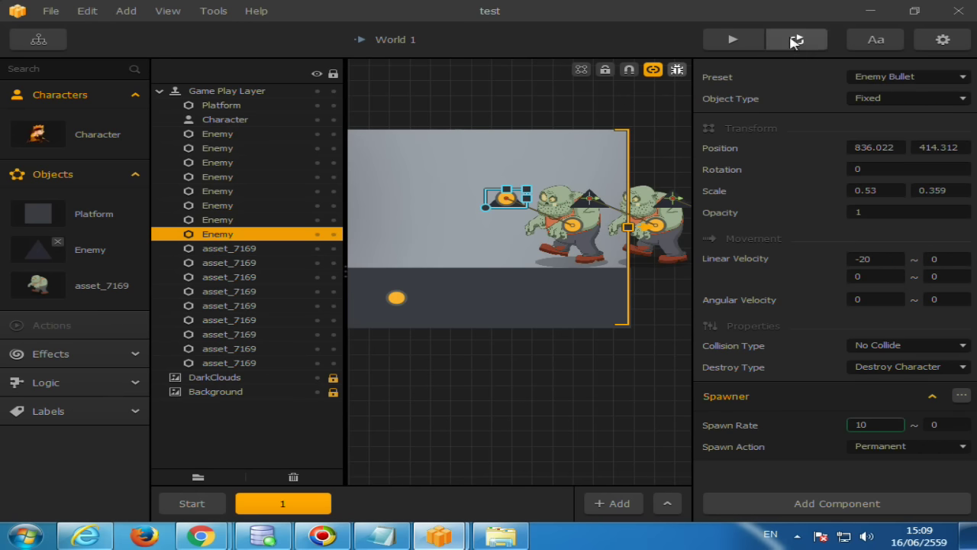
pyautogui.click(659, 117)
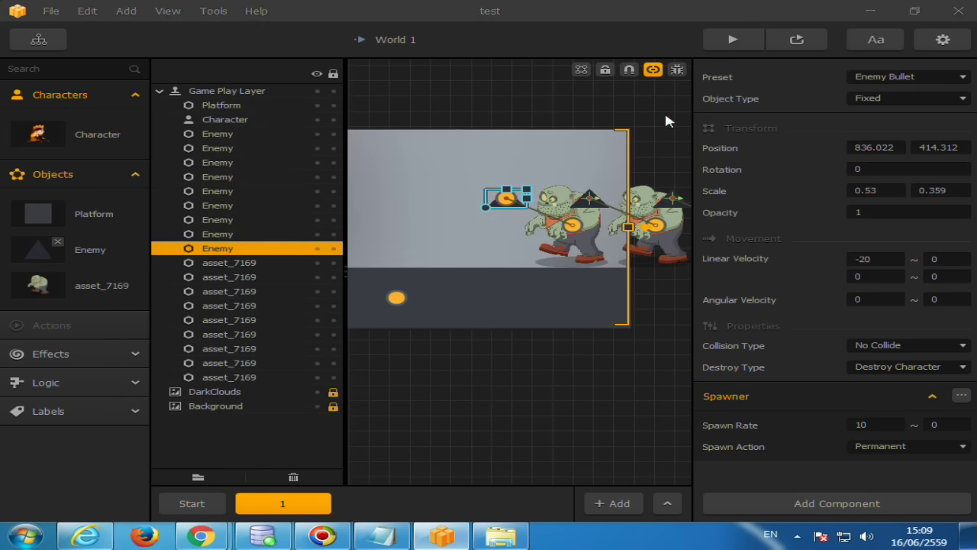
pyautogui.click(797, 40)
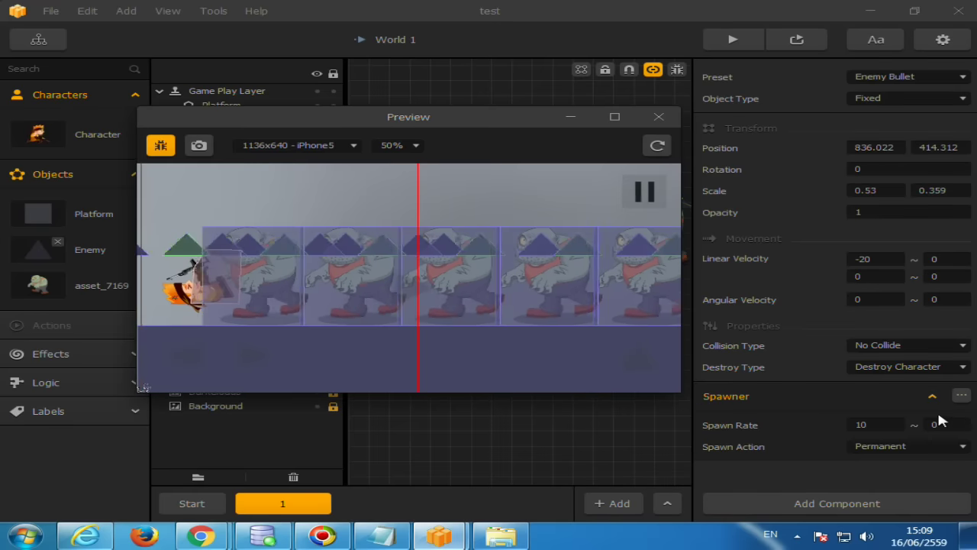
# Step: Enter 10 in both Spawn Rate fields of the Spawner component
pyautogui.click(933, 424)
pyautogui.click(933, 424)
pyautogui.click(884, 419)
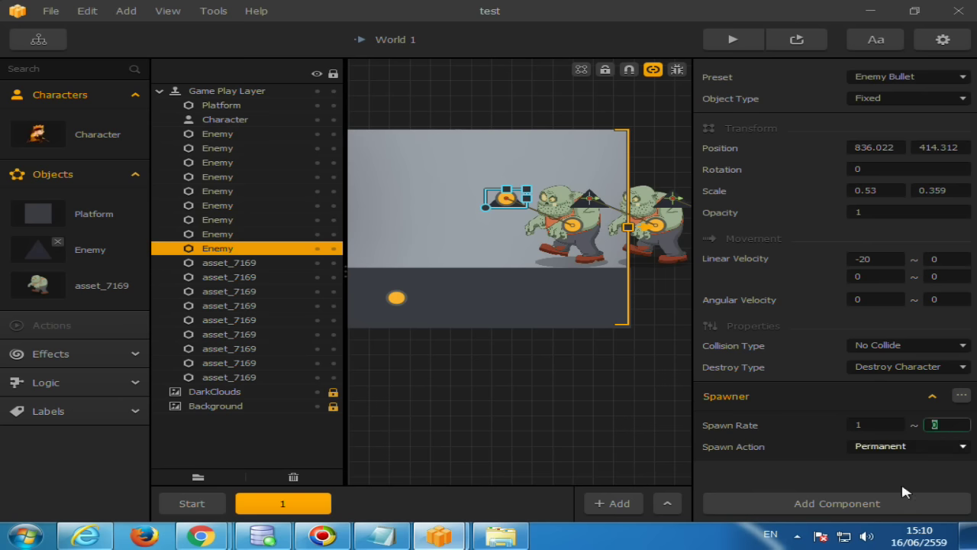
pyautogui.write('10')
pyautogui.click(879, 424)
pyautogui.write('0')
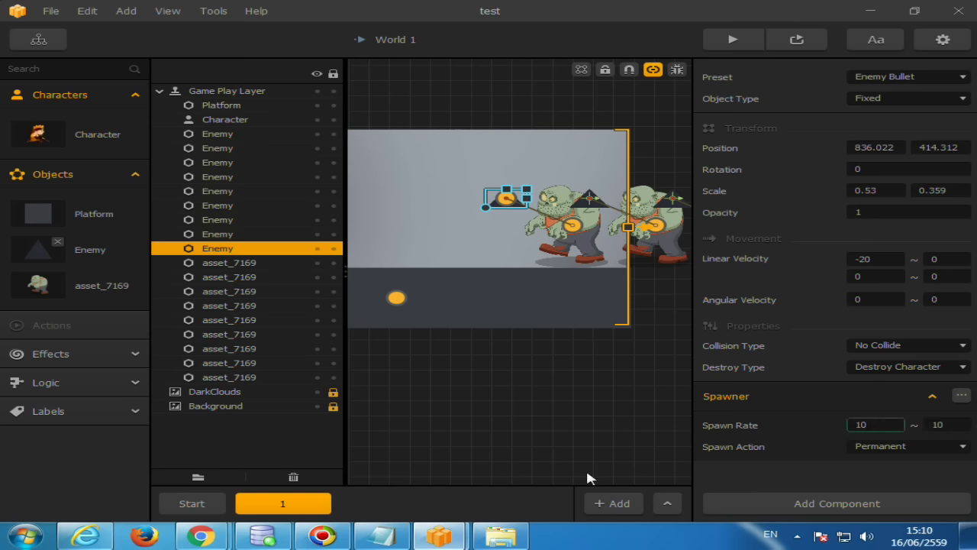
# Step: Close the open preview, run a fresh level preview, and close it
pyautogui.moveTo(456, 537)
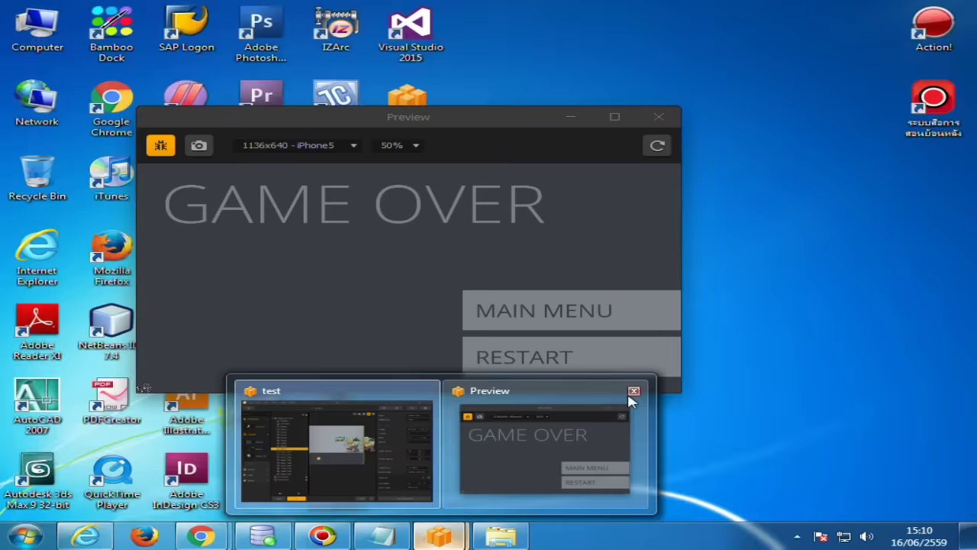
pyautogui.click(633, 392)
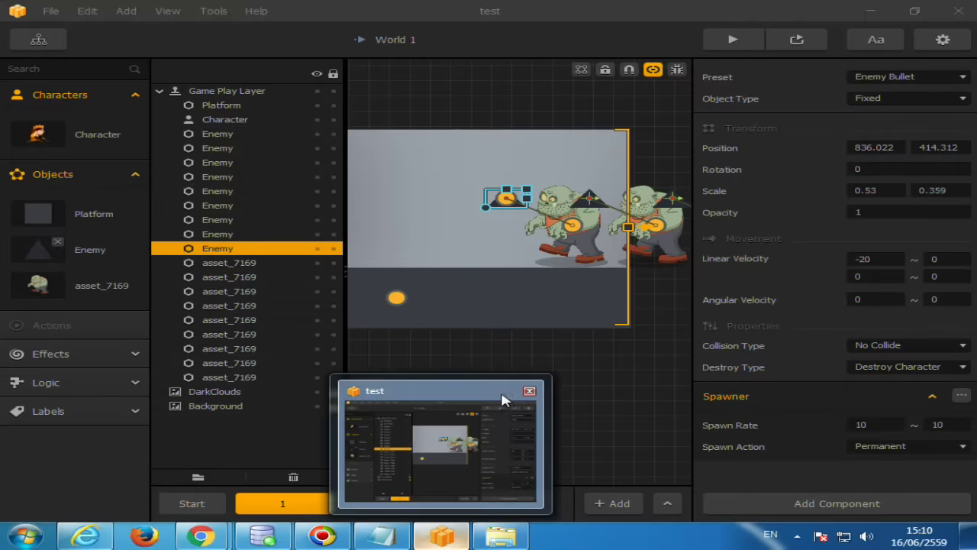
pyautogui.click(796, 39)
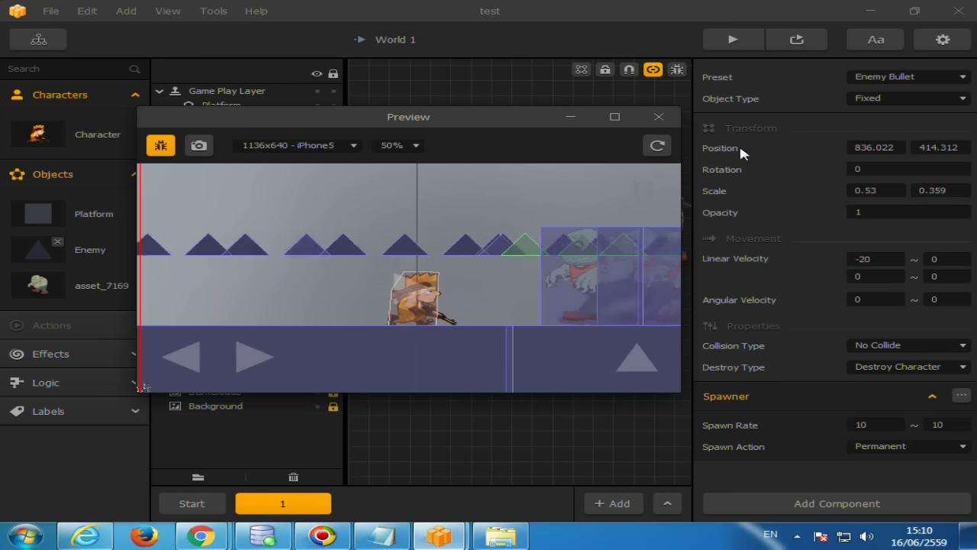
pyautogui.click(659, 116)
# Step: Select zombies on the canvas and open the ordering options menu
pyautogui.click(585, 223)
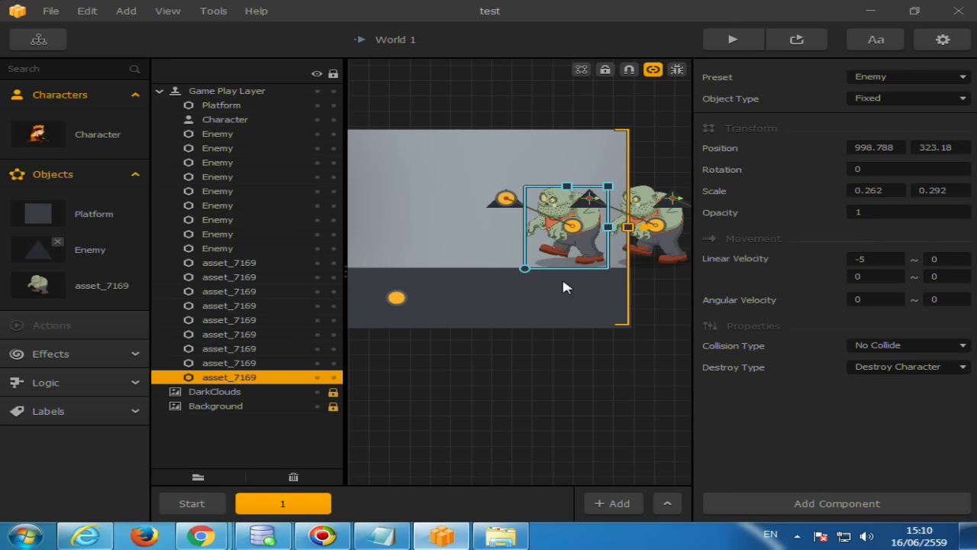
pyautogui.click(657, 230)
pyautogui.scroll(-3, 658, 233)
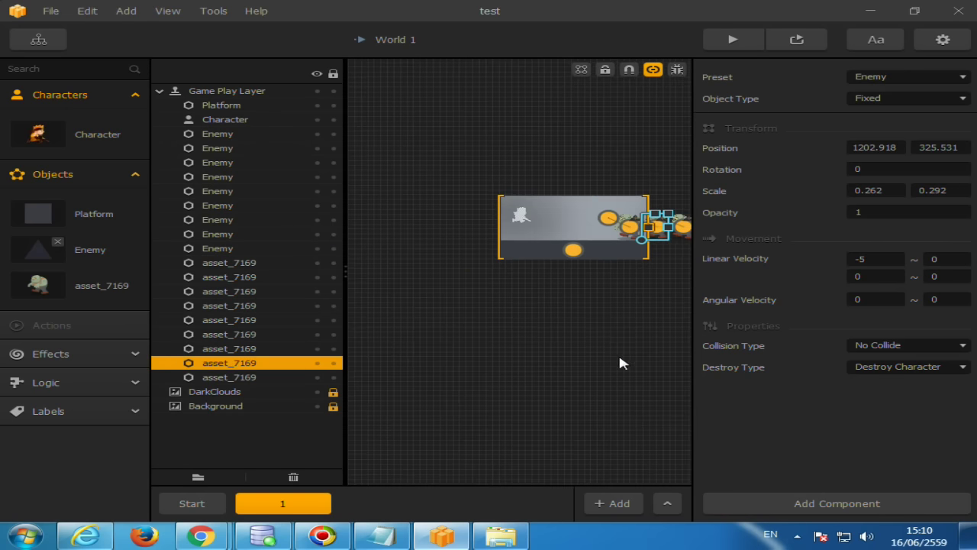
pyautogui.click(618, 352)
pyautogui.rightClick(594, 322)
pyautogui.click(658, 223)
pyautogui.scroll(2, 575, 175)
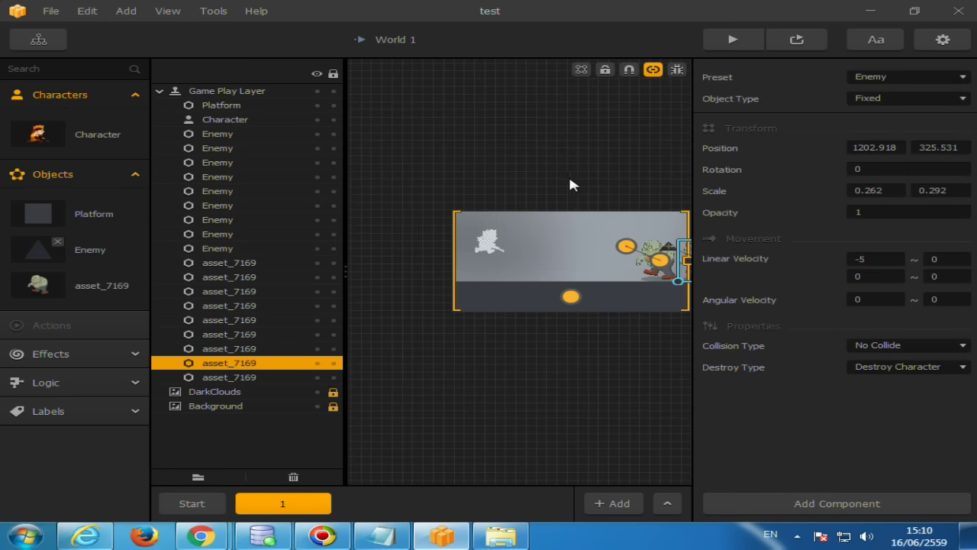
# Step: Dismiss the ordering menu, then select the bullet-spawning enemy and the zombie beside it
pyautogui.click(570, 184)
pyautogui.scroll(-2, 528, 158)
pyautogui.rightClick(528, 158)
pyautogui.press('Escape')
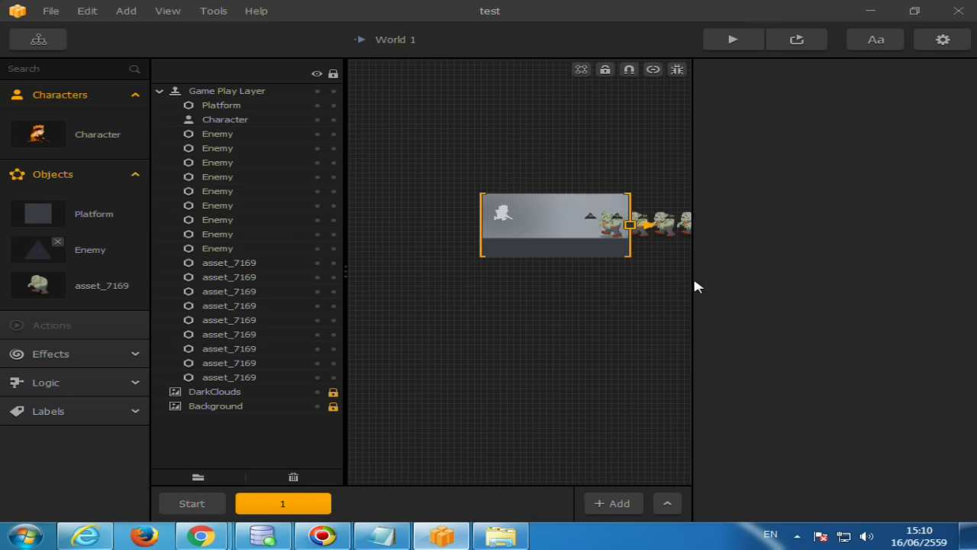
pyautogui.click(592, 220)
pyautogui.scroll(3, 608, 242)
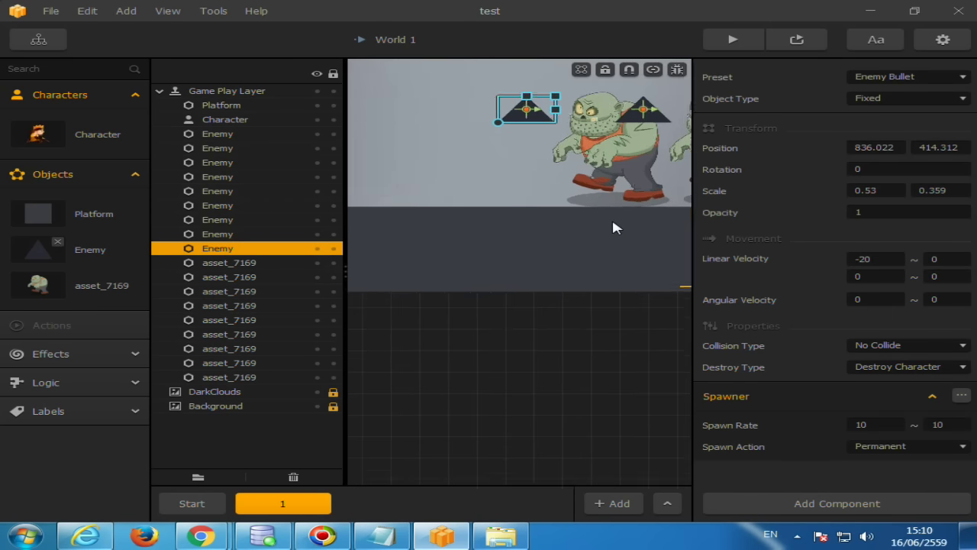
pyautogui.click(665, 197)
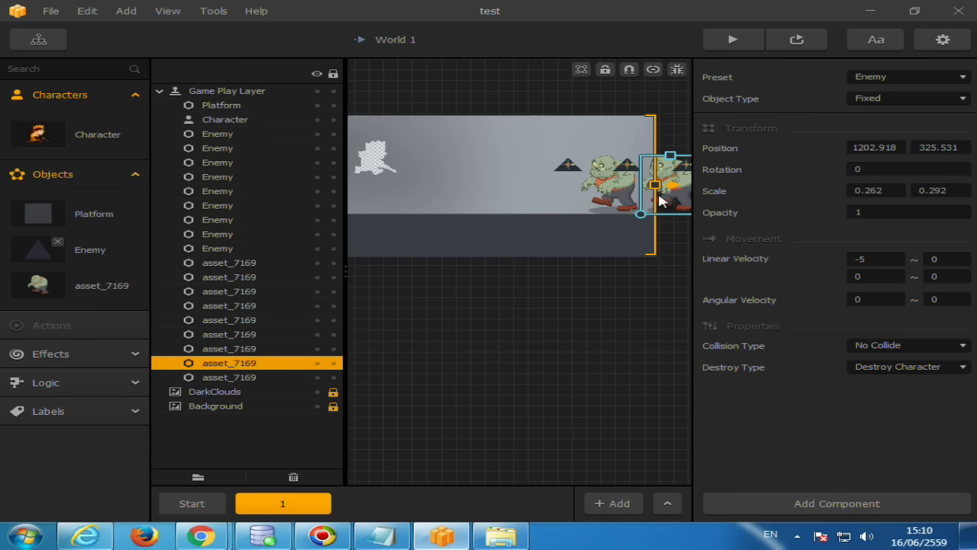
# Step: Delete one zombie and the Enemy next to it
pyautogui.press('Delete')
pyautogui.click(629, 166)
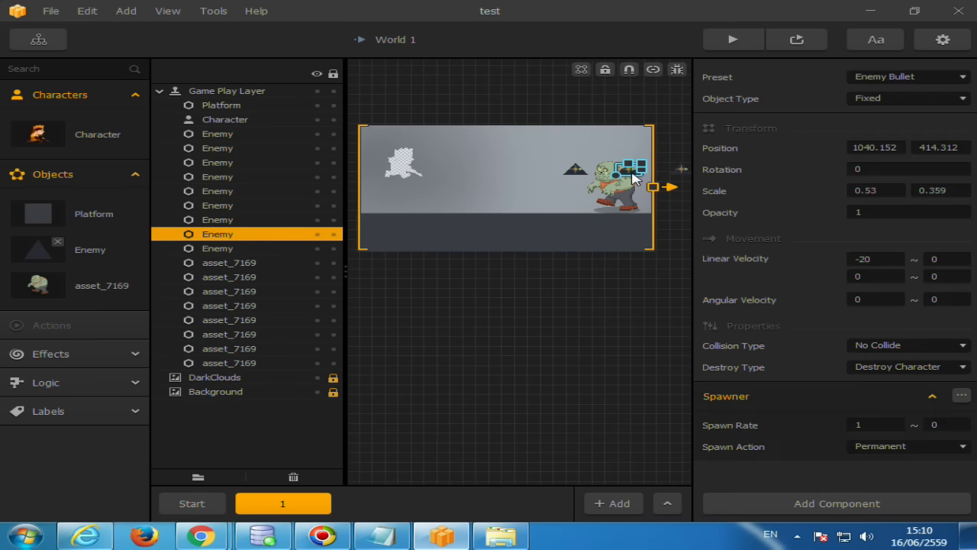
pyautogui.press('Delete')
pyautogui.scroll(-1, 634, 245)
# Step: Pick out the bullet-spawning triangle Enemy among the remaining zombies
pyautogui.click(627, 206)
pyautogui.click(588, 186)
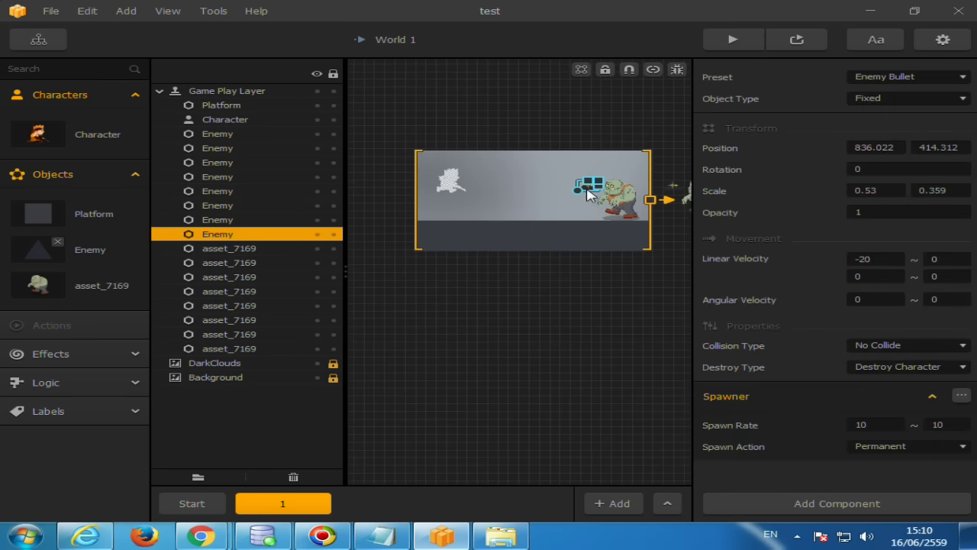
pyautogui.scroll(3, 600, 214)
pyautogui.click(656, 188)
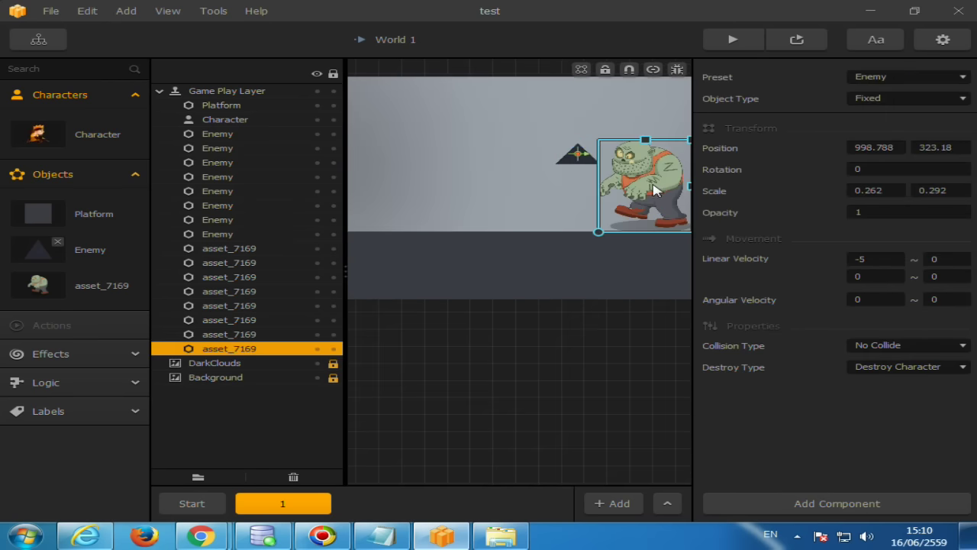
pyautogui.scroll(1, 654, 190)
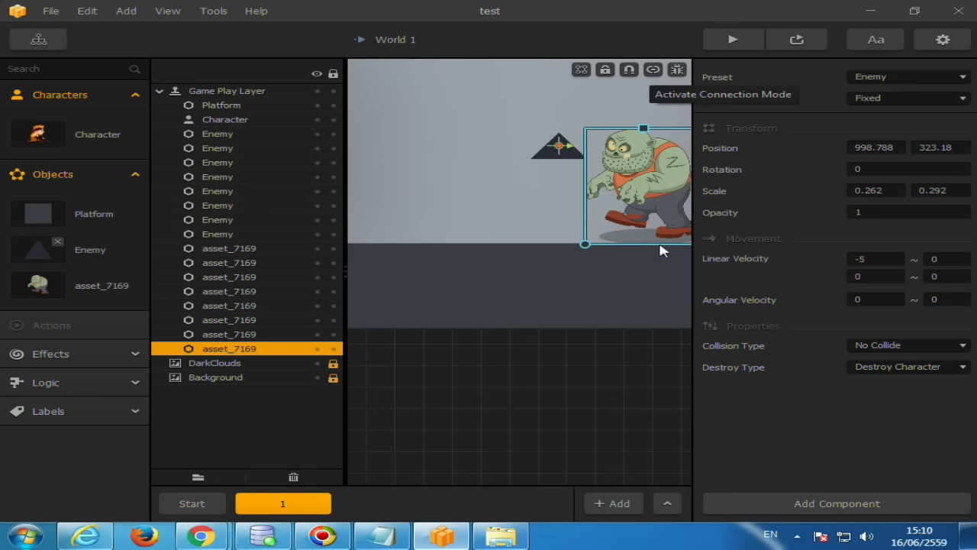
pyautogui.click(571, 157)
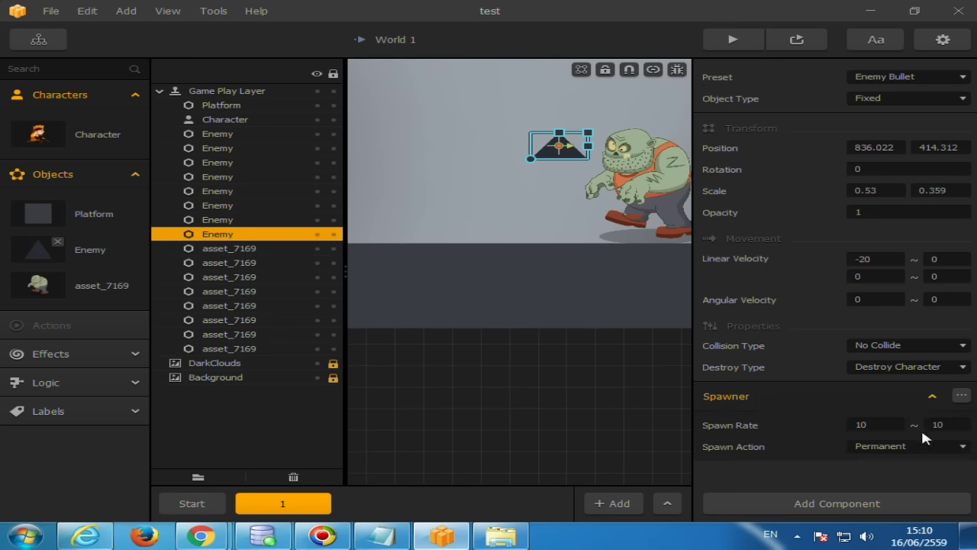
# Step: Set both Spawn Rate values to 100 and preview the level
pyautogui.click(931, 446)
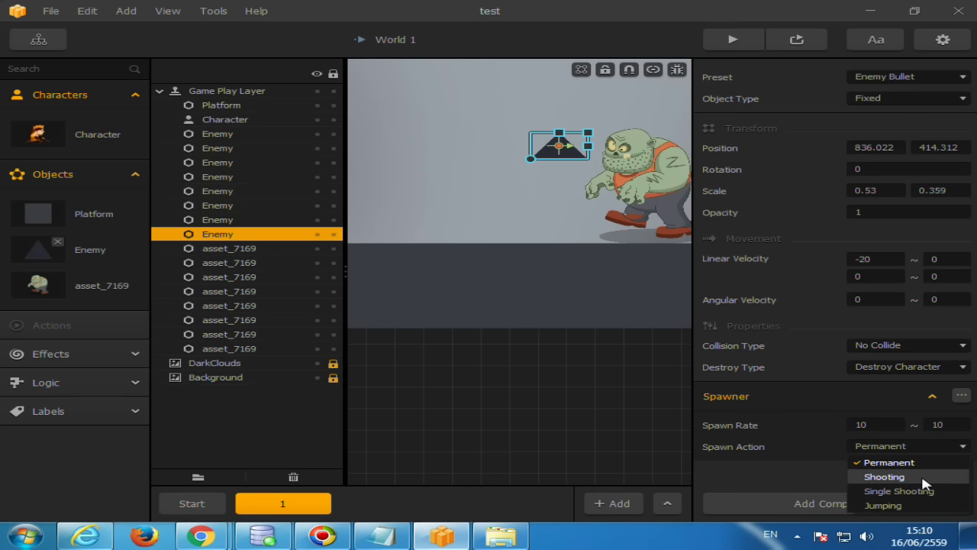
pyautogui.click(894, 425)
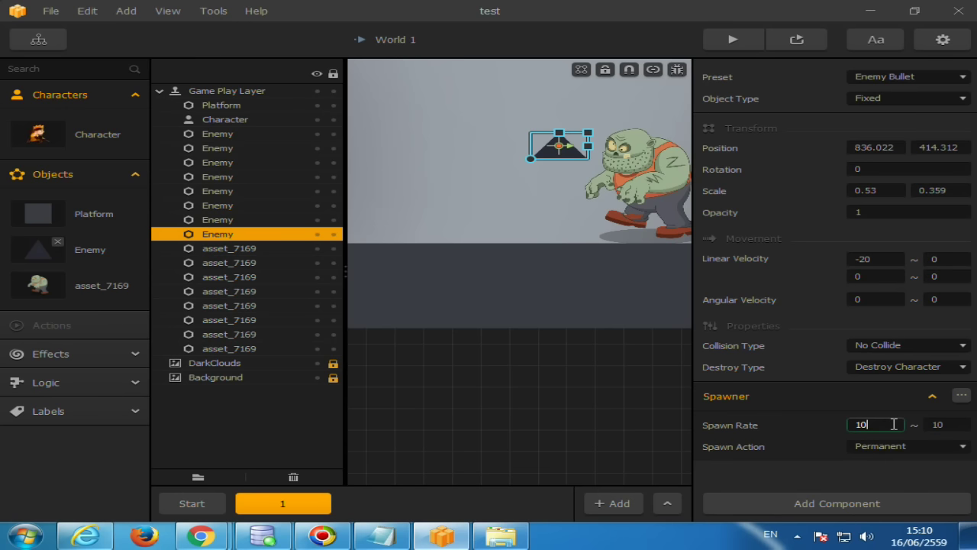
pyautogui.write('0')
pyautogui.click(945, 426)
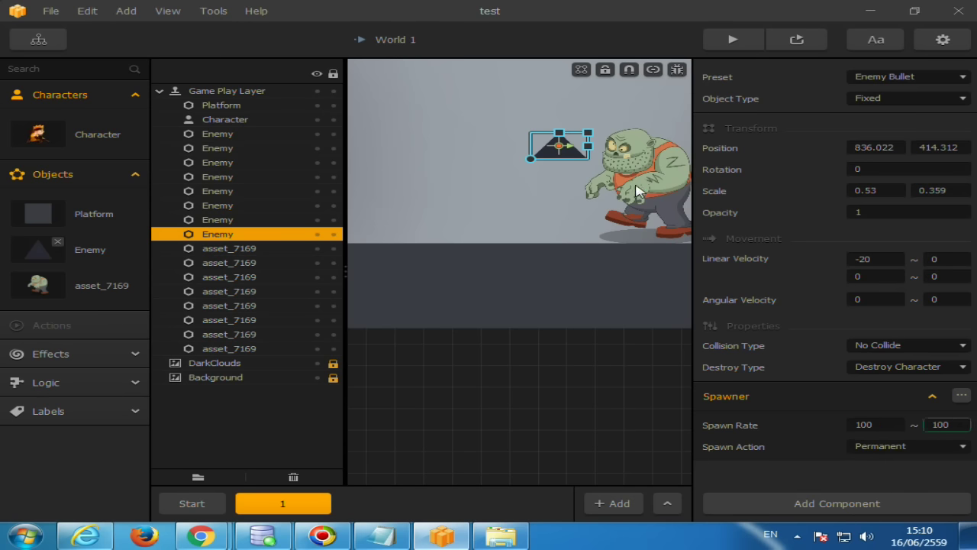
pyautogui.click(801, 42)
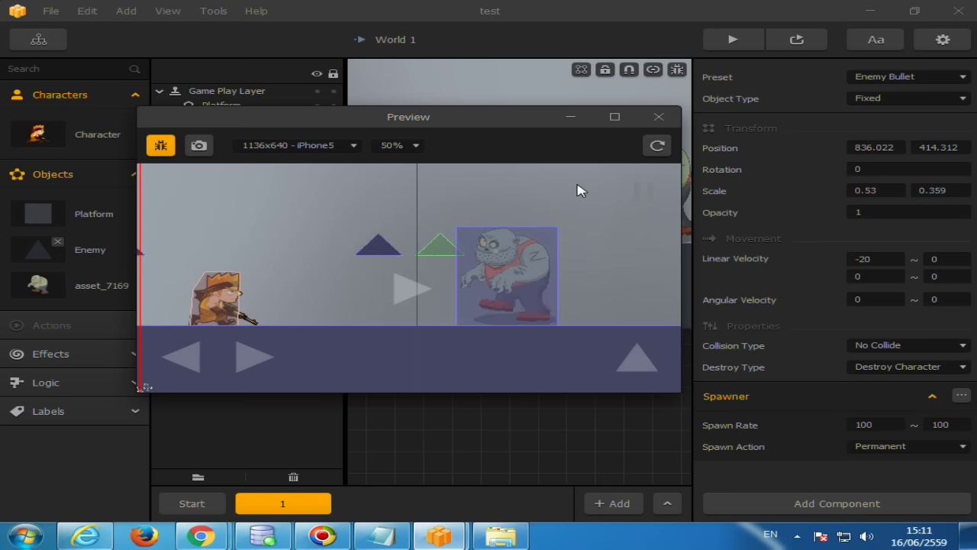
# Step: Change the Enemy Bullet's first spawn rate value to 0.5 and run a preview test
pyautogui.click(659, 116)
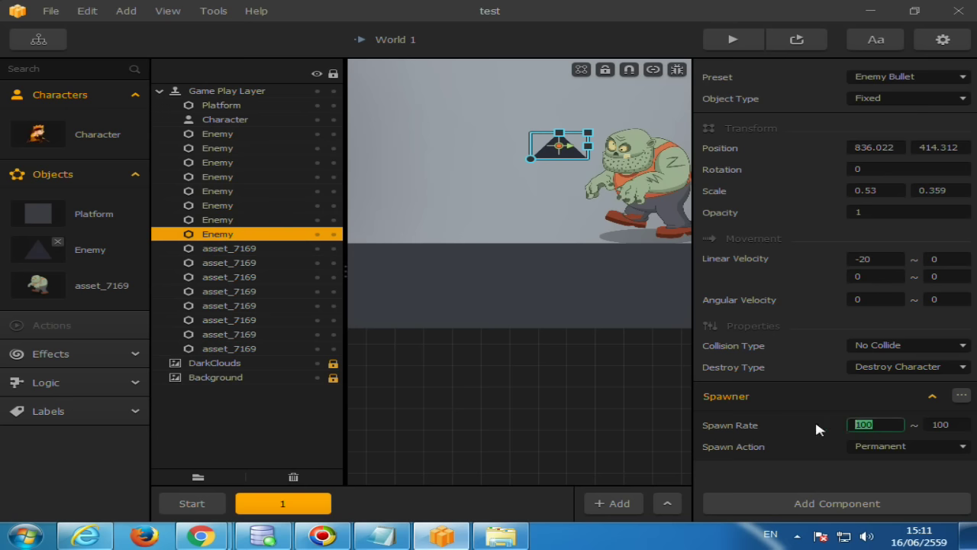
pyautogui.write('0.5')
pyautogui.click(805, 47)
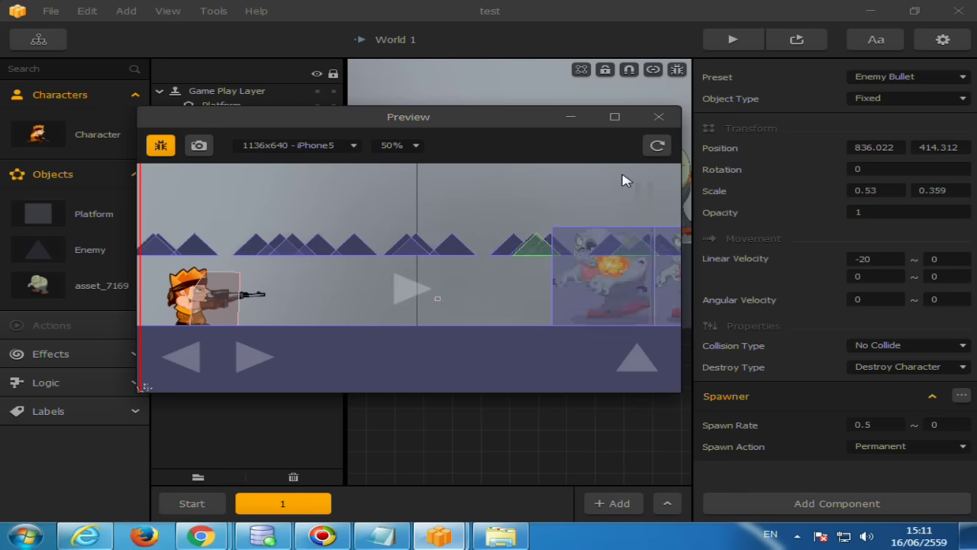
pyautogui.click(661, 115)
# Step: Delete the four zombies in the row on the canvas
pyautogui.scroll(-5, 434, 380)
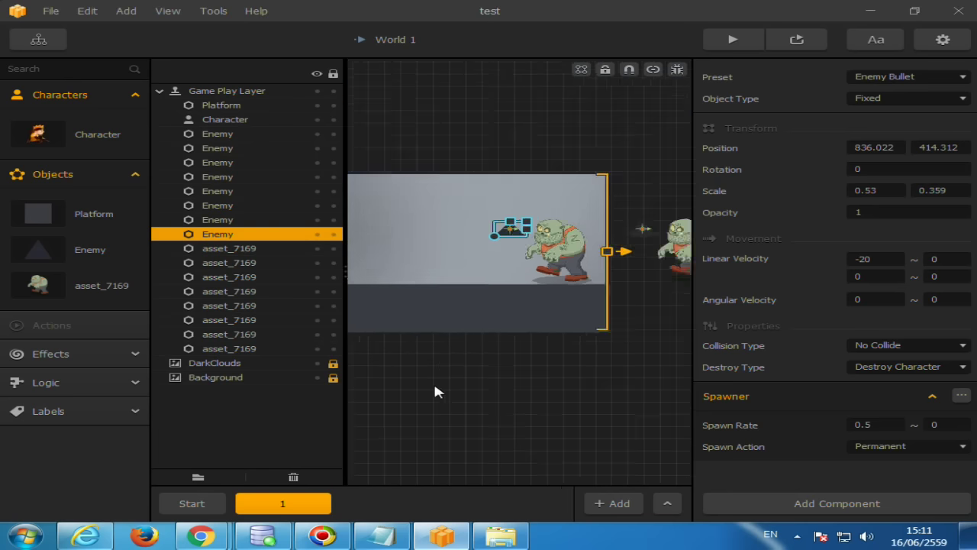
pyautogui.click(581, 387)
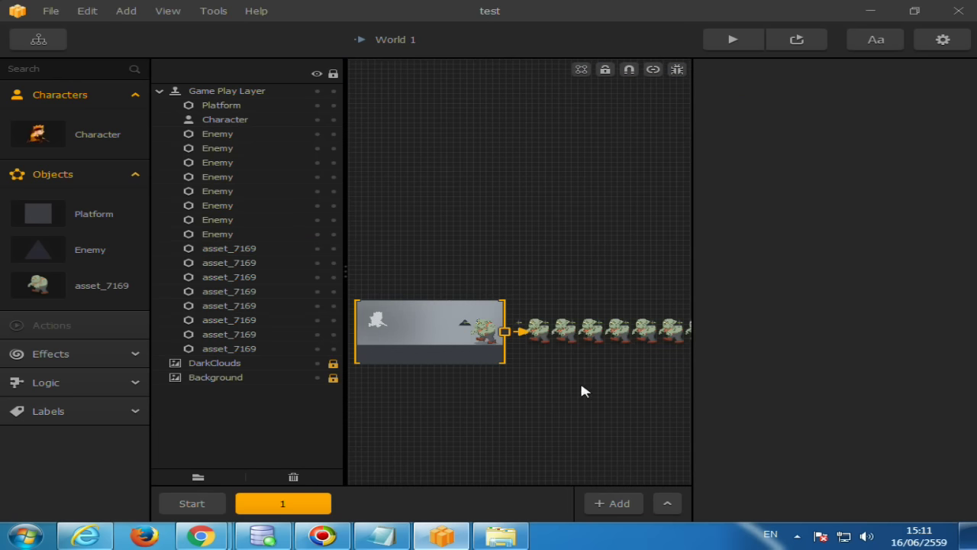
pyautogui.click(538, 333)
pyautogui.press('Delete')
pyautogui.click(564, 334)
pyautogui.press('Delete')
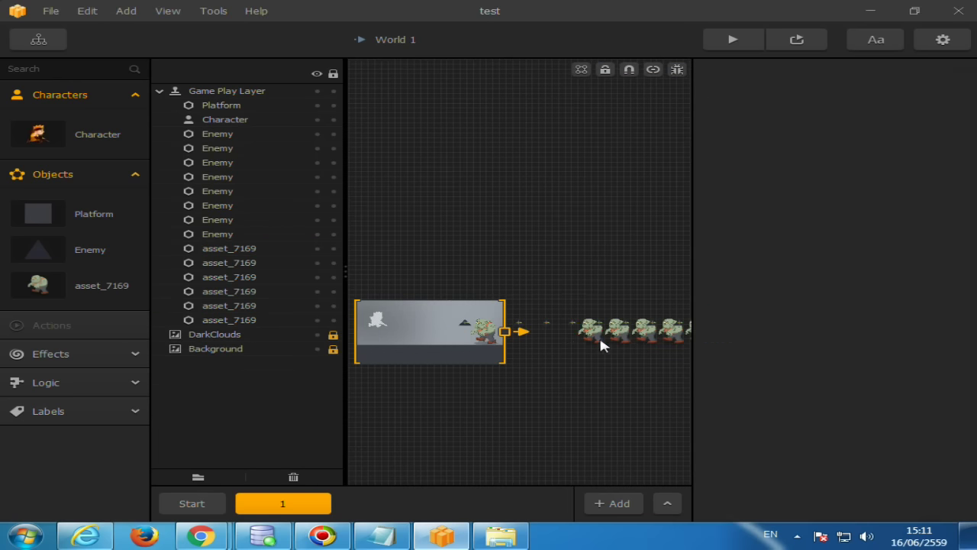
pyautogui.click(594, 334)
pyautogui.press('Delete')
pyautogui.click(614, 341)
pyautogui.press('Delete')
# Step: Turn on Connection Mode and delete the extra Enemy objects in the layer list, keeping one
pyautogui.click(653, 69)
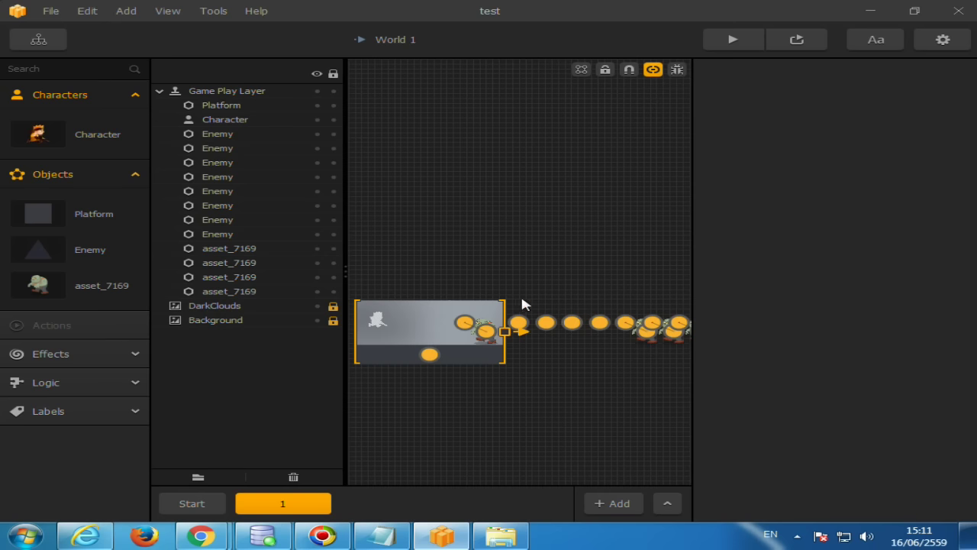
pyautogui.click(217, 136)
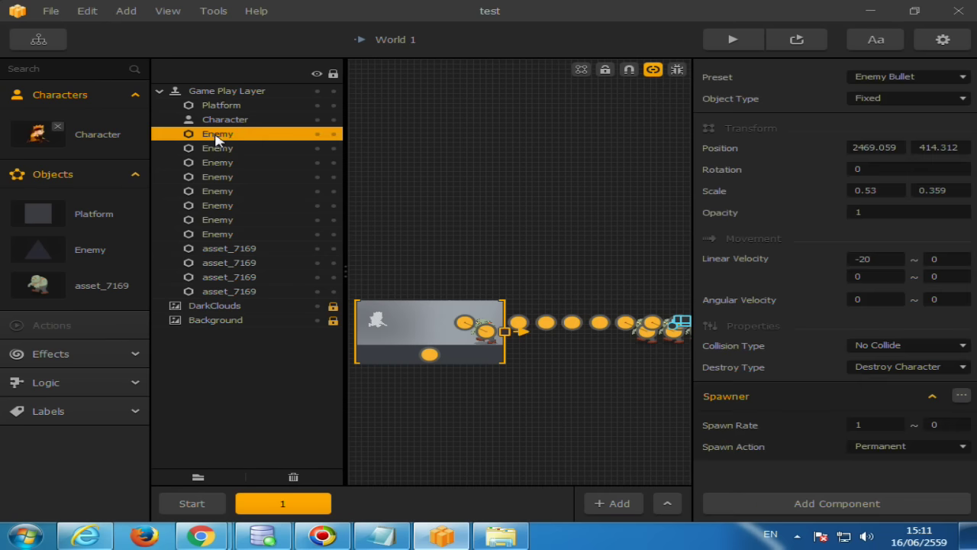
pyautogui.click(216, 153)
pyautogui.click(231, 236)
pyautogui.click(230, 220)
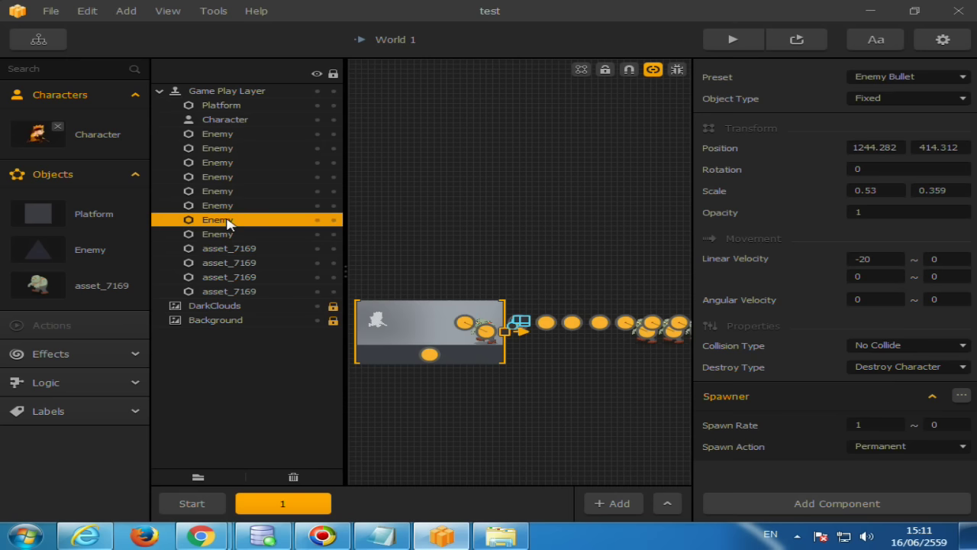
pyautogui.click(229, 134)
pyautogui.press('Delete')
pyautogui.click(227, 135)
pyautogui.press('Delete')
pyautogui.click(227, 135)
pyautogui.press('Delete')
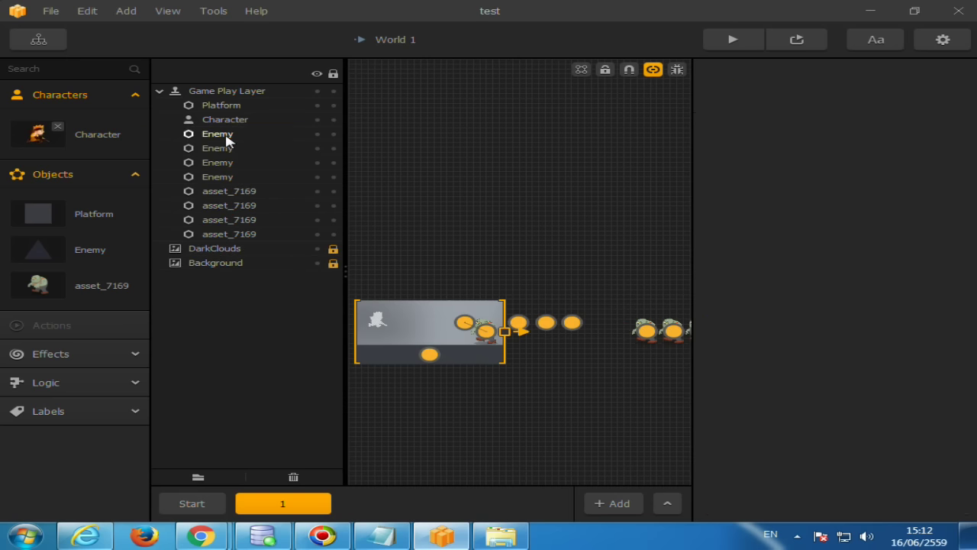
pyautogui.click(227, 135)
pyautogui.press('Delete')
pyautogui.click(226, 135)
pyautogui.press('Delete')
pyautogui.click(226, 135)
pyautogui.press('Delete')
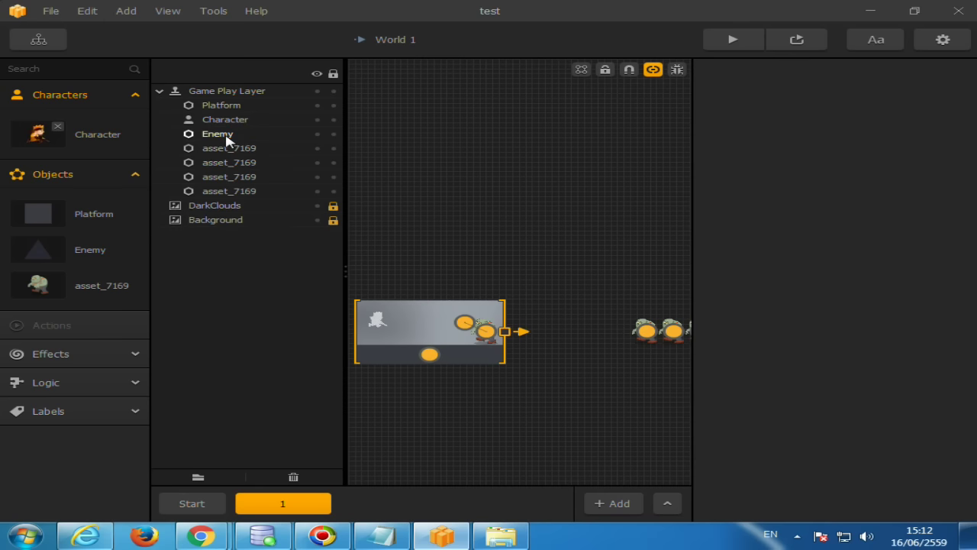
# Step: Delete the extra asset_7169 zombies from the layer list, then preview the trimmed level
pyautogui.click(227, 155)
pyautogui.press('Delete')
pyautogui.click(227, 157)
pyautogui.press('Delete')
pyautogui.click(227, 157)
pyautogui.press('Delete')
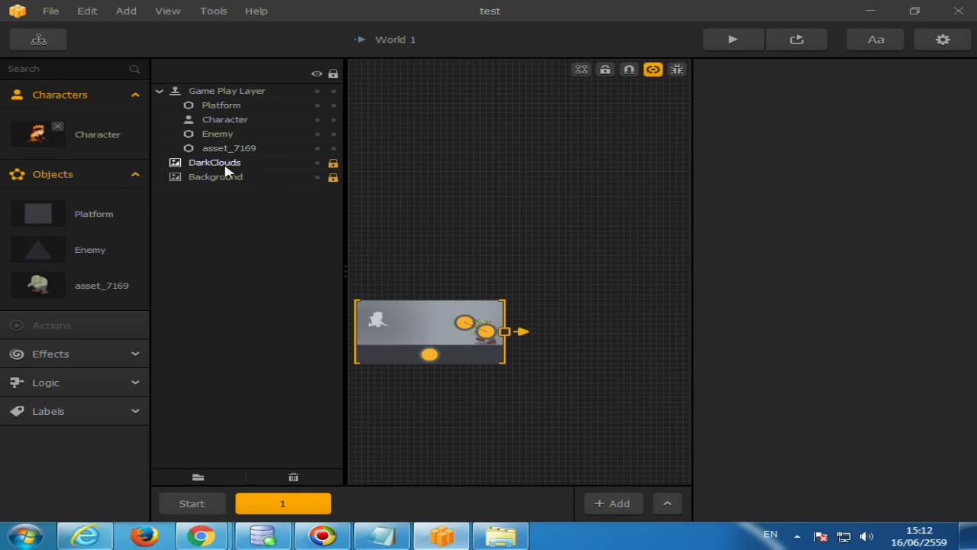
pyautogui.click(778, 44)
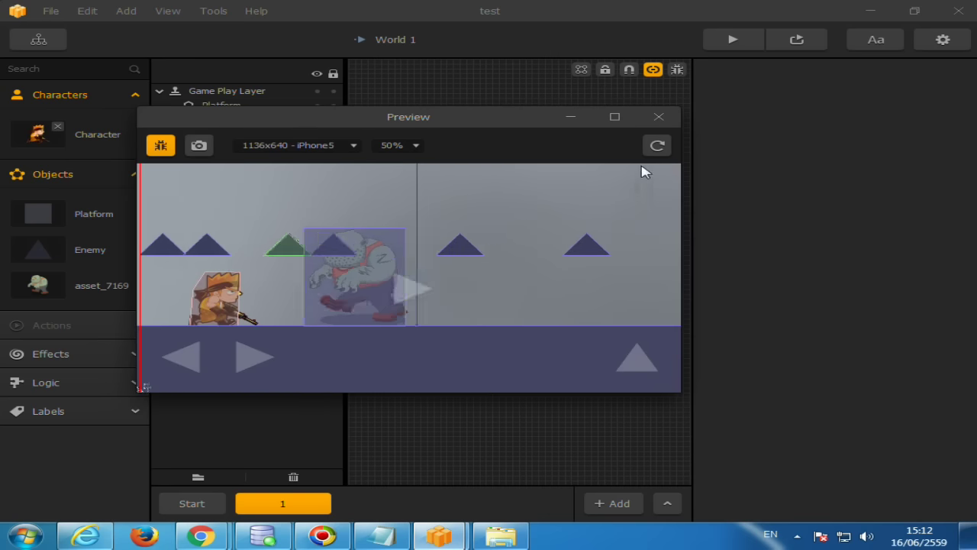
# Step: Set the bullet-spawning Enemy's minimum spawn rate to 0.2 and preview the enemy bullets
pyautogui.click(659, 122)
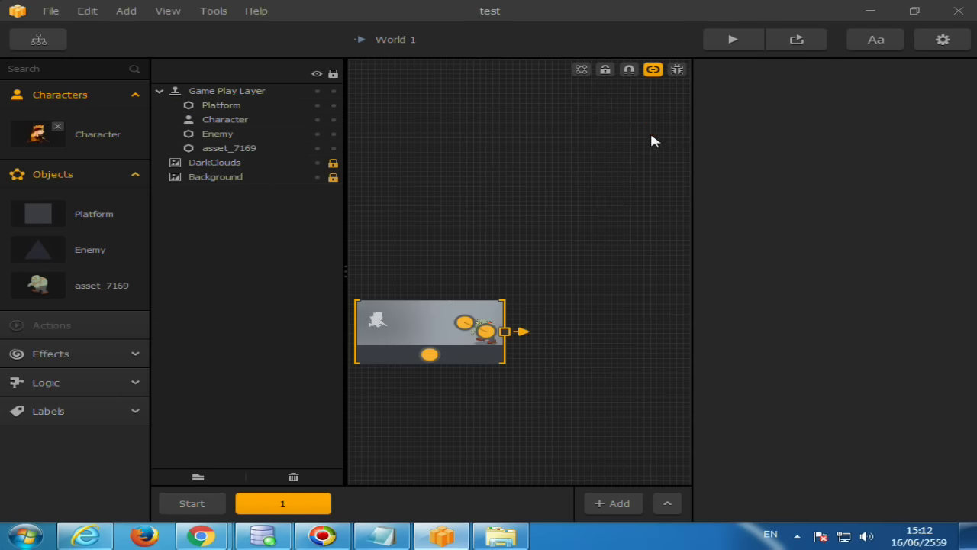
pyautogui.click(463, 333)
pyautogui.click(863, 426)
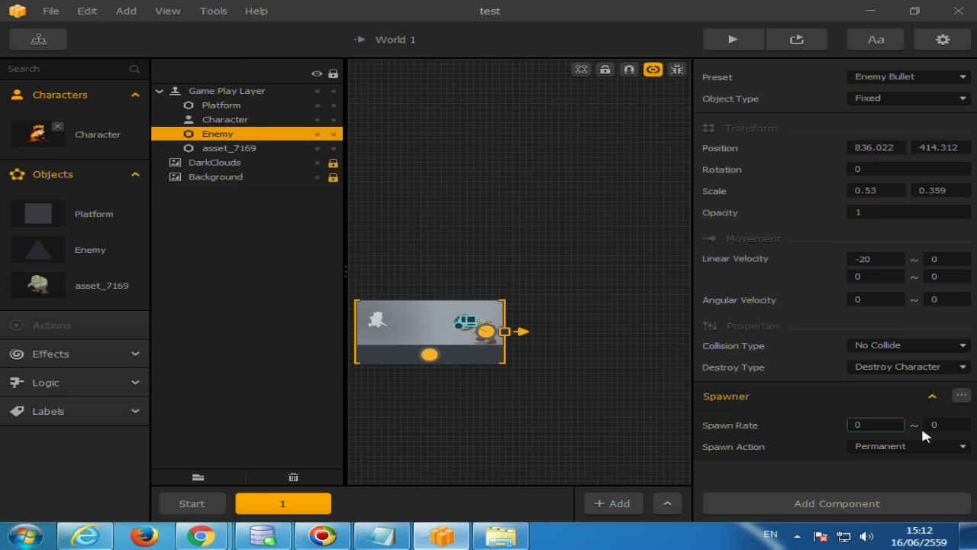
pyautogui.click(797, 40)
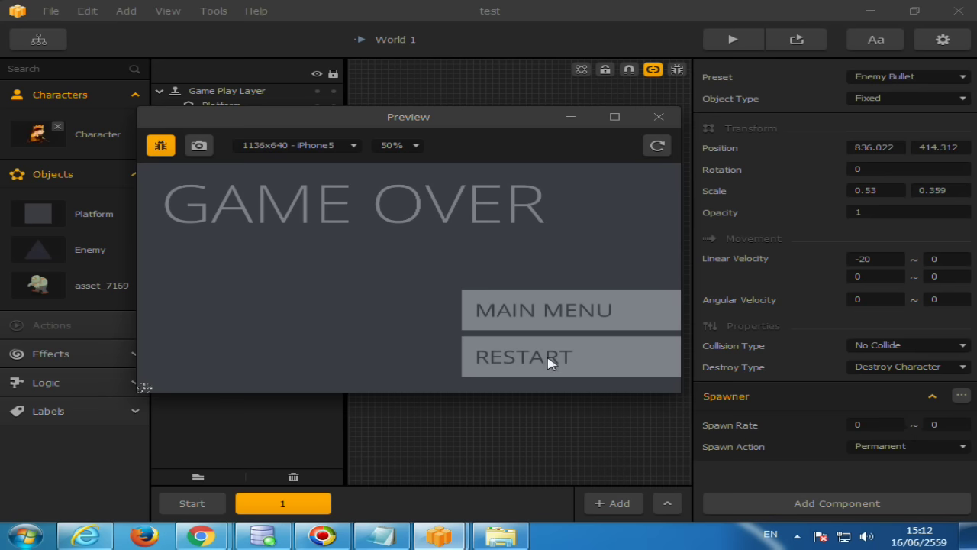
pyautogui.press('Escape')
# Step: Set the maximum spawn rate to 0.3 and preview the game again
pyautogui.click(848, 429)
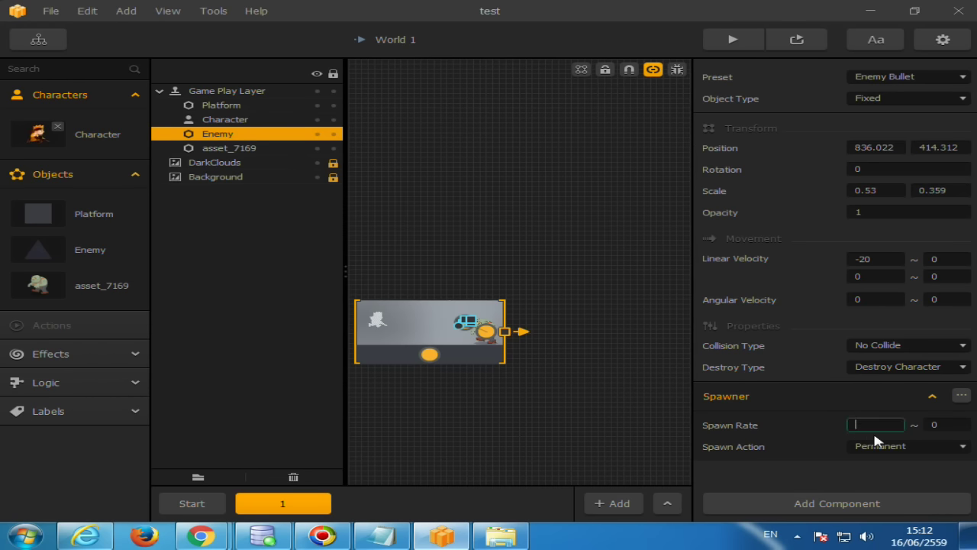
pyautogui.write('0.2')
pyautogui.press('Tab')
pyautogui.write('0.3')
pyautogui.click(788, 44)
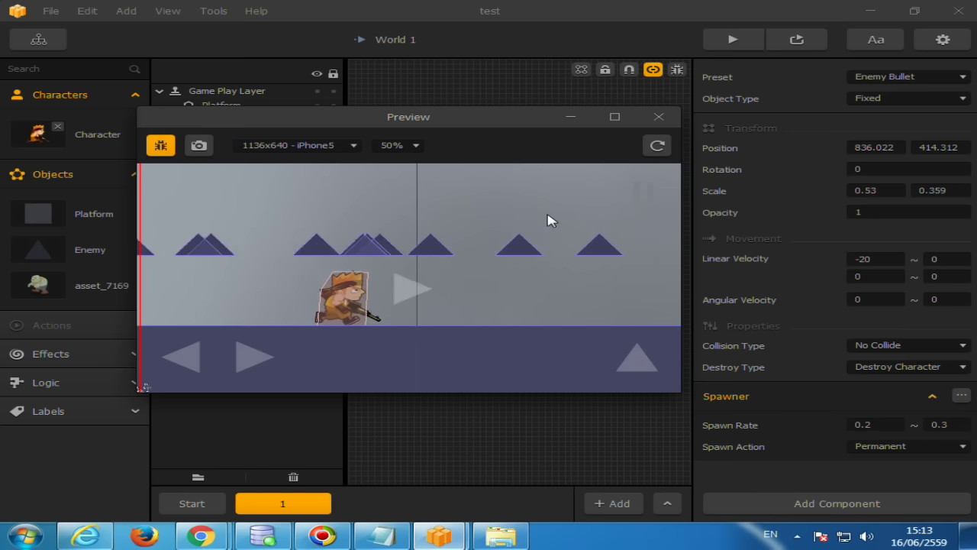
pyautogui.press('Escape')
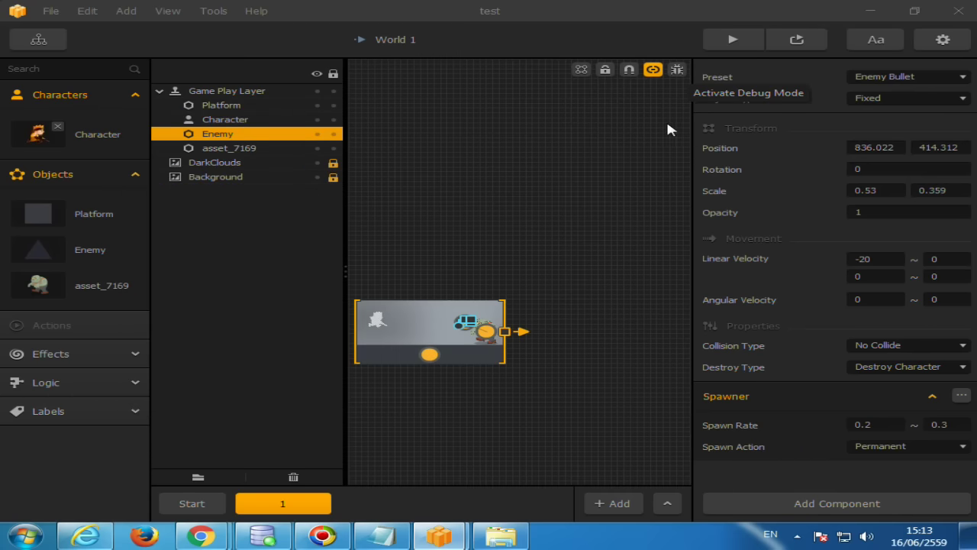
# Step: Change the Character's Trail bullet animation Speed from 50 to 100, then preview and restart the game
pyautogui.click(85, 145)
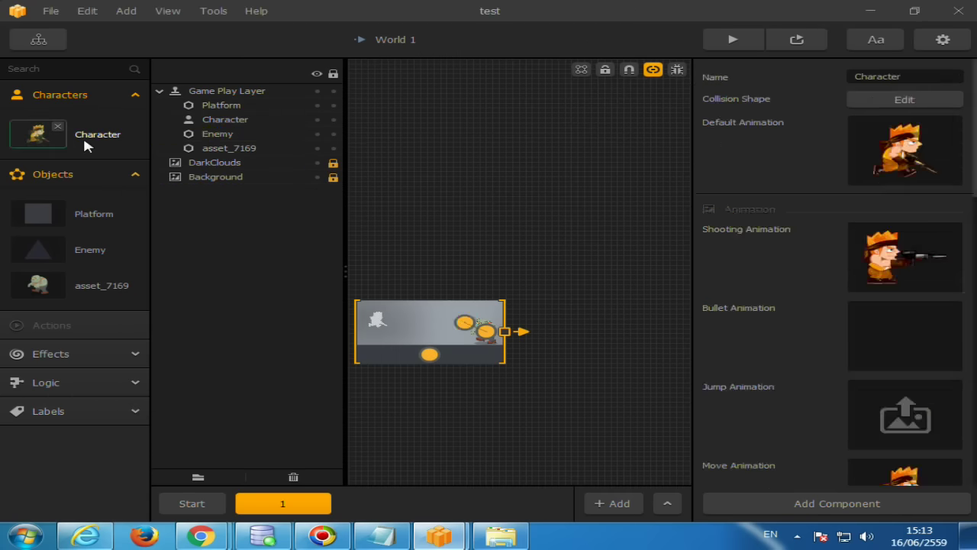
pyautogui.moveTo(871, 282)
pyautogui.scroll(-1, 794, 267)
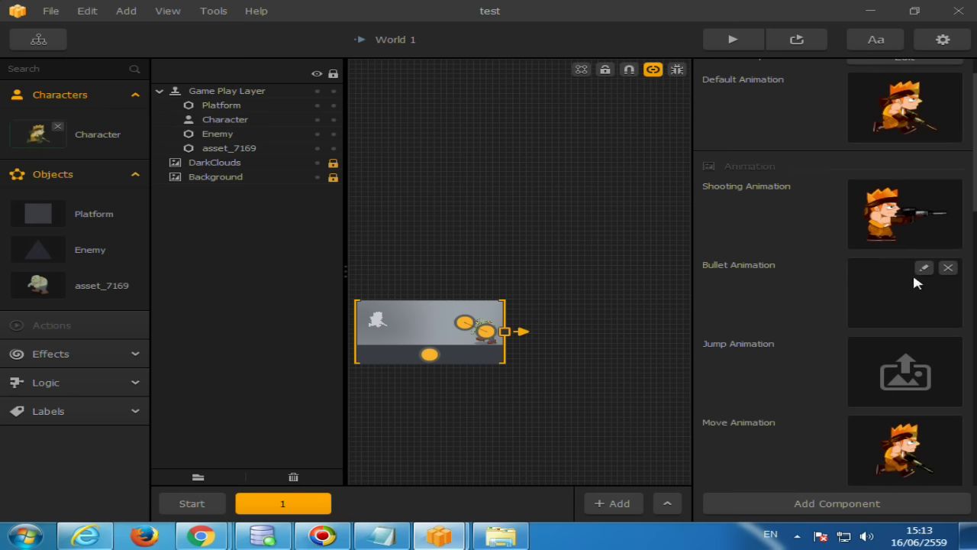
pyautogui.click(923, 269)
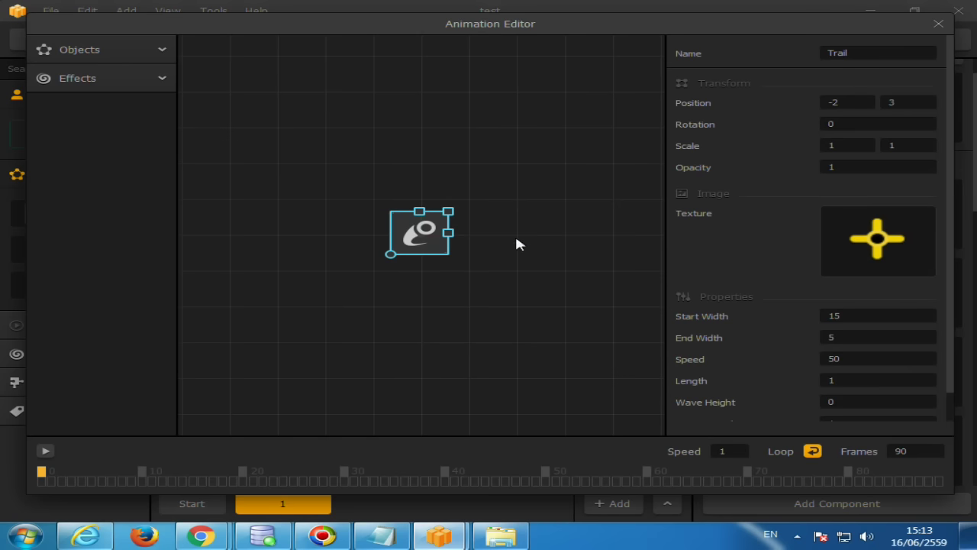
pyautogui.scroll(-1, 772, 371)
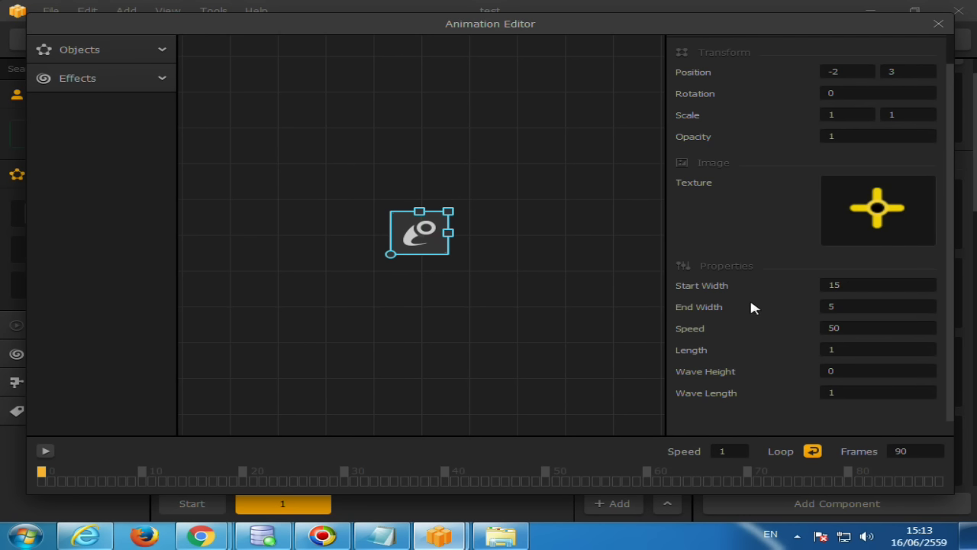
pyautogui.click(865, 333)
pyautogui.click(938, 24)
pyautogui.click(796, 39)
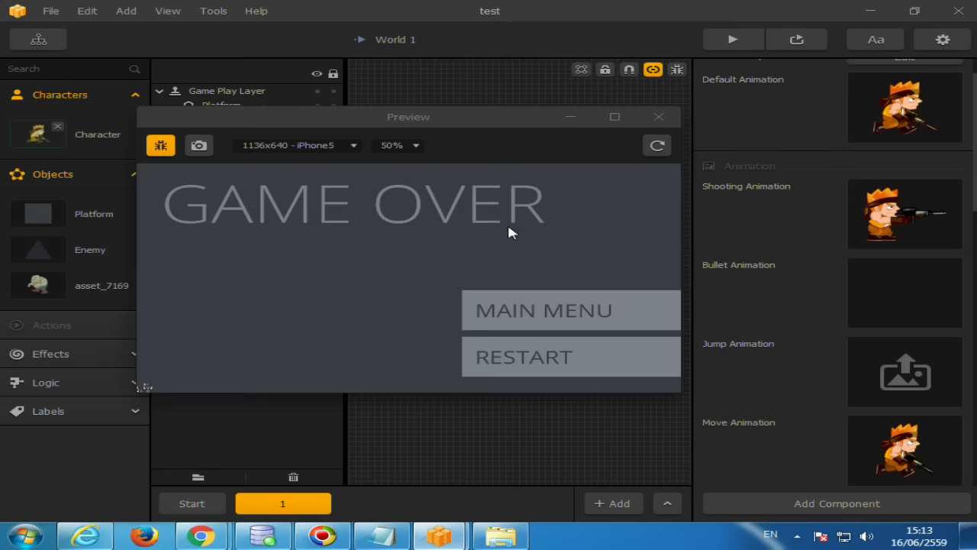
pyautogui.click(512, 359)
# Step: Preview the level, making the character run right and shoot with the arrow and space keys
pyautogui.click(658, 116)
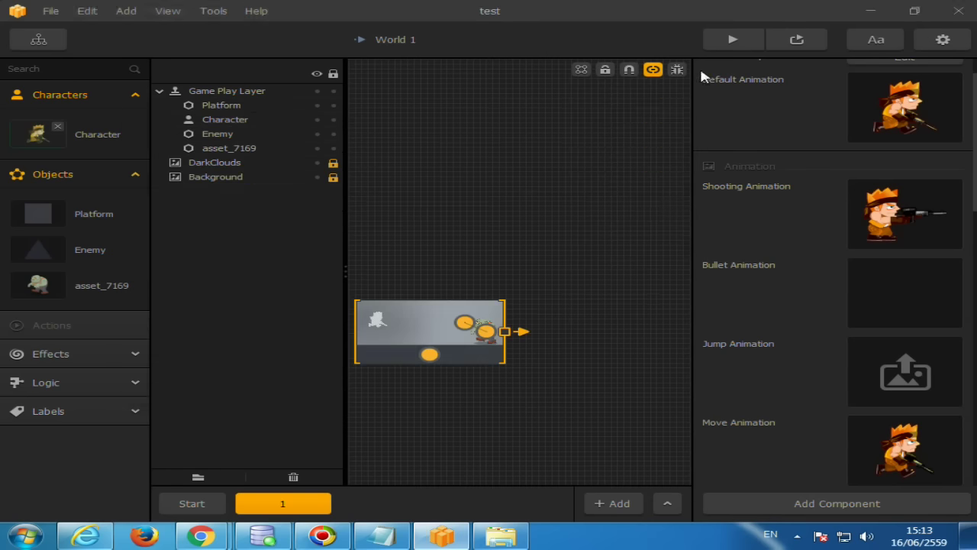
pyautogui.click(793, 44)
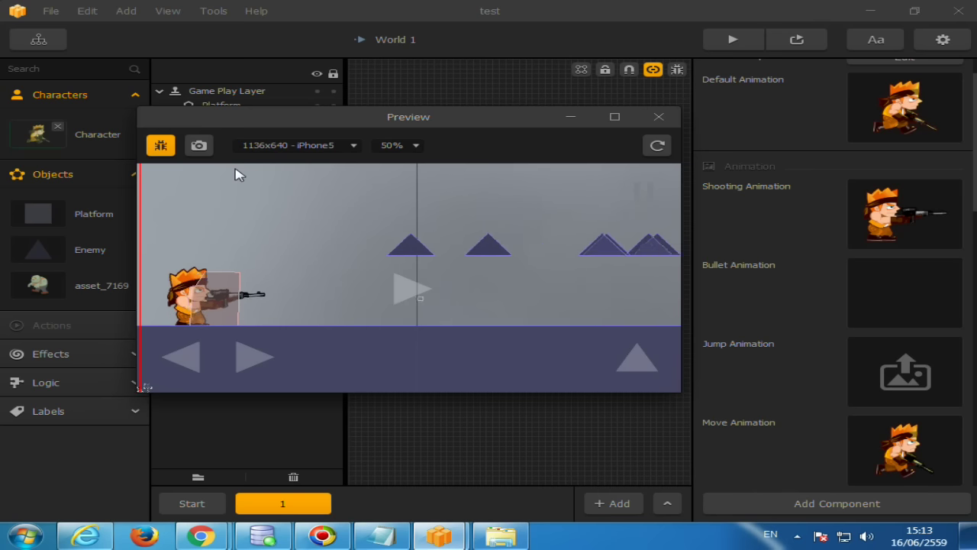
pyautogui.press('Right')
pyautogui.press('space')
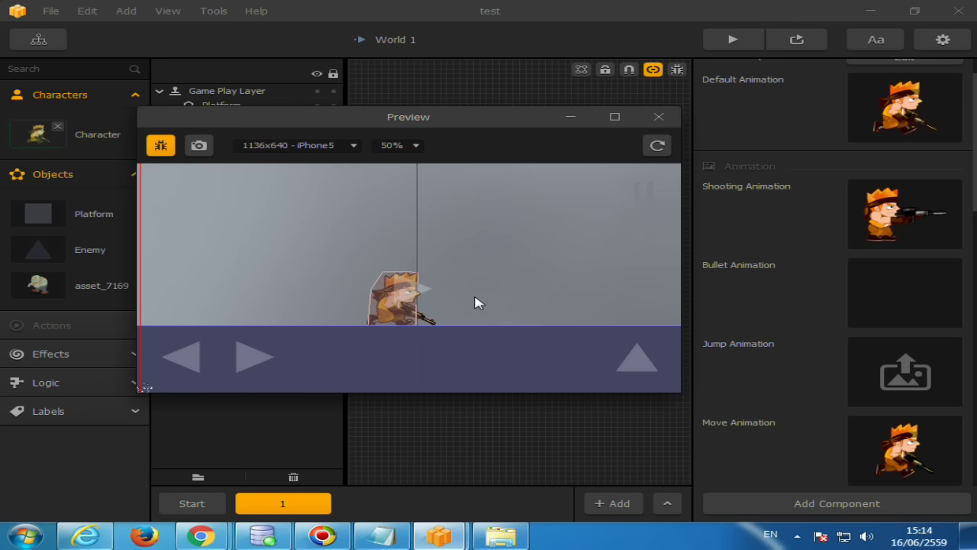
pyautogui.moveTo(905, 311)
pyautogui.click(659, 117)
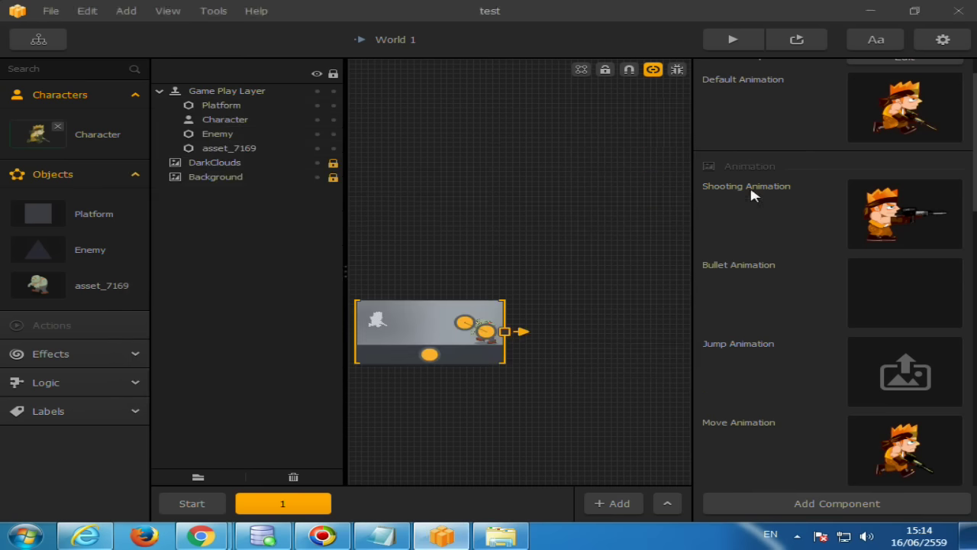
pyautogui.scroll(-4, 917, 267)
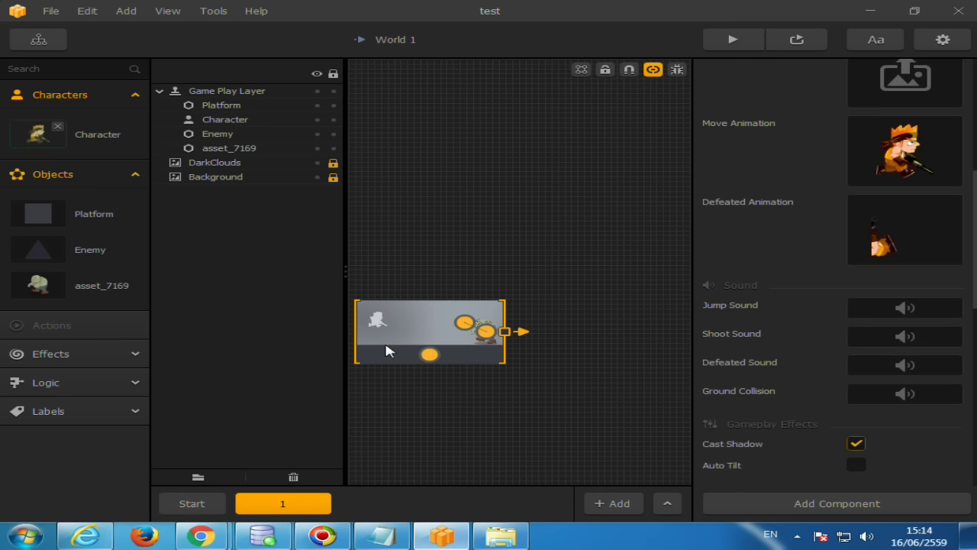
pyautogui.scroll(2, 389, 348)
pyautogui.scroll(2, 390, 353)
# Step: Drop an asset_7169 zombie beside the character in the Start scene and give it the Character Bullet preset
pyautogui.click(190, 506)
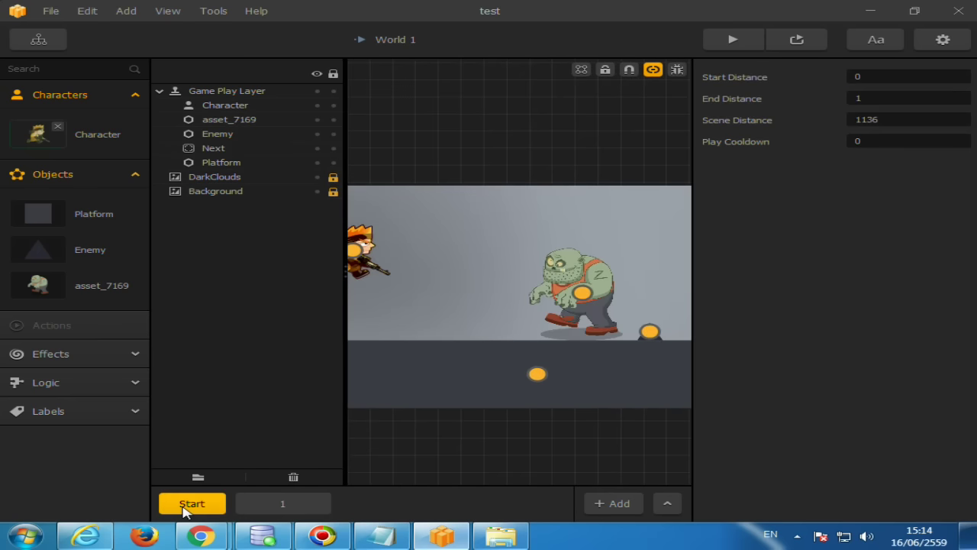
pyautogui.scroll(-3, 405, 303)
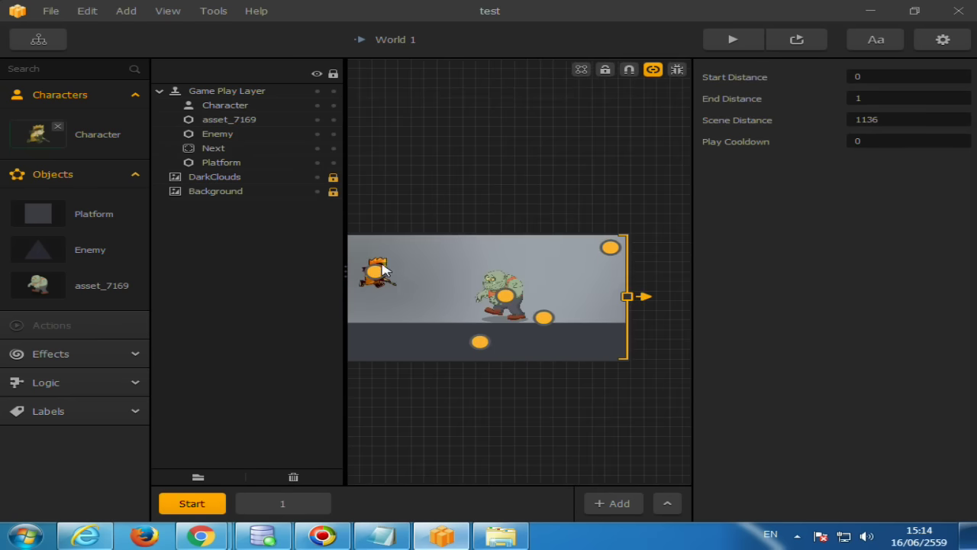
pyautogui.click(384, 273)
pyautogui.scroll(2, 381, 339)
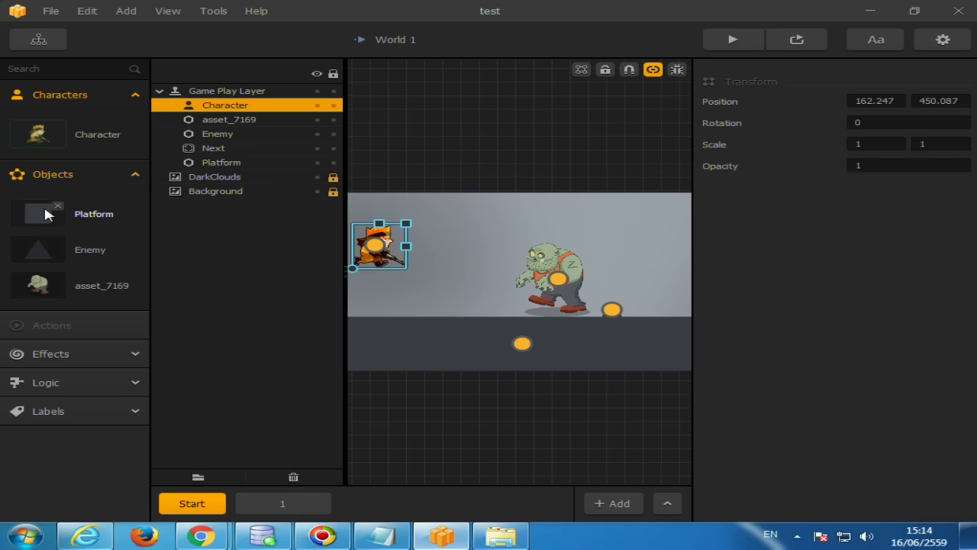
pyautogui.moveTo(38, 288); pyautogui.dragTo(446, 244)
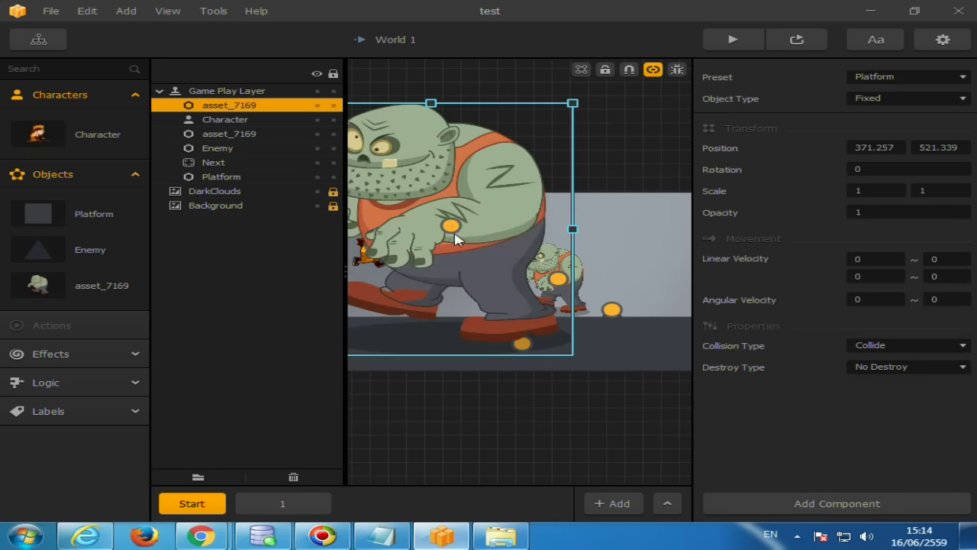
pyautogui.moveTo(447, 231)
pyautogui.mouseDown()
pyautogui.moveTo(640, 147)
pyautogui.moveTo(501, 227)
pyautogui.moveTo(523, 228)
pyautogui.moveTo(418, 250)
pyautogui.moveTo(416, 259)
pyautogui.mouseUp()
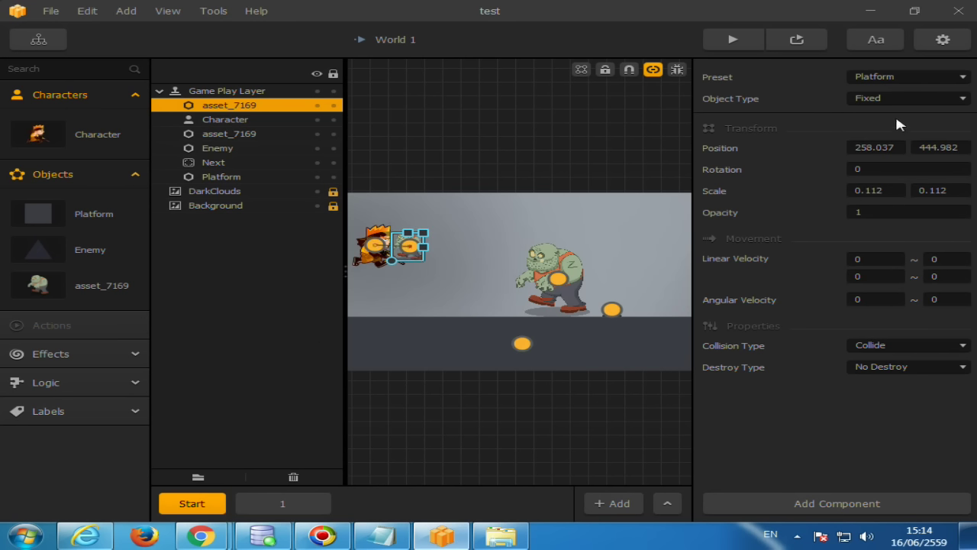
pyautogui.click(919, 76)
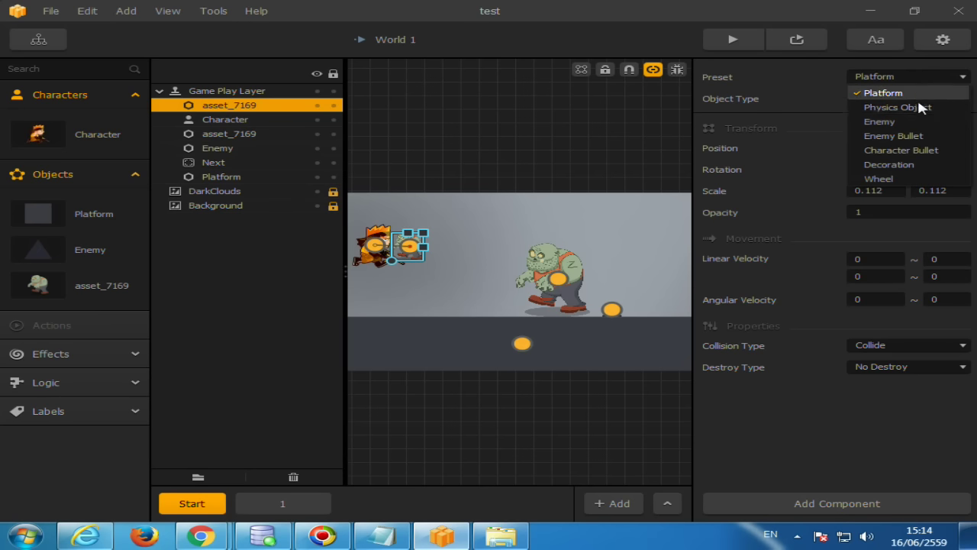
pyautogui.click(921, 151)
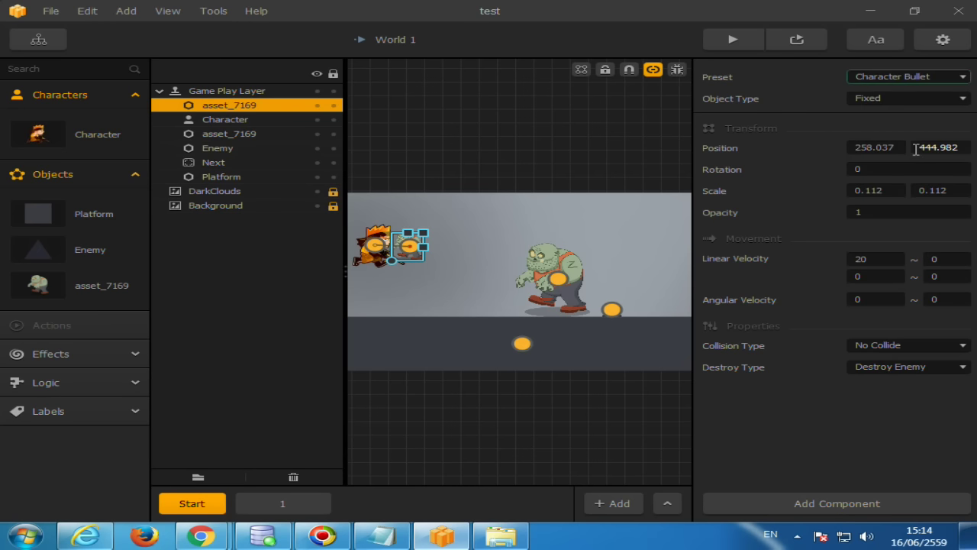
# Step: Keep the bullet's type Fixed and add a Spawner component with spawn rate 0.2
pyautogui.click(917, 100)
pyautogui.click(788, 95)
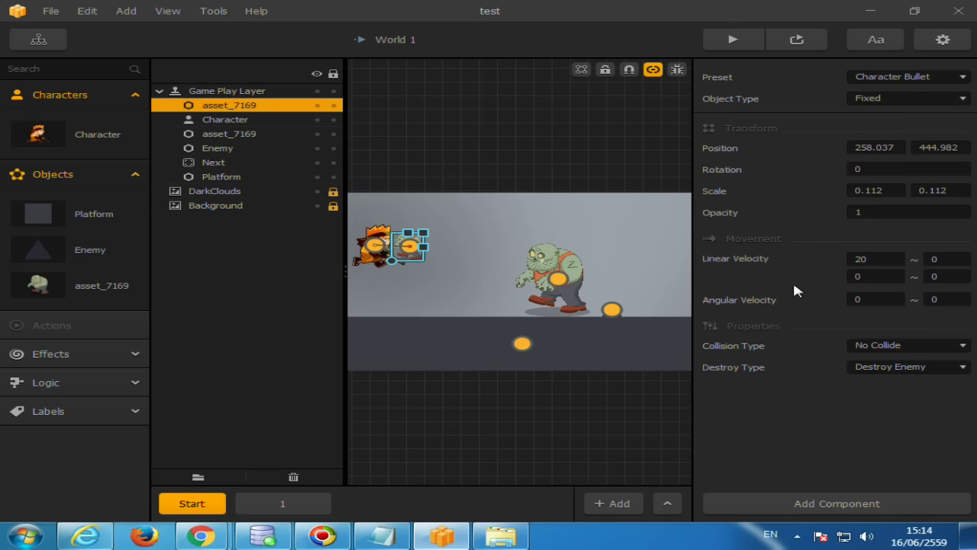
pyautogui.click(831, 503)
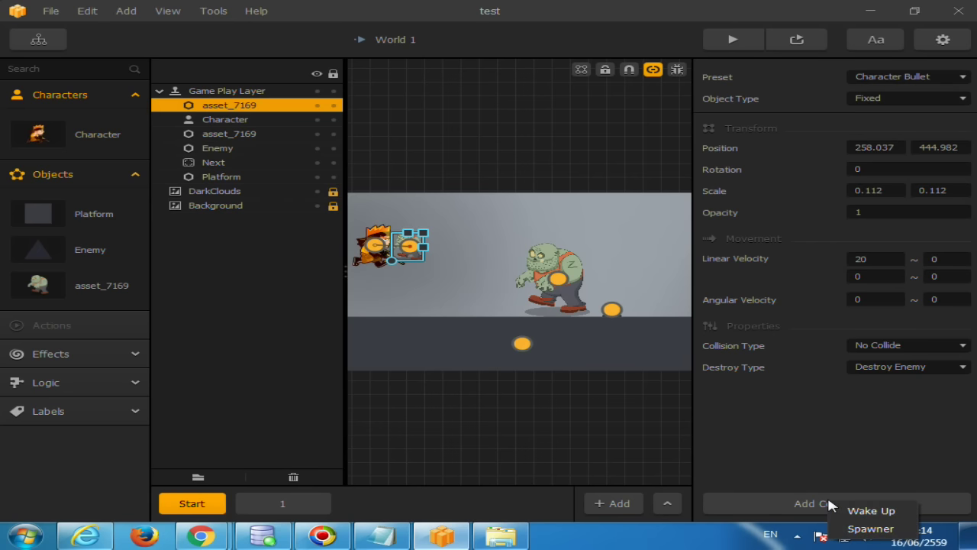
pyautogui.click(871, 529)
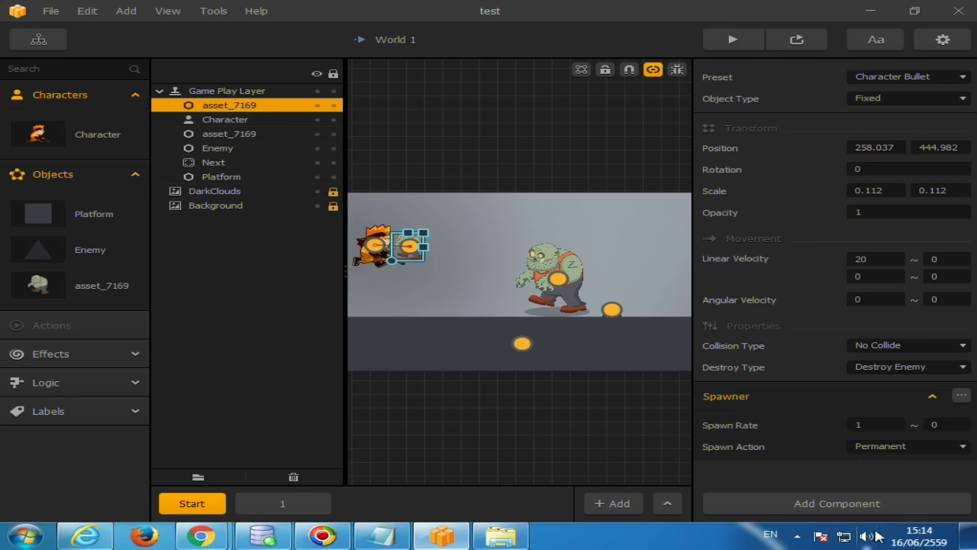
pyautogui.click(875, 426)
pyautogui.moveTo(876, 426); pyautogui.dragTo(835, 431)
pyautogui.write('0.2')
# Step: Preview the game with the character running right firing zombies, then reselect the bullet
pyautogui.click(733, 42)
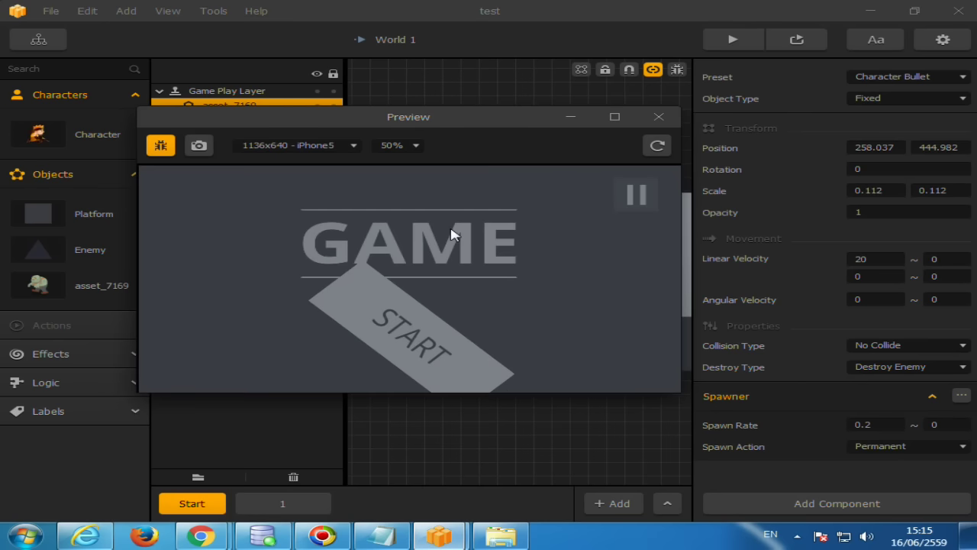
pyautogui.click(427, 333)
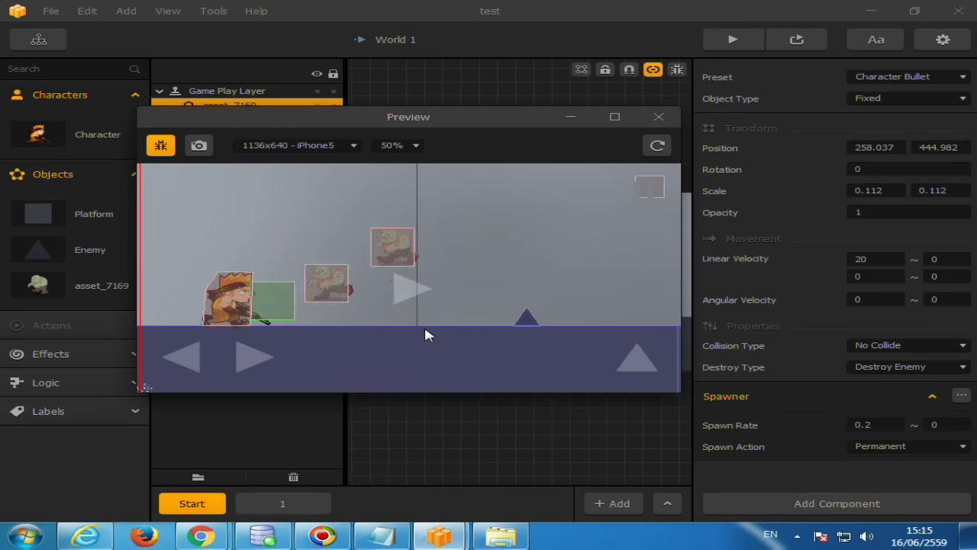
pyautogui.press('Right')
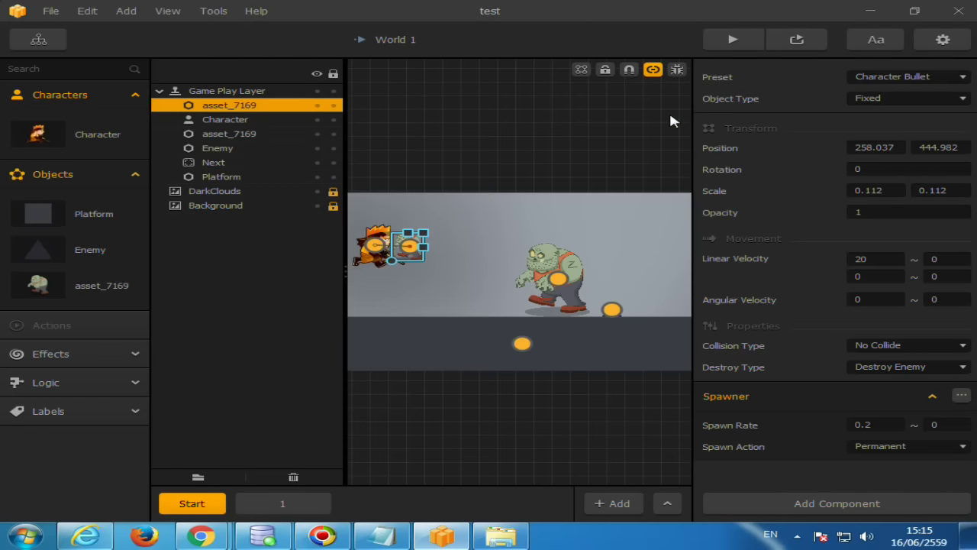
pyautogui.click(95, 298)
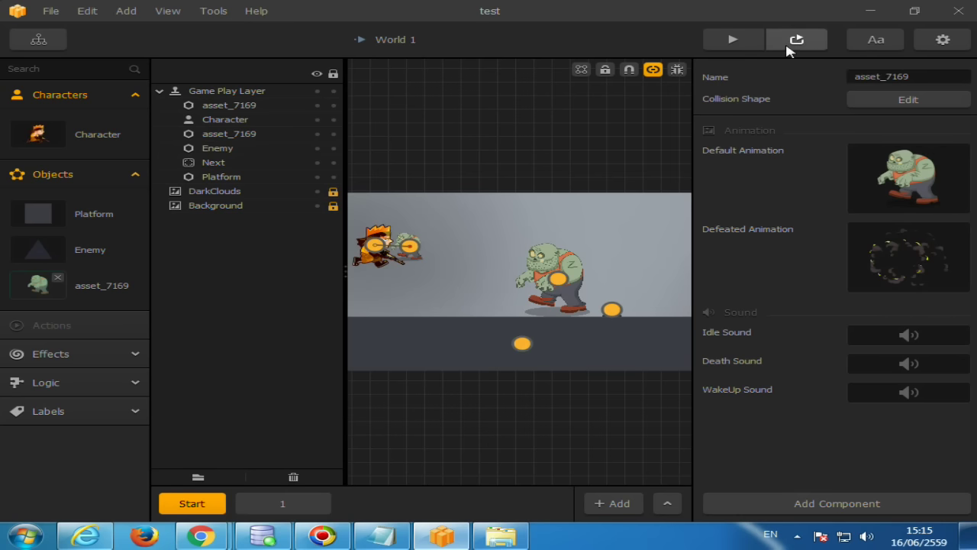
pyautogui.click(747, 43)
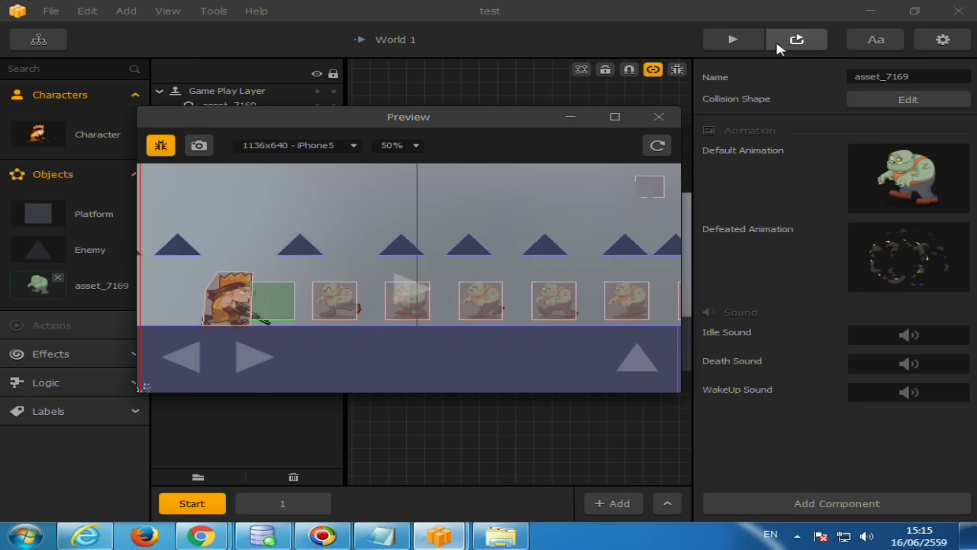
pyautogui.click(669, 119)
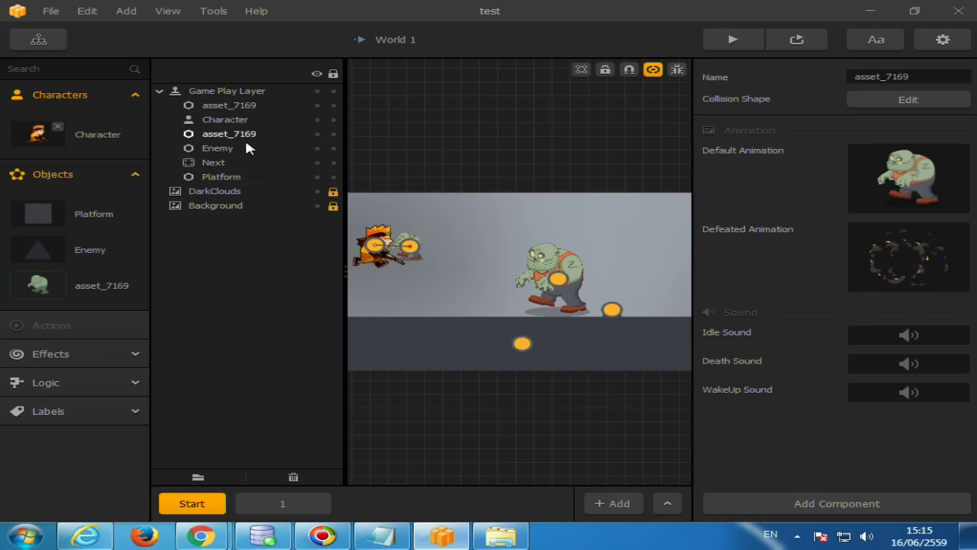
pyautogui.click(404, 257)
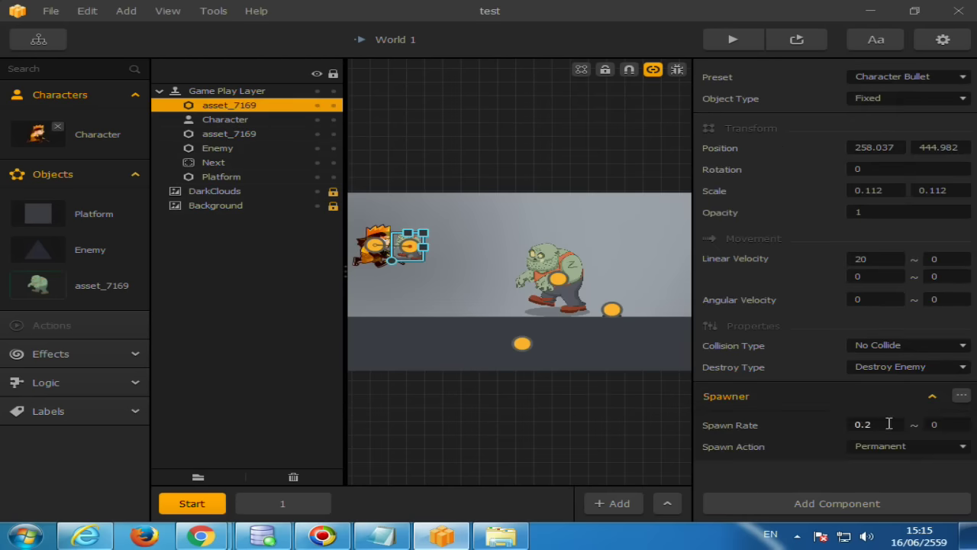
# Step: Set the Spawner's Spawn Action to Shooting and test-play the level
pyautogui.click(875, 450)
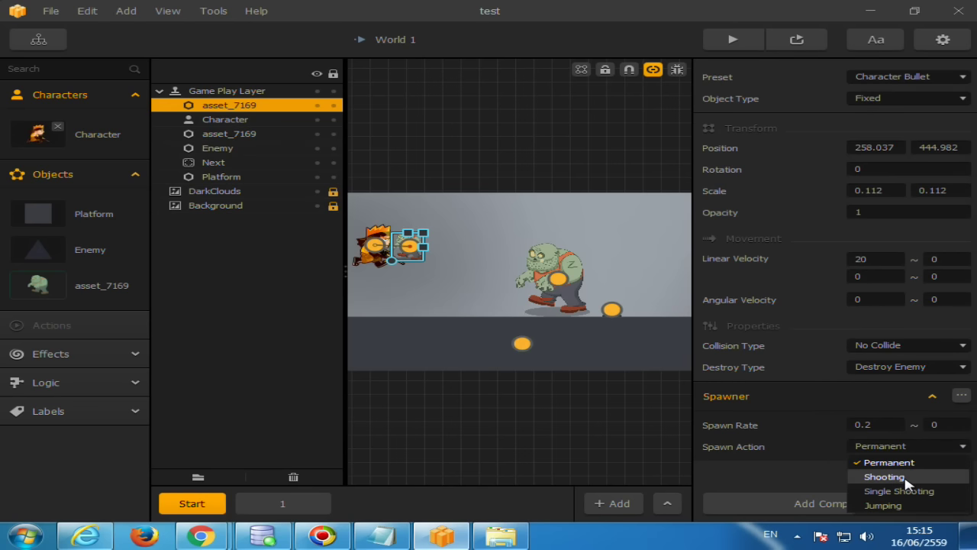
pyautogui.click(906, 479)
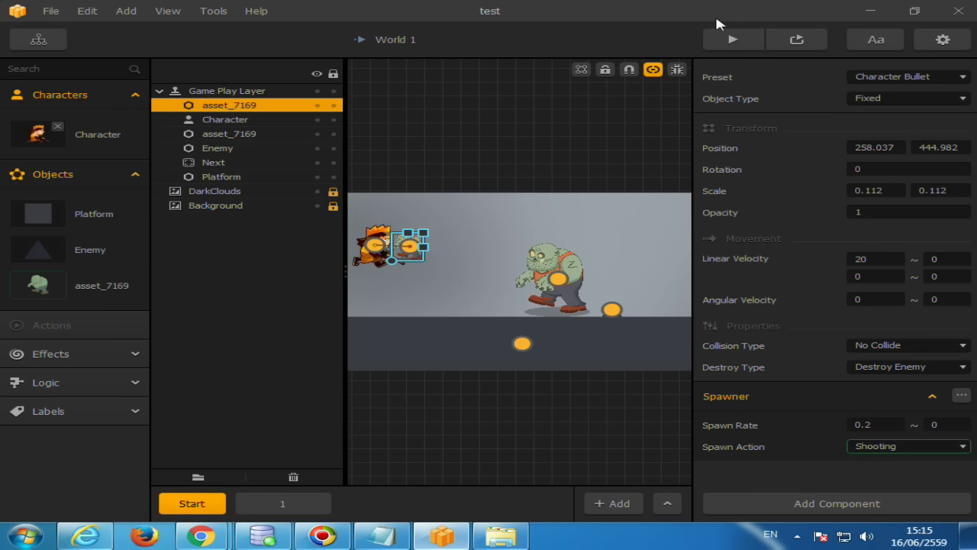
pyautogui.click(752, 40)
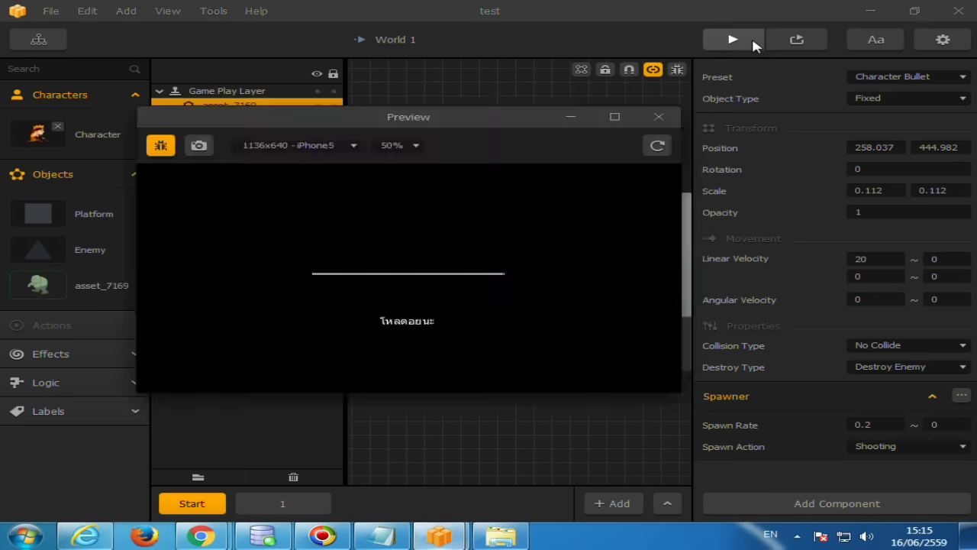
pyautogui.click(384, 349)
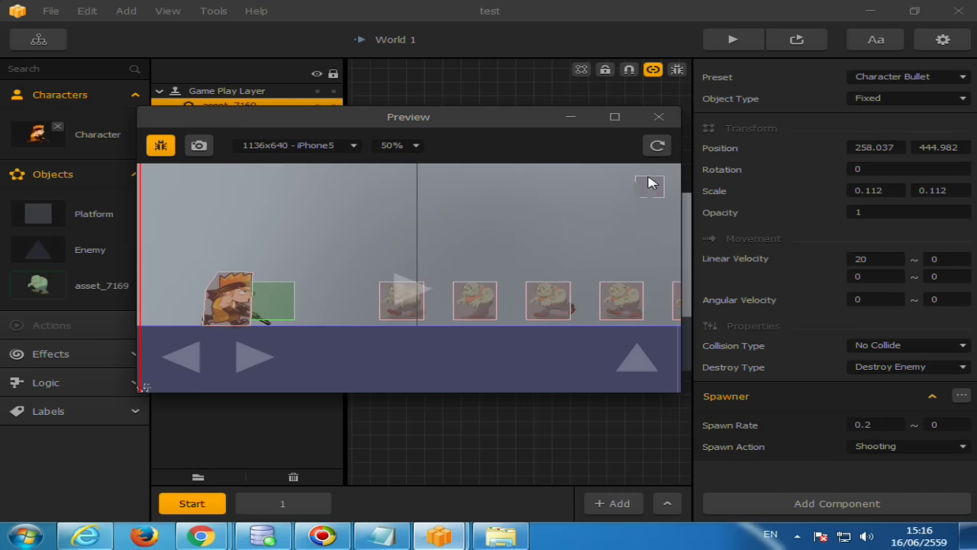
pyautogui.click(658, 123)
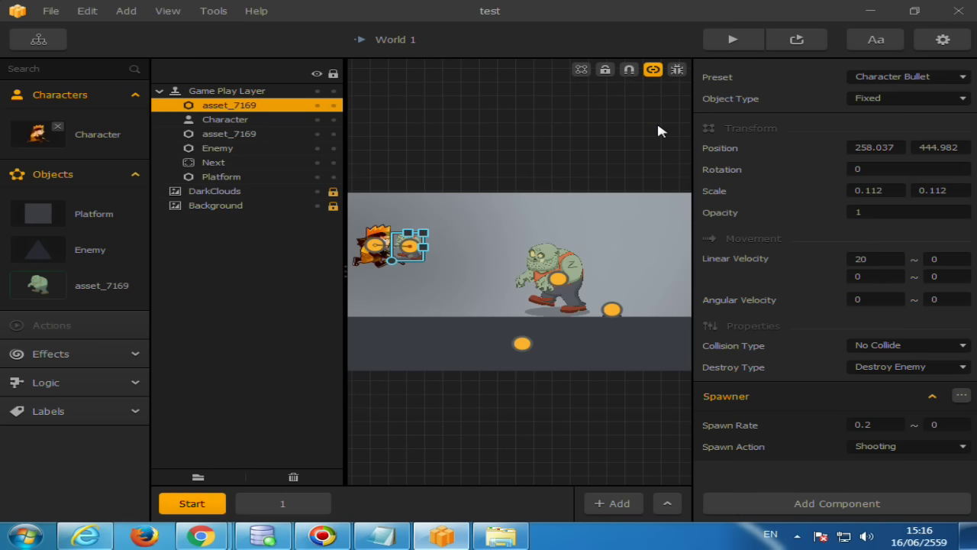
# Step: Switch the Spawn Action to Single Shooting and test-play it
pyautogui.click(878, 446)
pyautogui.click(895, 492)
pyautogui.click(796, 40)
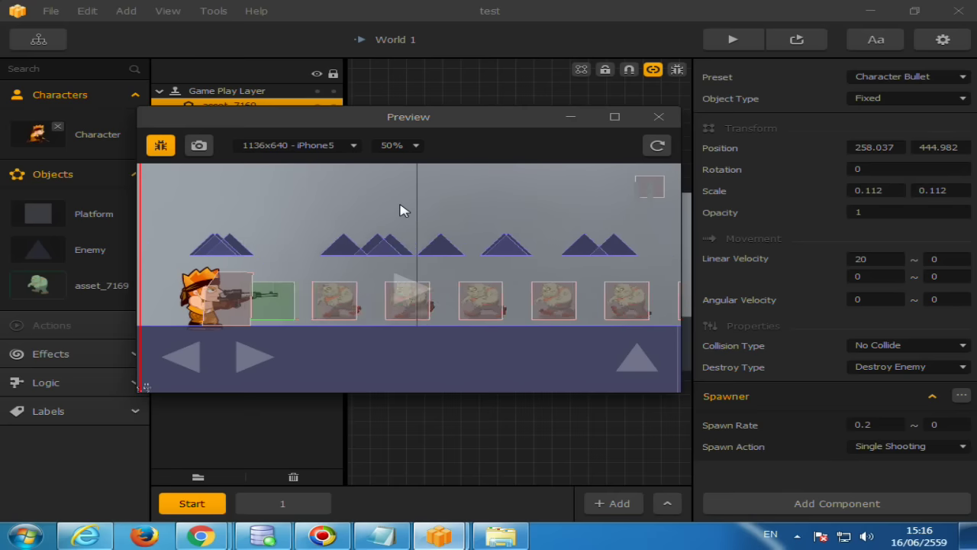
# Step: Revert to Shooting with spawn rate 1 and test-play the level twice
pyautogui.click(904, 446)
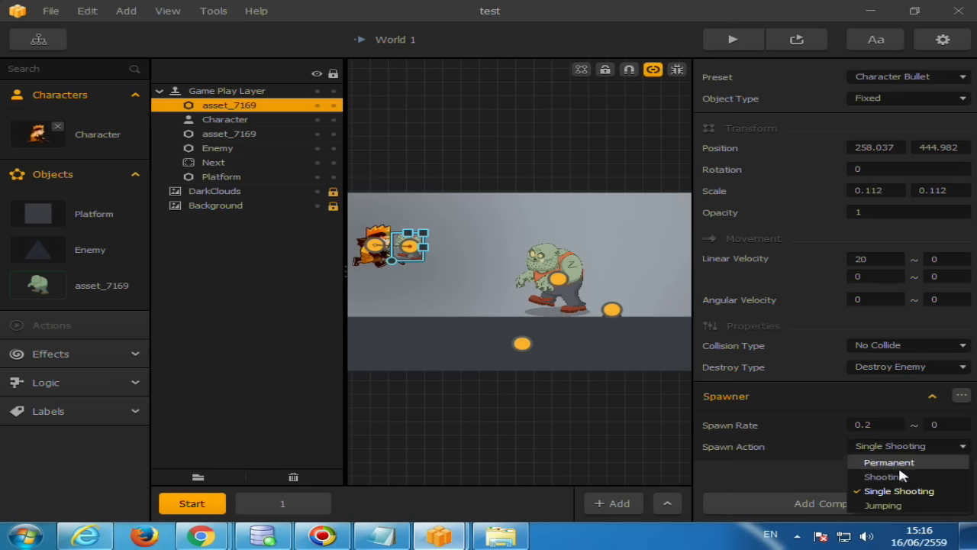
pyautogui.click(901, 477)
pyautogui.doubleClick(878, 426)
pyautogui.write('1')
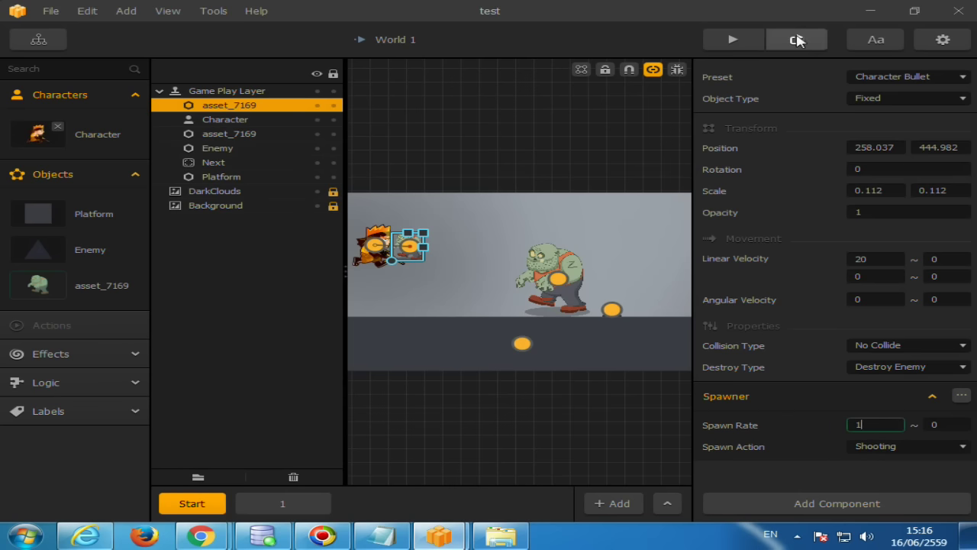
pyautogui.click(796, 38)
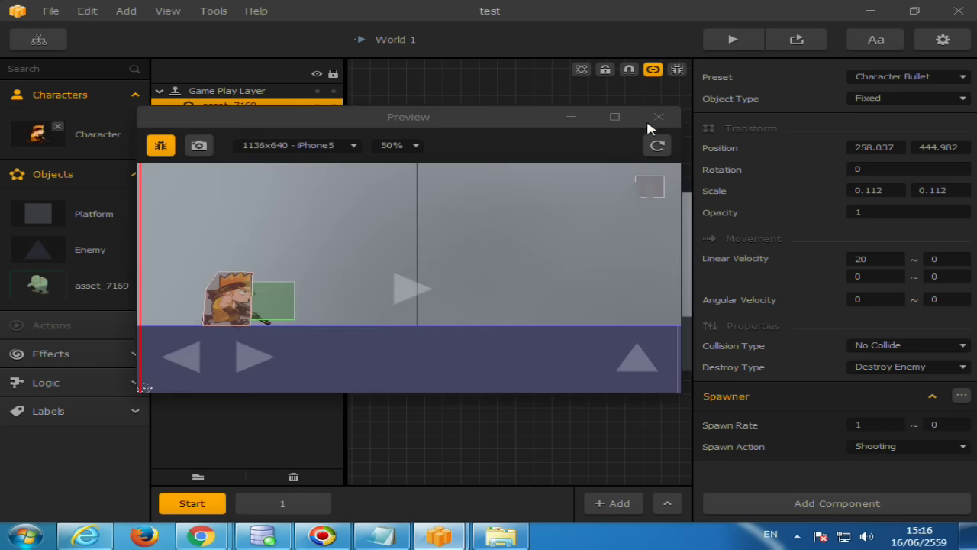
pyautogui.click(658, 117)
pyautogui.click(799, 44)
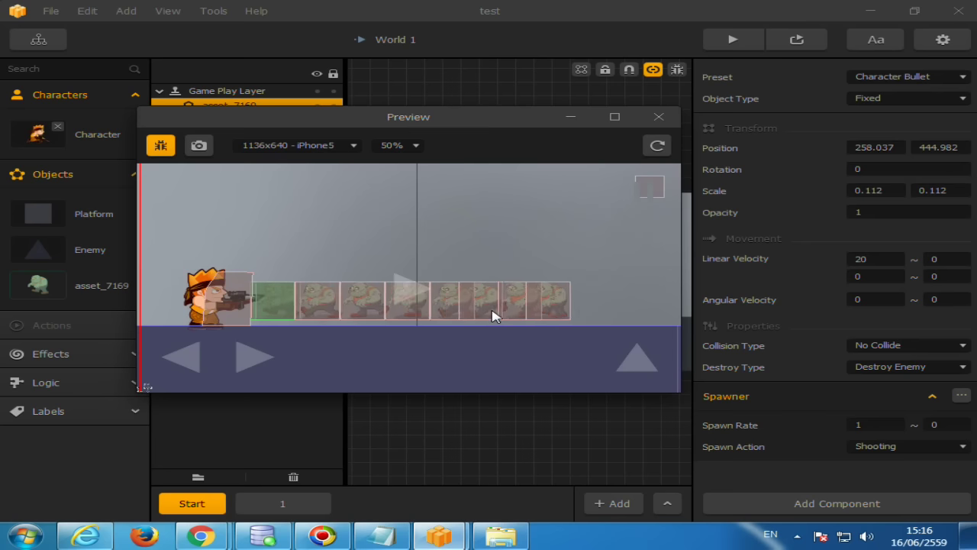
pyautogui.click(657, 115)
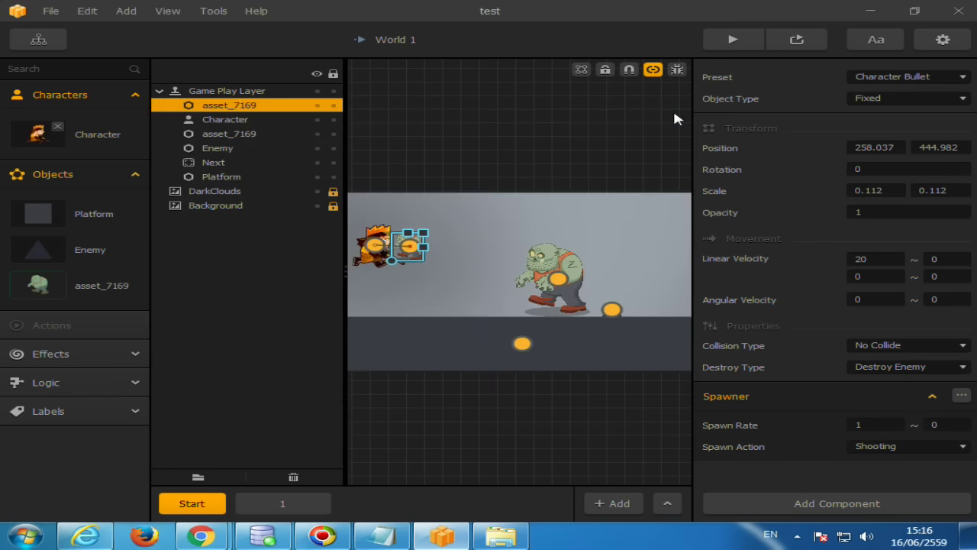
pyautogui.click(919, 449)
# Step: Test-play the level with the Single Shooting spawn action
pyautogui.click(921, 491)
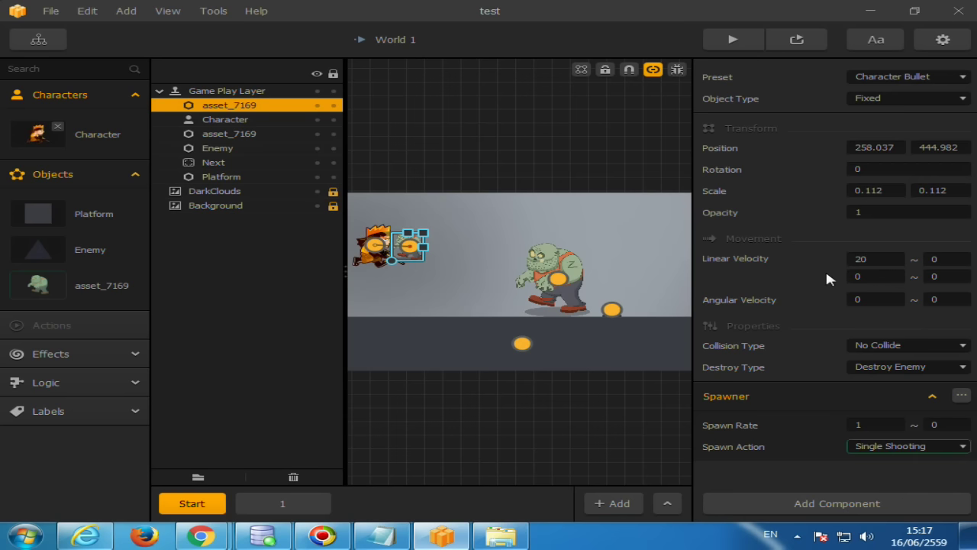
pyautogui.click(794, 42)
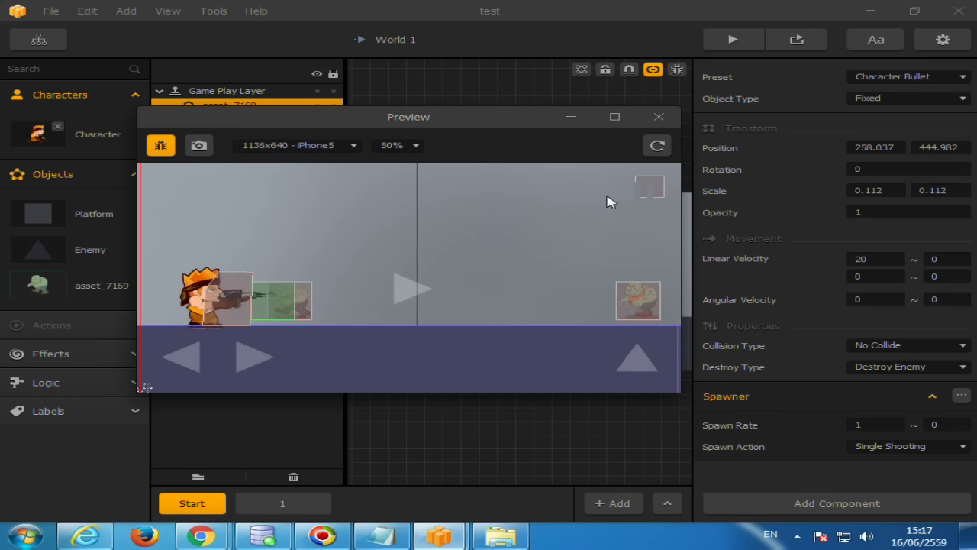
pyautogui.click(658, 119)
# Step: Set the Spawn Action to Jumping and test-play, restarting after game over
pyautogui.click(889, 448)
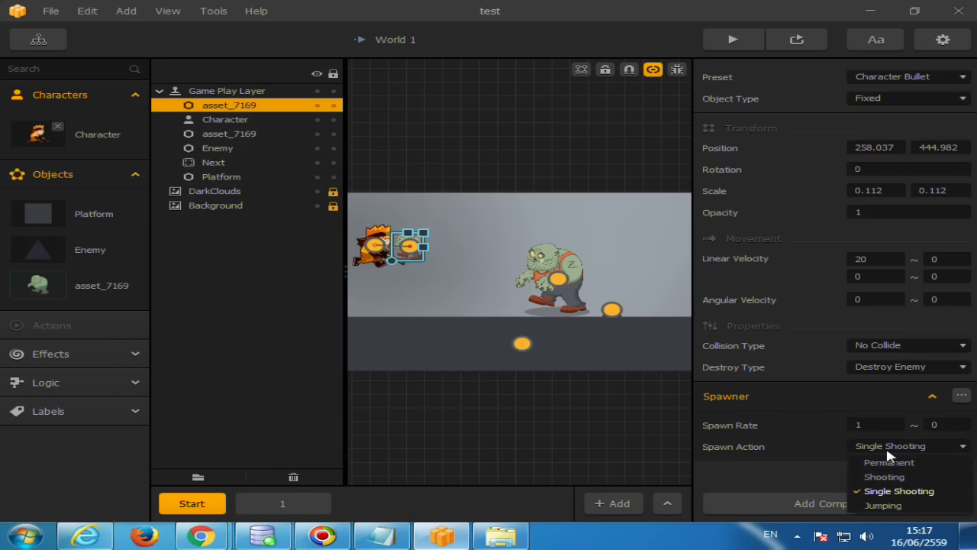
pyautogui.click(885, 505)
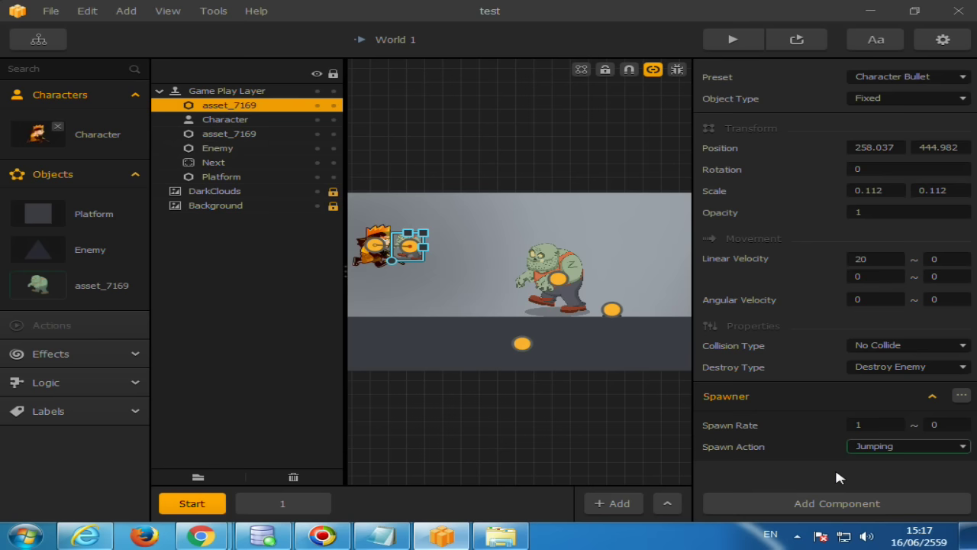
pyautogui.click(796, 38)
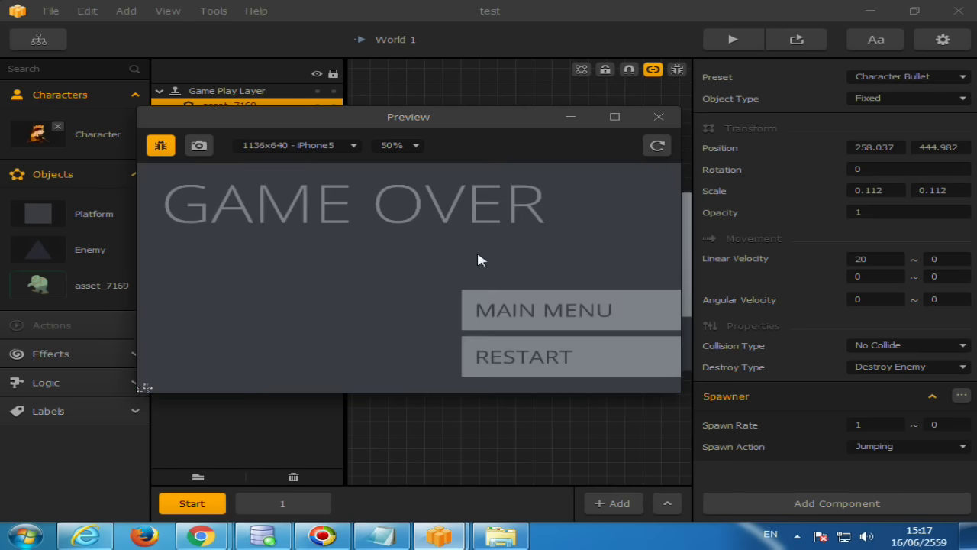
pyautogui.click(529, 359)
pyautogui.click(659, 117)
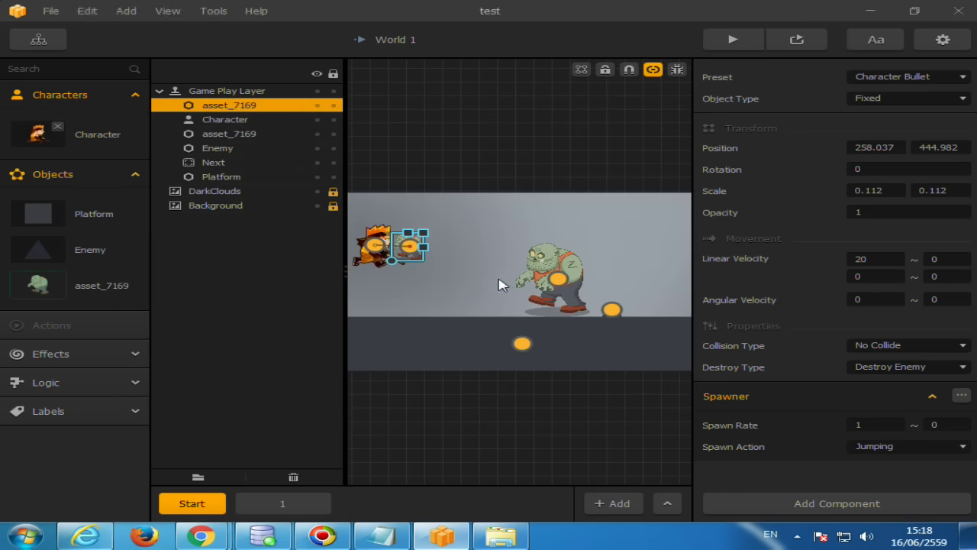
# Step: Select the Character, open its asset properties and scroll through the full settings panel
pyautogui.click(371, 266)
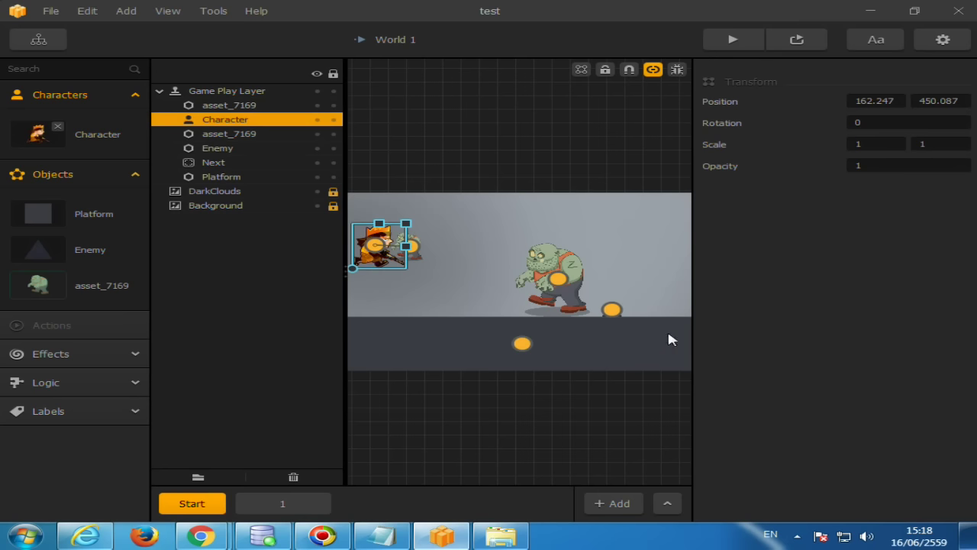
pyautogui.click(36, 134)
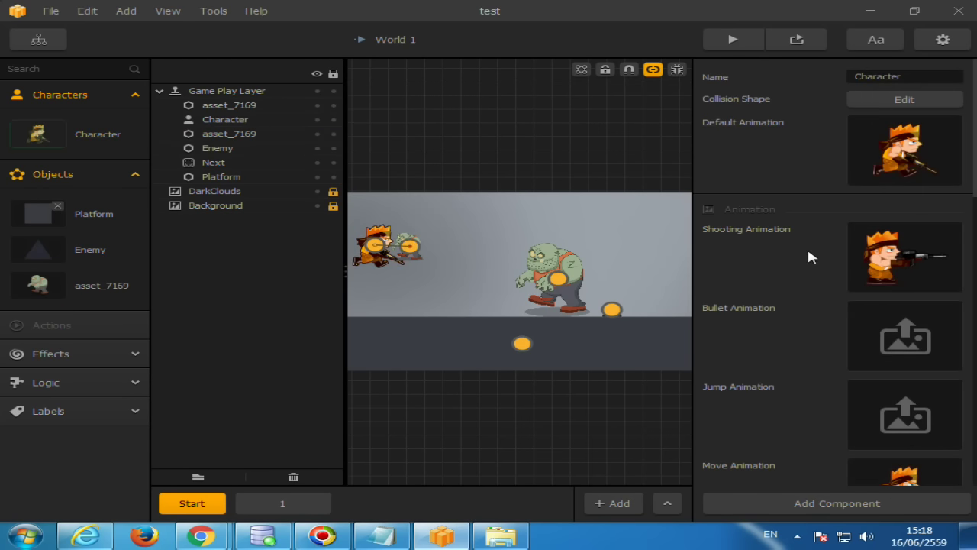
pyautogui.scroll(-5, 786, 191)
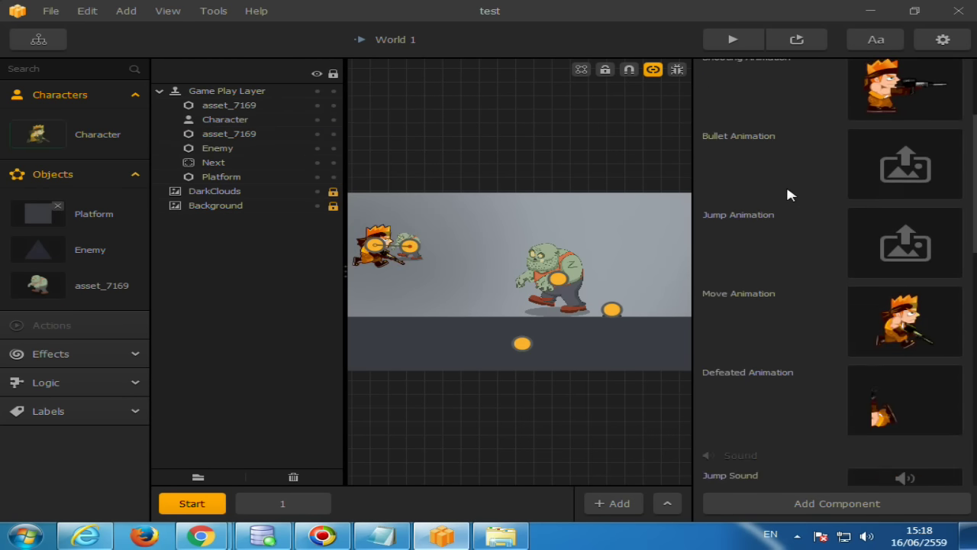
pyautogui.scroll(-4, 788, 200)
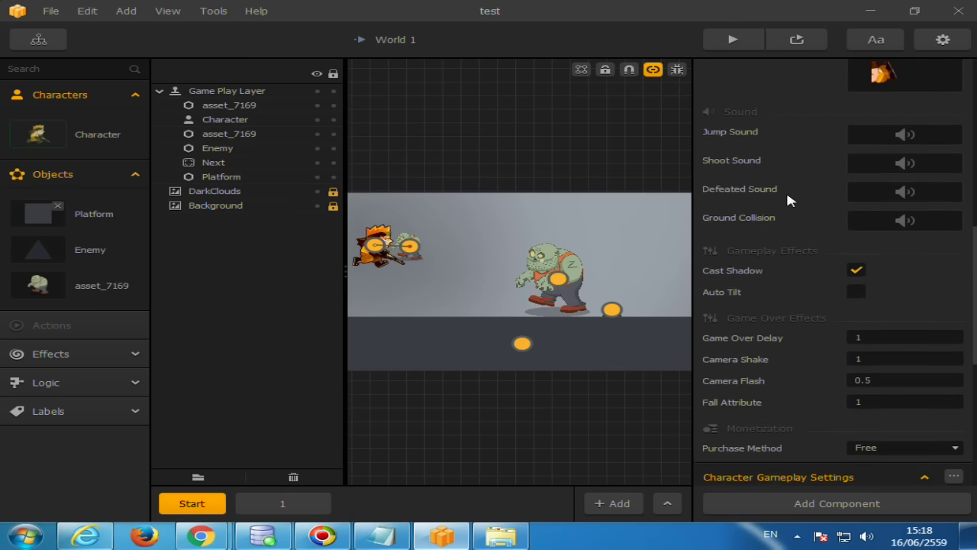
pyautogui.scroll(-1, 789, 200)
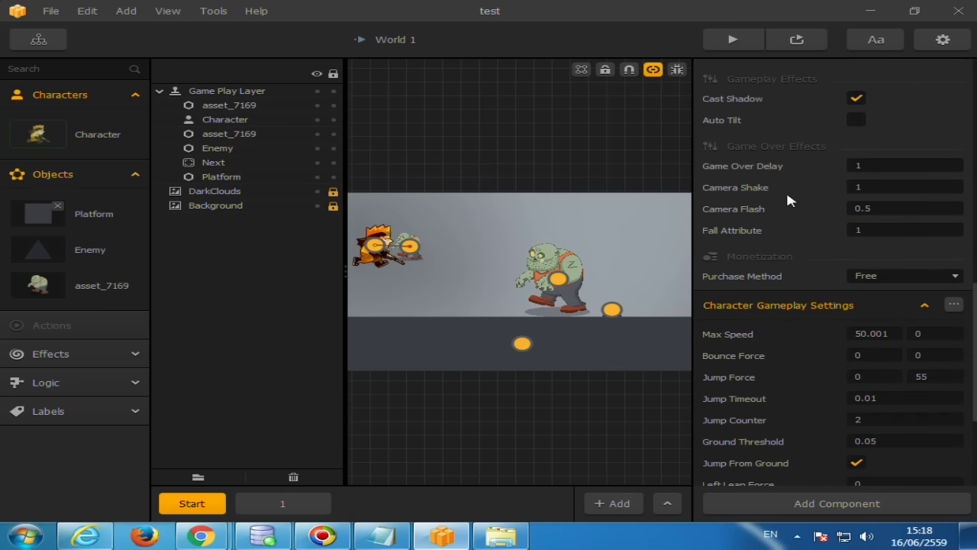
pyautogui.scroll(-1, 789, 233)
pyautogui.scroll(-1, 788, 233)
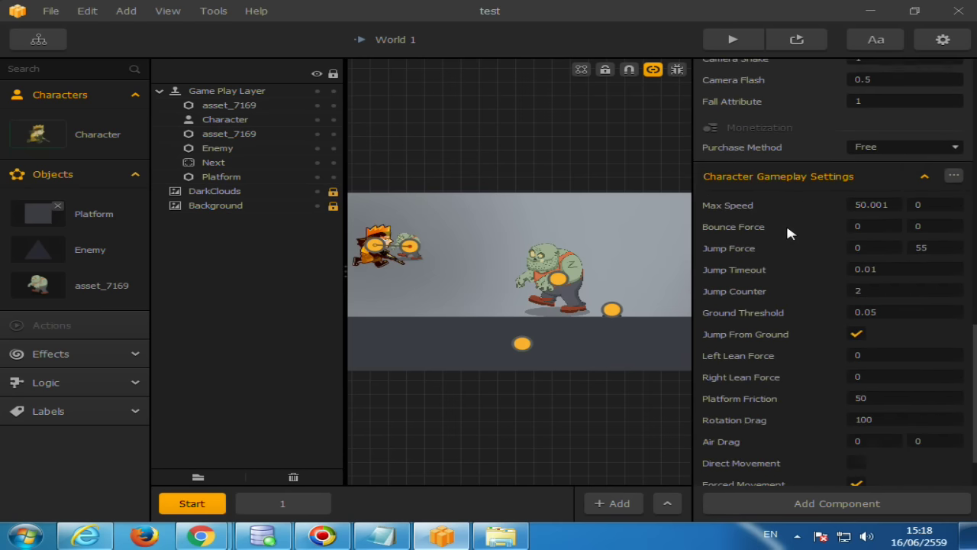
pyautogui.scroll(-1, 789, 233)
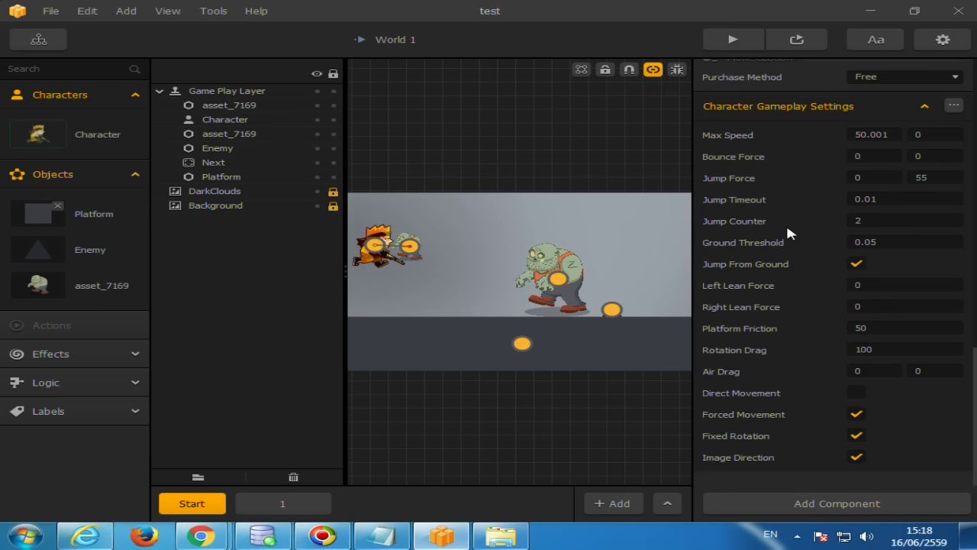
pyautogui.scroll(2, 788, 229)
pyautogui.scroll(5, 788, 229)
pyautogui.scroll(3, 788, 230)
pyautogui.scroll(-2, 787, 229)
pyautogui.scroll(-1, 785, 222)
pyautogui.scroll(1, 792, 229)
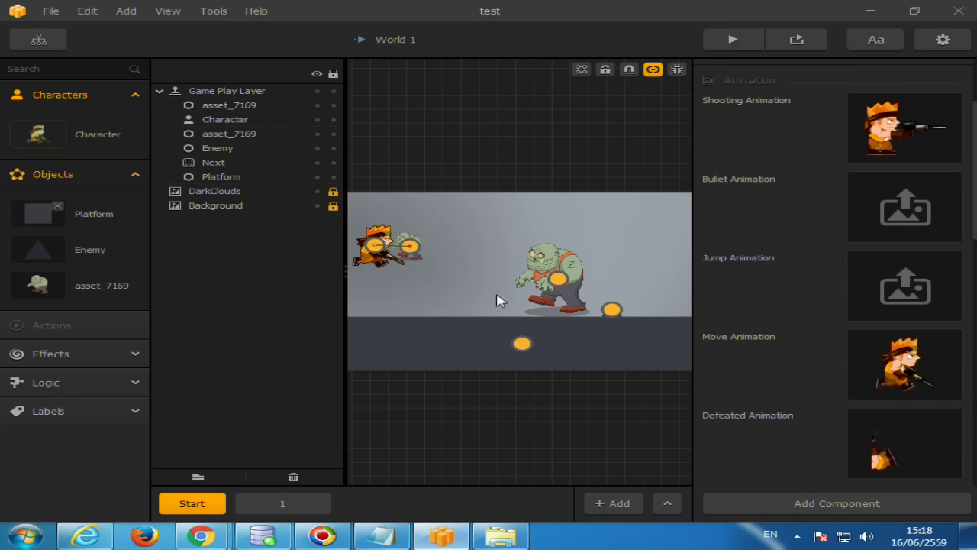
pyautogui.click(374, 263)
pyautogui.scroll(-3, 443, 285)
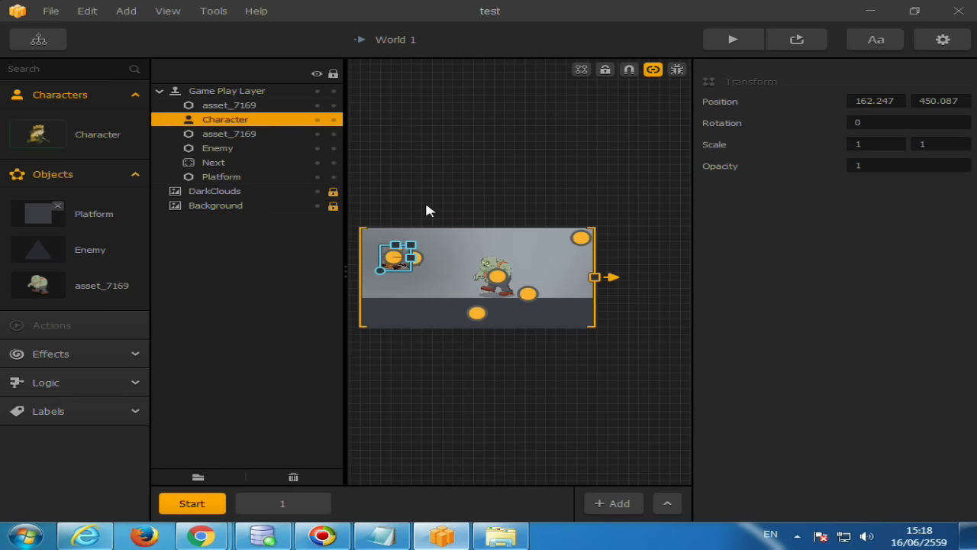
# Step: Open the Character's collision shape editor and nudge the polygon's bottom-right corner
pyautogui.click(88, 142)
pyautogui.scroll(-2, 790, 229)
pyautogui.scroll(1, 797, 203)
pyautogui.scroll(1, 797, 204)
pyautogui.click(875, 102)
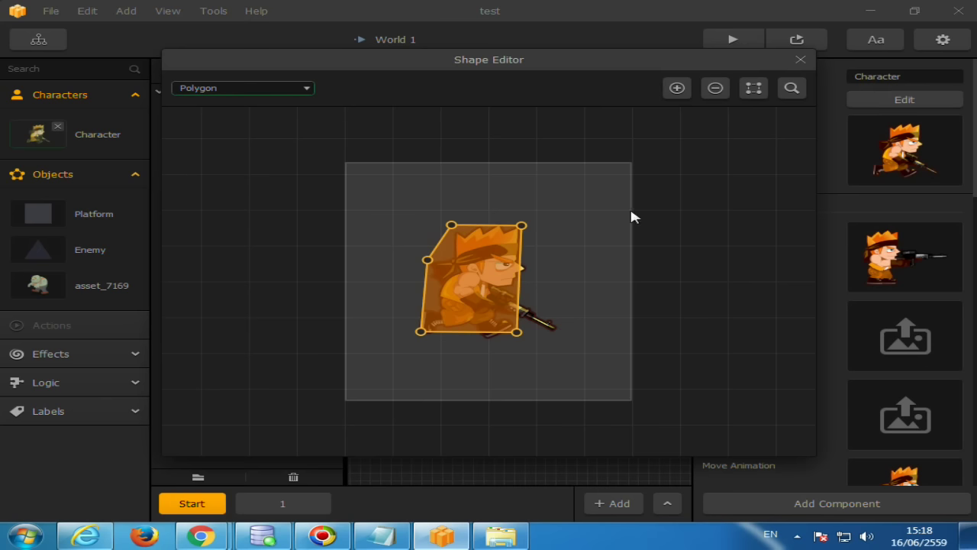
pyautogui.moveTo(518, 333); pyautogui.dragTo(519, 344)
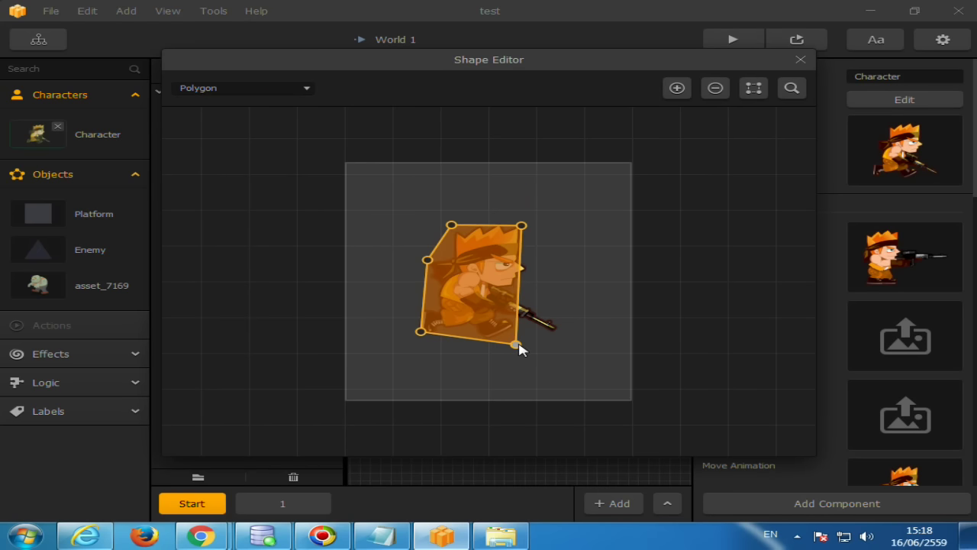
# Step: Change the Character's collision shape to a Circle slightly larger than the sprite, then preview the level
pyautogui.click(254, 88)
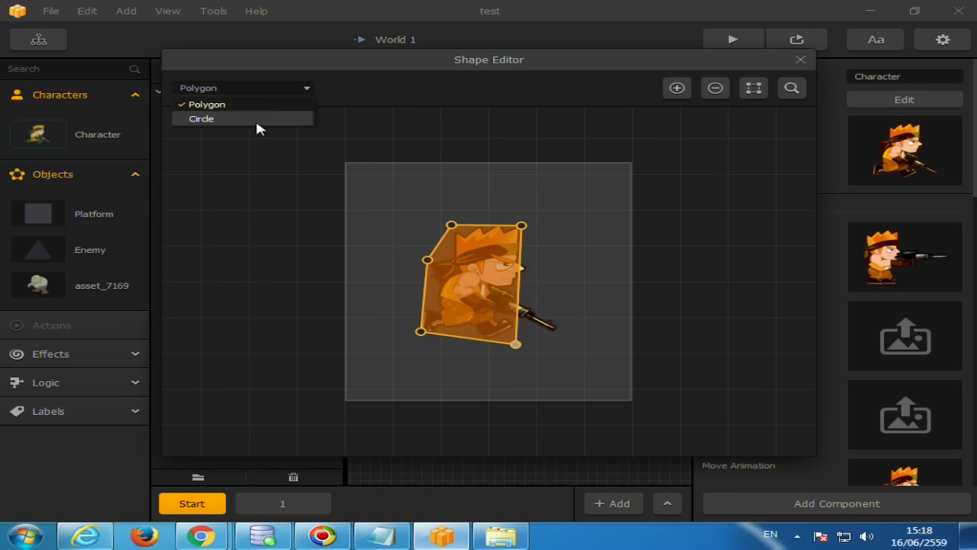
pyautogui.click(255, 117)
pyautogui.moveTo(546, 284); pyautogui.dragTo(583, 283)
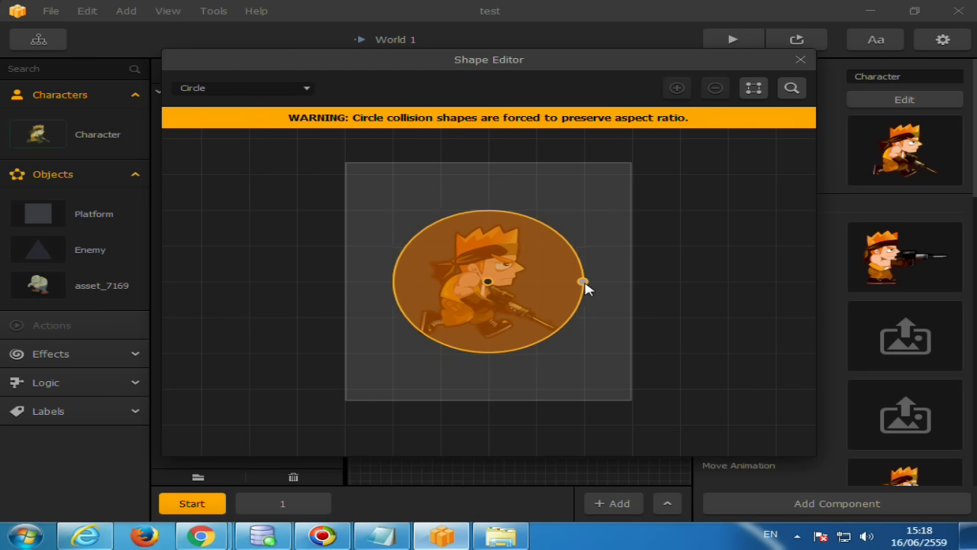
pyautogui.click(800, 60)
pyautogui.click(797, 40)
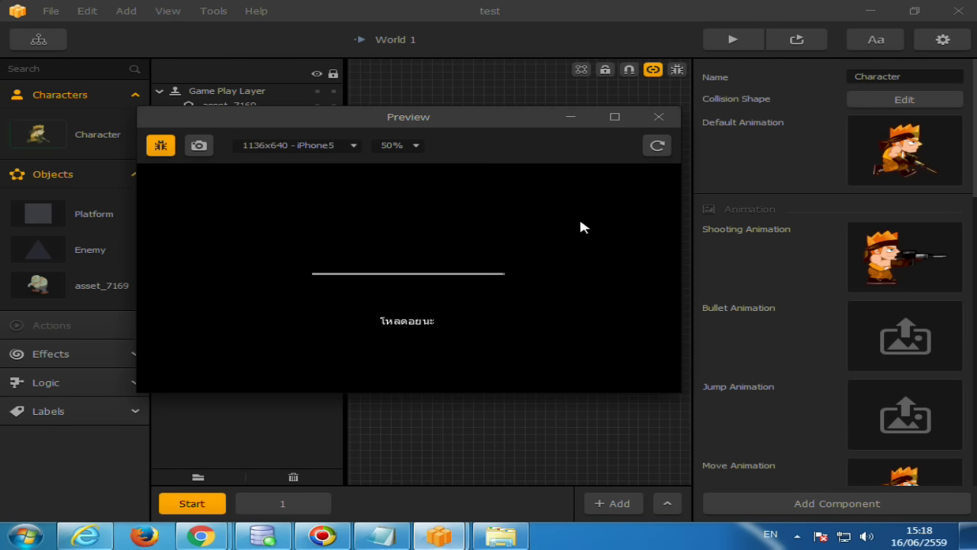
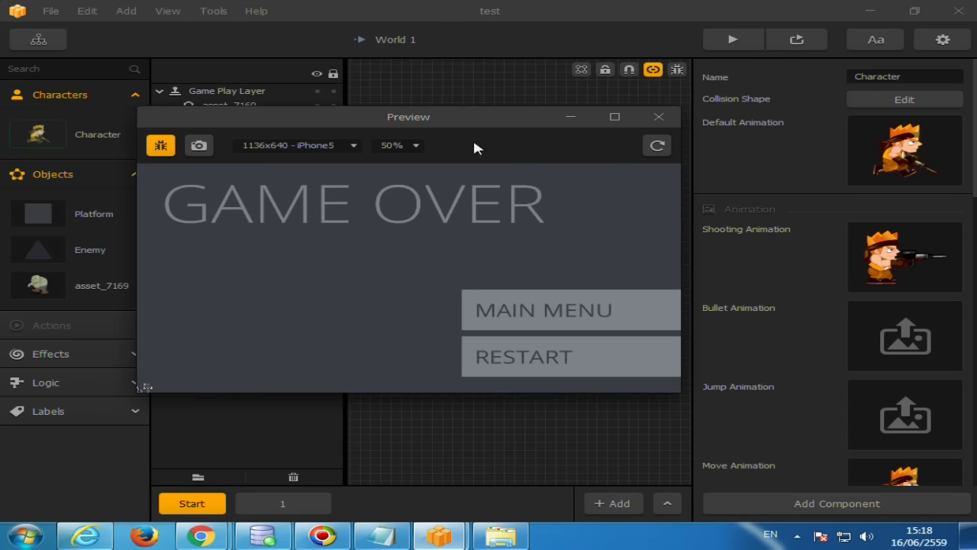
# Step: Close the preview and play the character's Move animation in the Animation Editor, returning to frame one
pyautogui.click(656, 119)
pyautogui.scroll(-5, 907, 375)
pyautogui.scroll(-2, 907, 372)
pyautogui.scroll(2, 907, 373)
pyautogui.click(925, 298)
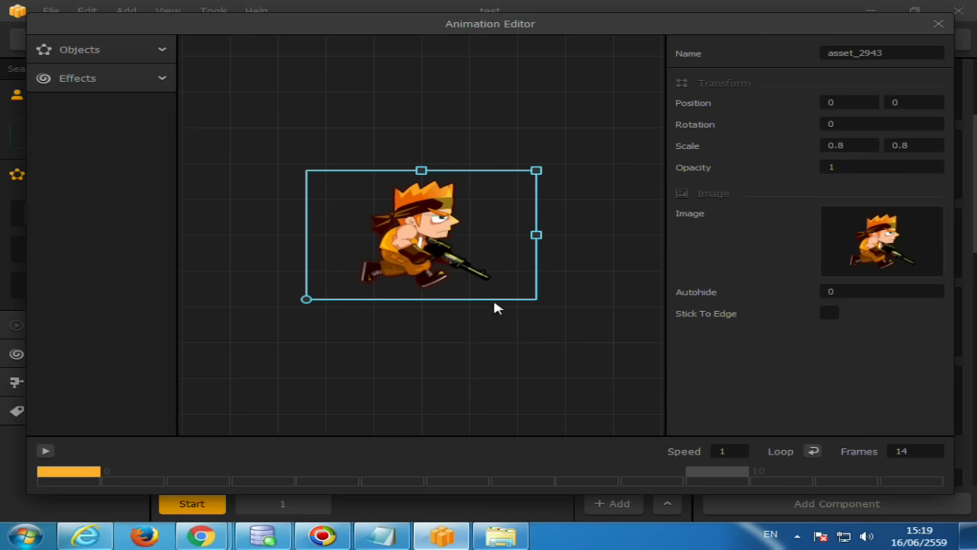
pyautogui.click(47, 452)
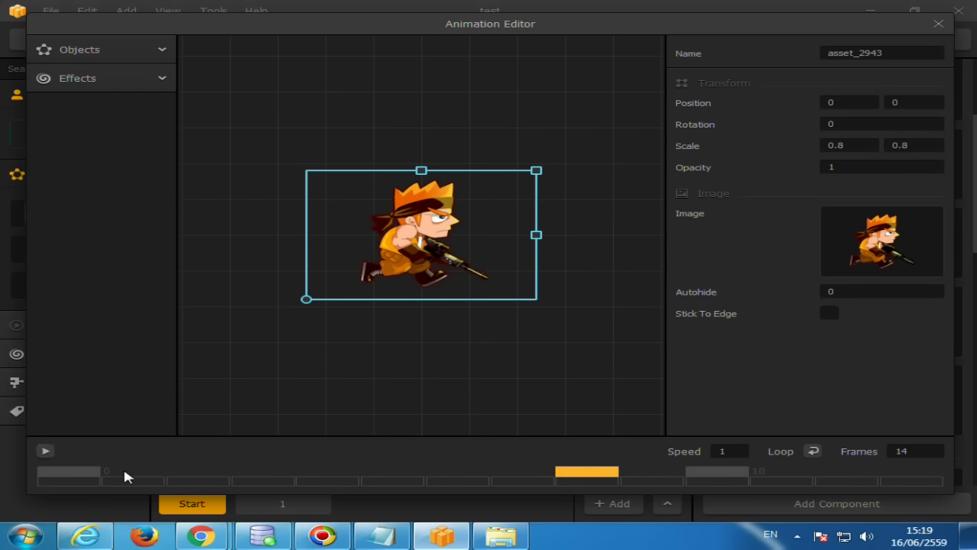
pyautogui.click(87, 473)
# Step: Drag a Particle effect from Effects onto the running character, then close the emitter and animation editors
pyautogui.click(120, 79)
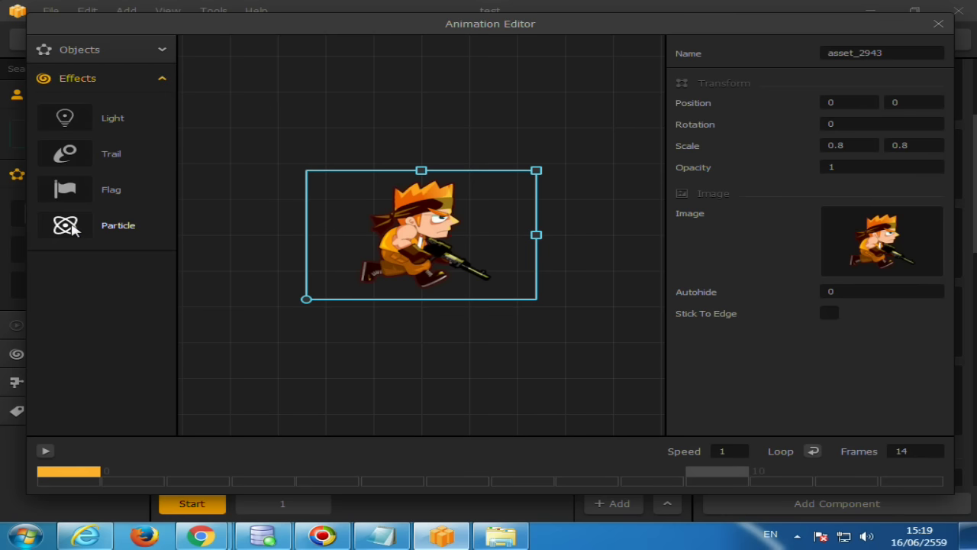
pyautogui.moveTo(75, 229); pyautogui.dragTo(421, 235)
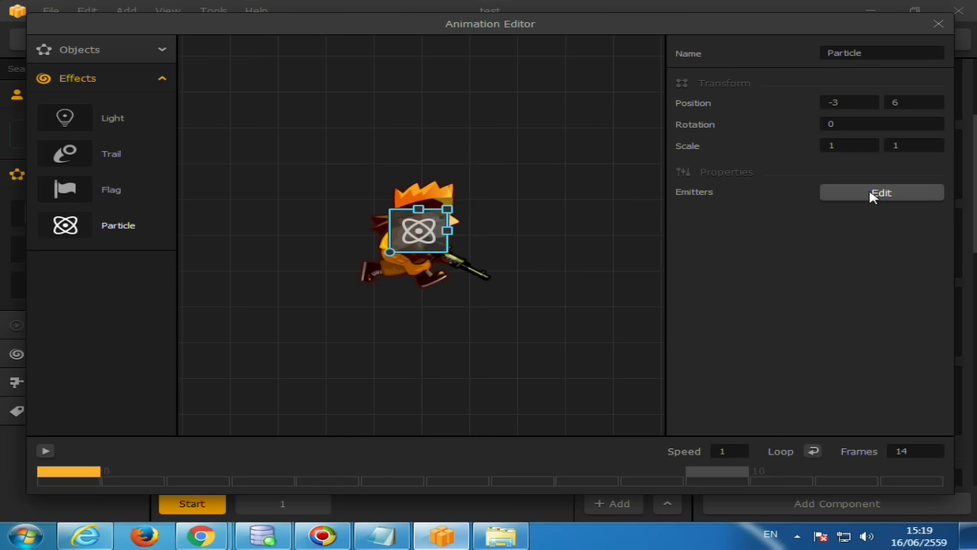
pyautogui.click(857, 196)
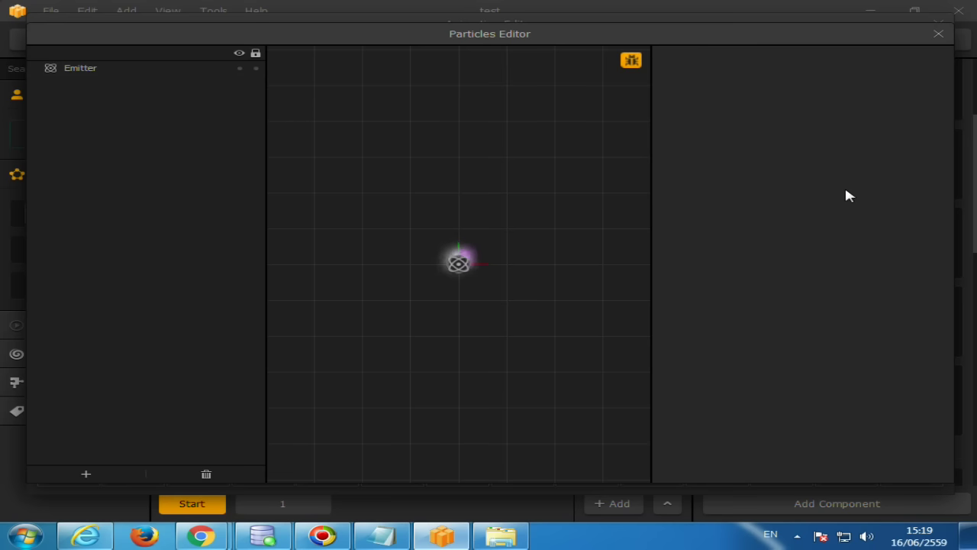
pyautogui.click(939, 34)
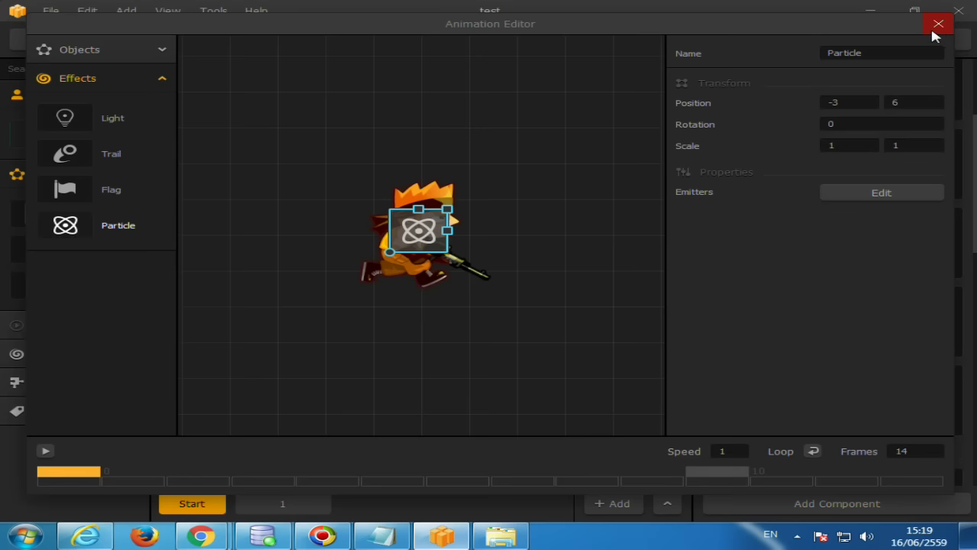
pyautogui.click(936, 27)
# Step: Test-play World 1 in Preview, restarting from the title screen, then close it
pyautogui.click(802, 41)
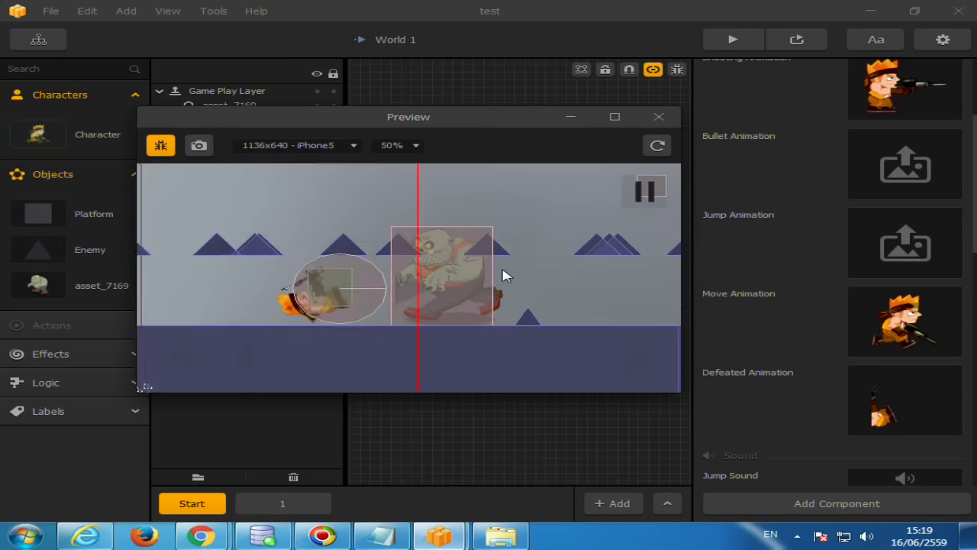
pyautogui.click(651, 152)
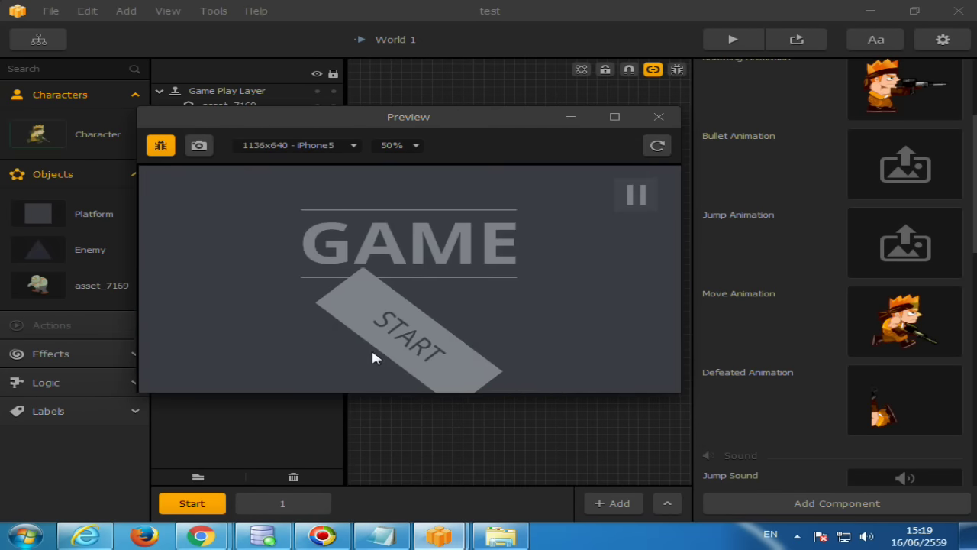
pyautogui.click(378, 333)
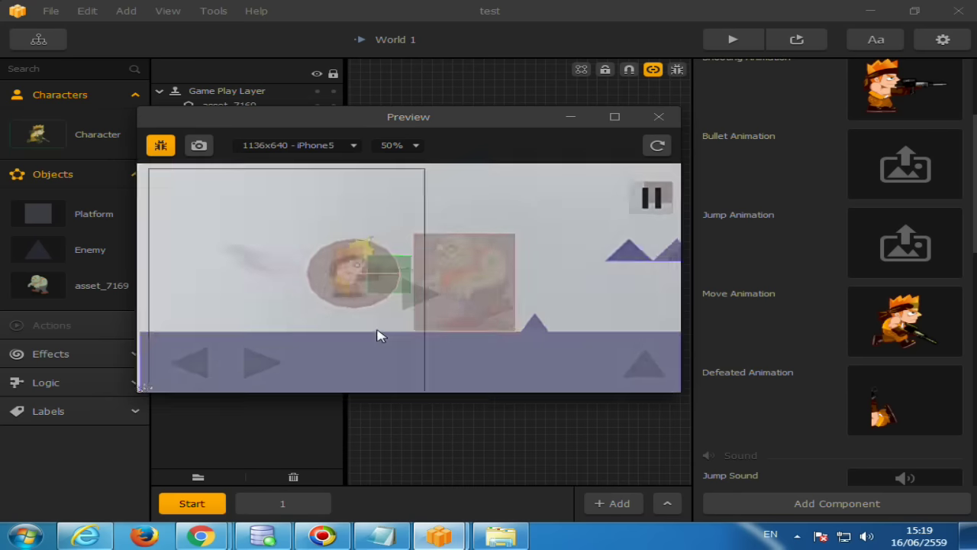
pyautogui.click(658, 117)
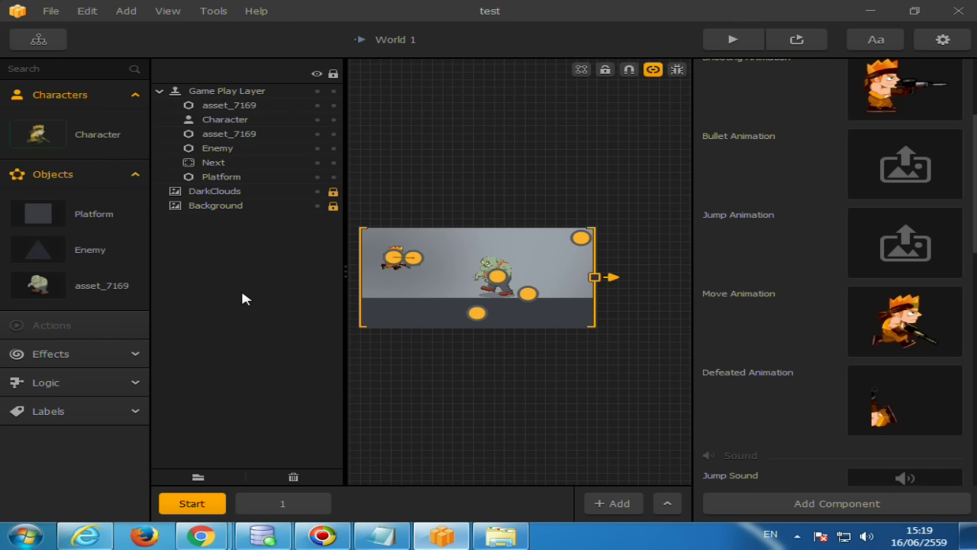
# Step: Unlock the DarkClouds and Background layers, select DarkClouds, and restore down the Buildbox window
pyautogui.click(332, 205)
pyautogui.click(333, 191)
pyautogui.click(245, 191)
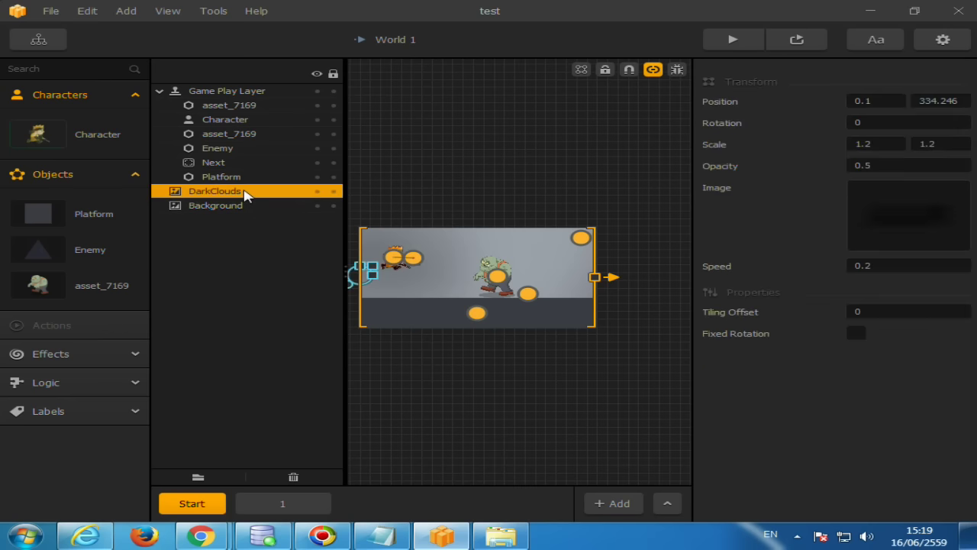
pyautogui.click(914, 10)
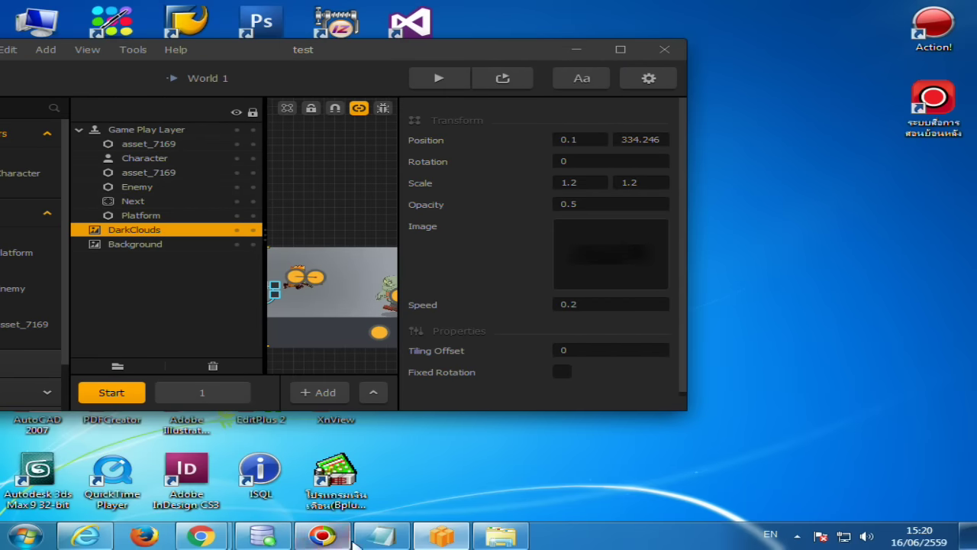
# Step: Drag asset_4 from Test > Background in Explorer onto the DarkClouds Image field
pyautogui.click(500, 544)
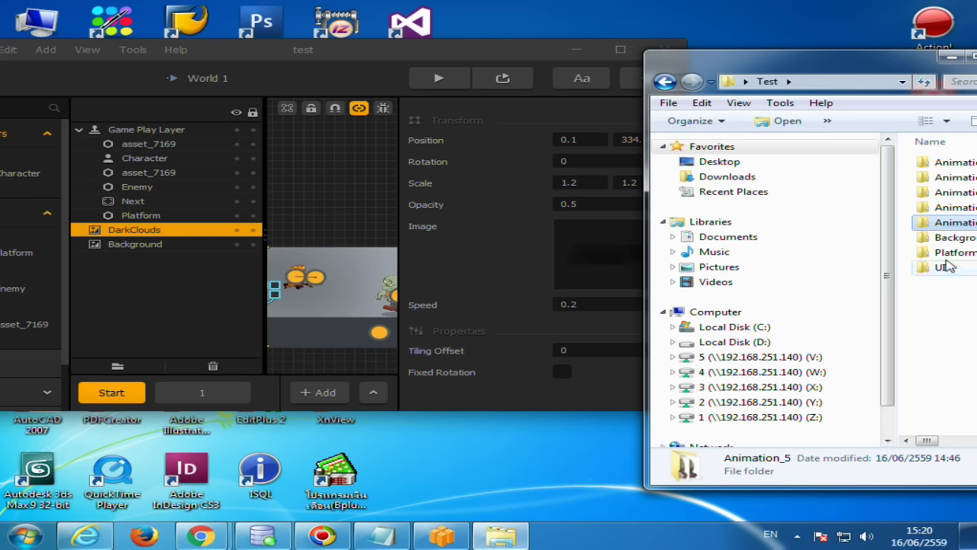
pyautogui.doubleClick(958, 247)
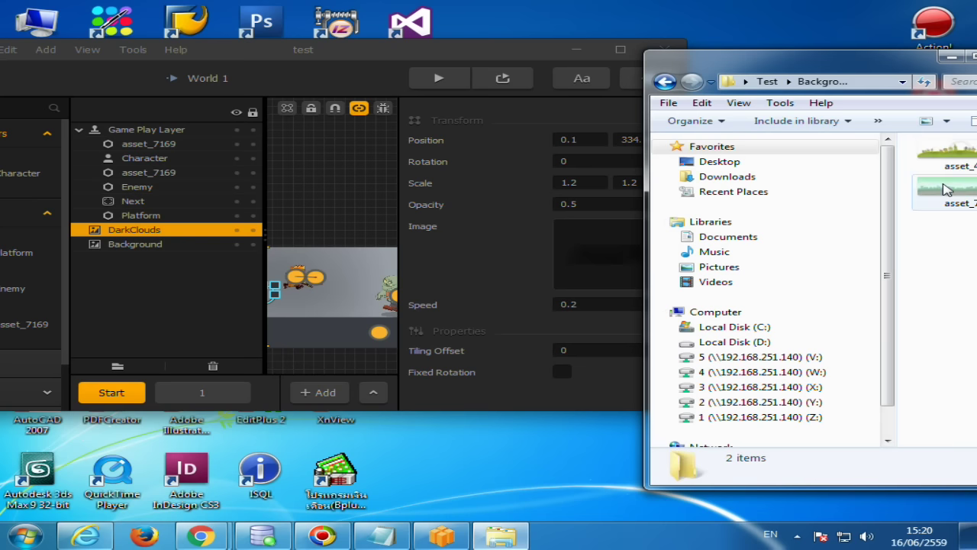
pyautogui.click(945, 156)
pyautogui.moveTo(889, 174); pyautogui.dragTo(582, 259)
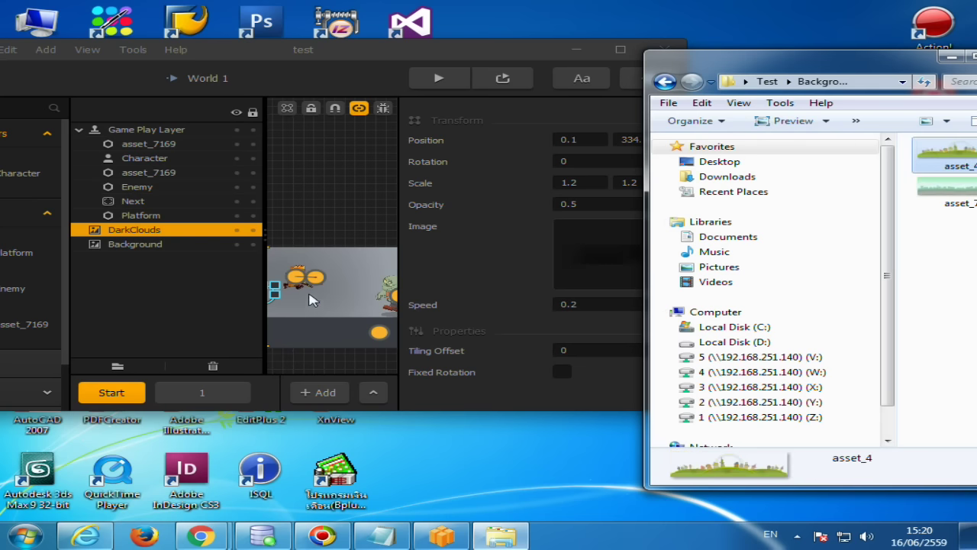
# Step: Set asset_7 as the Background layer's image and maximize Buildbox again
pyautogui.click(161, 244)
pyautogui.moveTo(961, 211); pyautogui.dragTo(628, 266)
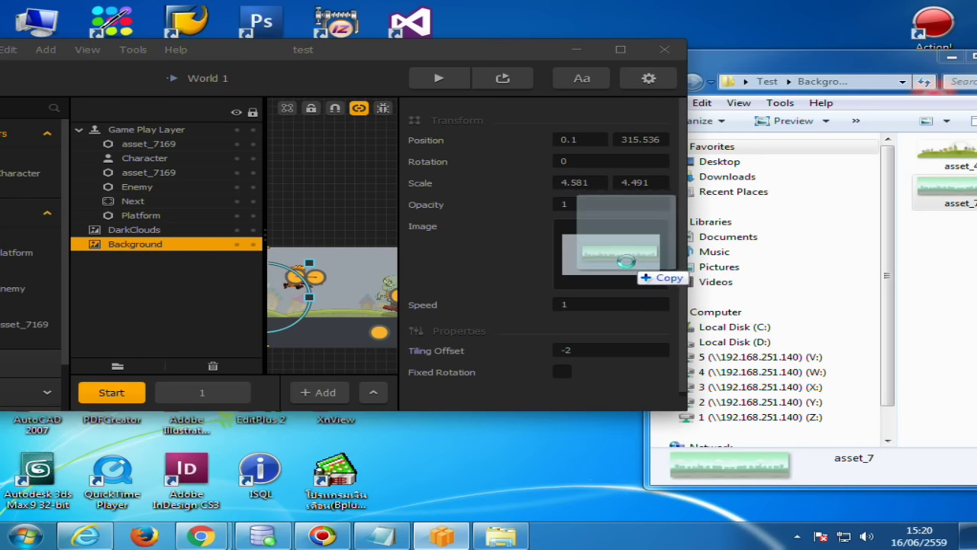
pyautogui.click(620, 49)
pyautogui.scroll(2, 459, 323)
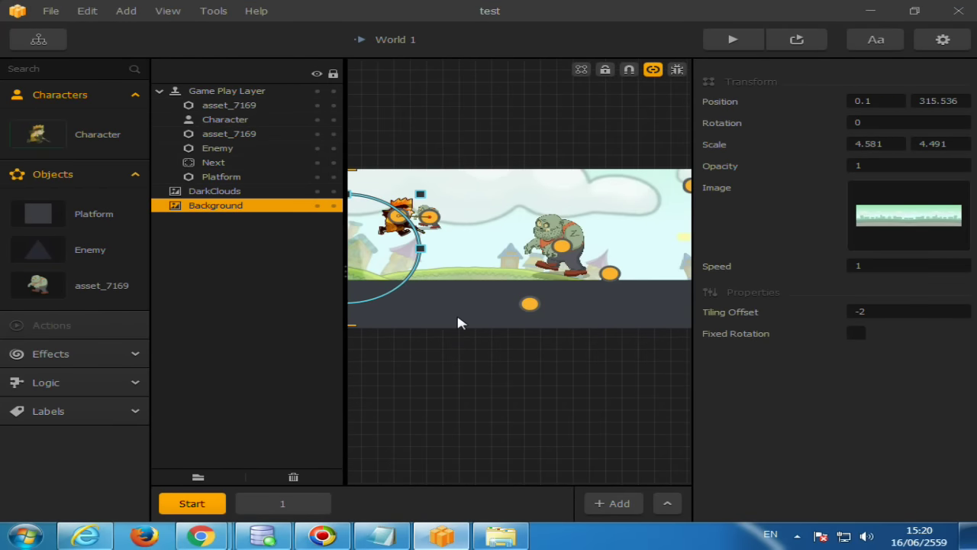
pyautogui.scroll(-2, 458, 323)
# Step: Shrink and reposition the Background image to fit the level, keeping it below DarkClouds in the layers
pyautogui.click(240, 195)
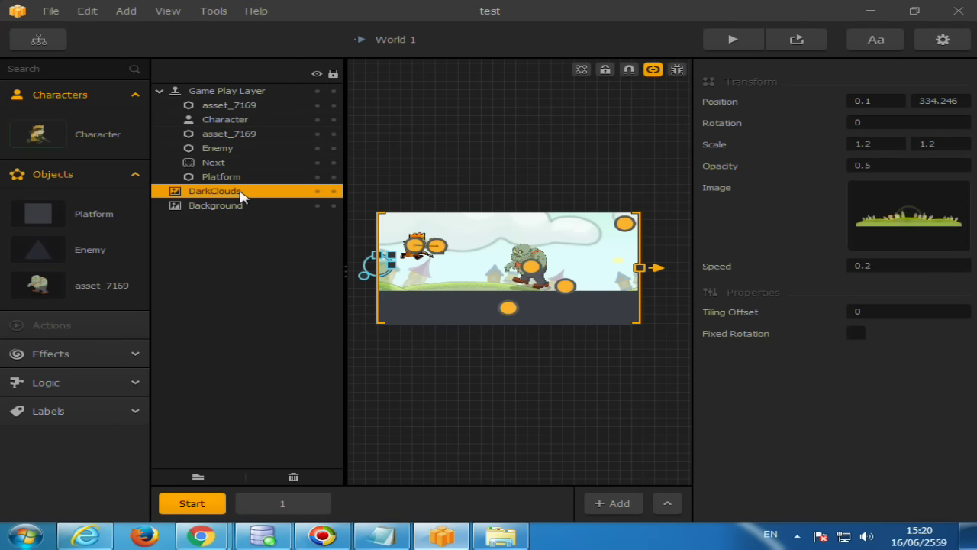
pyautogui.moveTo(469, 266)
pyautogui.mouseDown()
pyautogui.moveTo(471, 285)
pyautogui.moveTo(489, 210)
pyautogui.mouseUp()
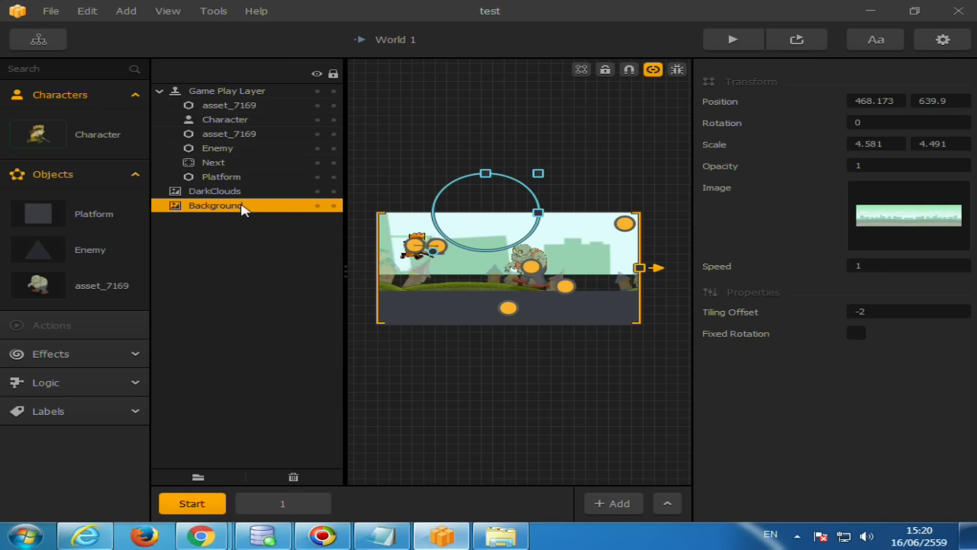
pyautogui.moveTo(241, 210); pyautogui.dragTo(226, 191)
pyautogui.moveTo(468, 260)
pyautogui.mouseDown()
pyautogui.moveTo(519, 243)
pyautogui.moveTo(487, 250)
pyautogui.mouseUp()
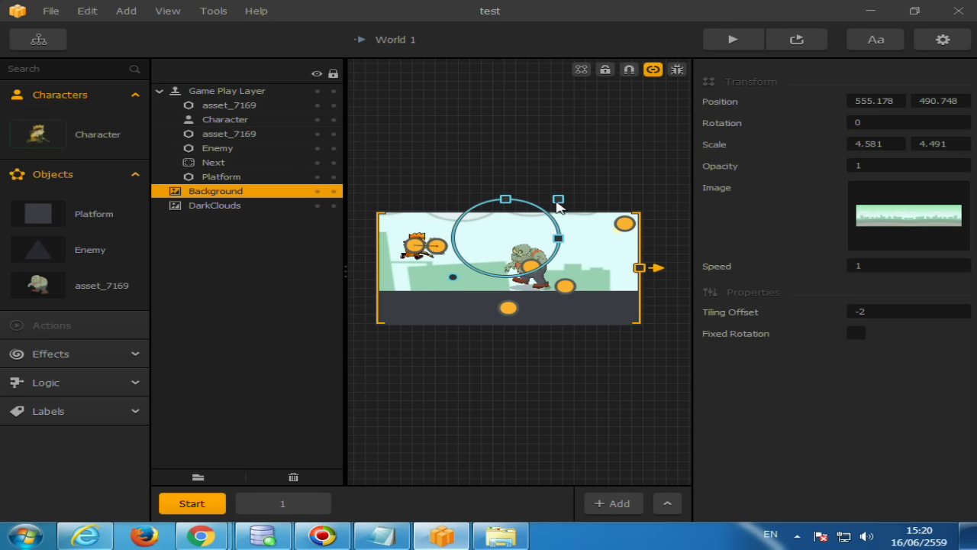
pyautogui.moveTo(558, 203); pyautogui.dragTo(565, 235)
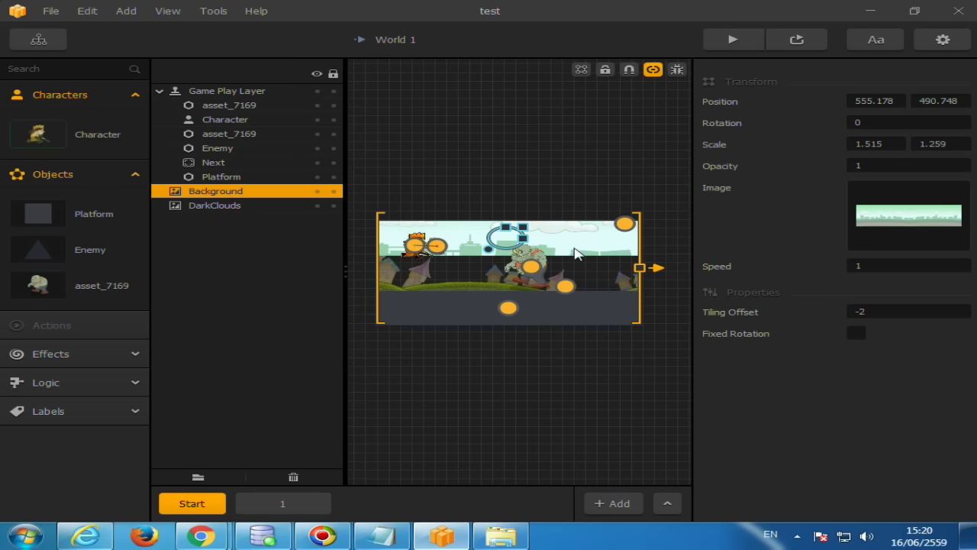
pyautogui.moveTo(505, 243); pyautogui.dragTo(518, 255)
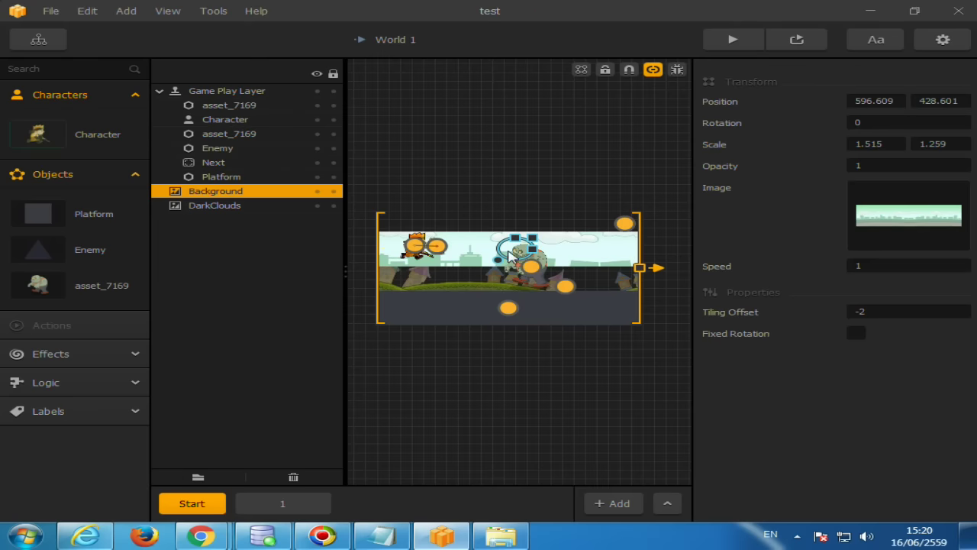
pyautogui.moveTo(251, 191); pyautogui.dragTo(252, 222)
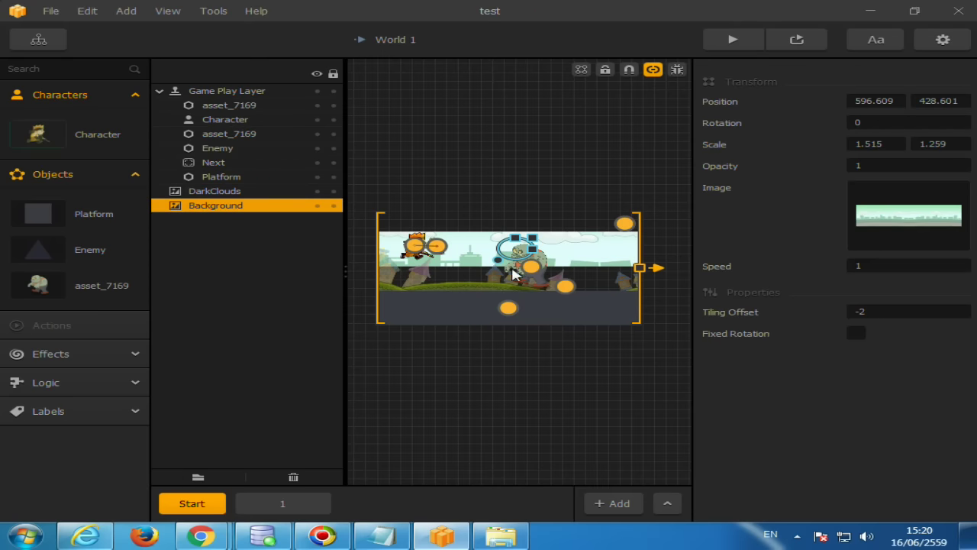
pyautogui.moveTo(501, 259); pyautogui.dragTo(522, 243)
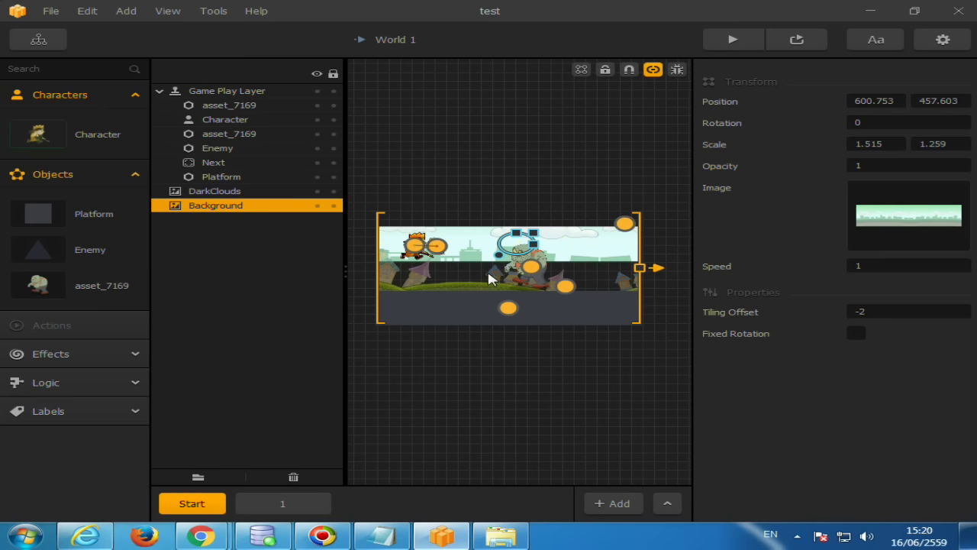
# Step: Shrink the DarkClouds image, lower the Background onto the ground, and start a test play
pyautogui.click(490, 280)
pyautogui.moveTo(498, 262); pyautogui.dragTo(494, 263)
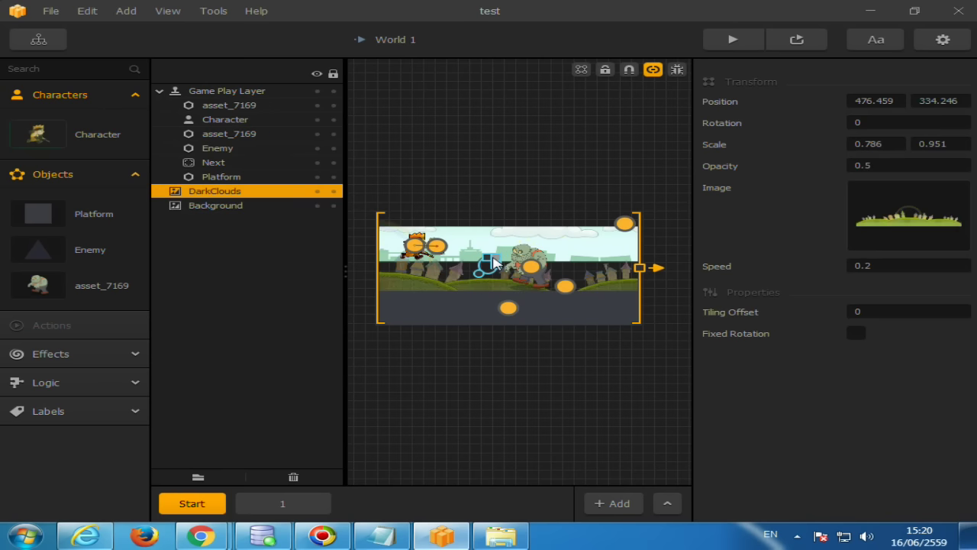
pyautogui.click(556, 246)
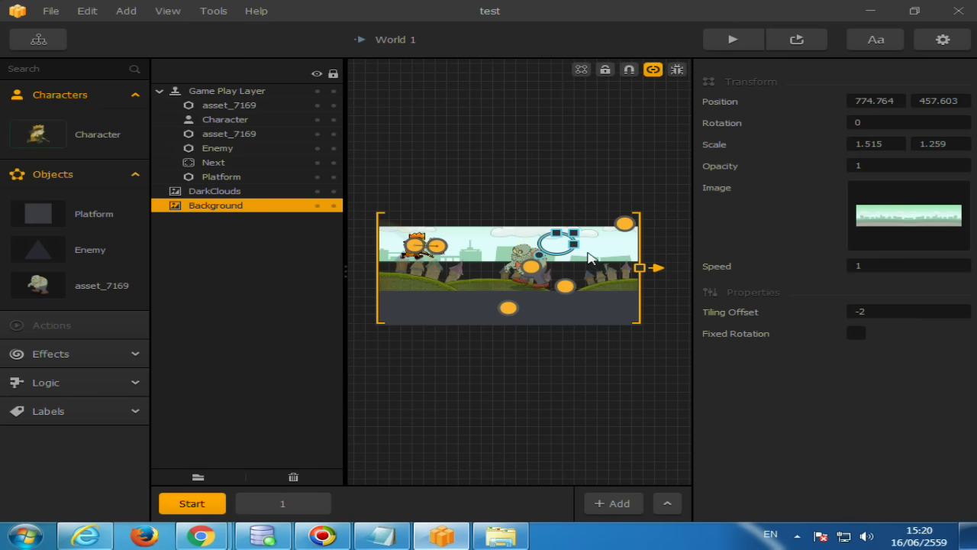
pyautogui.moveTo(553, 252); pyautogui.dragTo(563, 281)
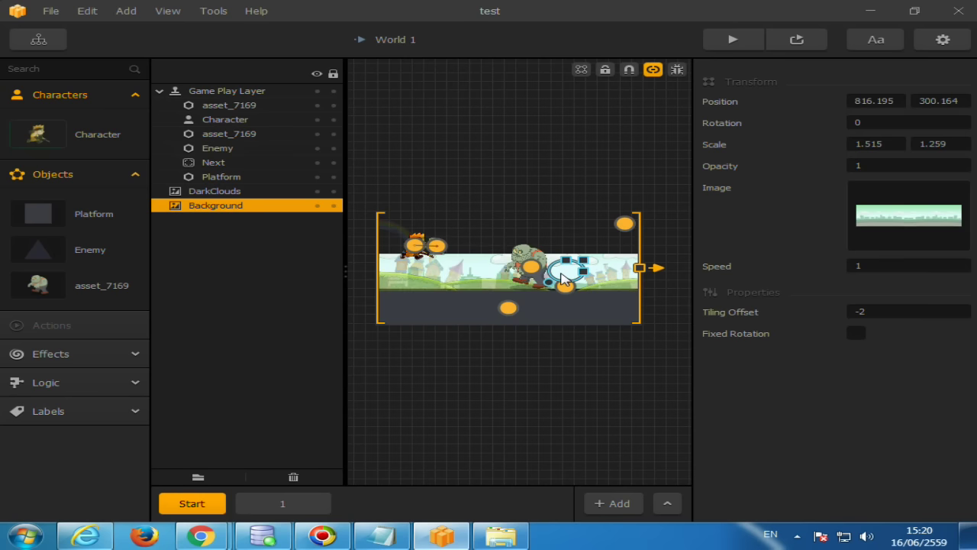
pyautogui.click(798, 42)
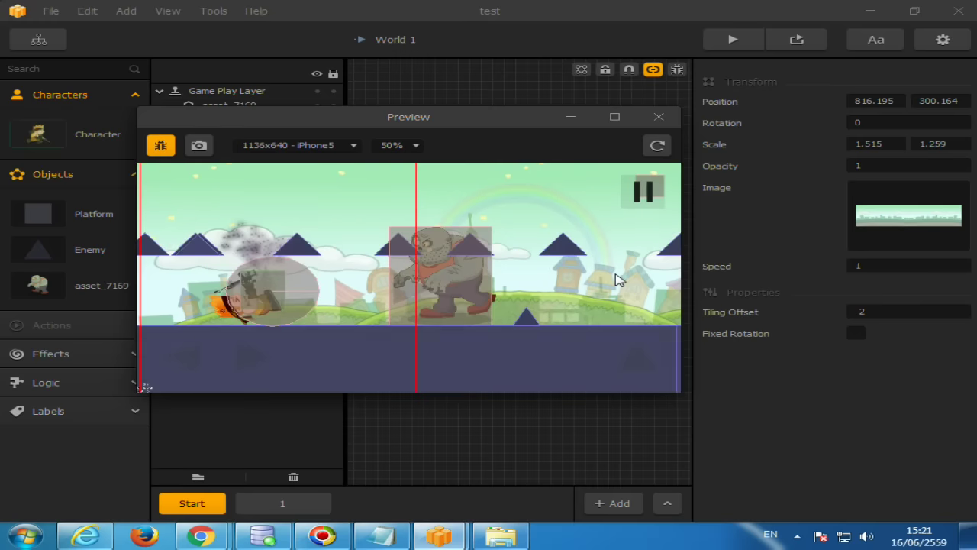
# Step: Close the preview and move the Background image higher, nudging it slightly right and down
pyautogui.moveTo(484, 117); pyautogui.dragTo(558, 236)
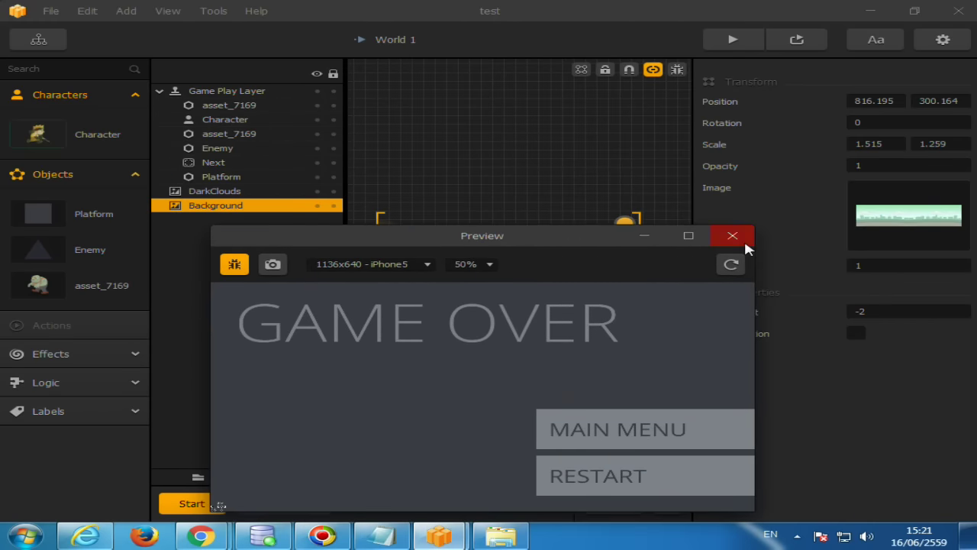
pyautogui.click(733, 236)
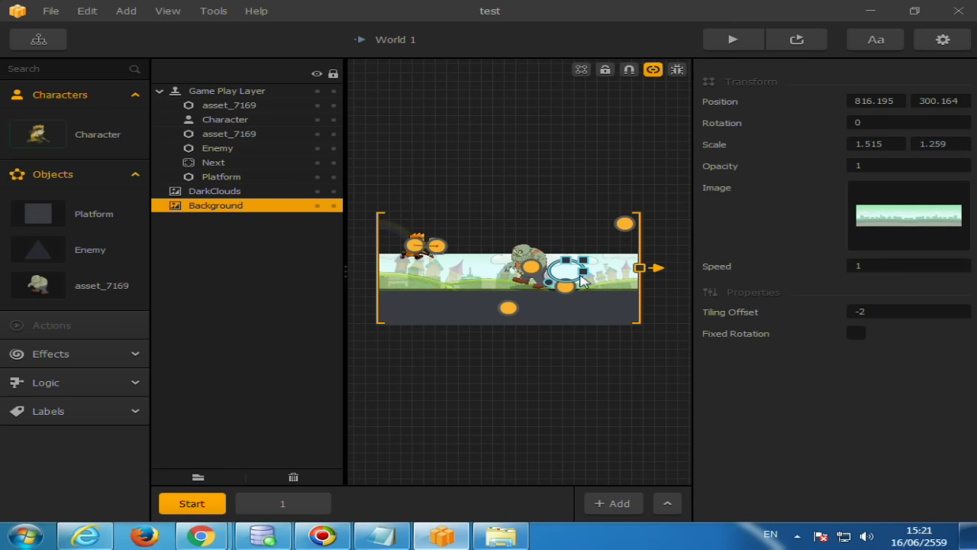
pyautogui.moveTo(575, 272)
pyautogui.mouseDown()
pyautogui.moveTo(578, 242)
pyautogui.moveTo(644, 181)
pyautogui.moveTo(603, 218)
pyautogui.mouseUp()
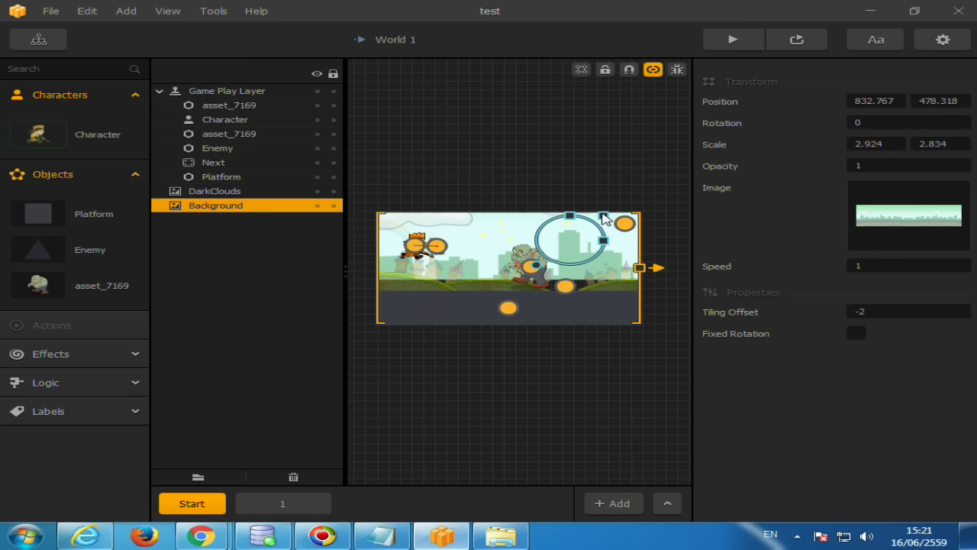
pyautogui.moveTo(566, 249); pyautogui.dragTo(575, 254)
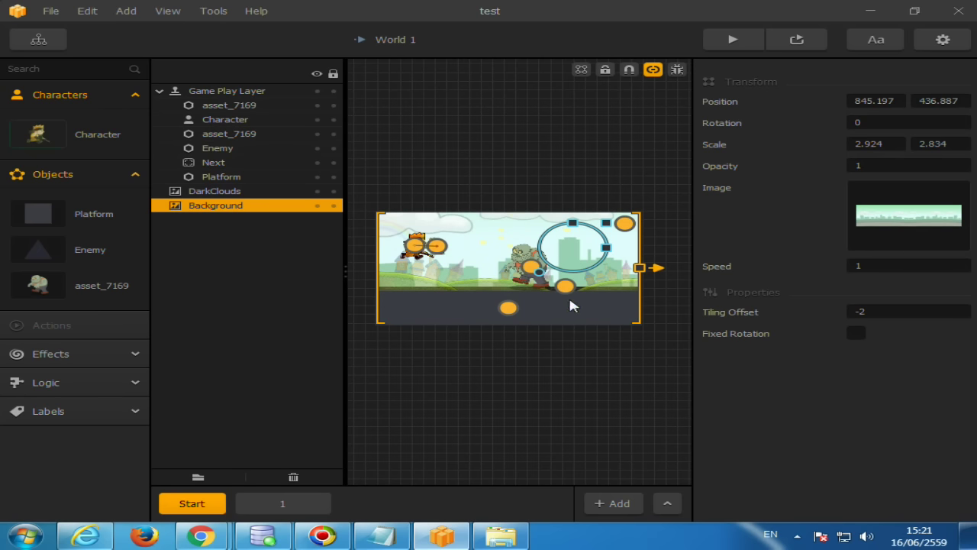
pyautogui.click(885, 311)
# Step: Set the DarkClouds layer's opacity from 0.5 to 1 and launch a new preview
pyautogui.click(224, 198)
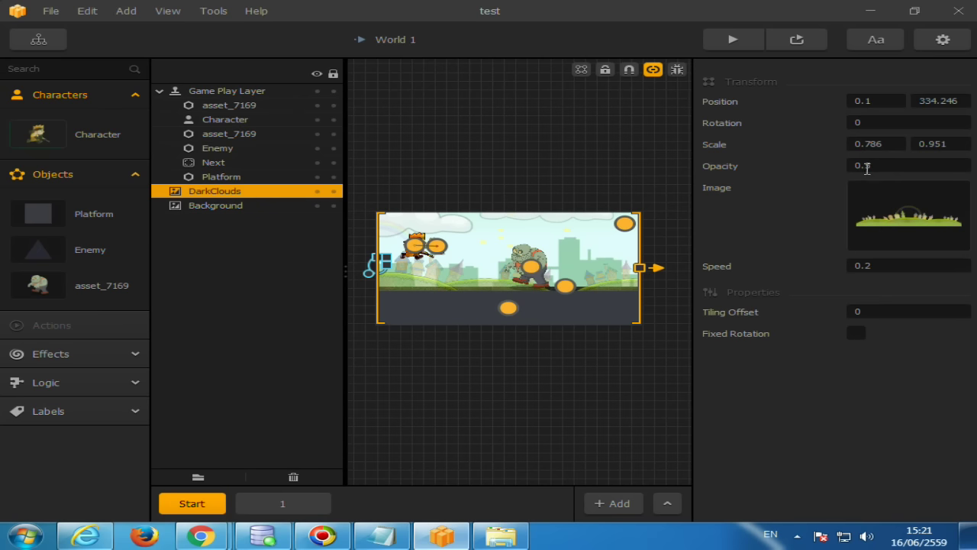
pyautogui.moveTo(881, 166); pyautogui.dragTo(842, 166)
pyautogui.write('1')
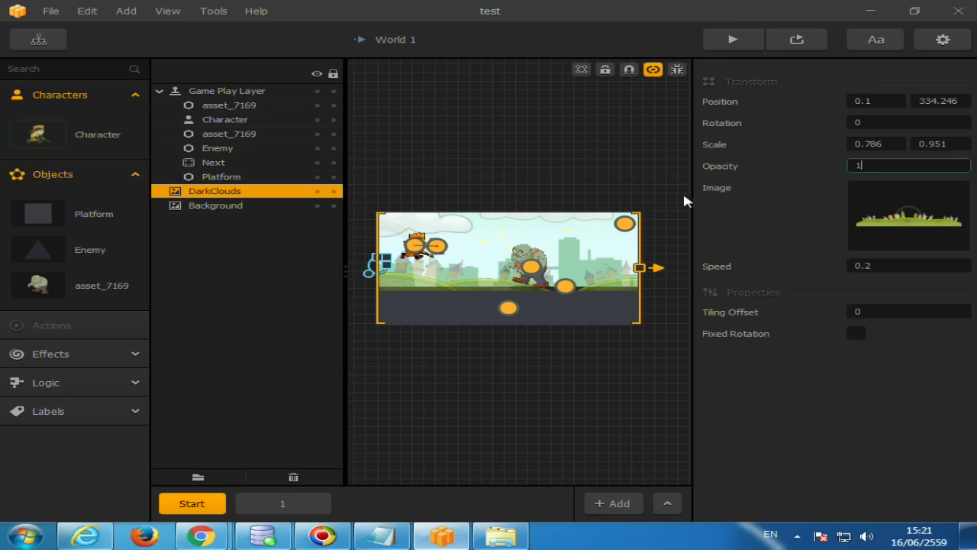
pyautogui.press('Return')
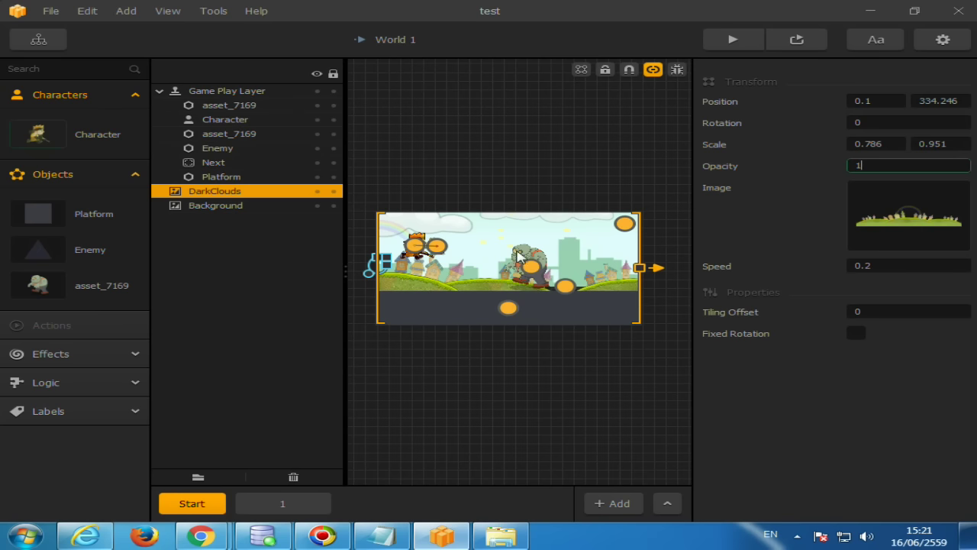
pyautogui.click(798, 42)
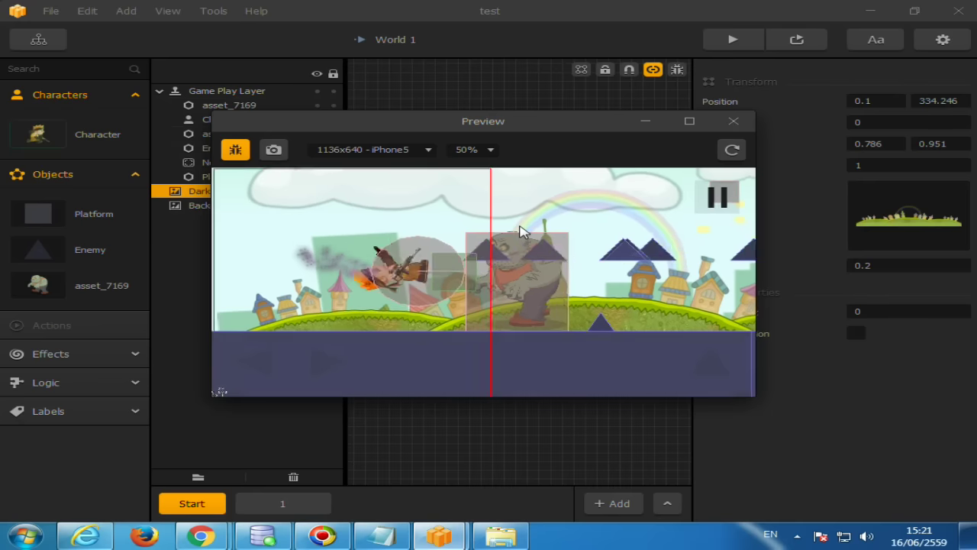
# Step: Restart the level twice from the Game Over screen, then close the preview to return to World 1
pyautogui.click(615, 359)
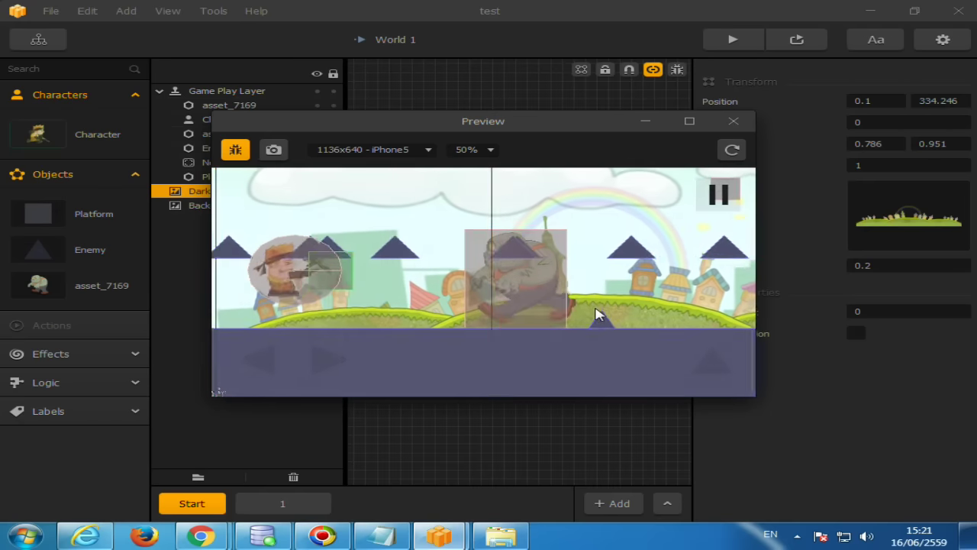
pyautogui.click(617, 353)
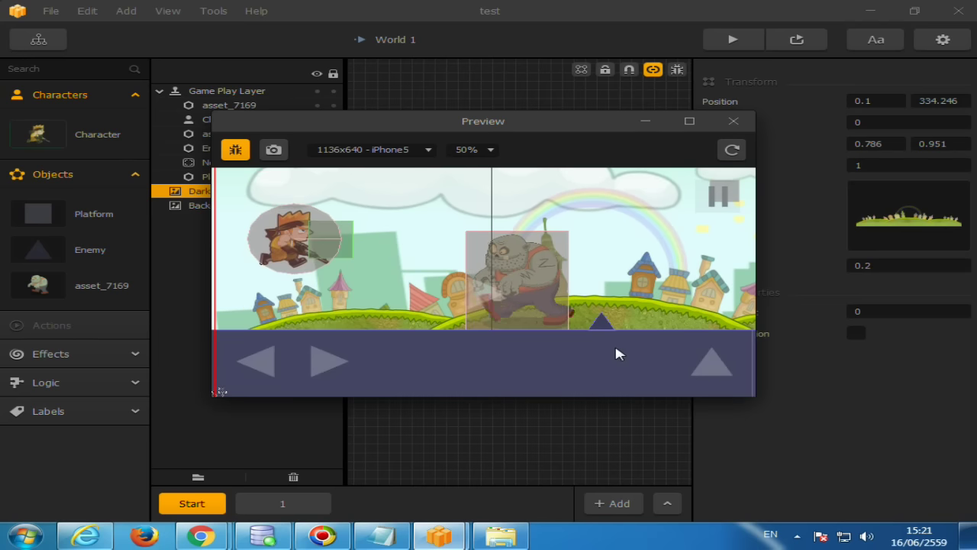
pyautogui.click(733, 123)
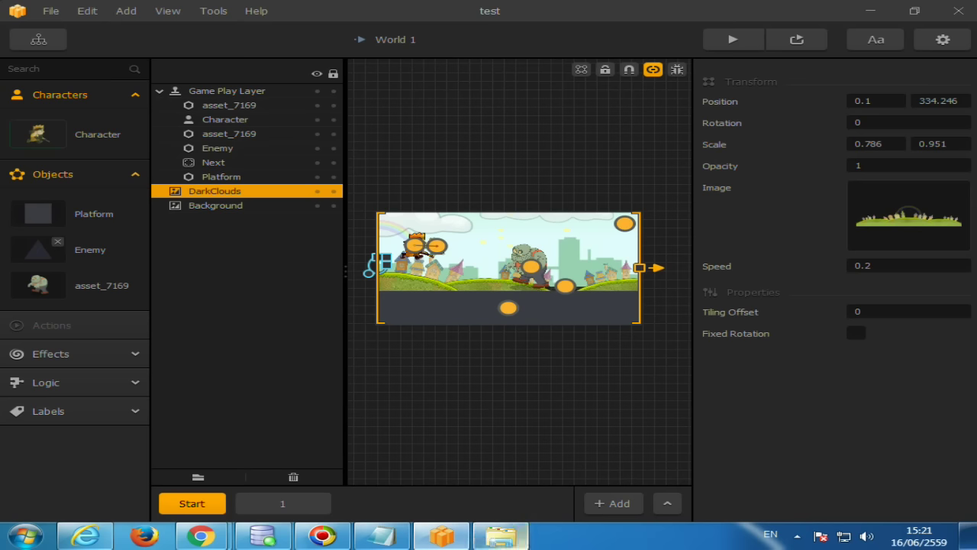
# Step: Drag asset_5 from Test > Platforms into the Platform object's Default Animation, then re-maximize Buildbox
pyautogui.click(423, 324)
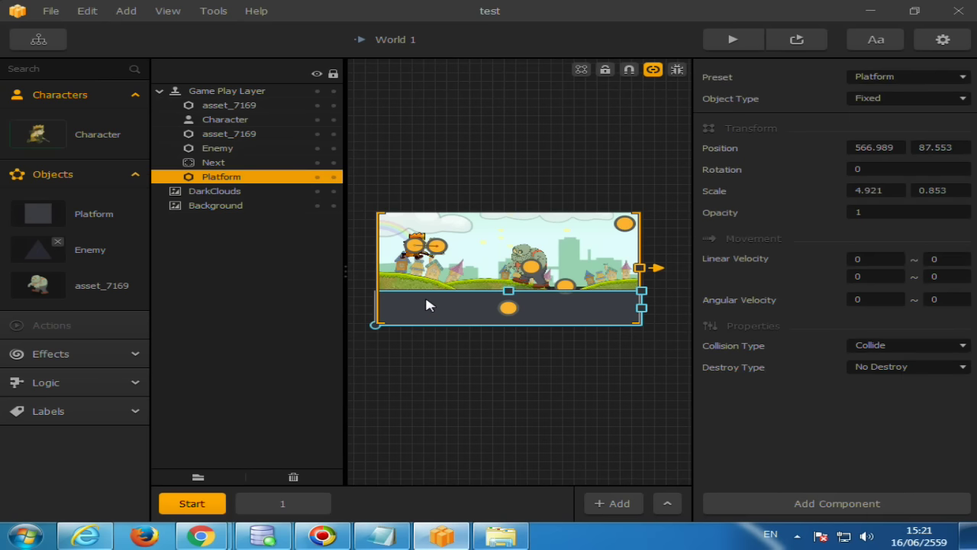
pyautogui.click(36, 217)
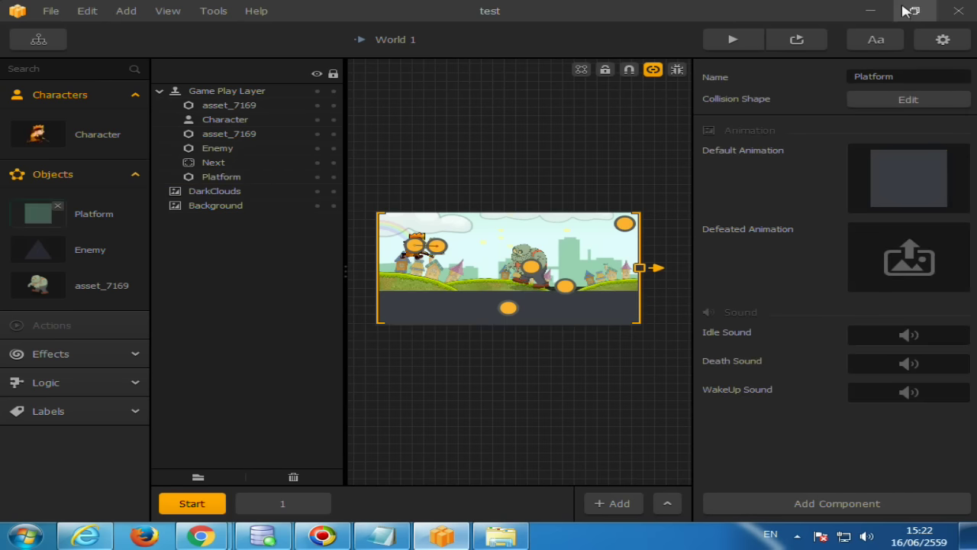
pyautogui.click(915, 11)
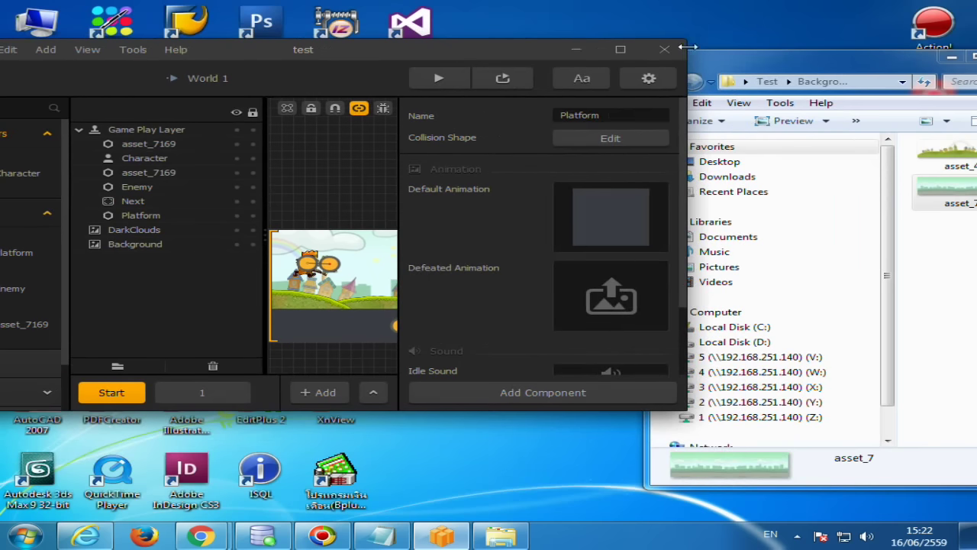
pyautogui.click(767, 81)
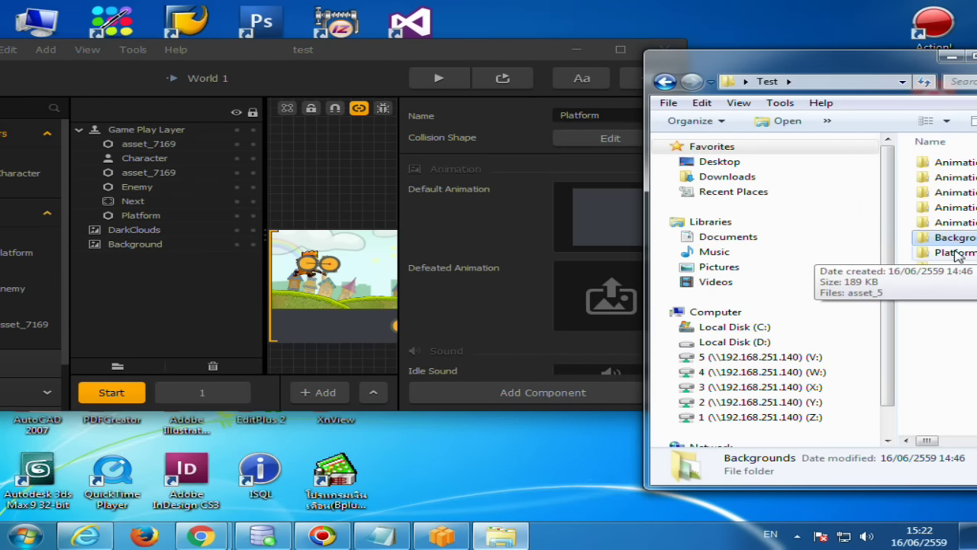
pyautogui.doubleClick(928, 252)
pyautogui.click(942, 161)
pyautogui.moveTo(942, 162); pyautogui.dragTo(616, 229)
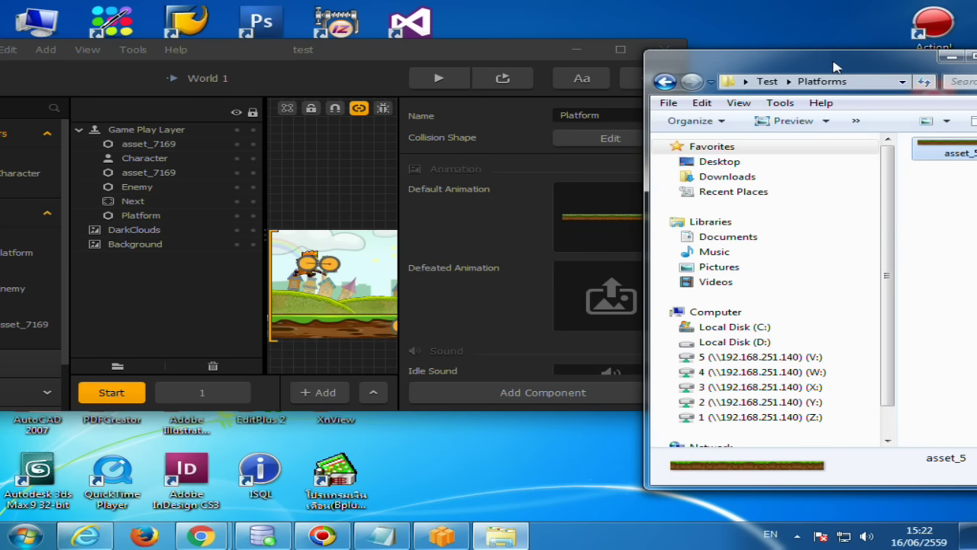
pyautogui.moveTo(813, 74); pyautogui.dragTo(761, 74)
pyautogui.click(900, 57)
pyautogui.click(620, 50)
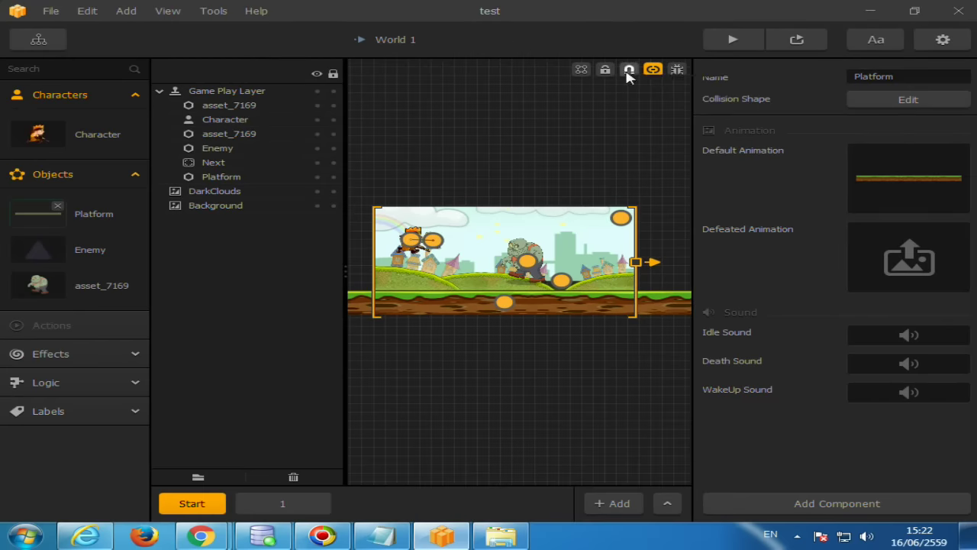
# Step: Select the grassy Platform strip and resize it on the canvas into a shorter, thicker block
pyautogui.scroll(-2, 510, 373)
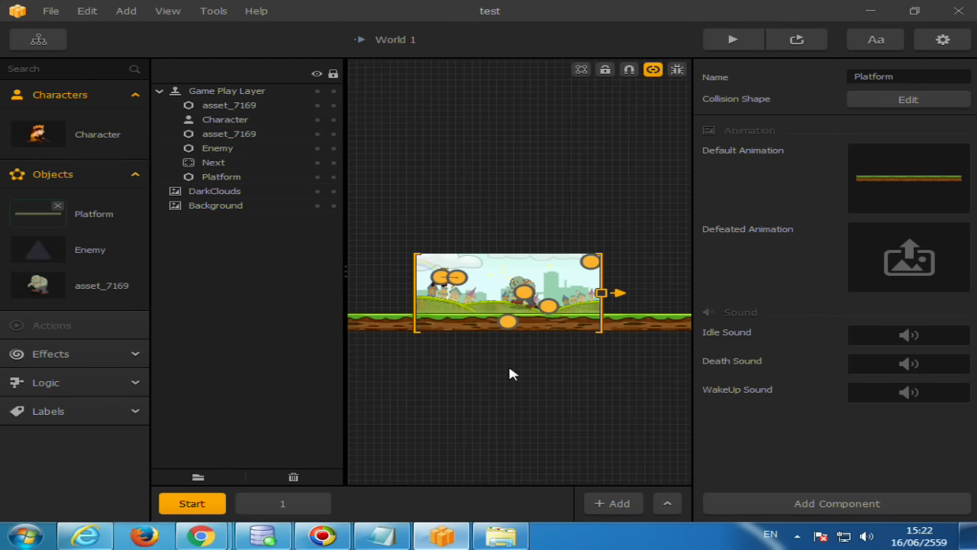
pyautogui.scroll(-1, 510, 372)
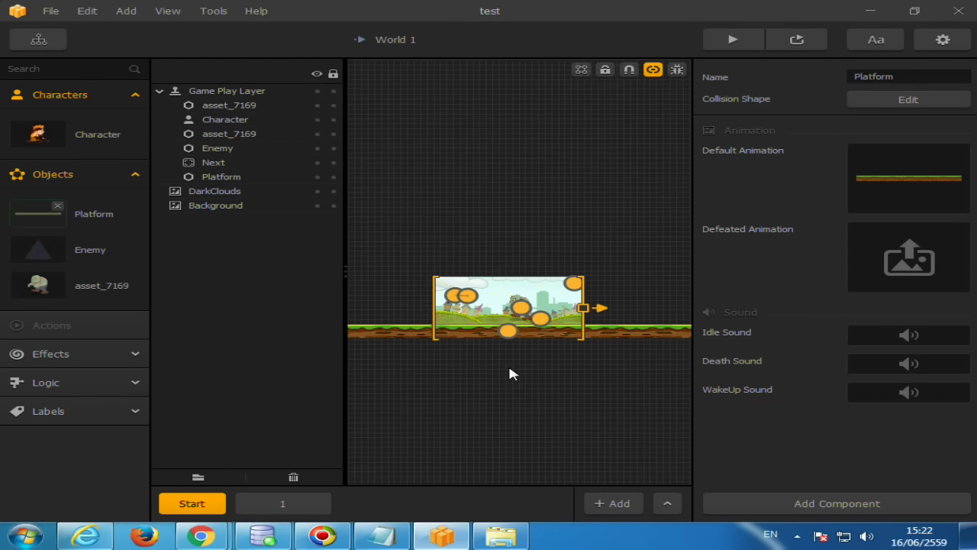
pyautogui.click(391, 334)
pyautogui.moveTo(411, 338); pyautogui.dragTo(404, 275)
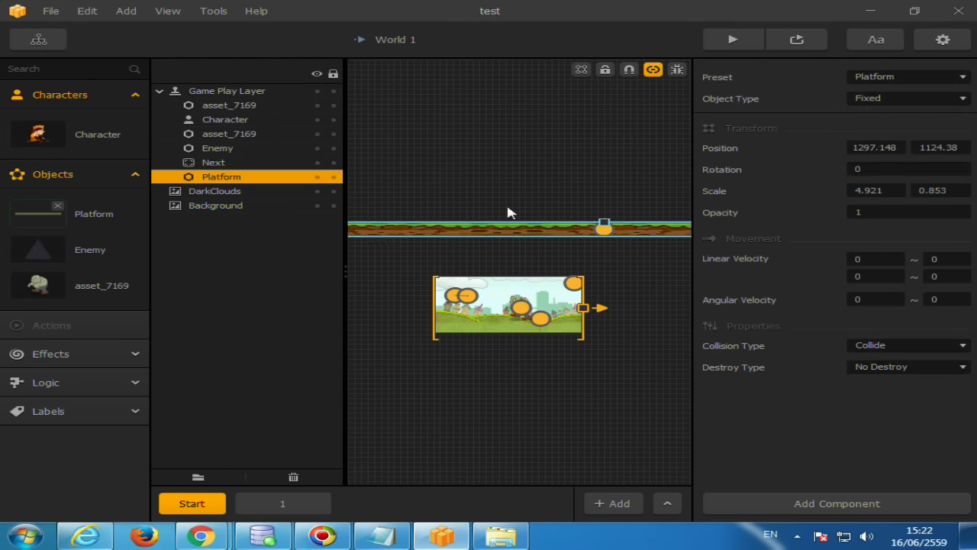
pyautogui.moveTo(647, 273)
pyautogui.mouseDown()
pyautogui.moveTo(704, 277)
pyautogui.moveTo(407, 280)
pyautogui.mouseUp()
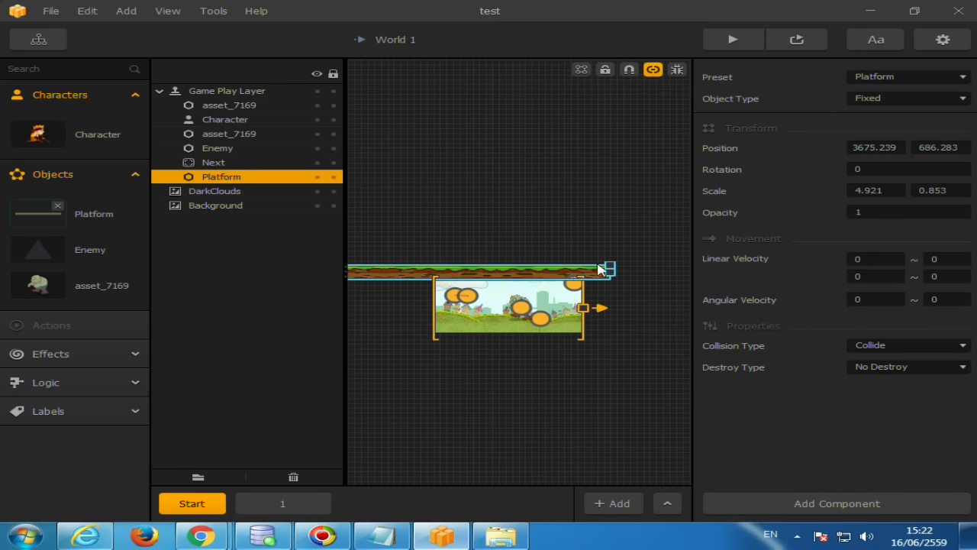
pyautogui.moveTo(611, 267); pyautogui.dragTo(363, 273)
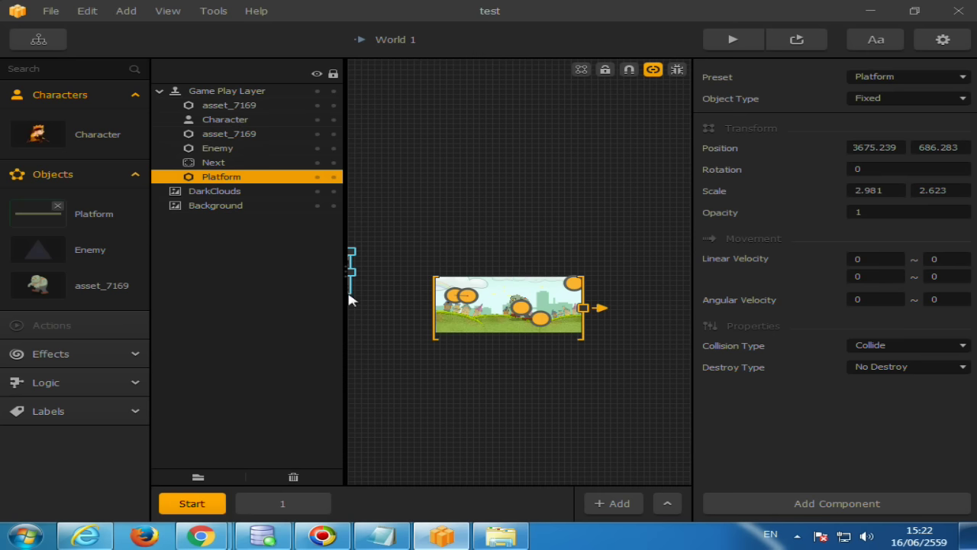
pyautogui.moveTo(350, 294)
pyautogui.mouseDown()
pyautogui.moveTo(451, 240)
pyautogui.moveTo(663, 245)
pyautogui.mouseUp()
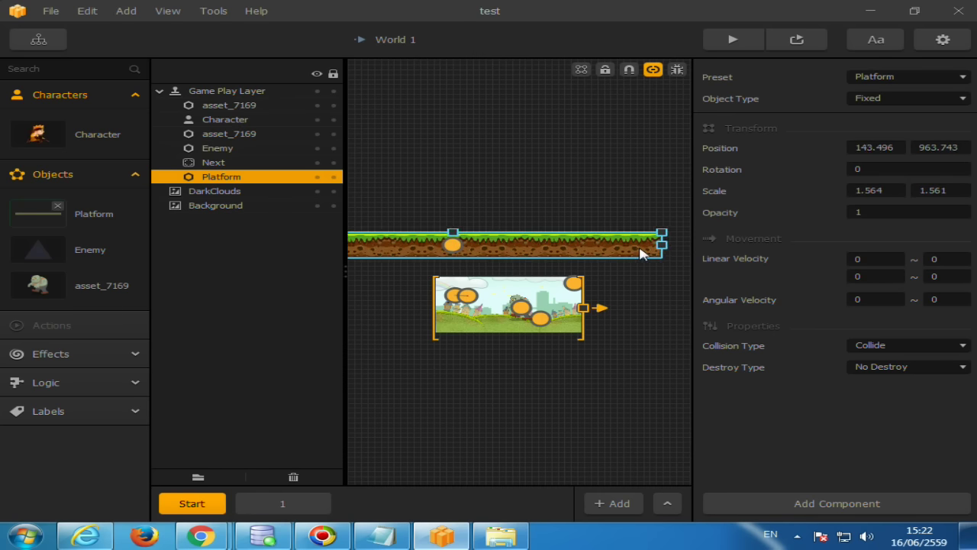
pyautogui.moveTo(664, 233)
pyautogui.mouseDown()
pyautogui.moveTo(474, 231)
pyautogui.moveTo(454, 354)
pyautogui.mouseUp()
# Step: Place the ground block beneath the level's left side at 142.787, 22.522, scale 0.669 × 1.915
pyautogui.scroll(2, 492, 405)
pyautogui.scroll(2, 492, 400)
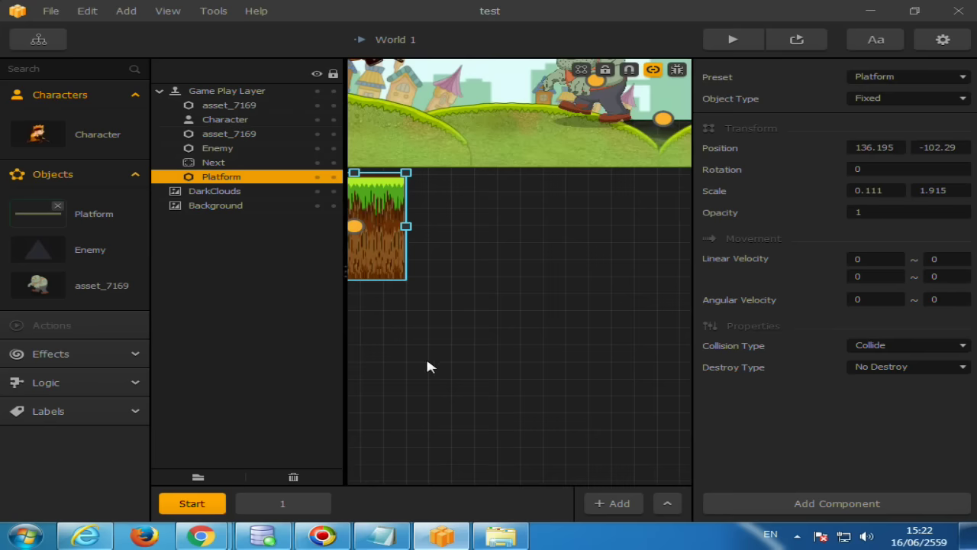
pyautogui.scroll(-1, 405, 328)
pyautogui.moveTo(384, 299)
pyautogui.mouseDown()
pyautogui.moveTo(450, 261)
pyautogui.moveTo(634, 253)
pyautogui.mouseUp()
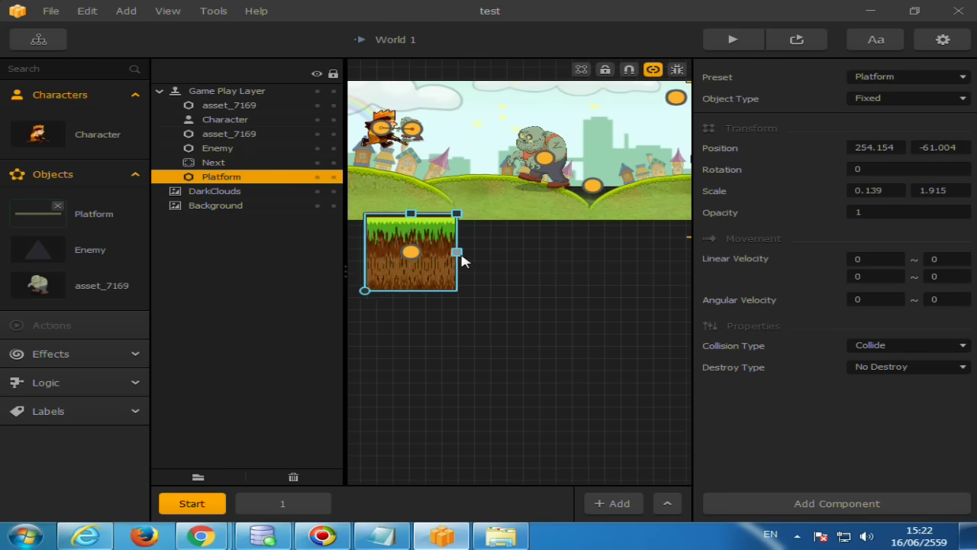
pyautogui.scroll(-2, 585, 310)
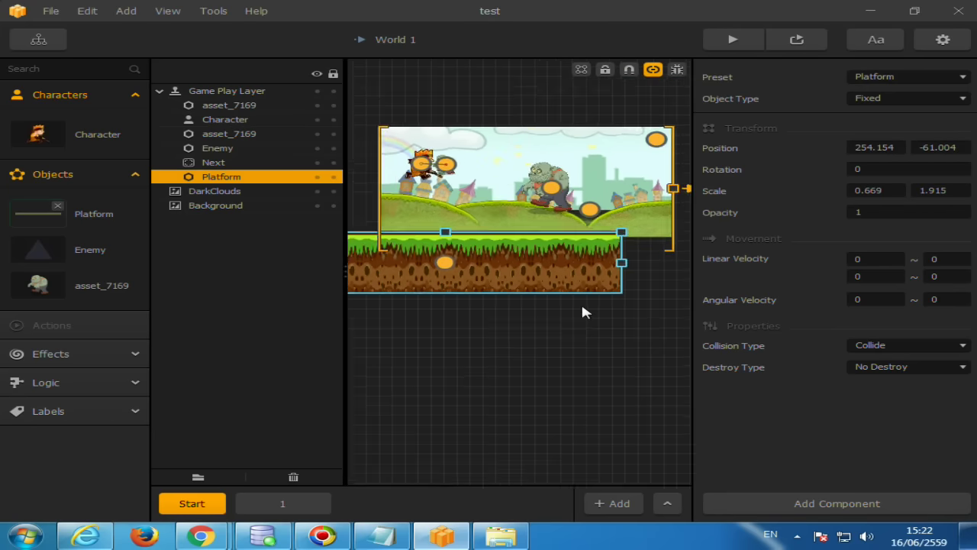
pyautogui.moveTo(562, 284)
pyautogui.mouseDown()
pyautogui.moveTo(623, 282)
pyautogui.moveTo(524, 279)
pyautogui.mouseUp()
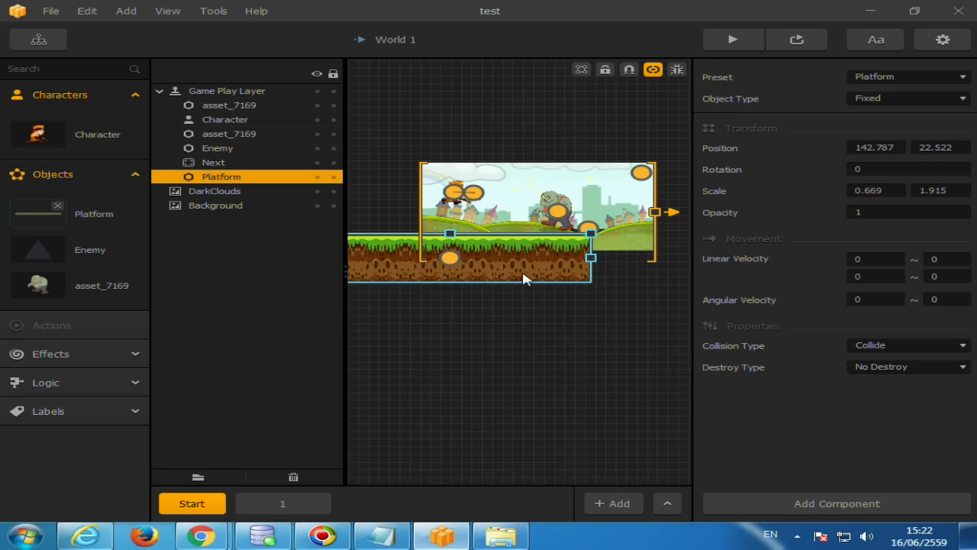
pyautogui.hotkey('ctrl', 'd')
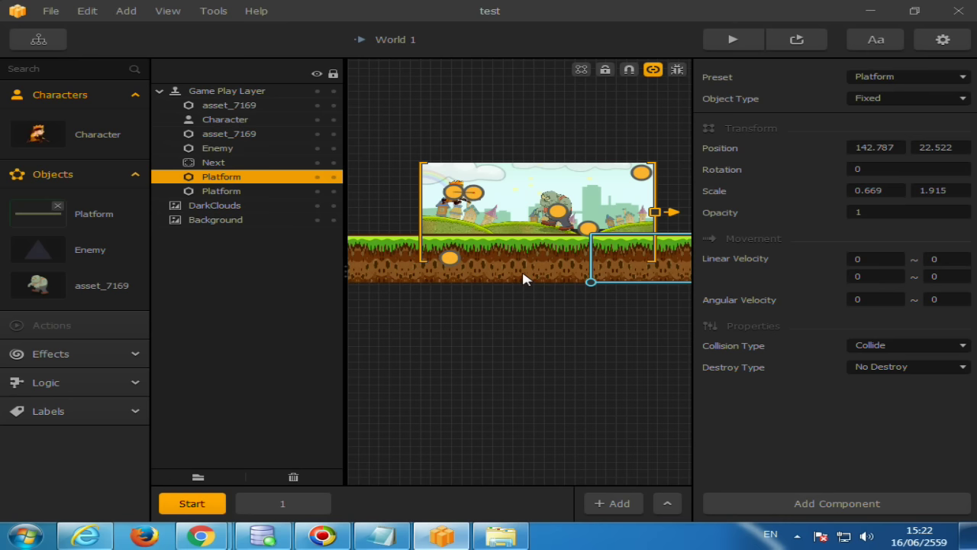
pyautogui.hotkey('ctrl', 'd')
pyautogui.hotkey('ctrl', 'd')
pyautogui.hotkey('ctrl', 'd')
pyautogui.hotkey('ctrl', 'd')
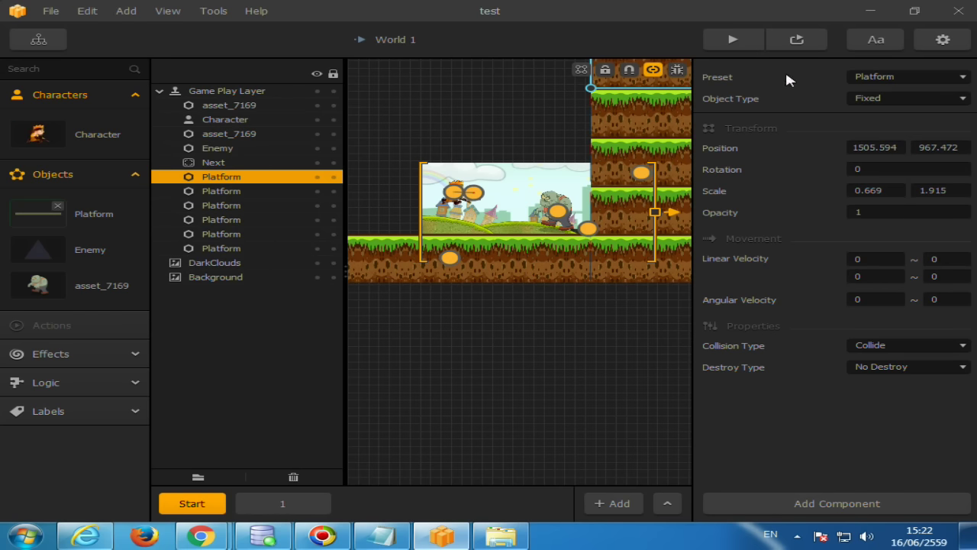
pyautogui.click(811, 43)
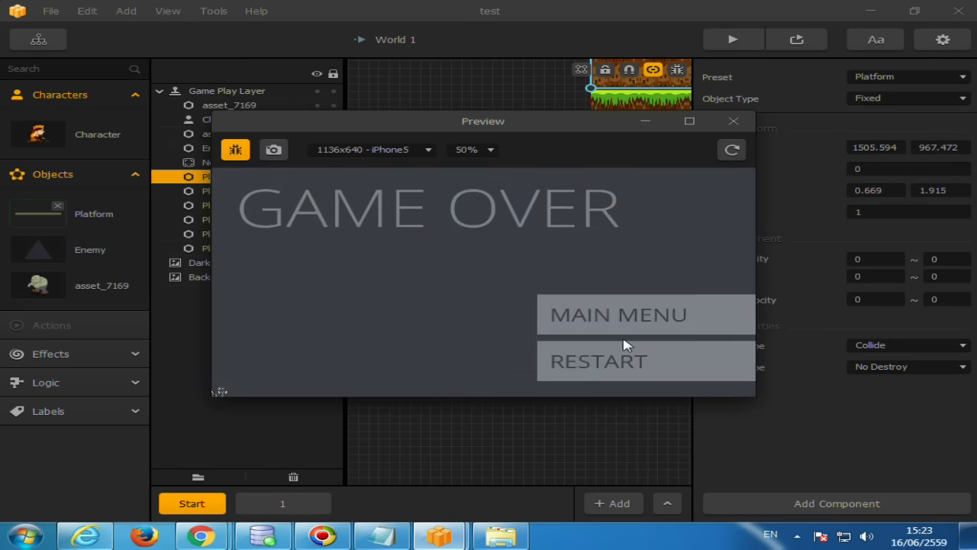
pyautogui.click(733, 121)
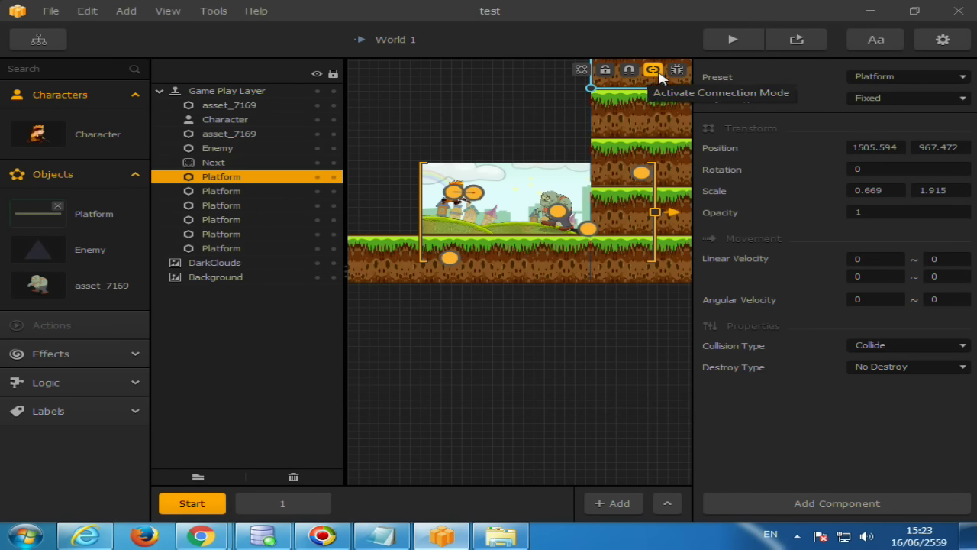
# Step: Turn on debug mode to show collision boxes and delete a shift-selected range of extra Platforms
pyautogui.click(677, 70)
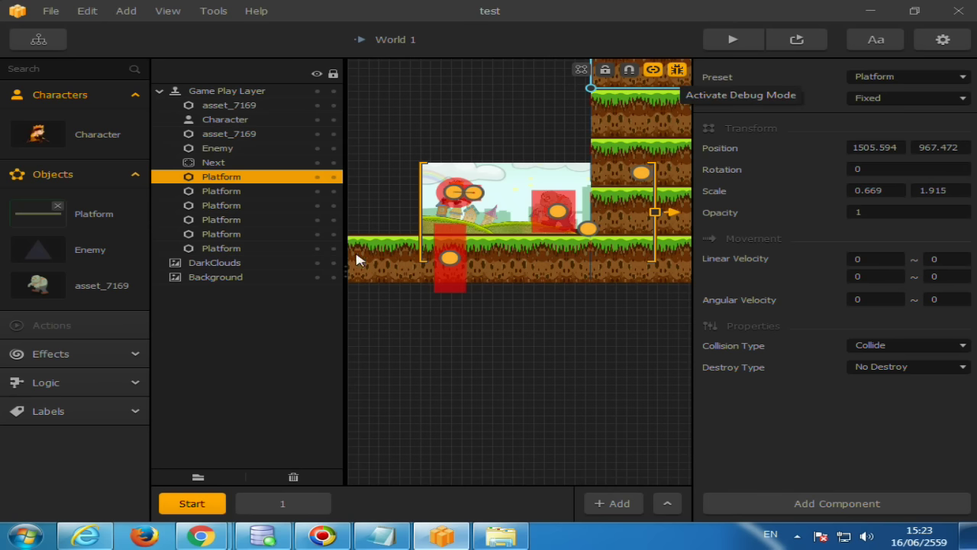
pyautogui.click(230, 192)
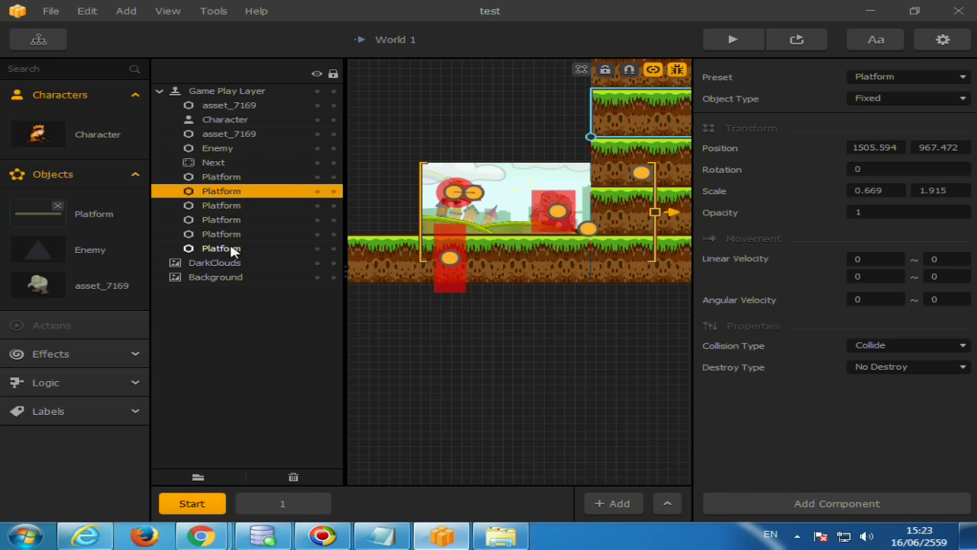
pyautogui.click(231, 248)
pyautogui.click(221, 193)
pyautogui.press('Delete')
# Step: Delete the remaining Platform copies, leaving one Platform at 1505.594, 1282.456 selected
pyautogui.click(224, 195)
pyautogui.press('Delete')
pyautogui.click(226, 197)
pyautogui.press('Delete')
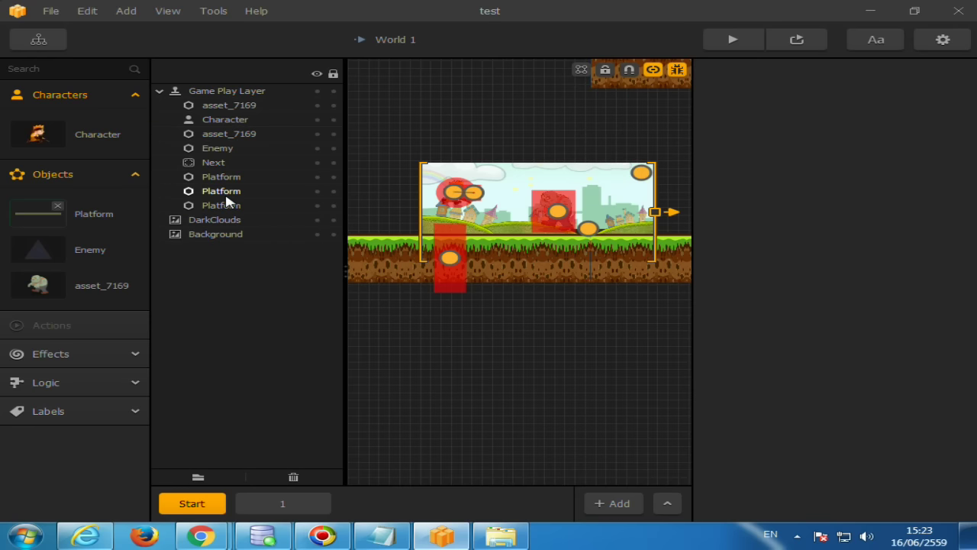
pyautogui.press('Delete')
pyautogui.click(224, 193)
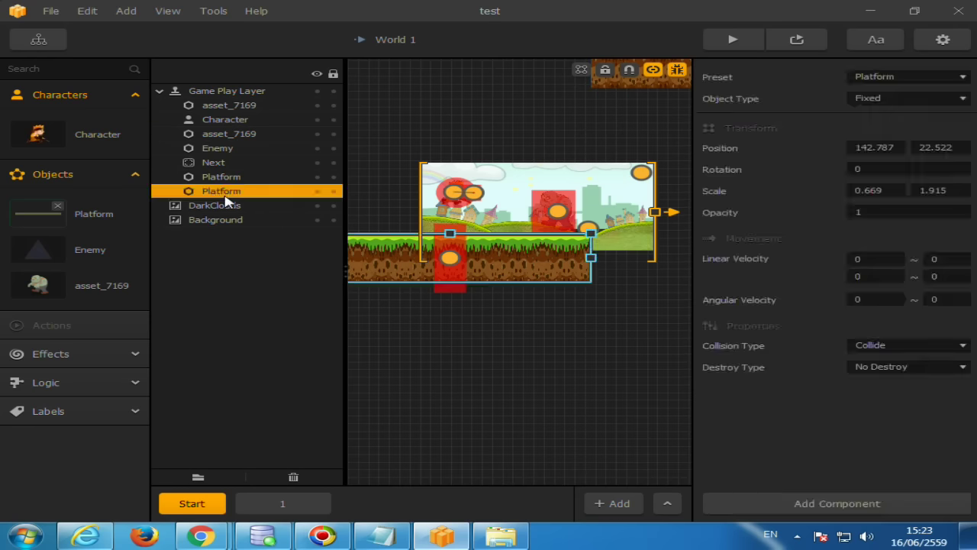
pyautogui.press('Delete')
pyautogui.click(221, 182)
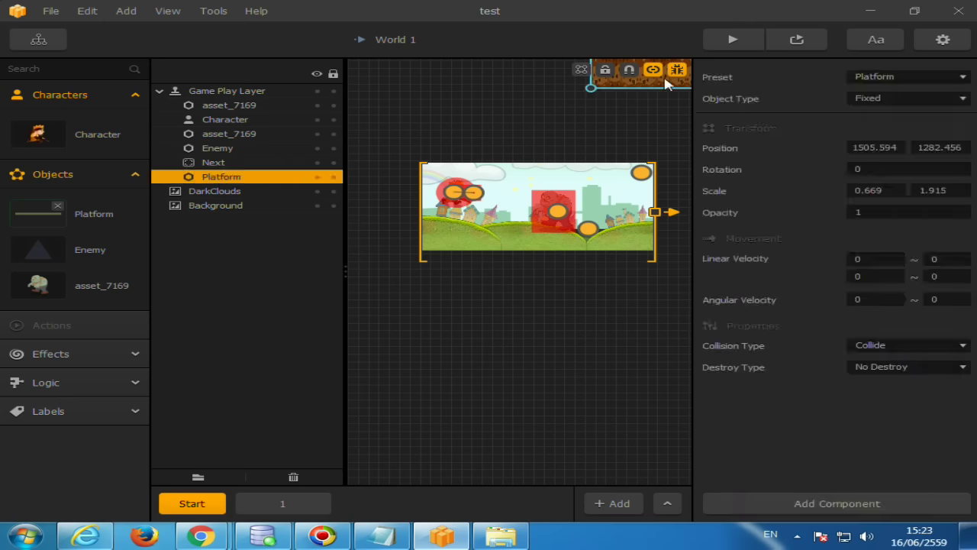
# Step: Move the grass platform under the level scene and set its Object Type to Physics
pyautogui.moveTo(668, 85); pyautogui.dragTo(472, 273)
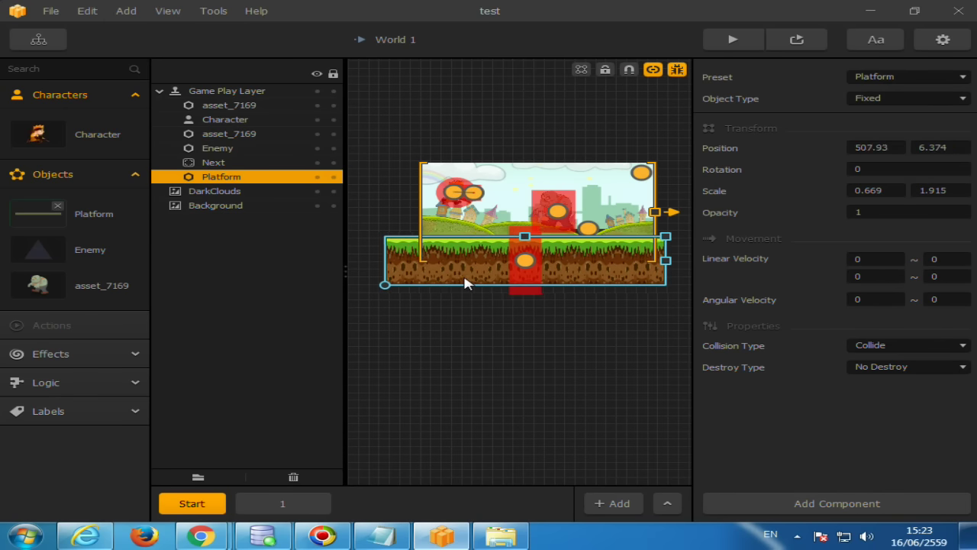
pyautogui.click(948, 99)
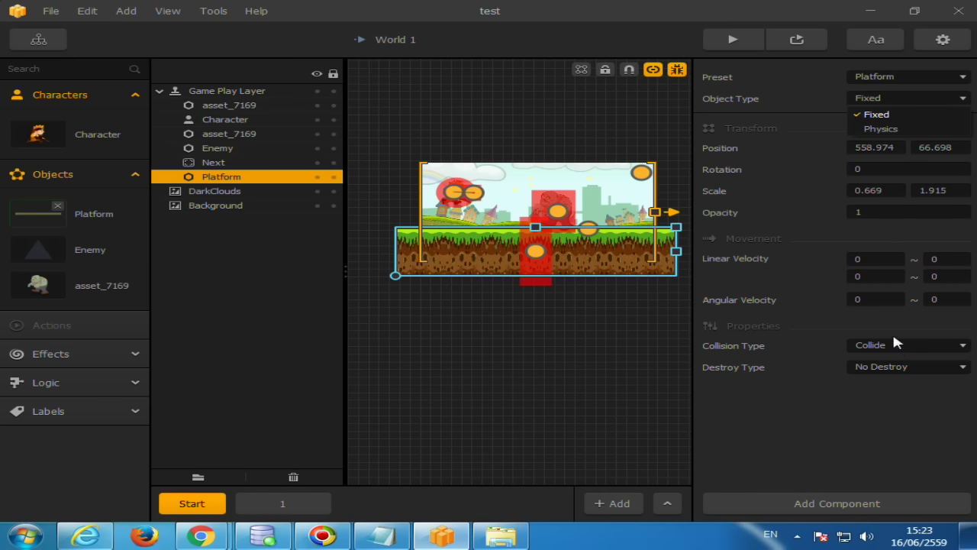
pyautogui.moveTo(479, 260); pyautogui.dragTo(475, 265)
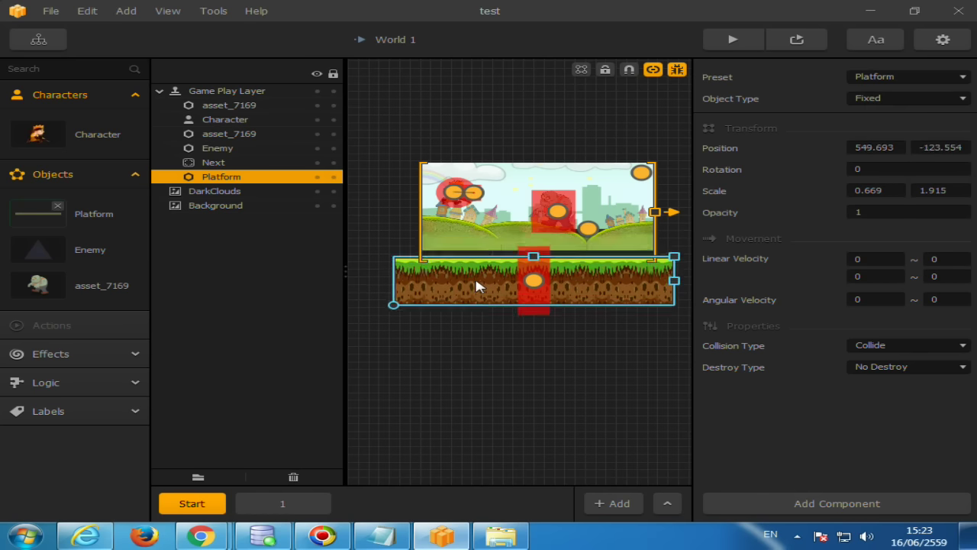
pyautogui.click(916, 100)
pyautogui.click(898, 126)
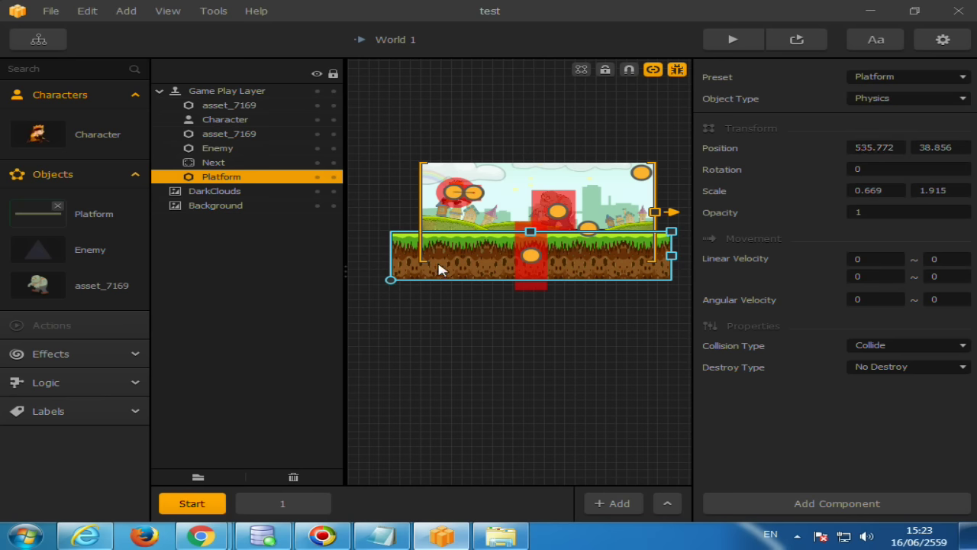
pyautogui.moveTo(442, 272); pyautogui.dragTo(440, 268)
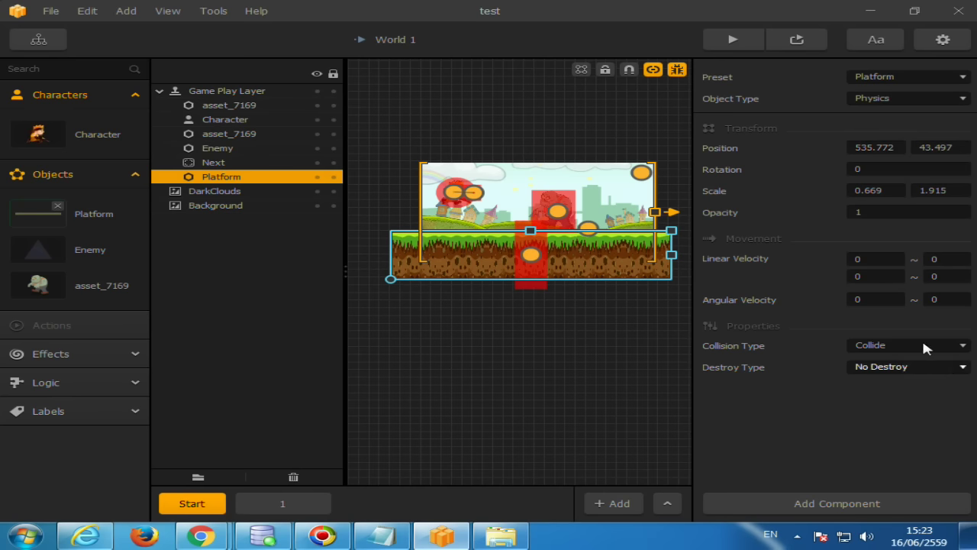
# Step: Test-play the level, restarting once after Game Over, then close the preview
pyautogui.click(797, 42)
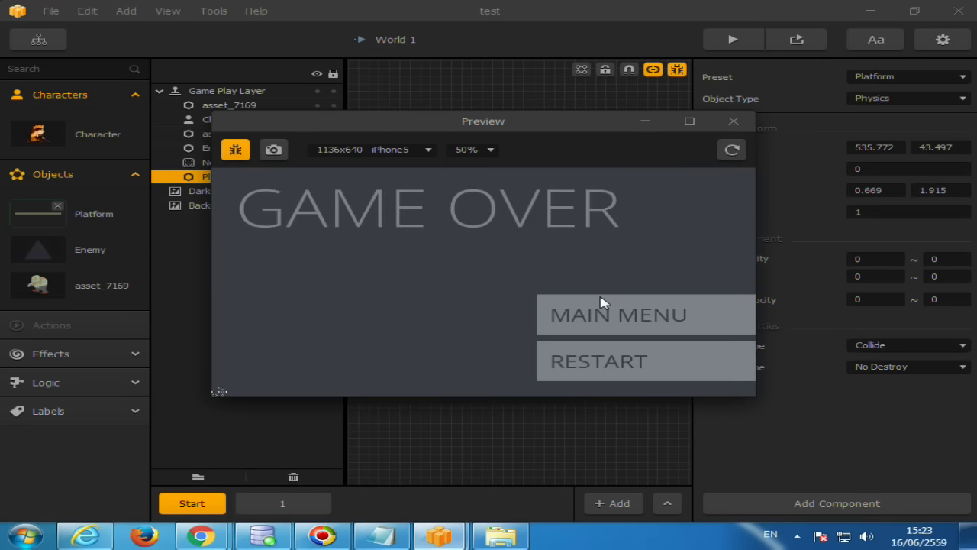
pyautogui.click(640, 371)
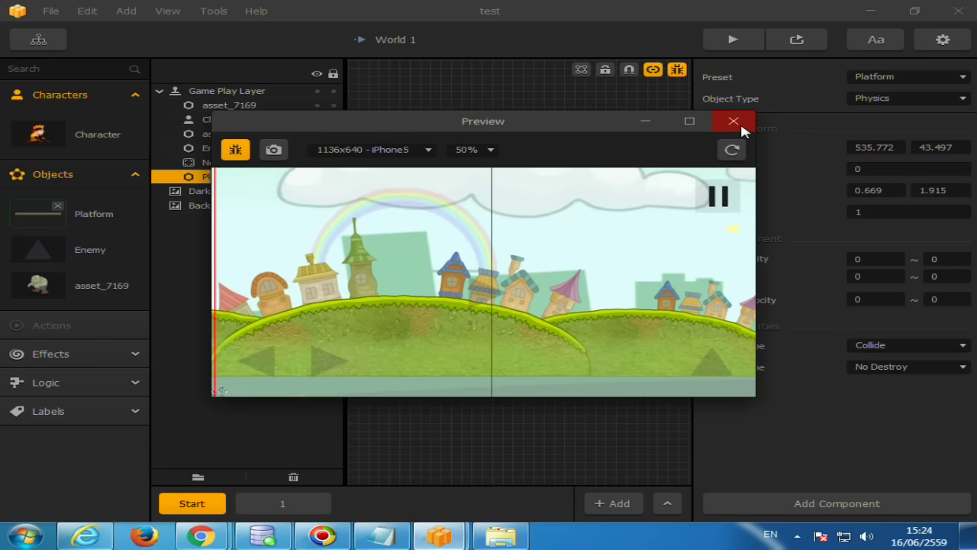
pyautogui.click(740, 121)
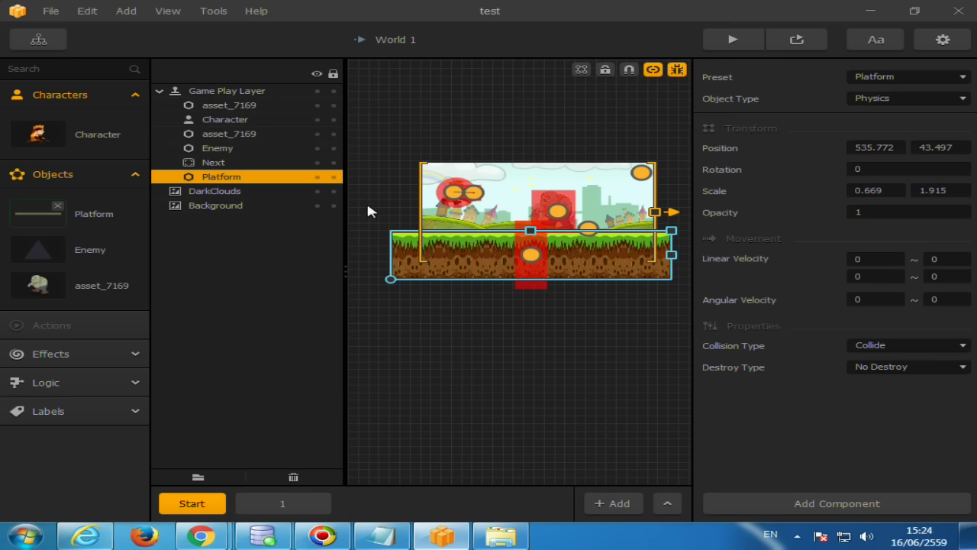
# Step: Click through the Enemy, Next, asset_7169, Character and Platform objects, ending on Platform at 535.772, 43.497
pyautogui.click(233, 149)
pyautogui.click(485, 270)
pyautogui.click(210, 166)
pyautogui.click(217, 149)
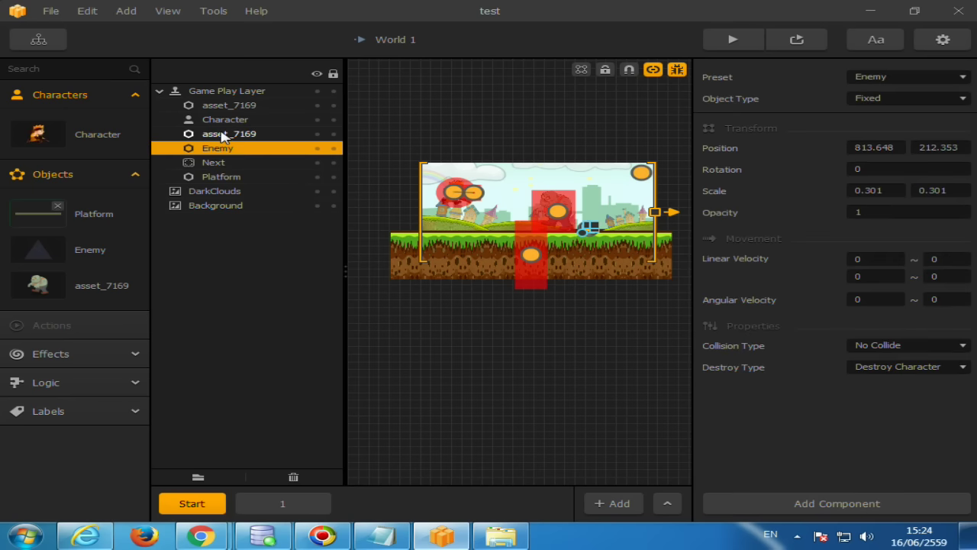
pyautogui.click(220, 135)
pyautogui.click(222, 122)
pyautogui.click(223, 107)
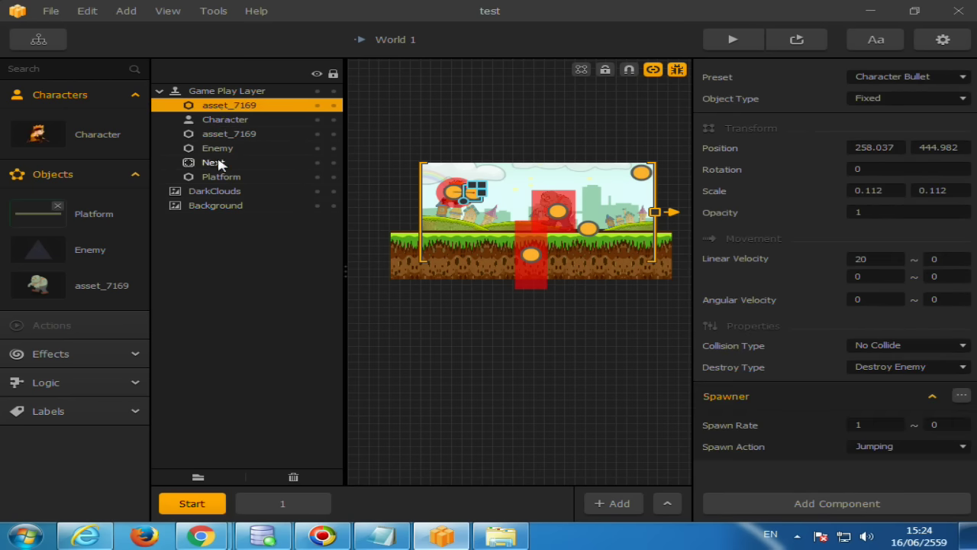
pyautogui.click(217, 162)
pyautogui.click(223, 178)
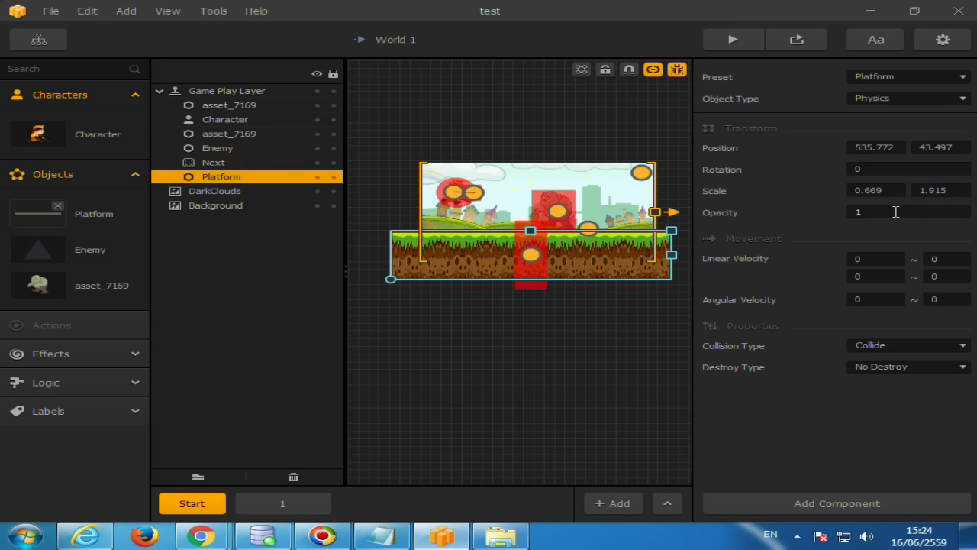
# Step: Drag the Platform's four collision-polygon corners out to both ends of the grass strip
pyautogui.click(113, 218)
pyautogui.click(895, 102)
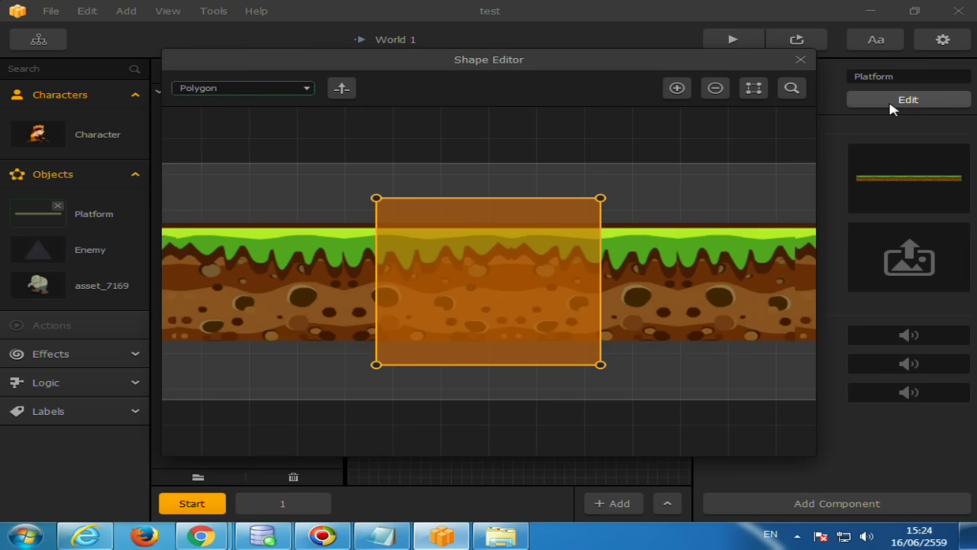
pyautogui.scroll(-3, 616, 294)
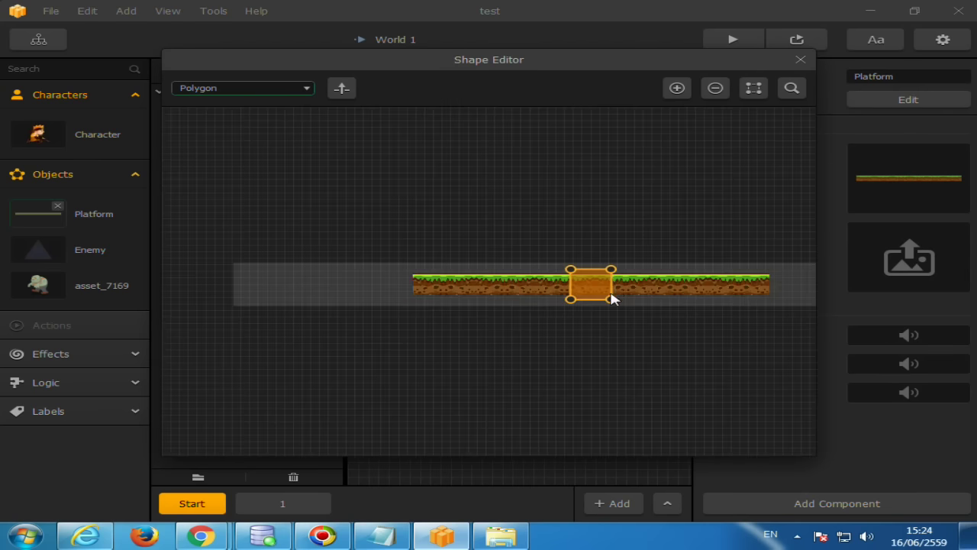
pyautogui.moveTo(611, 299); pyautogui.dragTo(771, 300)
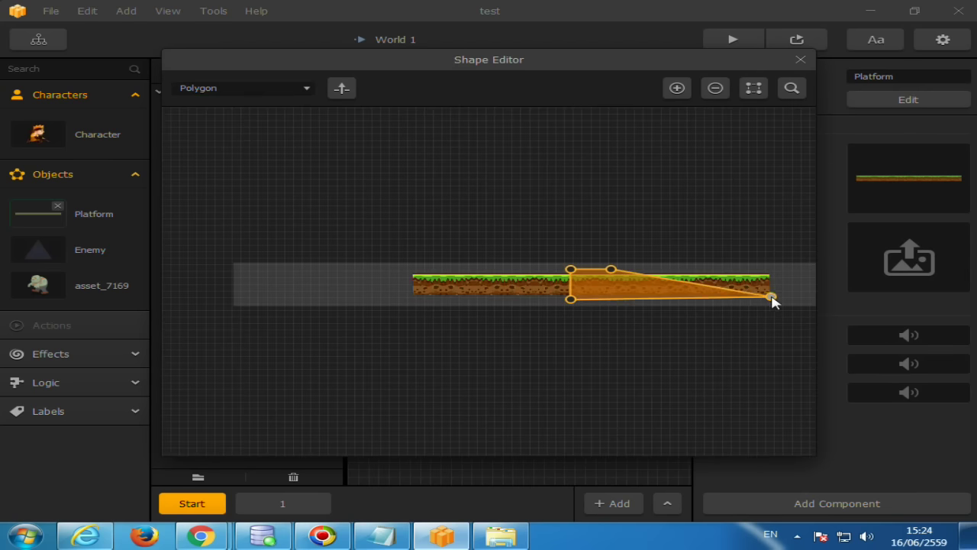
pyautogui.moveTo(615, 273); pyautogui.dragTo(773, 276)
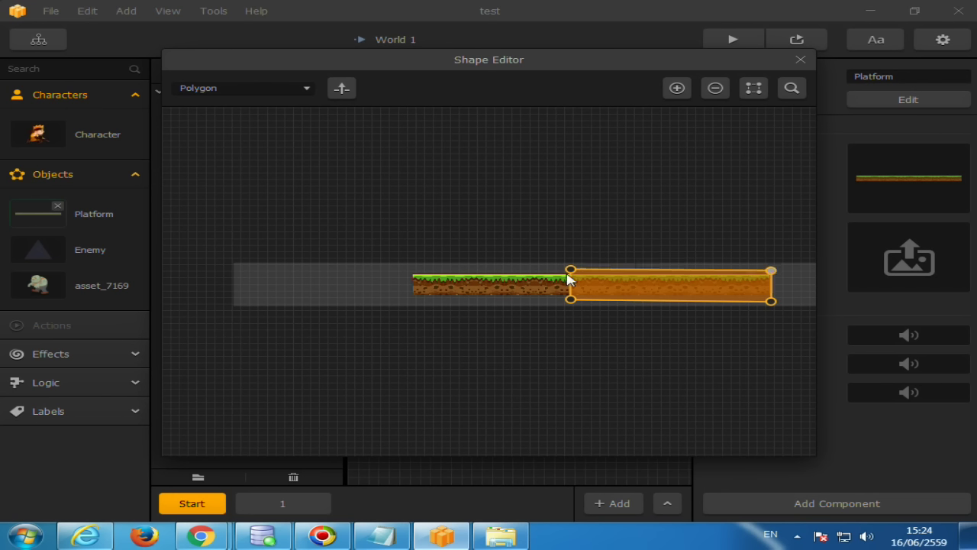
pyautogui.moveTo(569, 270); pyautogui.dragTo(403, 272)
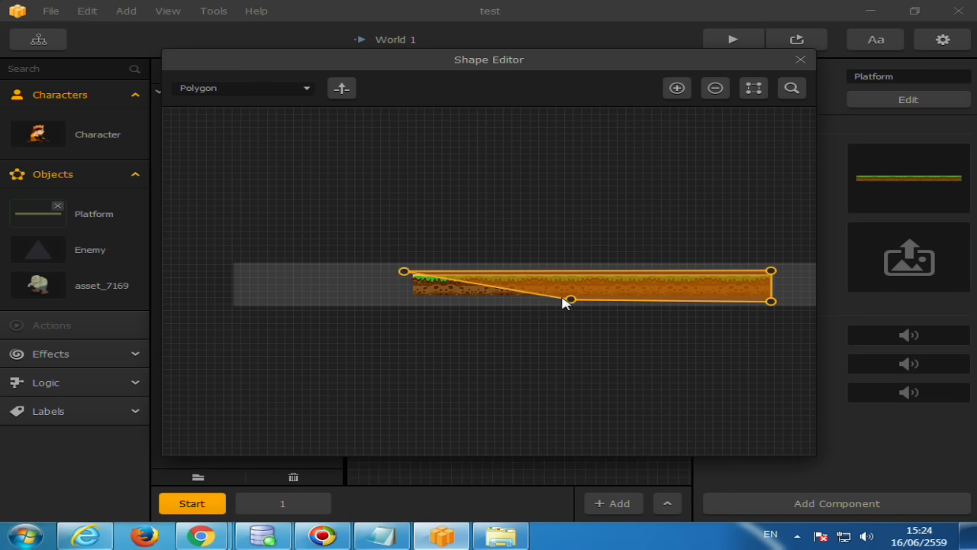
pyautogui.moveTo(564, 300); pyautogui.dragTo(406, 299)
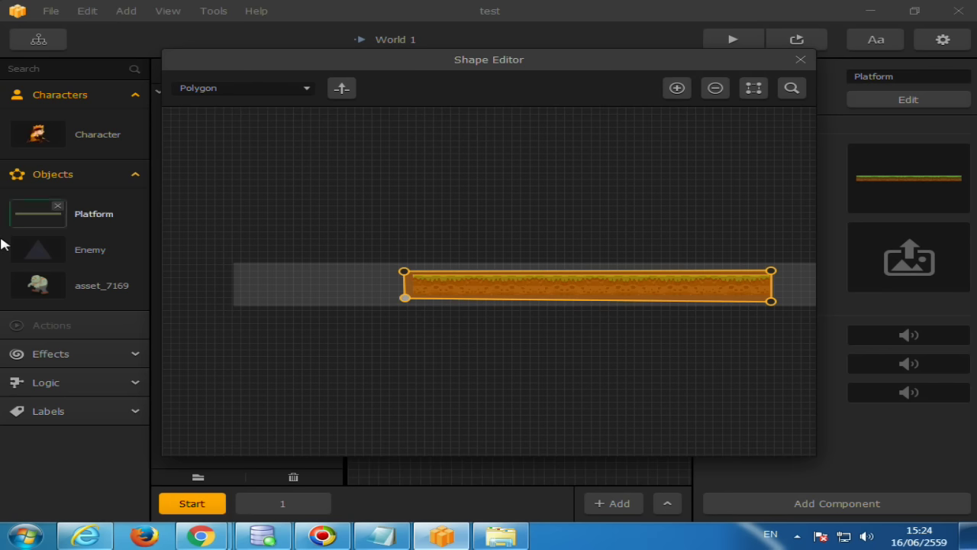
pyautogui.click(82, 214)
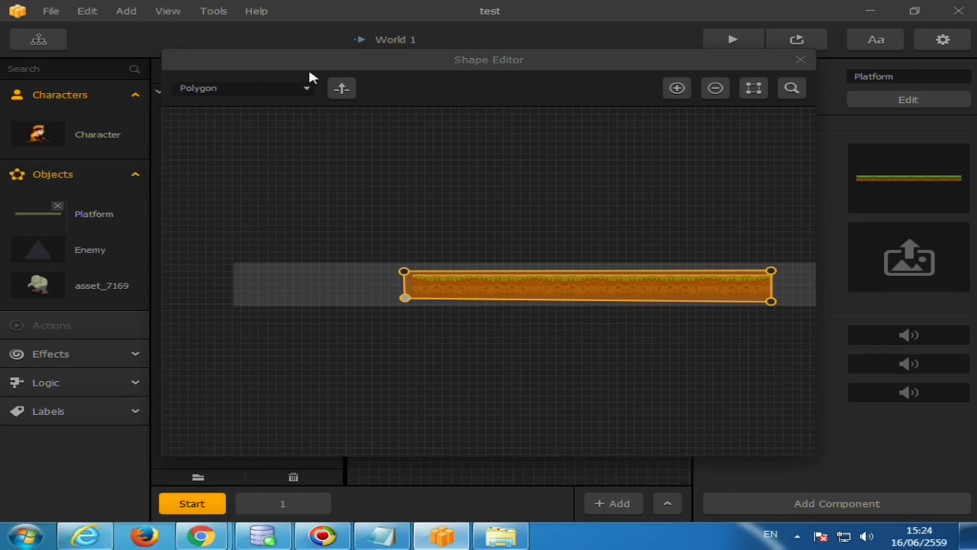
pyautogui.click(800, 60)
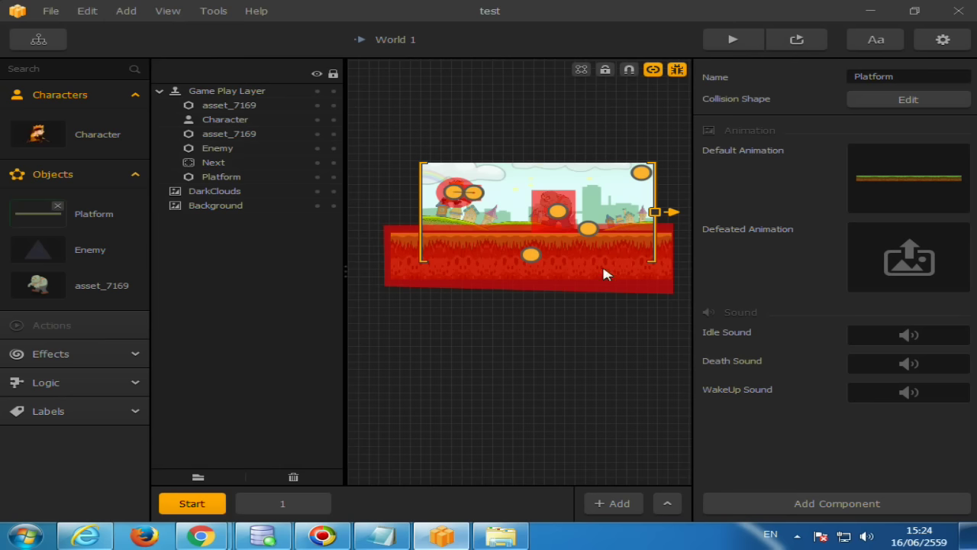
# Step: Set the grass platform's Object Type back to Fixed
pyautogui.click(495, 260)
pyautogui.click(906, 94)
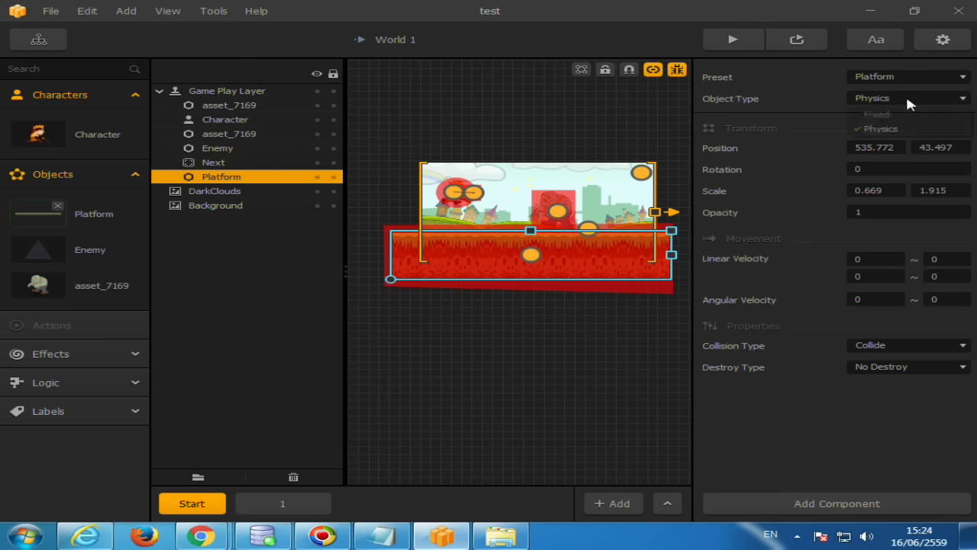
pyautogui.click(898, 114)
# Step: Preview the level with debug off, restarting after game over and pausing, then close it
pyautogui.click(797, 39)
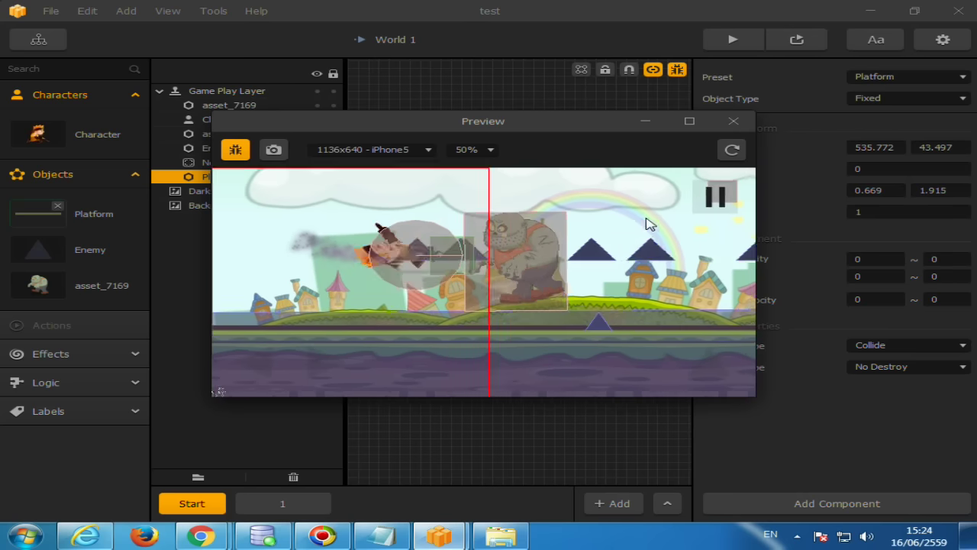
pyautogui.click(235, 150)
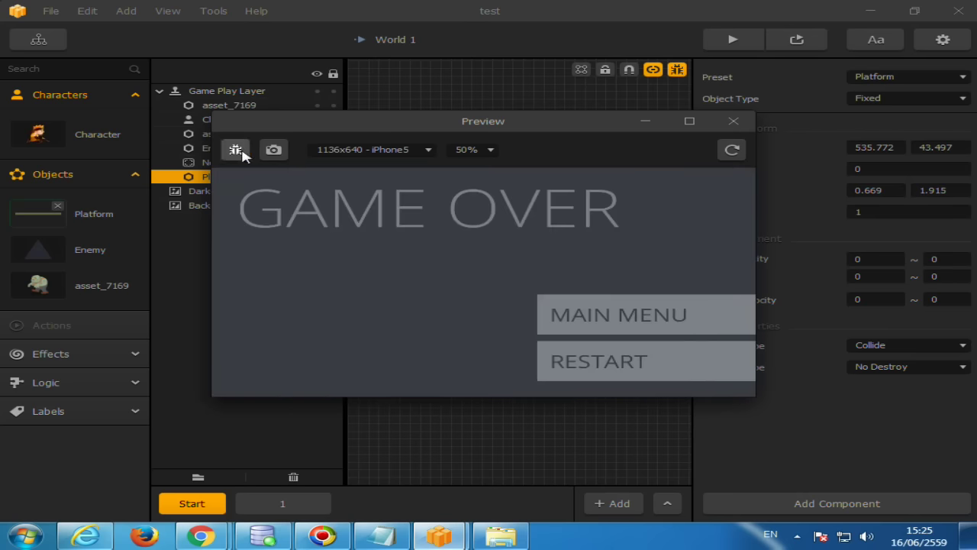
pyautogui.click(644, 375)
pyautogui.press('Left')
pyautogui.click(646, 374)
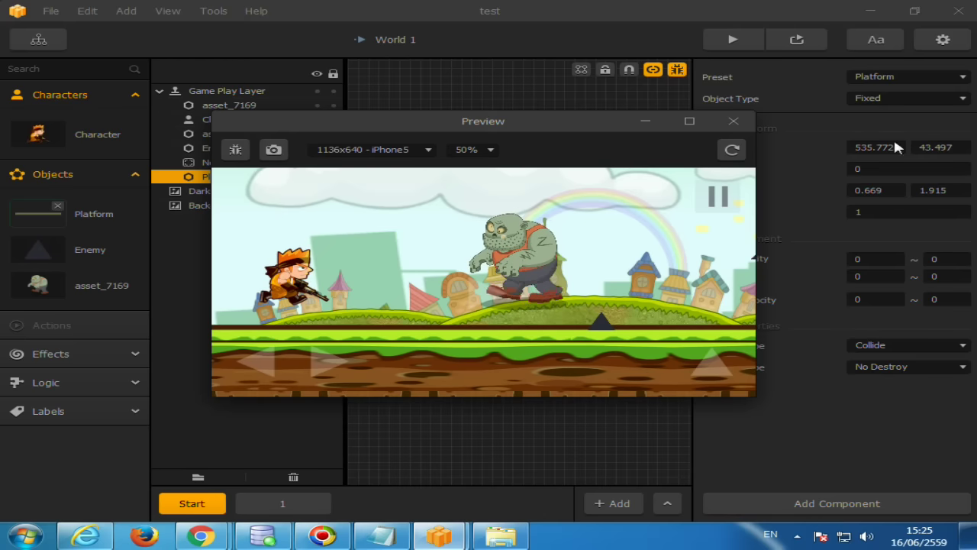
pyautogui.click(719, 196)
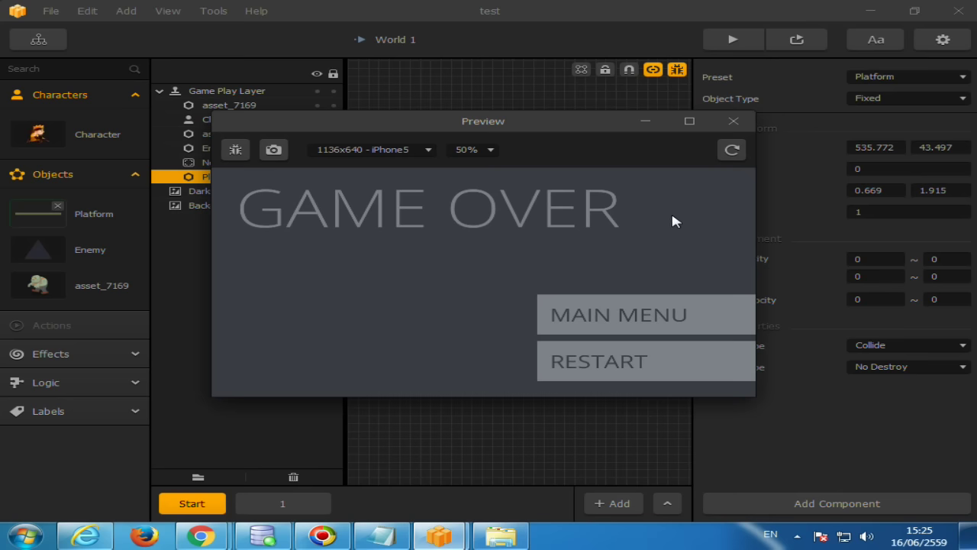
pyautogui.click(724, 127)
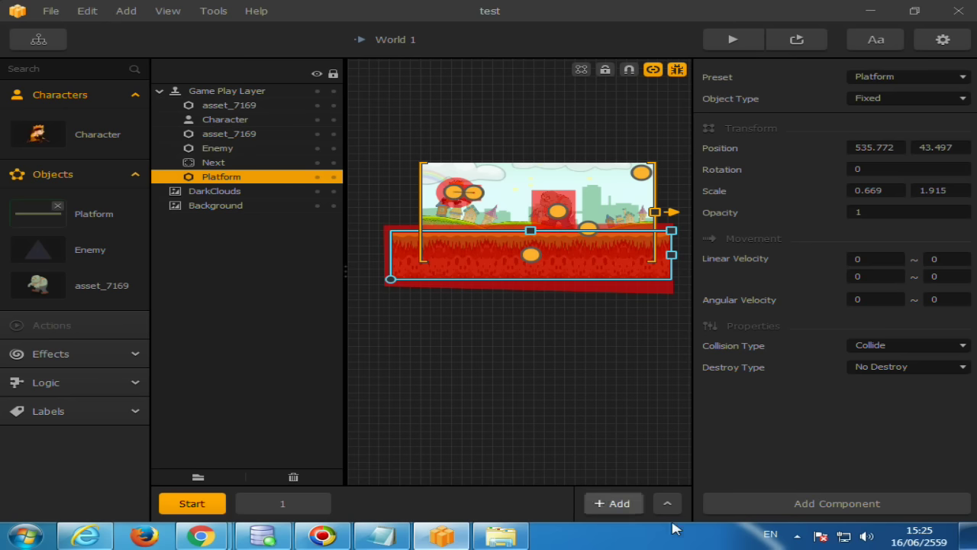
# Step: Add scene 2 with a ground Platform, then select scene 1's red enemy and return
pyautogui.click(613, 506)
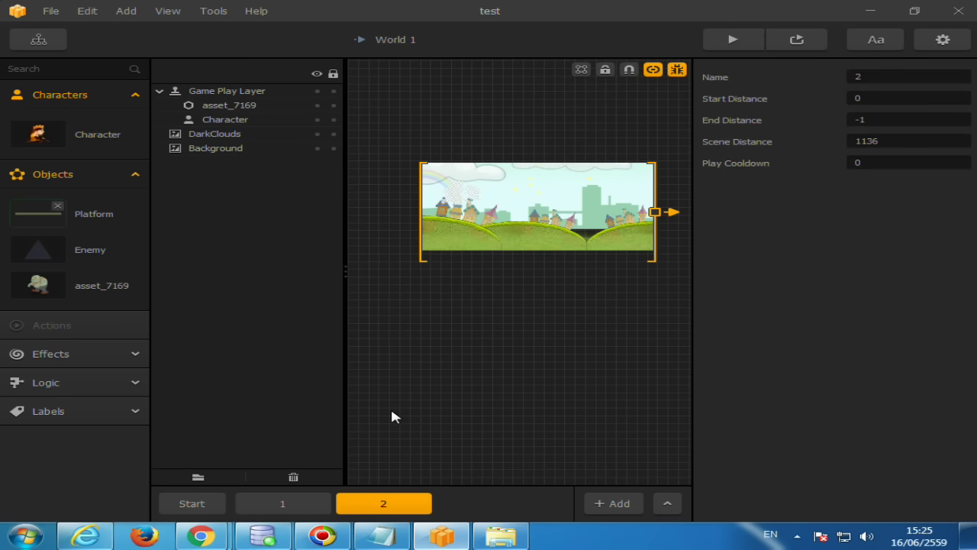
pyautogui.moveTo(89, 219)
pyautogui.mouseDown()
pyautogui.moveTo(522, 244)
pyautogui.moveTo(562, 261)
pyautogui.mouseUp()
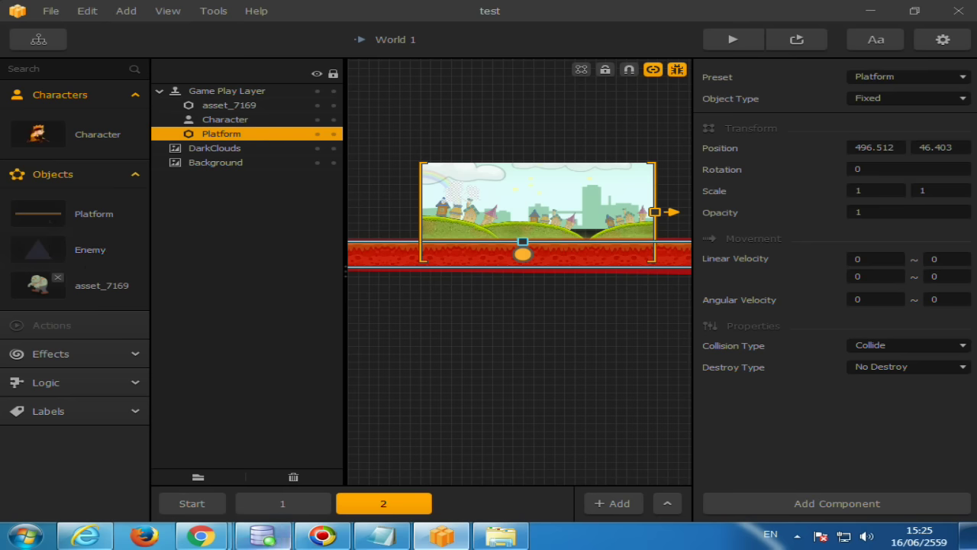
pyautogui.click(306, 505)
pyautogui.click(617, 226)
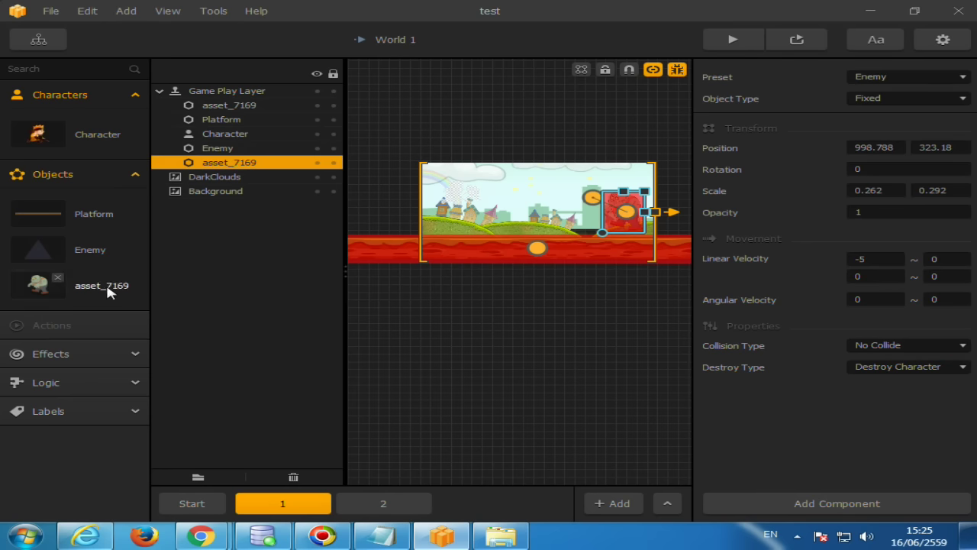
pyautogui.click(384, 505)
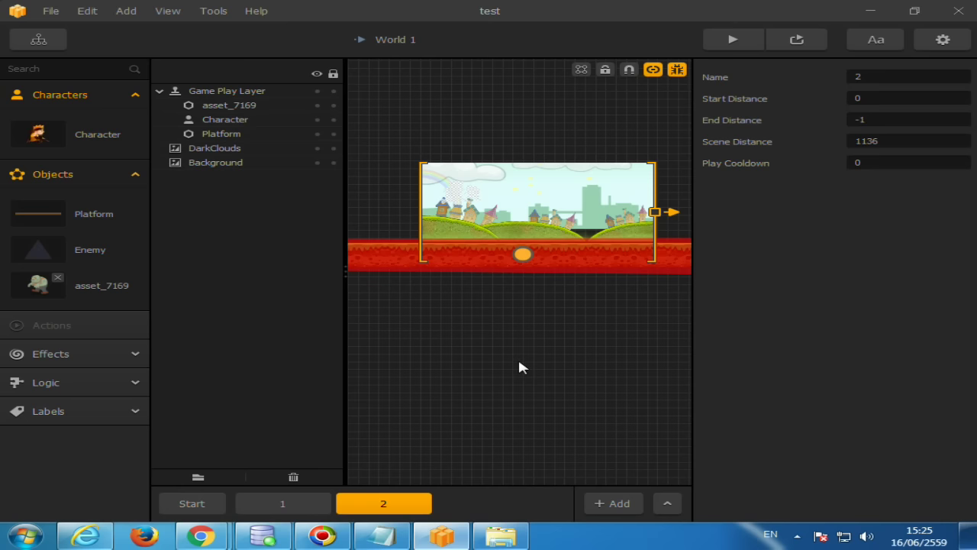
# Step: Paste the red enemy into scene 2, nudge the platform up, and test-play the game
pyautogui.hotkey('ctrl', 'v')
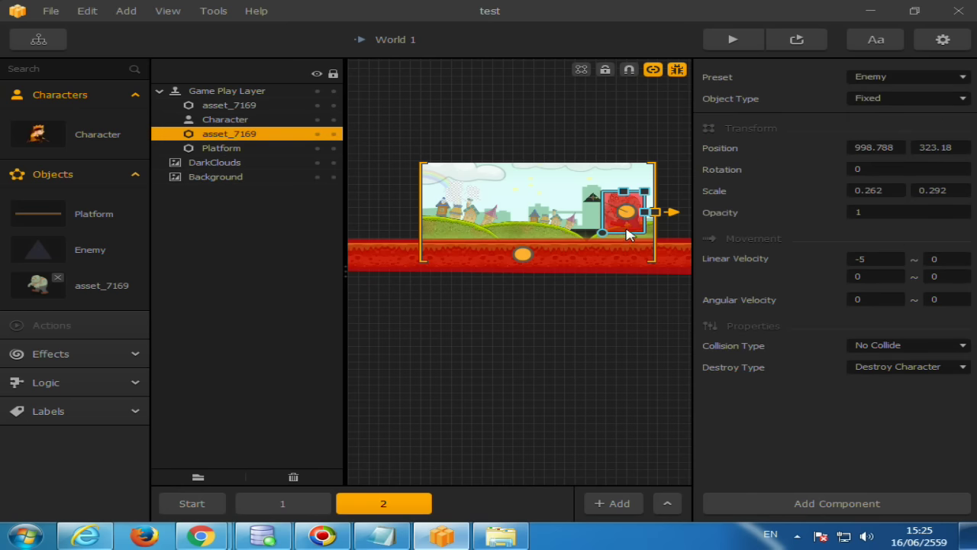
pyautogui.click(626, 233)
pyautogui.click(623, 265)
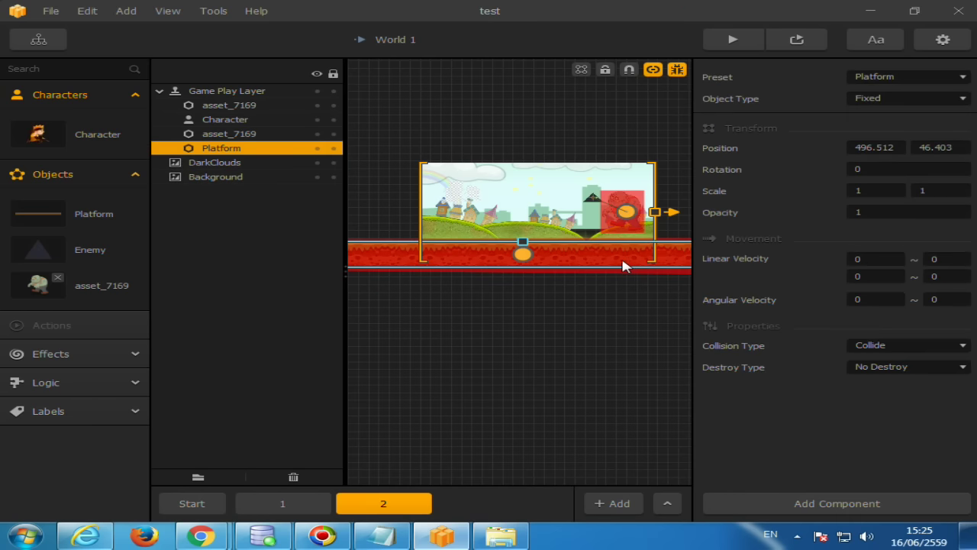
pyautogui.moveTo(620, 264); pyautogui.dragTo(617, 261)
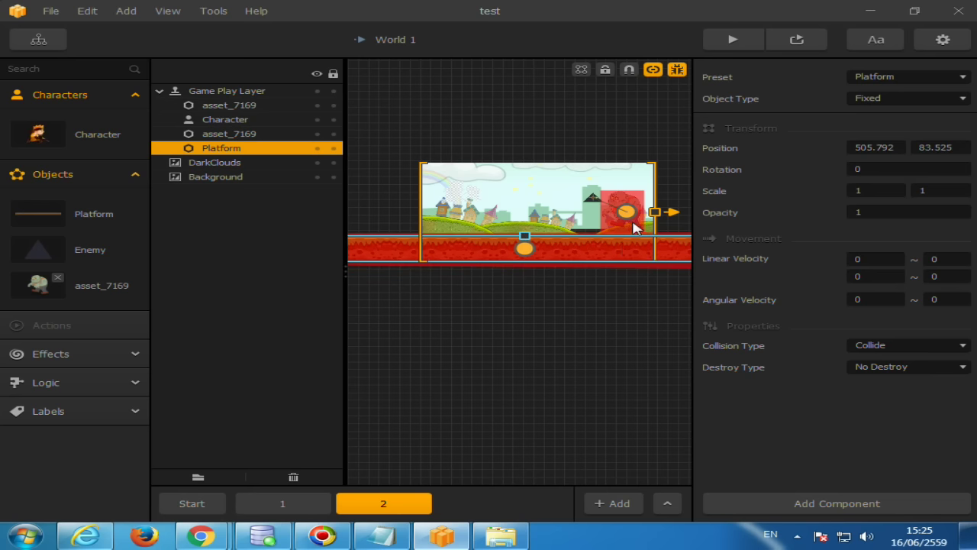
pyautogui.click(638, 227)
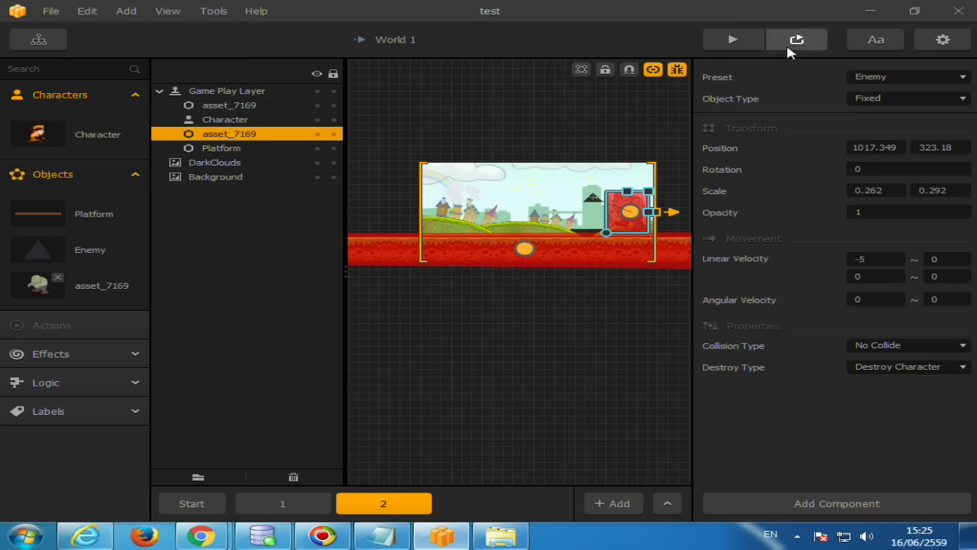
pyautogui.click(791, 47)
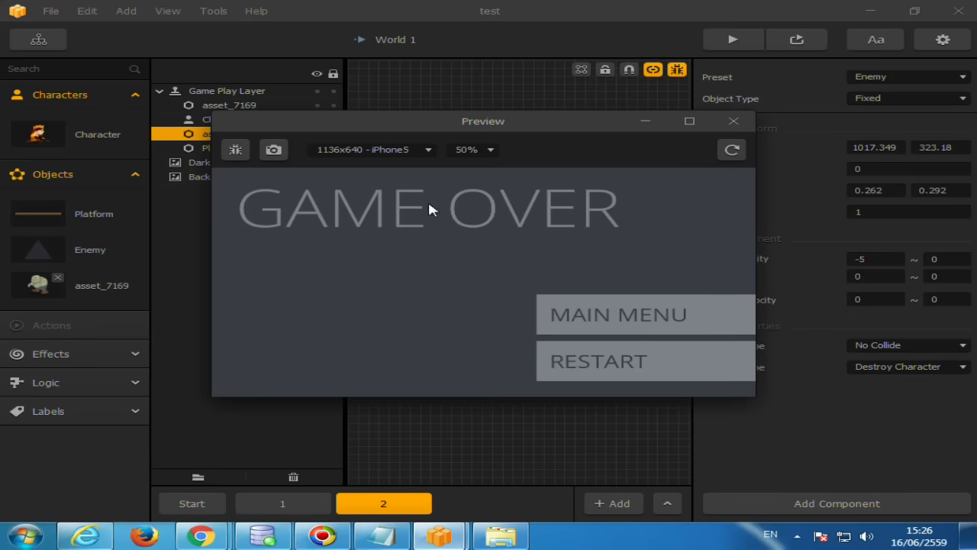
# Step: Close the preview, turn off debug overlays, and reposition the zombie enemy and background
pyautogui.click(682, 83)
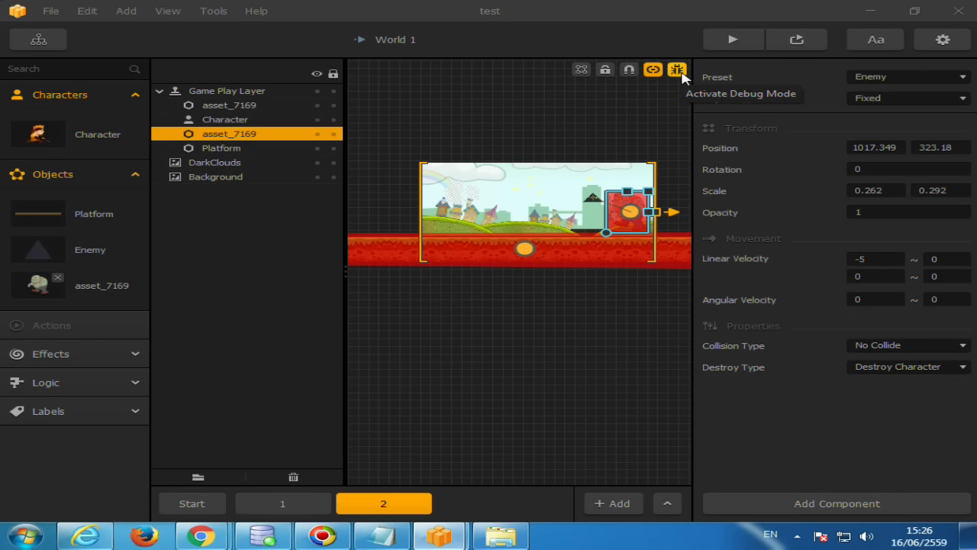
pyautogui.click(677, 70)
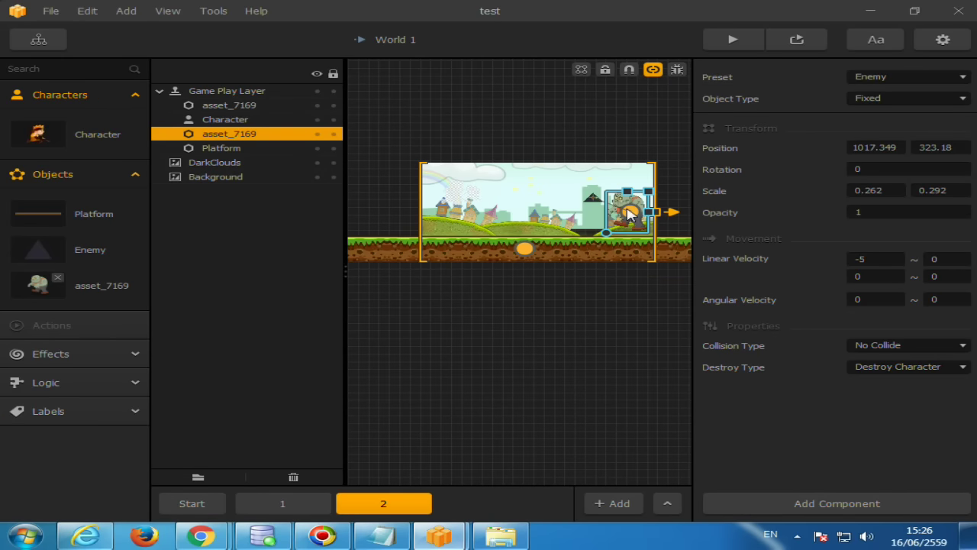
pyautogui.moveTo(628, 203)
pyautogui.mouseDown()
pyautogui.moveTo(608, 208)
pyautogui.moveTo(596, 195)
pyautogui.mouseUp()
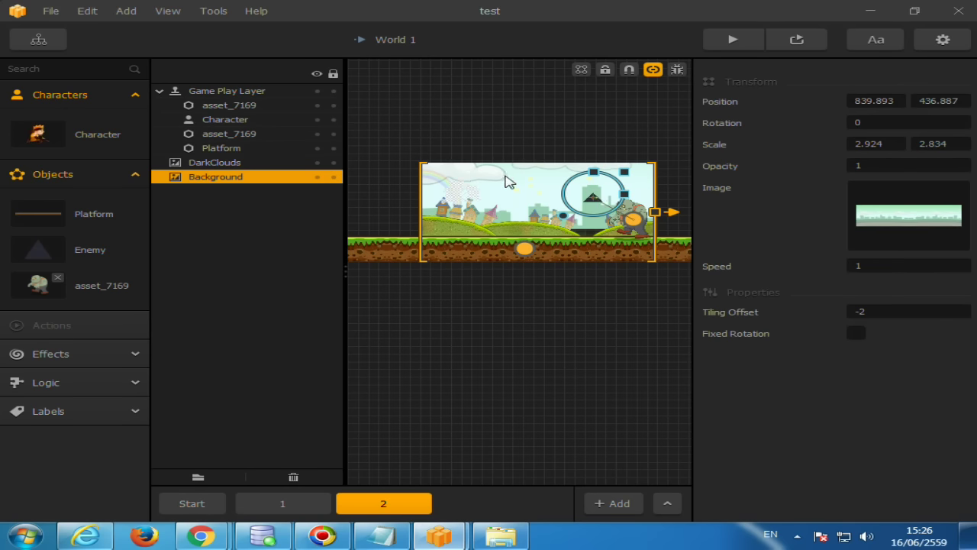
pyautogui.moveTo(592, 205)
pyautogui.mouseDown()
pyautogui.moveTo(609, 214)
pyautogui.moveTo(568, 196)
pyautogui.moveTo(567, 171)
pyautogui.mouseUp()
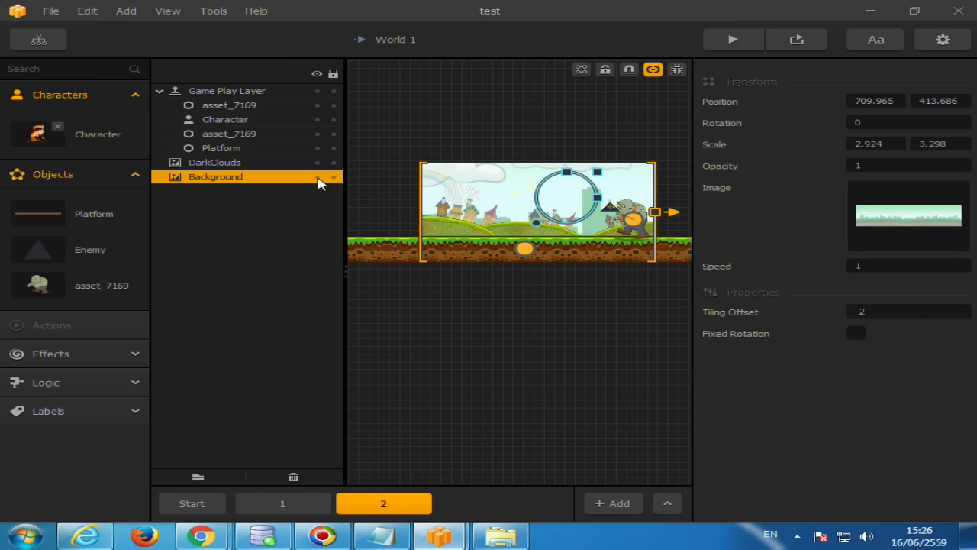
# Step: Lock the Background and DarkClouds layers and show the zombie asset's settings
pyautogui.click(333, 176)
pyautogui.click(333, 163)
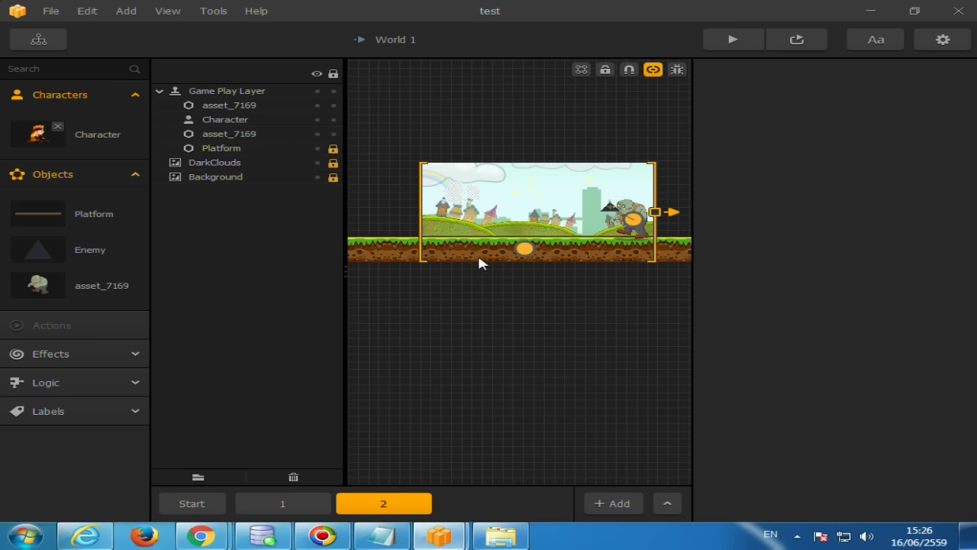
pyautogui.click(634, 213)
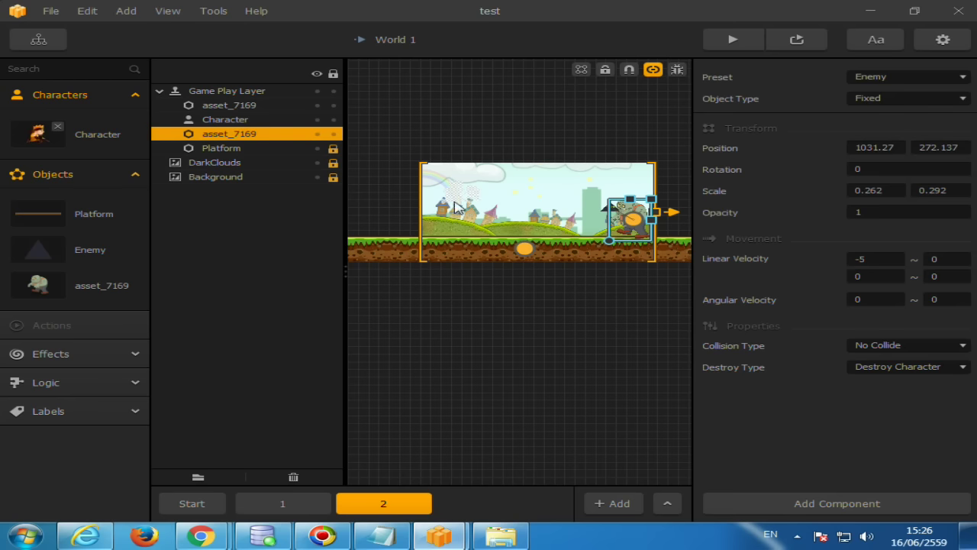
pyautogui.click(31, 284)
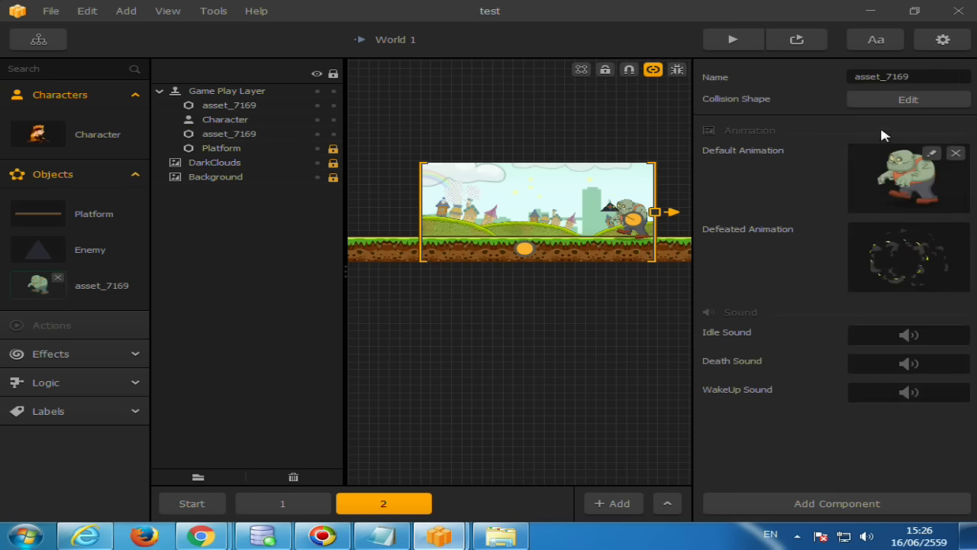
# Step: Pull the zombie's bottom-right, bottom-left and top-right collision corners in toward its body
pyautogui.click(901, 100)
pyautogui.scroll(-3, 567, 259)
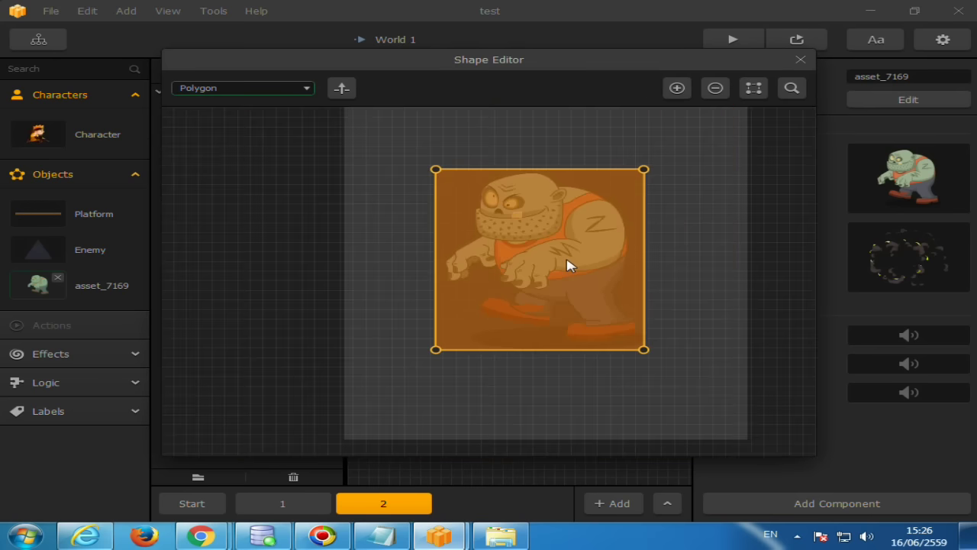
pyautogui.moveTo(643, 348); pyautogui.dragTo(639, 338)
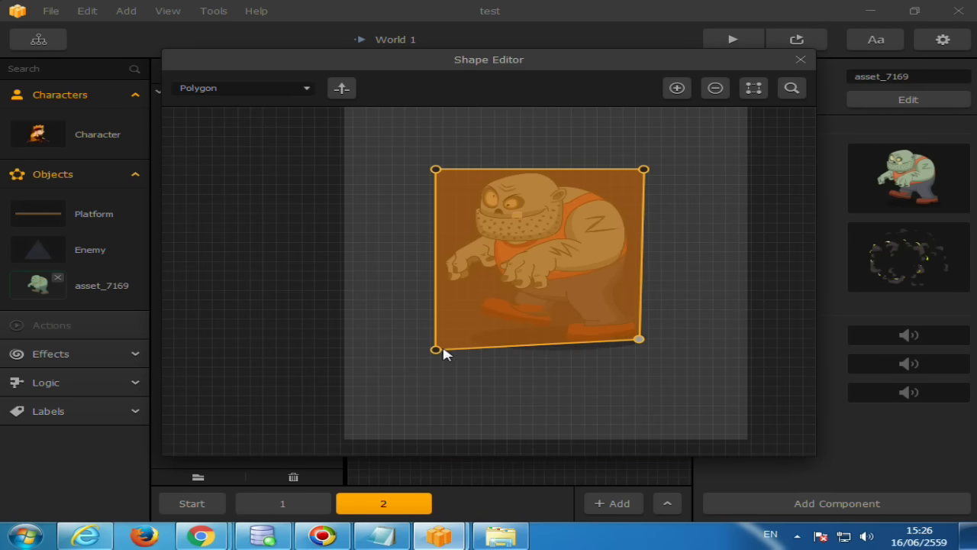
pyautogui.moveTo(442, 350); pyautogui.dragTo(462, 337)
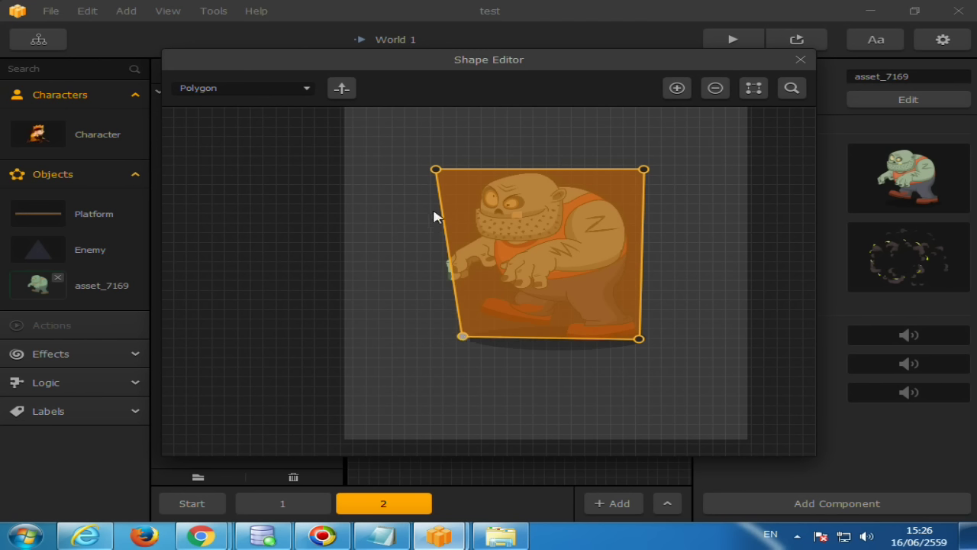
pyautogui.moveTo(645, 169); pyautogui.dragTo(626, 173)
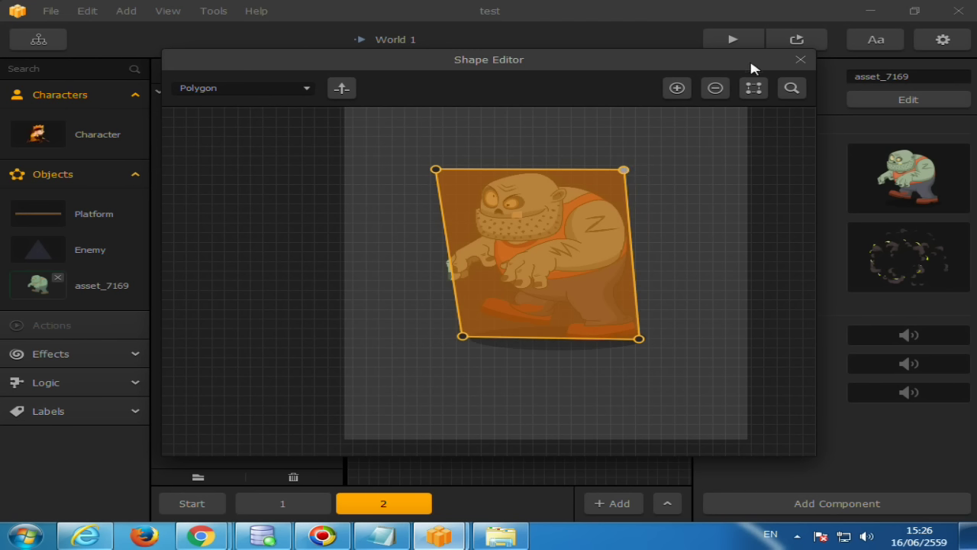
pyautogui.click(801, 60)
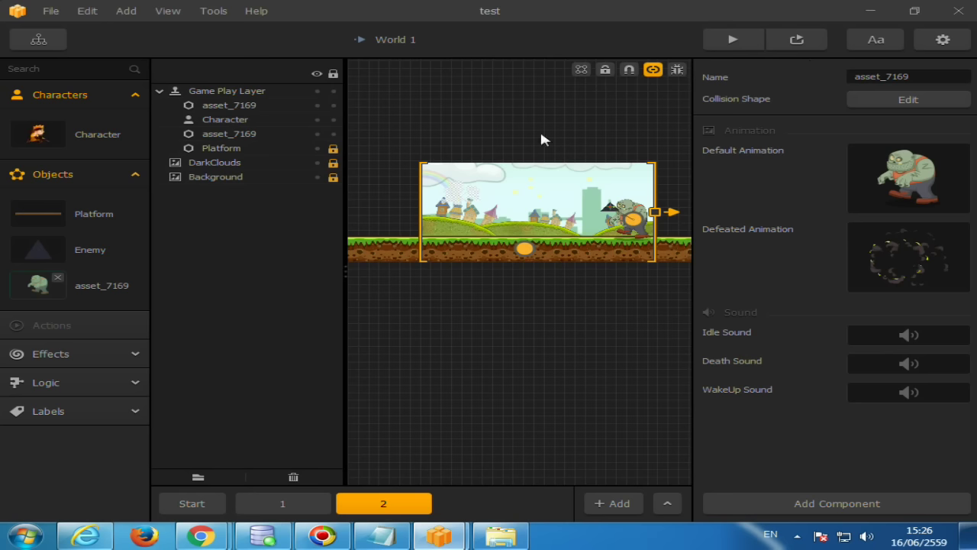
# Step: Shrink the radius of the Character's circular collision shape
pyautogui.click(110, 134)
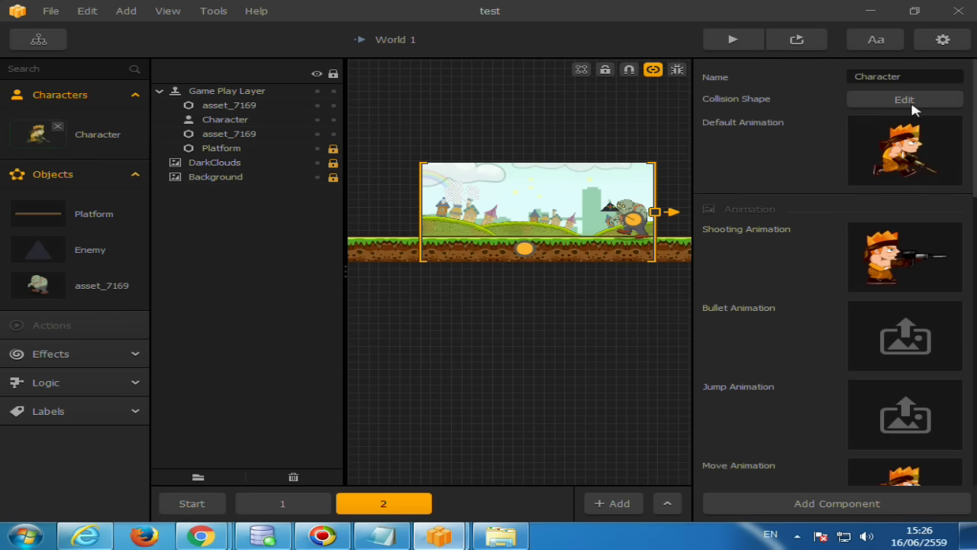
pyautogui.click(912, 101)
pyautogui.moveTo(584, 282); pyautogui.dragTo(561, 281)
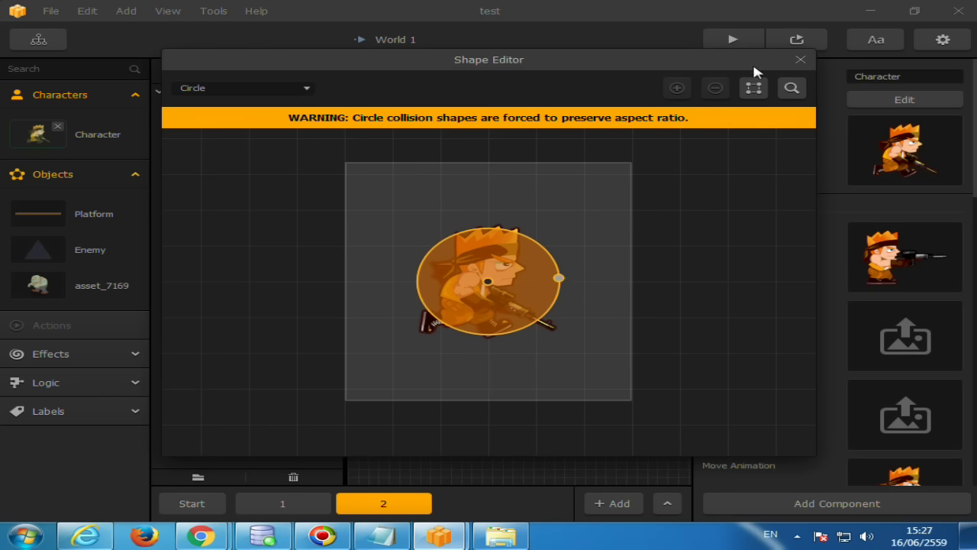
pyautogui.click(797, 61)
# Step: Test-play the level twice, restarting once, then close the preview
pyautogui.click(797, 40)
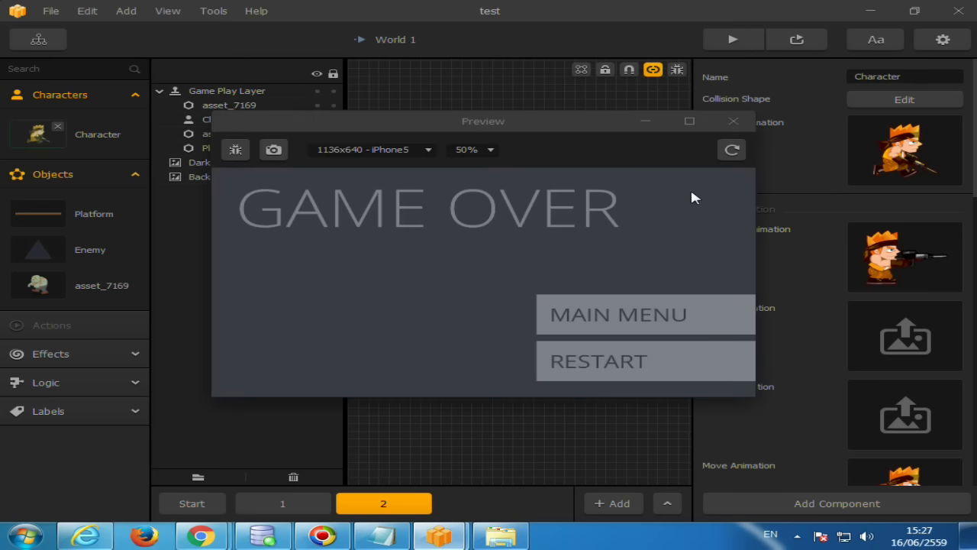
pyautogui.click(731, 124)
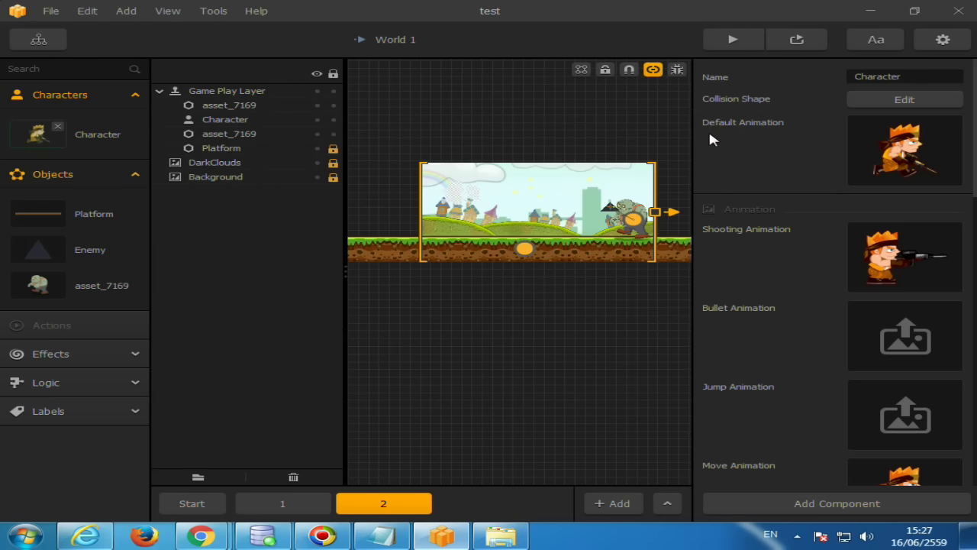
pyautogui.click(794, 42)
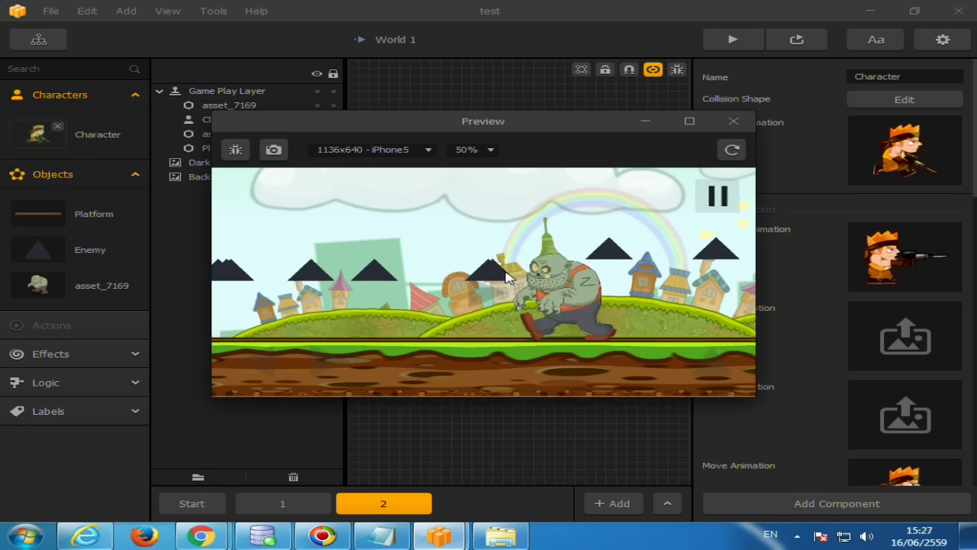
pyautogui.click(584, 364)
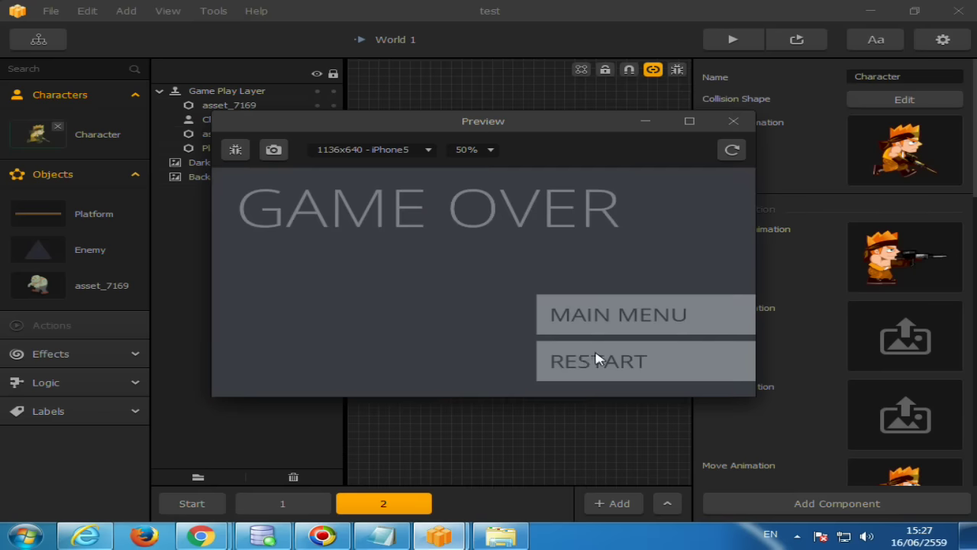
pyautogui.click(734, 121)
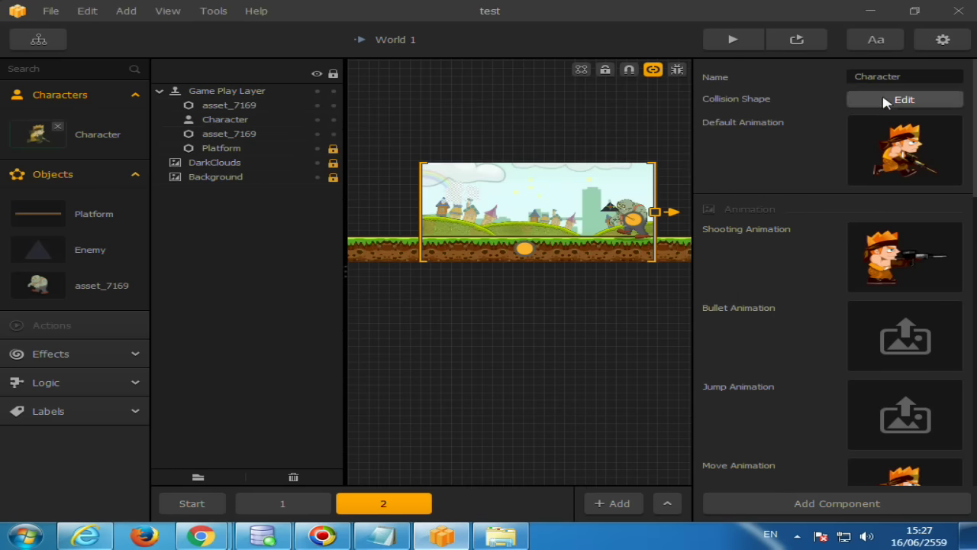
# Step: Change the Character's collision shape from a circle to a Polygon and start a preview
pyautogui.click(884, 102)
pyautogui.click(258, 90)
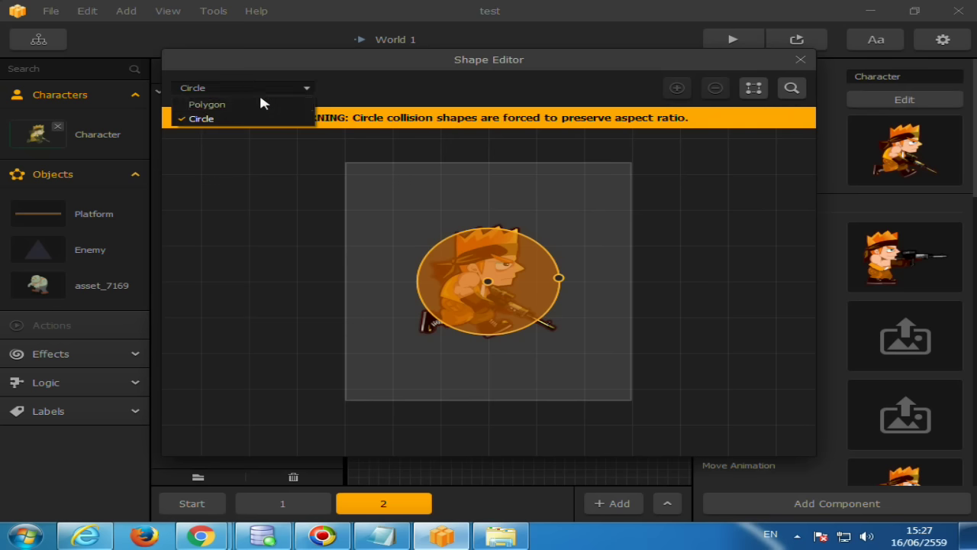
pyautogui.click(259, 103)
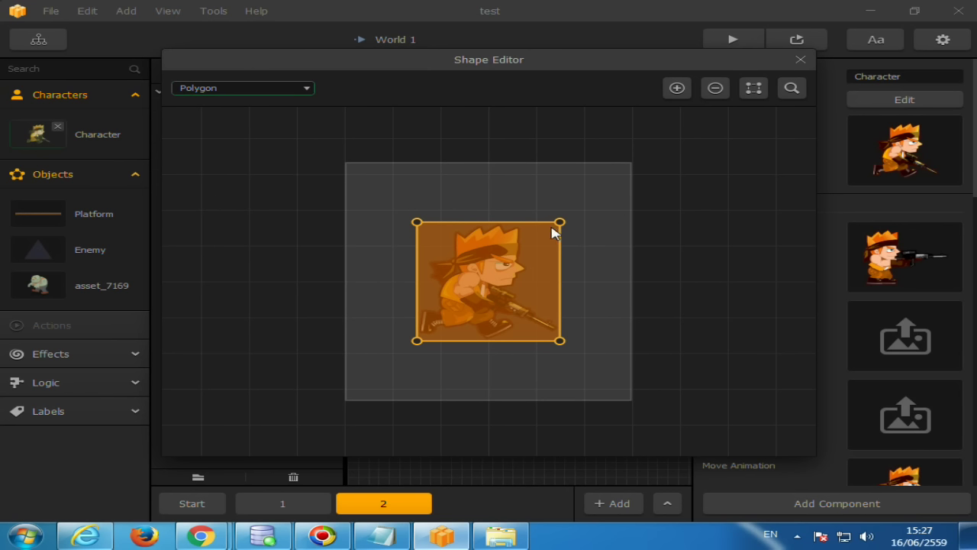
pyautogui.click(800, 61)
pyautogui.click(733, 39)
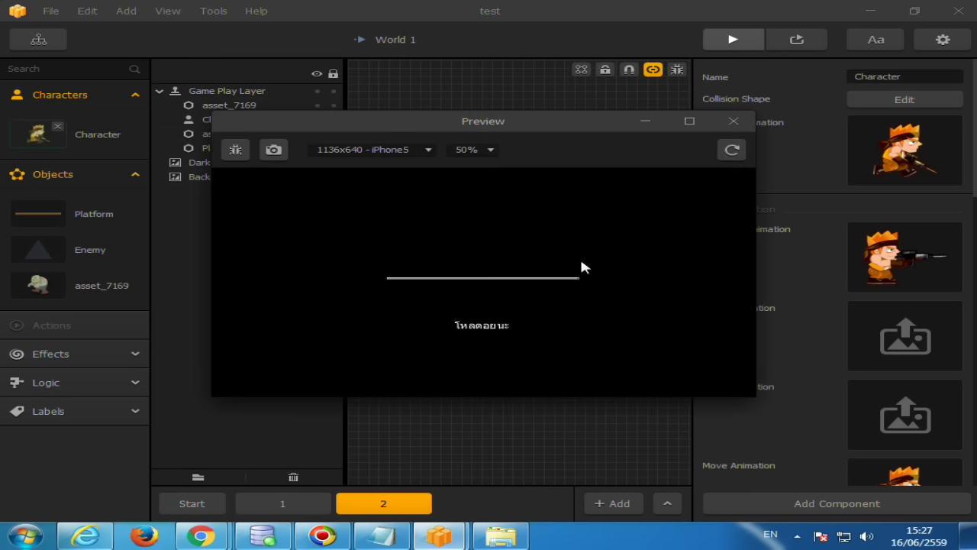
# Step: Play the level, restart twice after game over, close the preview, and enable Debug Mode
pyautogui.click(500, 324)
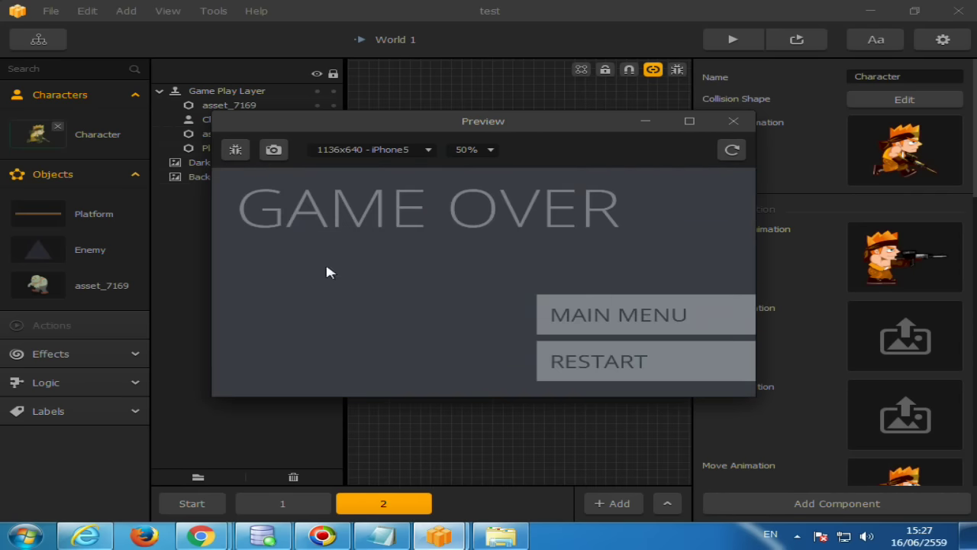
pyautogui.click(690, 372)
pyautogui.click(639, 363)
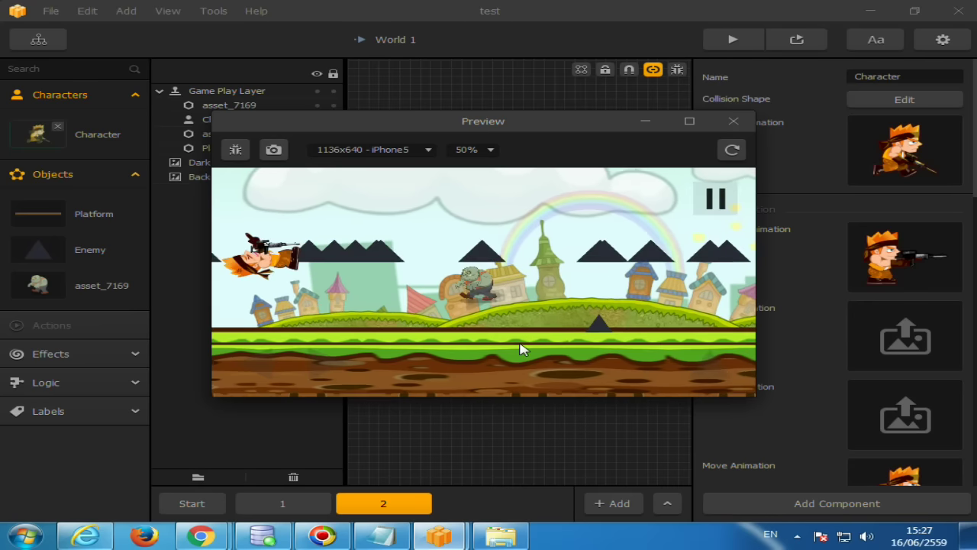
pyautogui.click(733, 122)
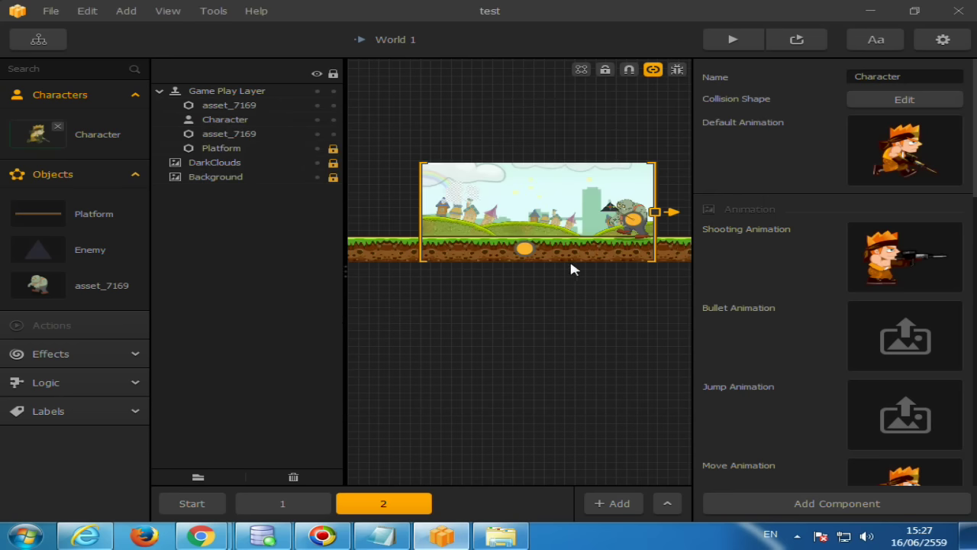
pyautogui.click(394, 249)
pyautogui.click(677, 70)
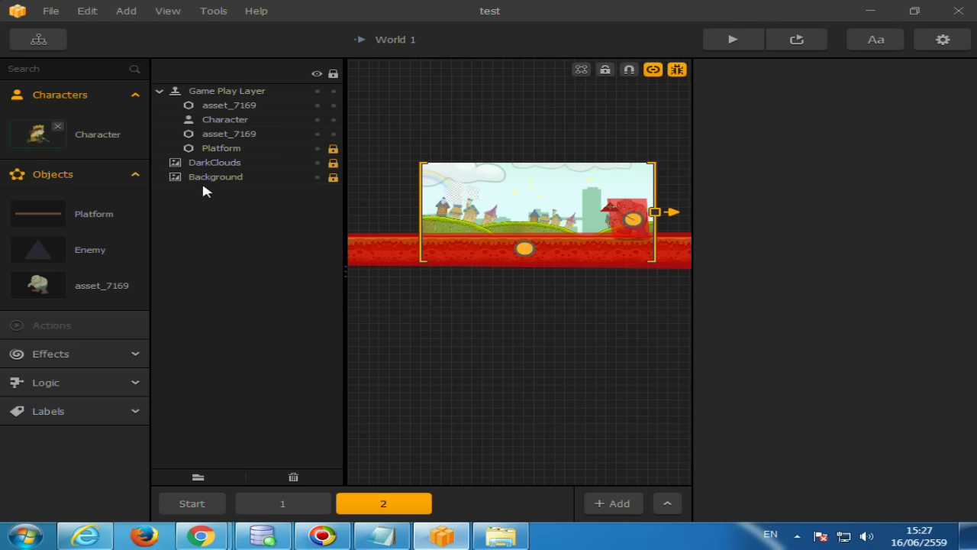
# Step: Lower the Platform collision polygon's top corners, pull the left corner inward, then preview
pyautogui.click(89, 216)
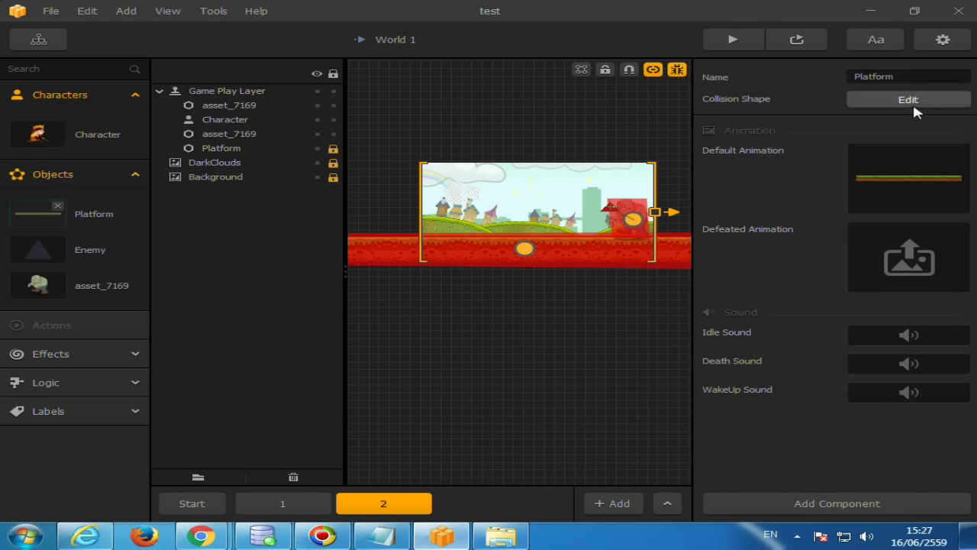
pyautogui.click(912, 102)
pyautogui.scroll(-5, 553, 223)
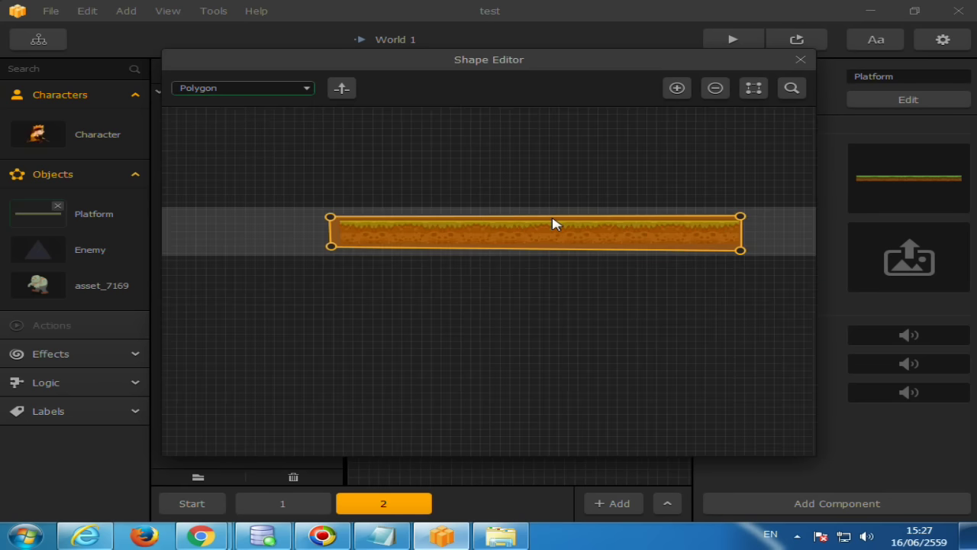
pyautogui.moveTo(333, 220); pyautogui.dragTo(334, 225)
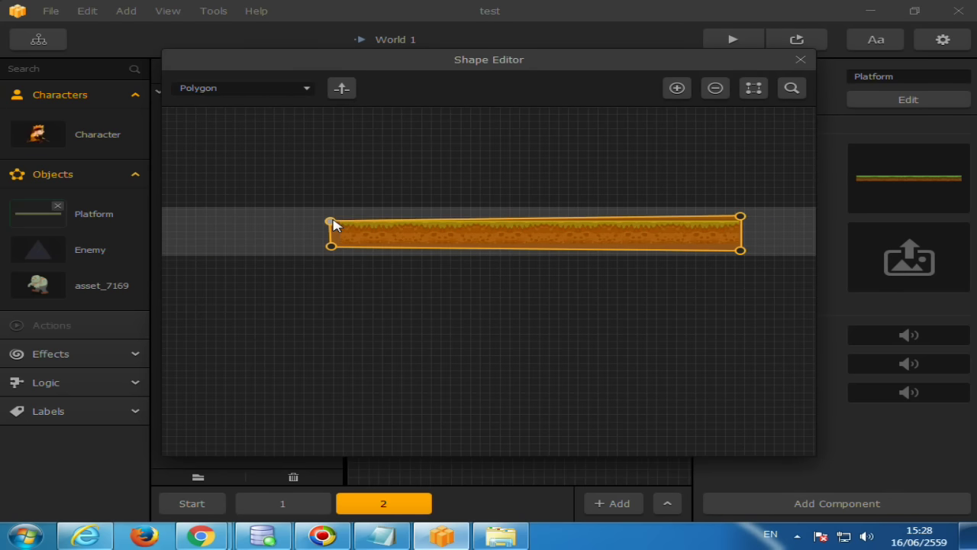
pyautogui.moveTo(740, 217); pyautogui.dragTo(741, 222)
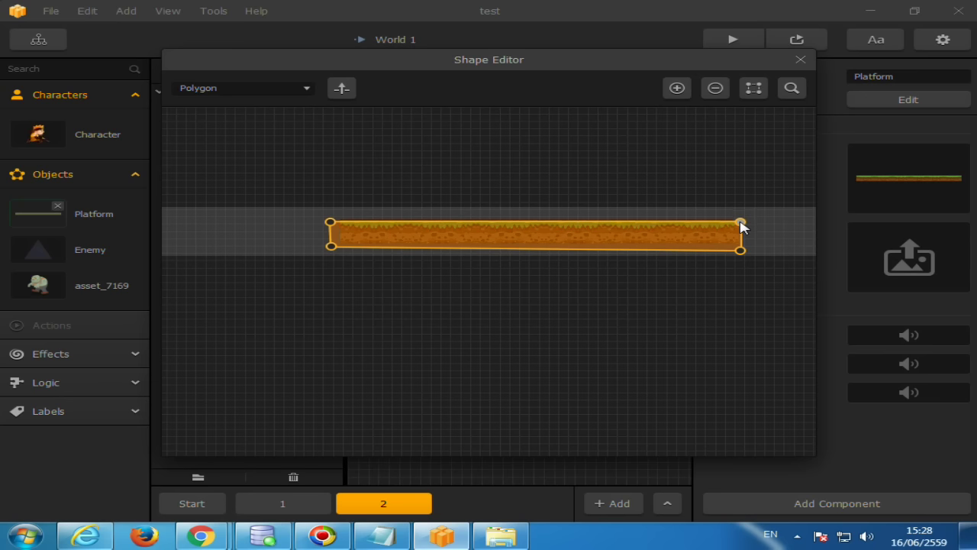
pyautogui.moveTo(327, 224)
pyautogui.mouseDown()
pyautogui.moveTo(336, 224)
pyautogui.moveTo(337, 248)
pyautogui.mouseUp()
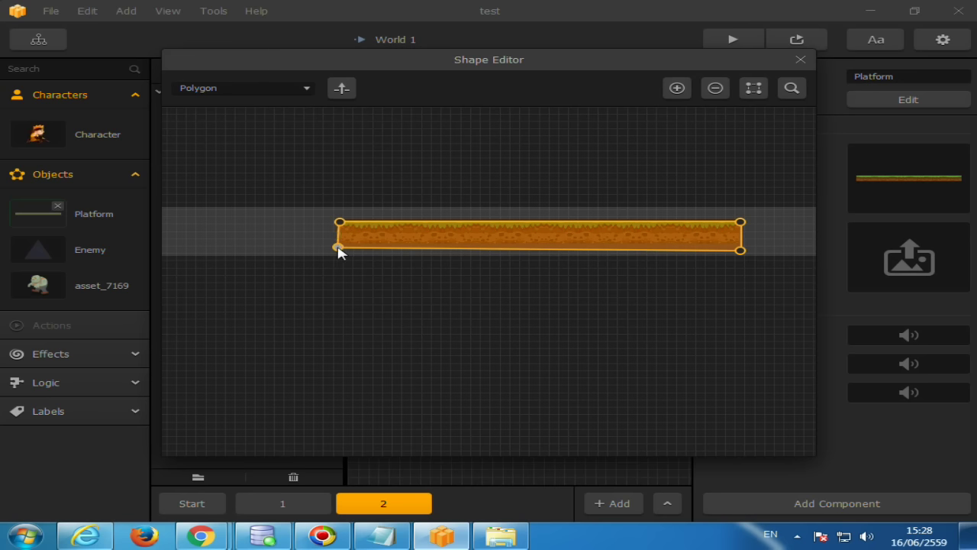
pyautogui.click(800, 59)
pyautogui.click(812, 43)
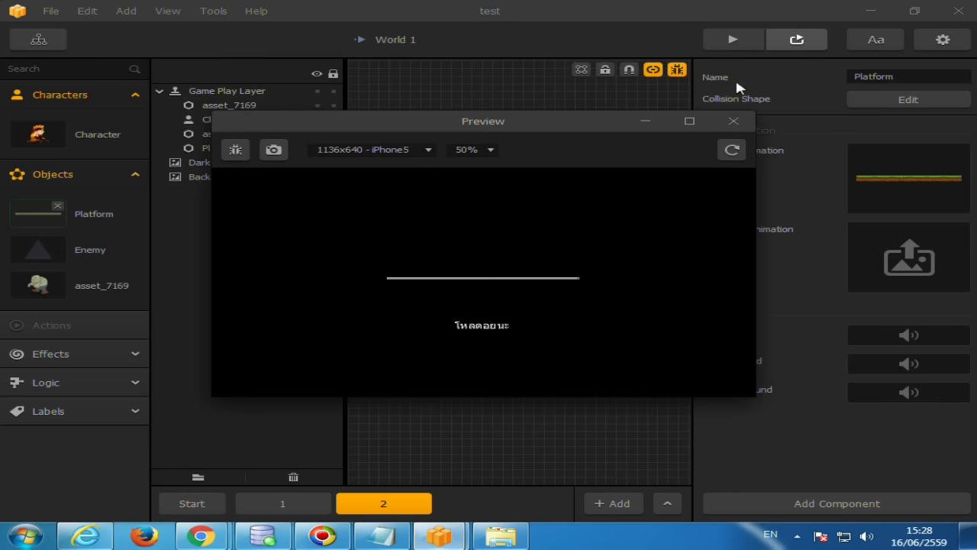
# Step: Run the game preview with collision debug overlays on, then close it
pyautogui.click(235, 152)
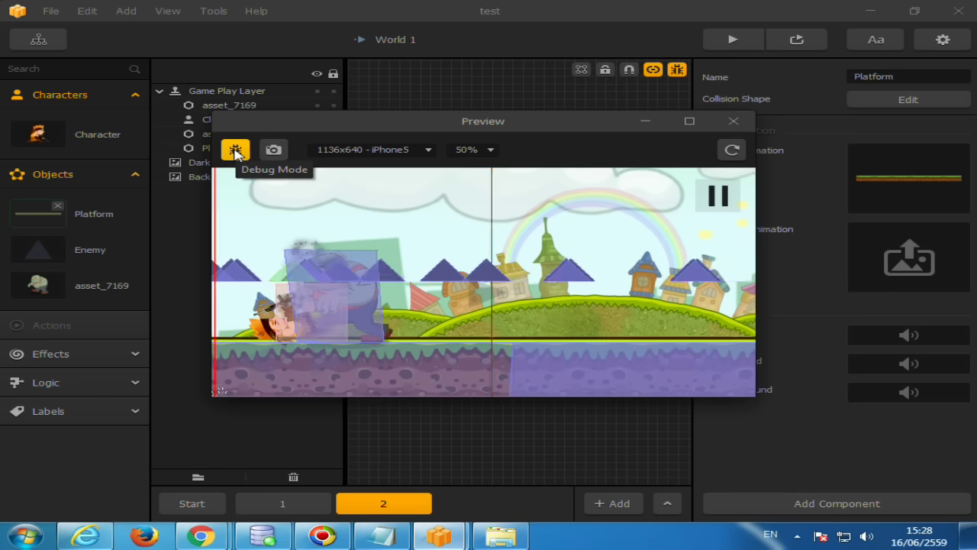
pyautogui.click(733, 122)
pyautogui.scroll(1, 571, 251)
pyautogui.scroll(1, 573, 251)
# Step: Select the Character and scroll down to its animation settings
pyautogui.scroll(-1, 572, 251)
pyautogui.scroll(-1, 573, 250)
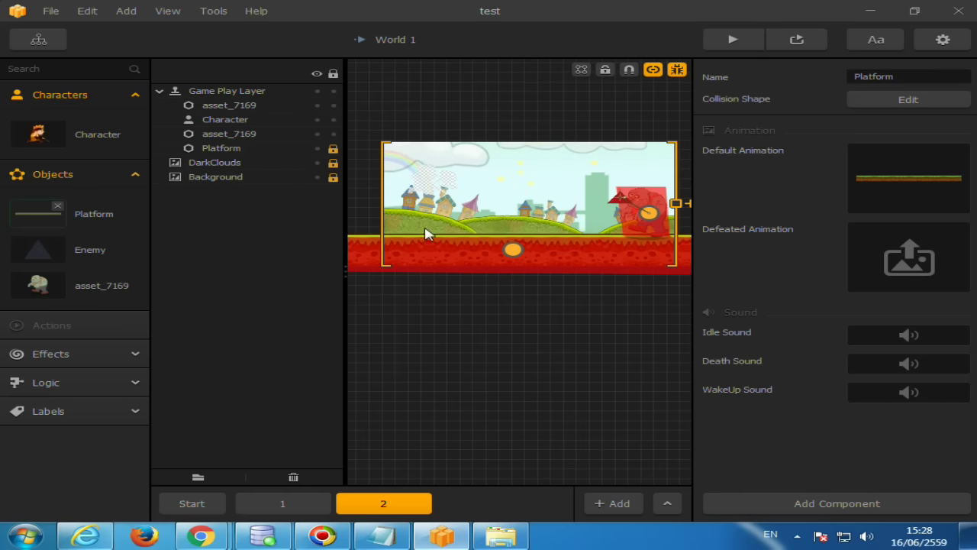
pyautogui.scroll(-2, 453, 333)
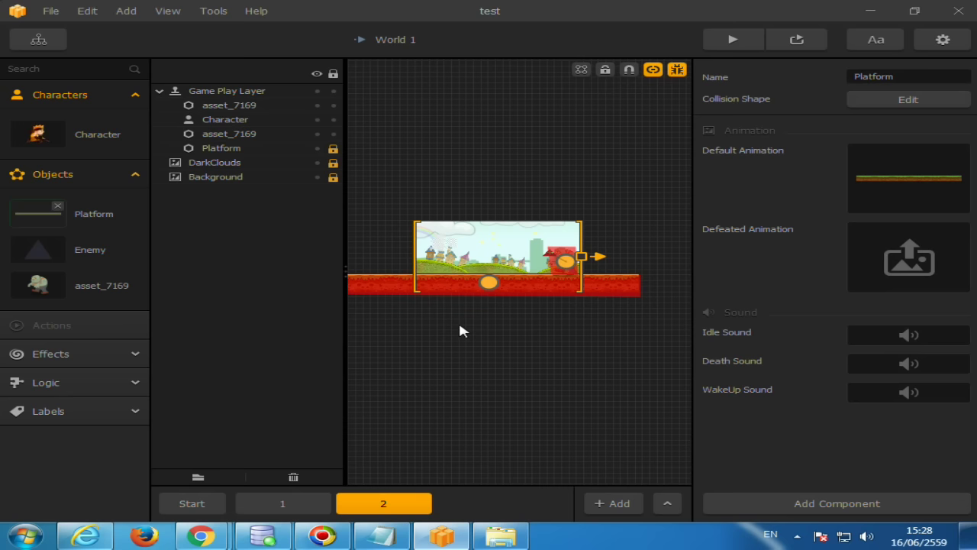
pyautogui.click(100, 142)
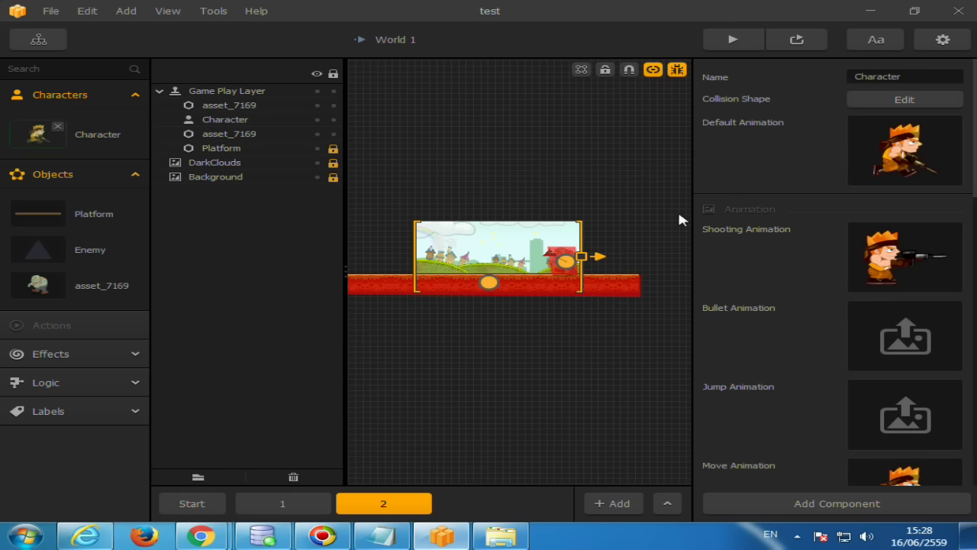
pyautogui.scroll(-3, 786, 279)
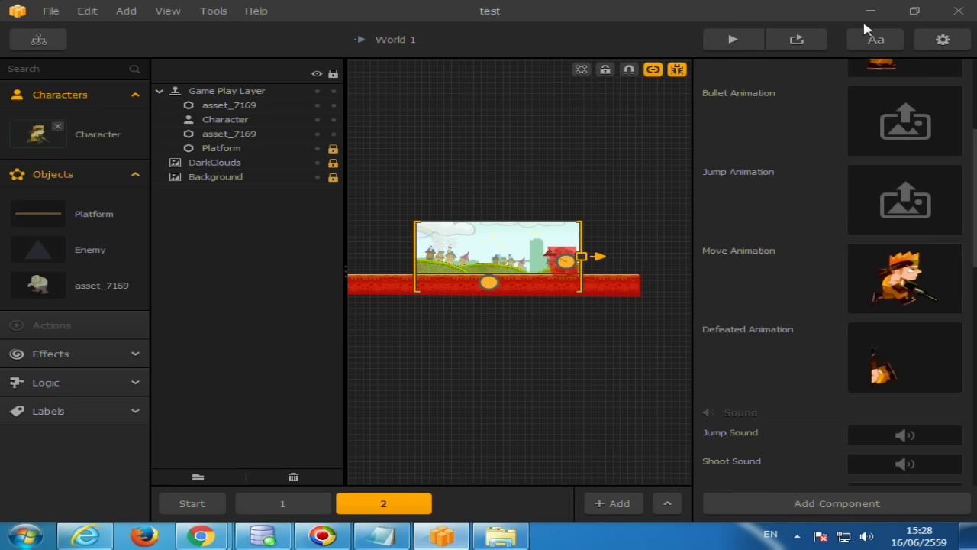
# Step: Shrink the editor and open the Test > Animation_5 folder in Windows Explorer
pyautogui.moveTo(927, 266)
pyautogui.click(914, 11)
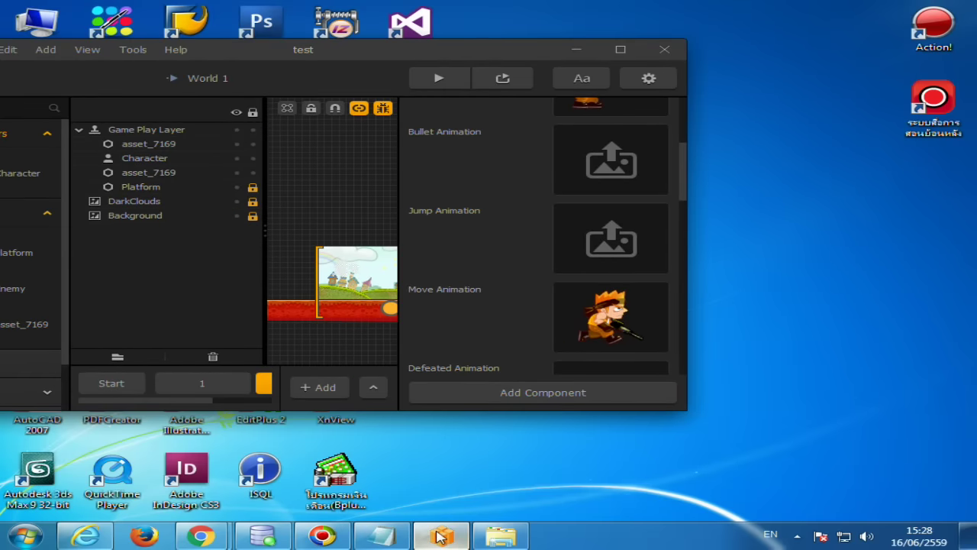
pyautogui.click(500, 536)
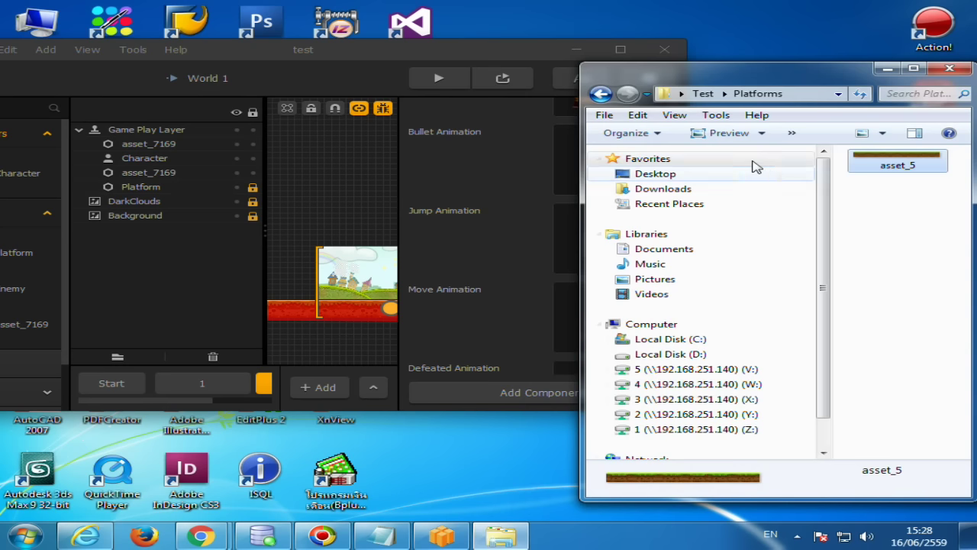
pyautogui.click(601, 93)
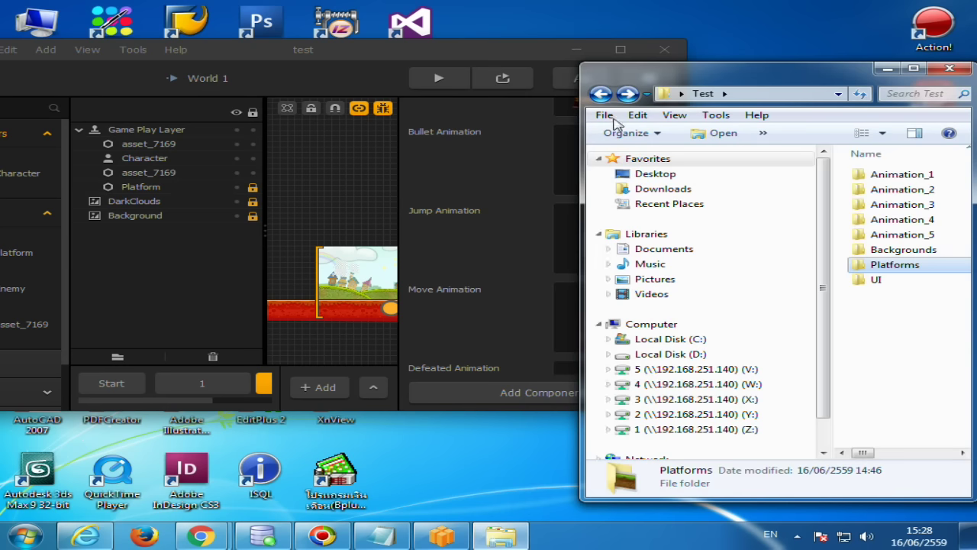
pyautogui.moveTo(787, 104)
pyautogui.mouseDown()
pyautogui.moveTo(856, 103)
pyautogui.moveTo(789, 100)
pyautogui.mouseUp()
pyautogui.click(930, 230)
pyautogui.doubleClick(930, 231)
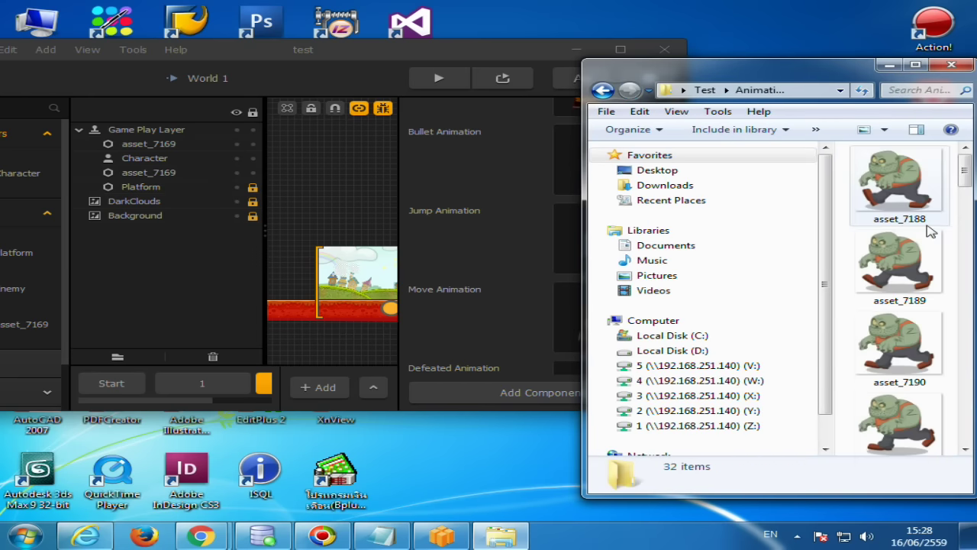
pyautogui.moveTo(714, 75); pyautogui.dragTo(761, 70)
# Step: Drag all 32 zombie frames onto the Move Animation slot and maximize Buildbox again
pyautogui.click(953, 183)
pyautogui.scroll(-5, 950, 230)
pyautogui.scroll(-5, 948, 290)
pyautogui.scroll(-5, 947, 344)
pyautogui.keyDown('shift'); pyautogui.click(945, 397); pyautogui.keyUp('shift')
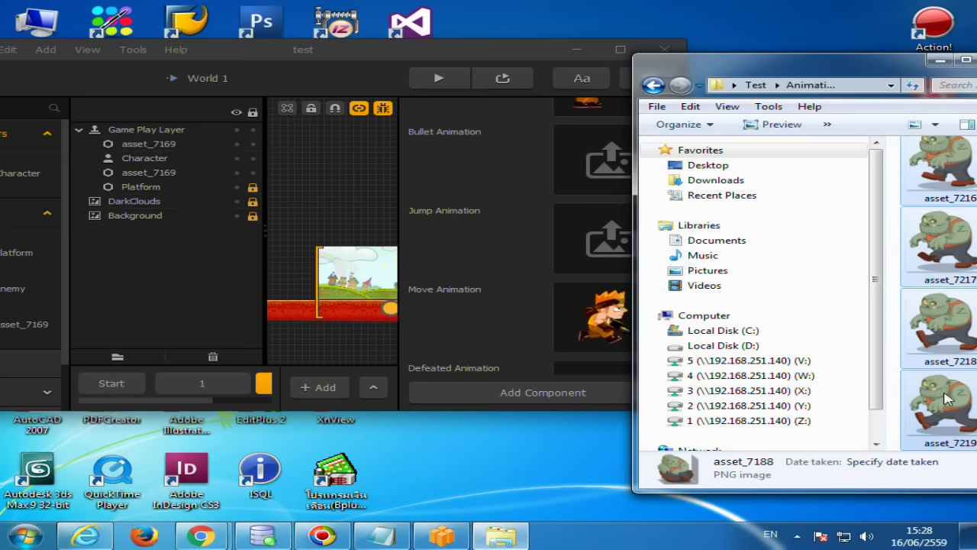
pyautogui.moveTo(801, 61); pyautogui.dragTo(827, 55)
pyautogui.moveTo(926, 149); pyautogui.dragTo(611, 244)
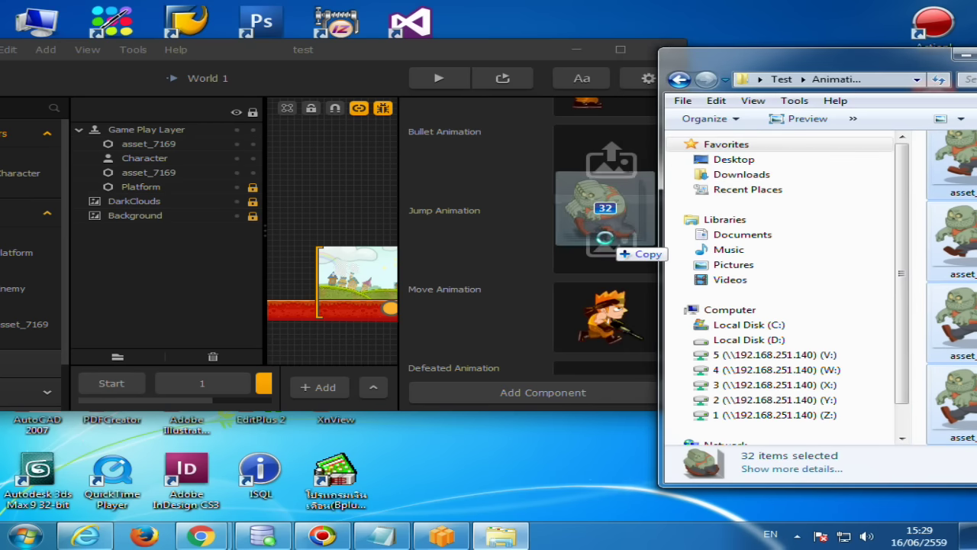
pyautogui.moveTo(605, 239)
pyautogui.mouseDown()
pyautogui.moveTo(600, 190)
pyautogui.moveTo(613, 340)
pyautogui.mouseUp()
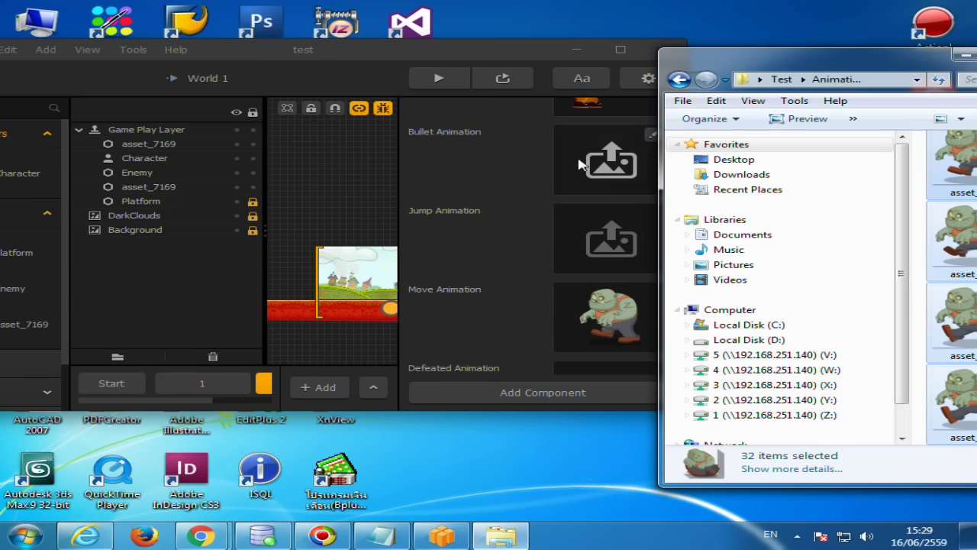
pyautogui.click(620, 48)
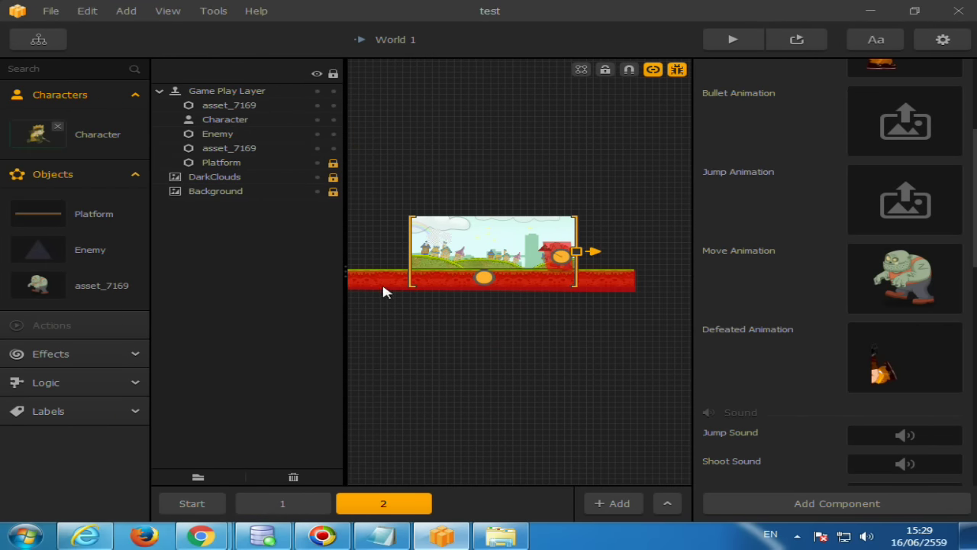
# Step: Test-play the game until Game Over, then open the zombie Move Animation in the Animation Editor
pyautogui.click(797, 39)
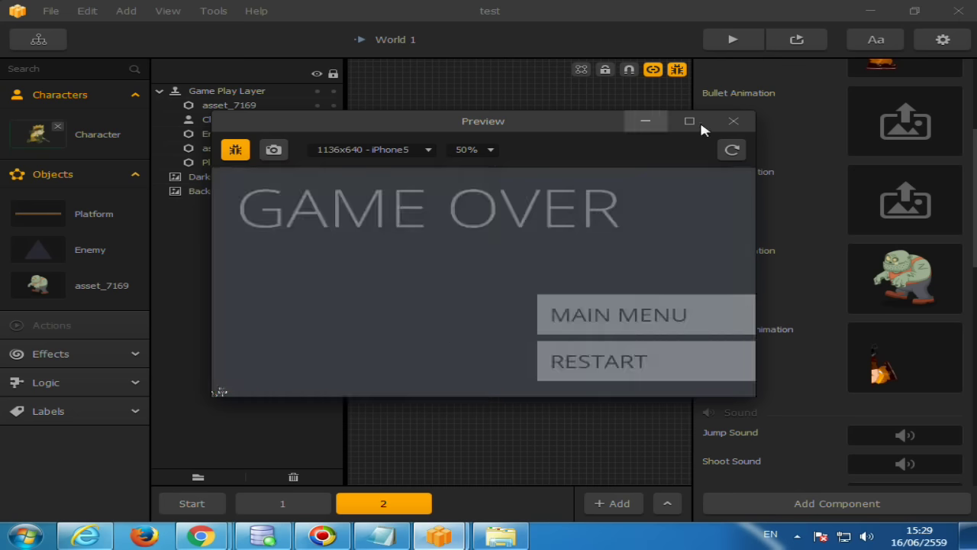
pyautogui.click(745, 124)
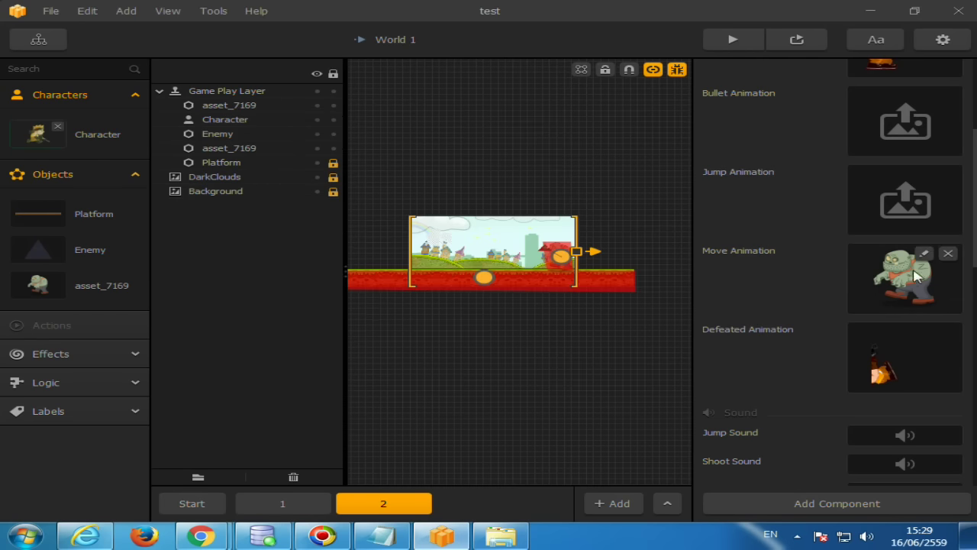
pyautogui.click(924, 256)
# Step: Set the zombie animation's Scale X and Scale Y to 0.1
pyautogui.doubleClick(861, 140)
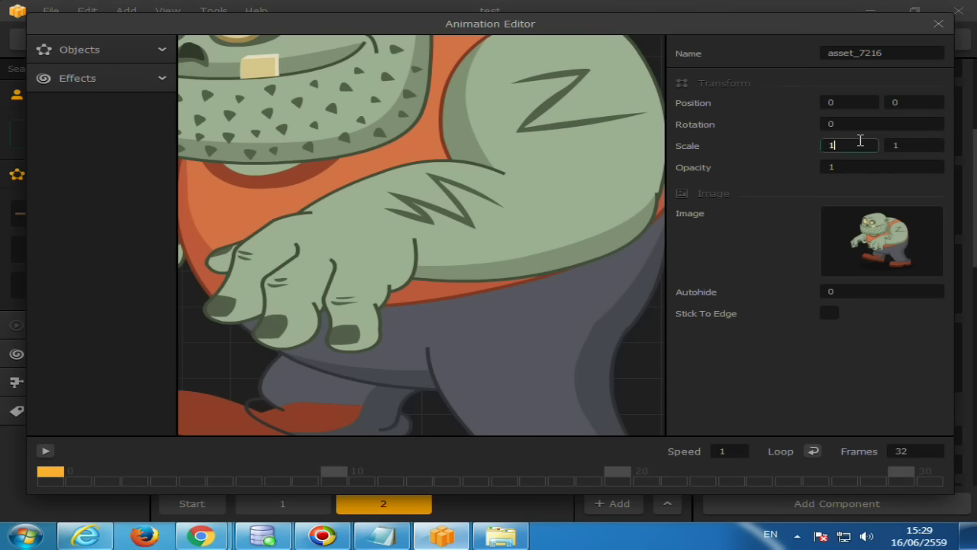
pyautogui.write('0.1')
pyautogui.click(918, 146)
pyautogui.write('0.1')
pyautogui.click(781, 221)
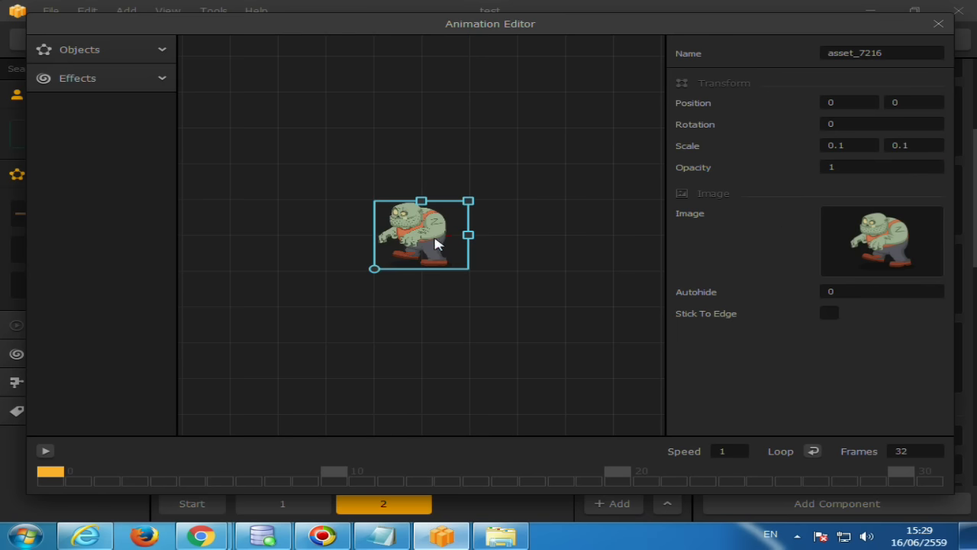
pyautogui.moveTo(926, 238)
# Step: Change Scale X to -0.1 to flip the zombie, then close the Animation Editor
pyautogui.click(828, 149)
pyautogui.write('-')
pyautogui.press('Return')
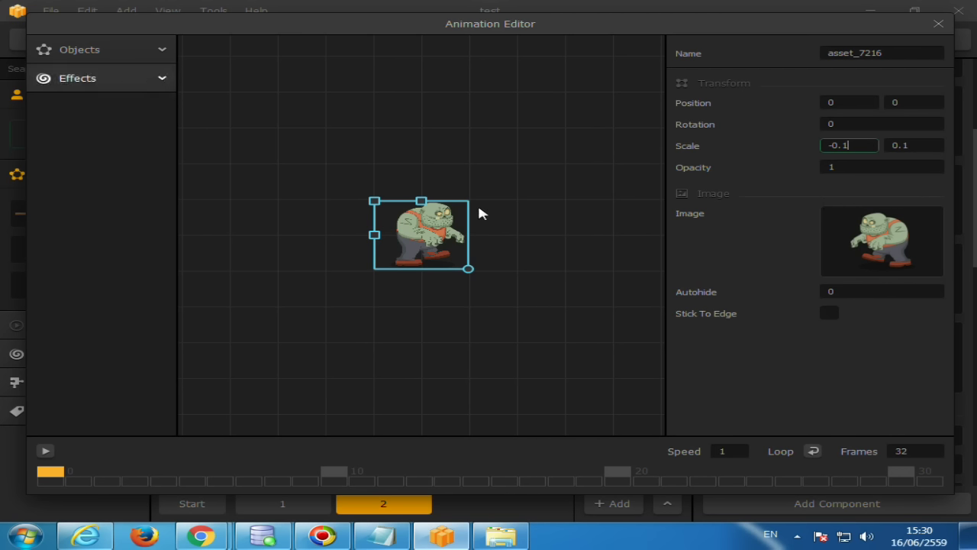
pyautogui.click(938, 24)
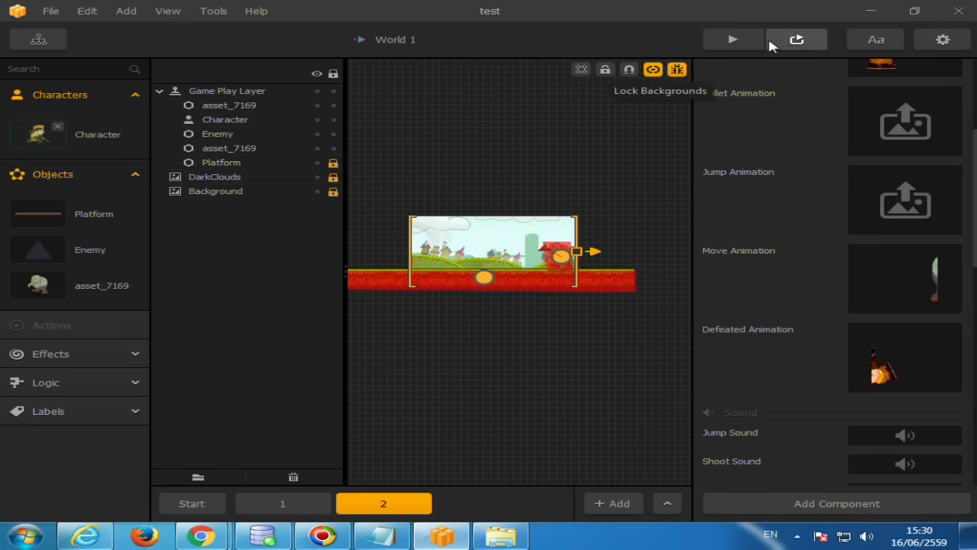
pyautogui.click(786, 42)
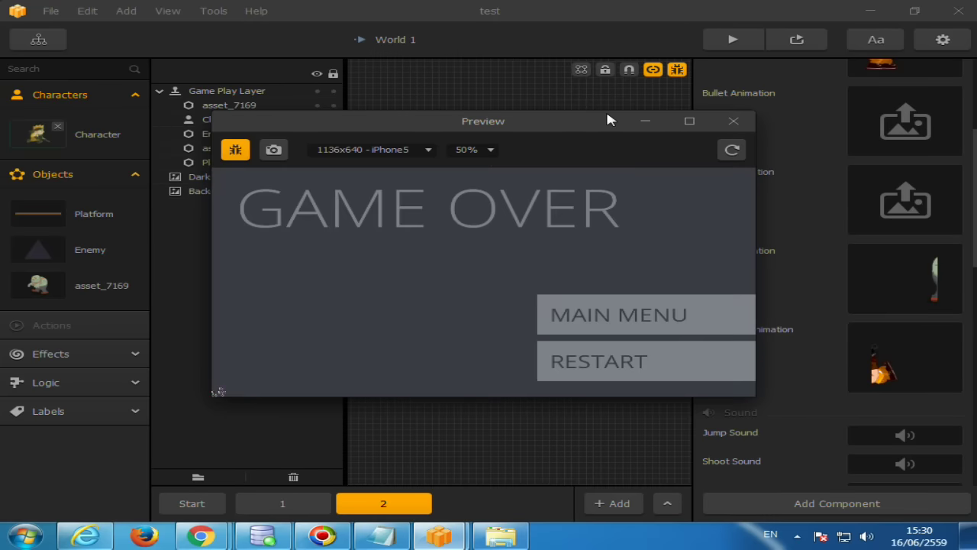
pyautogui.click(733, 121)
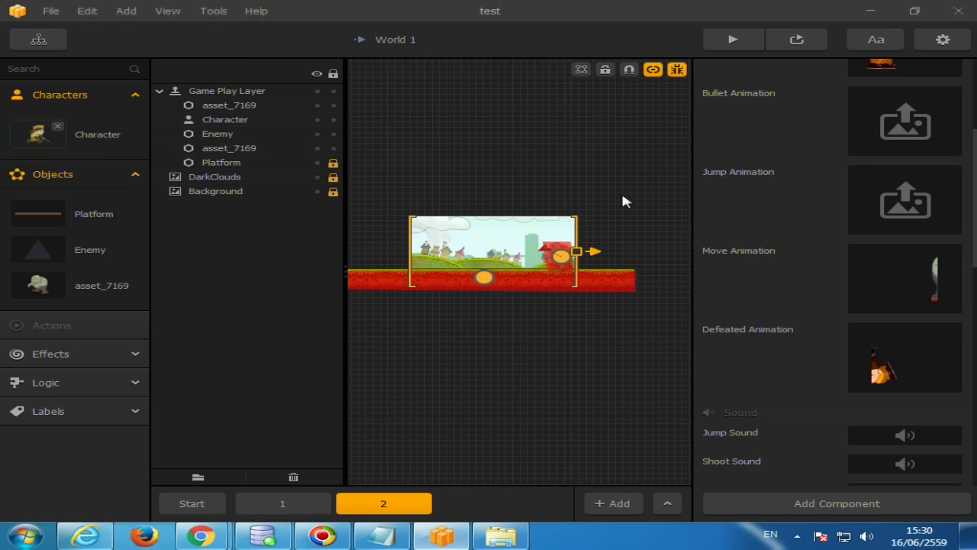
pyautogui.click(89, 137)
# Step: Scroll to the Character Gameplay Settings and test-play the level once
pyautogui.scroll(-5, 801, 239)
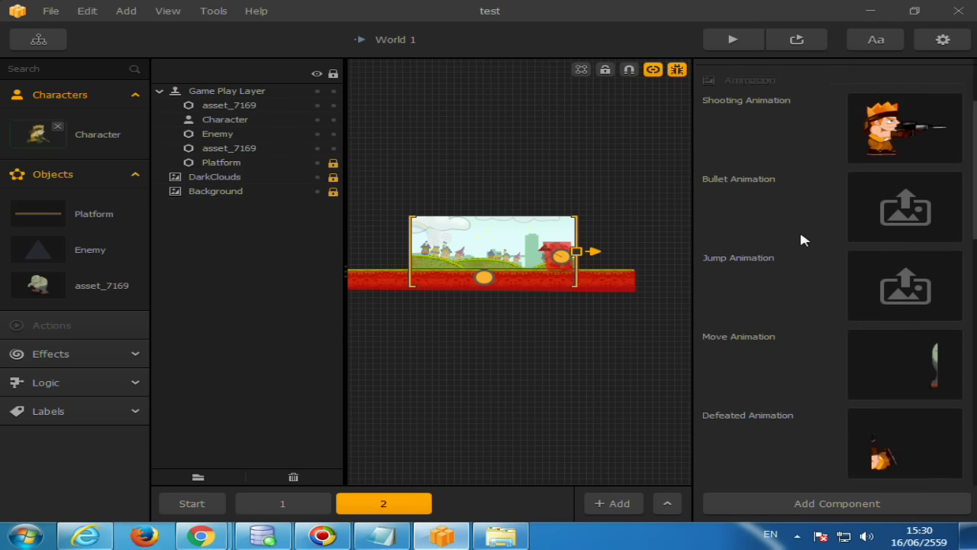
pyautogui.scroll(-10, 801, 239)
pyautogui.scroll(-5, 802, 239)
pyautogui.scroll(-3, 802, 239)
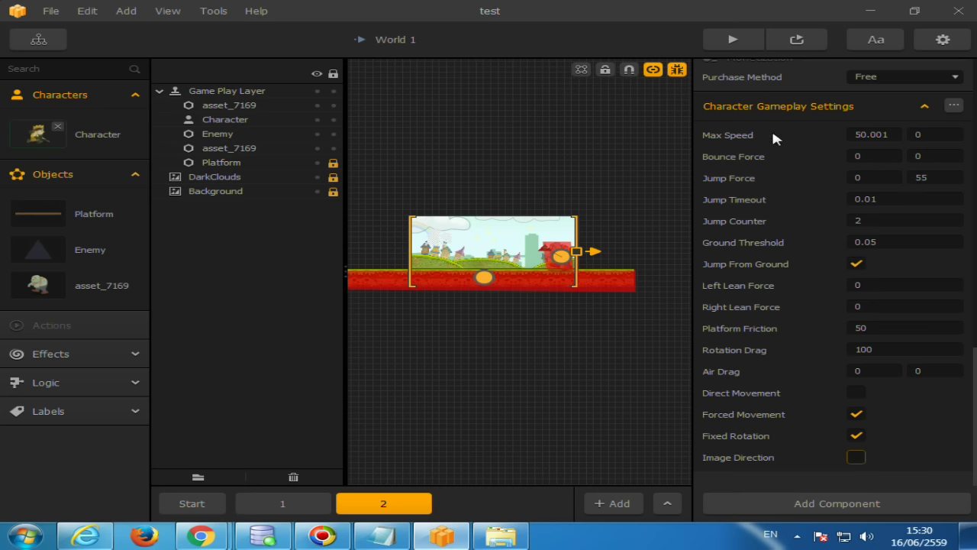
pyautogui.click(779, 42)
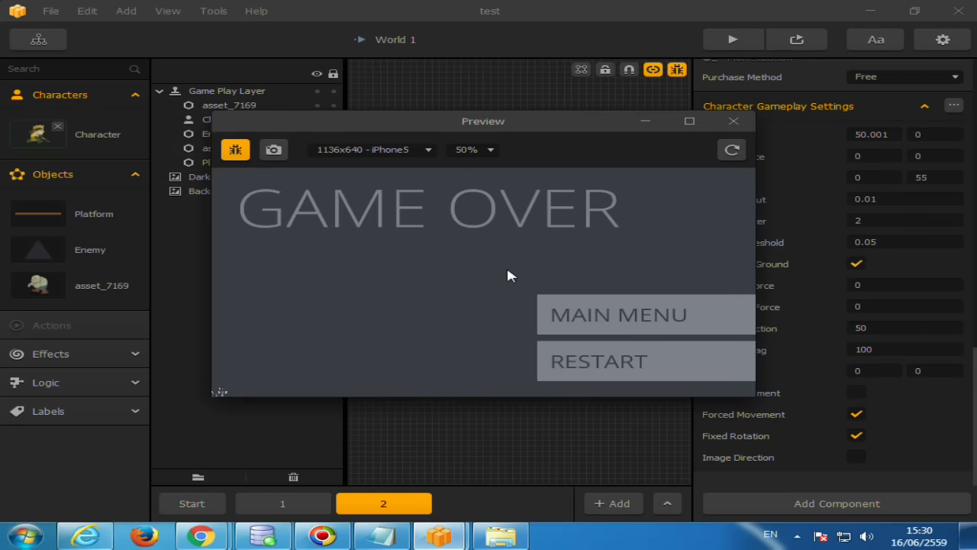
pyautogui.click(734, 121)
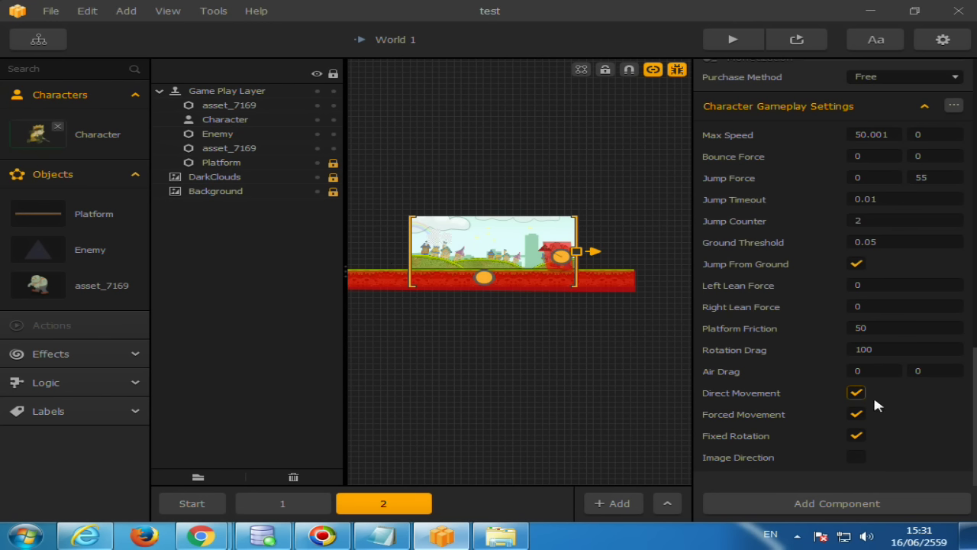
# Step: Turn off Forced Movement and test-play the level, restarting twice after Game Over
pyautogui.click(855, 413)
pyautogui.scroll(5, 820, 336)
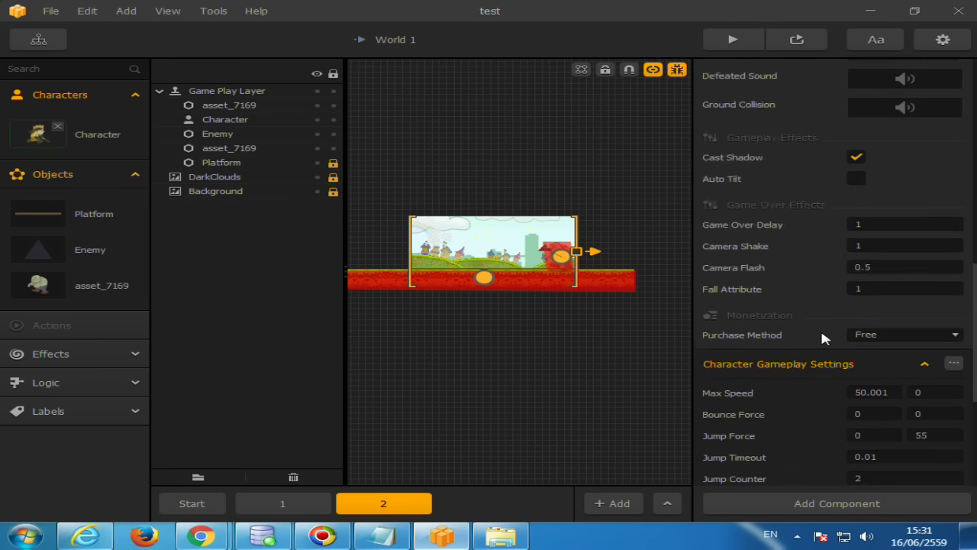
pyautogui.scroll(5, 819, 326)
pyautogui.scroll(3, 820, 326)
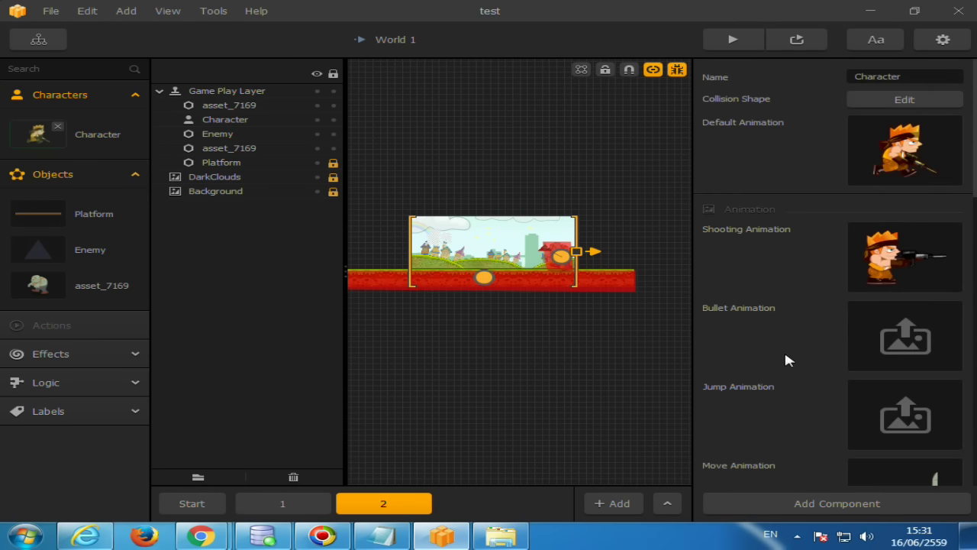
pyautogui.scroll(-5, 787, 356)
pyautogui.scroll(-3, 786, 356)
pyautogui.scroll(-3, 787, 355)
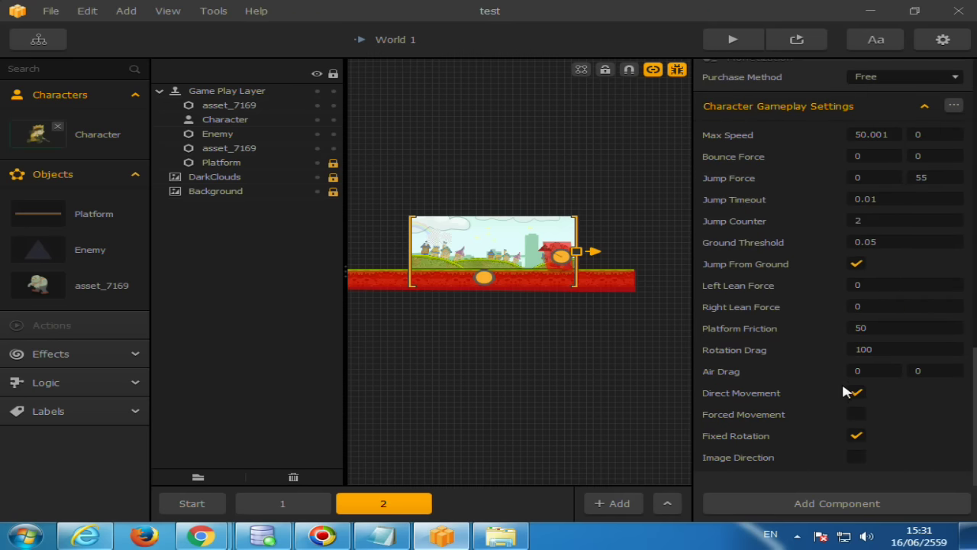
pyautogui.click(803, 44)
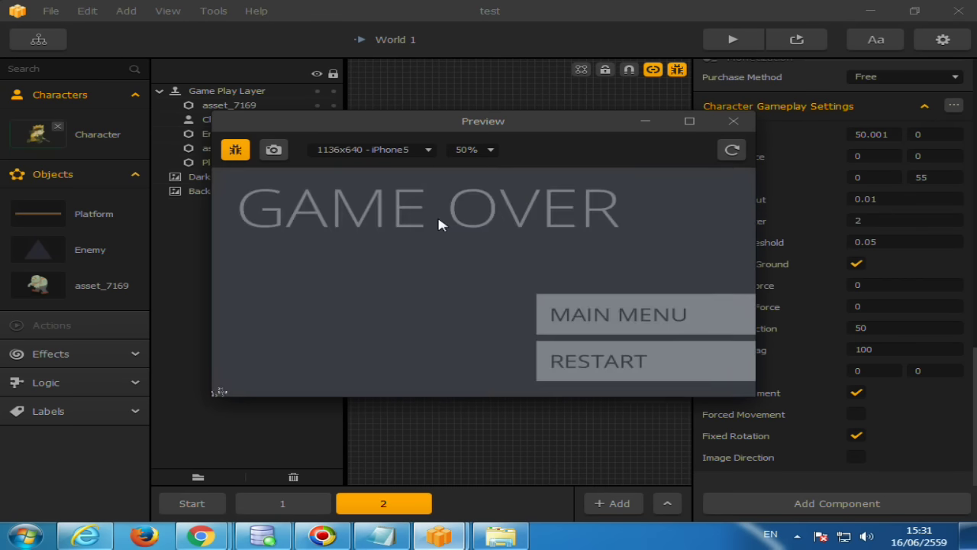
pyautogui.click(565, 370)
pyautogui.click(640, 370)
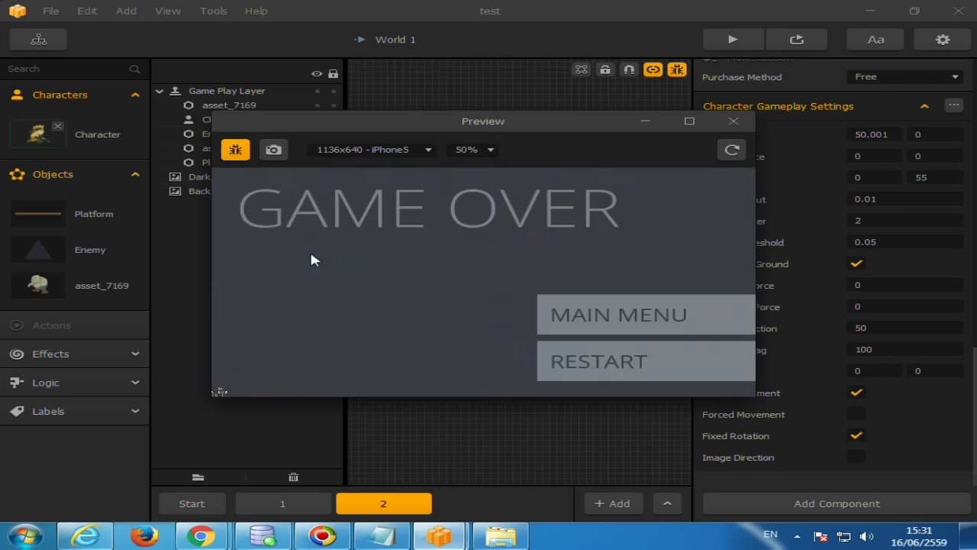
pyautogui.click(724, 121)
# Step: Turn Forced Movement back on and test-play the level again
pyautogui.click(856, 414)
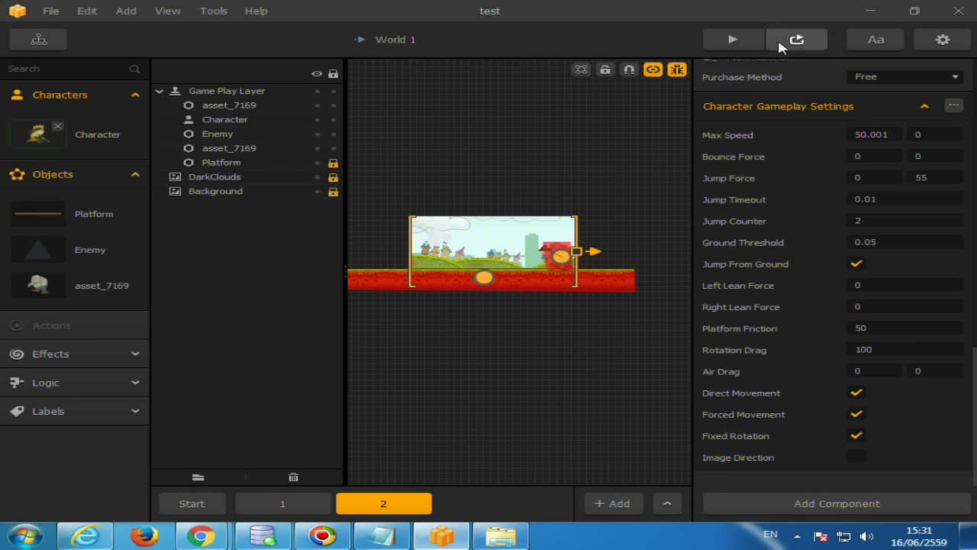
pyautogui.click(796, 39)
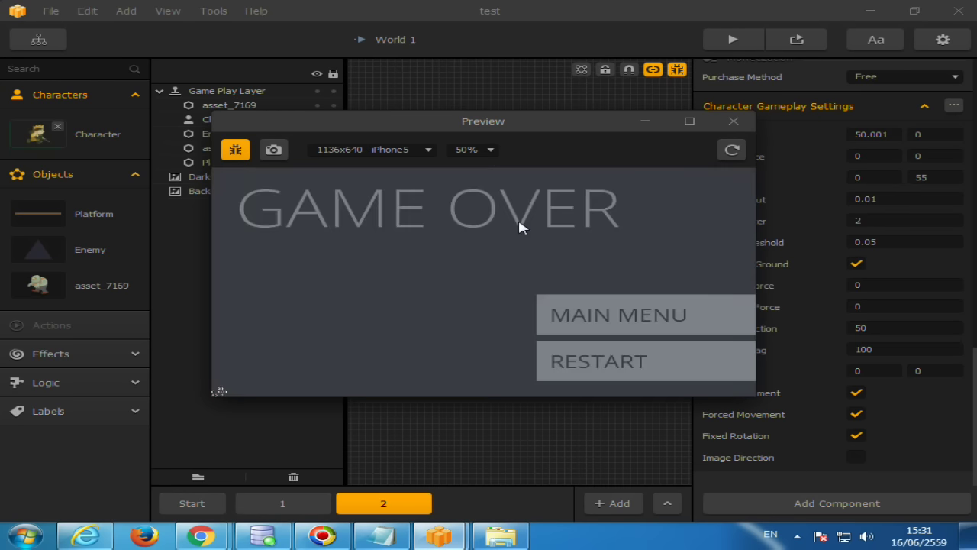
pyautogui.click(575, 357)
pyautogui.click(731, 123)
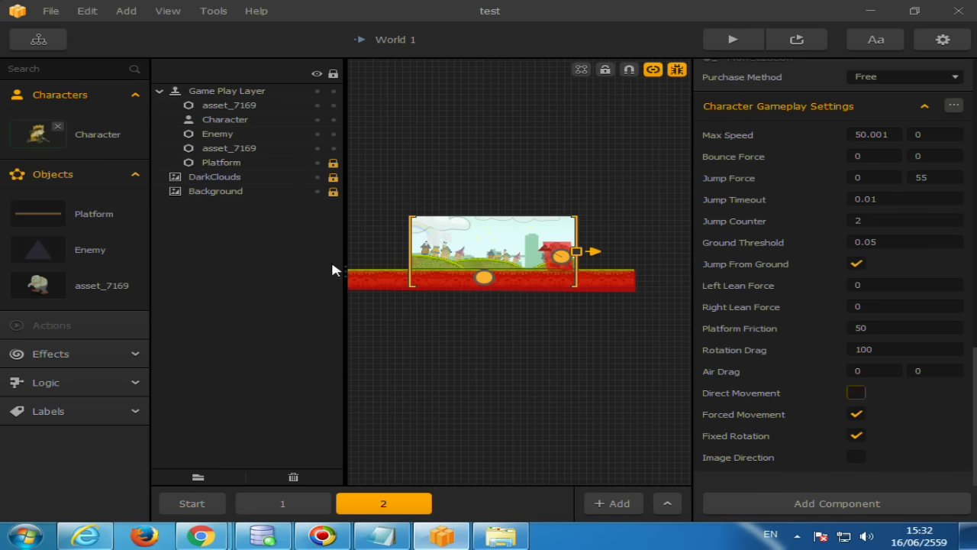
# Step: Select the Enemy object in the World 1 scene and delete it
pyautogui.click(555, 275)
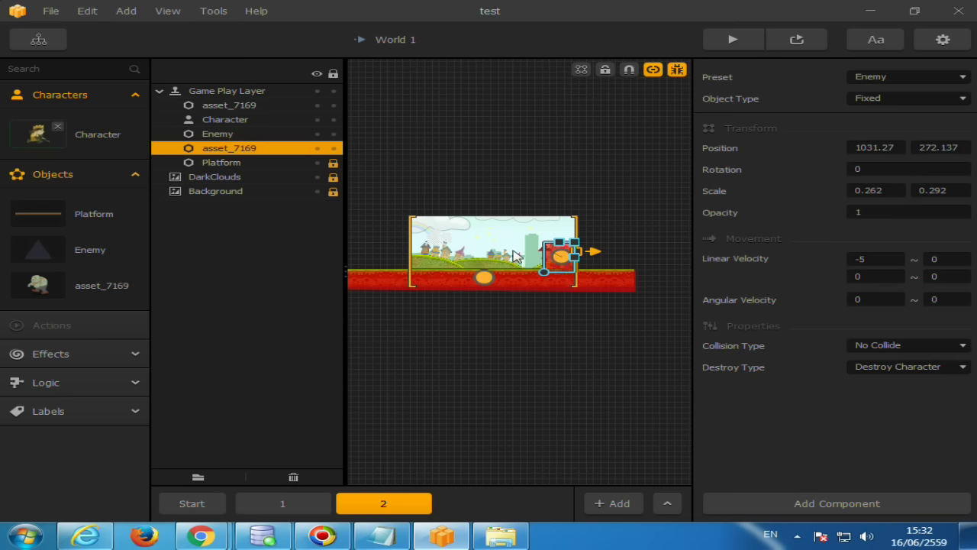
pyautogui.click(631, 283)
pyautogui.scroll(2, 631, 283)
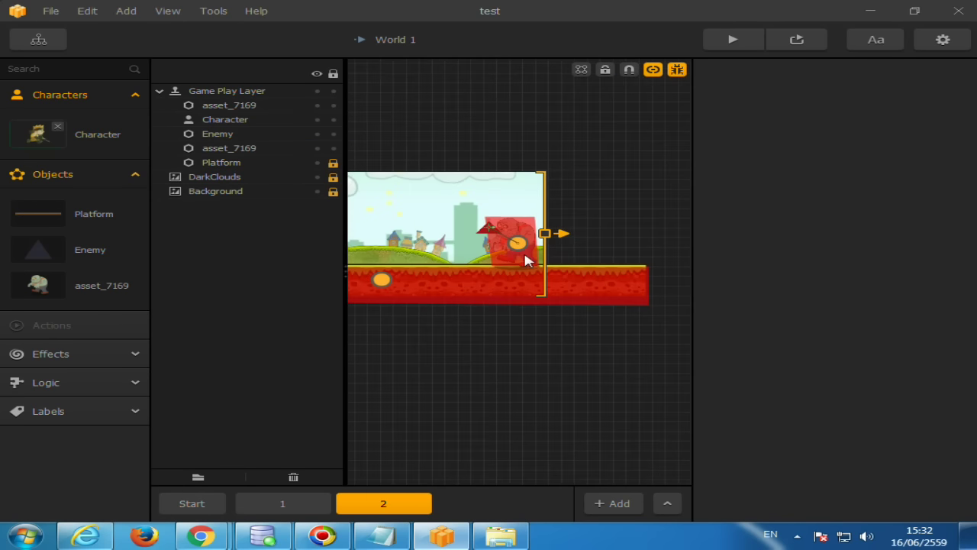
pyautogui.click(527, 257)
pyautogui.press('Delete')
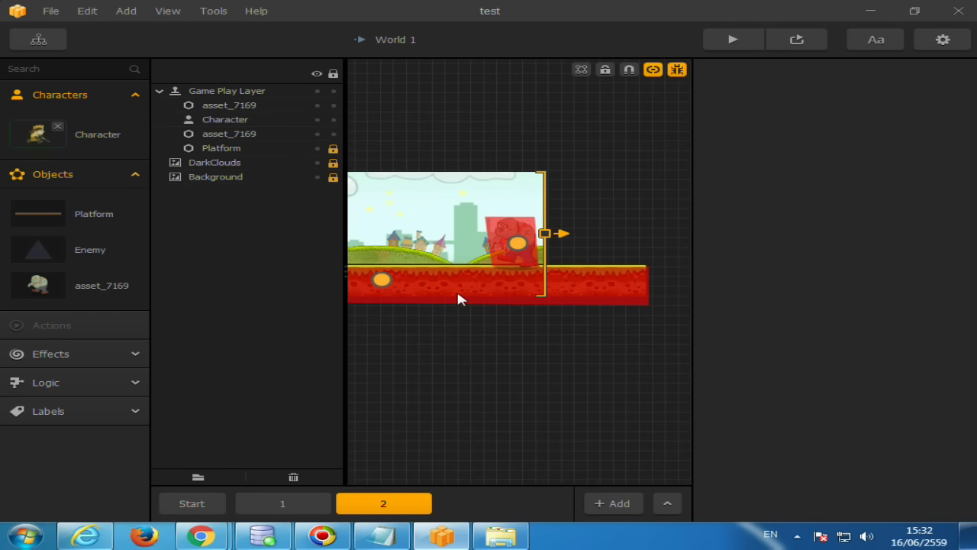
pyautogui.scroll(-2, 458, 298)
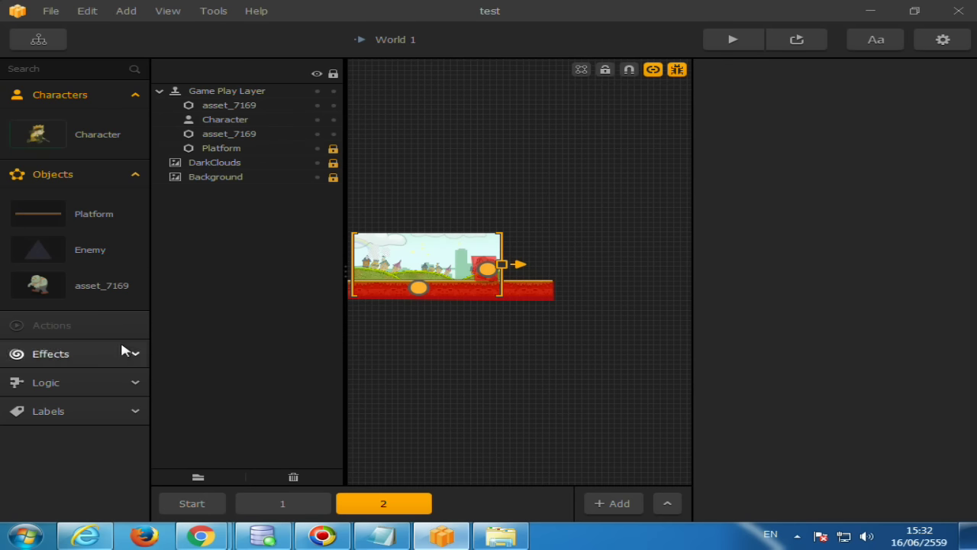
# Step: Expand the Logic components list, widen the layer panel, and clear the scene selection
pyautogui.click(107, 382)
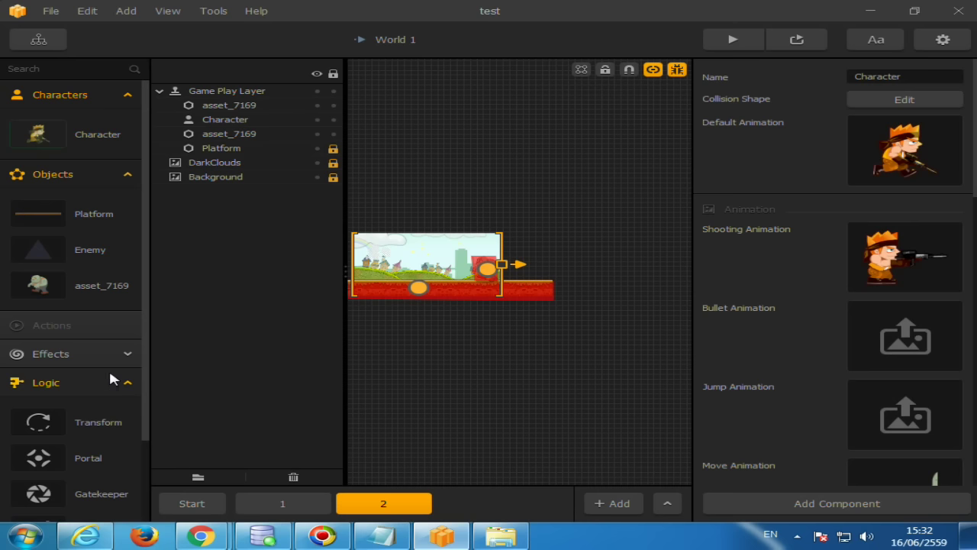
pyautogui.scroll(-1, 137, 229)
pyautogui.scroll(-1, 136, 243)
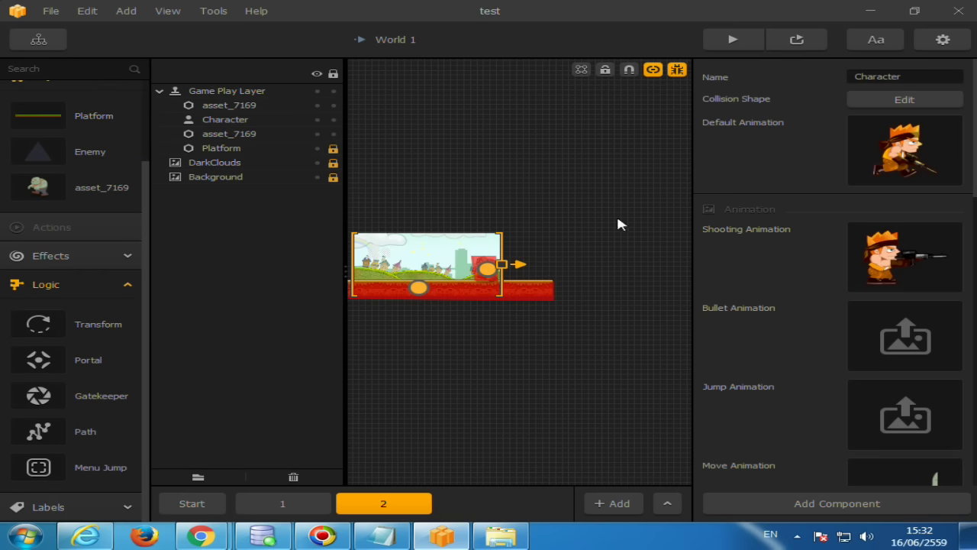
pyautogui.scroll(3, 454, 291)
pyautogui.scroll(-2, 445, 183)
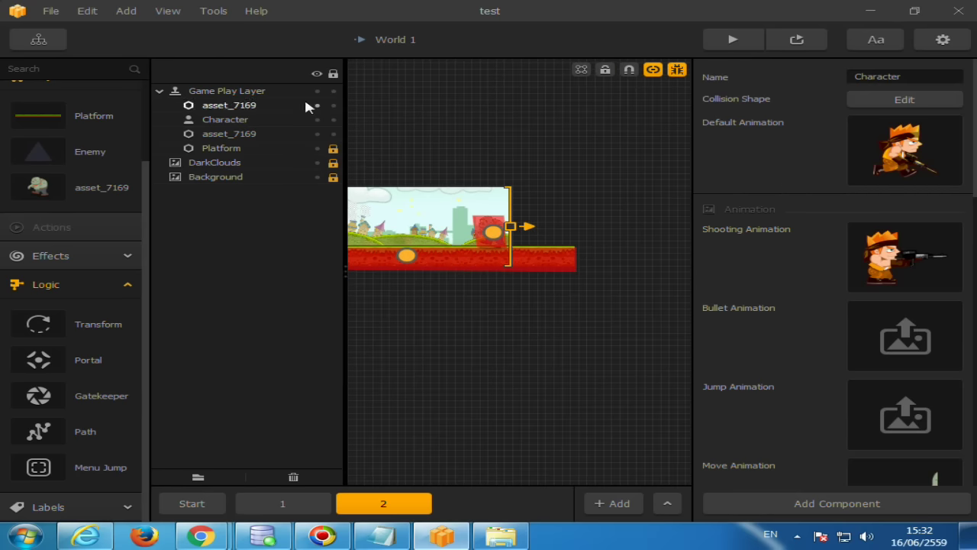
pyautogui.scroll(1, 392, 212)
pyautogui.scroll(2, 391, 215)
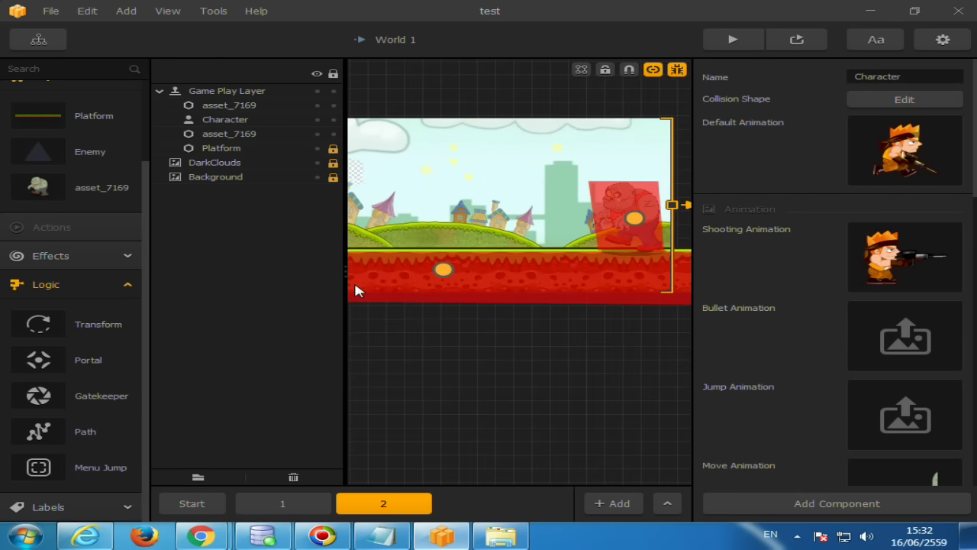
pyautogui.moveTo(344, 281); pyautogui.dragTo(347, 318)
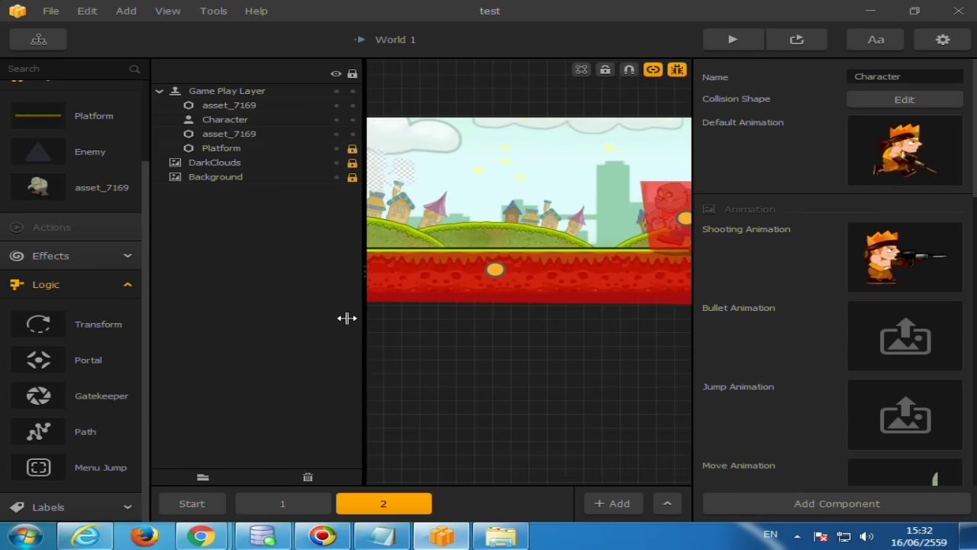
pyautogui.rightClick(417, 369)
pyautogui.click(435, 314)
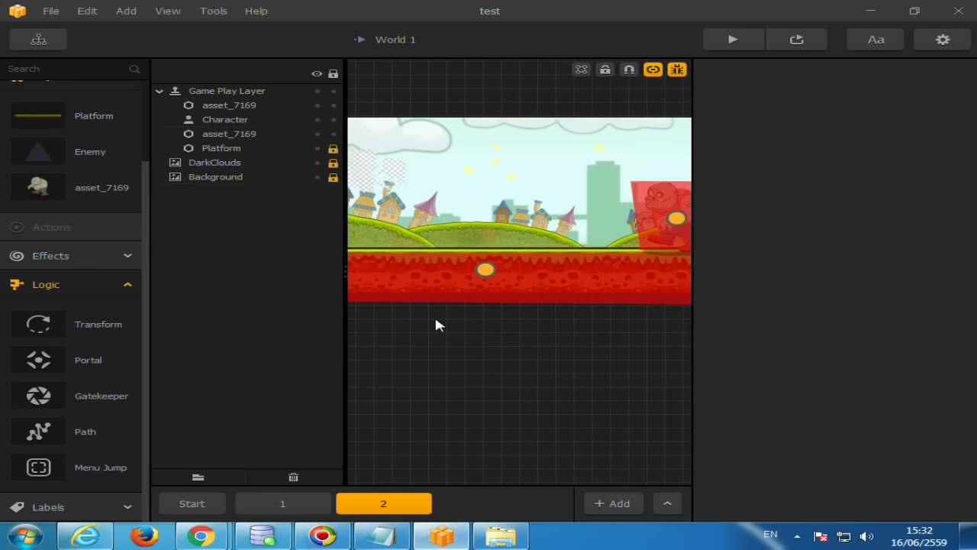
pyautogui.scroll(-3, 433, 327)
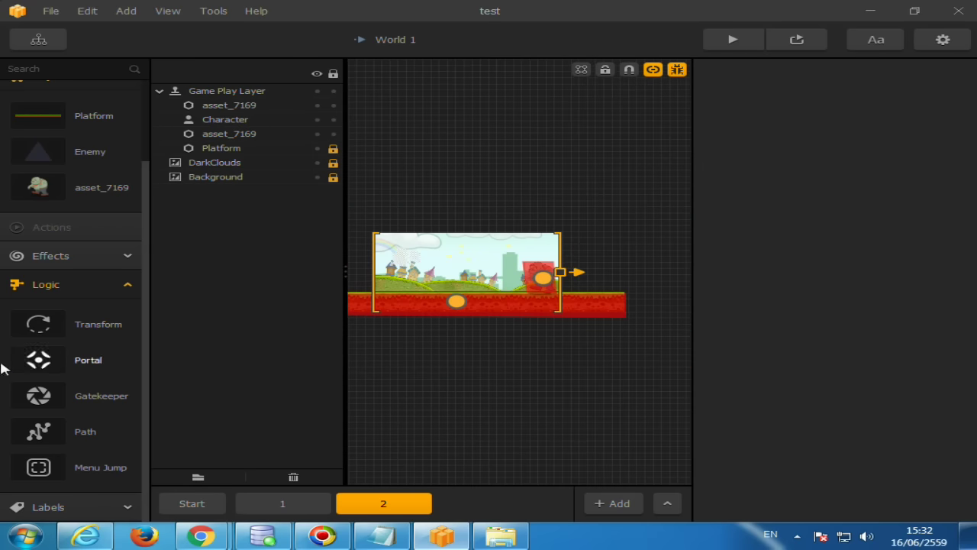
pyautogui.moveTo(87, 373)
pyautogui.mouseDown()
pyautogui.moveTo(422, 283)
pyautogui.moveTo(425, 293)
pyautogui.mouseUp()
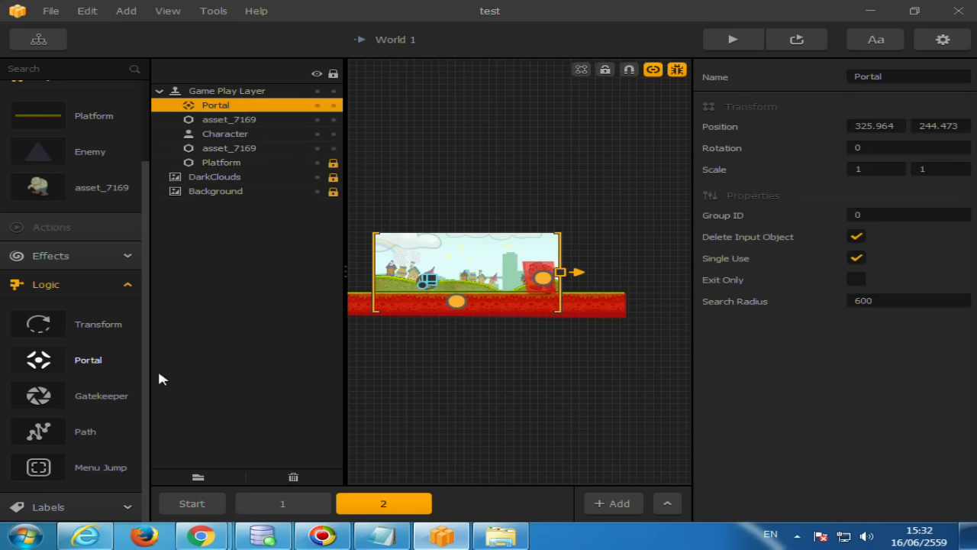
pyautogui.moveTo(90, 361)
pyautogui.mouseDown()
pyautogui.moveTo(382, 334)
pyautogui.moveTo(538, 249)
pyautogui.mouseUp()
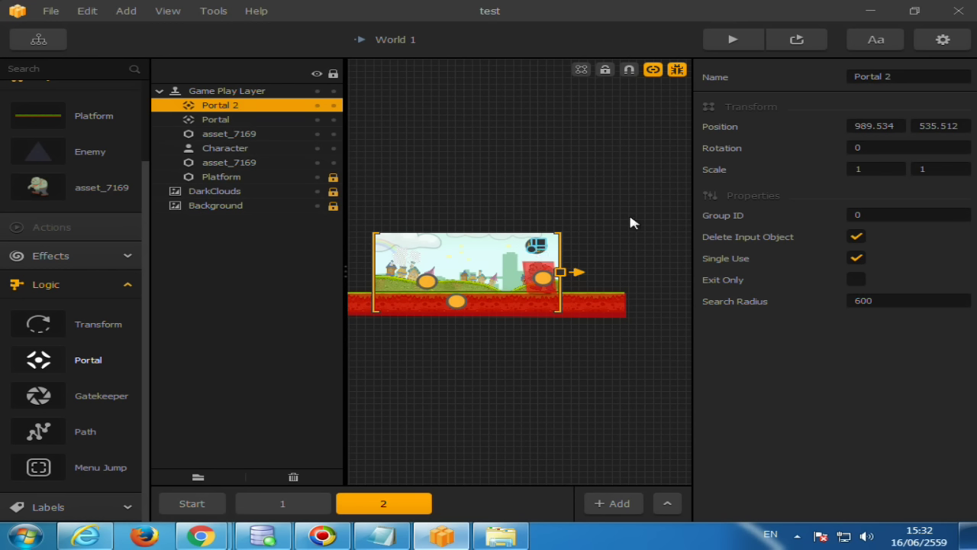
pyautogui.click(797, 40)
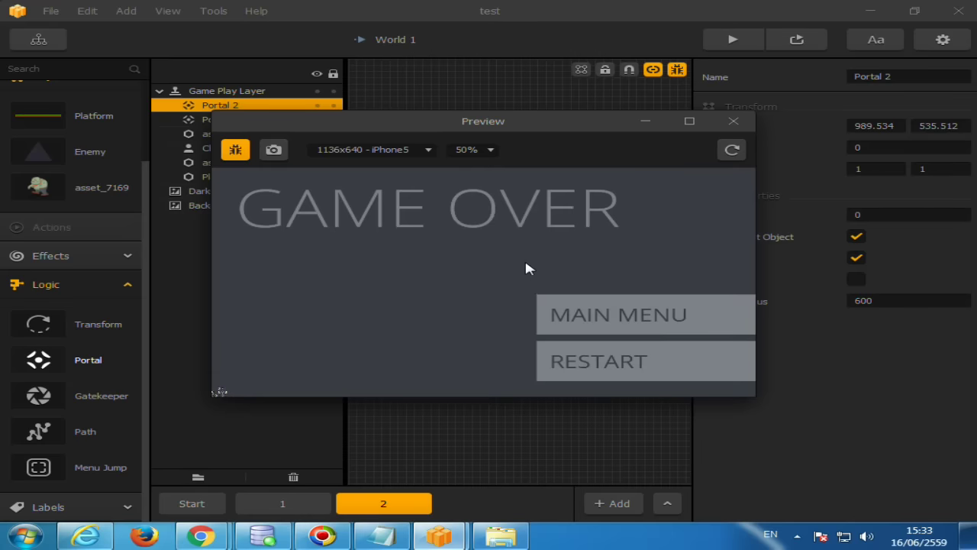
pyautogui.click(731, 124)
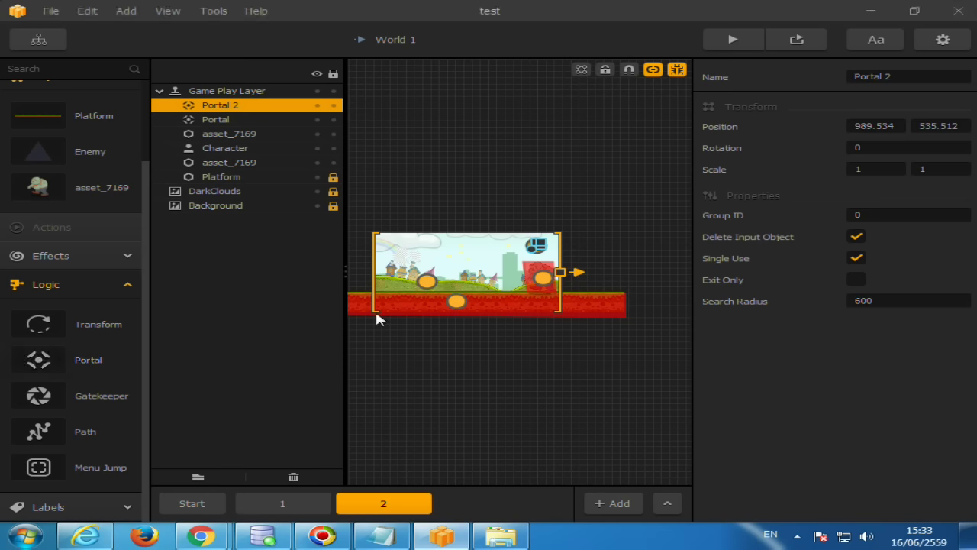
pyautogui.scroll(2, 424, 302)
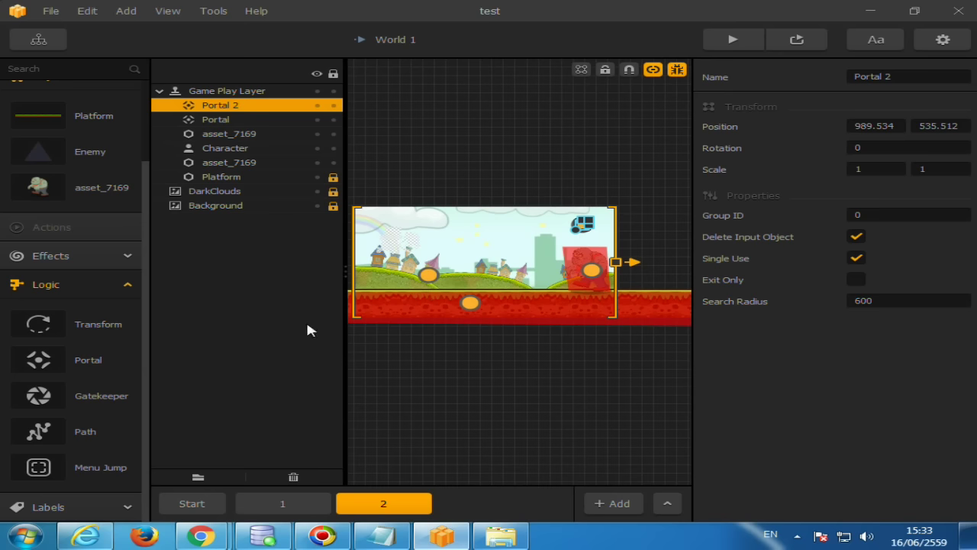
pyautogui.click(793, 45)
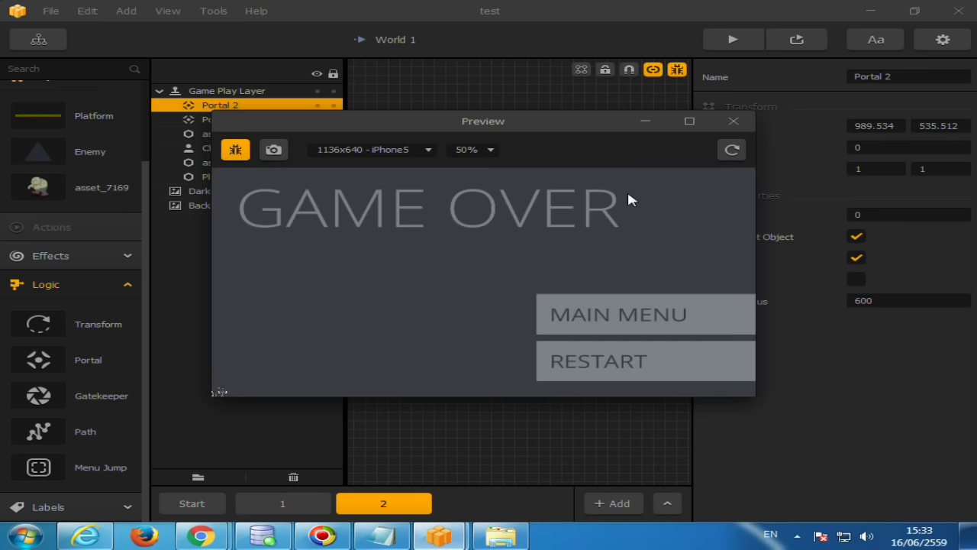
pyautogui.click(594, 375)
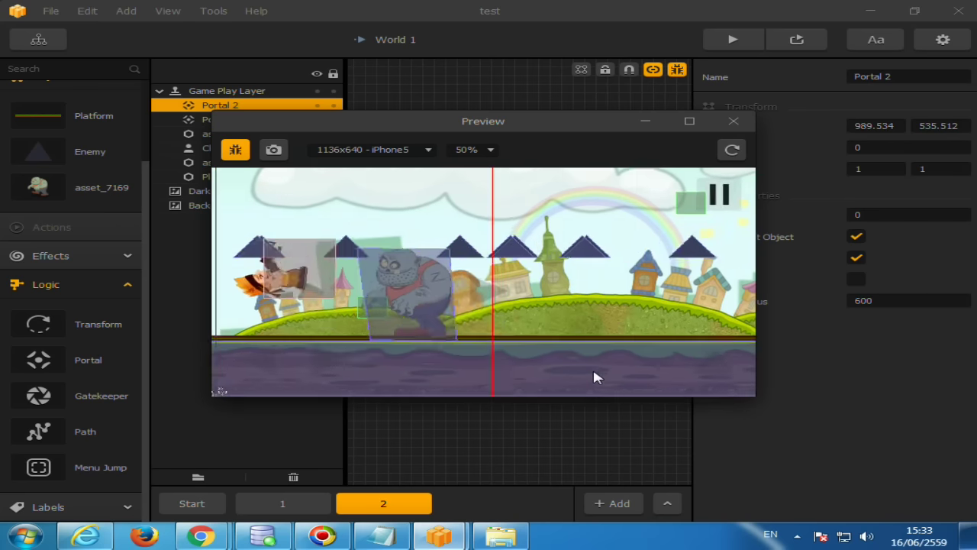
pyautogui.click(593, 371)
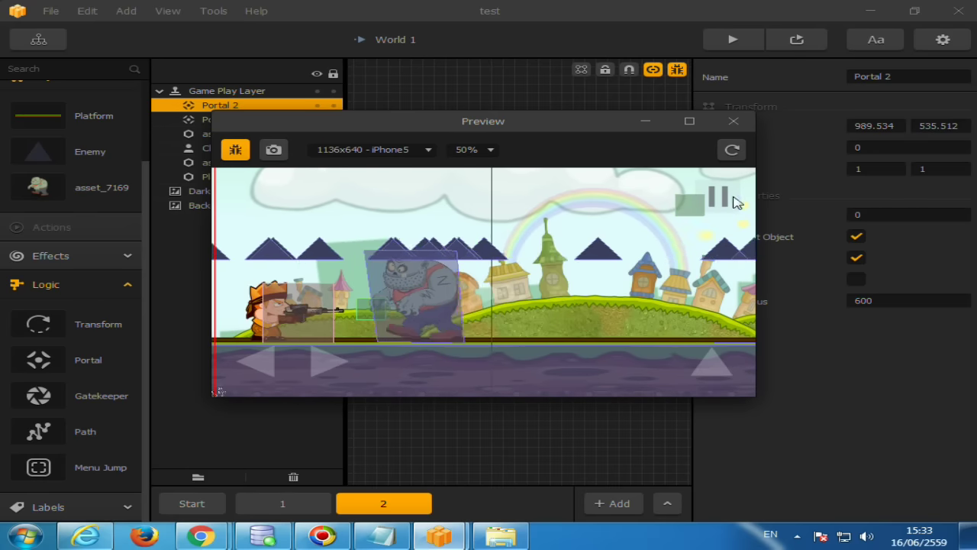
pyautogui.click(733, 124)
# Step: Select the first Portal, then select Portal 2 up in the sky
pyautogui.scroll(5, 458, 273)
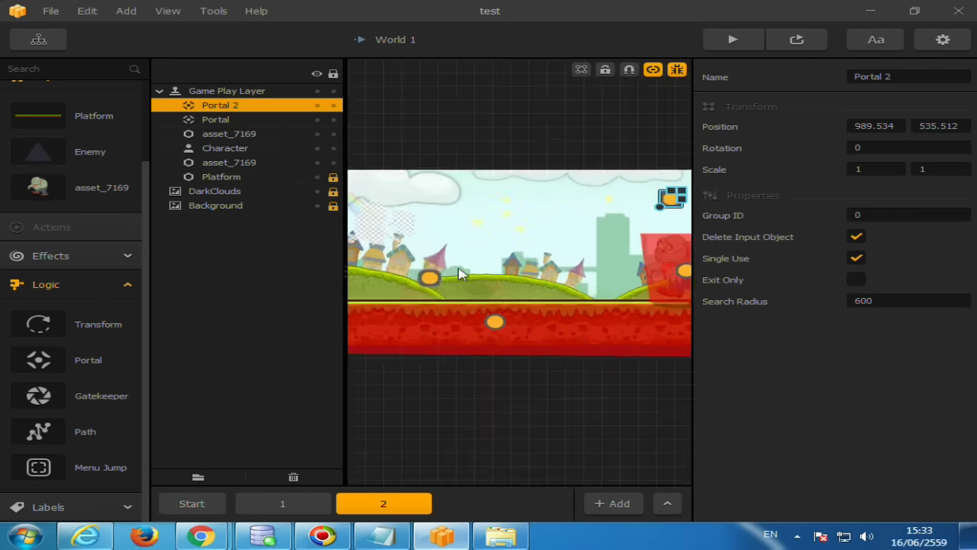
pyautogui.click(413, 292)
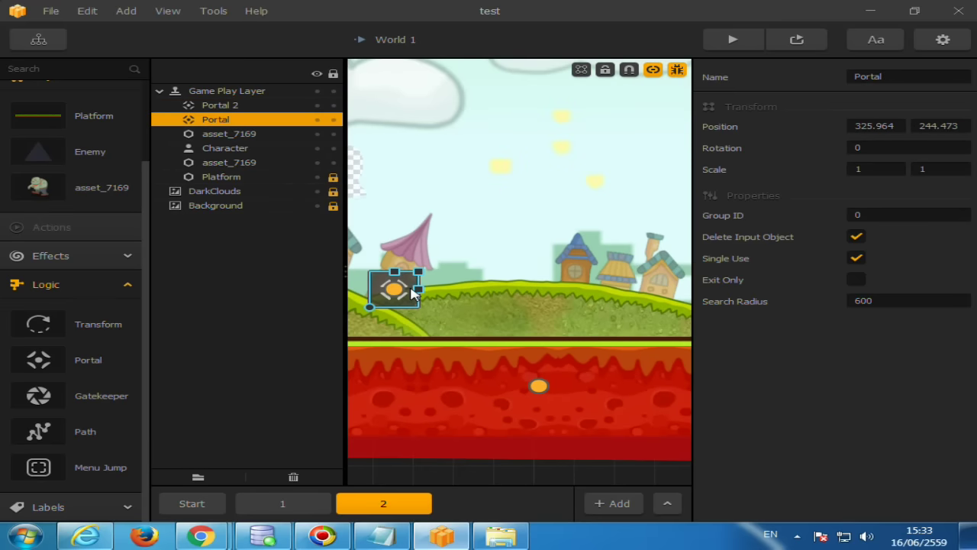
pyautogui.scroll(-2, 413, 292)
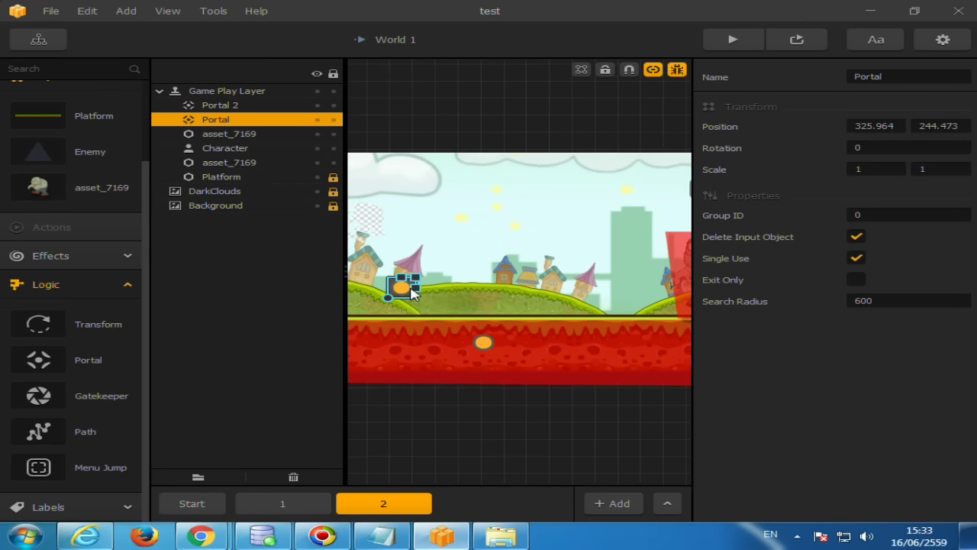
pyautogui.scroll(1, 412, 292)
pyautogui.scroll(-1, 412, 293)
pyautogui.scroll(-1, 412, 294)
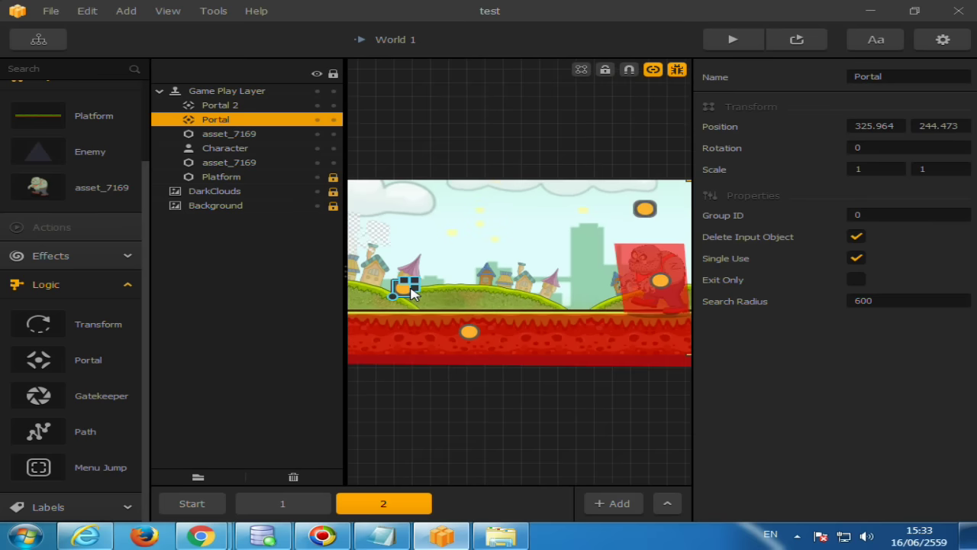
pyautogui.click(642, 212)
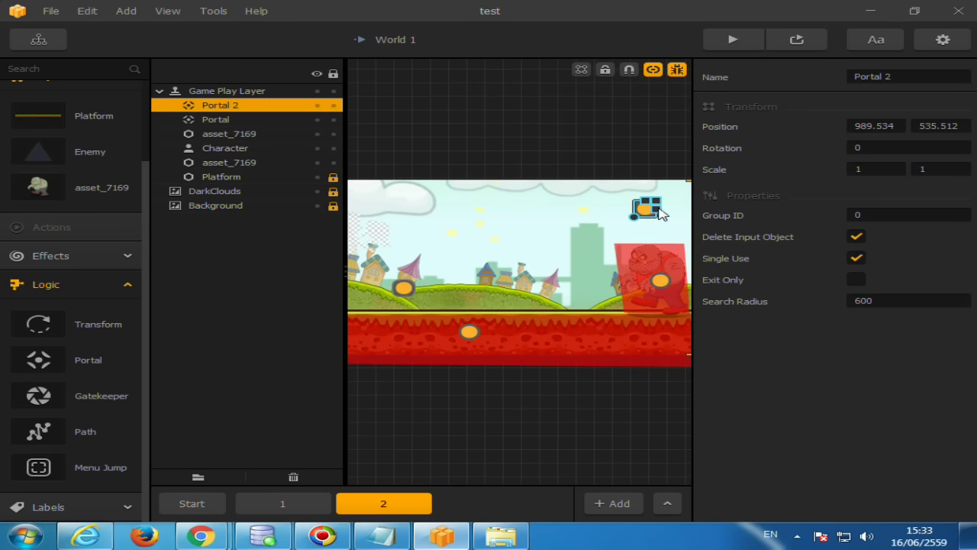
pyautogui.moveTo(638, 214)
pyautogui.mouseDown()
pyautogui.moveTo(633, 225)
pyautogui.moveTo(663, 223)
pyautogui.mouseUp()
# Step: Move Portal 2 onto the left hill beside Portal, with Connection Mode off
pyautogui.scroll(2, 650, 219)
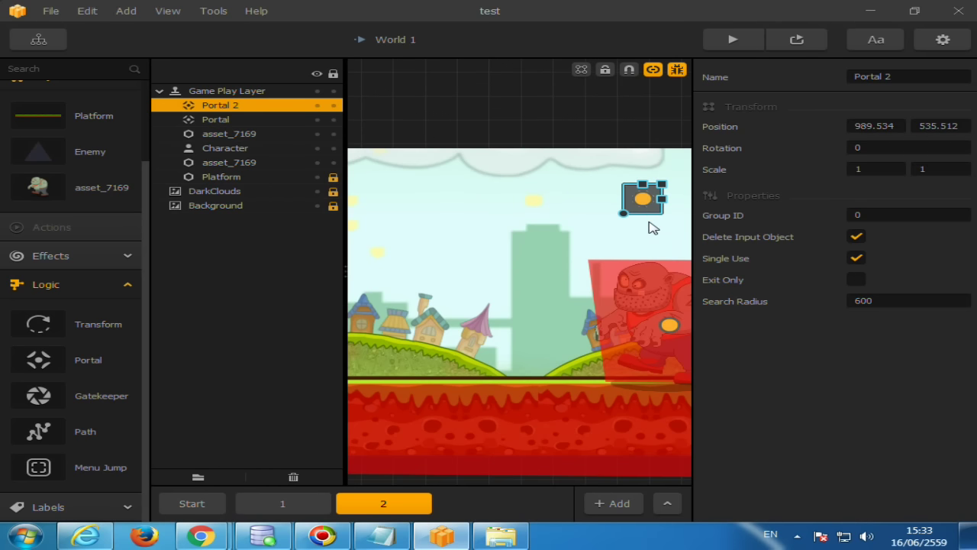
pyautogui.moveTo(638, 200); pyautogui.dragTo(386, 341)
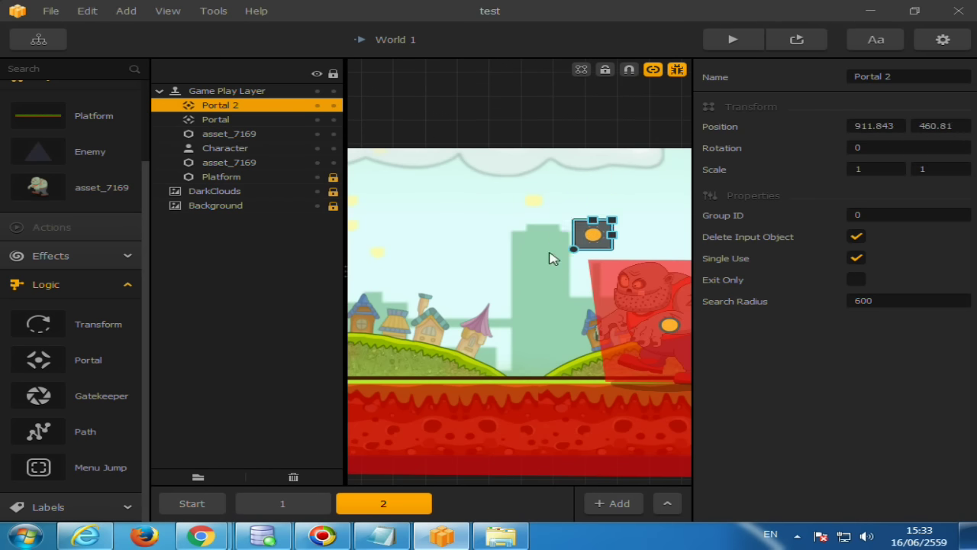
pyautogui.click(653, 69)
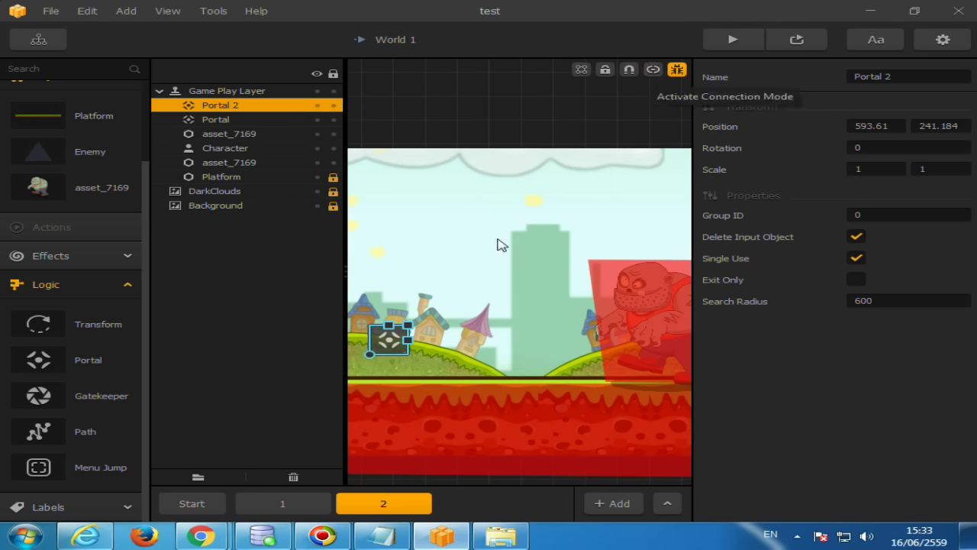
pyautogui.scroll(-2, 473, 260)
pyautogui.scroll(-1, 454, 282)
pyautogui.scroll(1, 455, 282)
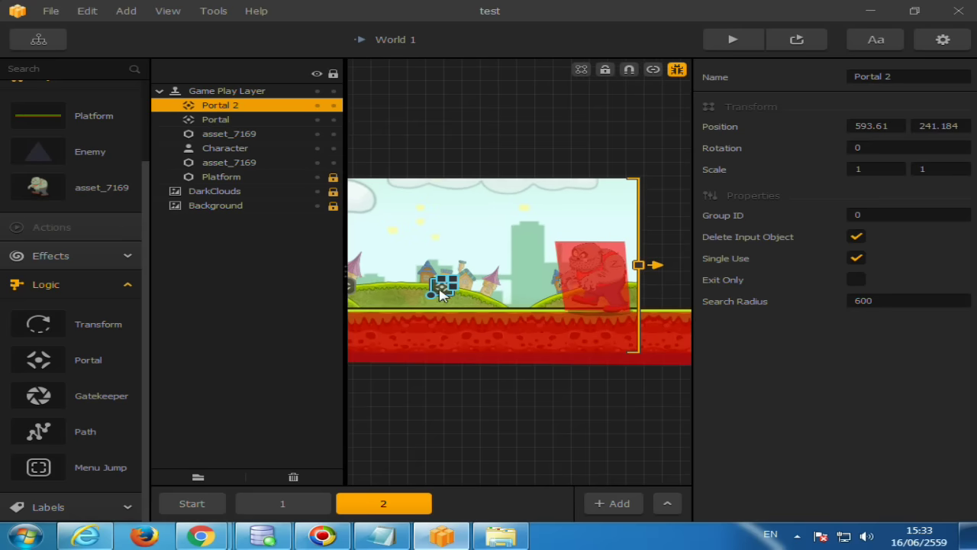
pyautogui.moveTo(439, 293); pyautogui.dragTo(382, 293)
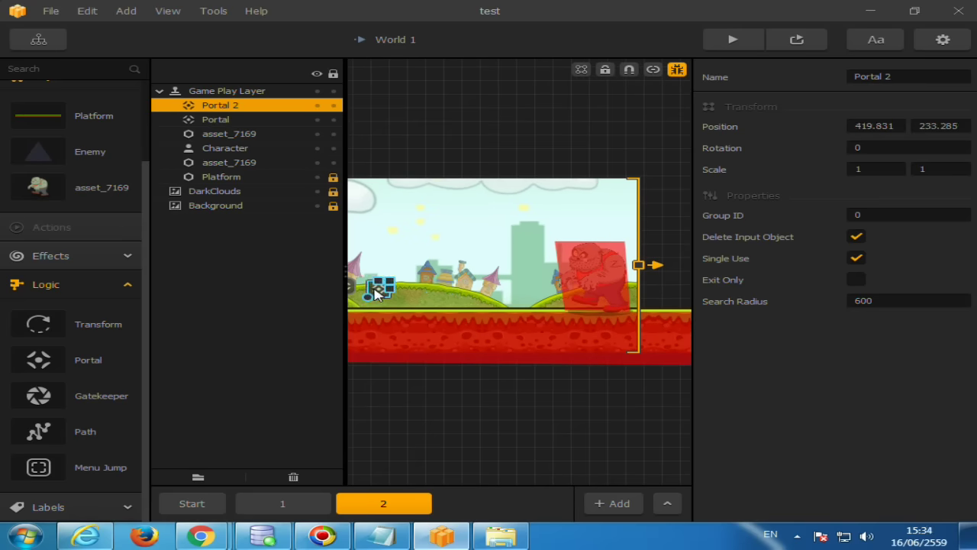
pyautogui.click(807, 44)
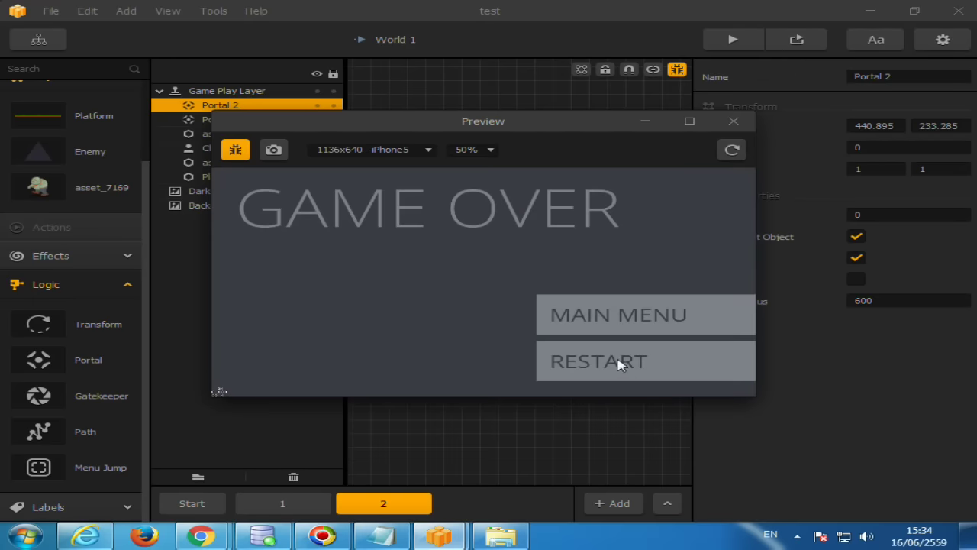
pyautogui.click(618, 364)
pyautogui.click(738, 126)
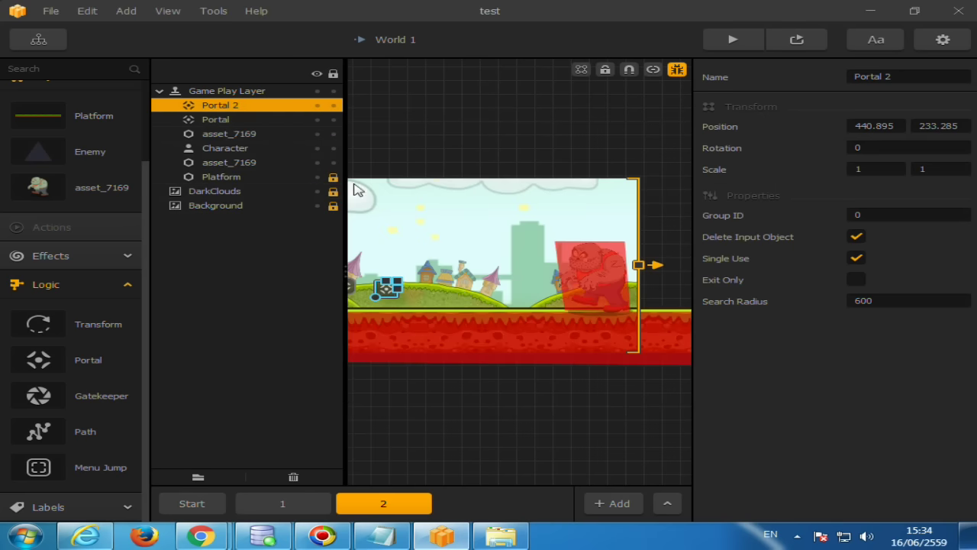
pyautogui.scroll(-1, 405, 221)
pyautogui.scroll(-1, 477, 252)
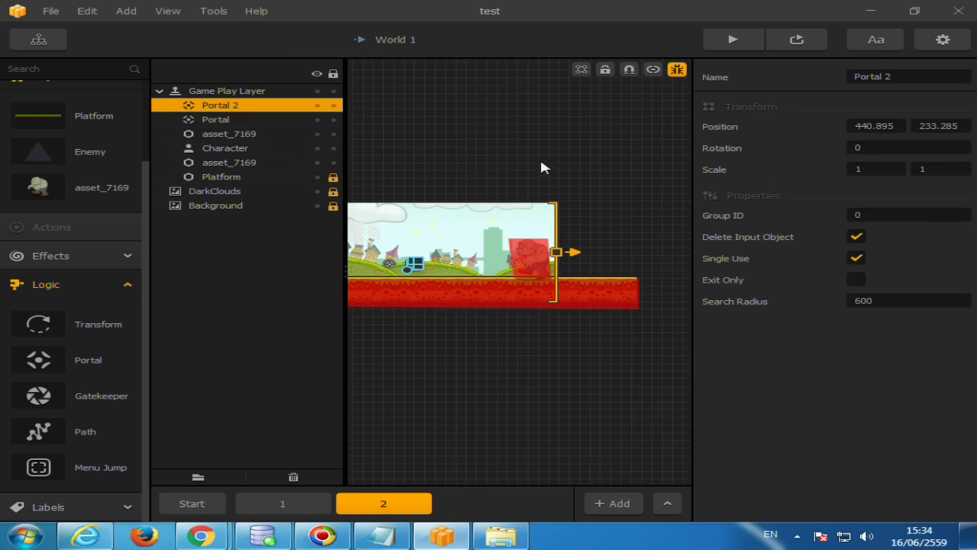
# Step: Select and delete the first Portal, then Portal 2, from scene 2
pyautogui.click(391, 268)
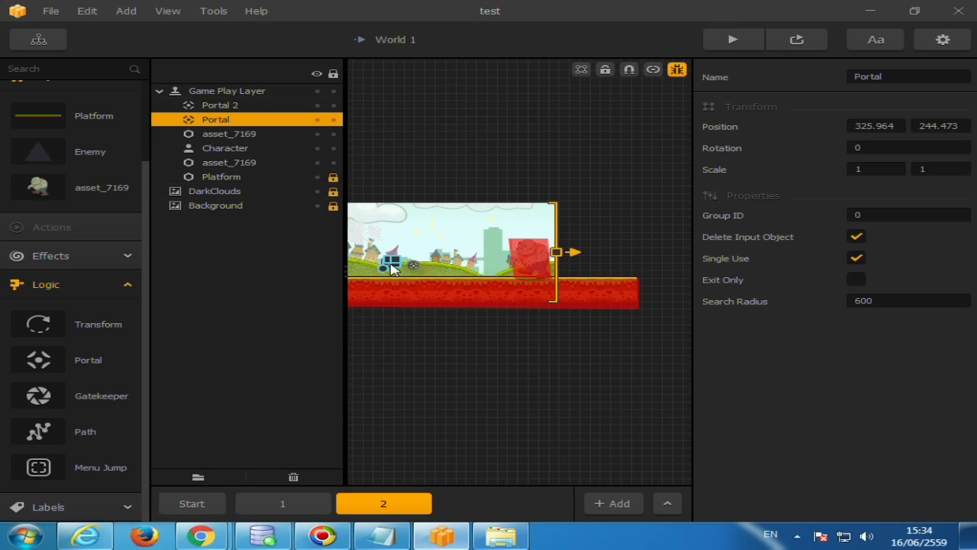
pyautogui.press('Delete')
pyautogui.click(412, 265)
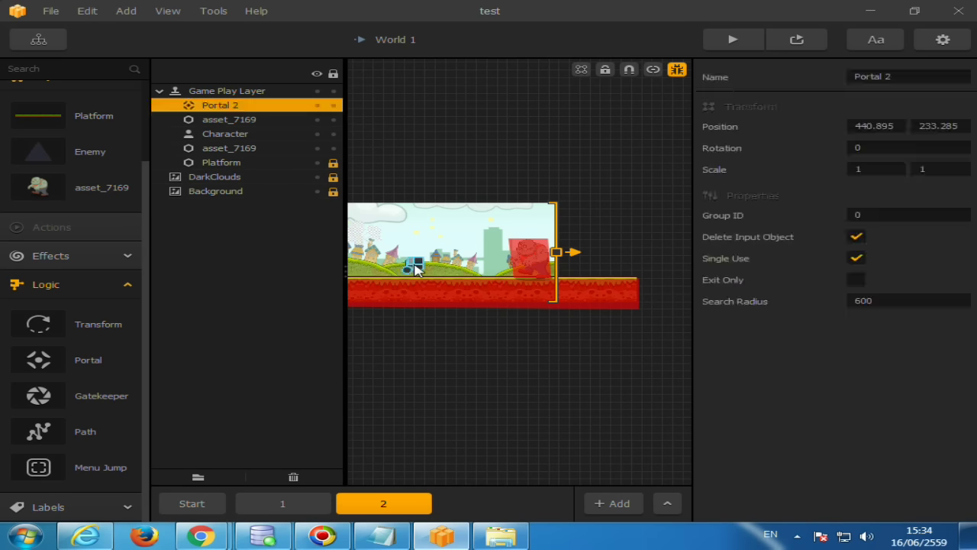
pyautogui.press('Delete')
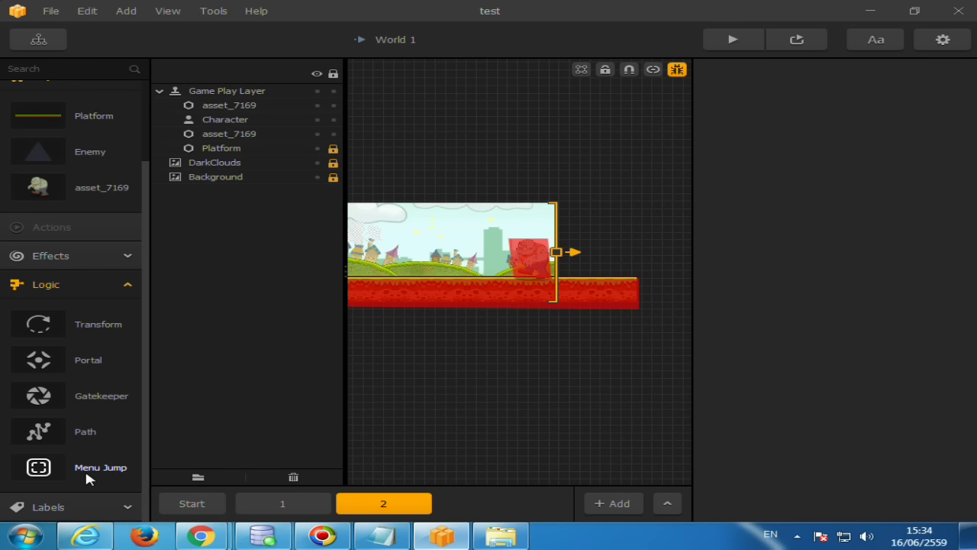
# Step: Place a Menu Jump and a spike Enemy on the left hill, setting the Enemy to No Collide
pyautogui.moveTo(87, 479); pyautogui.dragTo(448, 268)
pyautogui.moveTo(448, 269); pyautogui.dragTo(429, 264)
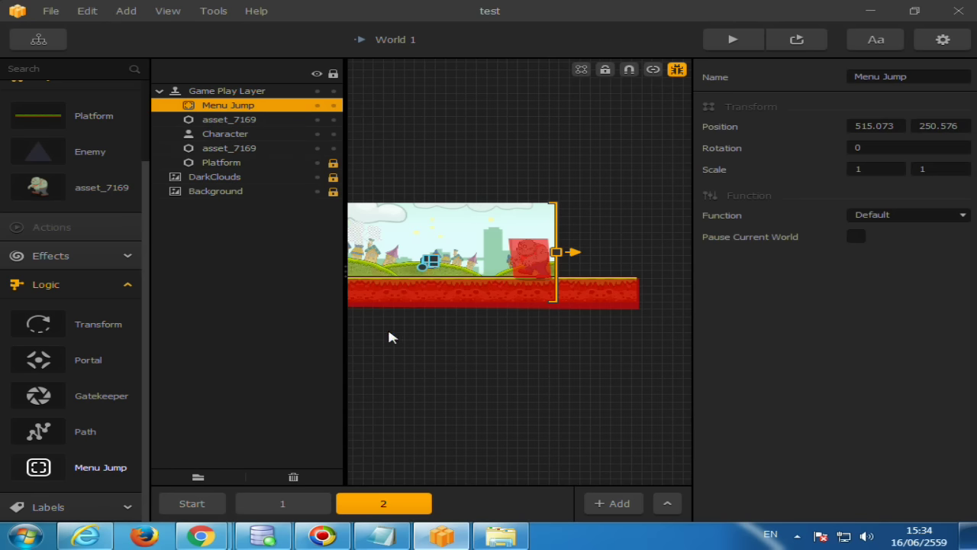
pyautogui.scroll(3, 40, 149)
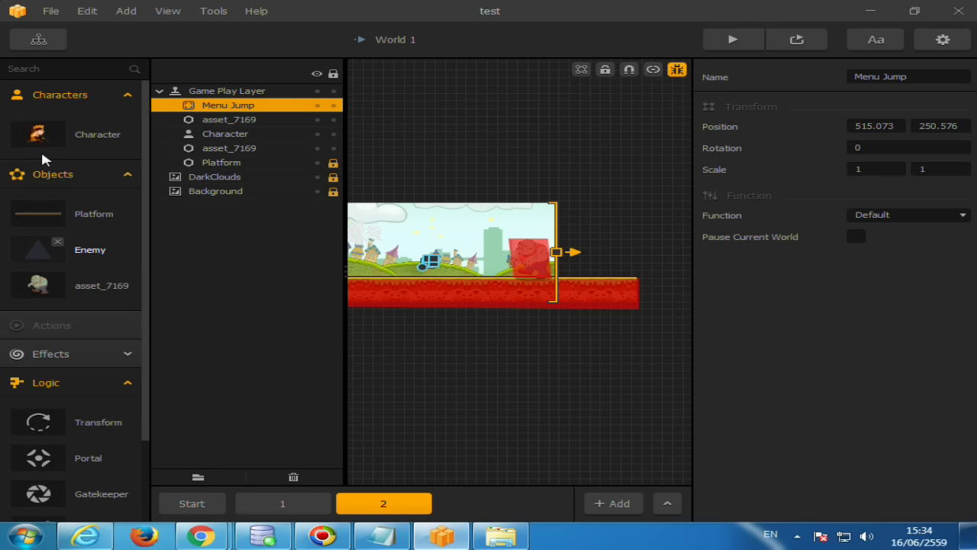
pyautogui.moveTo(32, 258)
pyautogui.mouseDown()
pyautogui.moveTo(436, 275)
pyautogui.moveTo(441, 261)
pyautogui.mouseUp()
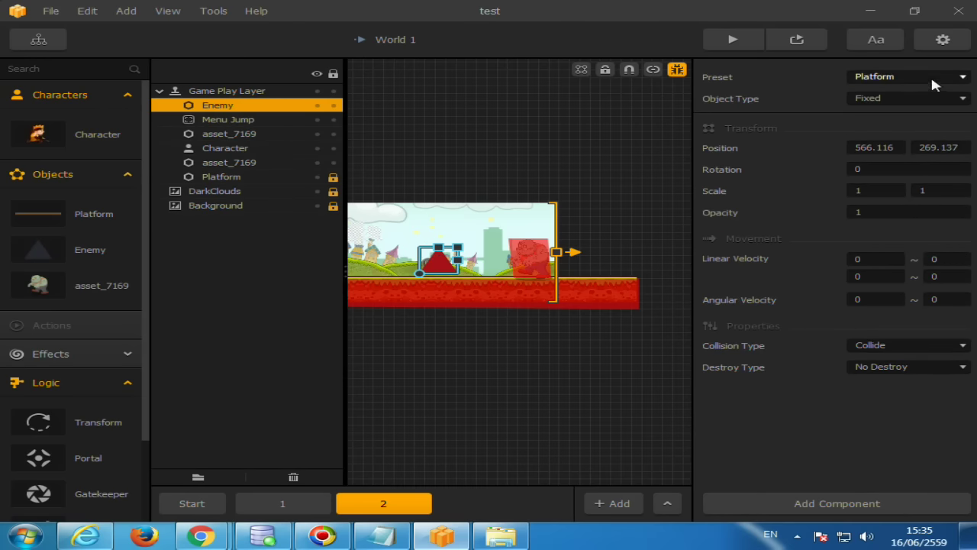
pyautogui.click(898, 349)
pyautogui.click(894, 362)
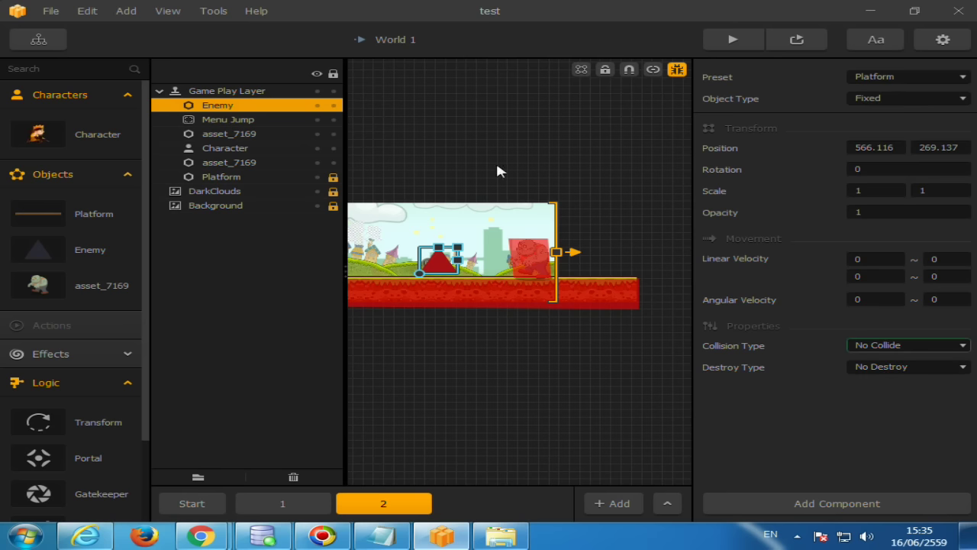
pyautogui.click(247, 121)
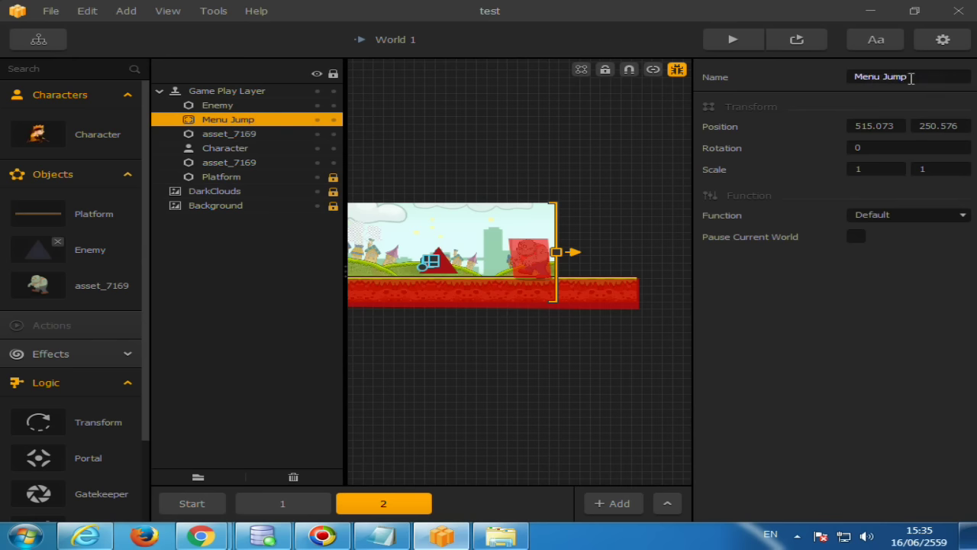
# Step: In the Game Mind Map, link World 1's Menu Jump to World 2
pyautogui.click(33, 47)
pyautogui.scroll(3, 321, 260)
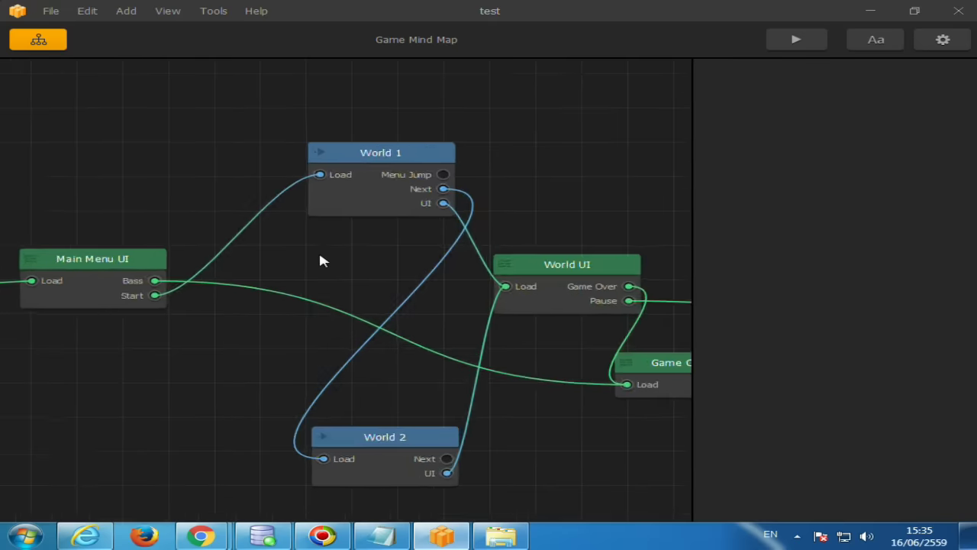
pyautogui.scroll(2, 320, 259)
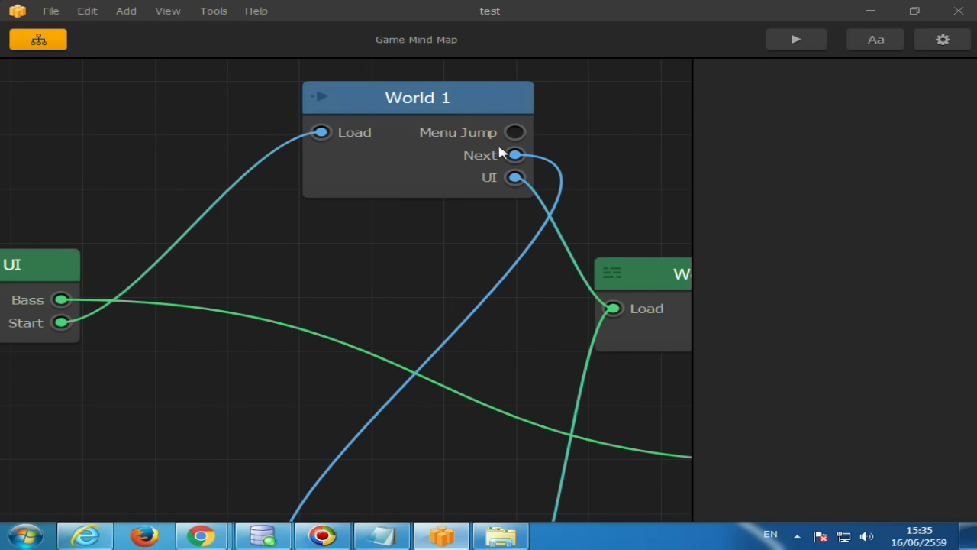
pyautogui.scroll(-1, 462, 175)
pyautogui.scroll(-1, 462, 174)
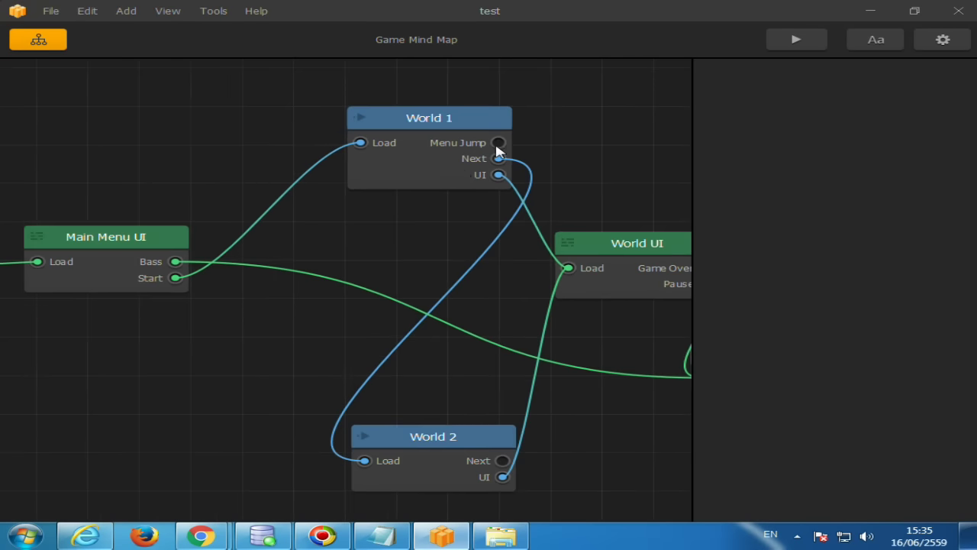
pyautogui.click(499, 143)
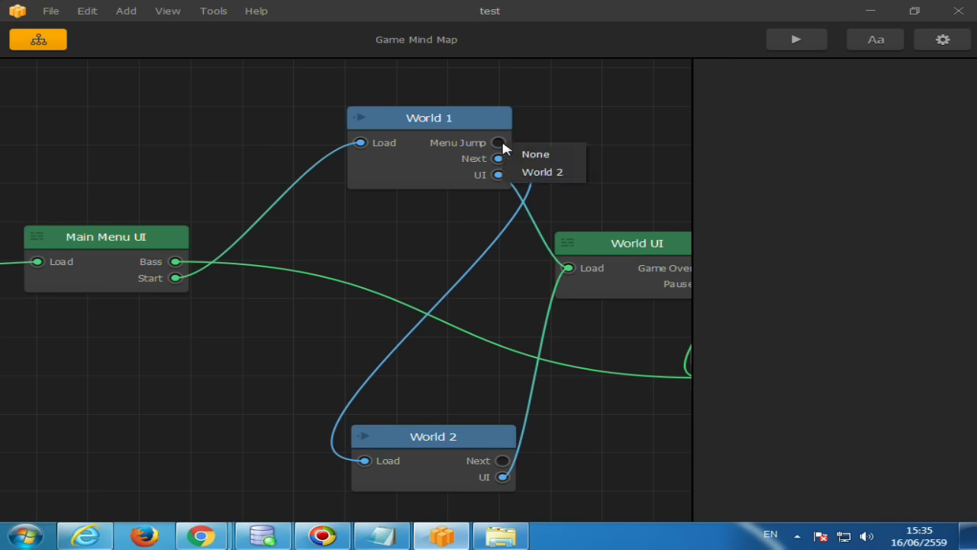
pyautogui.click(535, 170)
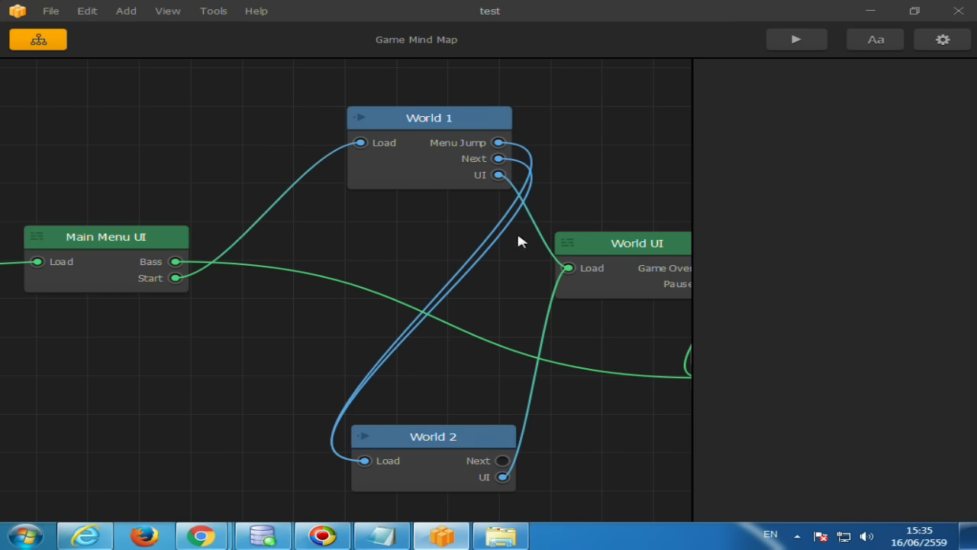
# Step: Open the World 2 level in the scene editor
pyautogui.click(402, 461)
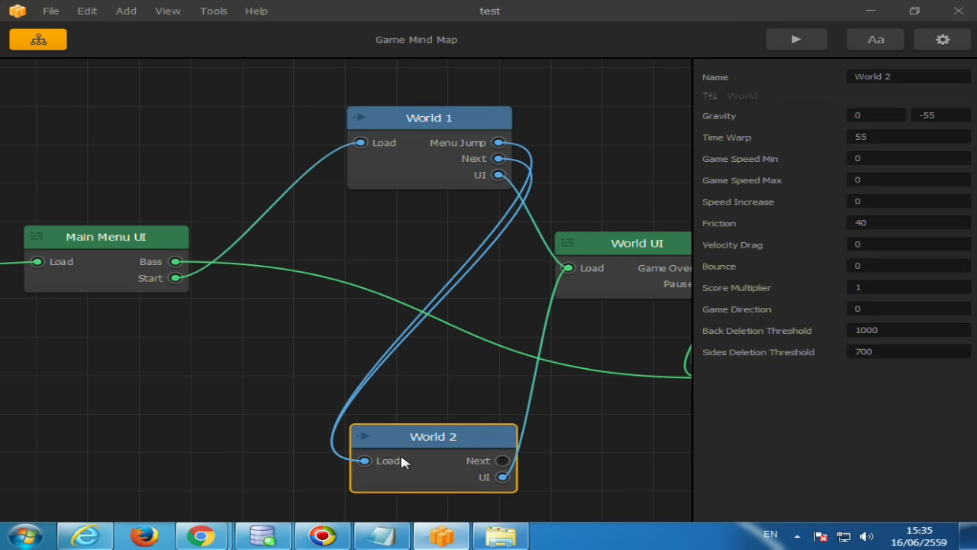
pyautogui.doubleClick(402, 461)
pyautogui.scroll(-2, 438, 339)
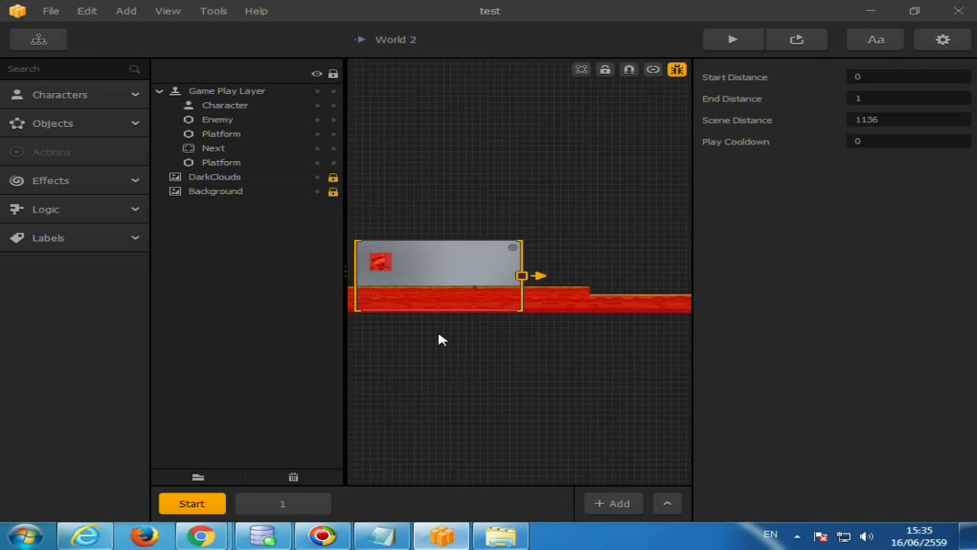
# Step: After checking World 2's scenes, open World 1's scene 2 and launch a game preview
pyautogui.click(308, 504)
pyautogui.click(200, 506)
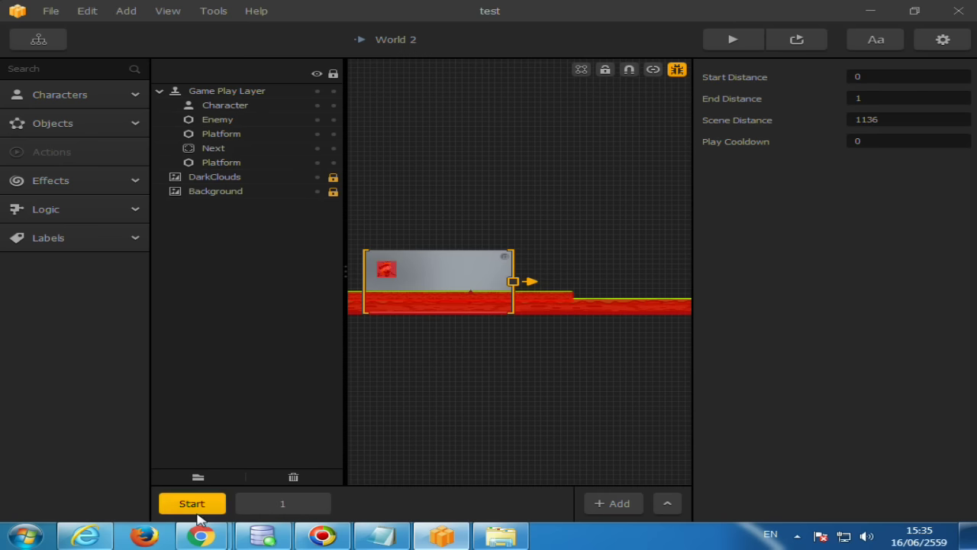
pyautogui.click(51, 45)
pyautogui.doubleClick(365, 214)
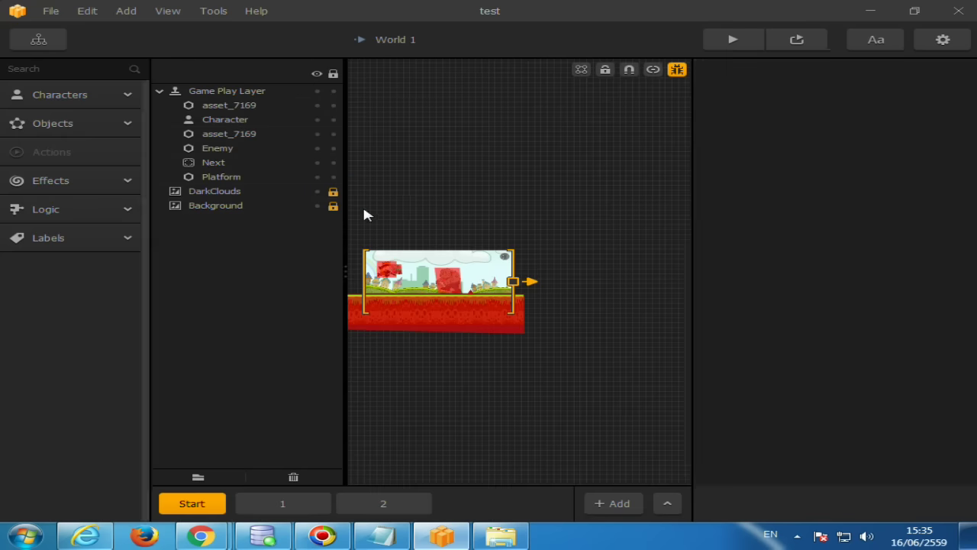
pyautogui.click(383, 503)
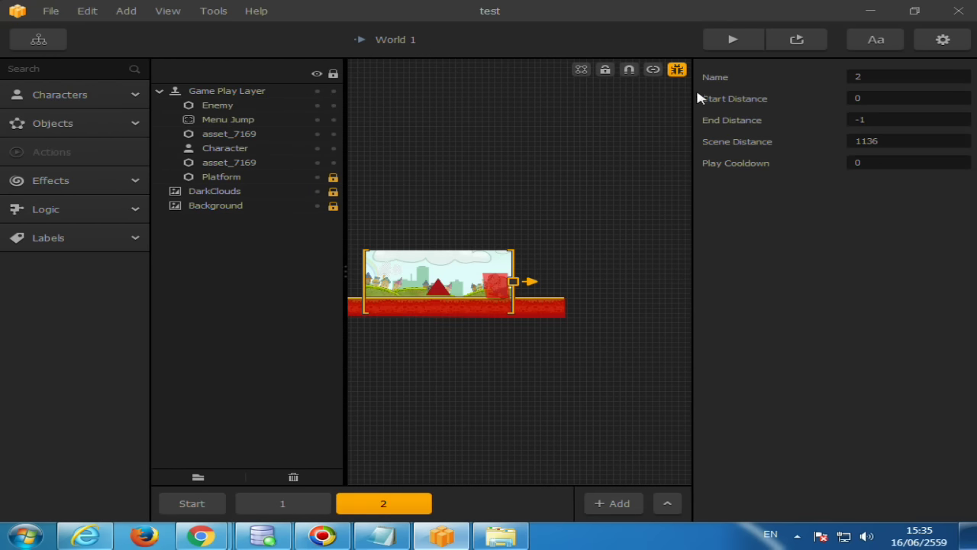
pyautogui.click(799, 46)
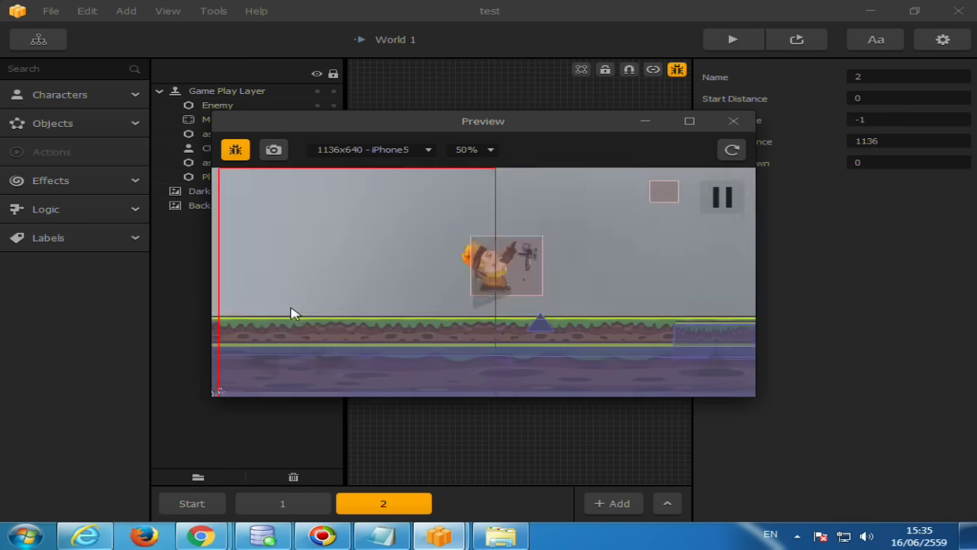
# Step: Restart the preview and run the character right until GAME OVER, then close the preview
pyautogui.click(620, 358)
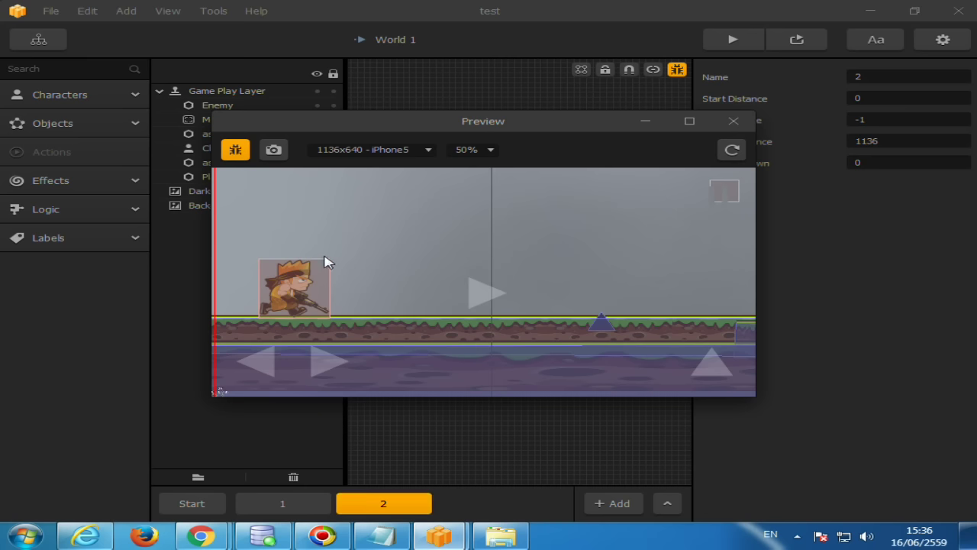
pyautogui.press('Right')
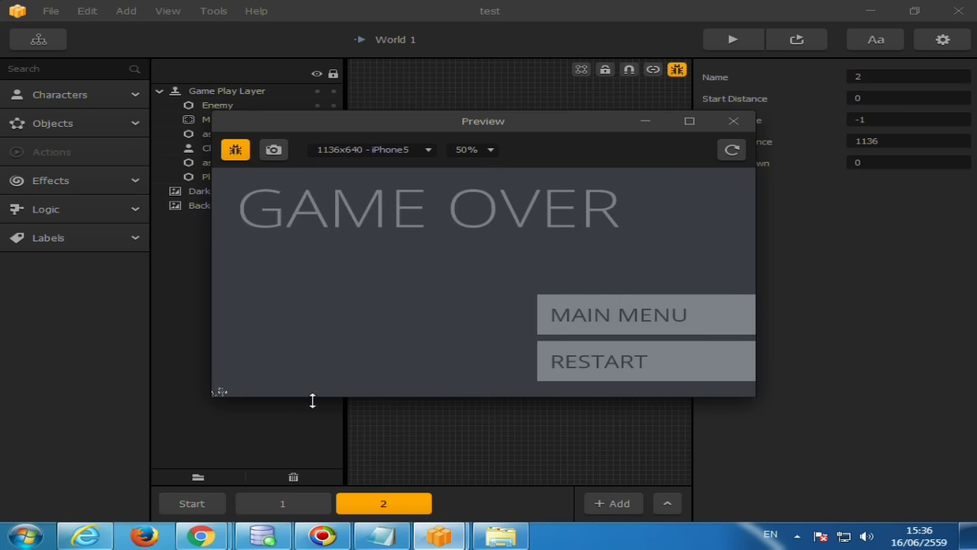
pyautogui.click(38, 39)
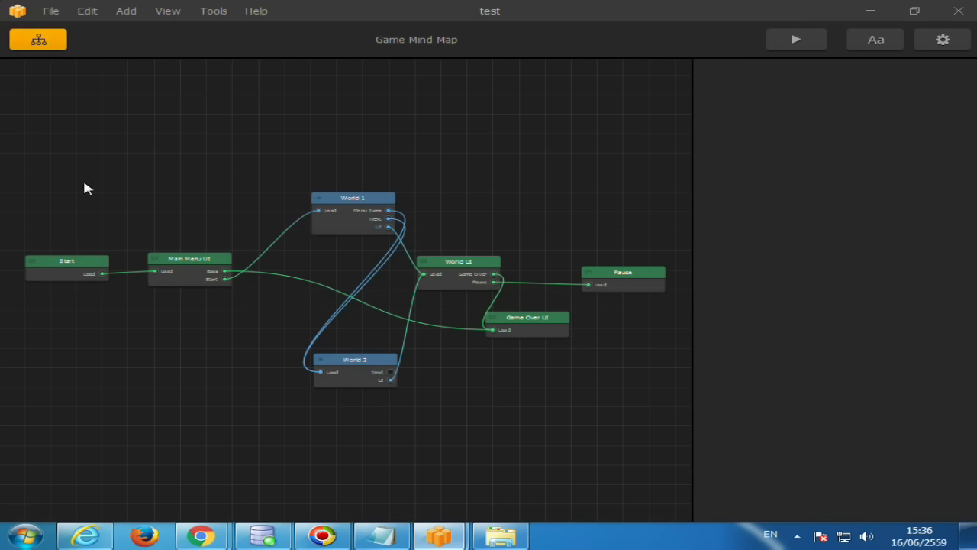
# Step: Inspect the Start, Main Menu UI, World UI and World 1 nodes' settings
pyautogui.click(50, 270)
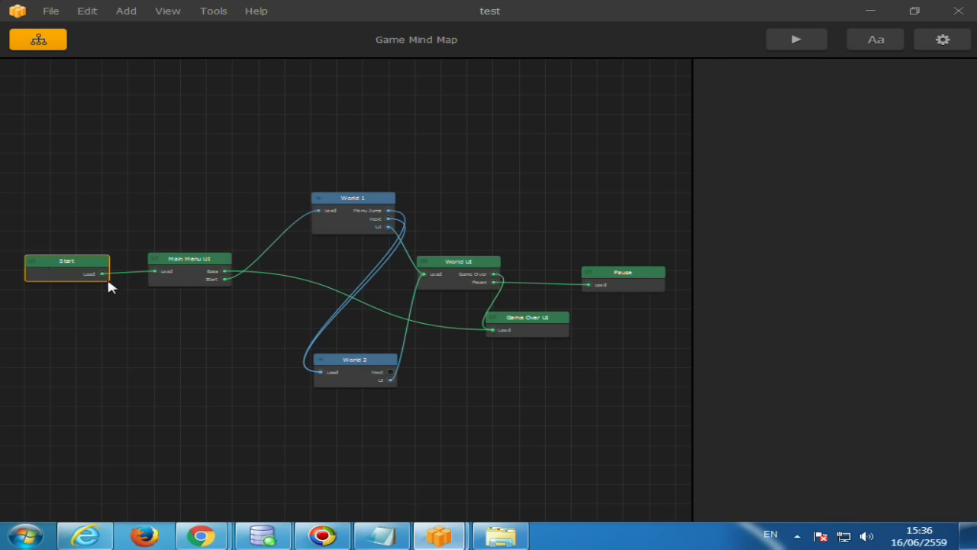
pyautogui.scroll(2, 228, 342)
pyautogui.click(172, 258)
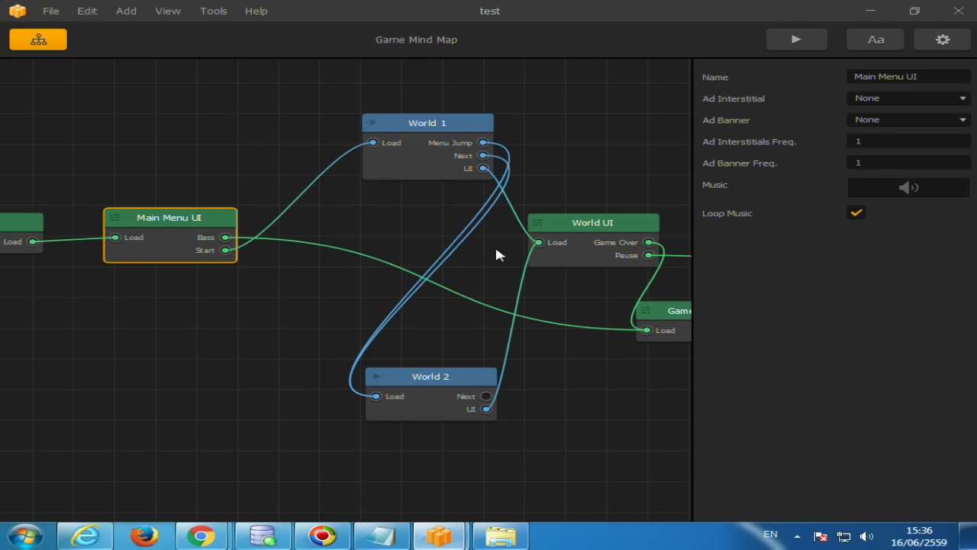
pyautogui.click(595, 247)
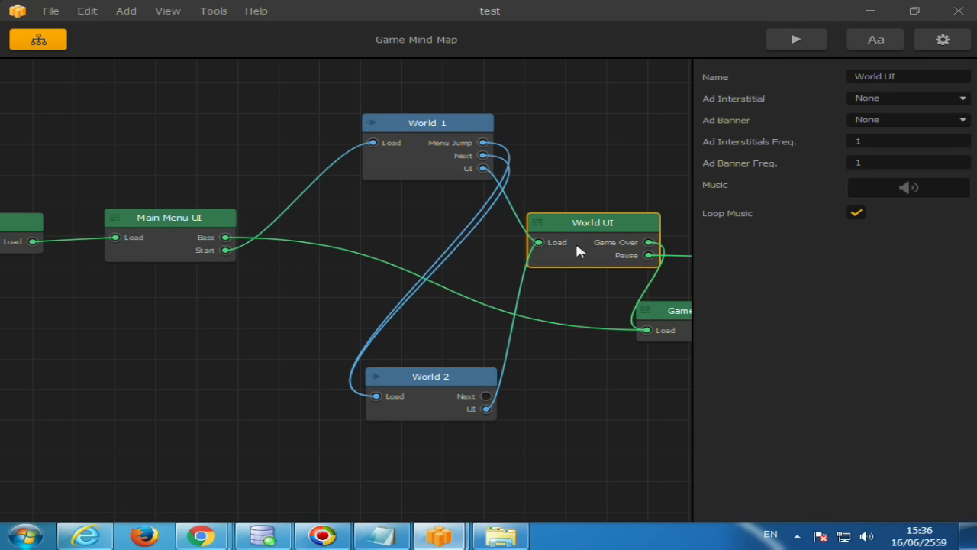
pyautogui.click(413, 169)
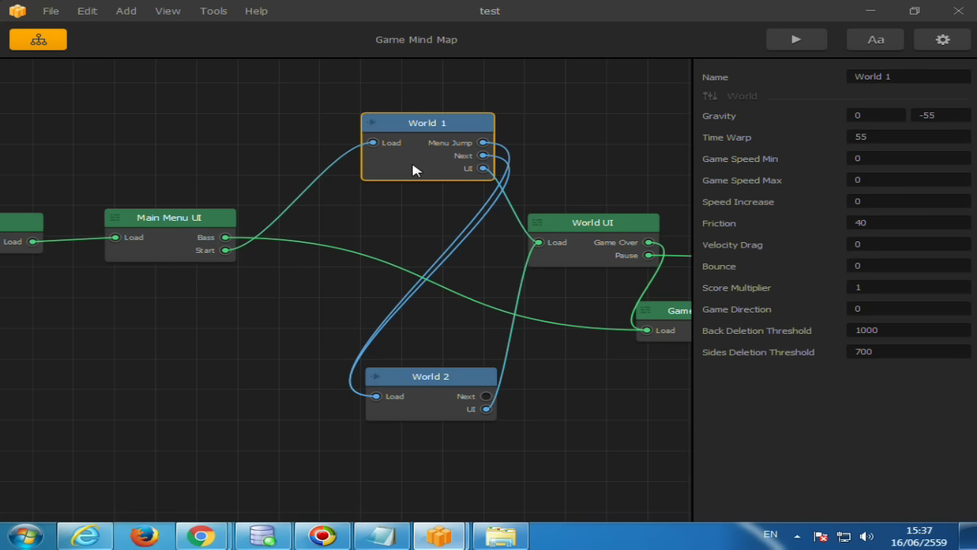
pyautogui.scroll(-4, 416, 266)
pyautogui.scroll(2, 609, 425)
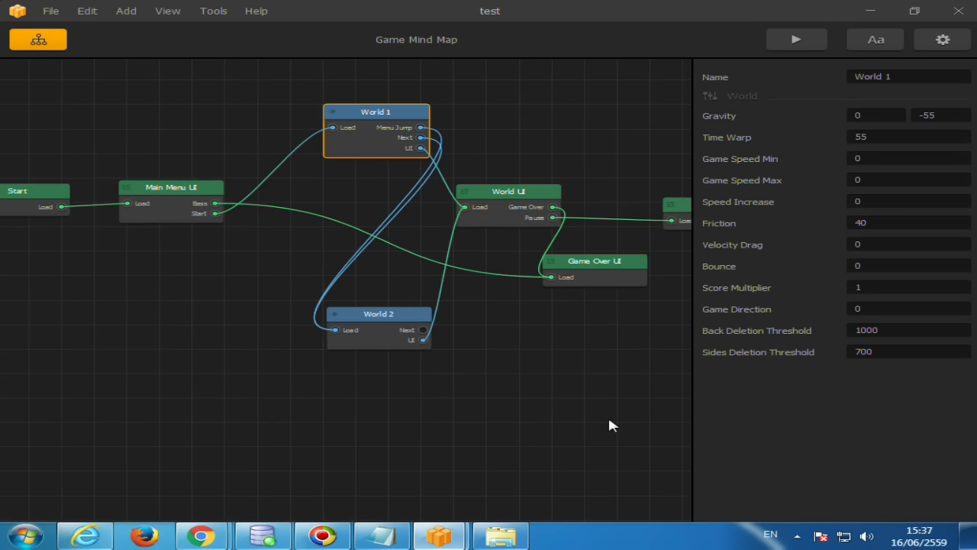
# Step: Move the Game Over UI node lower and left, then open it for editing
pyautogui.click(592, 275)
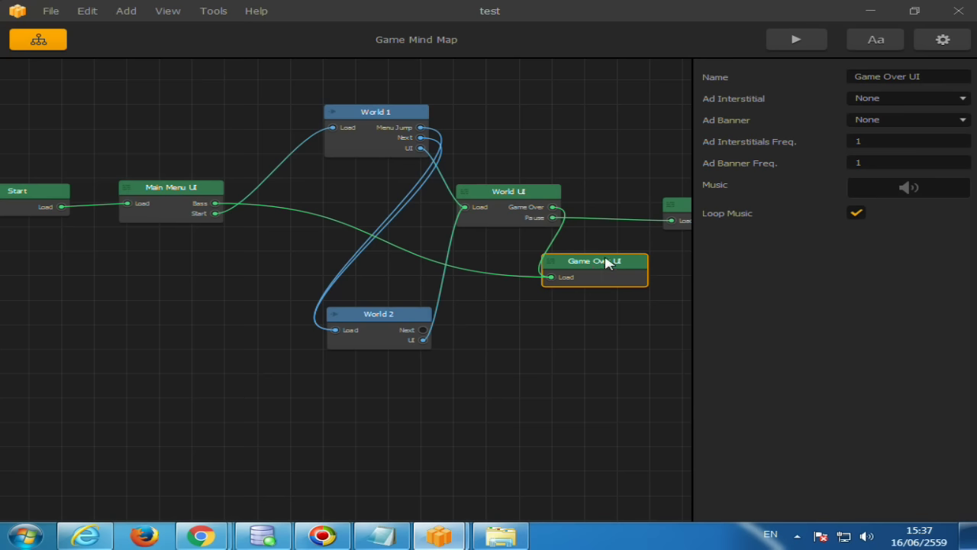
pyautogui.moveTo(600, 263); pyautogui.dragTo(529, 331)
pyautogui.click(508, 220)
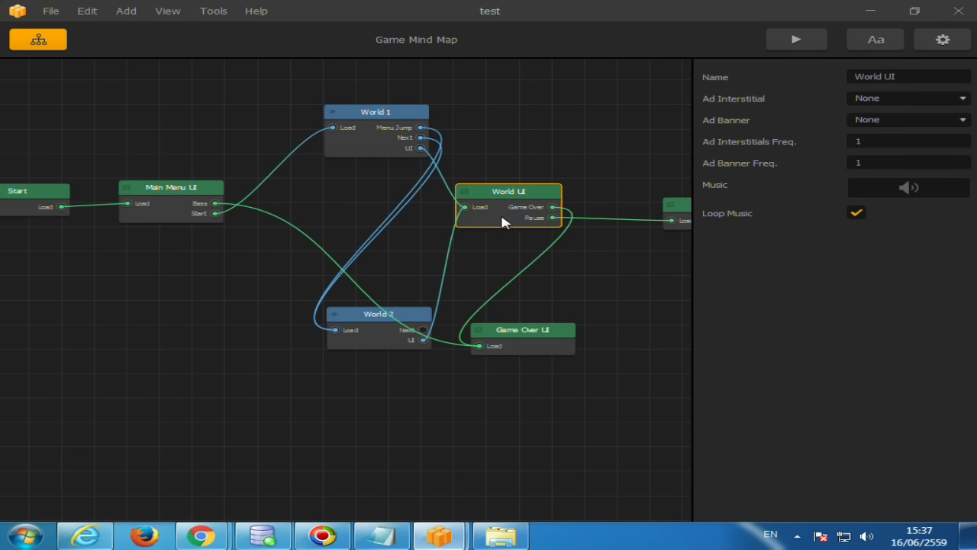
pyautogui.click(518, 336)
pyautogui.doubleClick(518, 336)
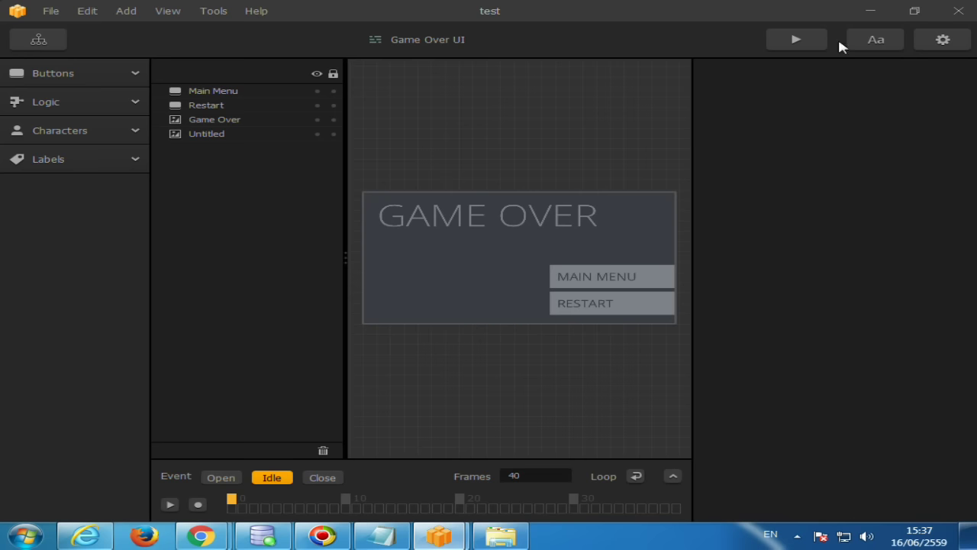
# Step: Shift the World UI's Joystick Touch Area slightly right to 198.364, 313.207
pyautogui.click(59, 46)
pyautogui.doubleClick(462, 251)
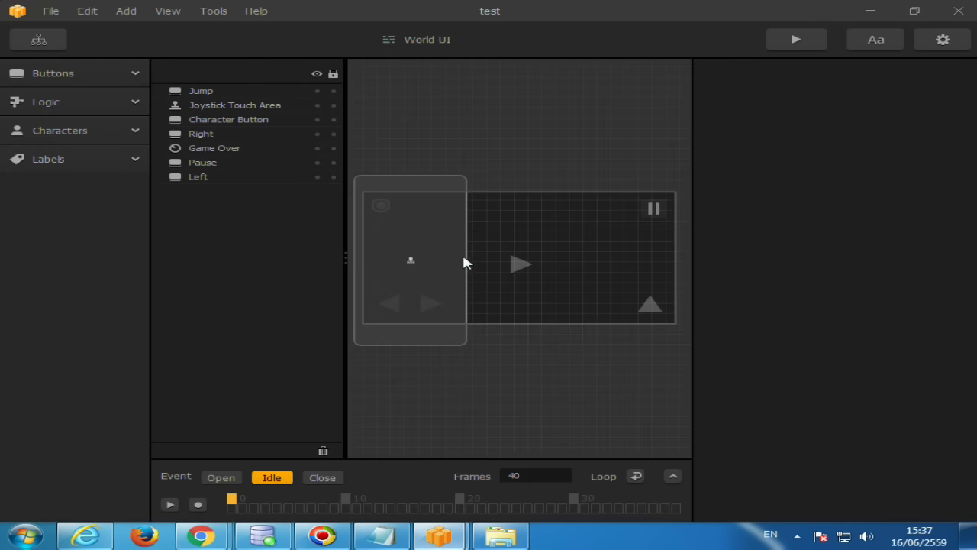
pyautogui.click(384, 214)
pyautogui.moveTo(385, 215); pyautogui.dragTo(429, 221)
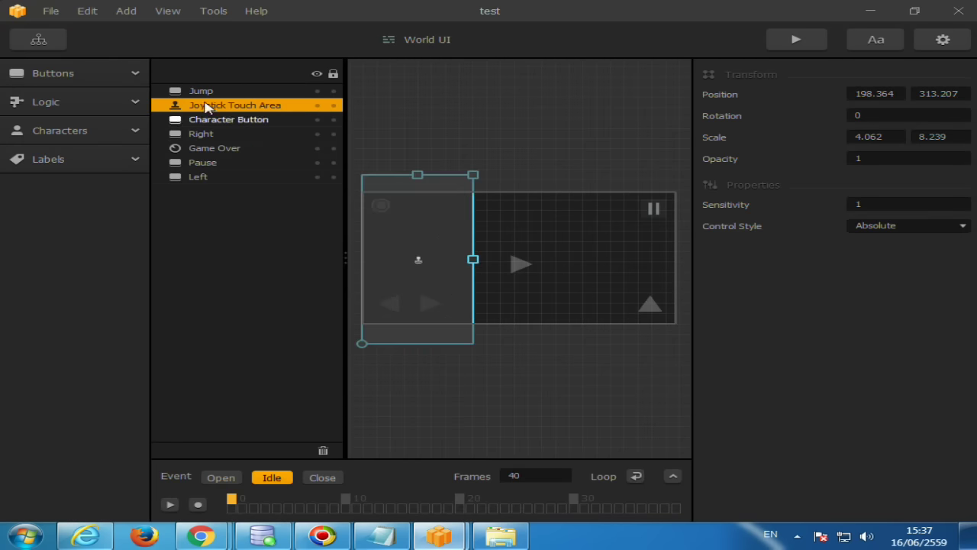
pyautogui.click(38, 39)
# Step: Move the Game Over UI node up and the Pause node left, then open World UI
pyautogui.moveTo(500, 388); pyautogui.dragTo(506, 350)
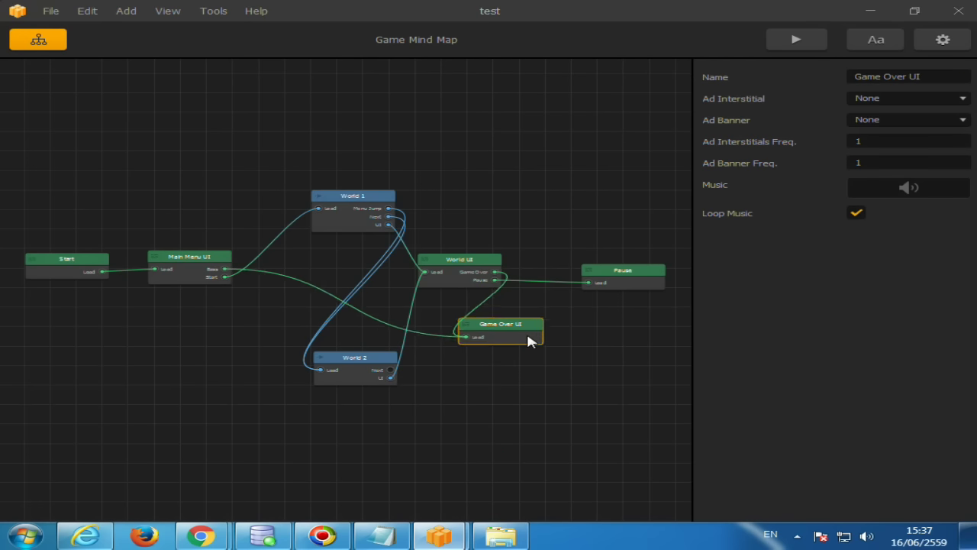
pyautogui.click(482, 269)
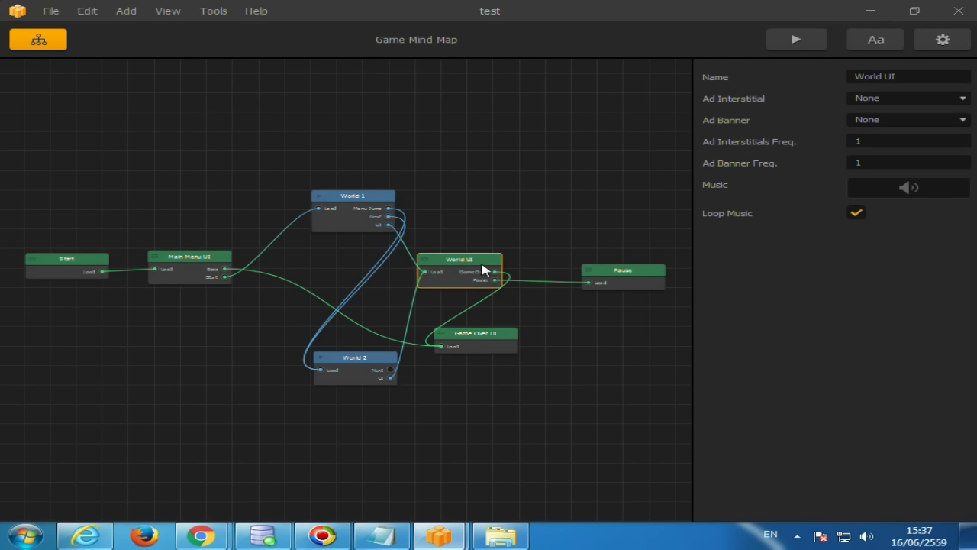
pyautogui.click(615, 280)
pyautogui.moveTo(622, 287); pyautogui.dragTo(593, 286)
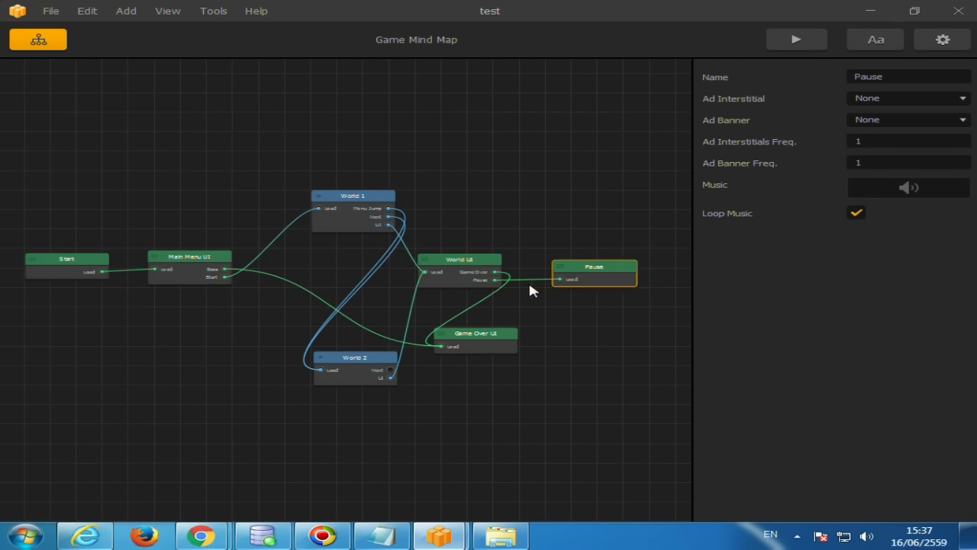
pyautogui.doubleClick(465, 284)
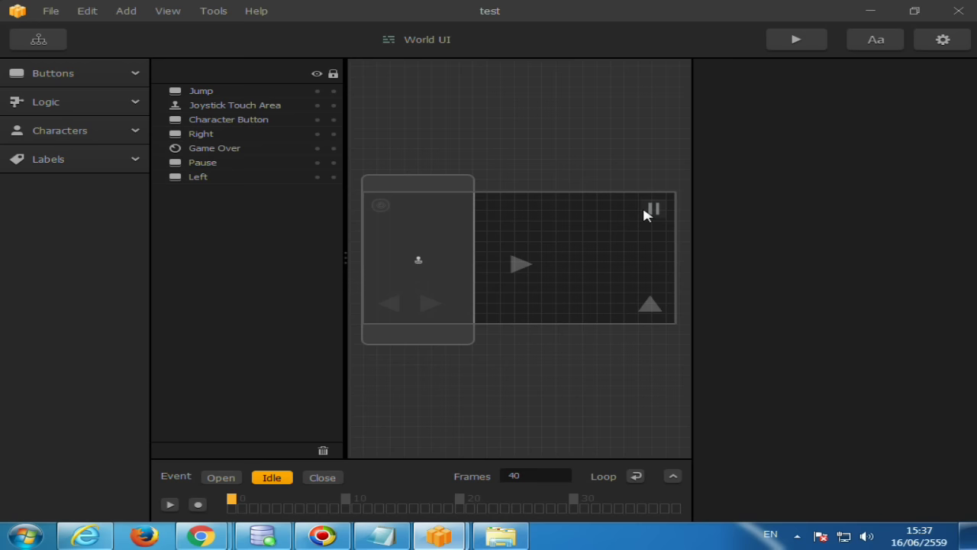
# Step: Go back to the Game Mind Map to view the full linked game flow
pyautogui.click(38, 39)
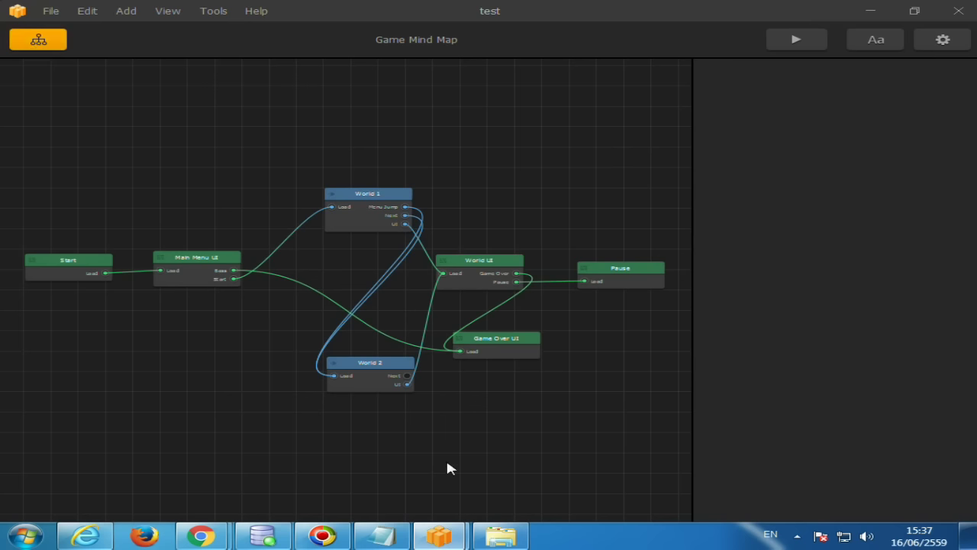
pyautogui.moveTo(456, 530)
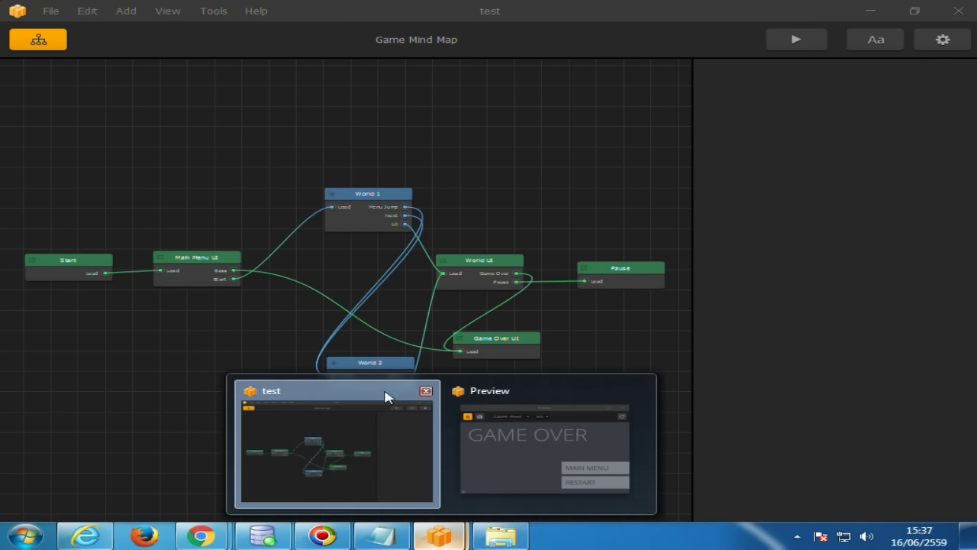